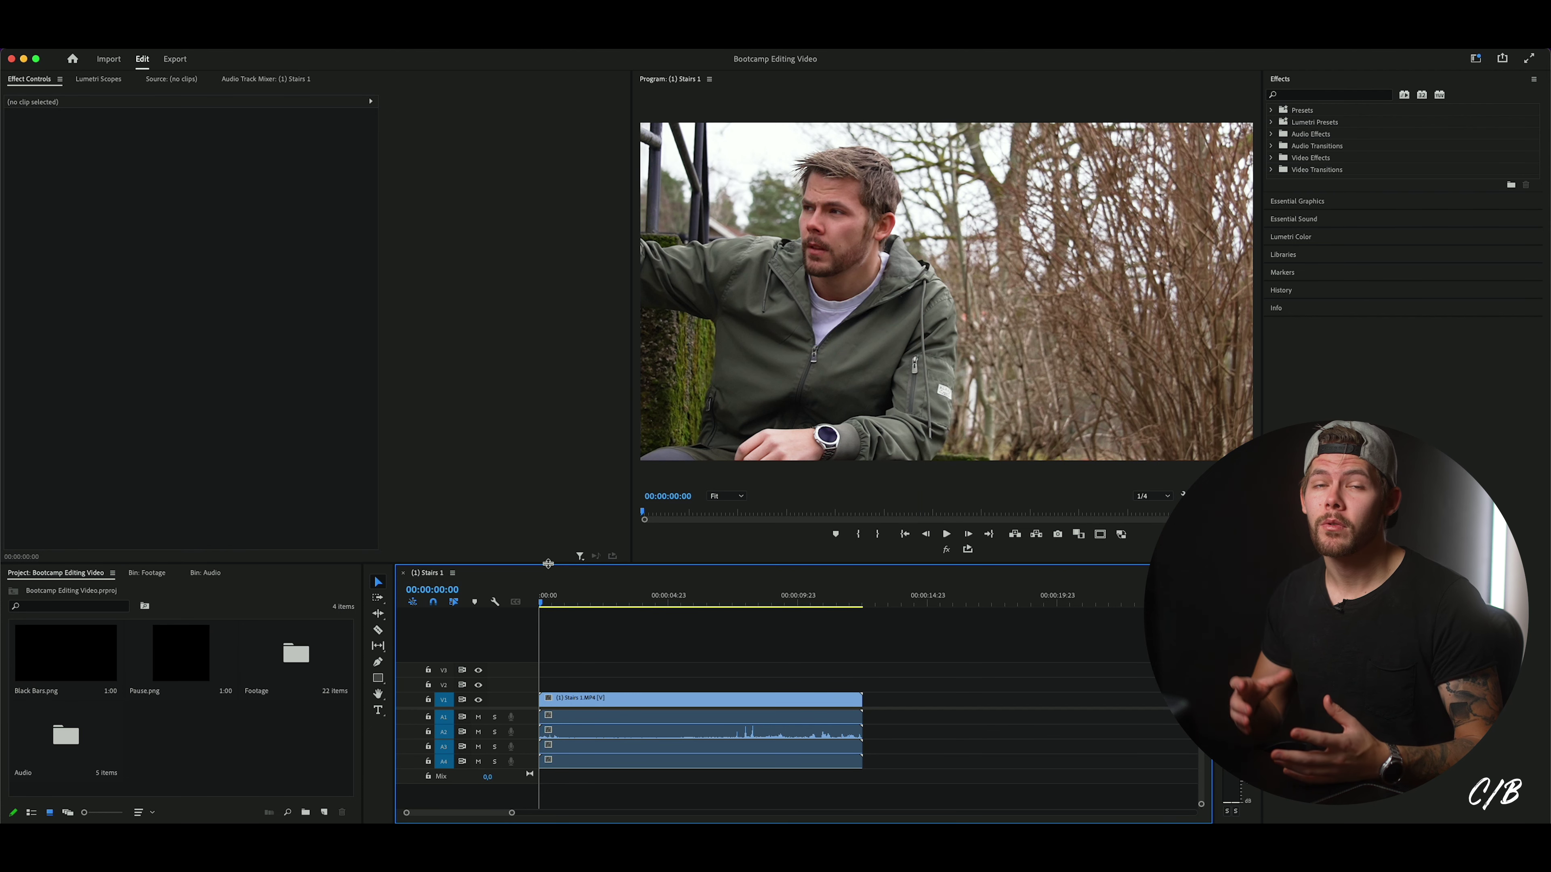
# Enlarge the timeline area and delete the Stairs 1 clip with all its audio from the sequence.
pyautogui.moveTo(547, 564); pyautogui.dragTo(538, 462)
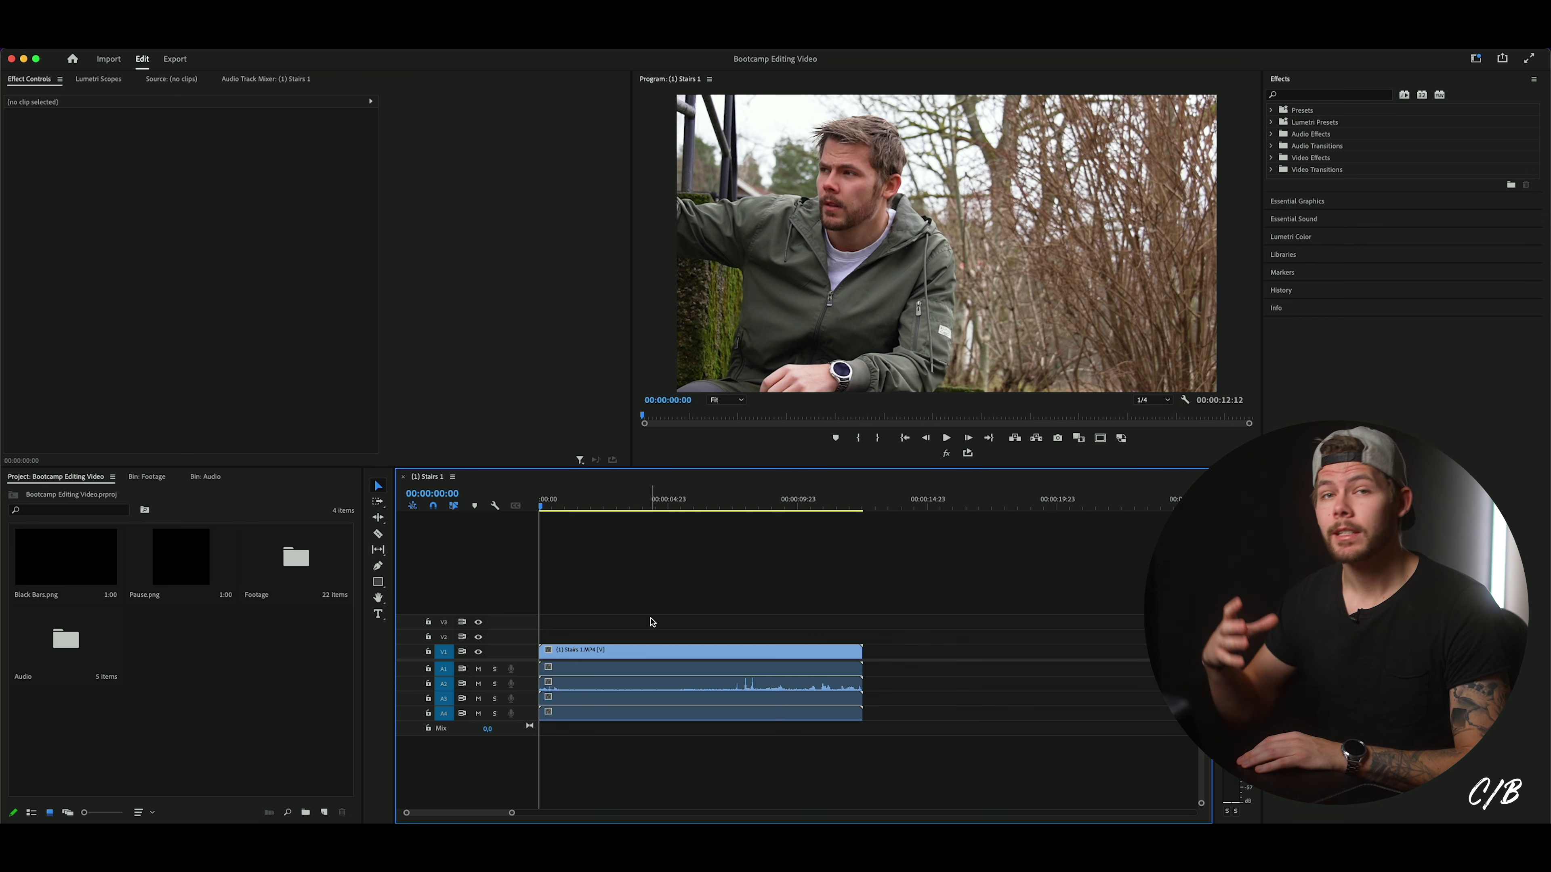
pyautogui.moveTo(669, 615); pyautogui.dragTo(604, 715)
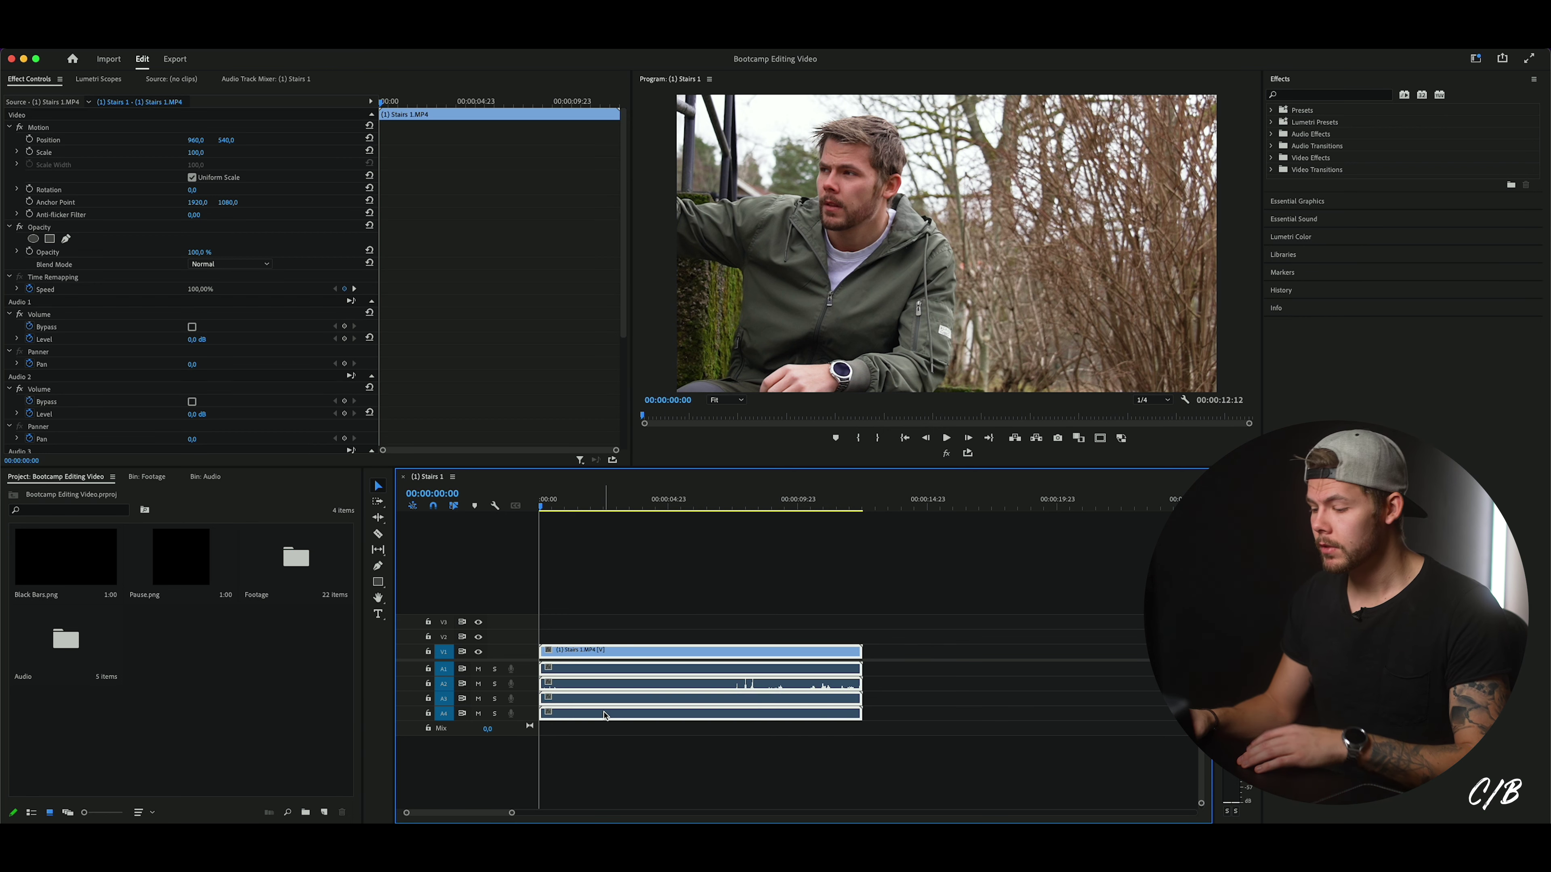
pyautogui.press('Delete')
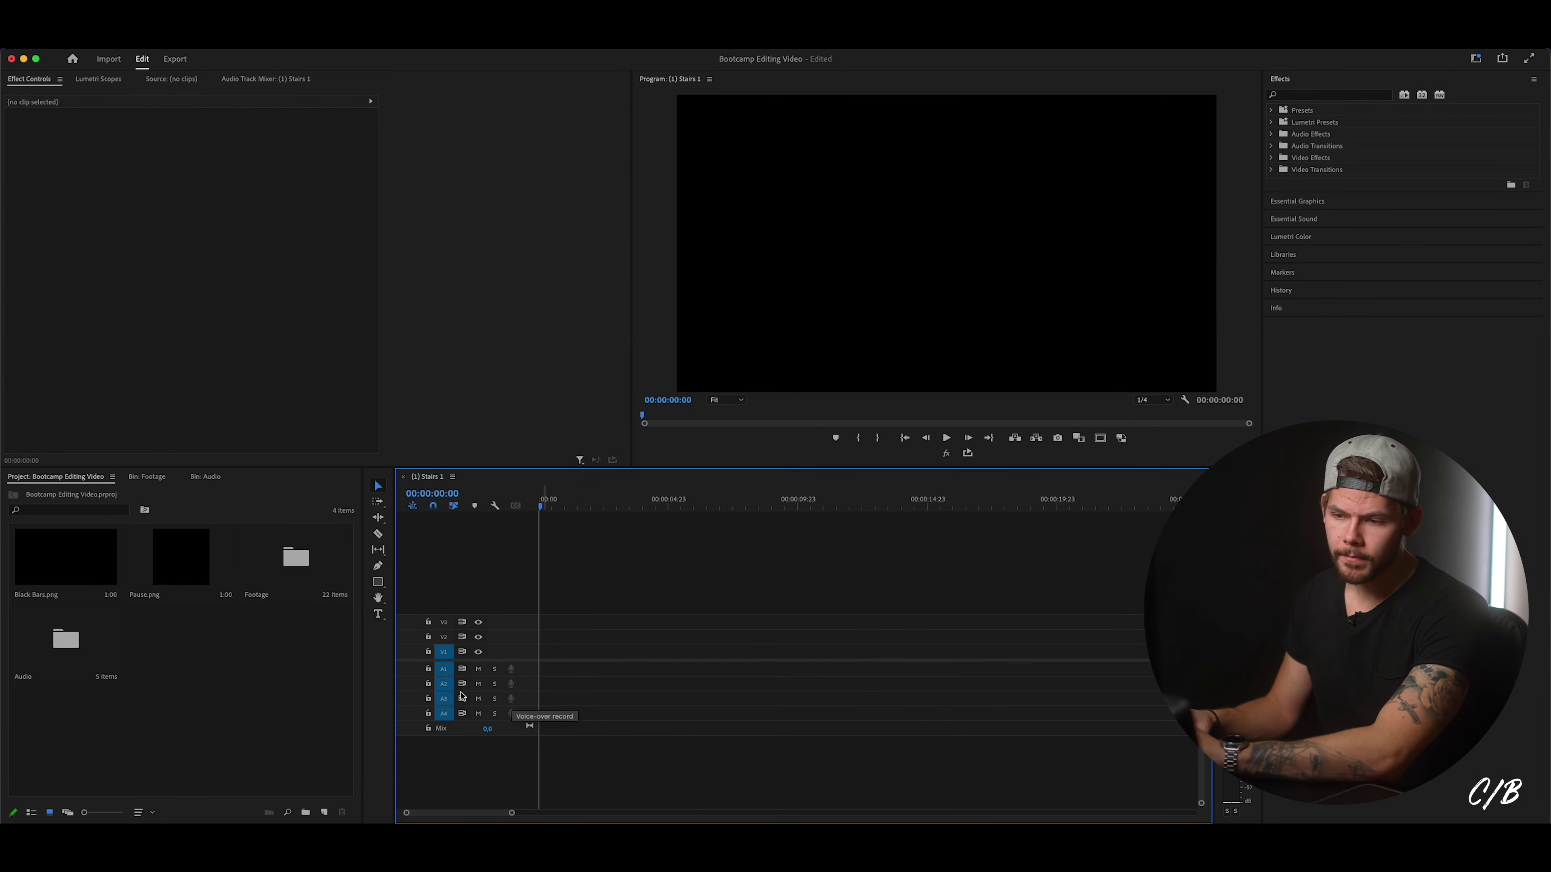
# From the Audio bin, place Voice Over.mp3 on track A1 and the ES_Global Impact music on A3, both at the sequence start.
pyautogui.doubleClick(61, 635)
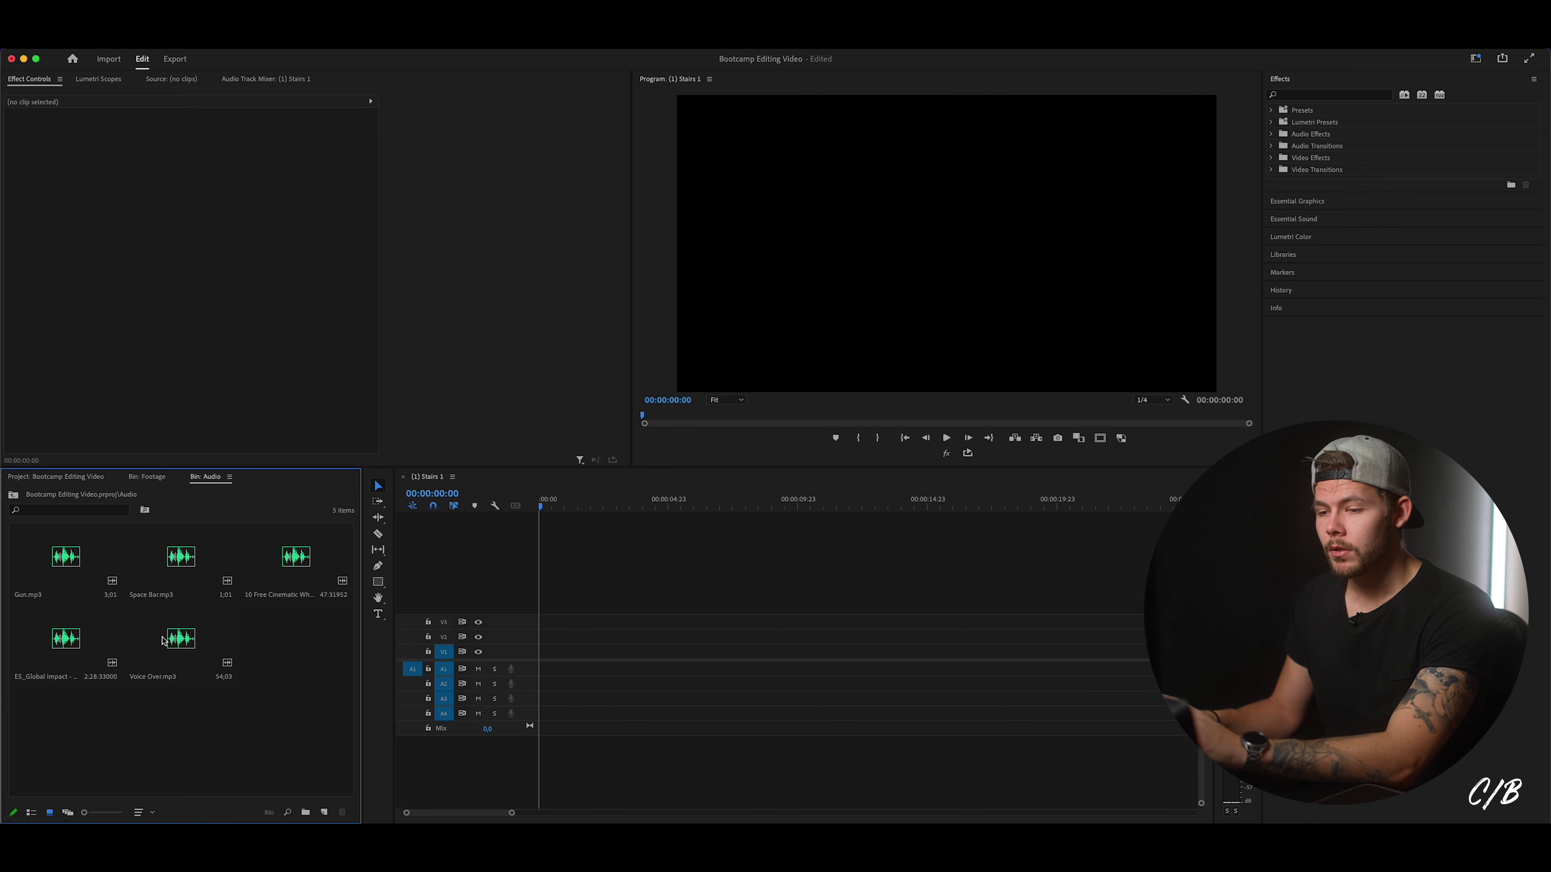
pyautogui.moveTo(166, 644); pyautogui.dragTo(528, 672)
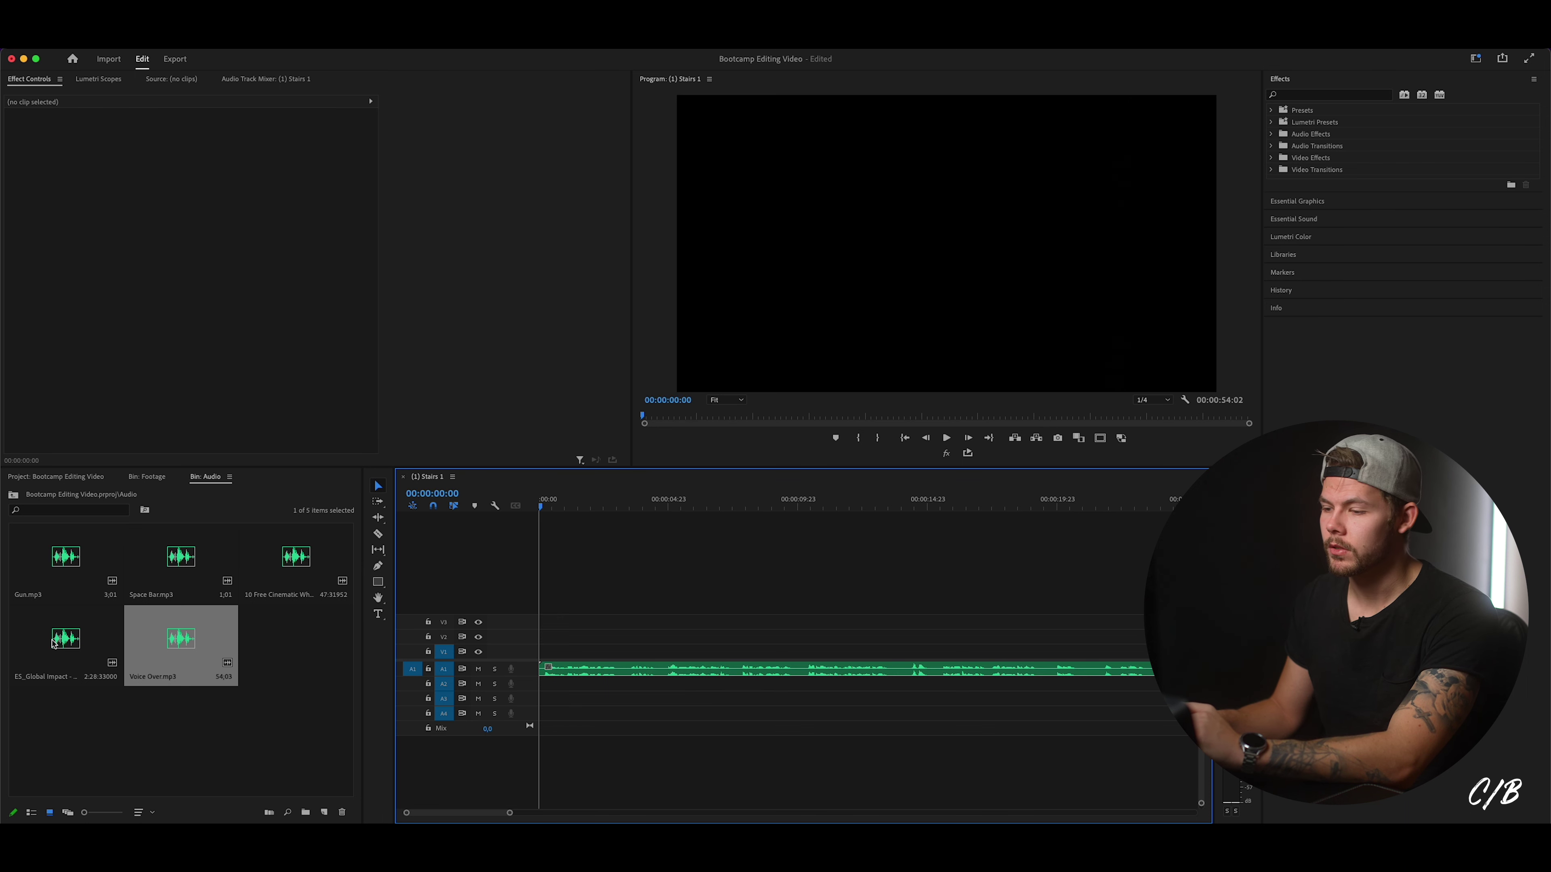
pyautogui.moveTo(53, 643); pyautogui.dragTo(540, 701)
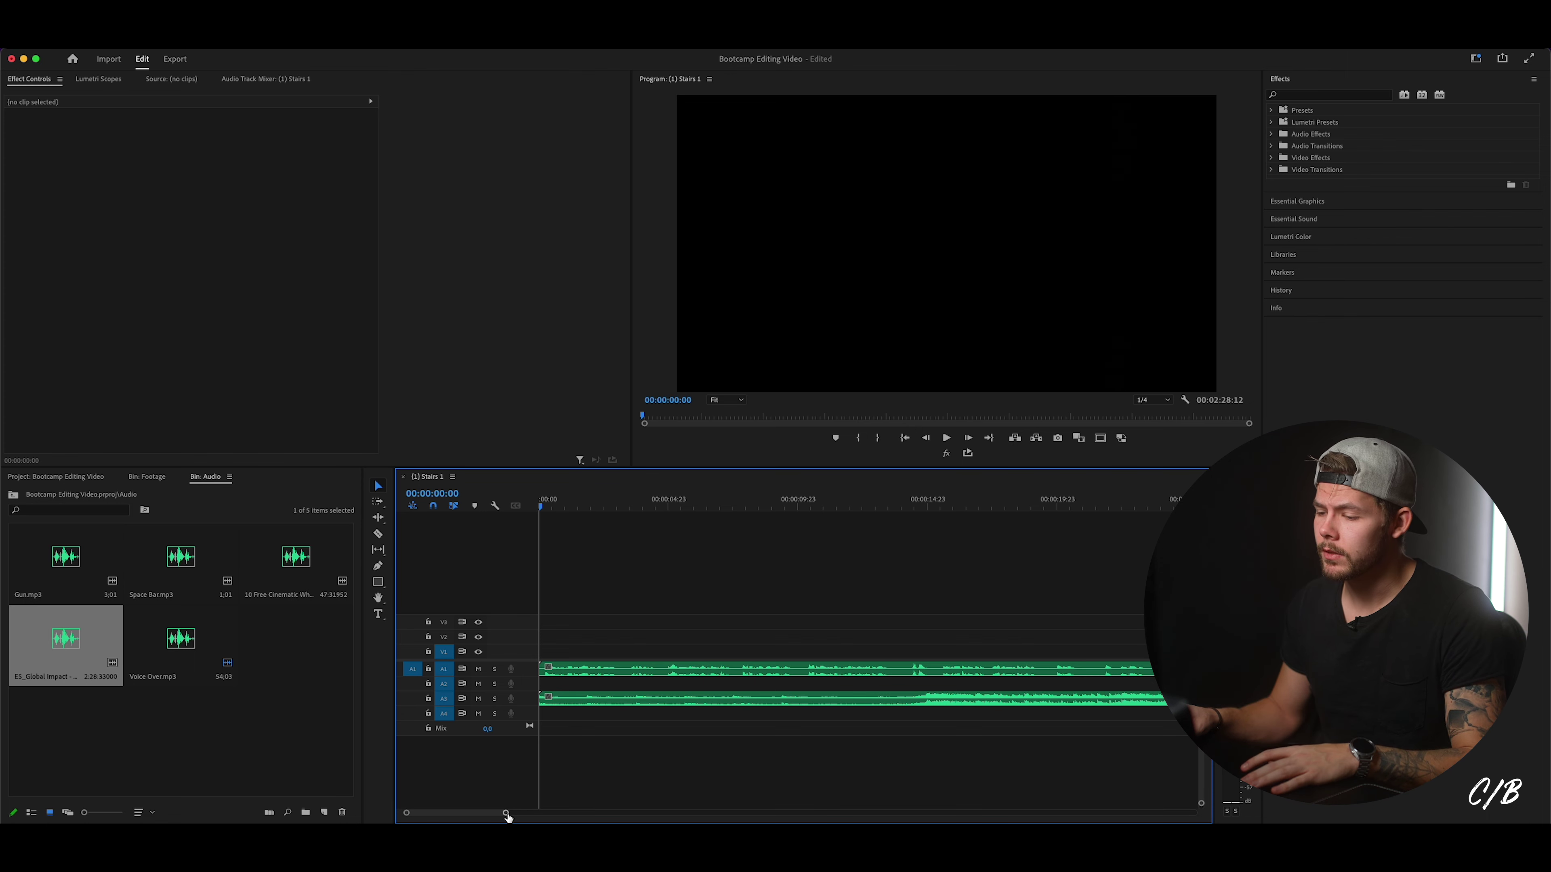
pyautogui.moveTo(506, 812); pyautogui.dragTo(851, 761)
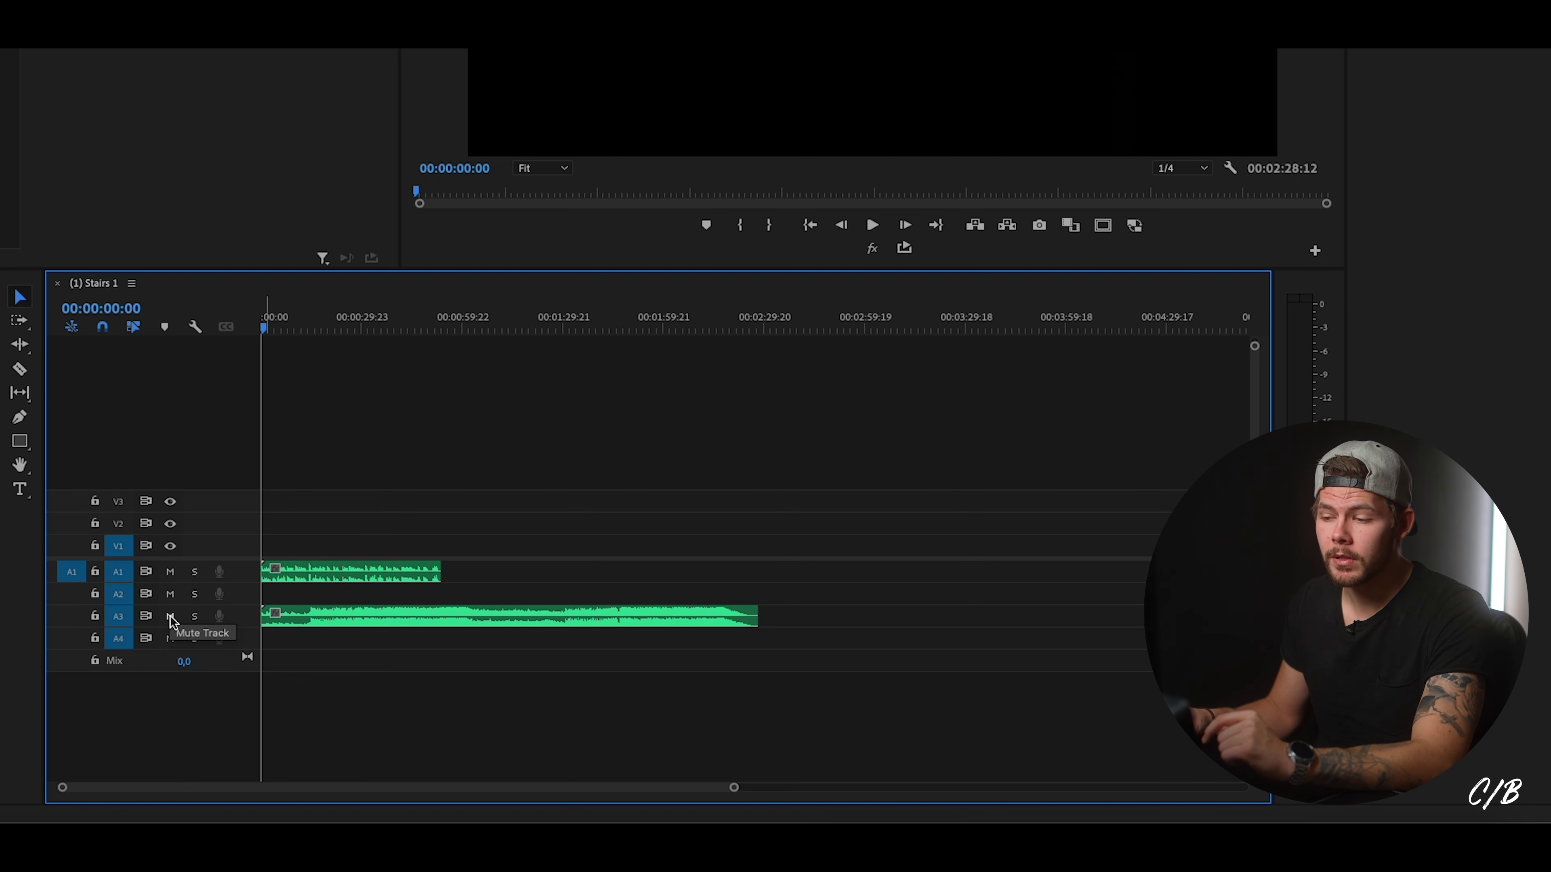
# Mute the voice-over track A1, play the sequence briefly, and unmute the track again.
pyautogui.click(173, 574)
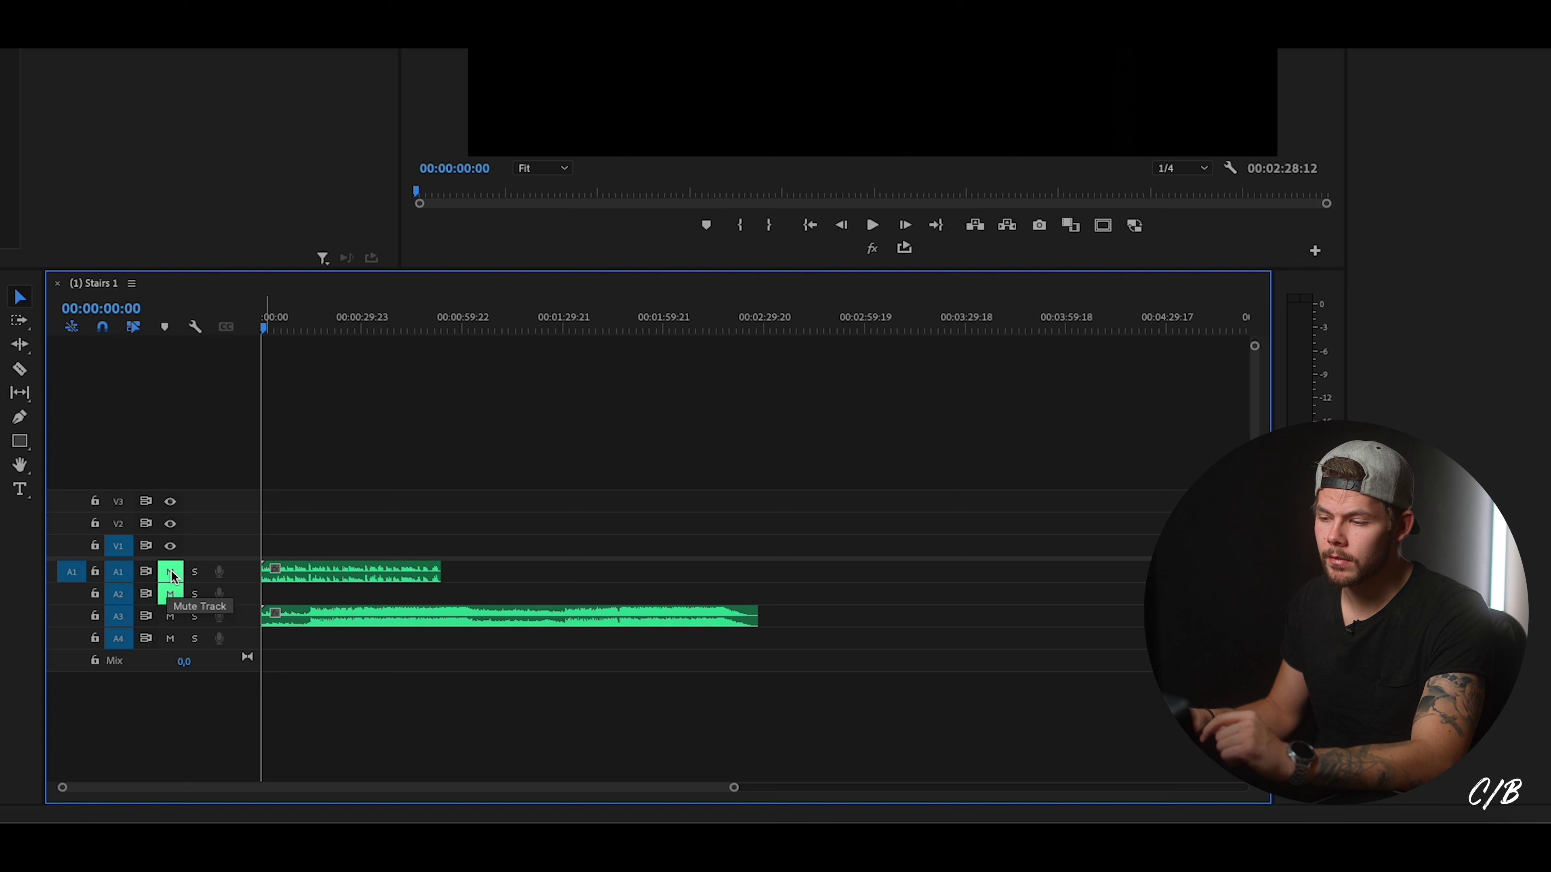
pyautogui.click(170, 577)
pyautogui.click(170, 574)
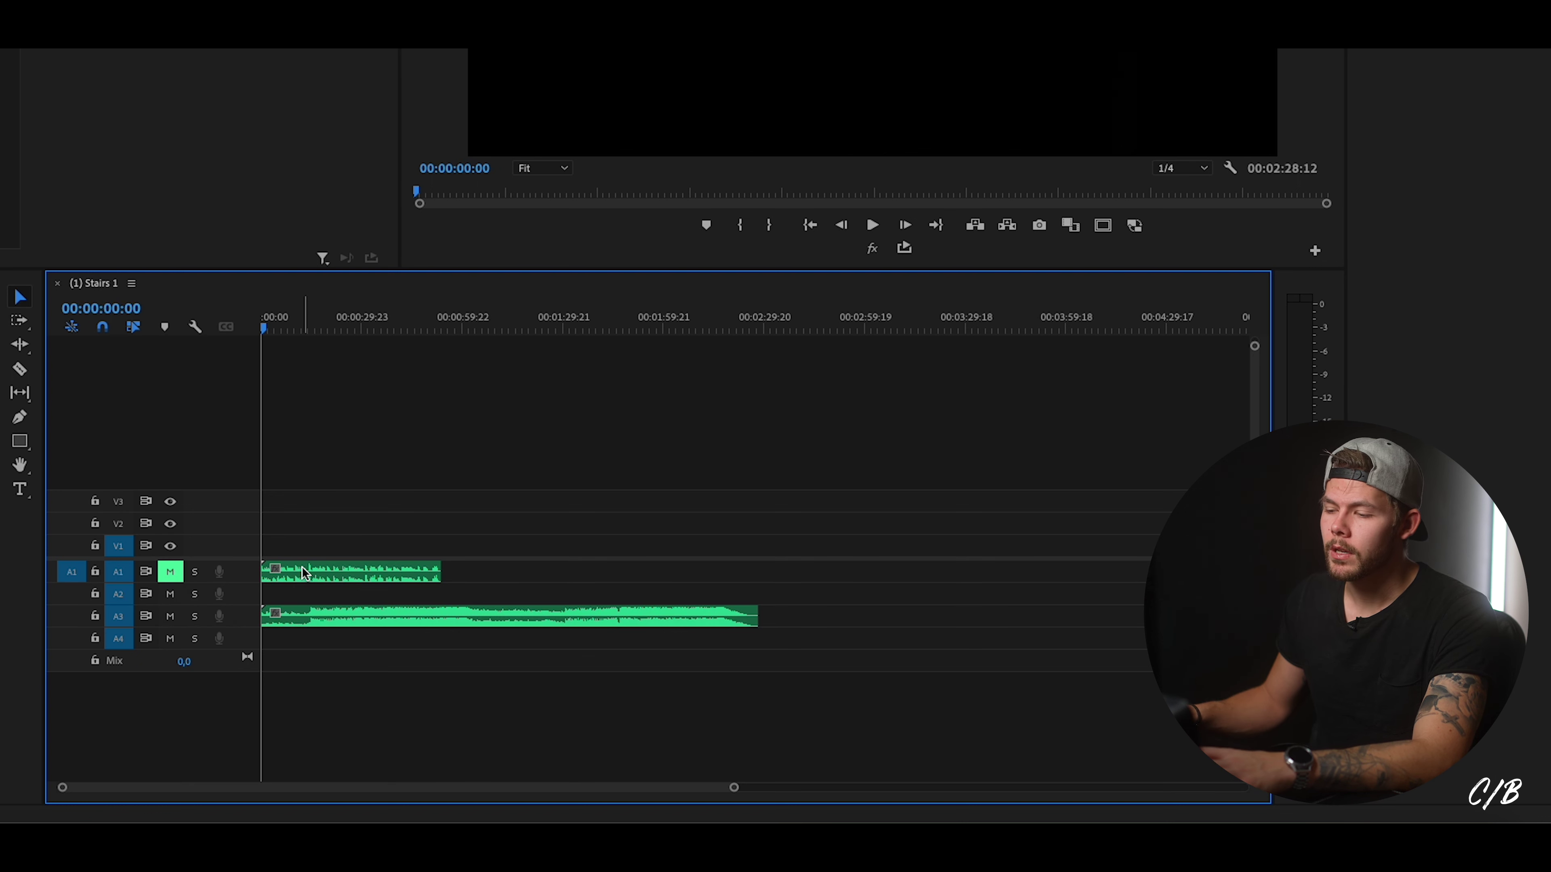
pyautogui.press('space')
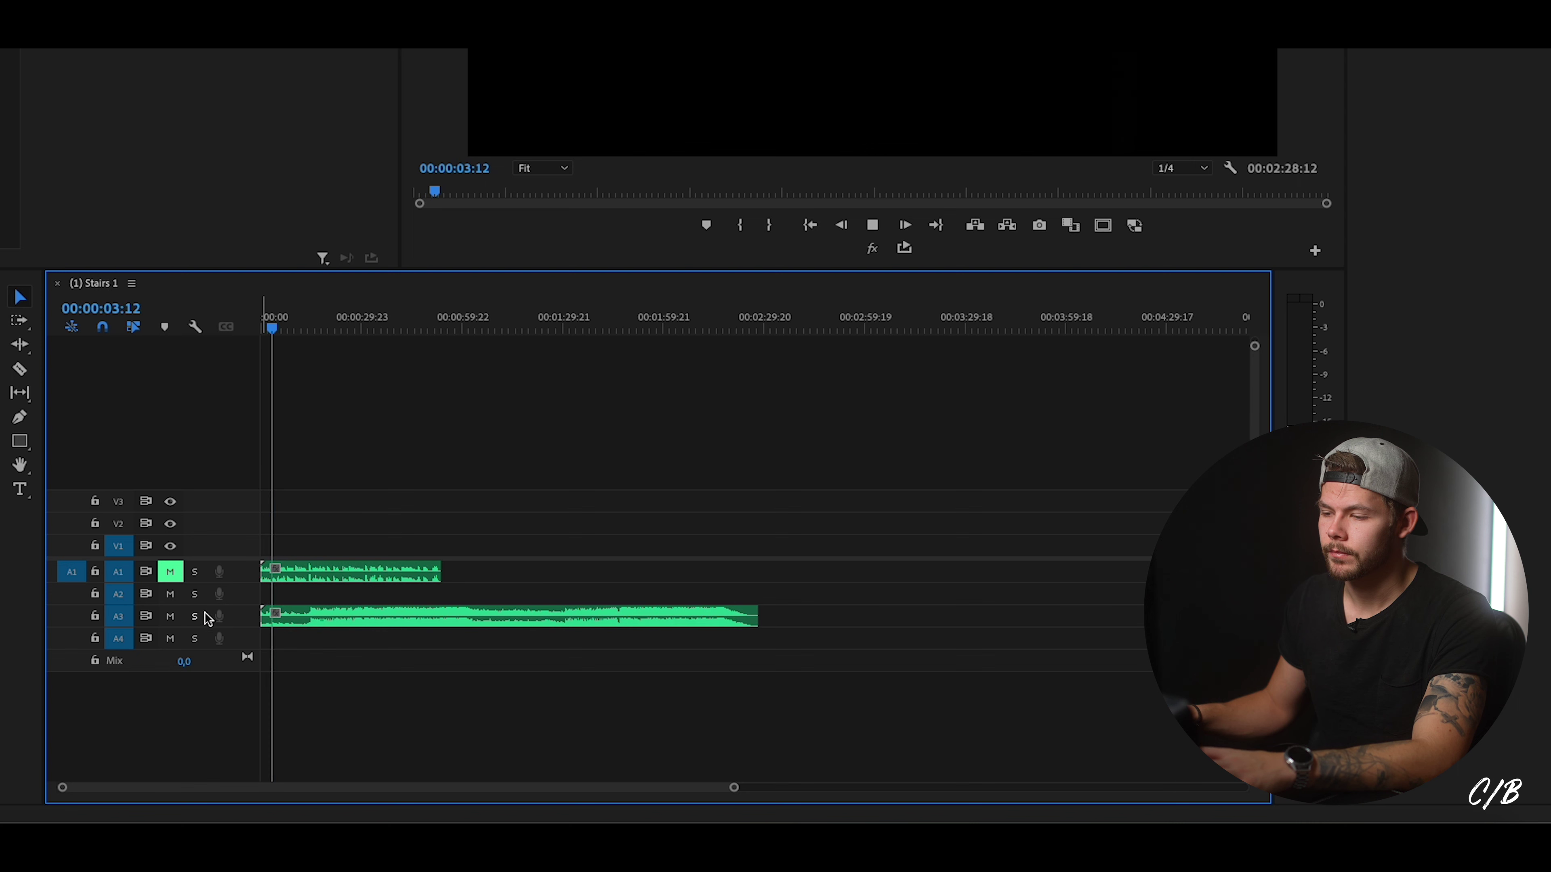
pyautogui.press('space')
pyautogui.press('d')
pyautogui.click(172, 574)
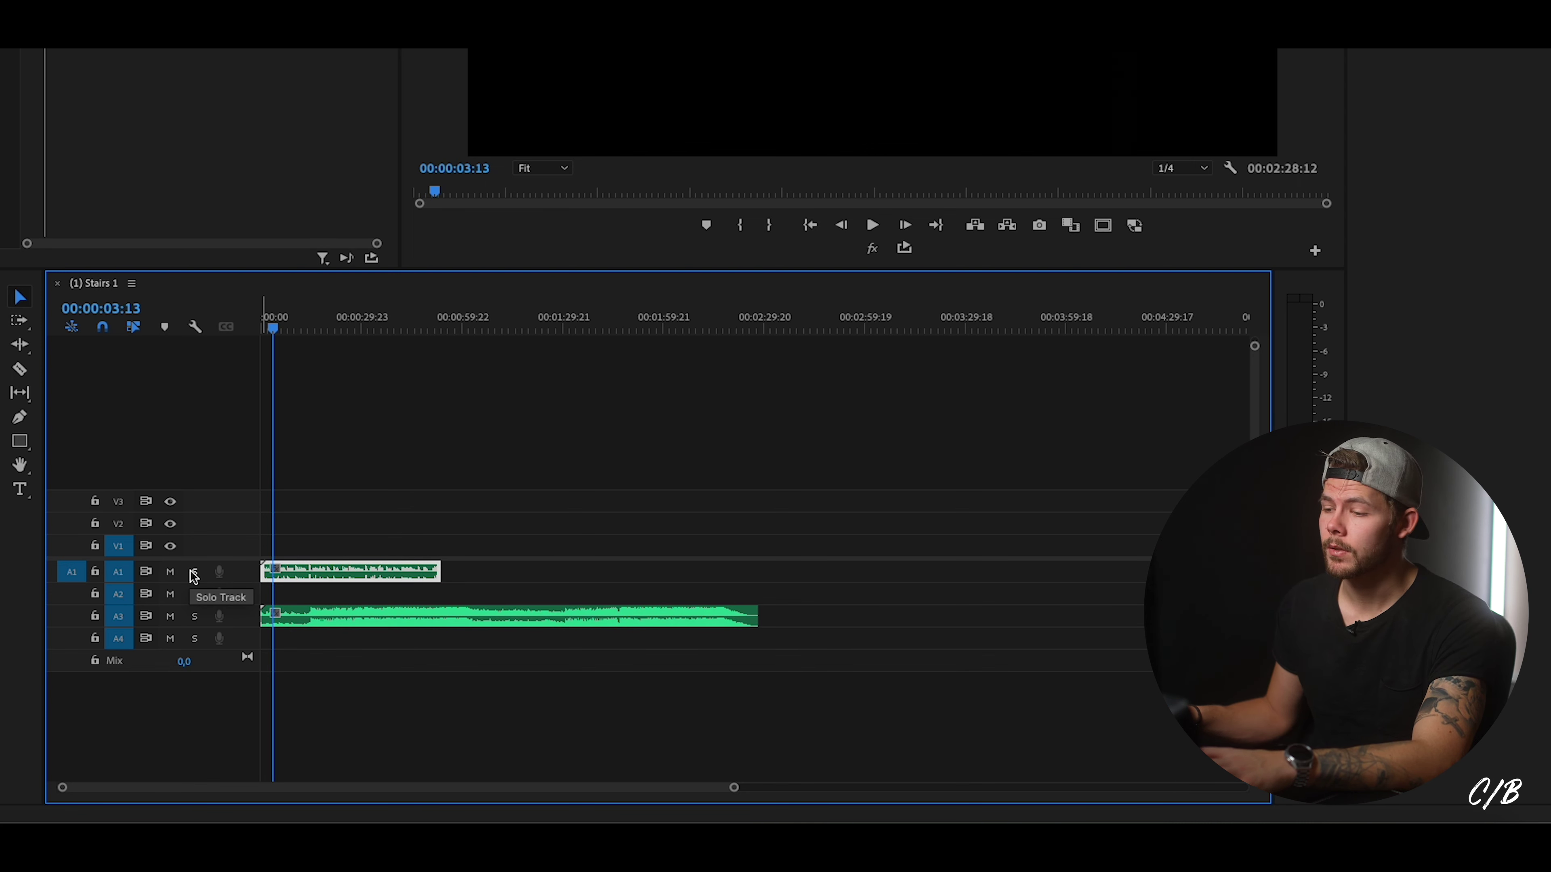
# Duplicate the music clip onto tracks A2, A4 and A5, play them all together, and return the playhead to the start.
pyautogui.moveTo(305, 615); pyautogui.dragTo(332, 659)
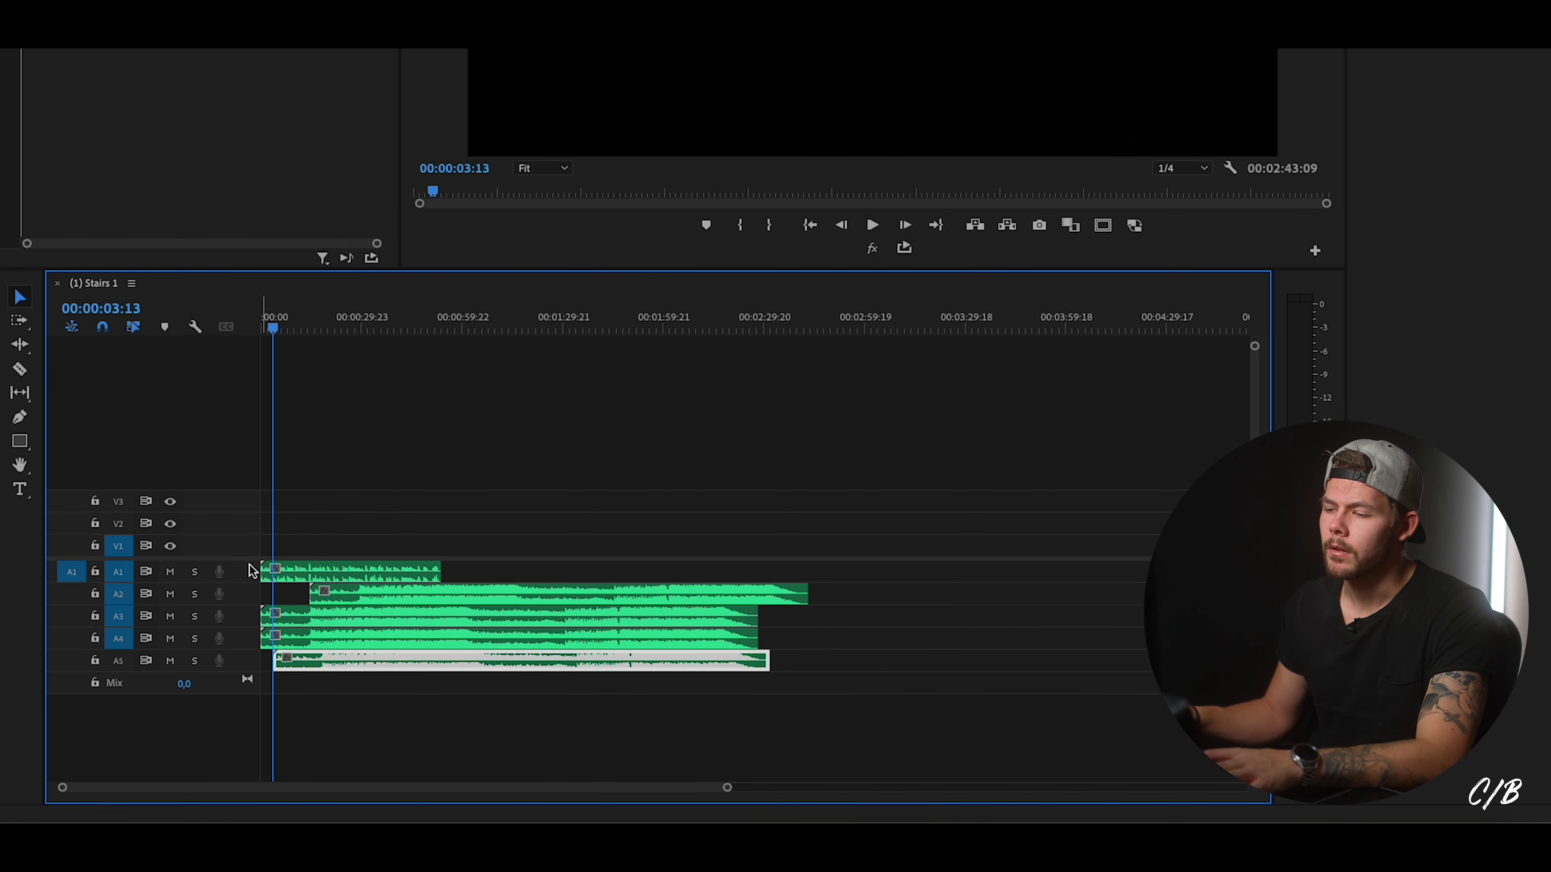
pyautogui.press('space')
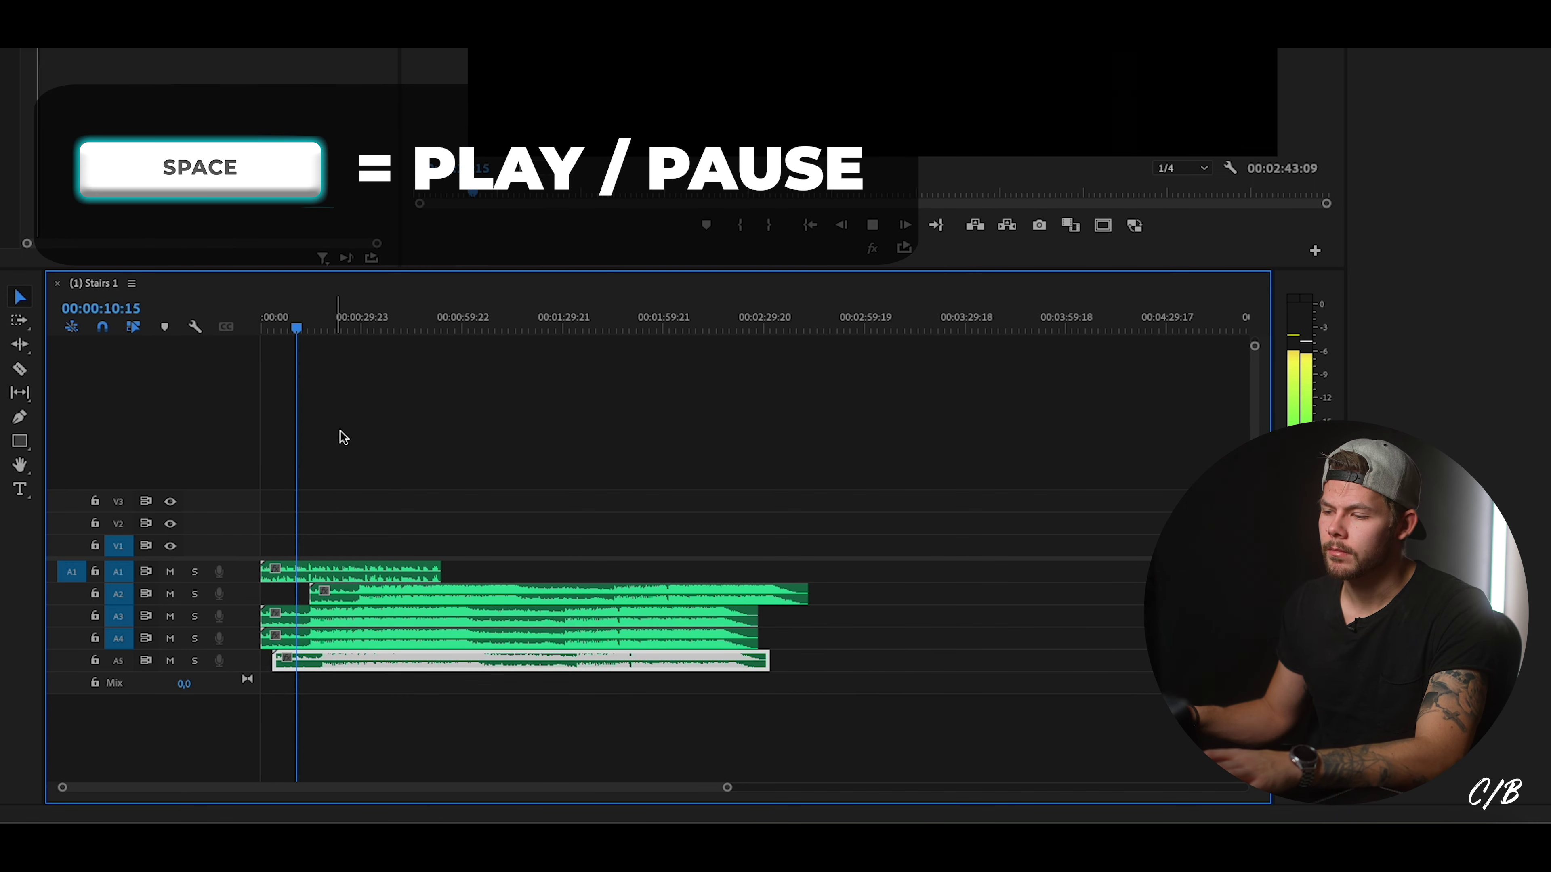
pyautogui.press('space')
pyautogui.press('Home')
pyautogui.click(275, 574)
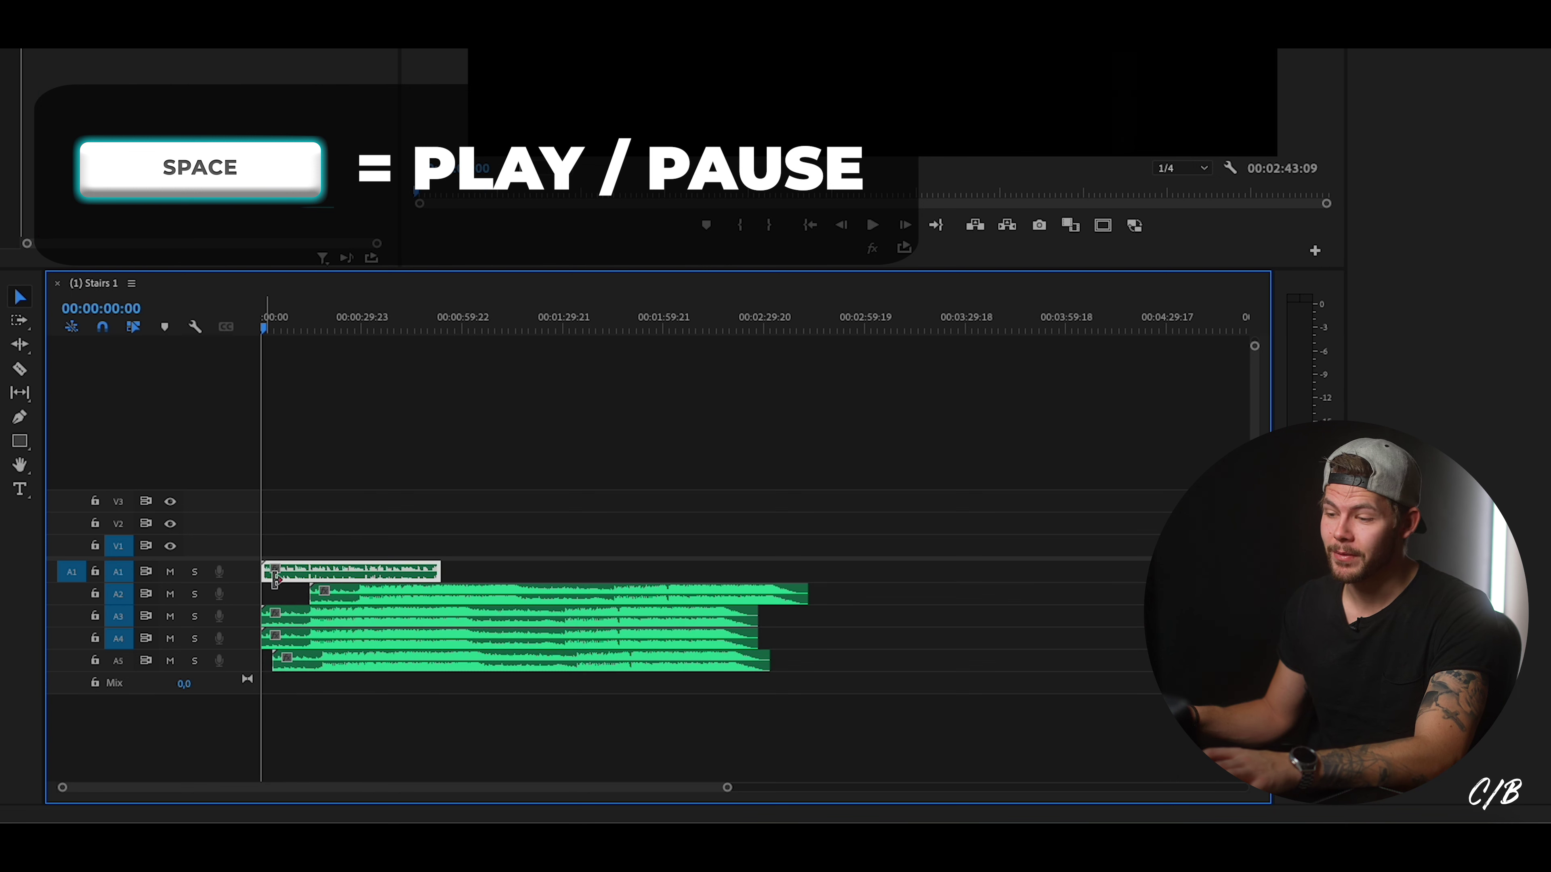
# Solo track A1 to hear only the voice-over for a few seconds, and turn the solo off again.
pyautogui.click(196, 572)
pyautogui.press('space')
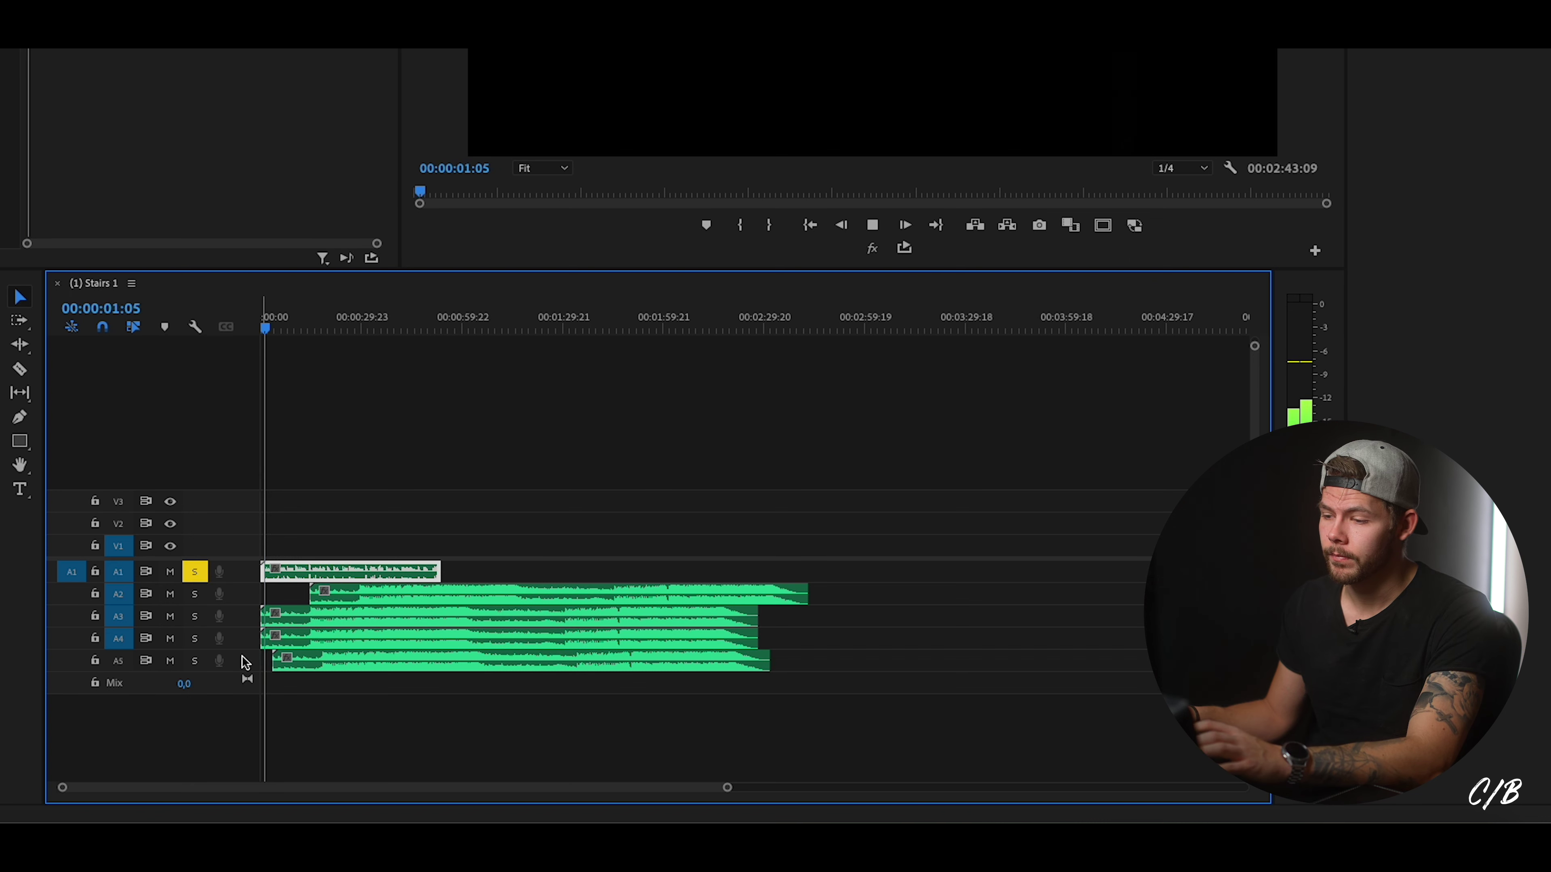
pyautogui.press('space')
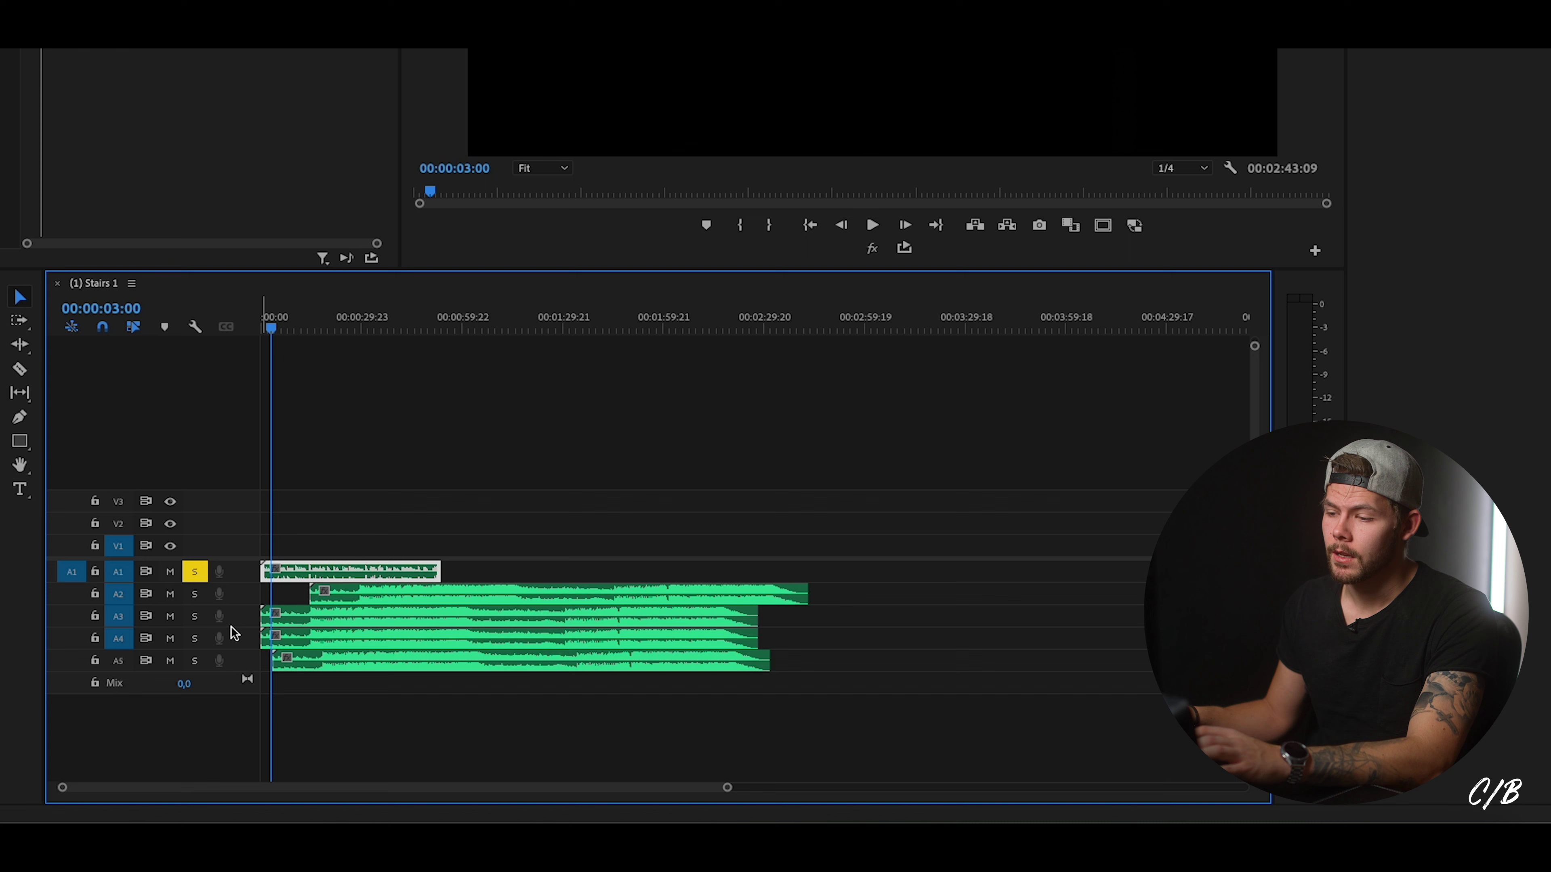
pyautogui.click(194, 573)
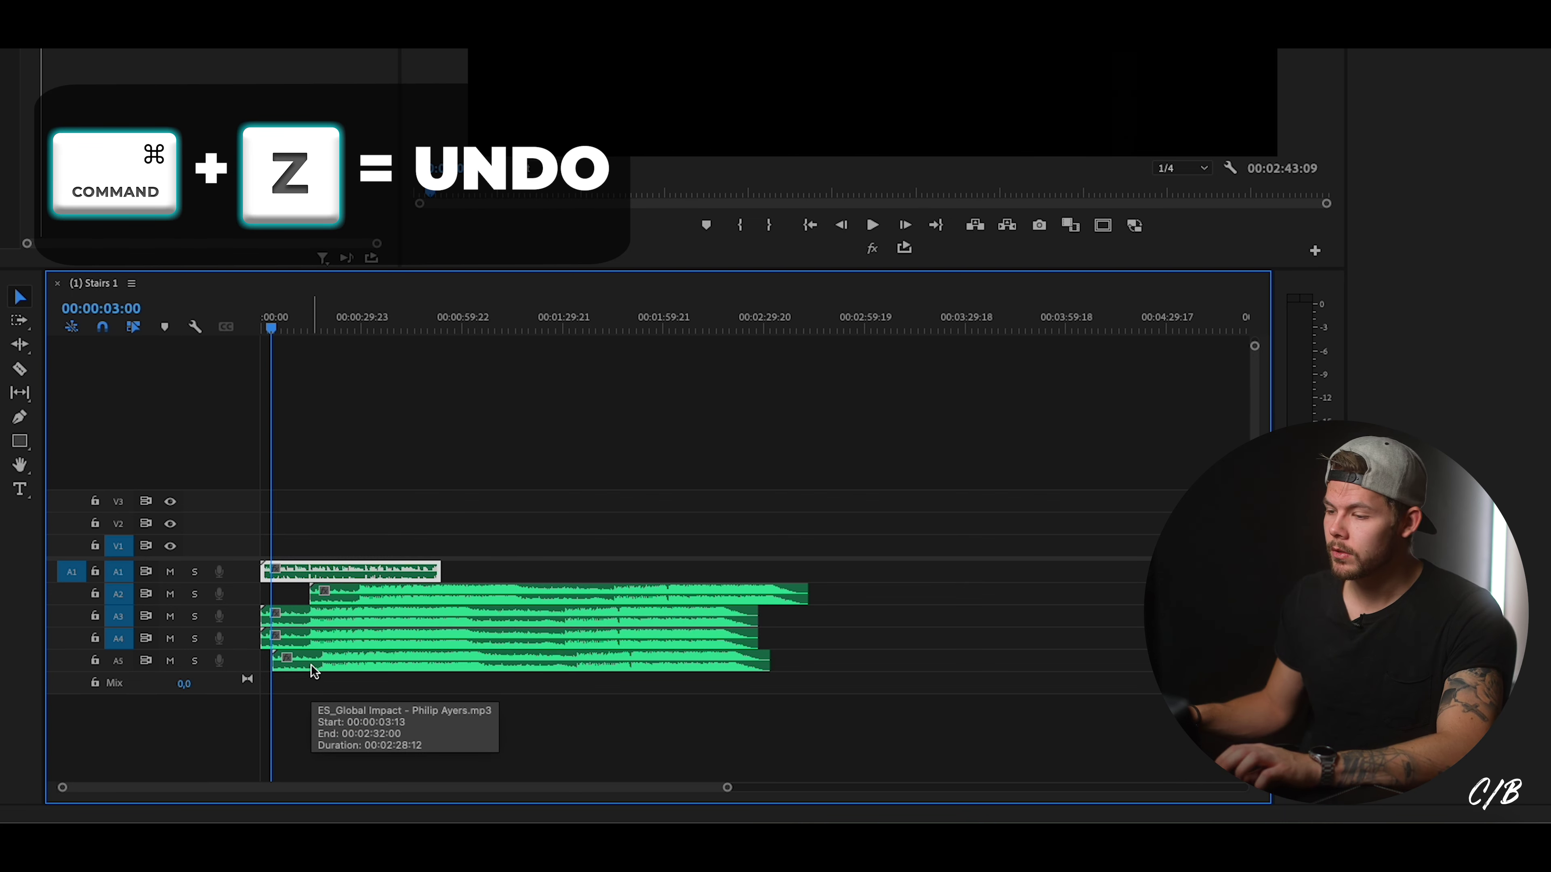
# Undo the duplicated music clips on tracks A2, A4 and A5.
pyautogui.press('super+z')
pyautogui.press('super+z')
pyautogui.press('super+z')
pyautogui.press('super+z')
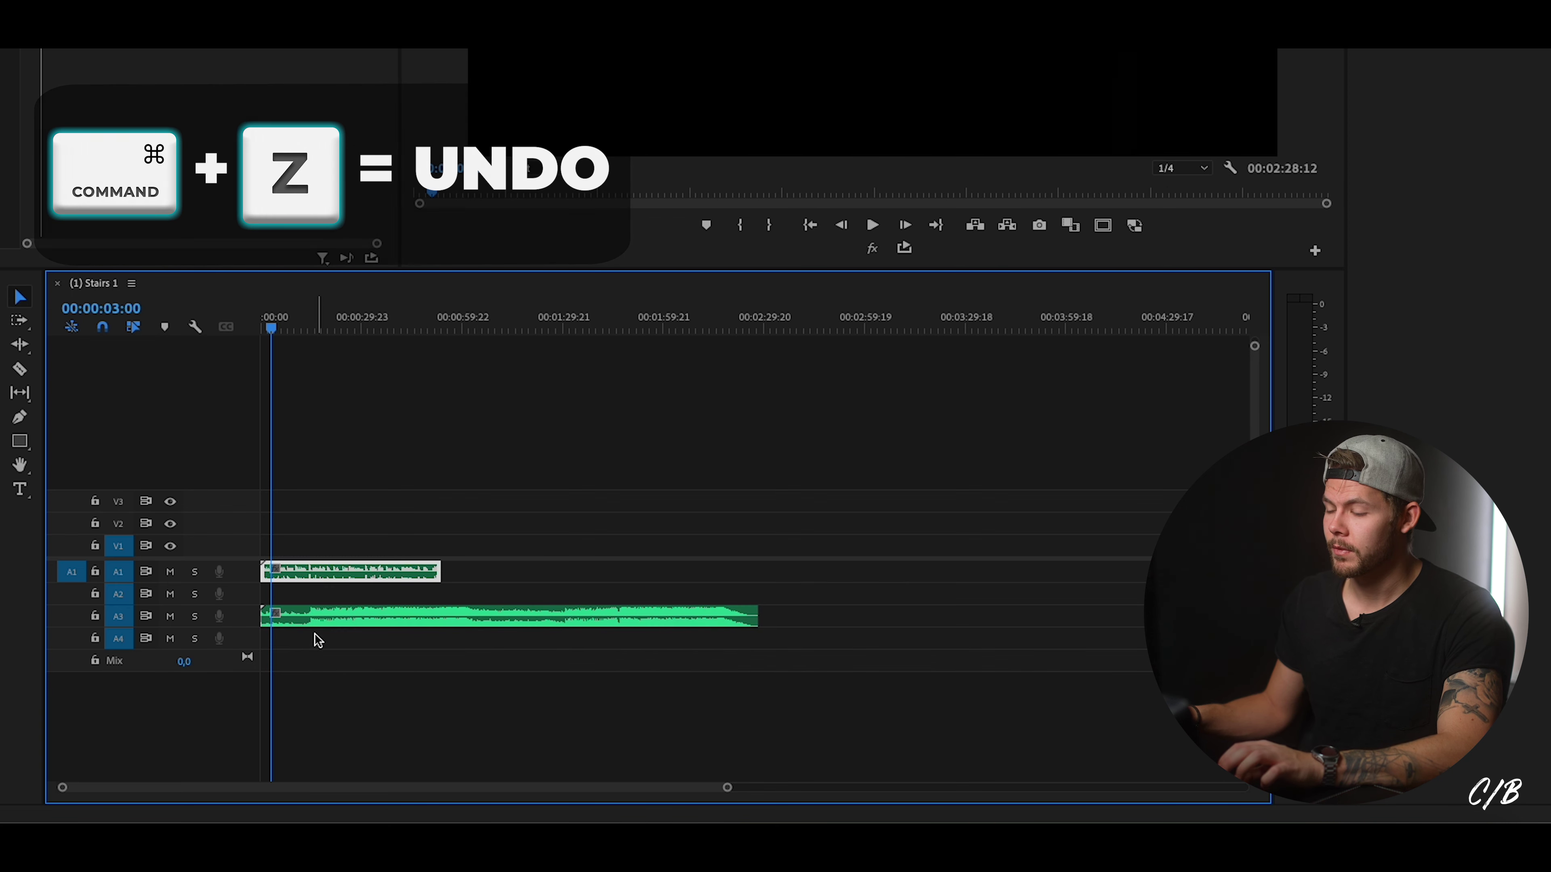
# Mute the music track A3 and return the playhead to the start of the sequence.
pyautogui.moveTo(727, 788); pyautogui.dragTo(532, 788)
pyautogui.click(170, 617)
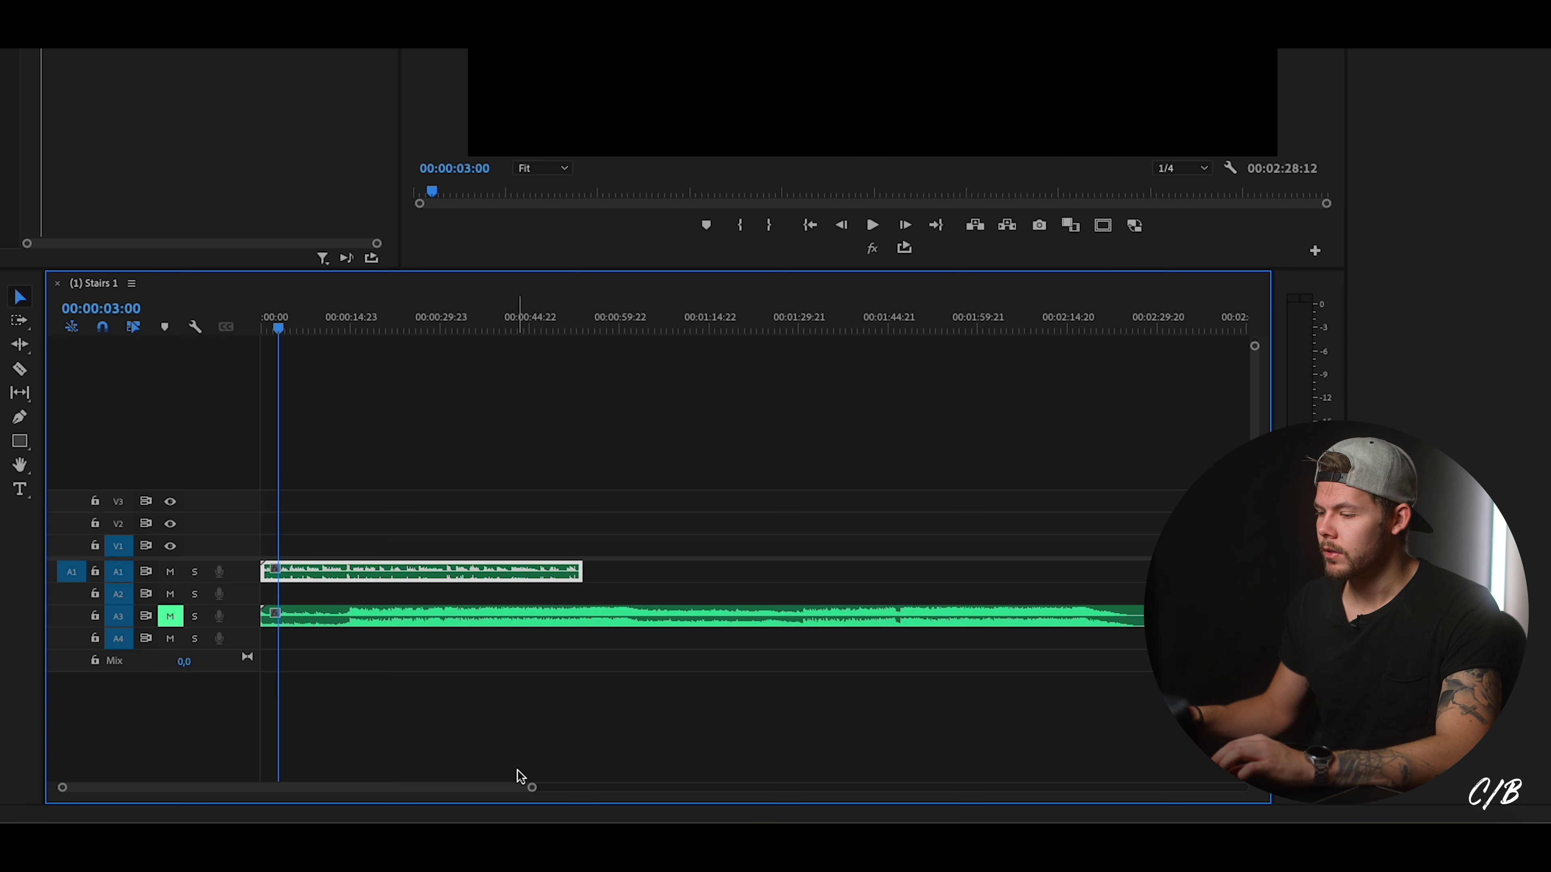
pyautogui.moveTo(531, 788); pyautogui.dragTo(382, 787)
pyautogui.moveTo(308, 330); pyautogui.dragTo(194, 333)
pyautogui.press('=')
pyautogui.moveTo(335, 789); pyautogui.dragTo(255, 788)
pyautogui.click(375, 532)
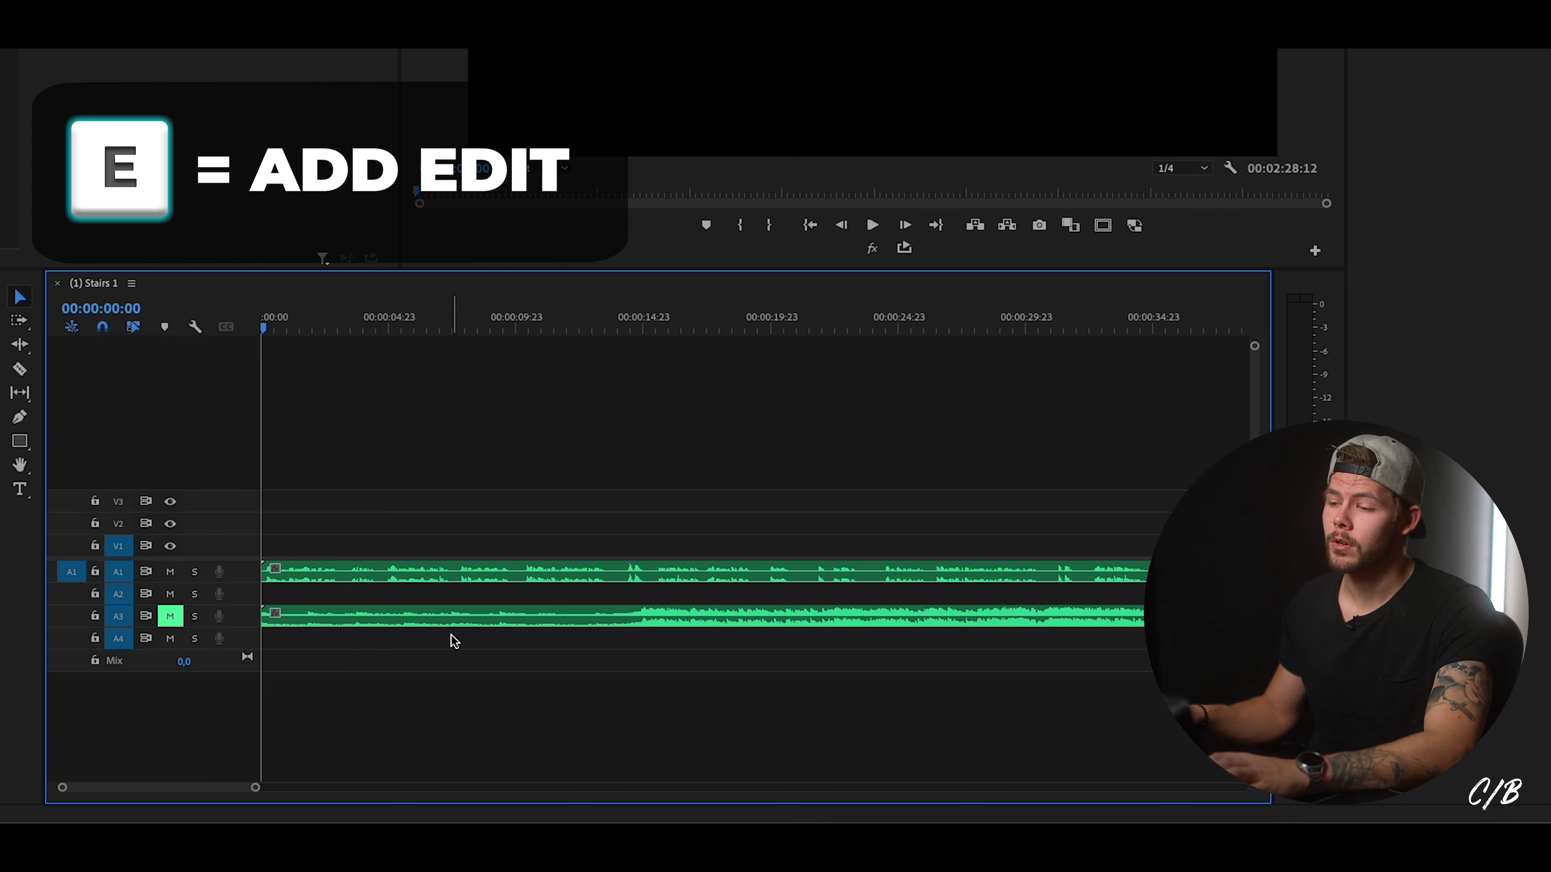
# Try an edit cut through the voice-over and music clips at 00:00:07:18, and undo it.
pyautogui.click(298, 324)
pyautogui.moveTo(298, 332); pyautogui.dragTo(459, 336)
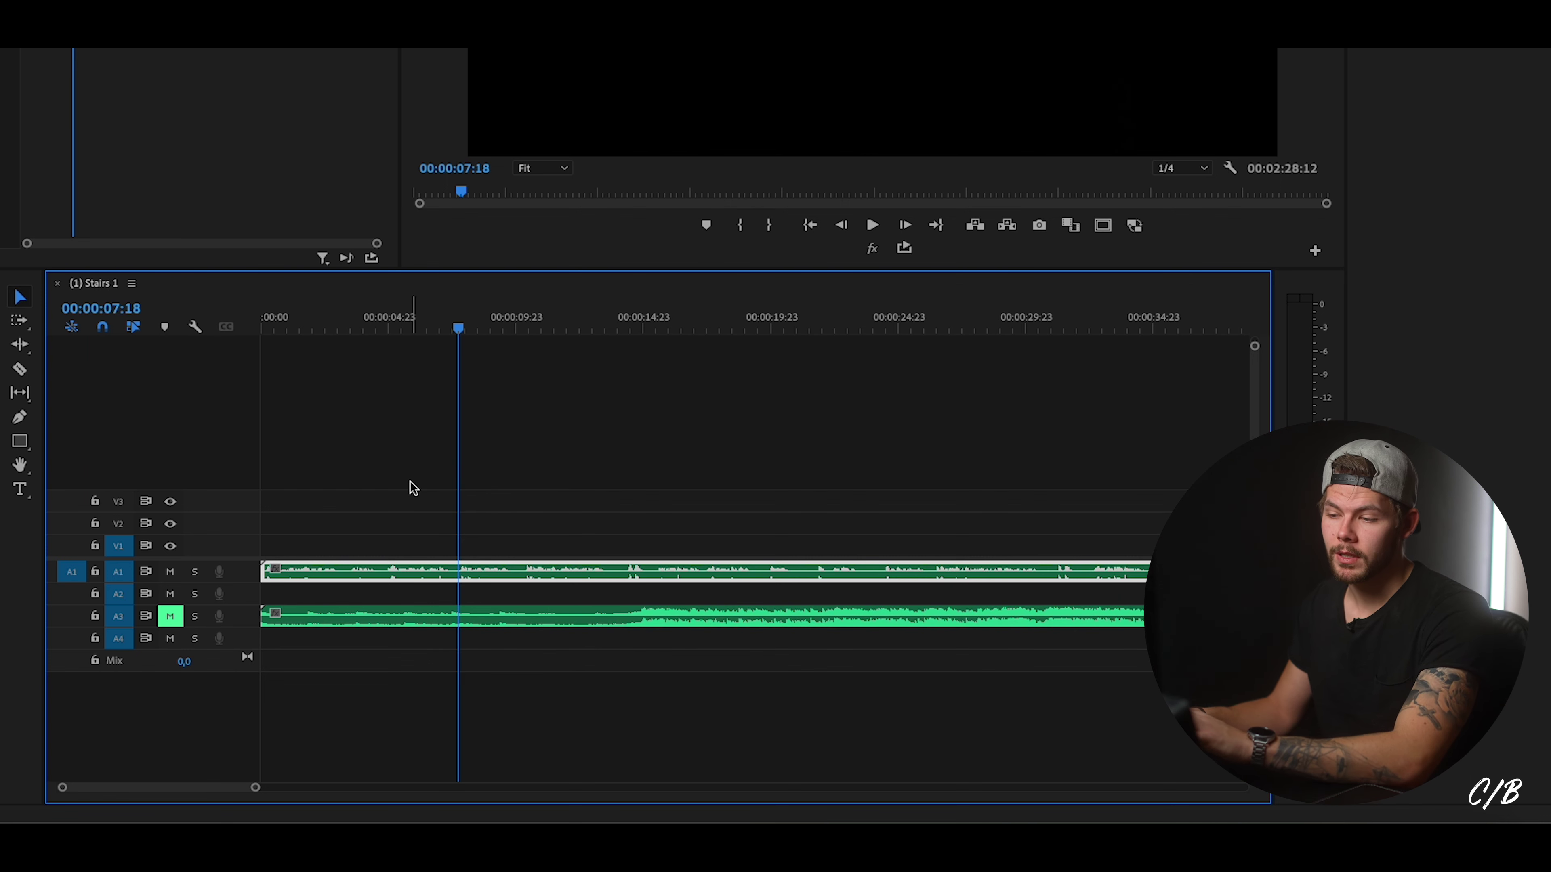
pyautogui.click(497, 518)
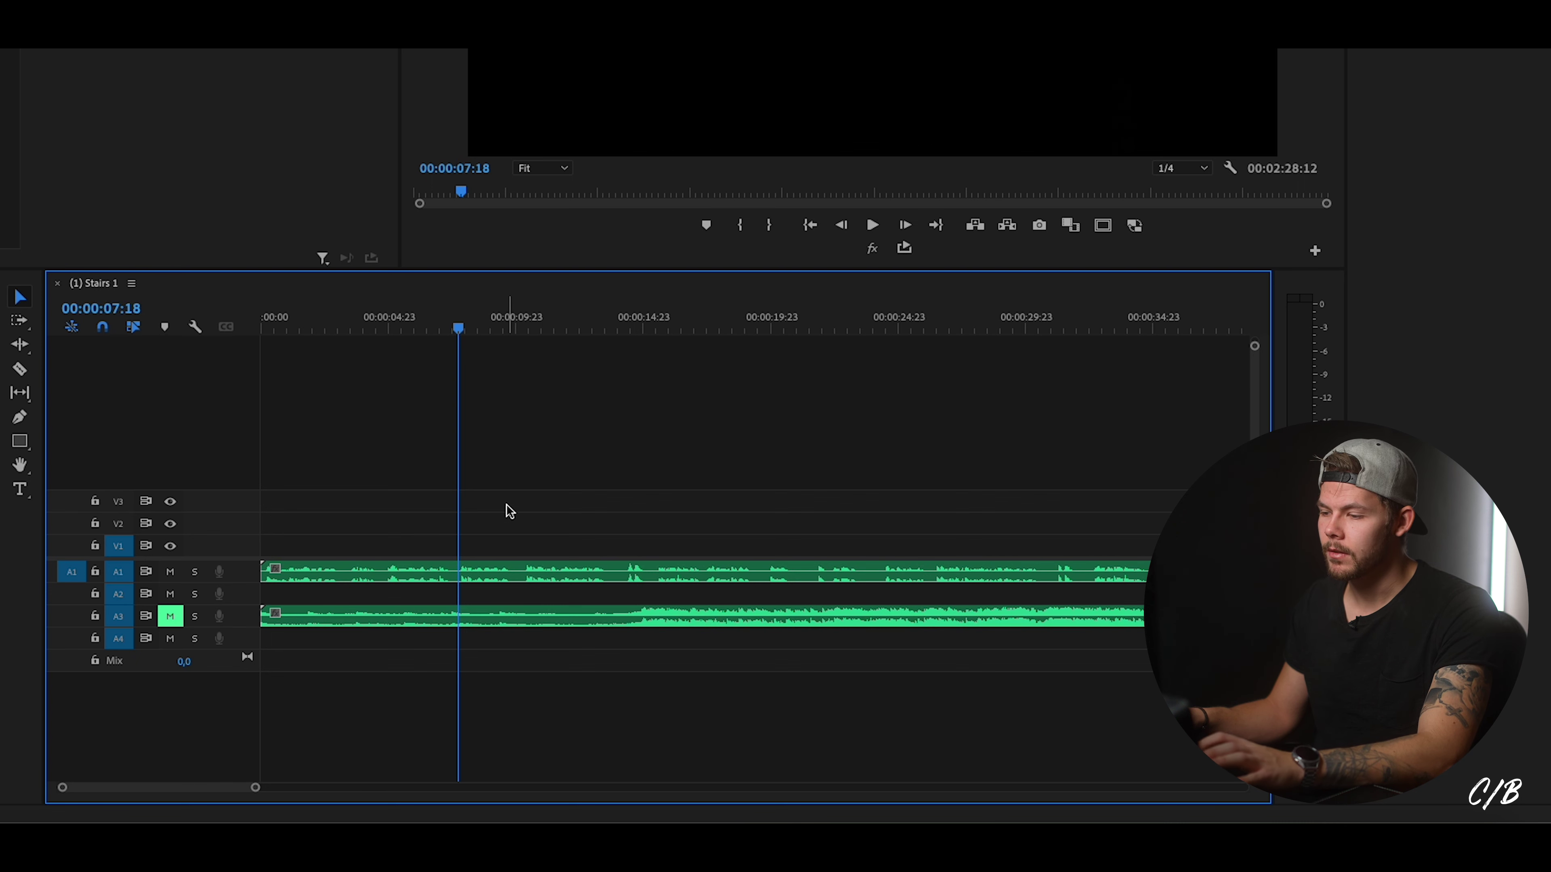
pyautogui.moveTo(470, 333); pyautogui.dragTo(516, 324)
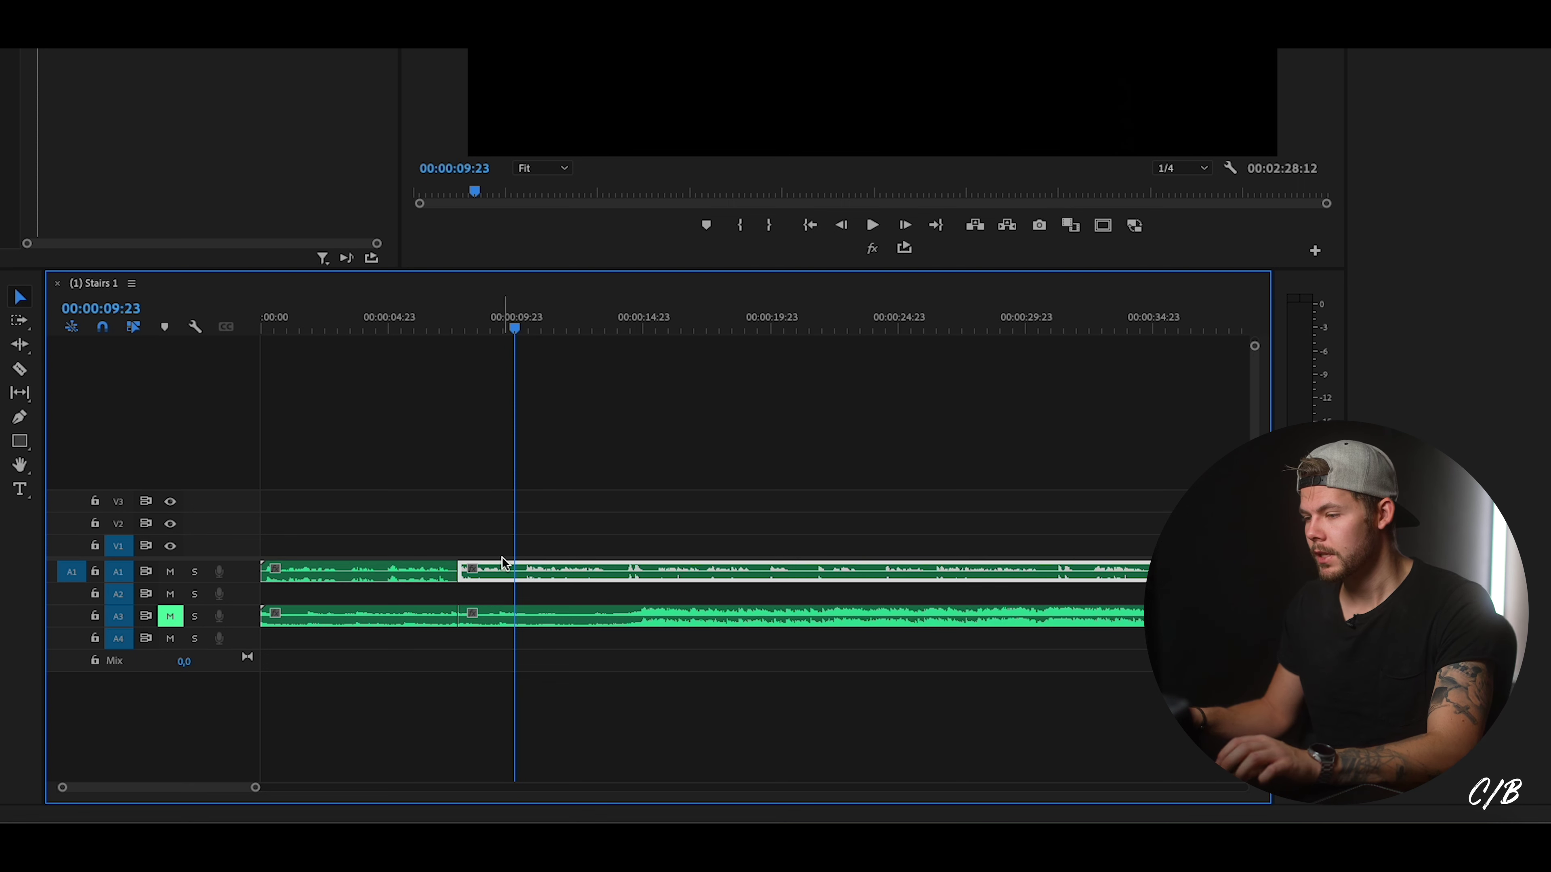
pyautogui.hotkey('ctrl', 'z')
pyautogui.moveTo(420, 328); pyautogui.dragTo(376, 371)
pyautogui.click(325, 545)
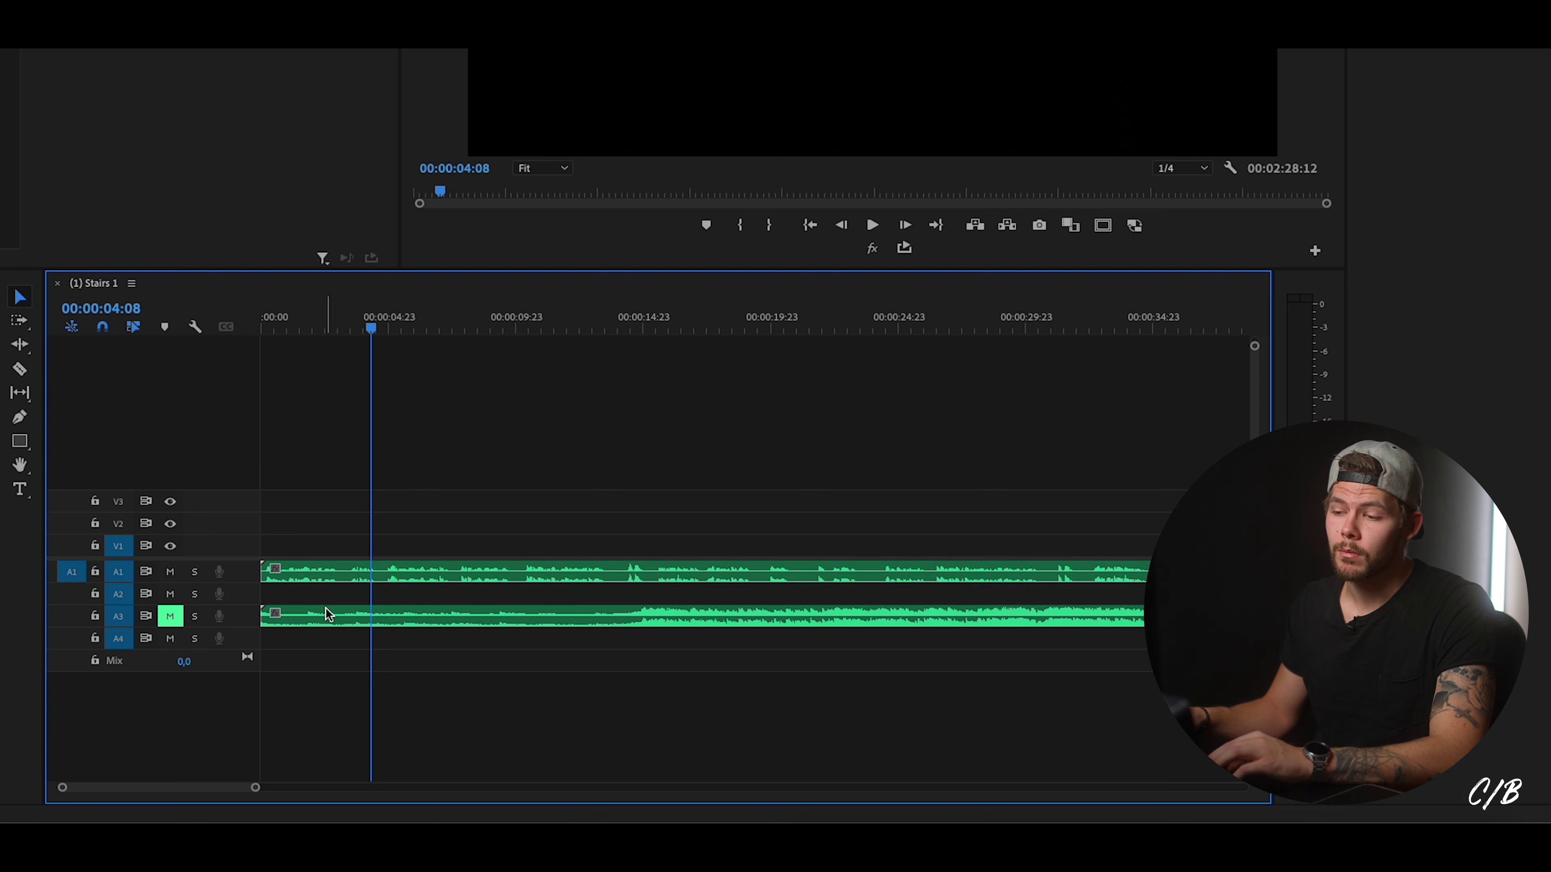
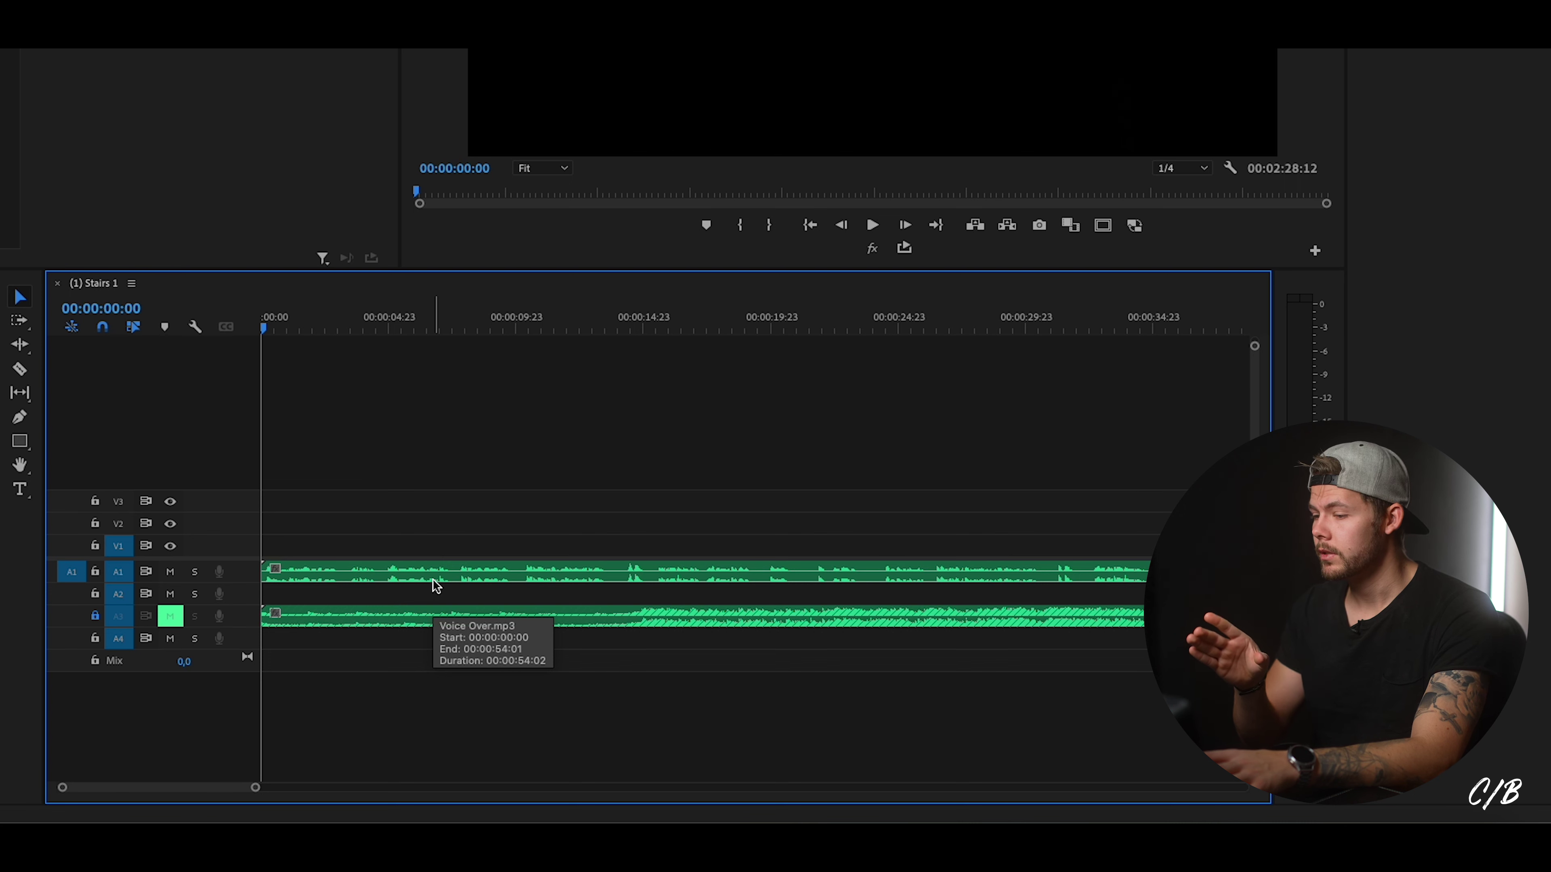
# Listen to the voice-over from the start and split it at 00:00:03:07, after the first spoken passage.
pyautogui.press('space')
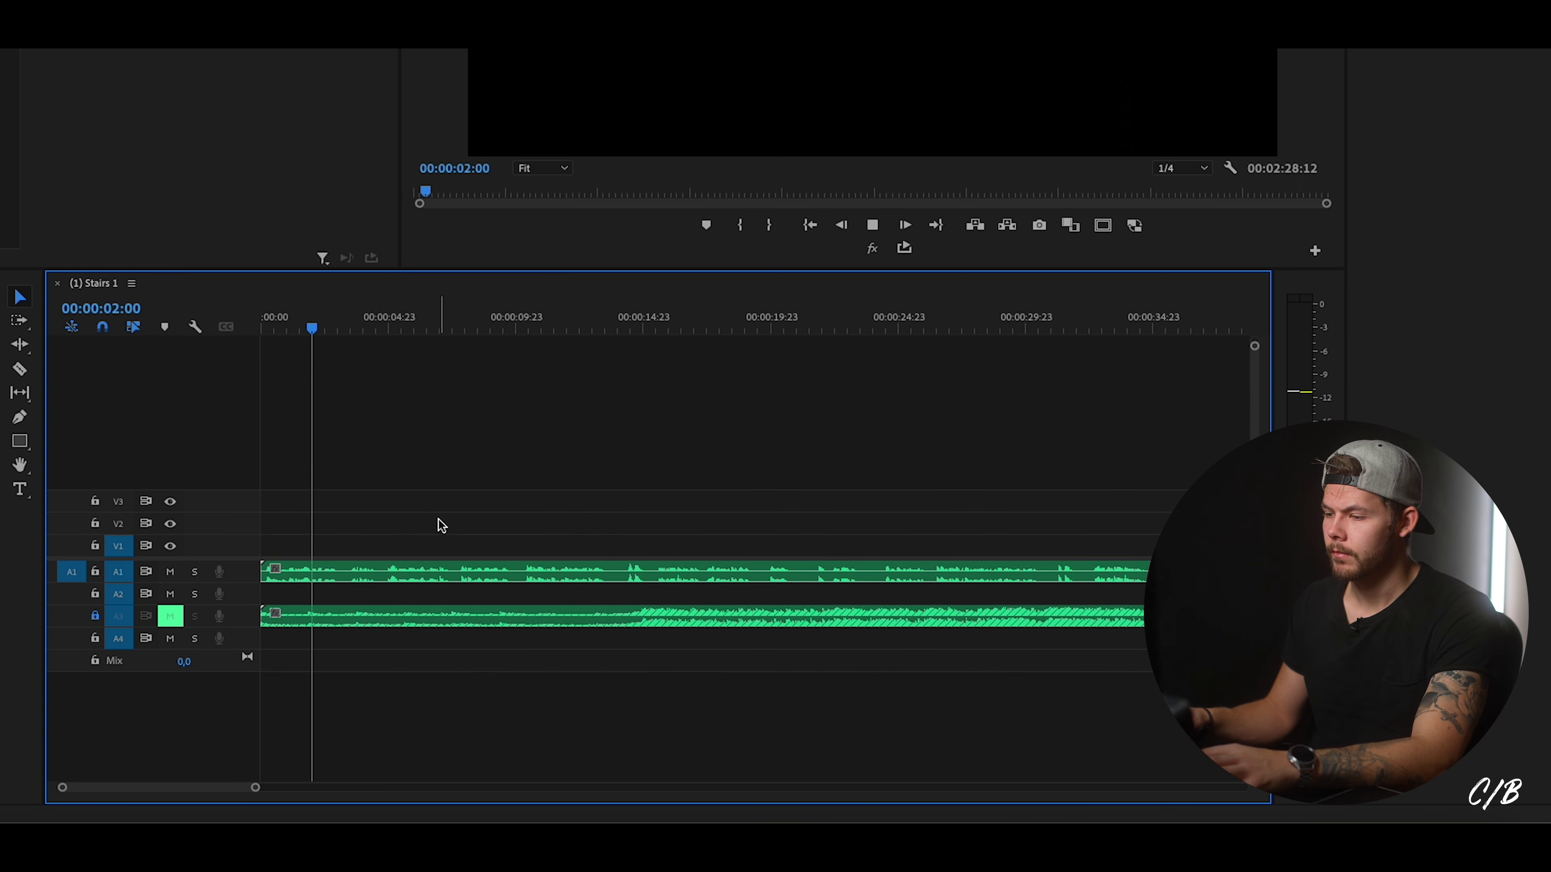
pyautogui.press('space')
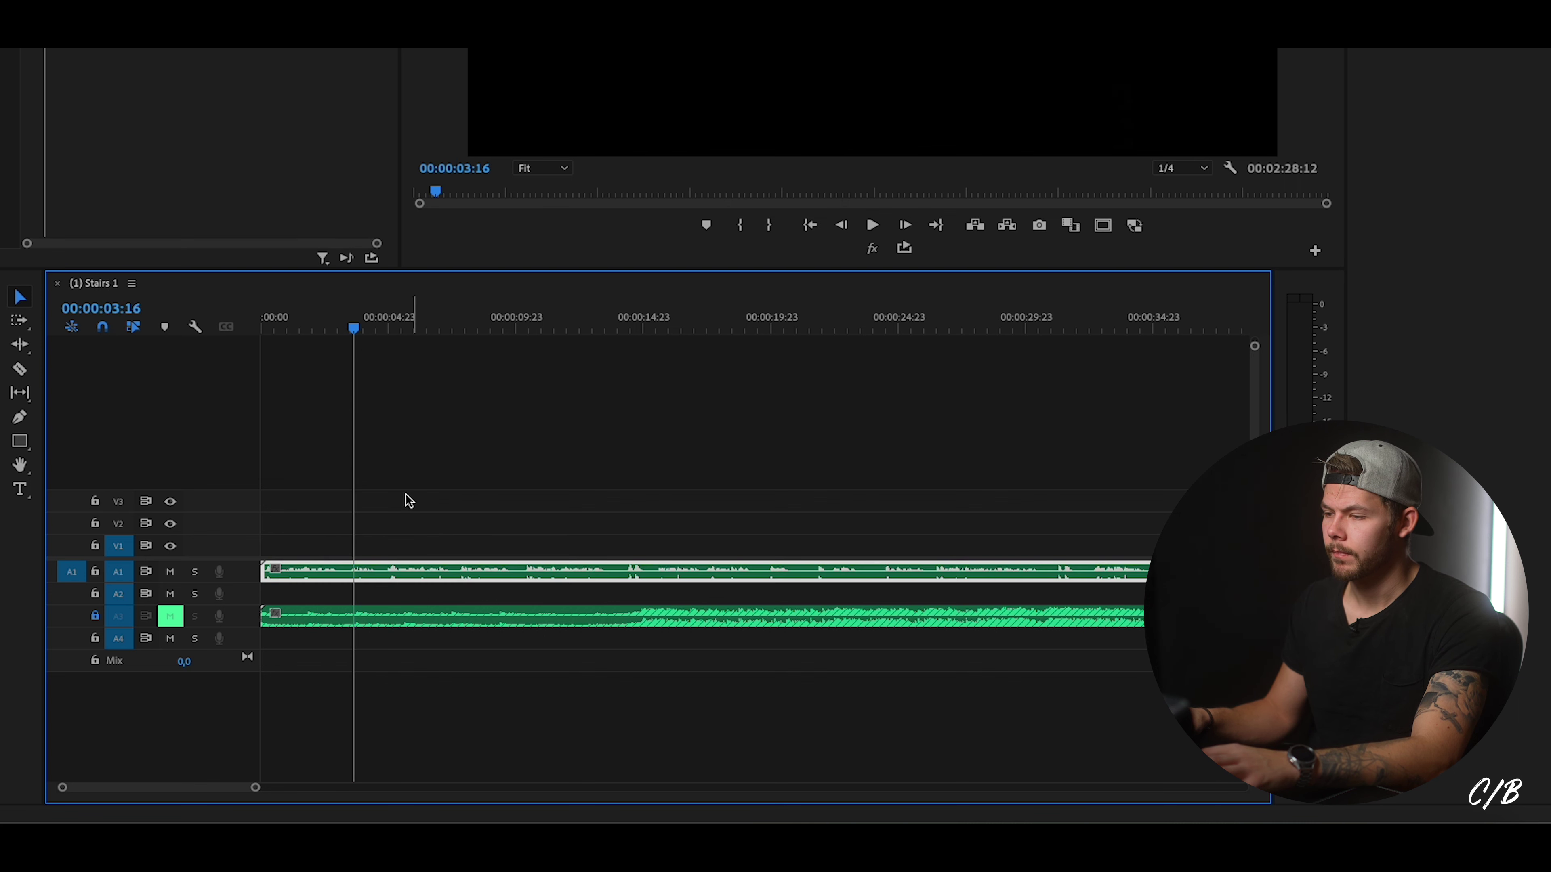
pyautogui.click(333, 324)
pyautogui.click(460, 457)
pyautogui.moveTo(254, 787); pyautogui.dragTo(209, 788)
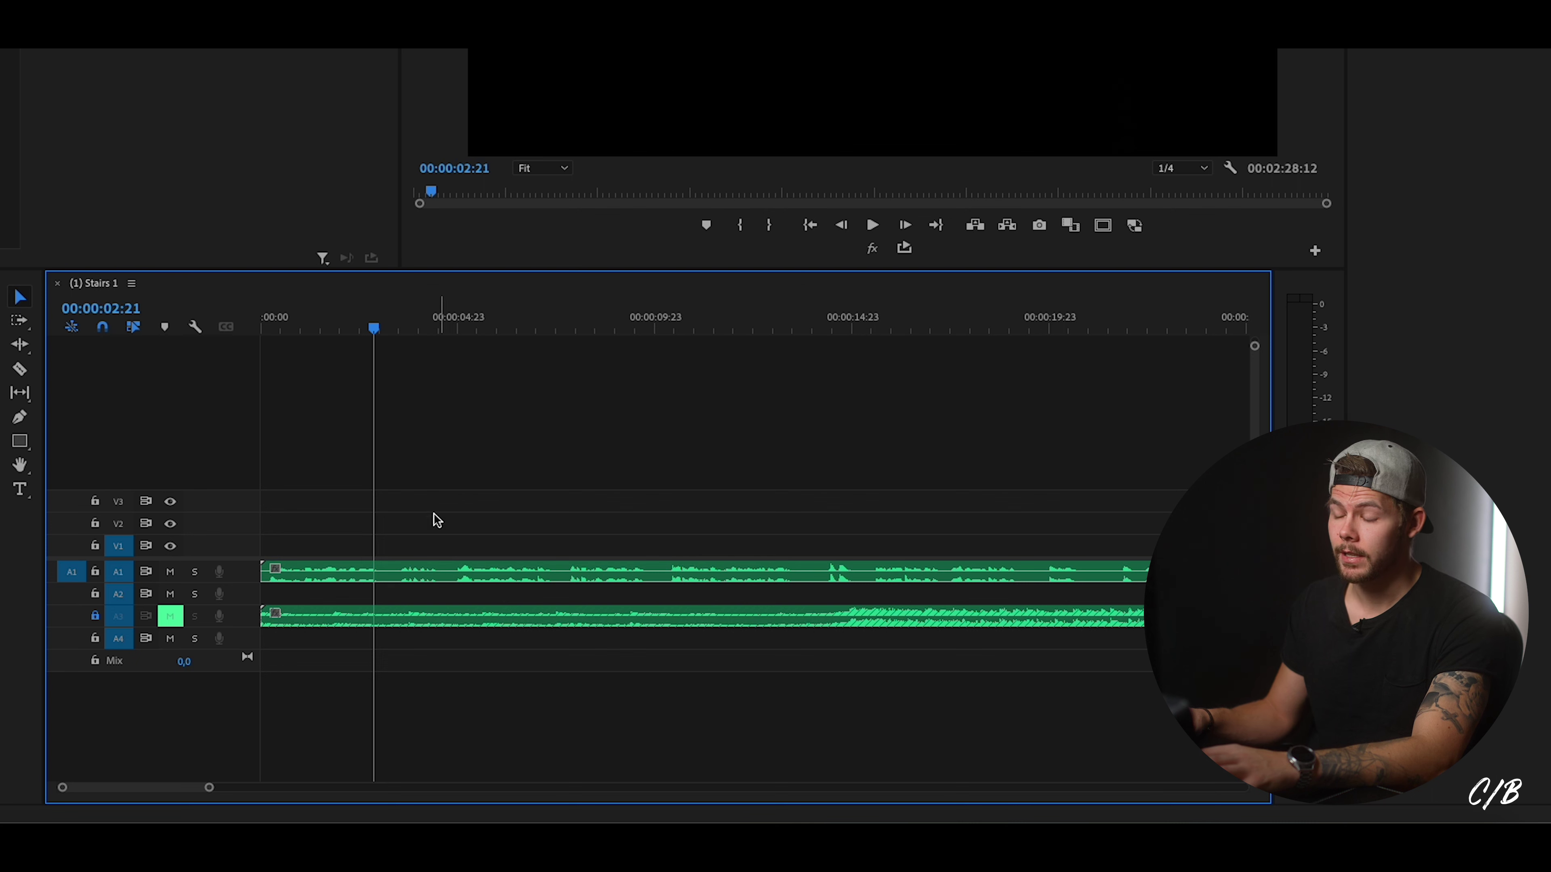
pyautogui.click(353, 329)
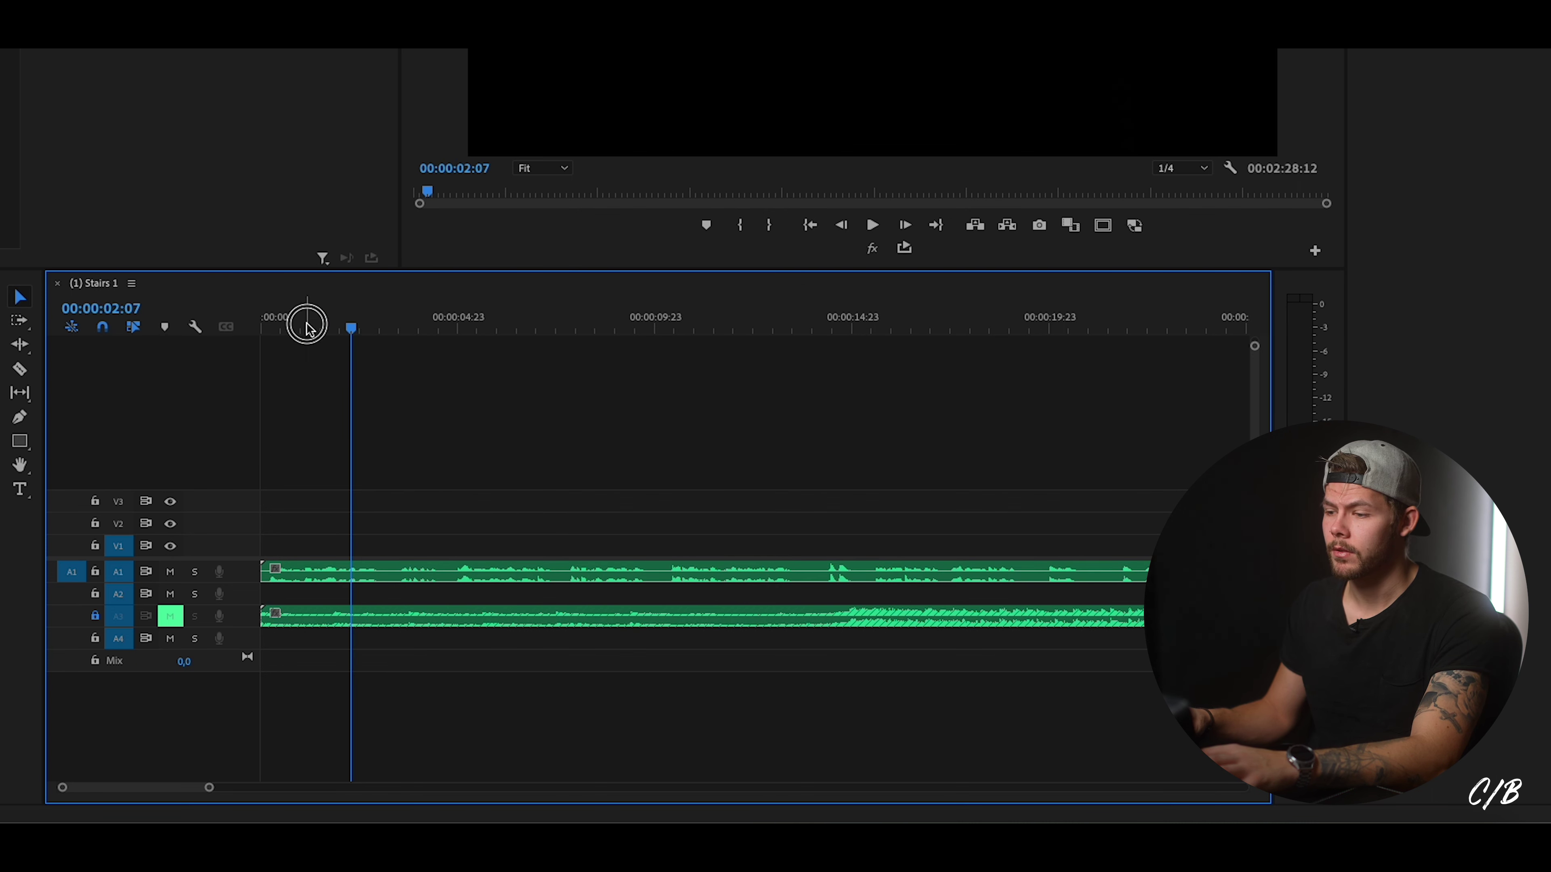
pyautogui.moveTo(307, 327); pyautogui.dragTo(263, 327)
pyautogui.press('space')
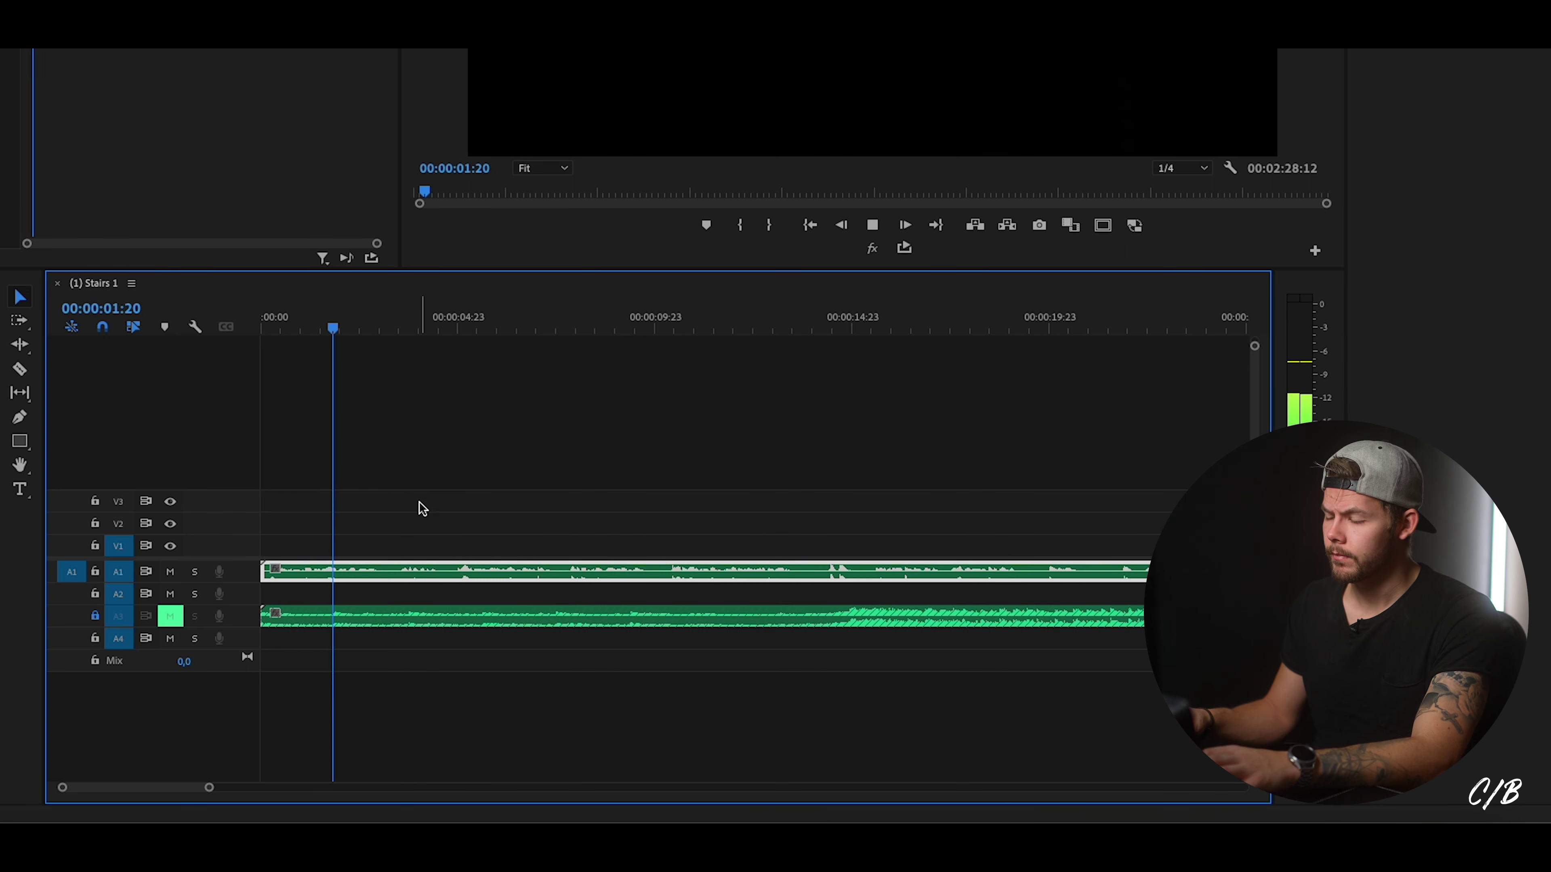
pyautogui.press('space')
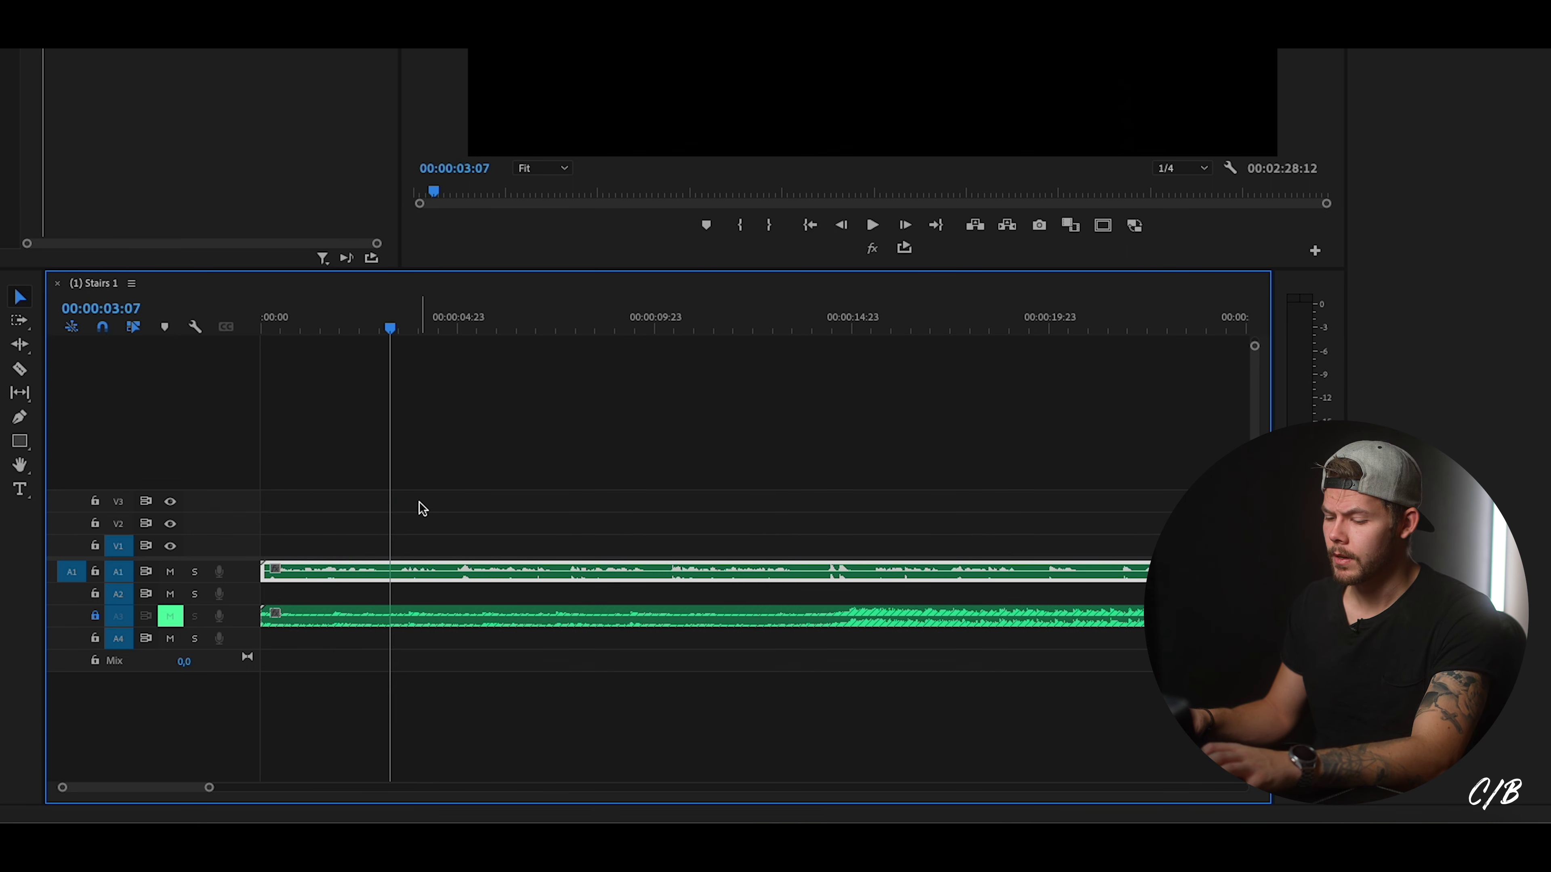
pyautogui.hotkey('ctrl', 'k')
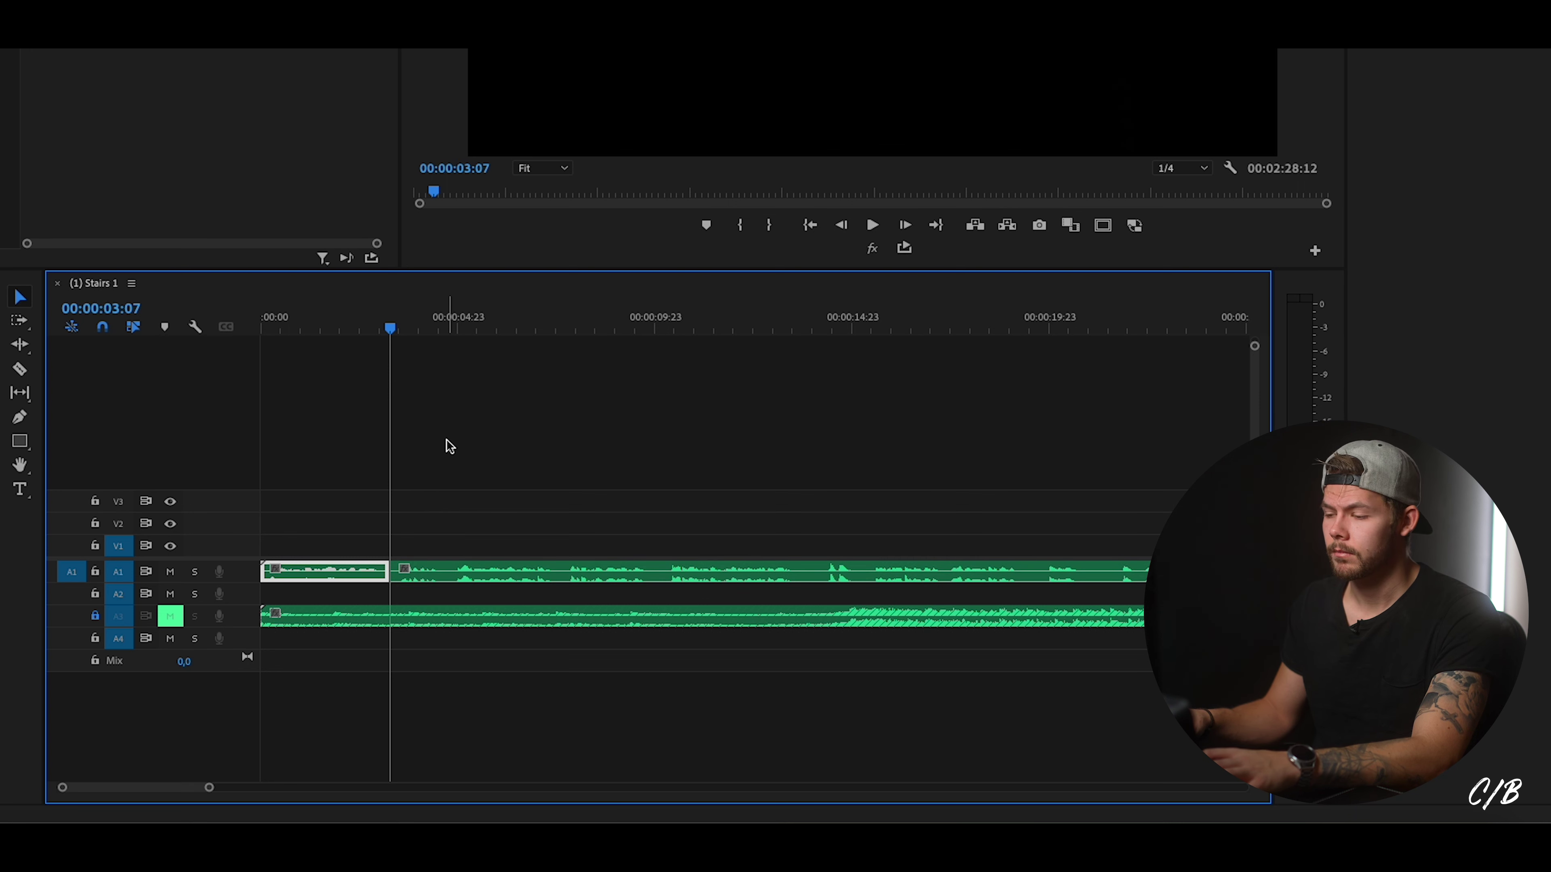
# Play the voice-over onward from the first cut and split it again at 00:00:04:17.
pyautogui.press('space')
pyautogui.press('space')
pyautogui.press('d')
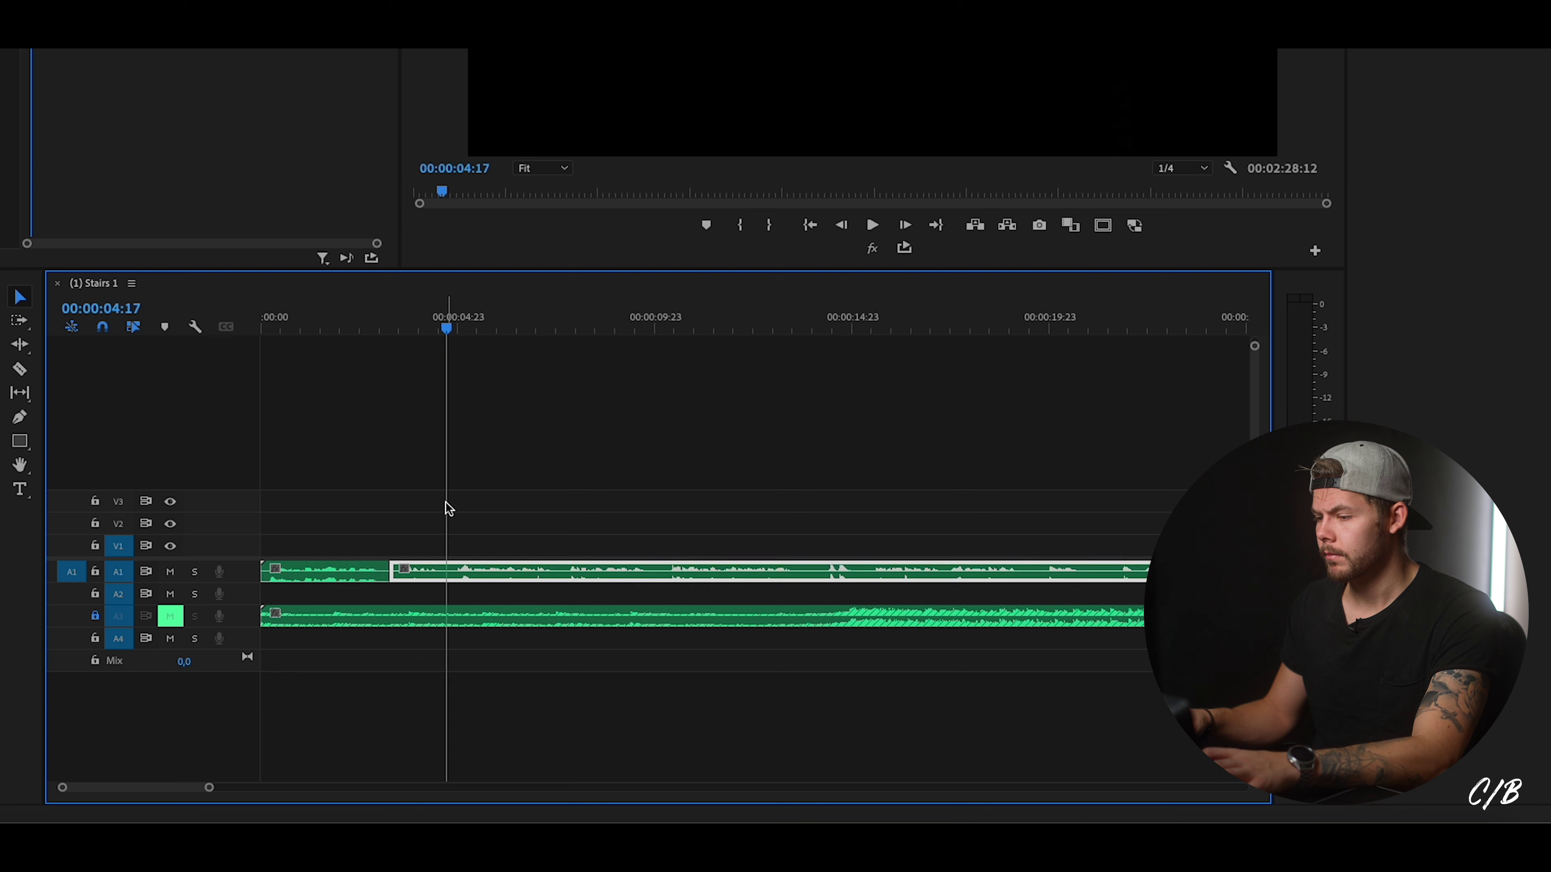
pyautogui.hotkey('ctrl', 'k')
# Listen to the voice-over beyond the second cut and move the playhead to 00:00:13:07.
pyautogui.click(519, 505)
pyautogui.press('space')
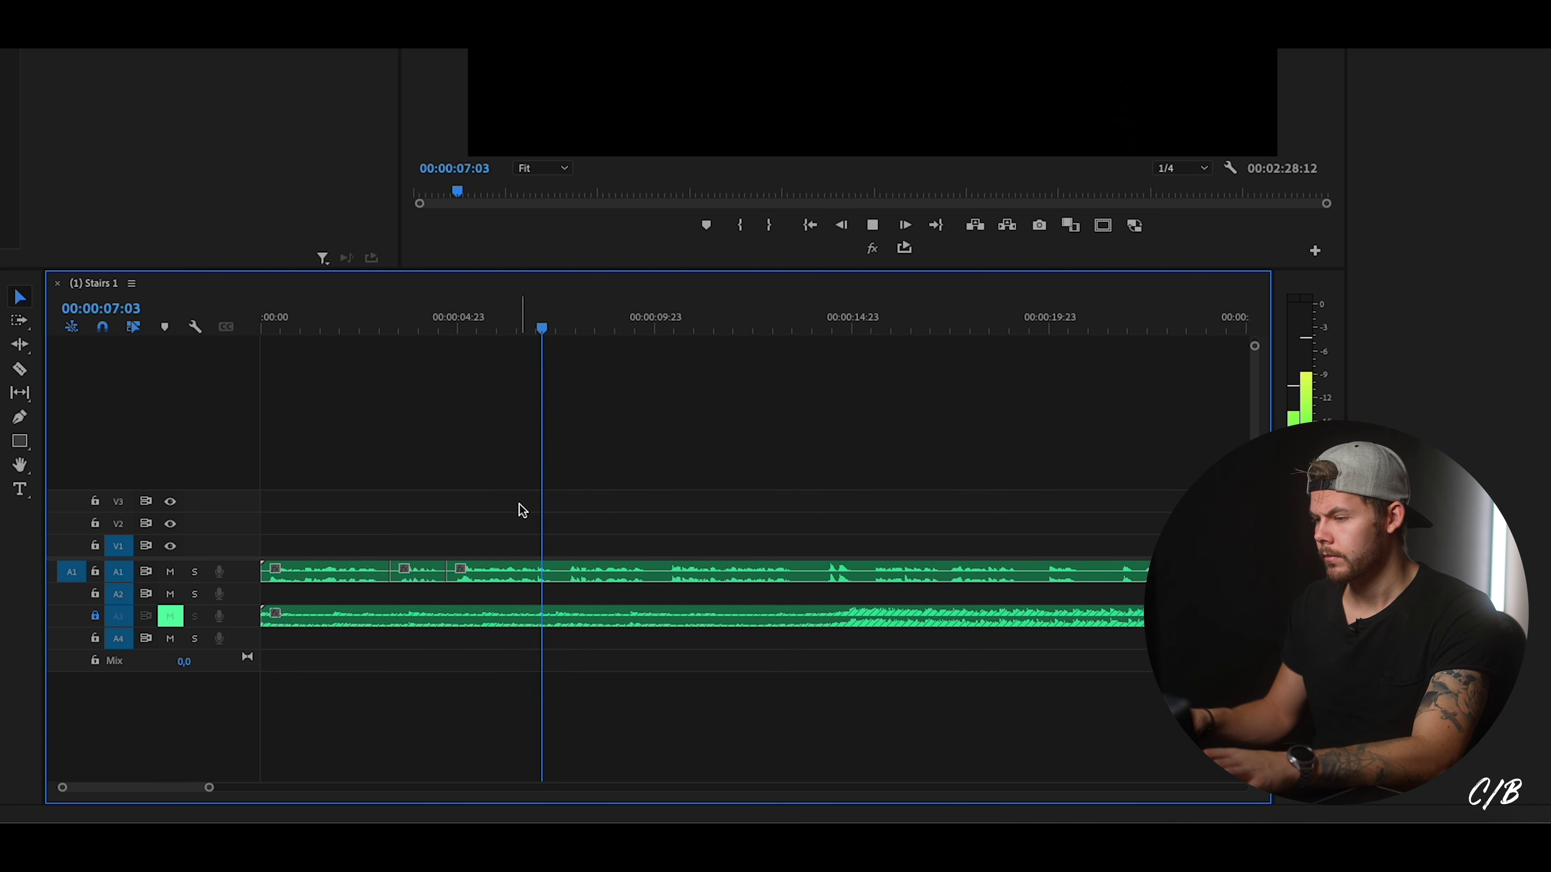
pyautogui.press('space')
pyautogui.press('d')
pyautogui.moveTo(450, 322); pyautogui.dragTo(787, 335)
pyautogui.click(460, 474)
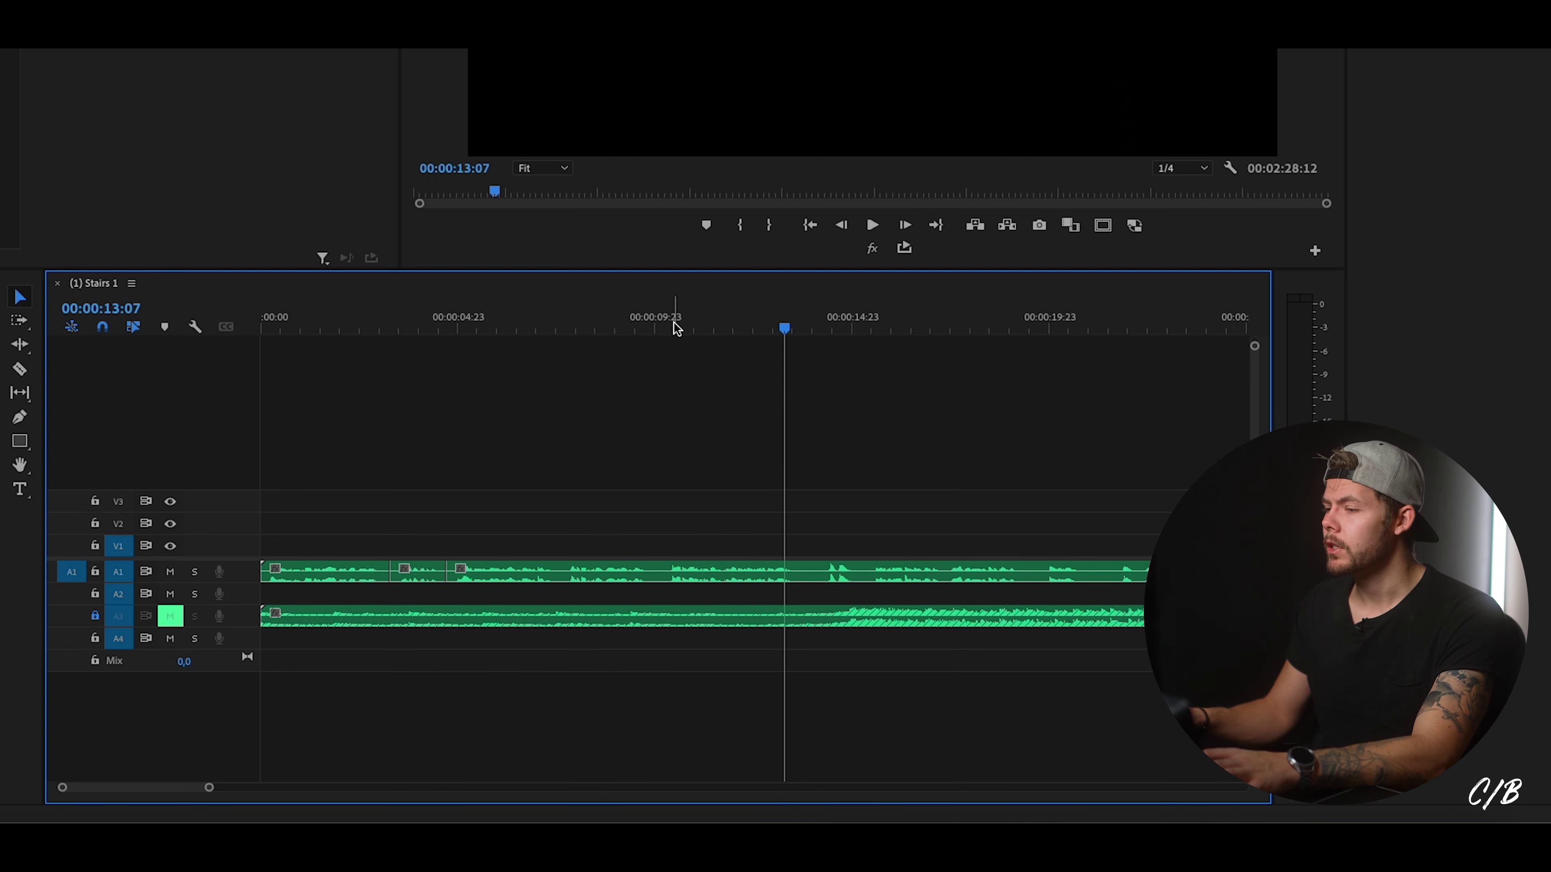
# Replay the voice-over from 00:00:10:04 and split it at 00:00:13:23, after the third spoken passage.
pyautogui.moveTo(672, 327)
pyautogui.mouseDown()
pyautogui.moveTo(776, 318)
pyautogui.moveTo(661, 327)
pyautogui.mouseUp()
pyautogui.click(721, 435)
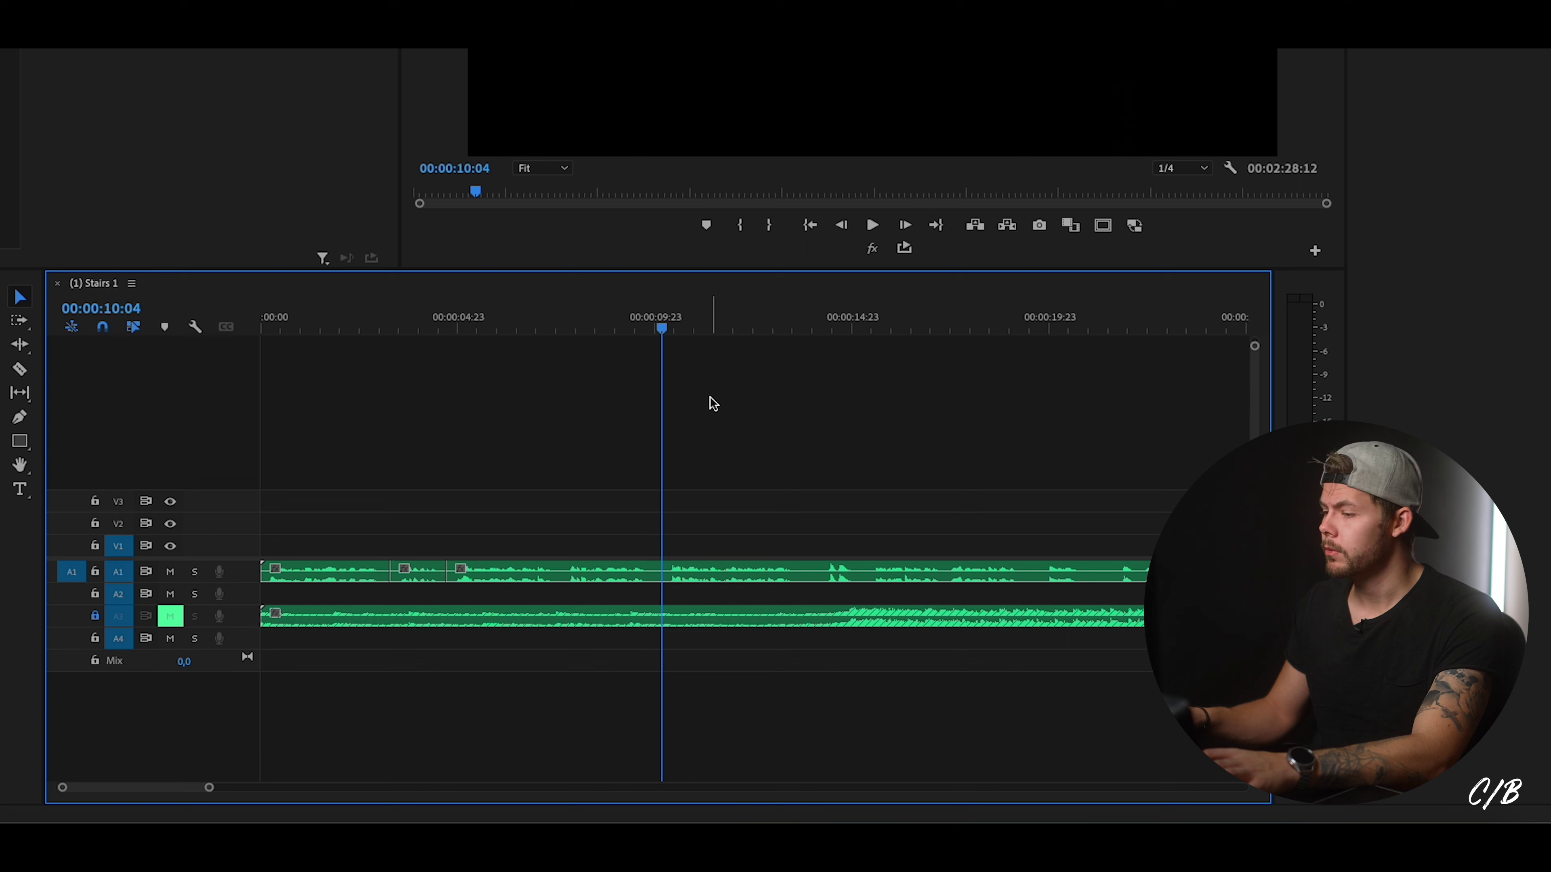
pyautogui.press('space')
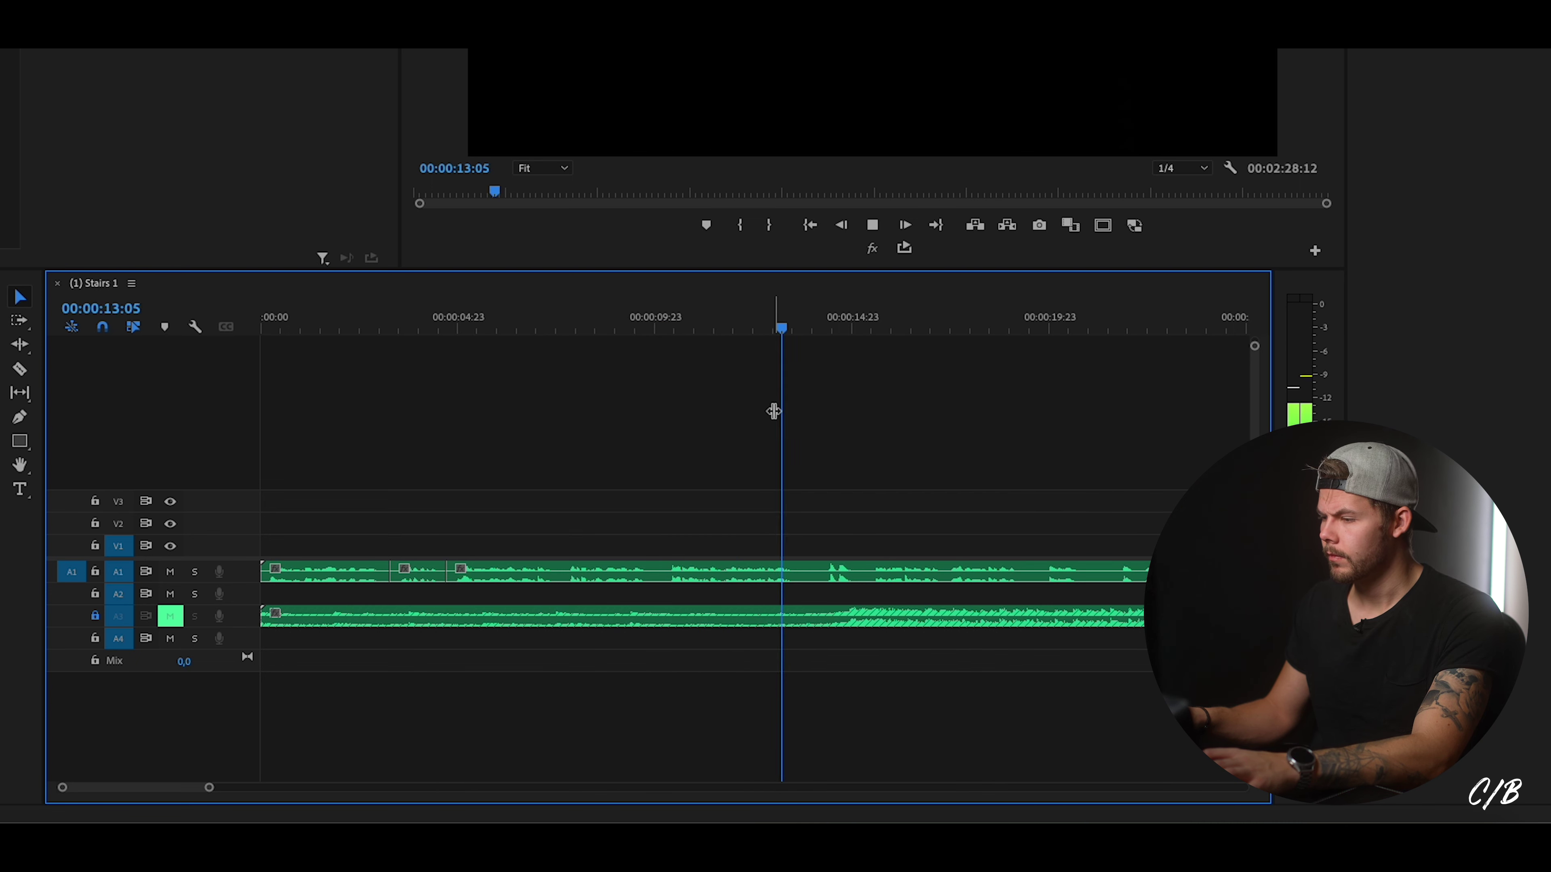
pyautogui.press('space')
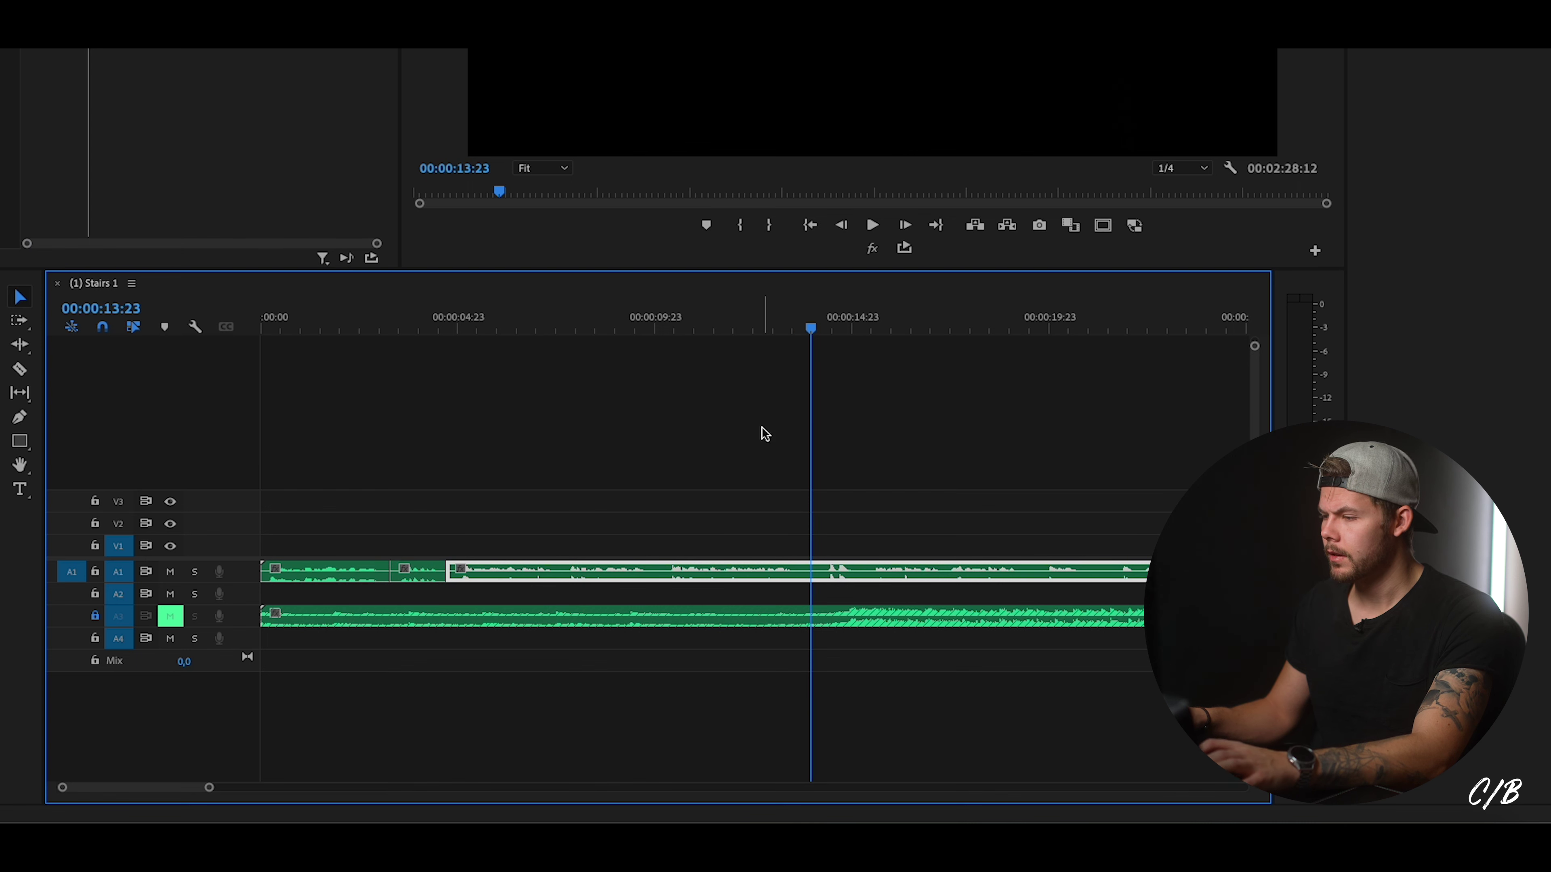
pyautogui.hotkey('ctrl', 'k')
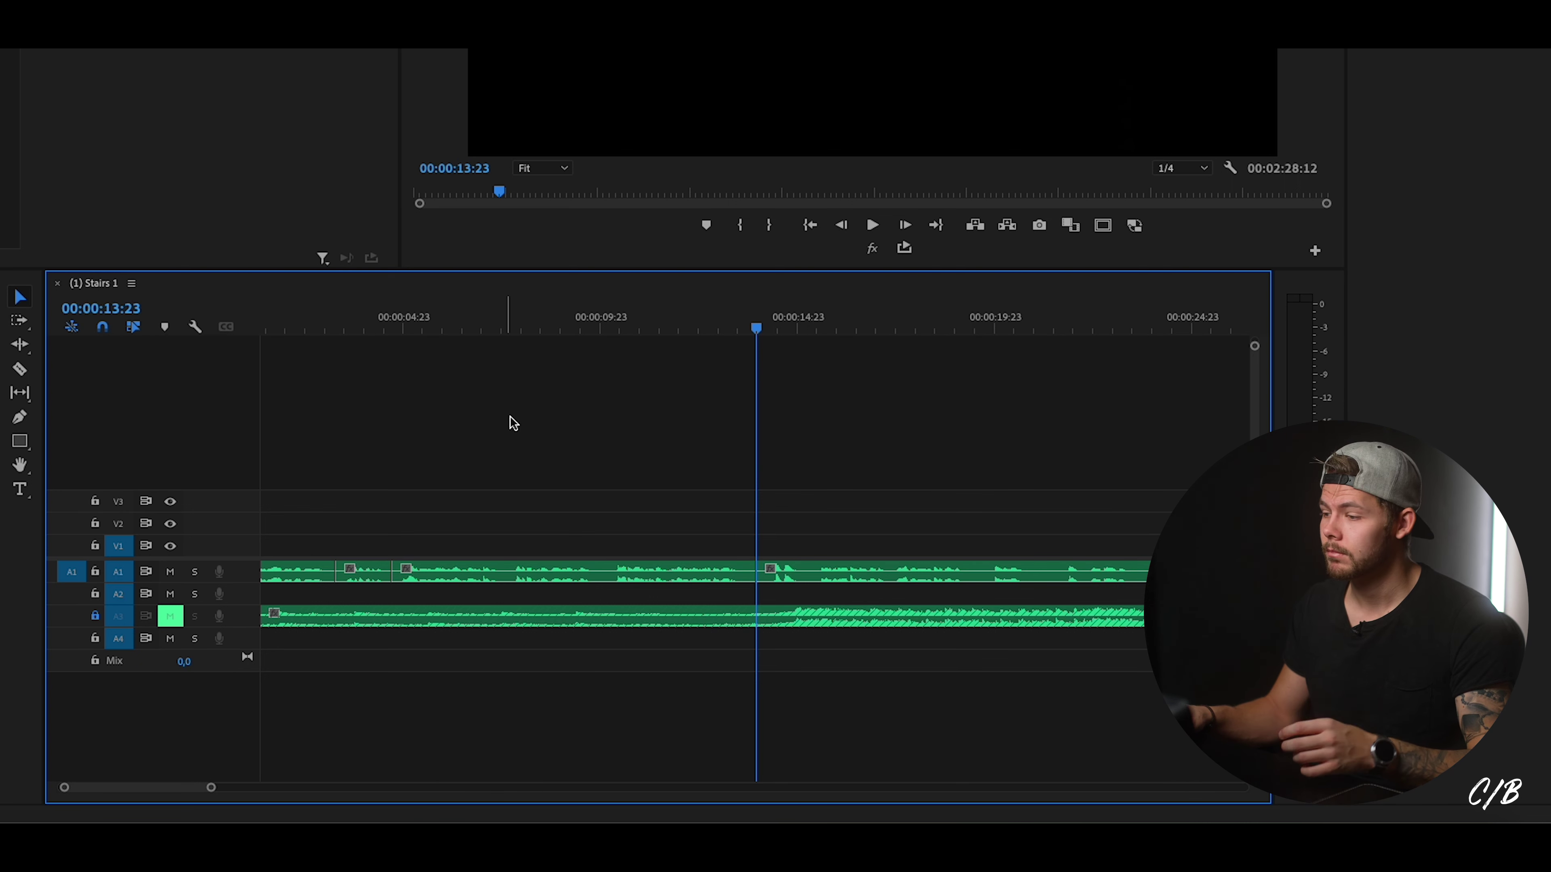
# Play the voice-over onward from the 00:00:13:23 cut and split it at about 00:00:15 and again at about 00:00:19.
pyautogui.scroll(-3, 509, 415)
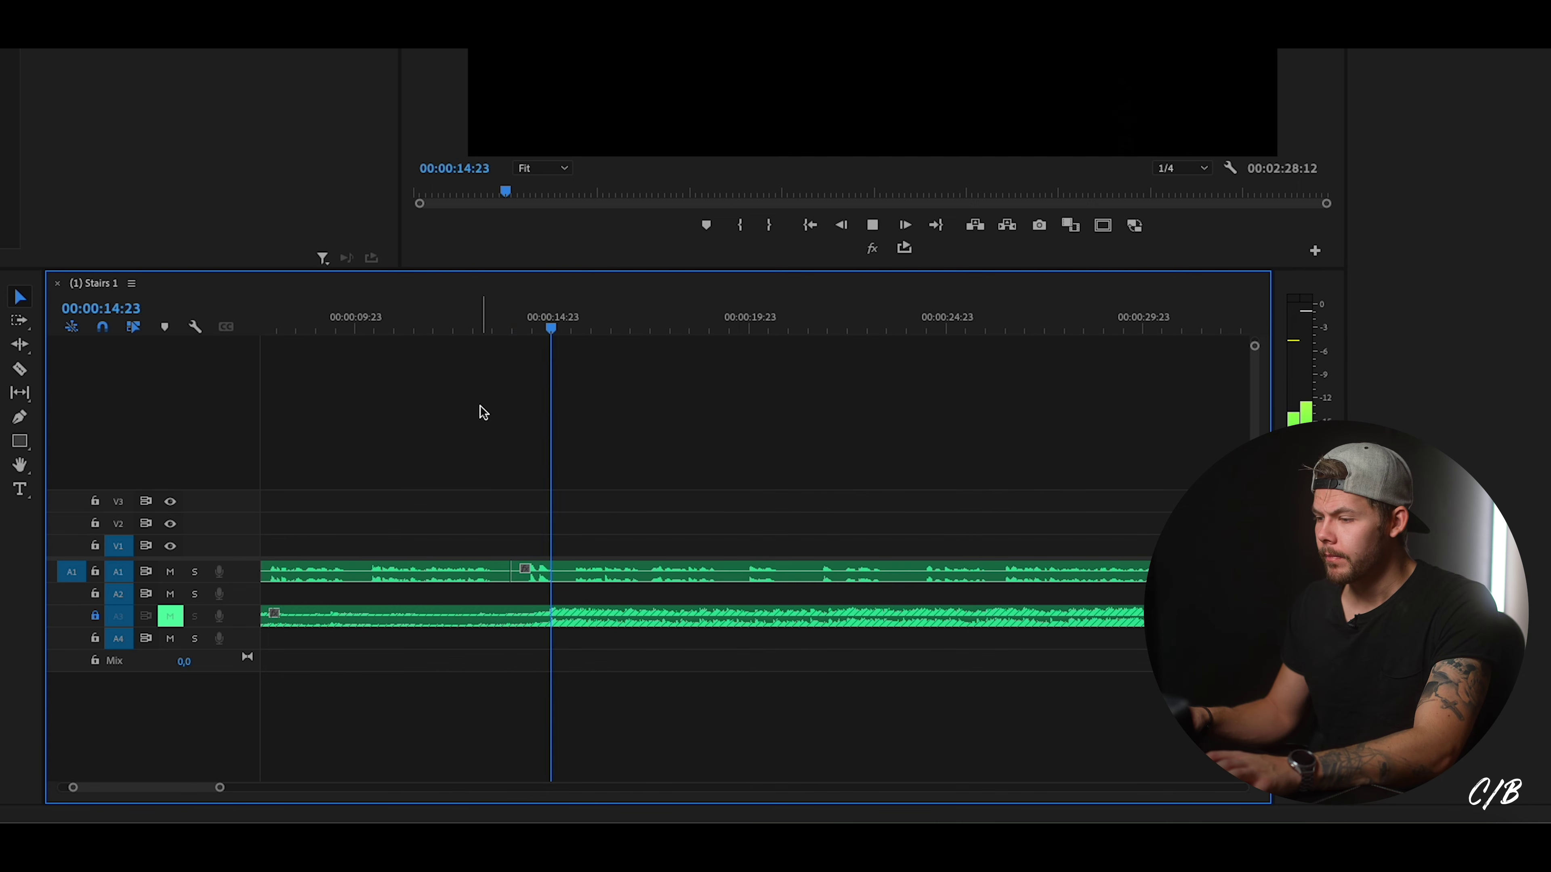
pyautogui.press('space')
pyautogui.press('d')
pyautogui.hotkey('ctrl', 'k')
pyautogui.press('space')
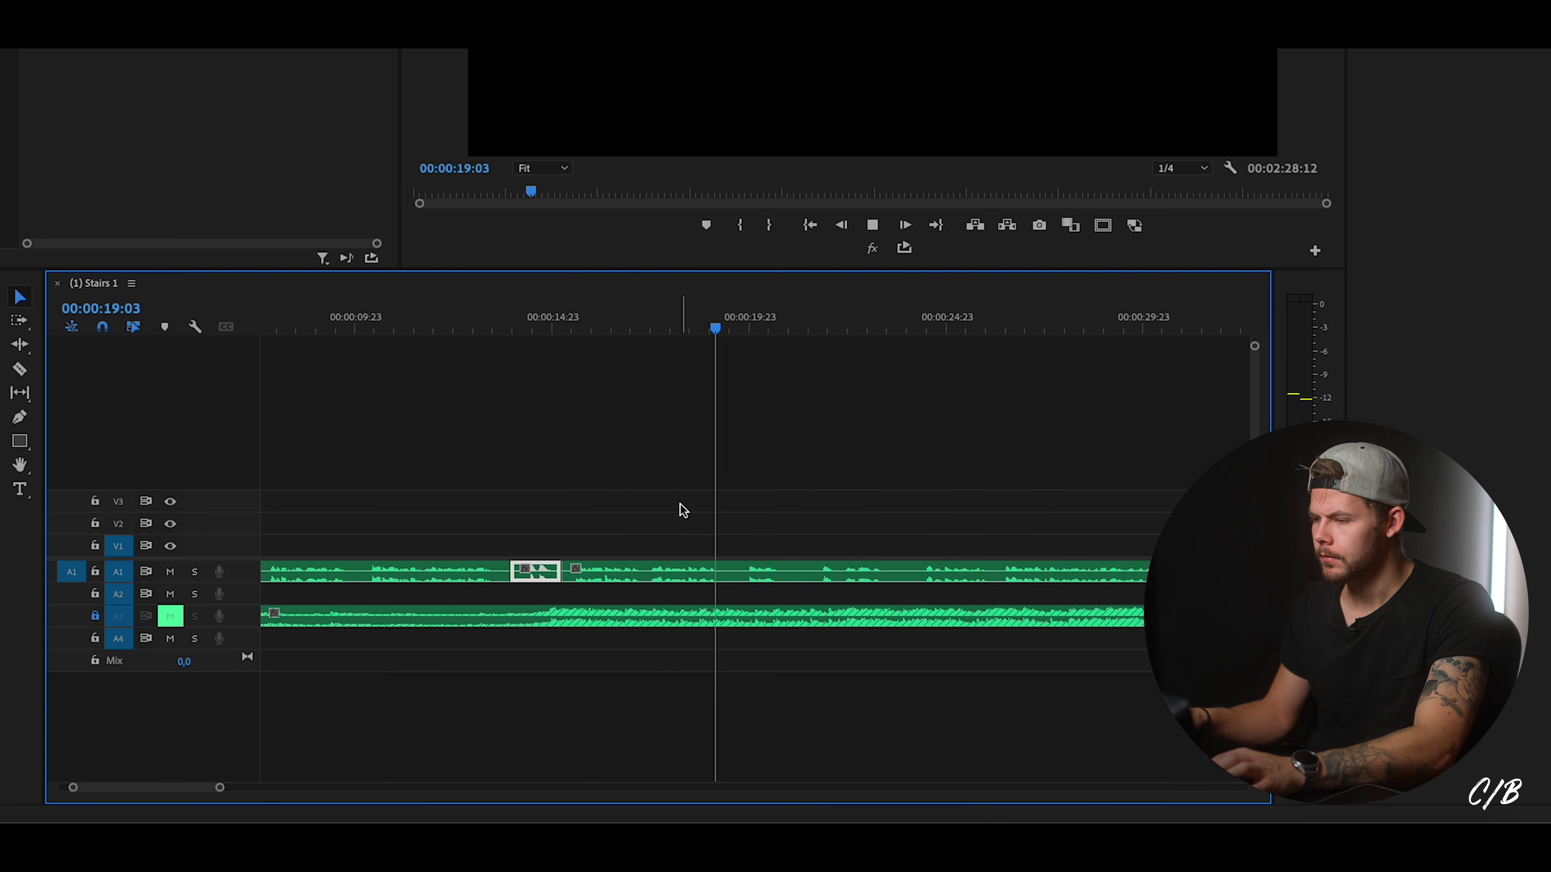
pyautogui.press('space')
pyautogui.press('d')
pyautogui.hotkey('ctrl', 'k')
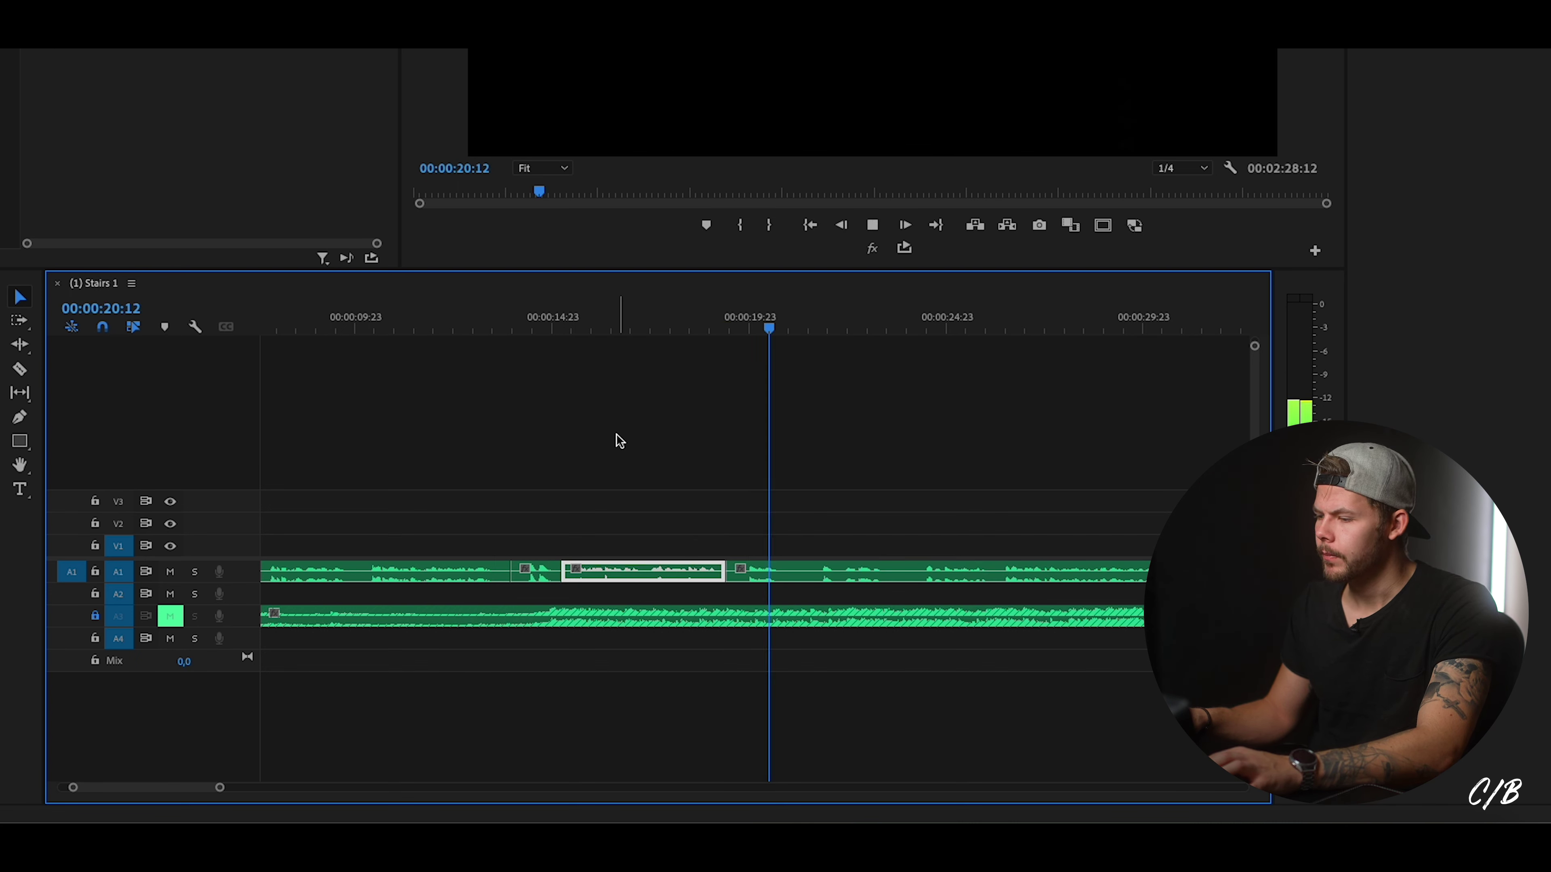
# Continue through the voice-over and split it at about 00:00:21 and again shortly before 00:00:24.
pyautogui.press('space')
pyautogui.press('d')
pyautogui.hotkey('ctrl', 'k')
pyautogui.press('space')
pyautogui.scroll(-3, 620, 438)
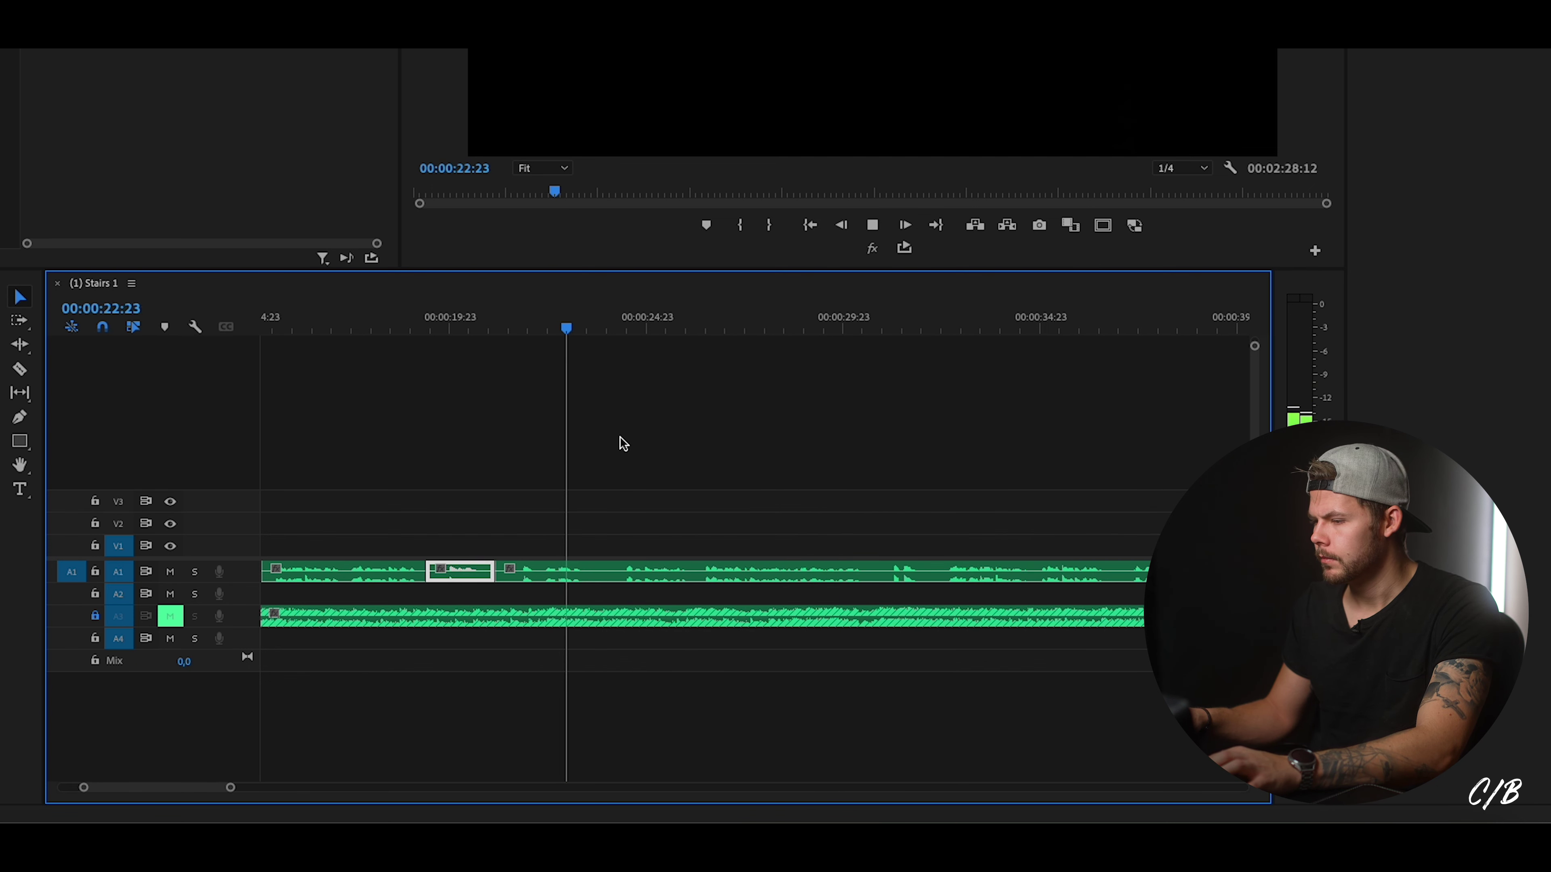
pyautogui.press('space')
pyautogui.press('d')
pyautogui.hotkey('ctrl', 'k')
# Play the voice-over further, splitting it at 00:00:26:05 and again shortly before 00:00:31.
pyautogui.press('space')
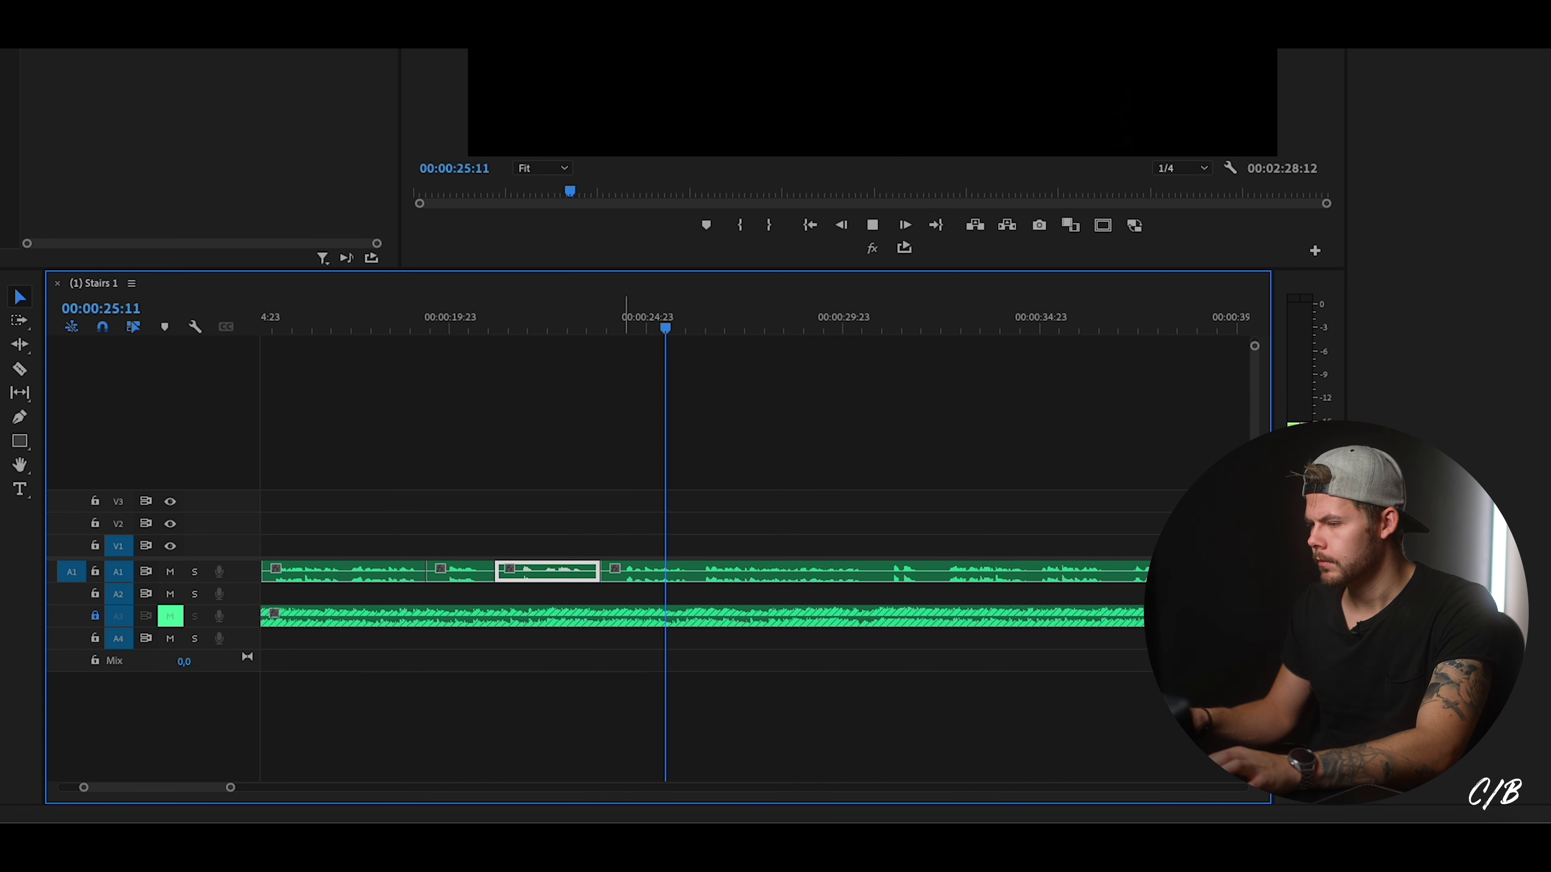
pyautogui.press('space')
pyautogui.press('d')
pyautogui.hotkey('ctrl', 'k')
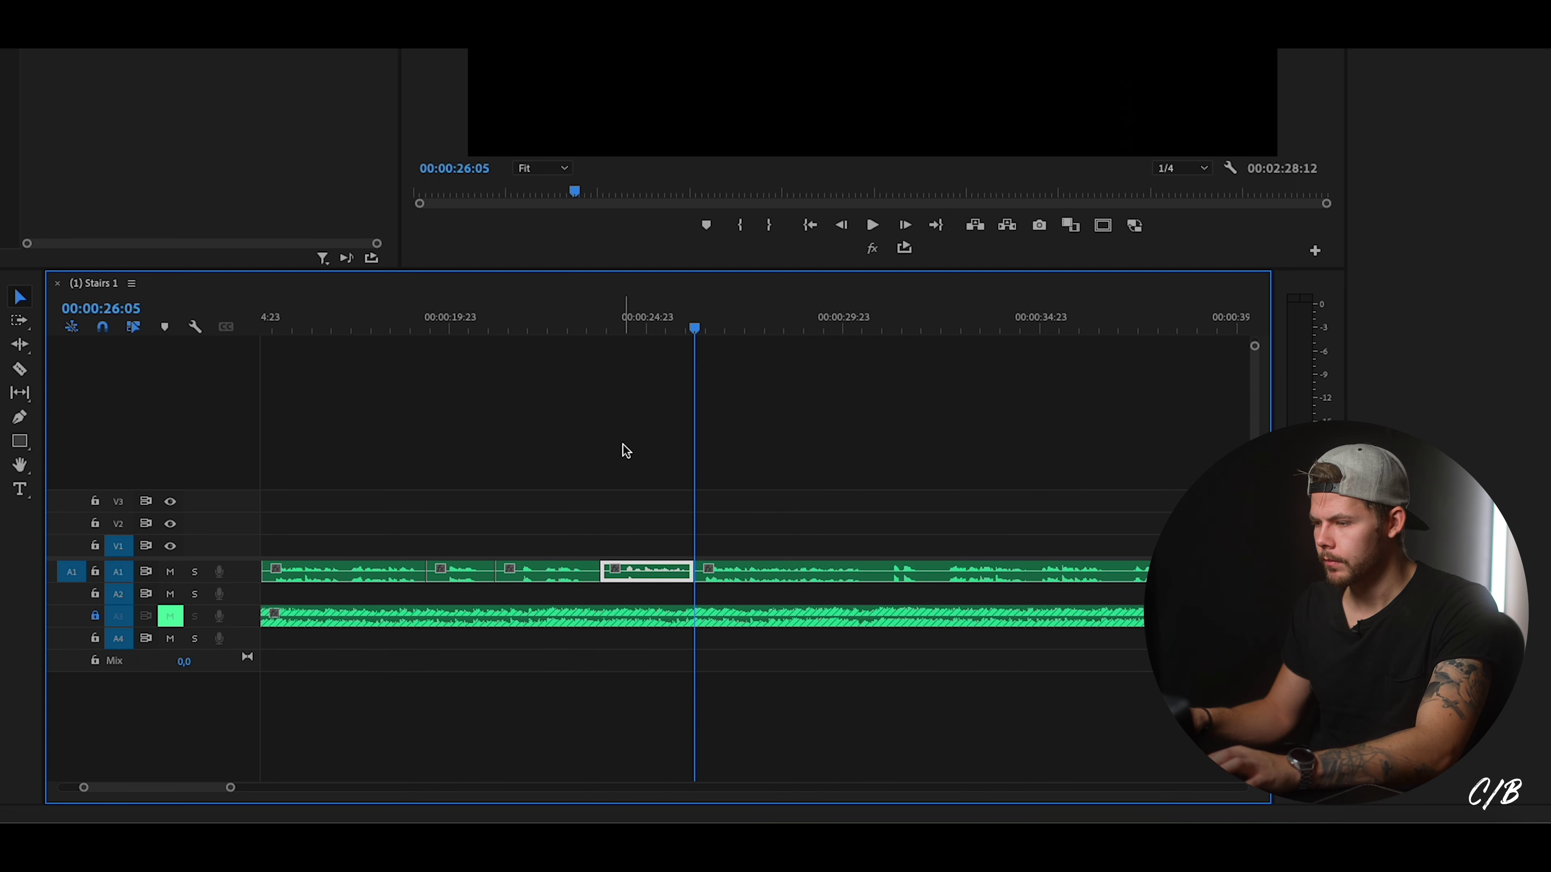
pyautogui.scroll(-2, 626, 451)
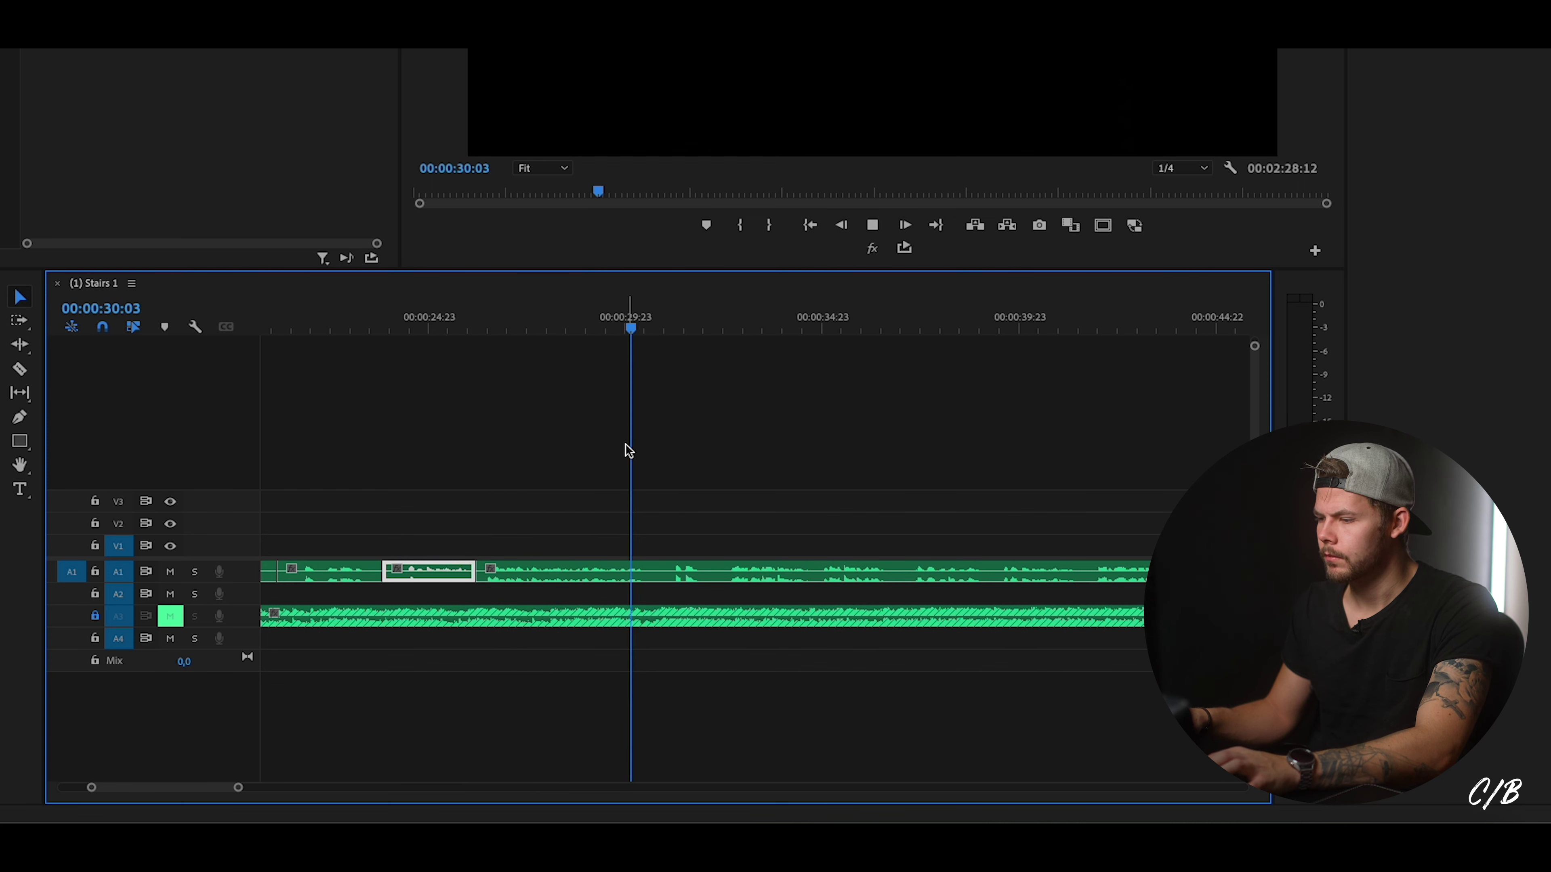
pyautogui.press('d')
pyautogui.hotkey('ctrl', 'k')
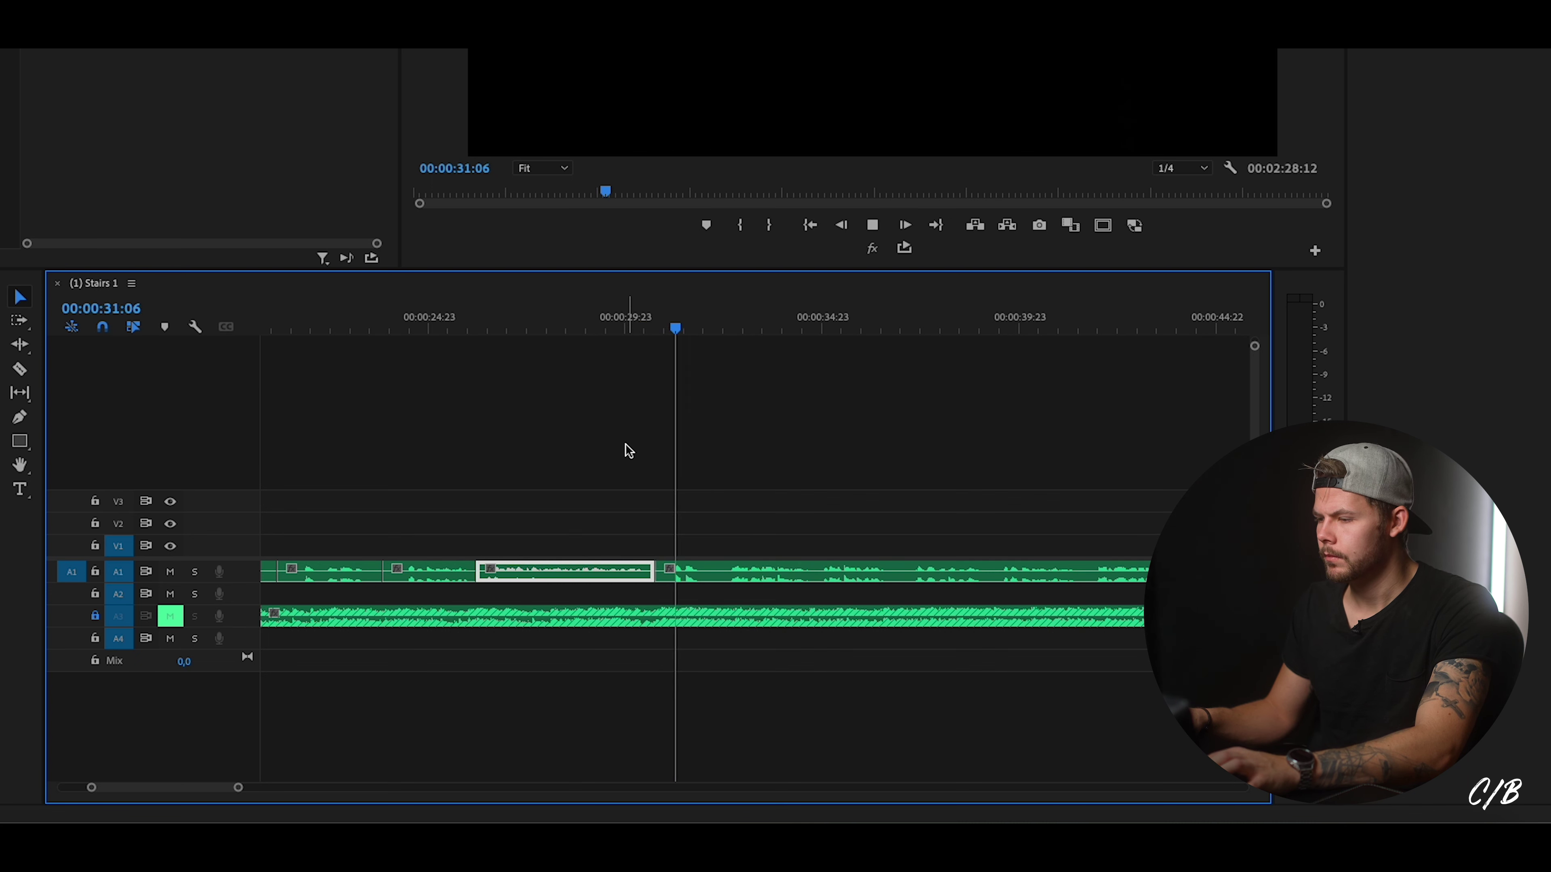
# Split the voice-over at 00:00:32:04, after the short passage that starts just before 00:00:31.
pyautogui.press('d')
pyautogui.press('space')
pyautogui.hotkey('ctrl', 'k')
# Listen to the voice-over passage after the 00:00:32:04 cut, replaying part of it to find where the passage ends.
pyautogui.press('space')
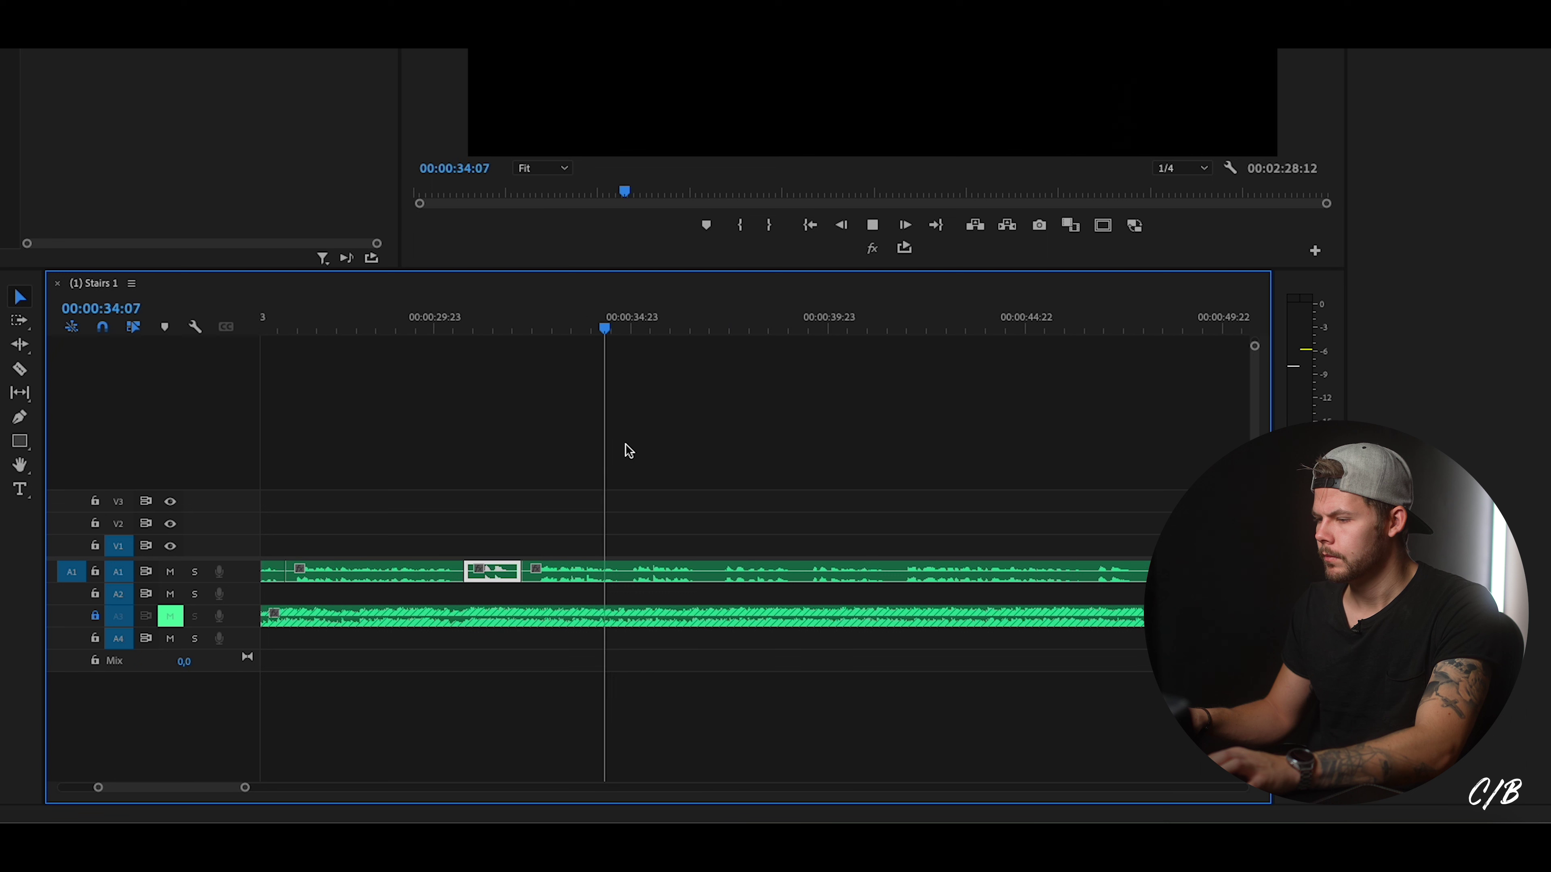
pyautogui.press('d')
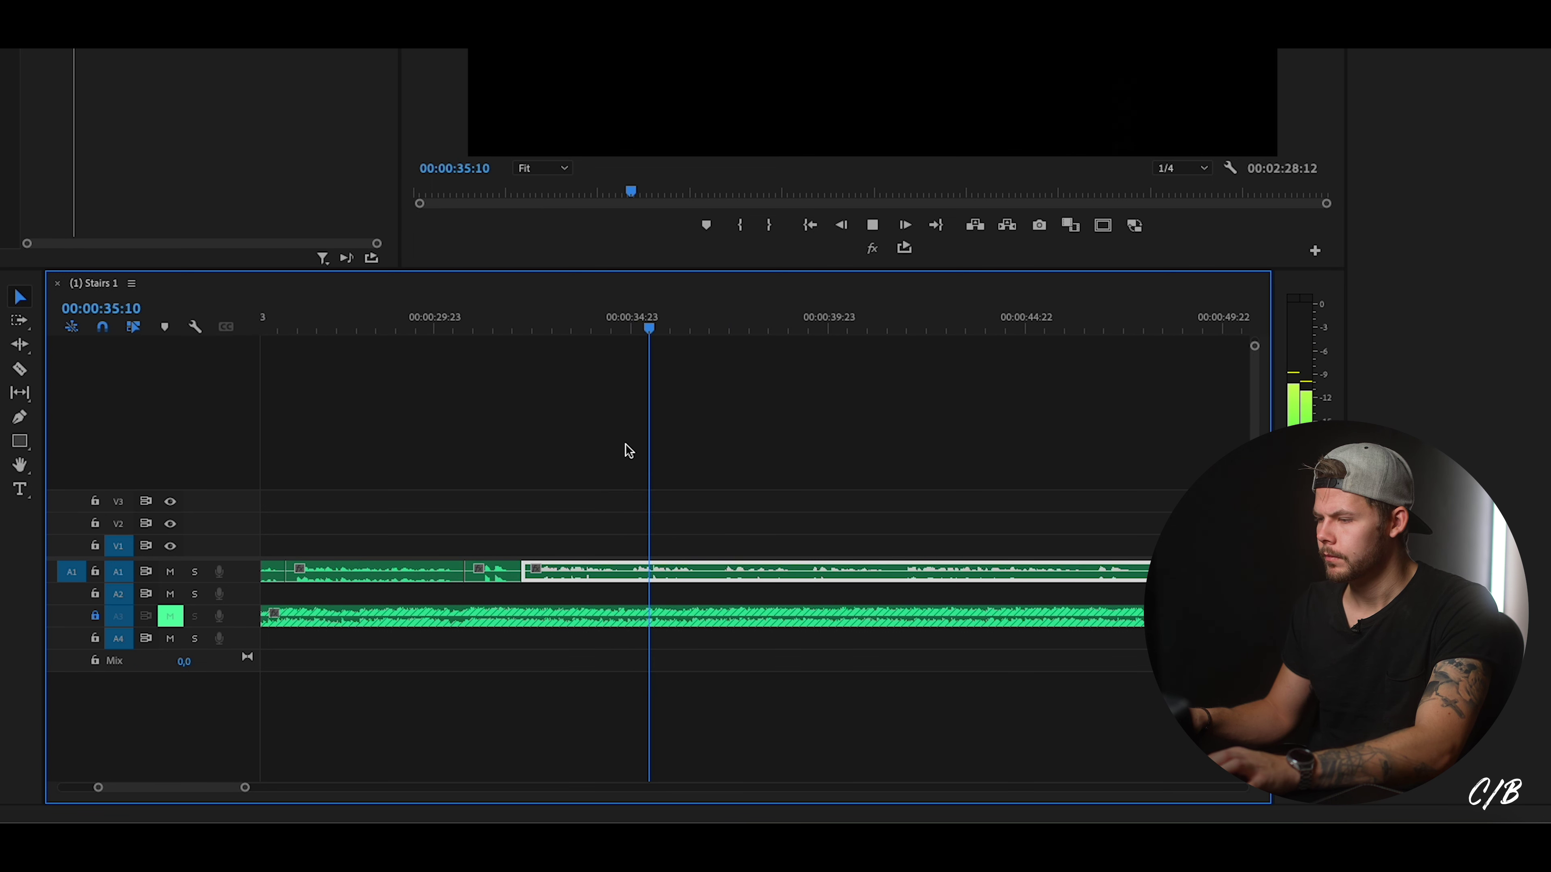
pyautogui.press('space')
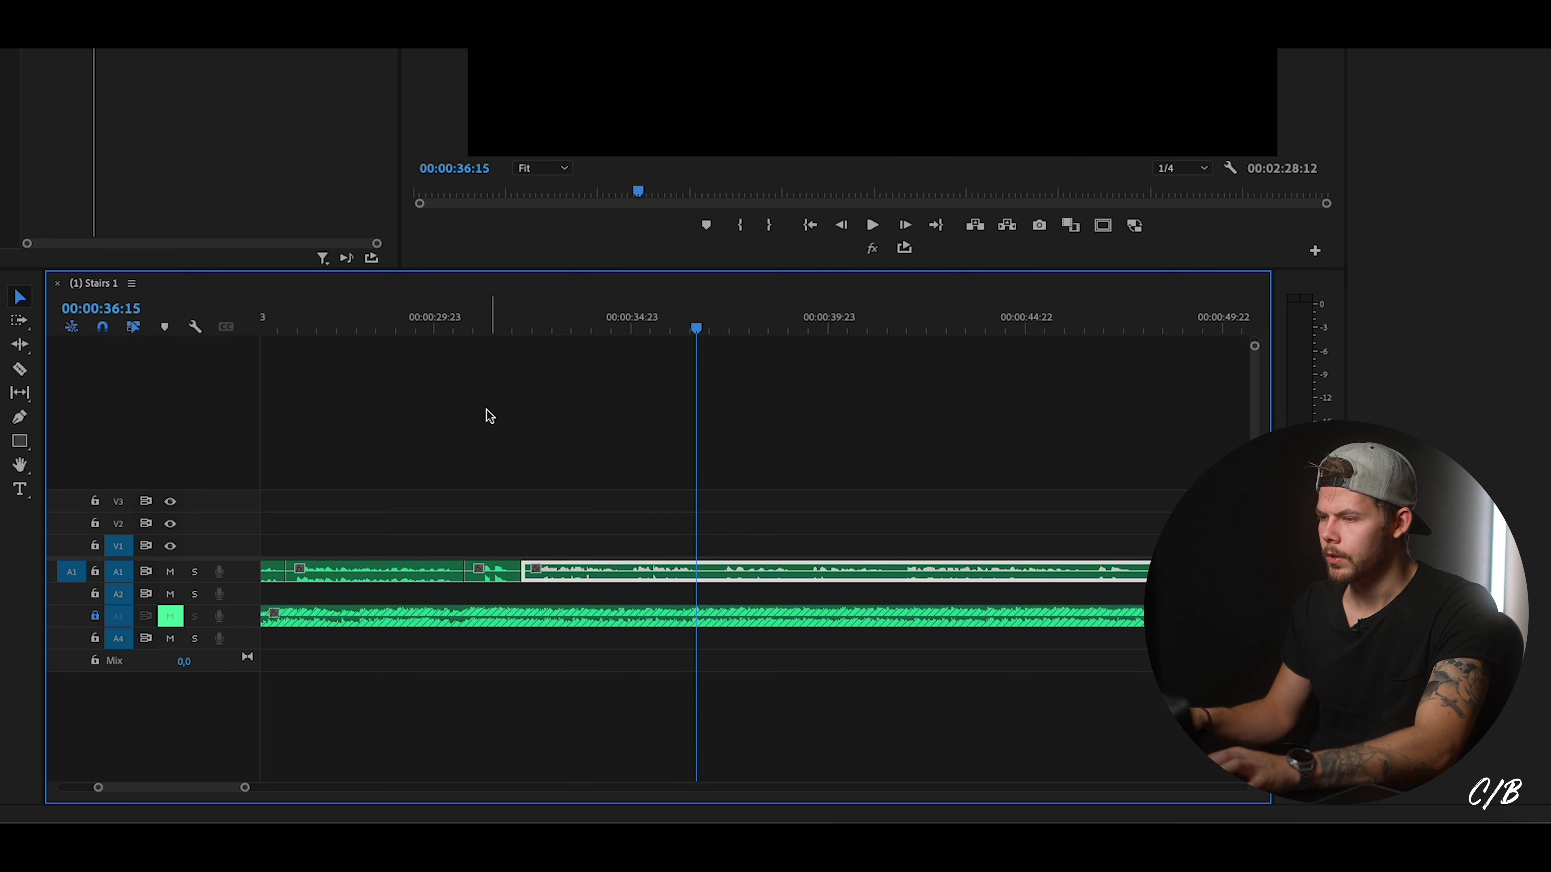
pyautogui.press('space')
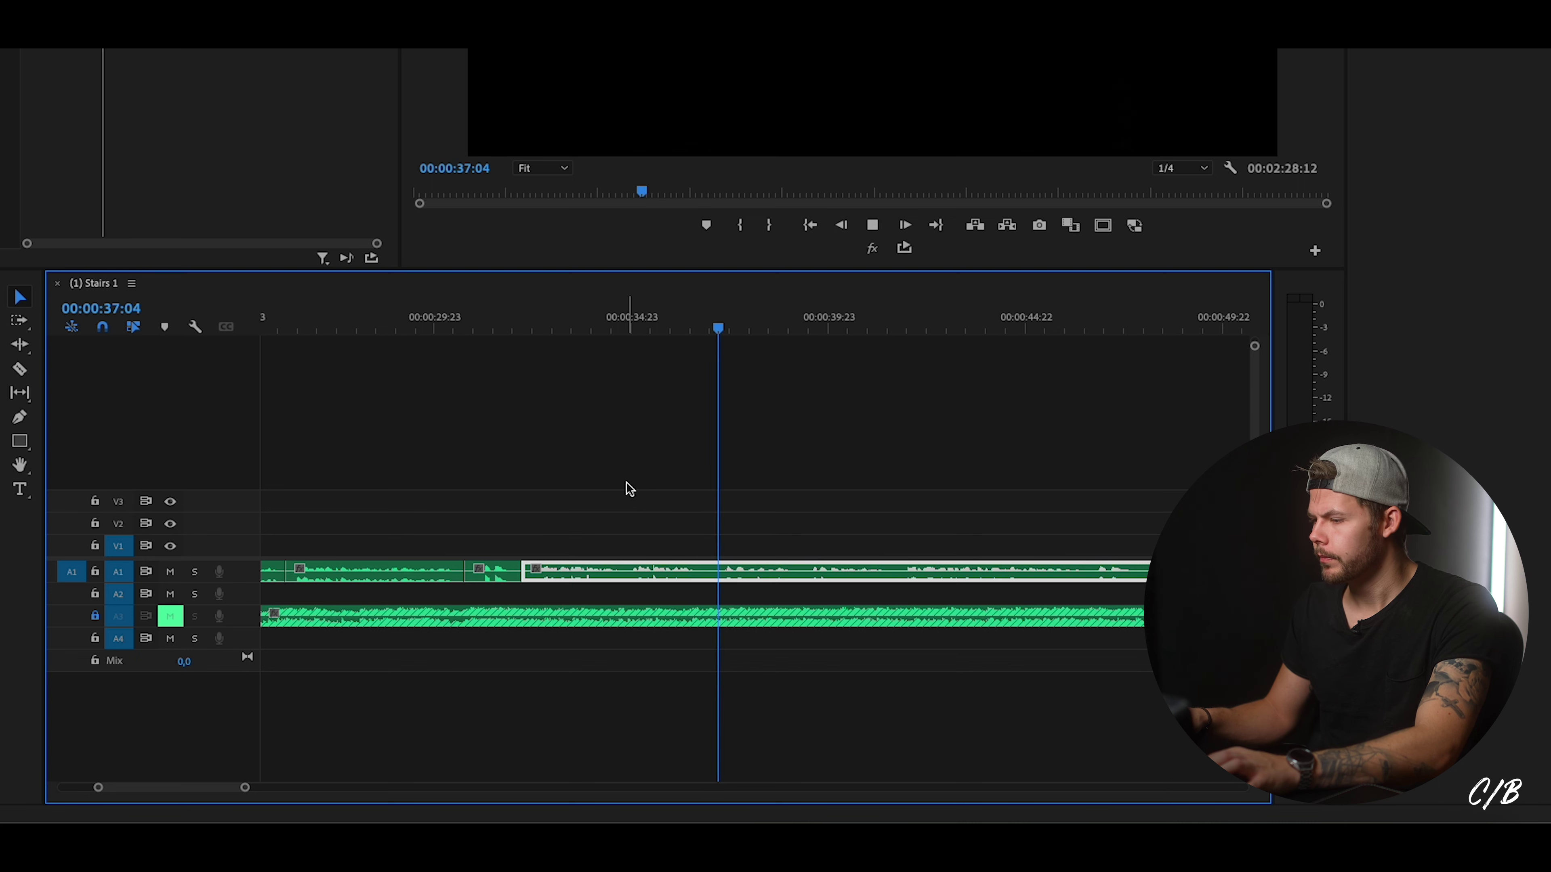
pyautogui.press('space')
pyautogui.click(643, 324)
pyautogui.press('space')
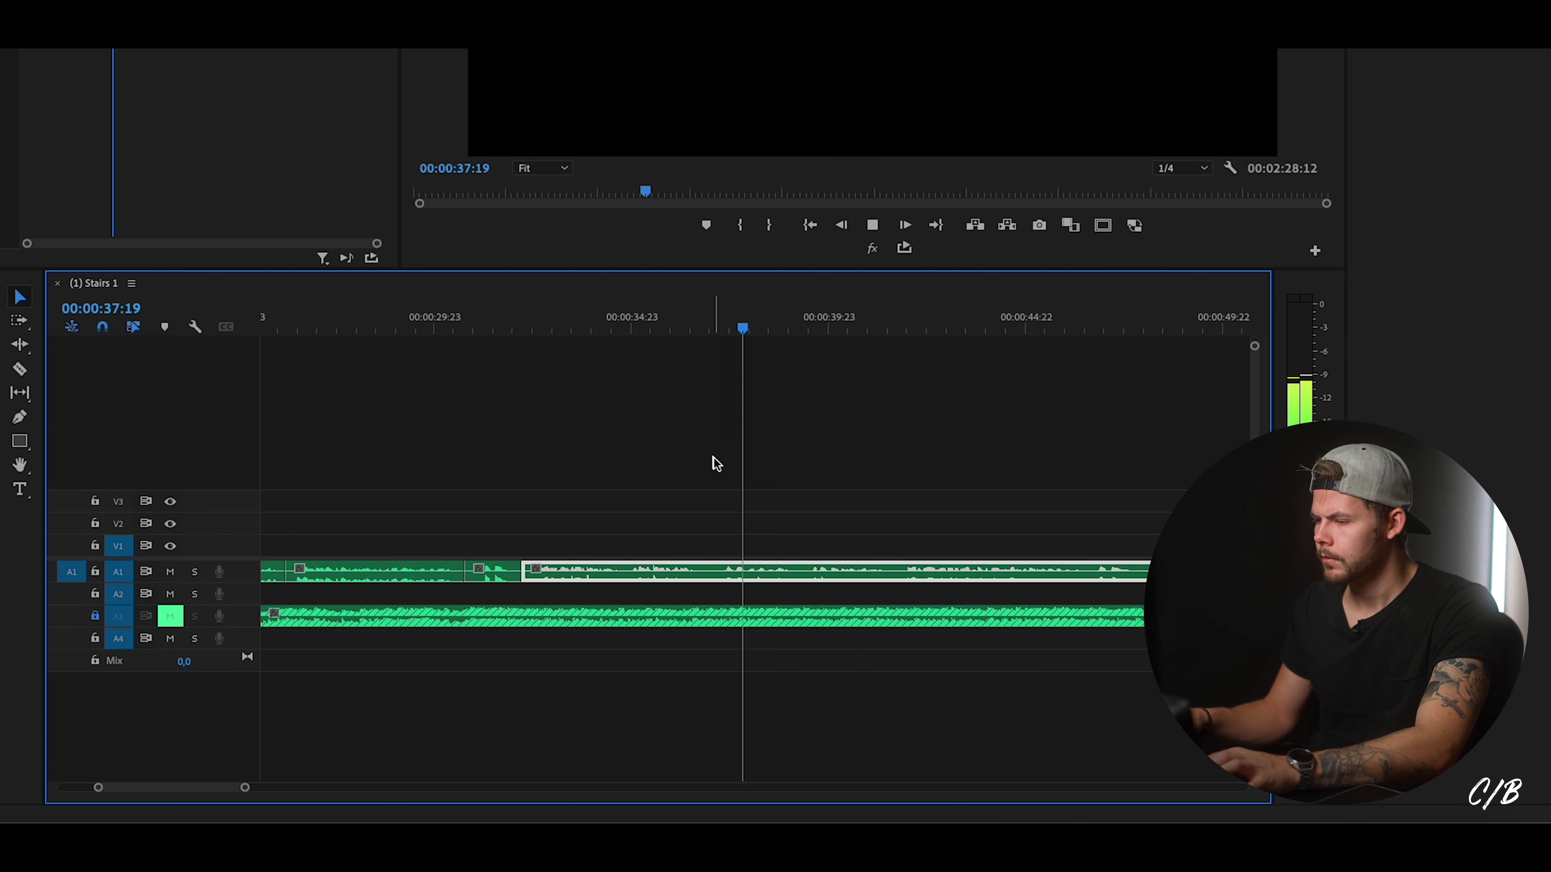
pyautogui.press('space')
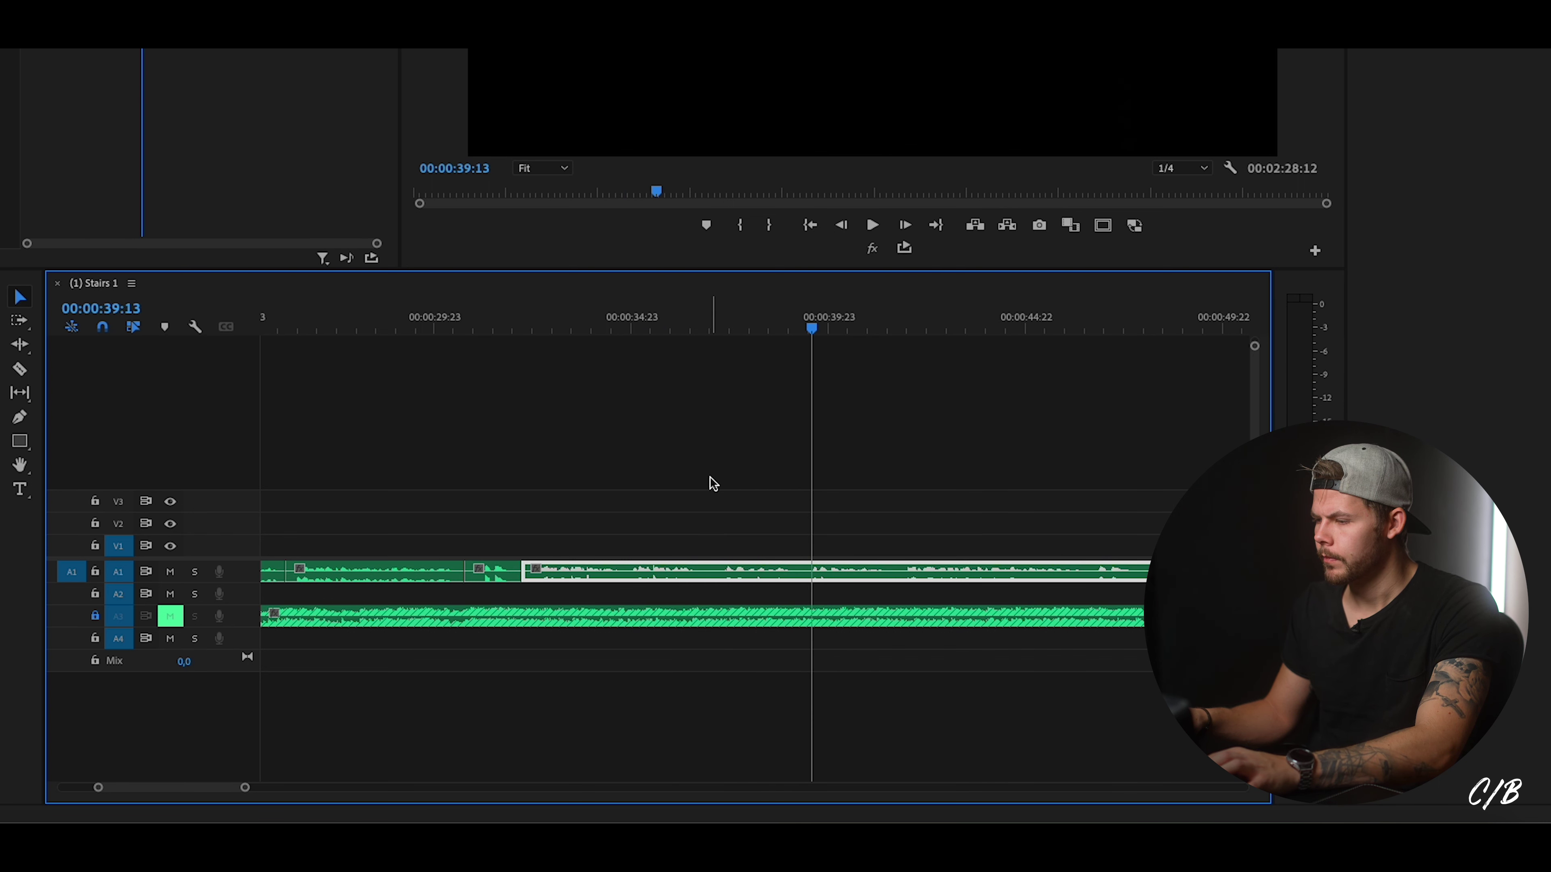
pyautogui.moveTo(813, 332); pyautogui.dragTo(807, 336)
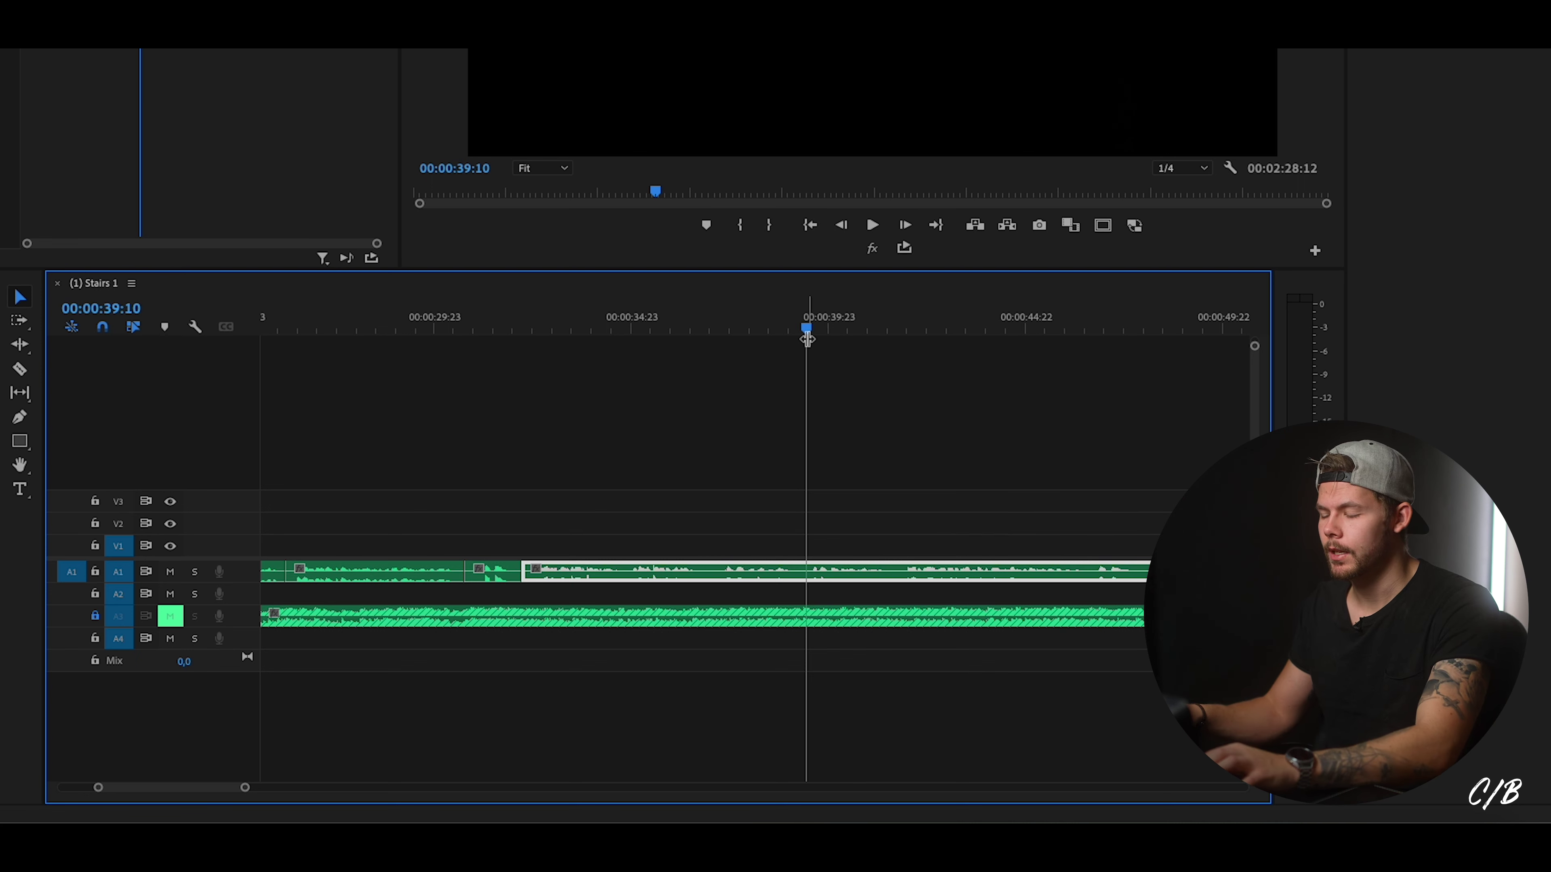
# Replay the end of the passage that starts at 00:00:32:04 and split the voice-over frame-accurately at 00:00:39:05.
pyautogui.moveTo(527, 333); pyautogui.dragTo(527, 336)
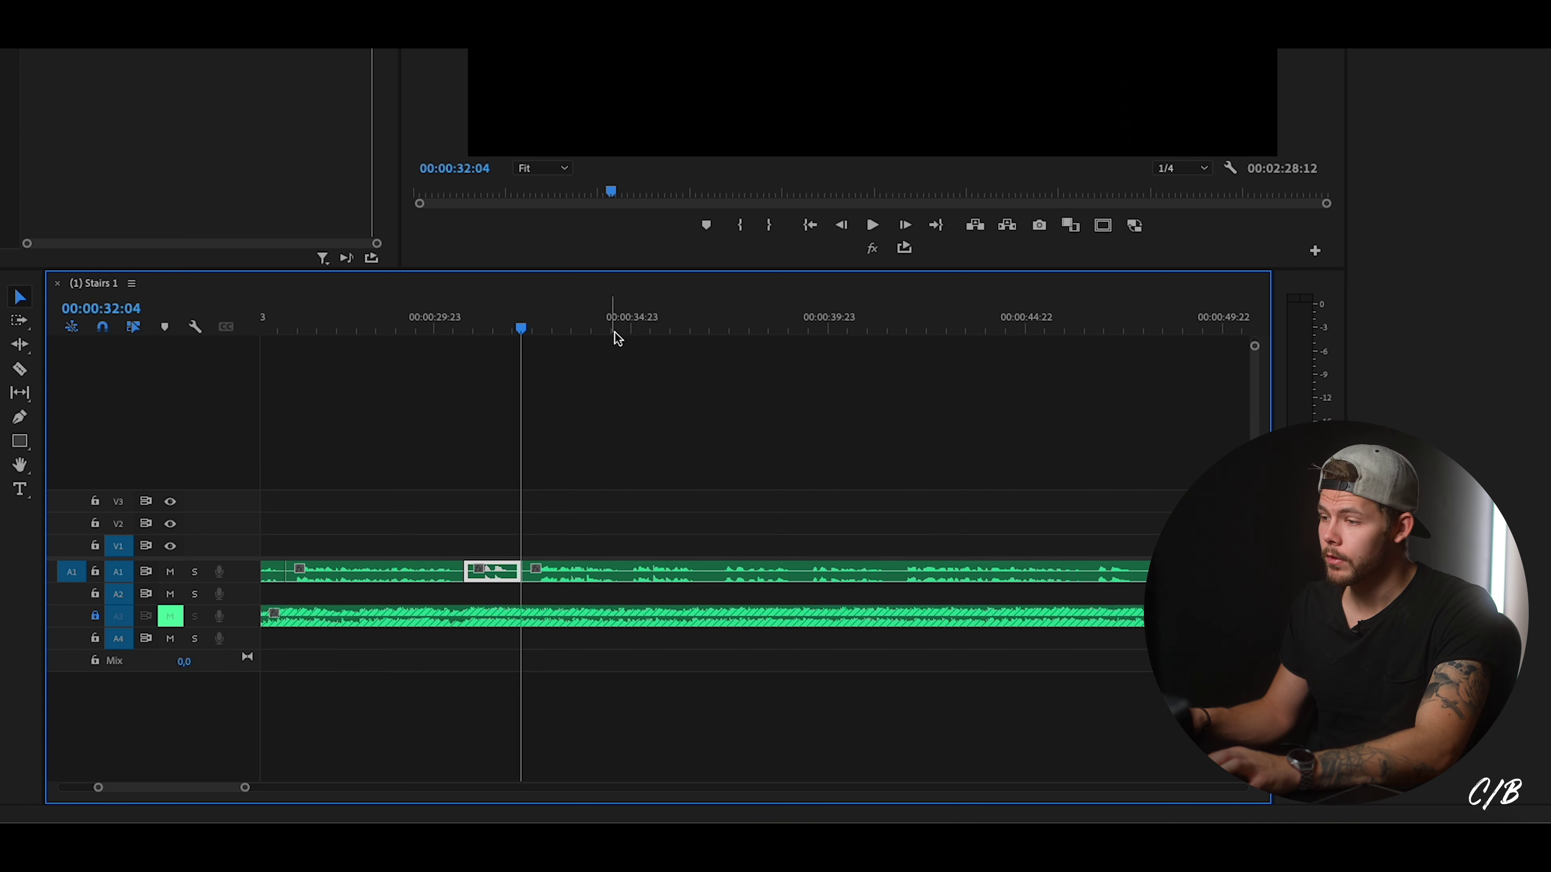
pyautogui.moveTo(627, 328); pyautogui.dragTo(722, 328)
pyautogui.press('space')
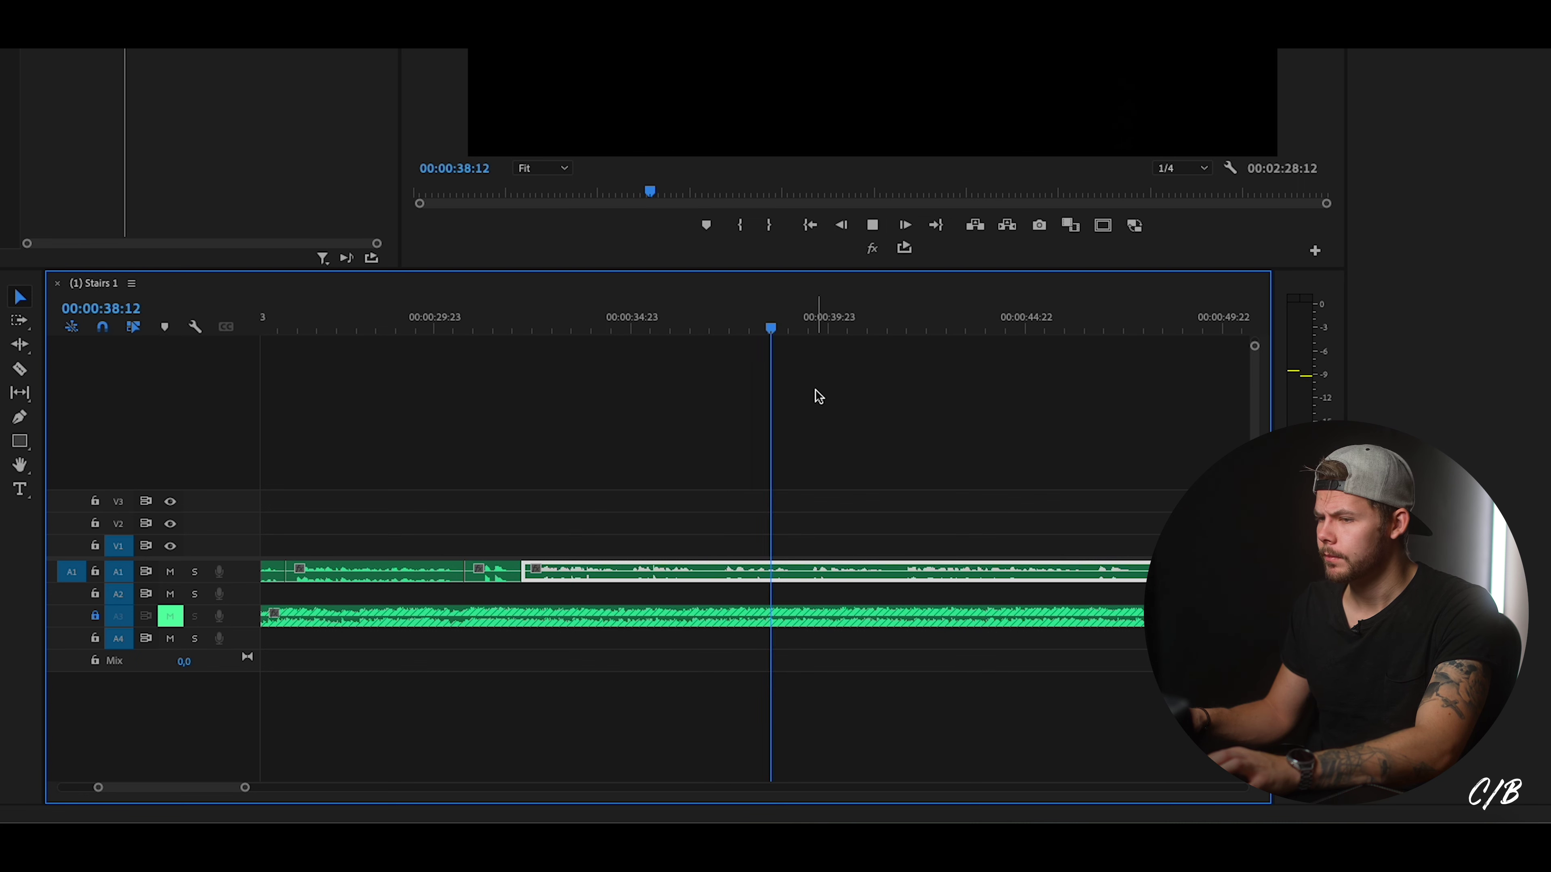
pyautogui.press('space')
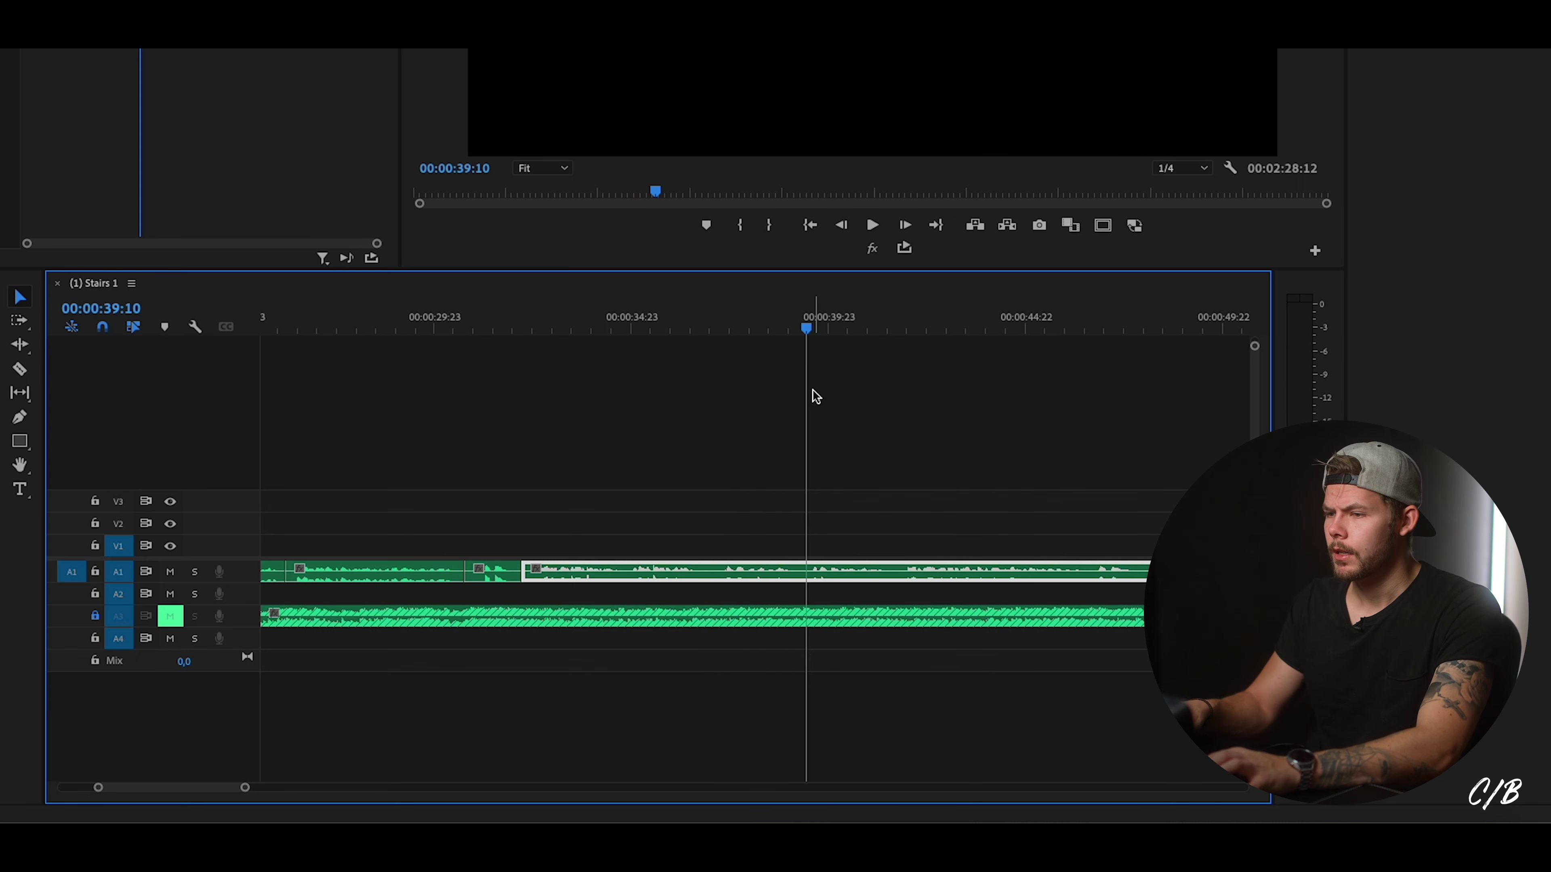
pyautogui.press('Left')
pyautogui.press('Left')
pyautogui.press('Left')
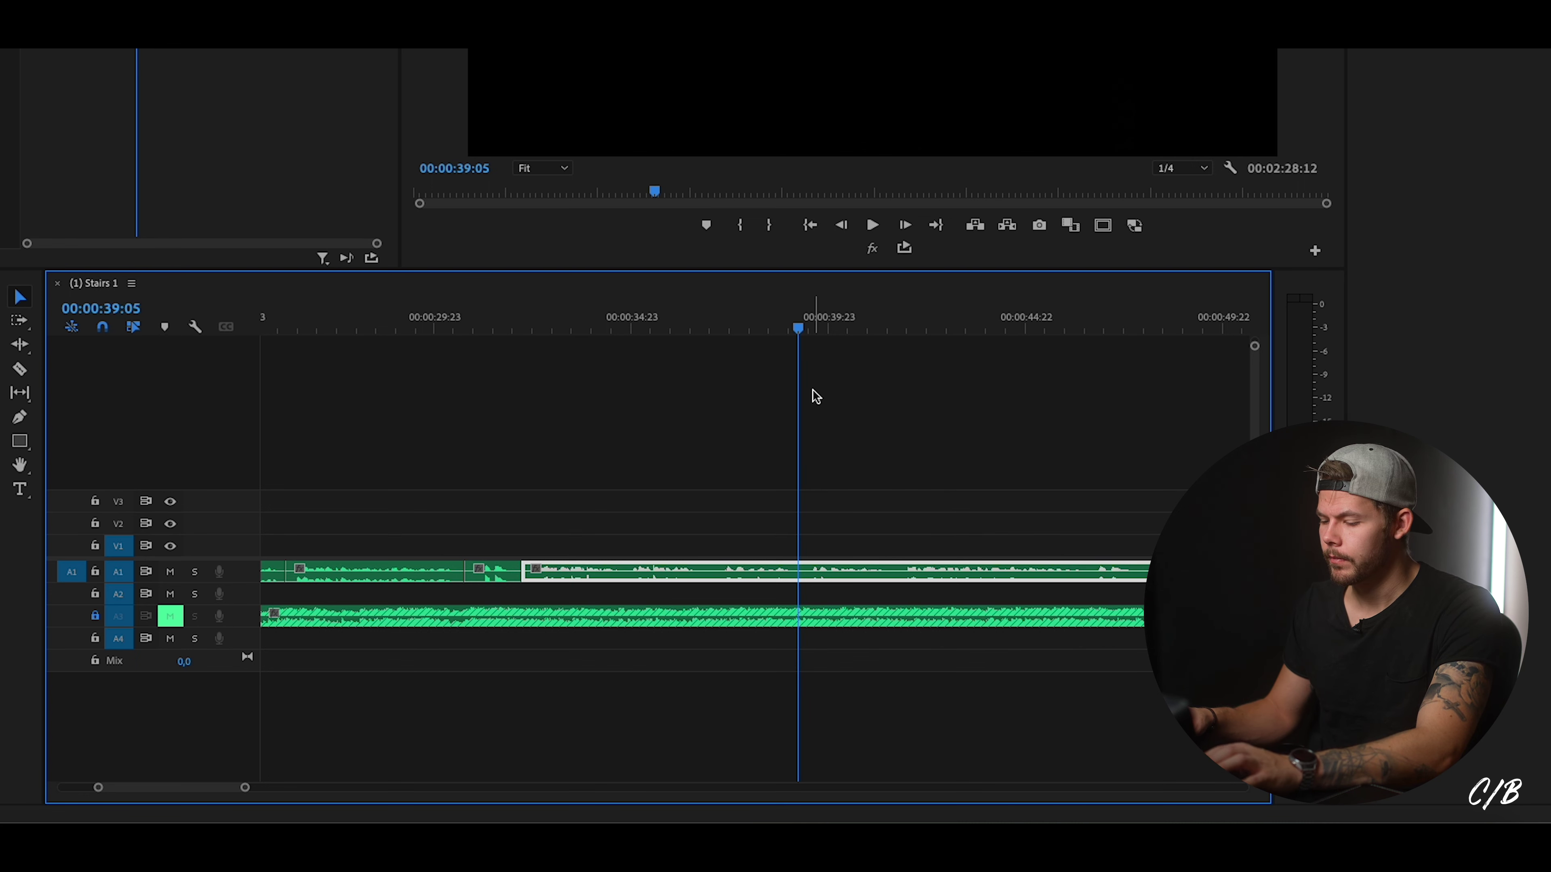
pyautogui.hotkey('ctrl', 'k')
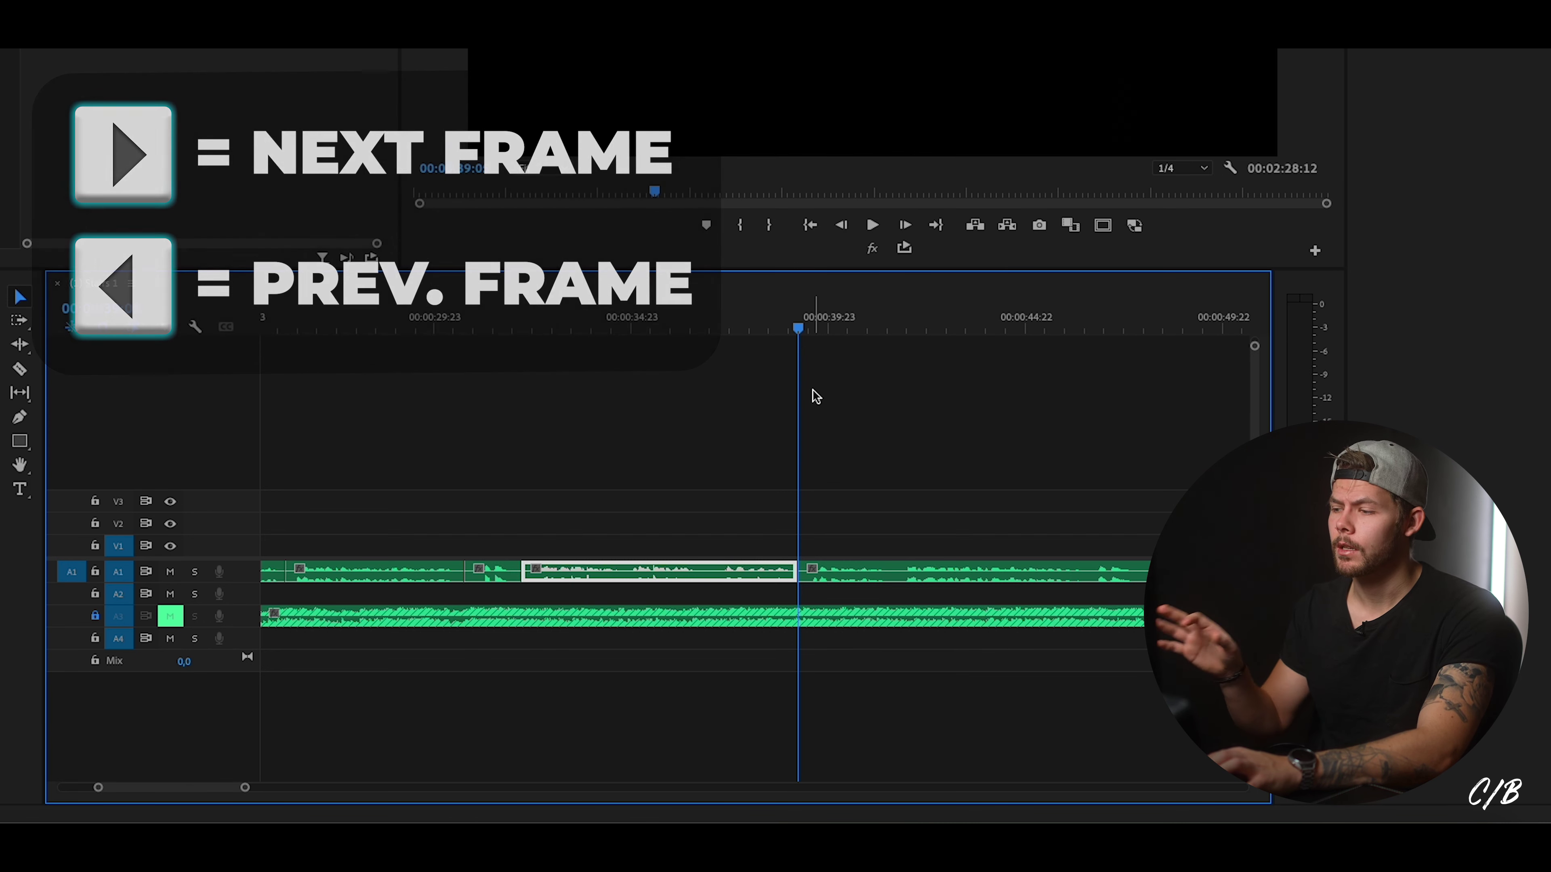
# Select the voice-over clip that starts at 00:00:39:05 and step the playhead between neighbouring cuts, returning to 00:00:39:05.
pyautogui.press('d')
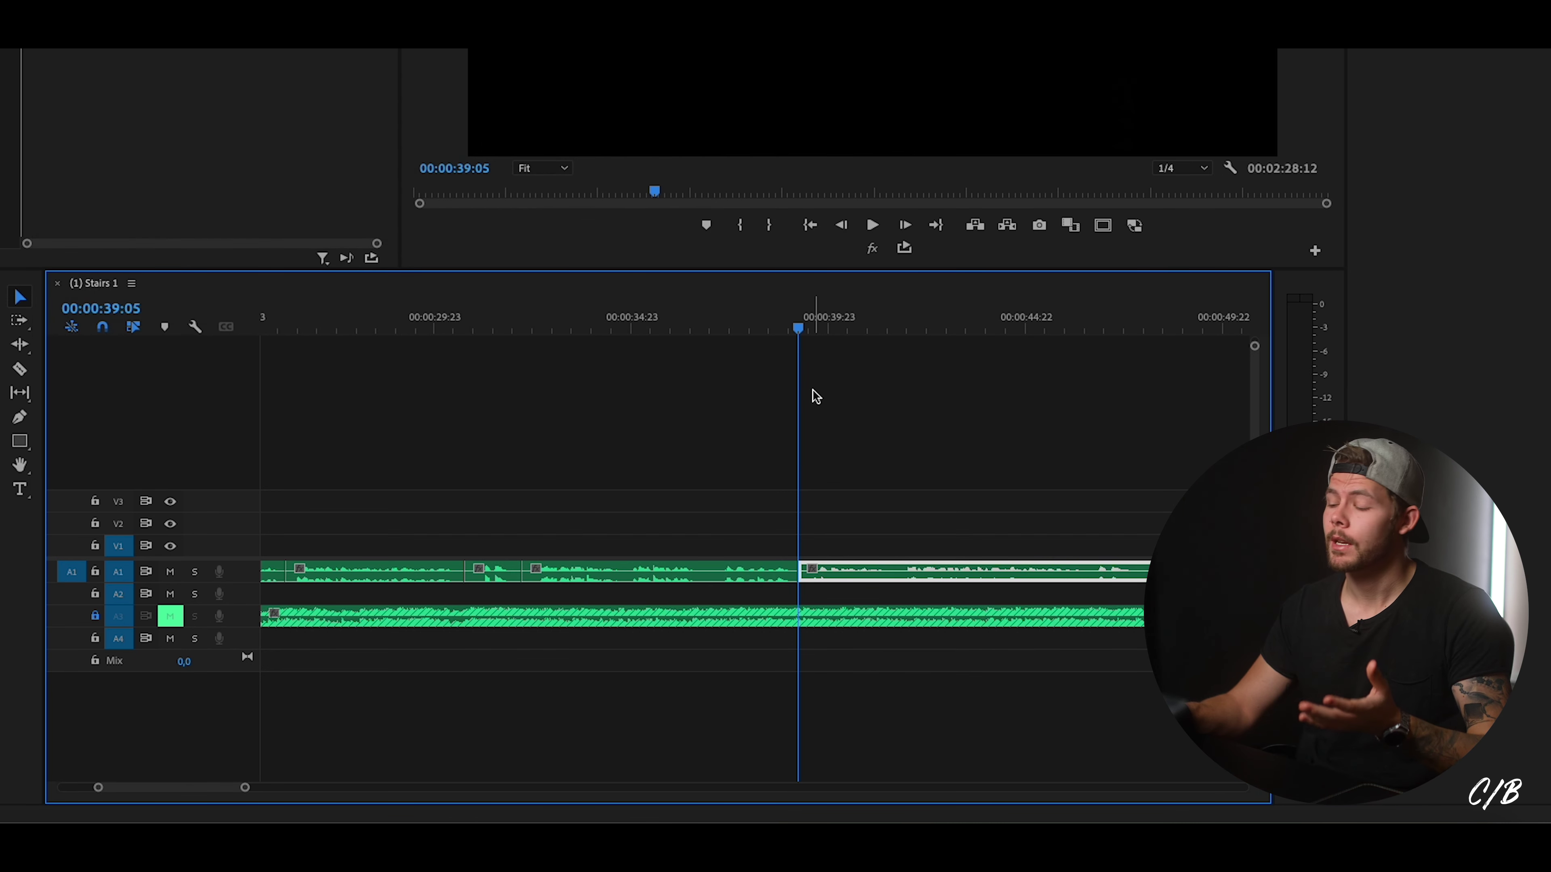
pyautogui.press('Down')
pyautogui.press('Down')
pyautogui.press('Up')
pyautogui.press('Up')
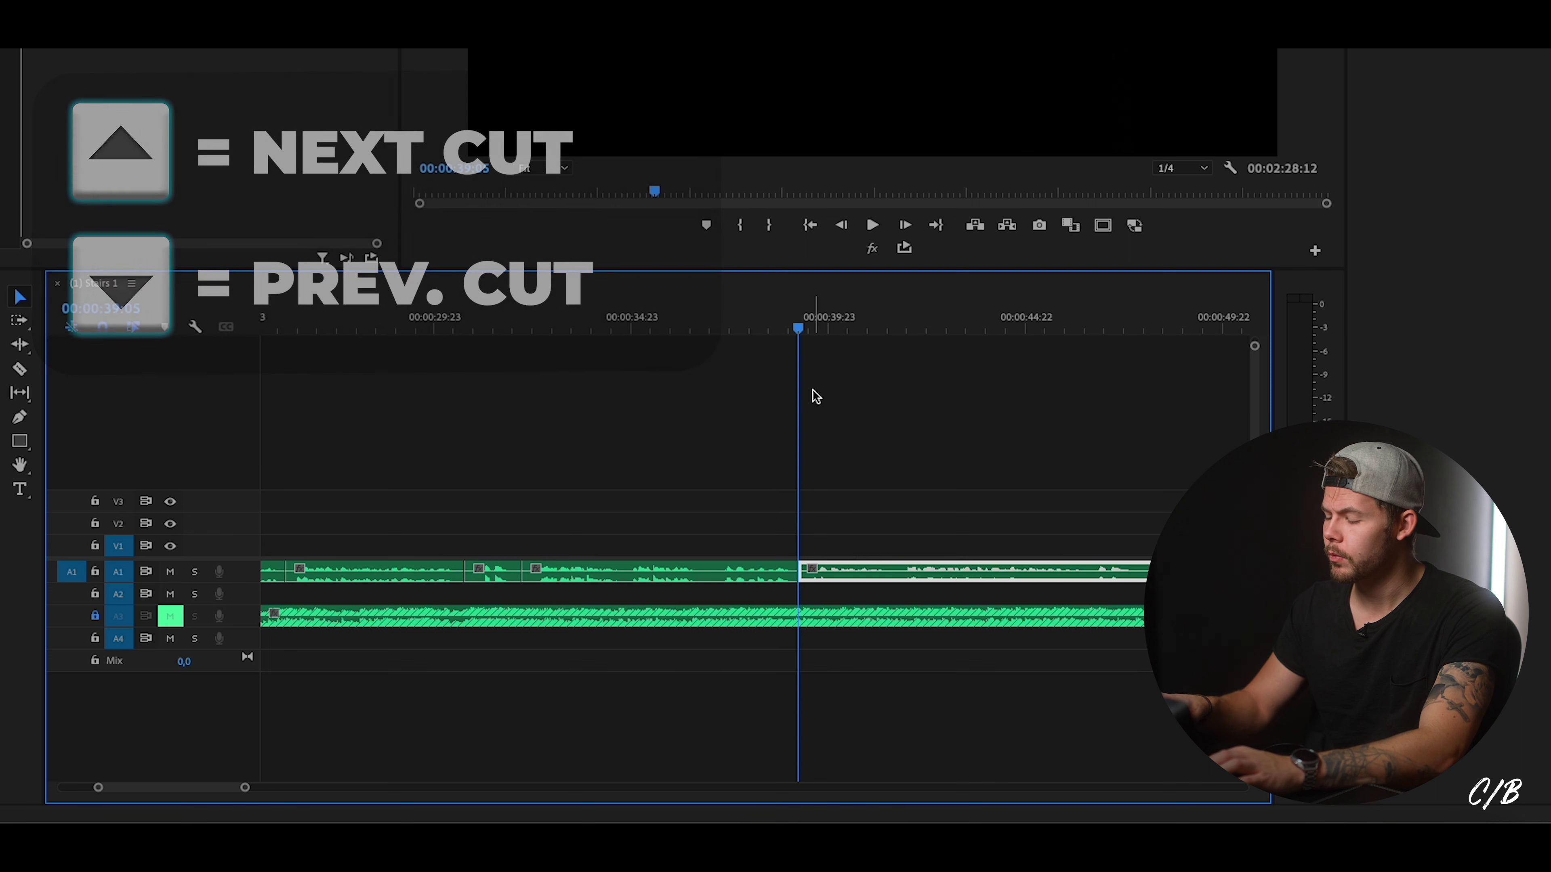
# Play the selected voice-over clip onward from 00:00:39:05 and split it at 00:00:41:13.
pyautogui.press('Right')
pyautogui.press('Right')
pyautogui.press('Right')
pyautogui.press('Right')
pyautogui.press('Right')
pyautogui.press('space')
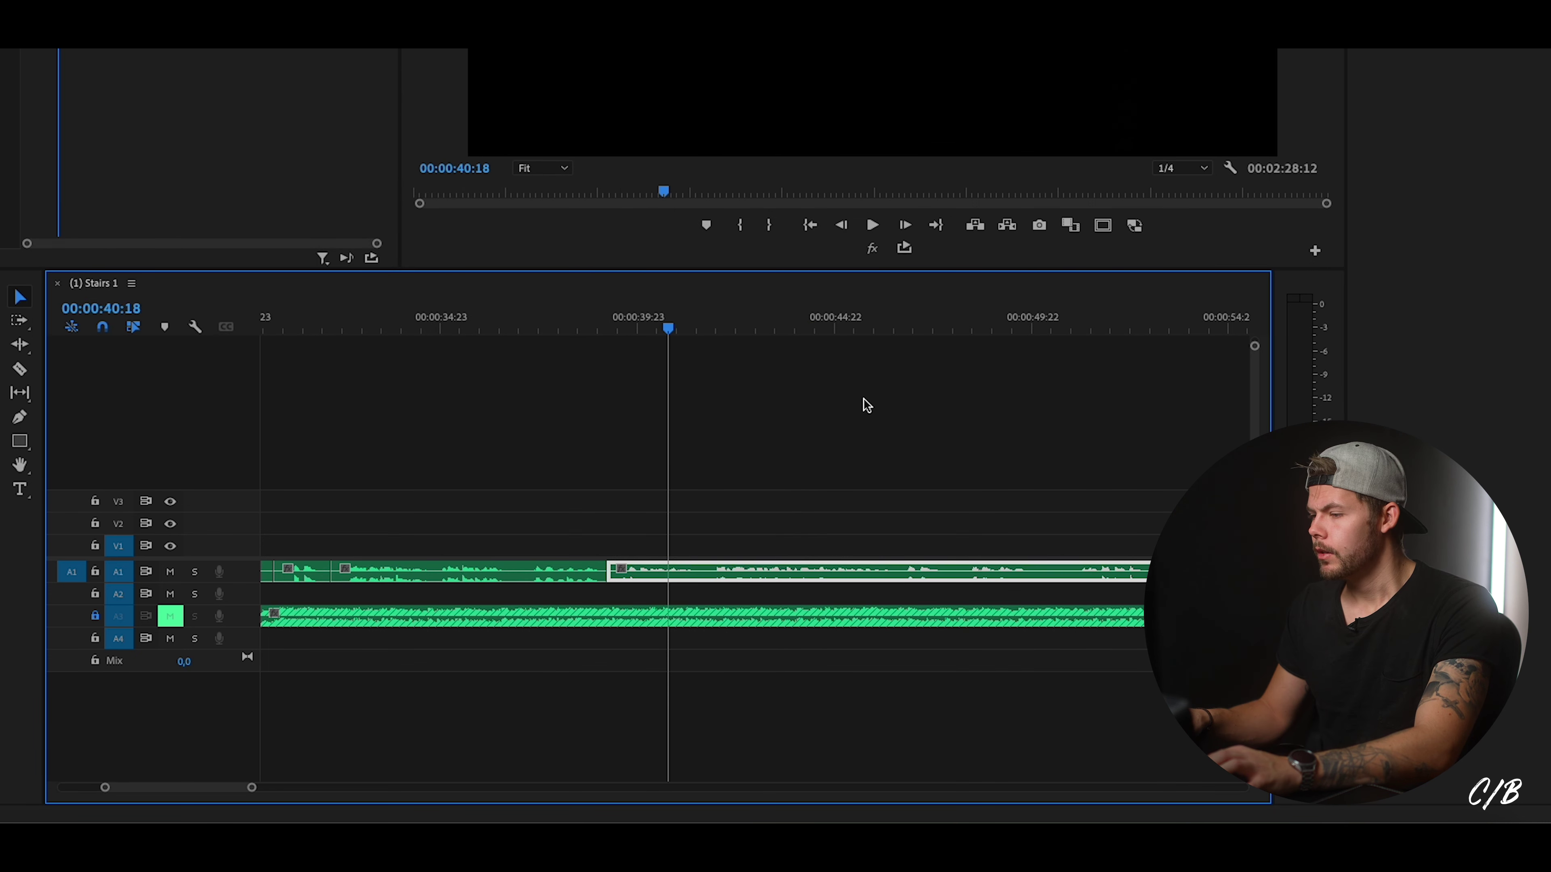
pyautogui.press('space')
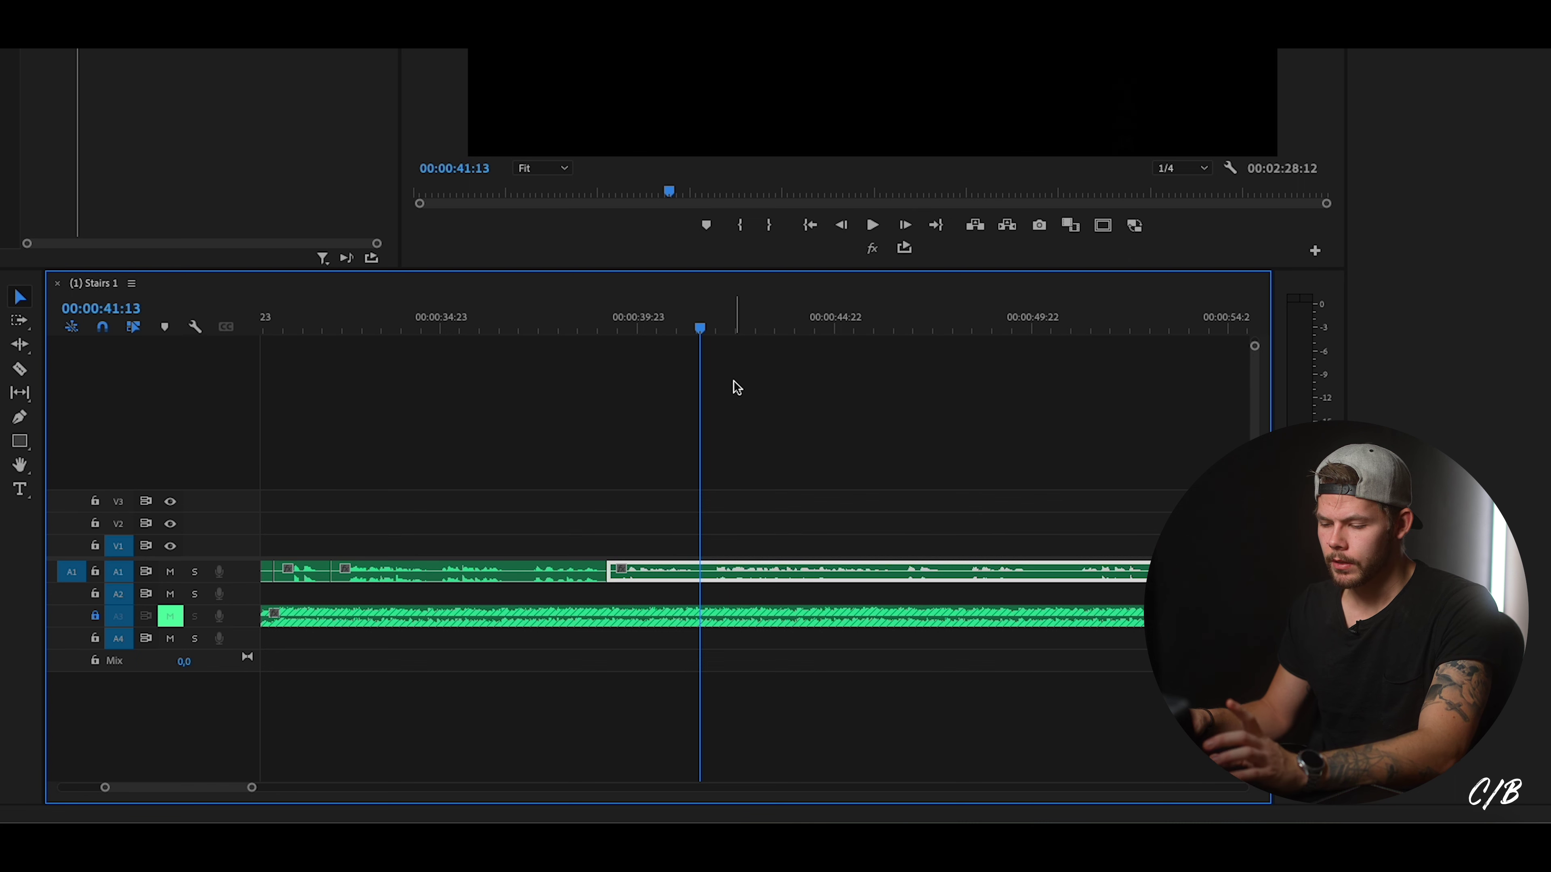
pyautogui.hotkey('ctrl', 'k')
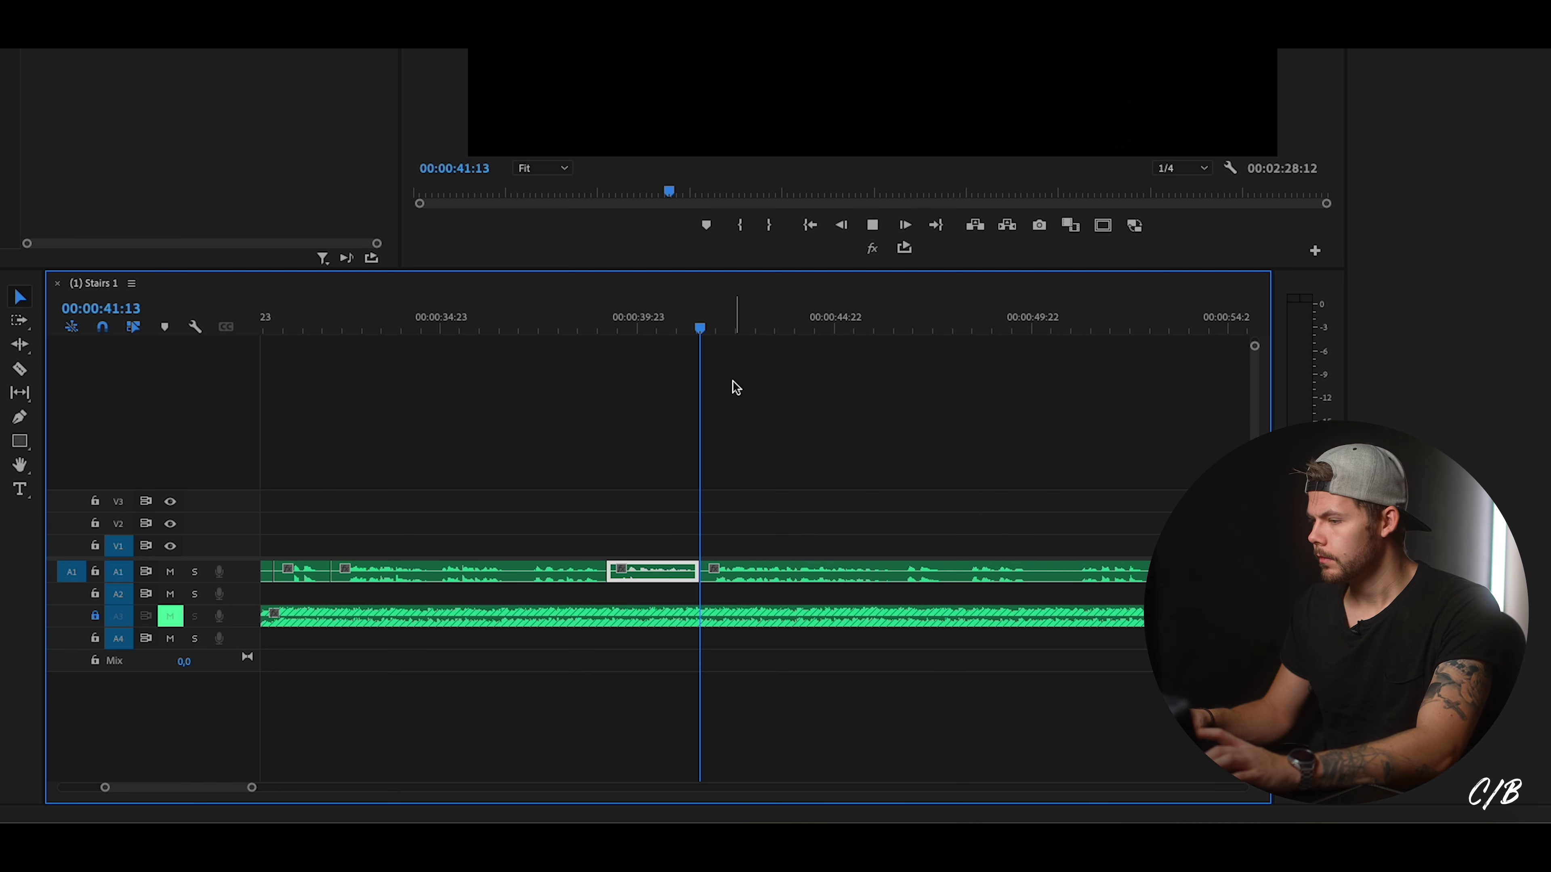
# Listen to the next voice-over passage, replay its ending from about 00:00:45:14, and split it at 00:00:46:12.
pyautogui.press('space')
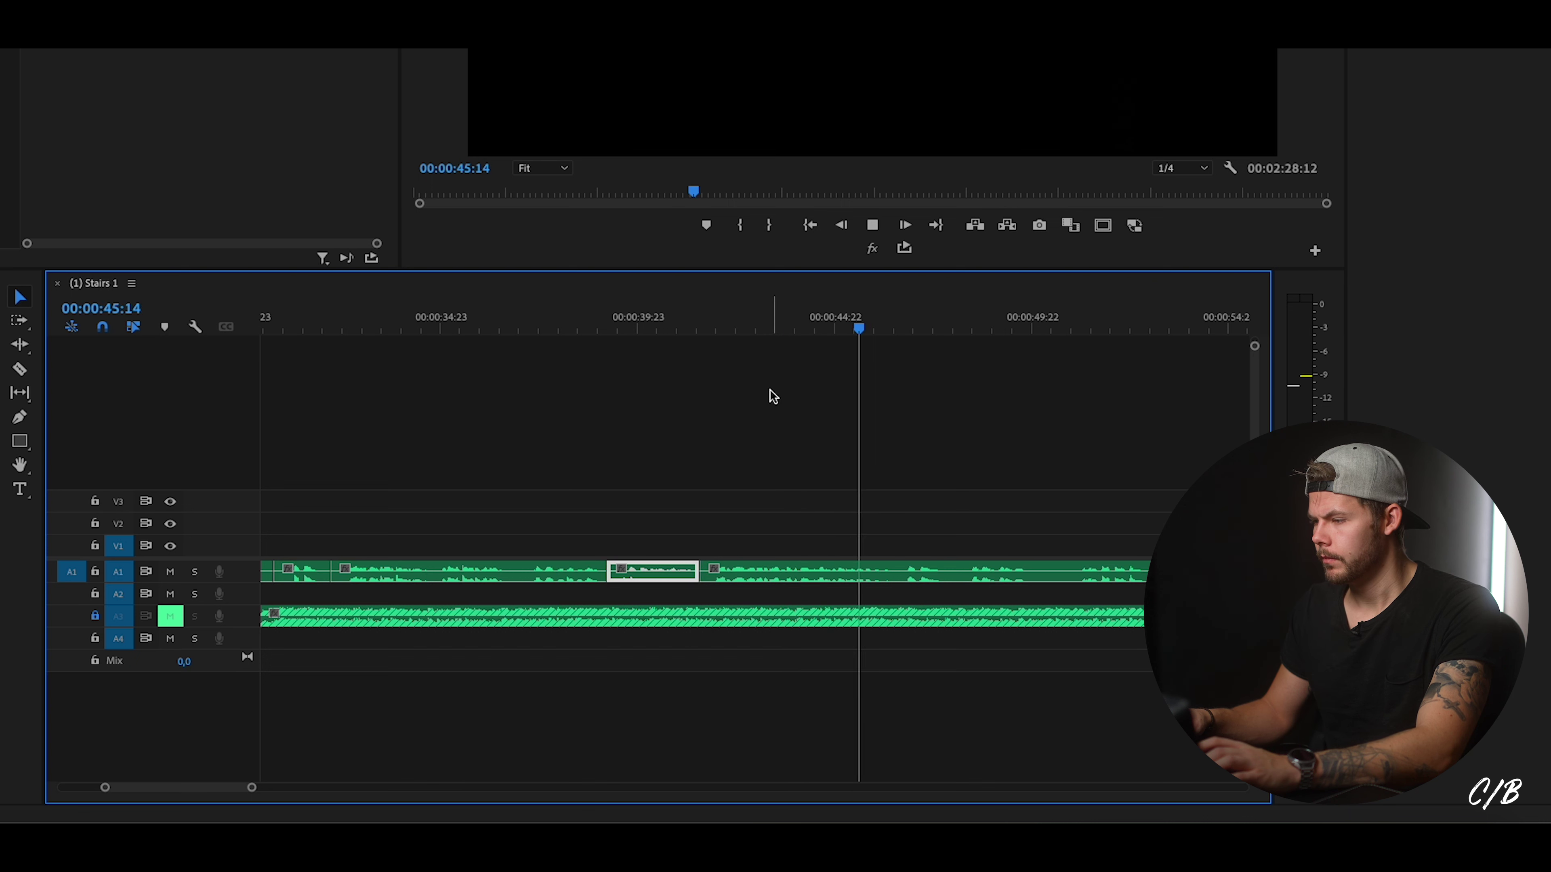
pyautogui.press('space')
pyautogui.press('d')
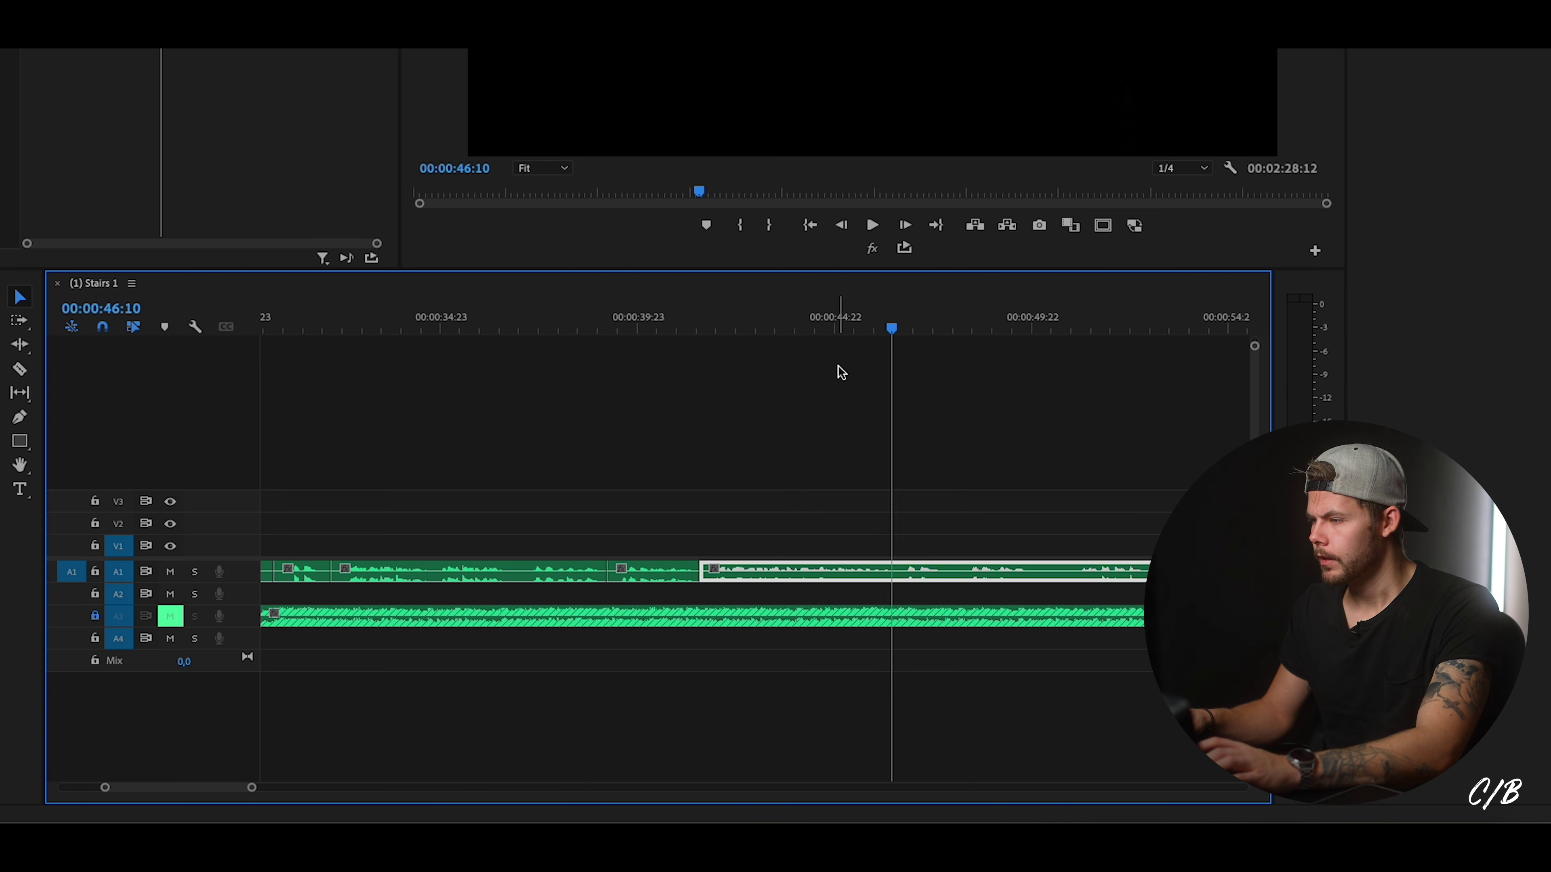
pyautogui.click(861, 332)
pyautogui.press('space')
pyautogui.press('space')
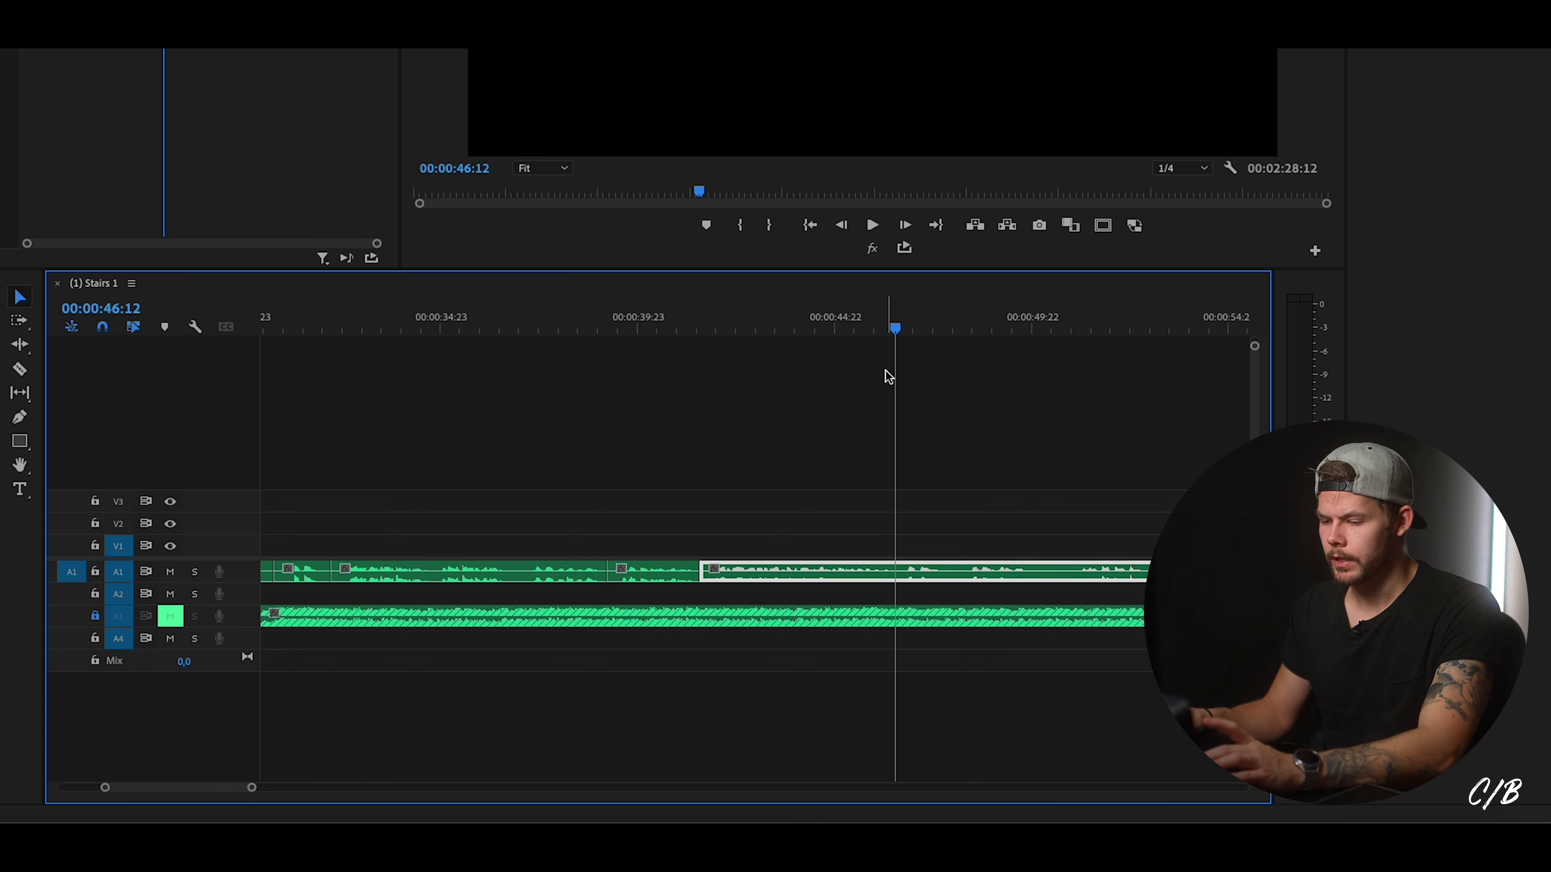
pyautogui.hotkey('ctrl', 'k')
# Play the voice-over on from the 00:00:46:12 cut and split it at 00:00:48:00.
pyautogui.press('space')
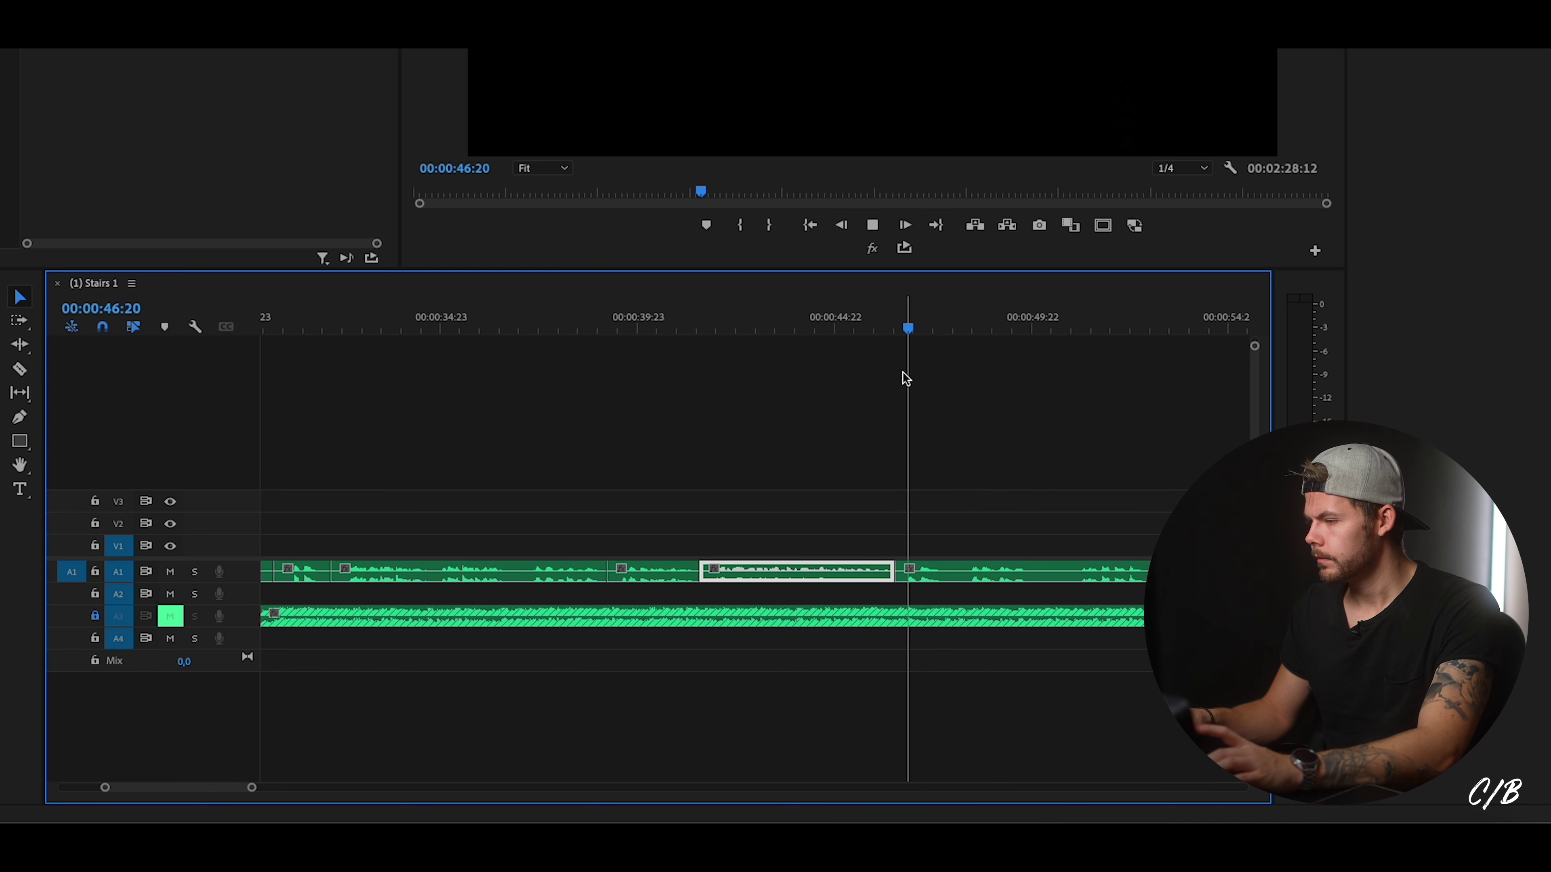
pyautogui.press('space')
pyautogui.press('d')
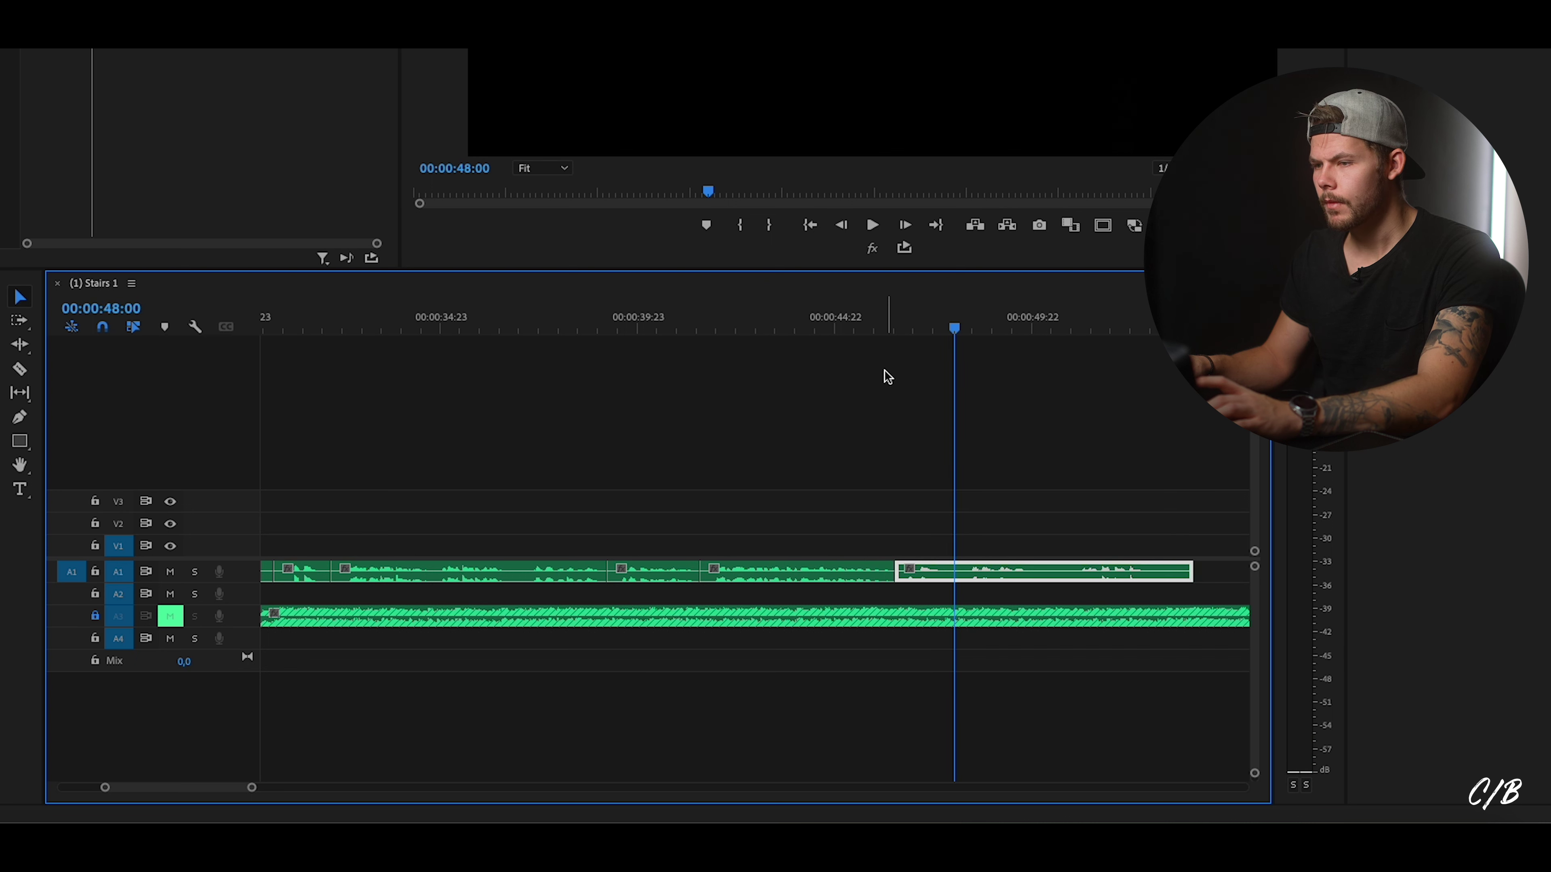
pyautogui.hotkey('ctrl', 'k')
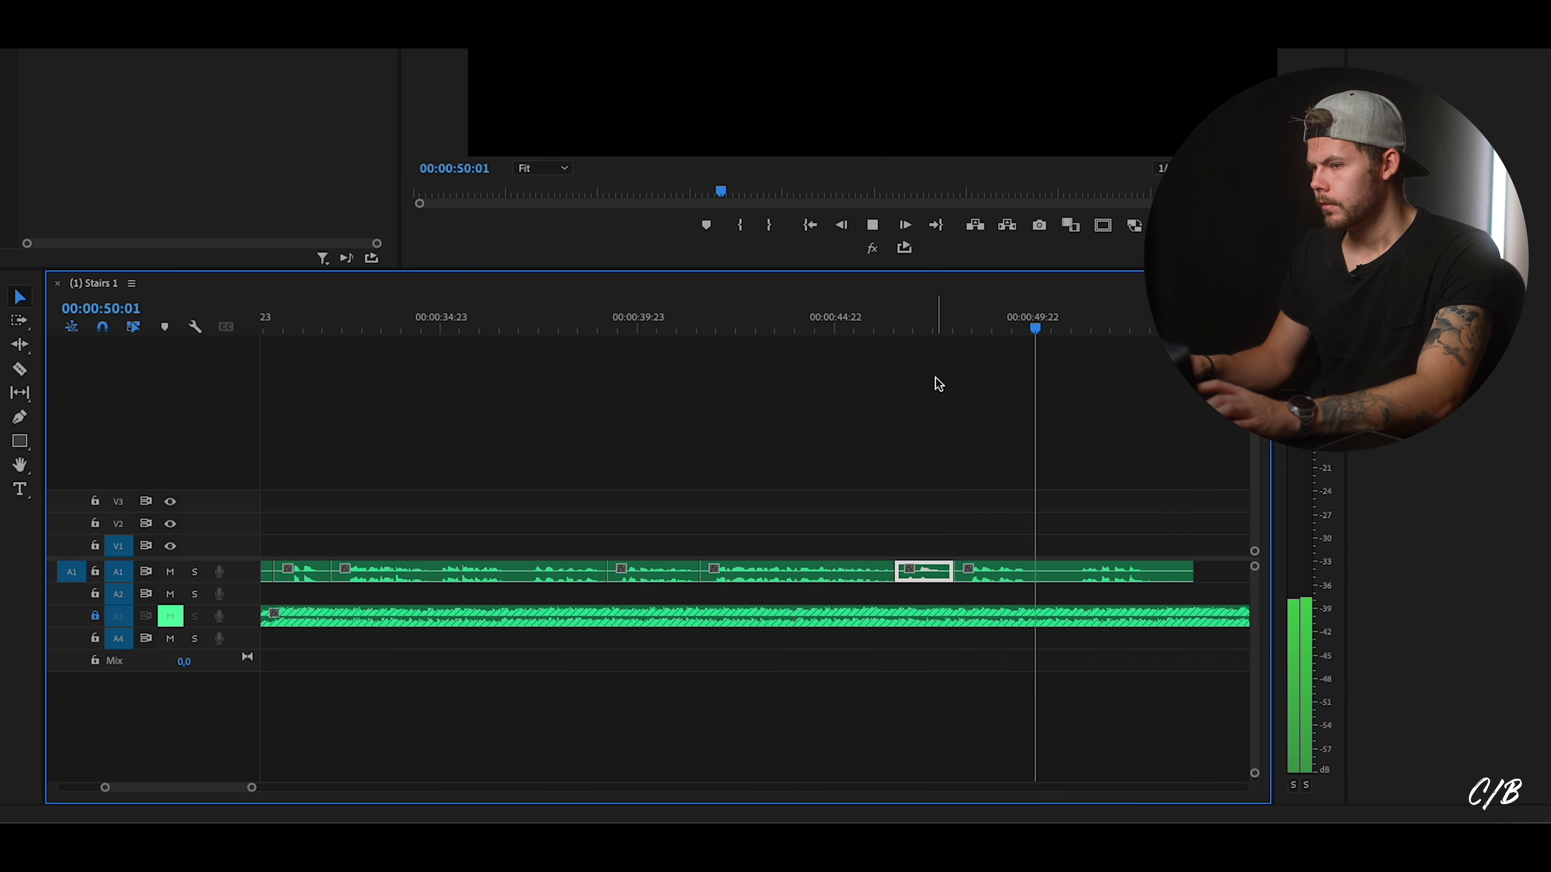
# Split the voice-over at 00:00:50:10 and play on from the new cut.
pyautogui.press('space')
pyautogui.press('d')
pyautogui.hotkey('ctrl', 'k')
pyautogui.press('space')
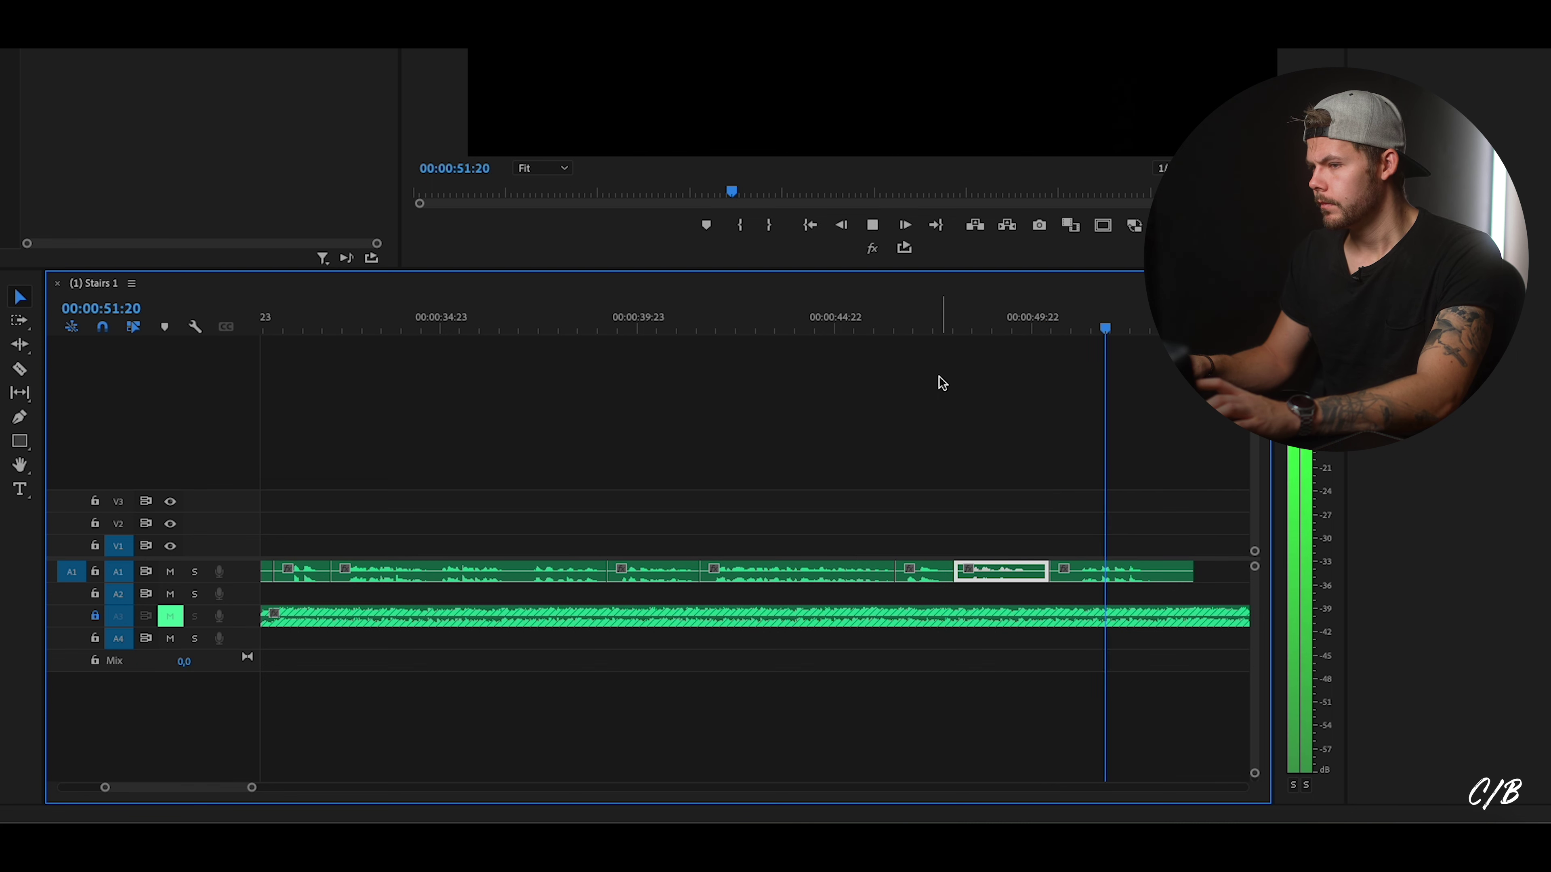
# Try trimming the last voice-over clip's end to 00:00:53:12 and undo it, then try trimming its start to that point and undo that too.
pyautogui.press('space')
pyautogui.press('d')
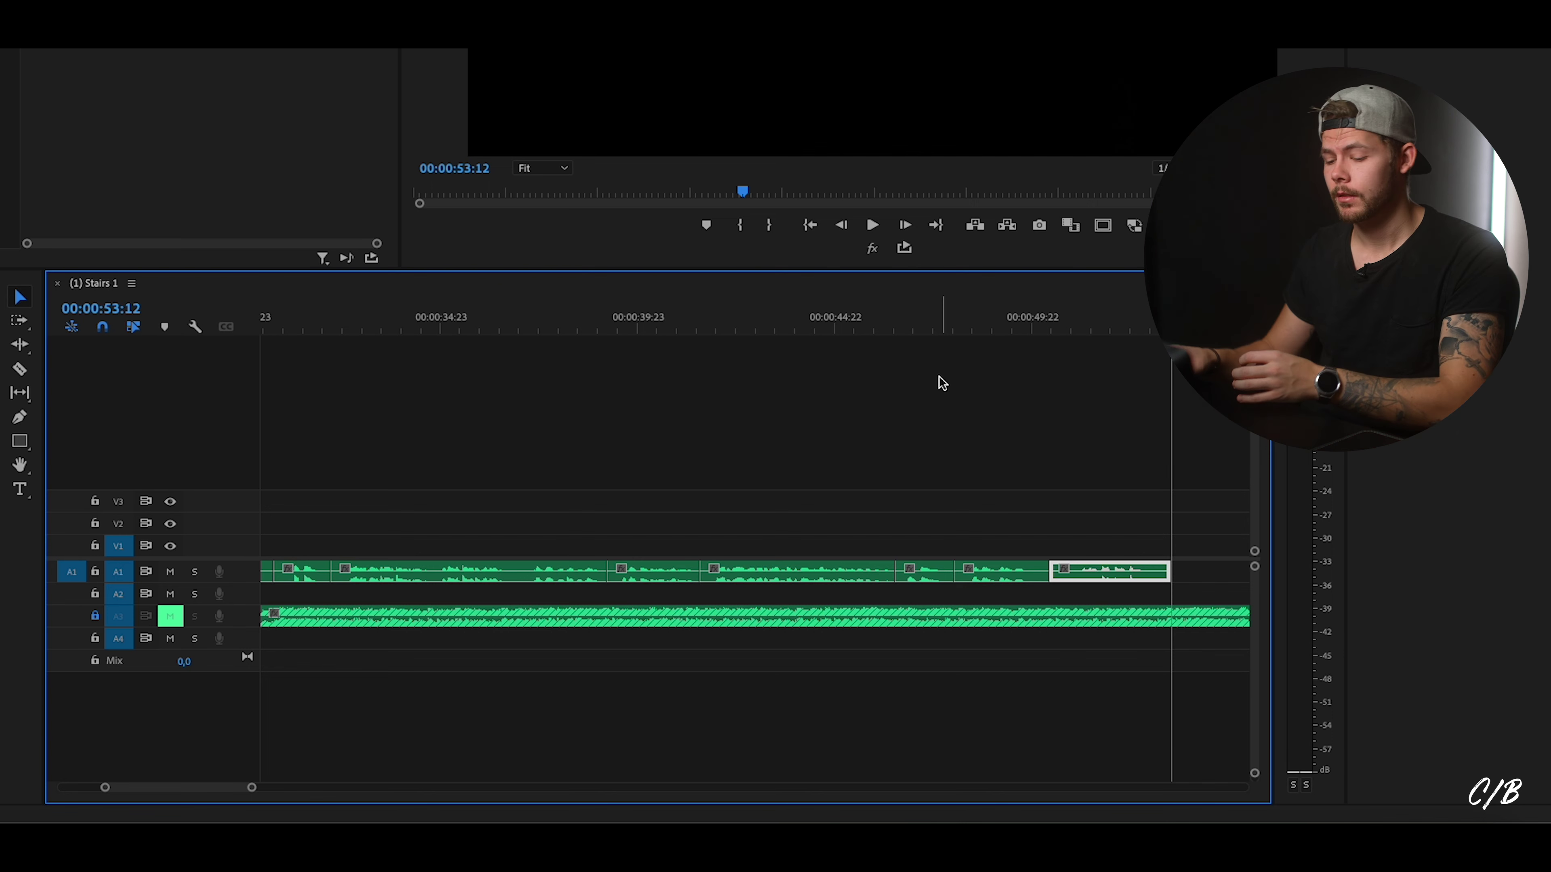
pyautogui.hotkey('ctrl', 'z')
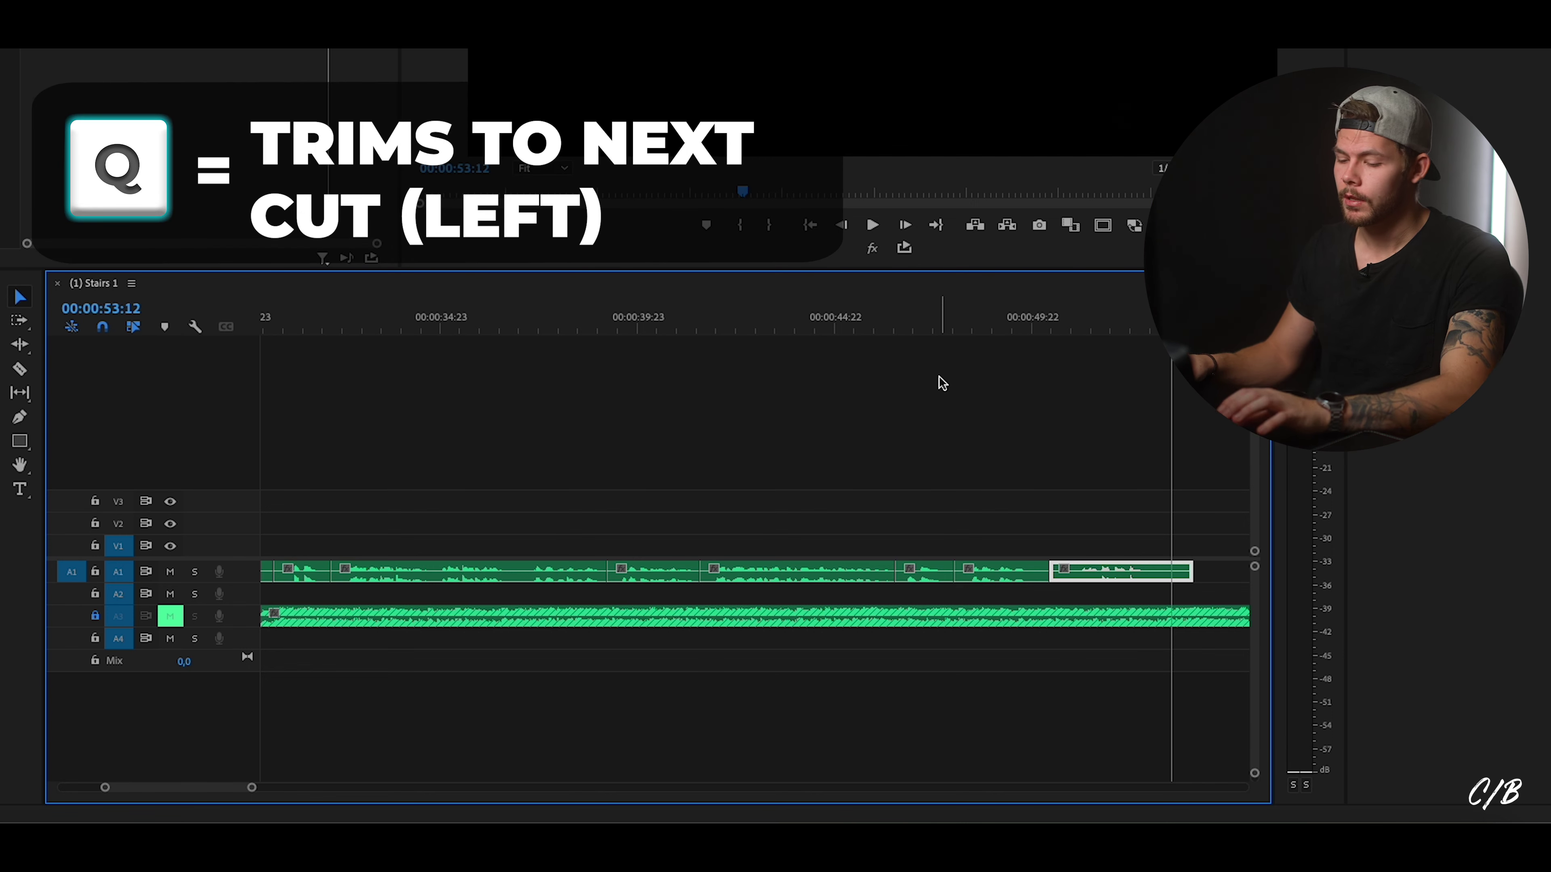
pyautogui.press('q')
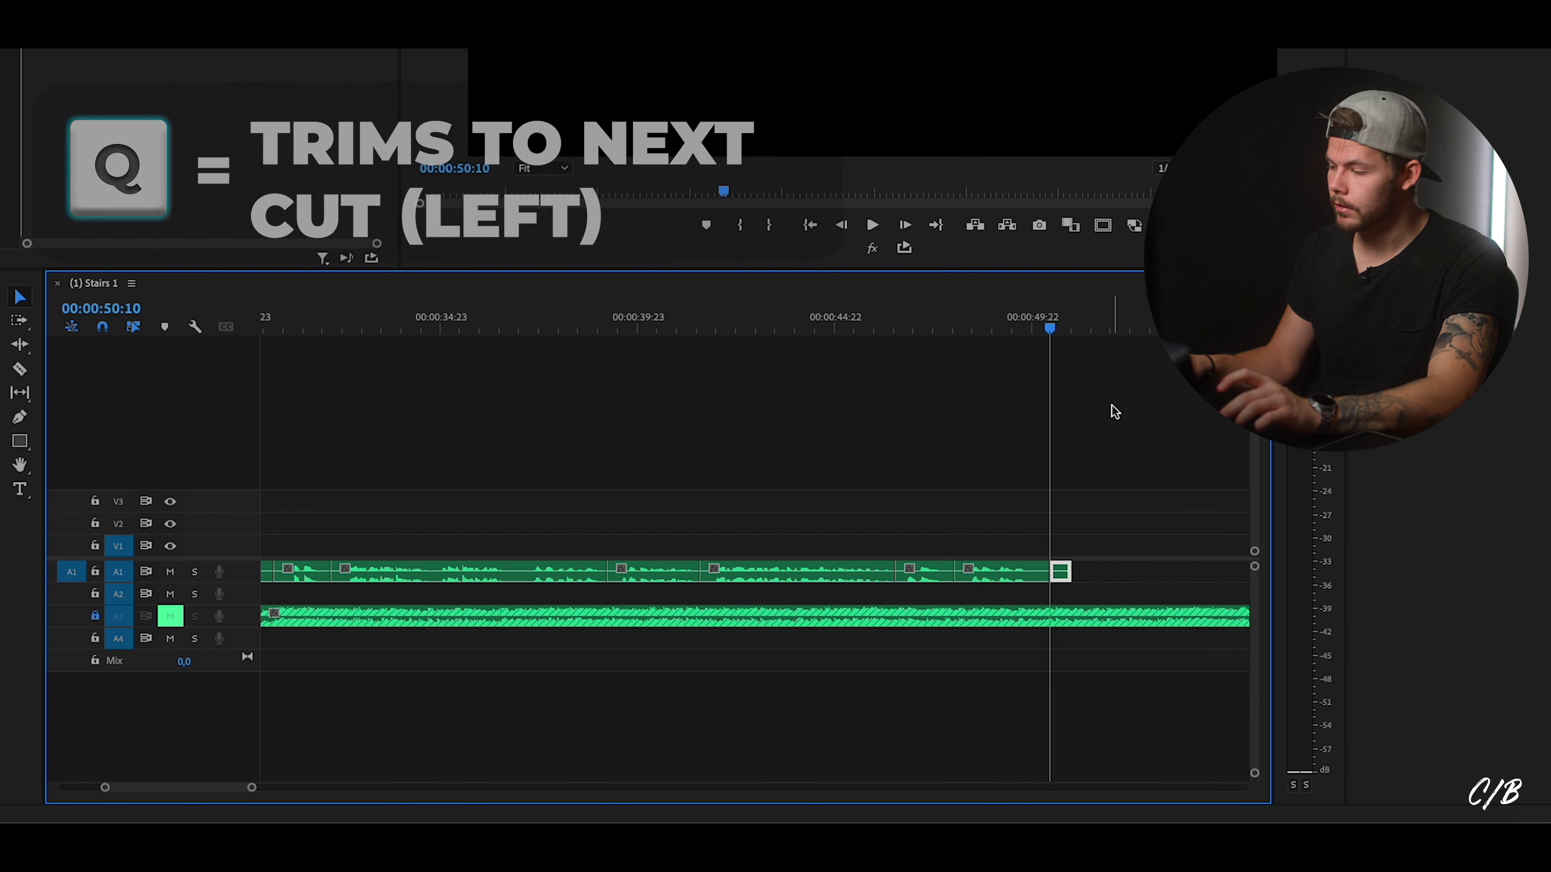
pyautogui.hotkey('ctrl', 'z')
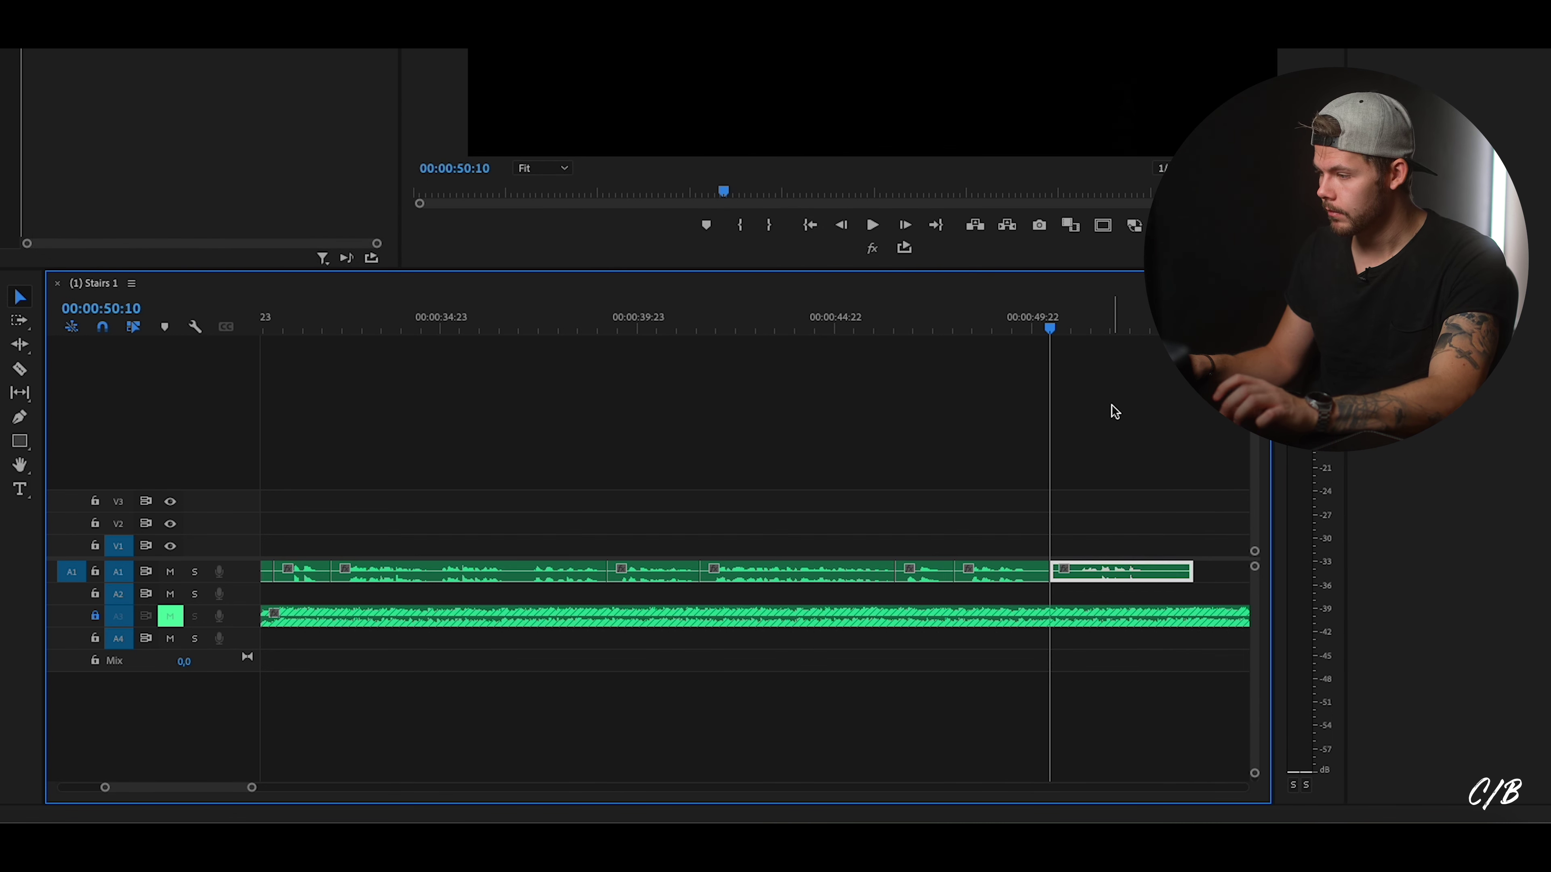
# Replay the last voice-over clip's closing words and trim its end to 00:00:53:06.
pyautogui.click(1115, 329)
pyautogui.moveTo(1111, 339); pyautogui.dragTo(1102, 330)
pyautogui.click(1137, 408)
pyautogui.press('space')
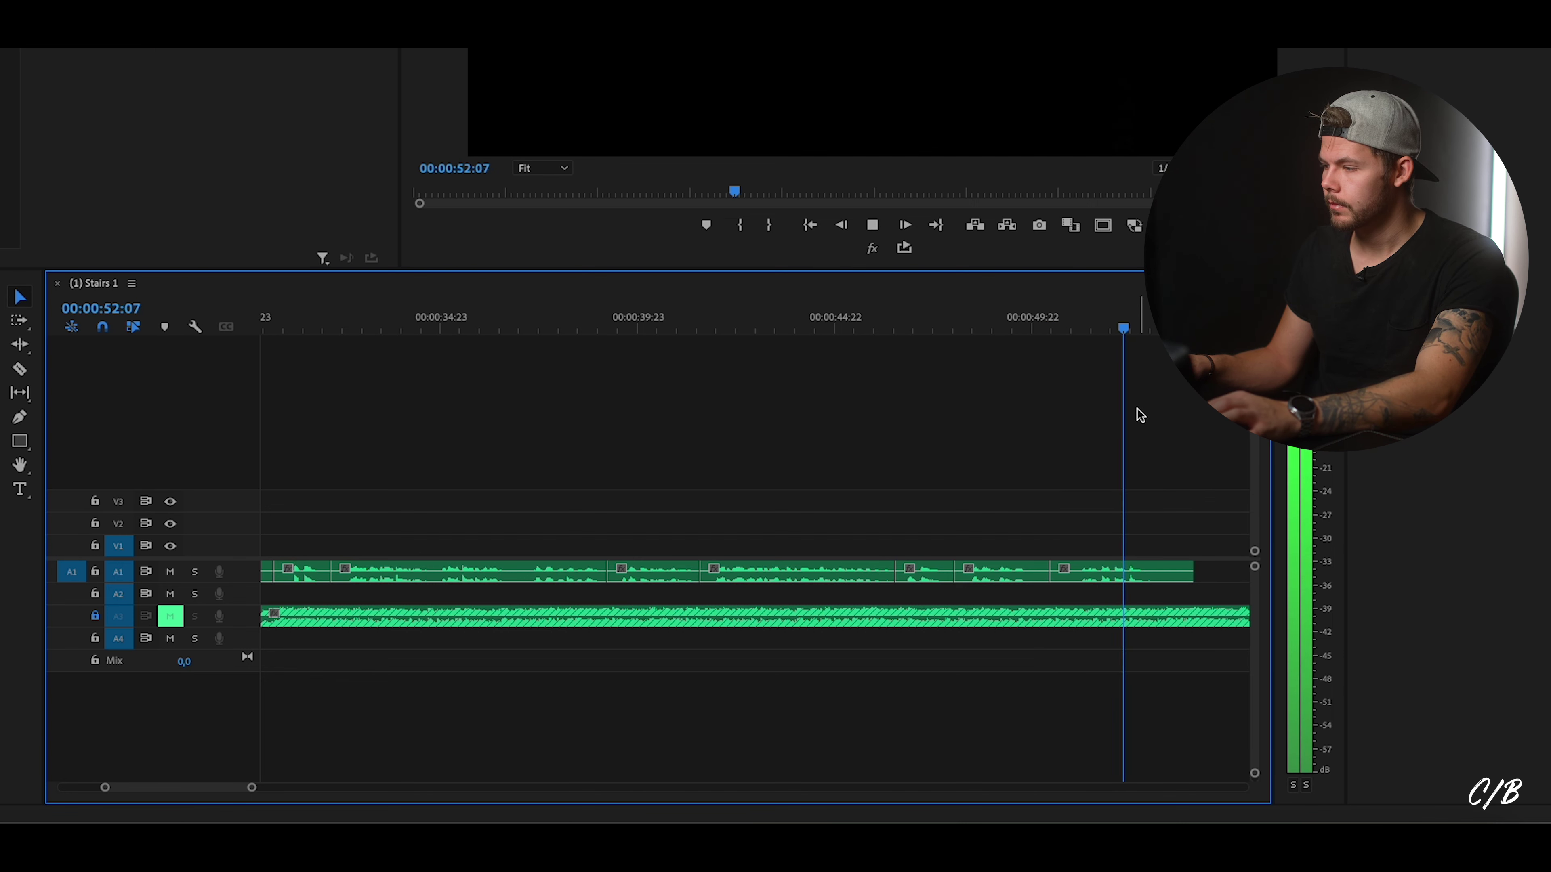
pyautogui.press('space')
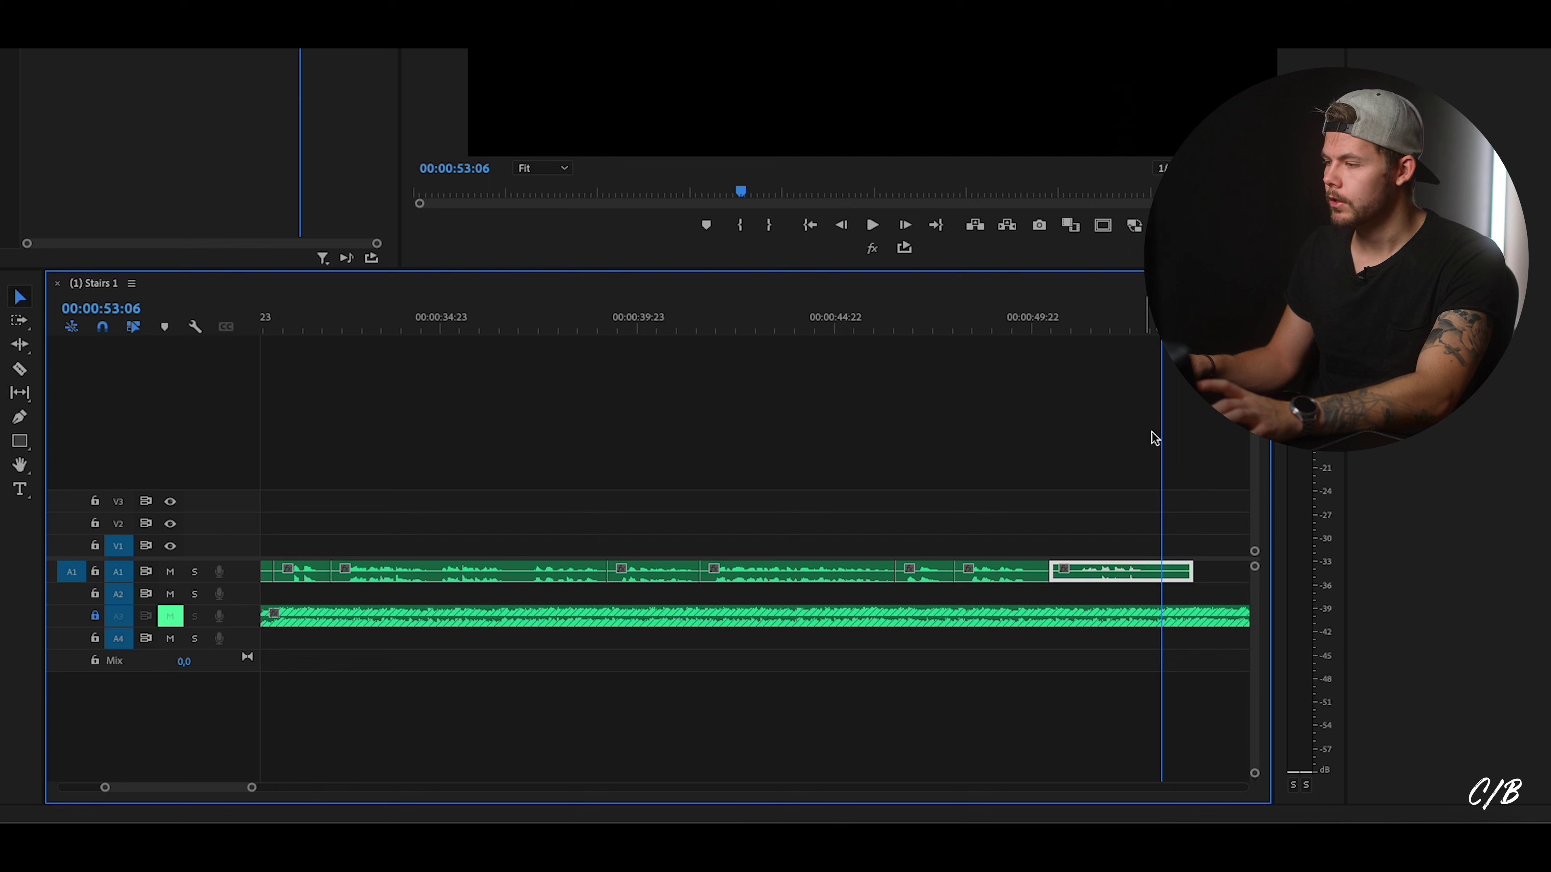
pyautogui.press('w')
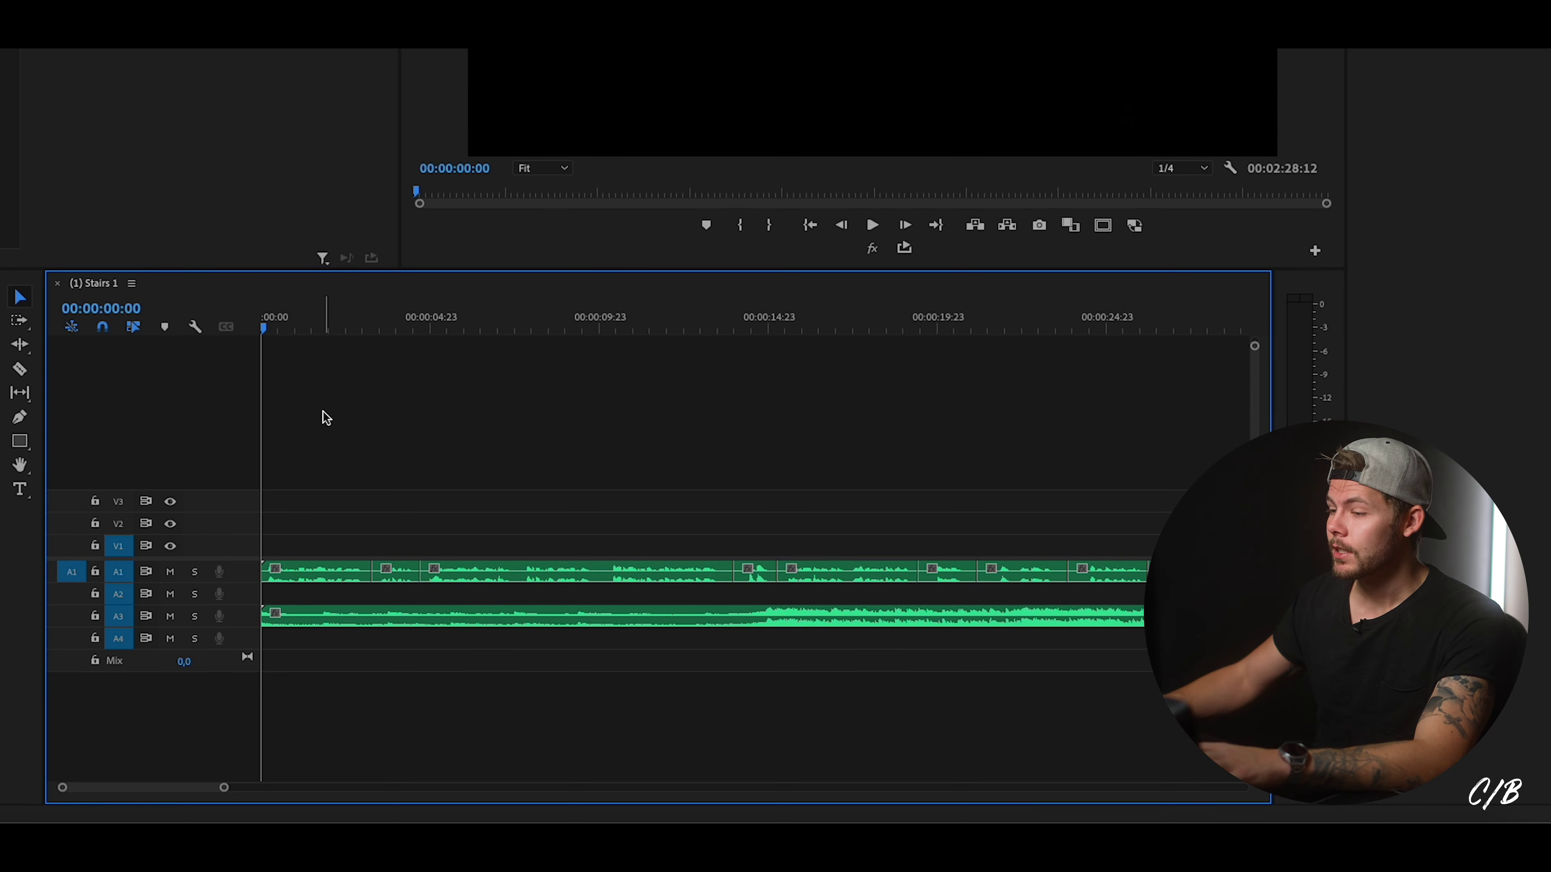
# Play the opening of the sequence and lower the audio gain of the music clip on track A3.
pyautogui.press('space')
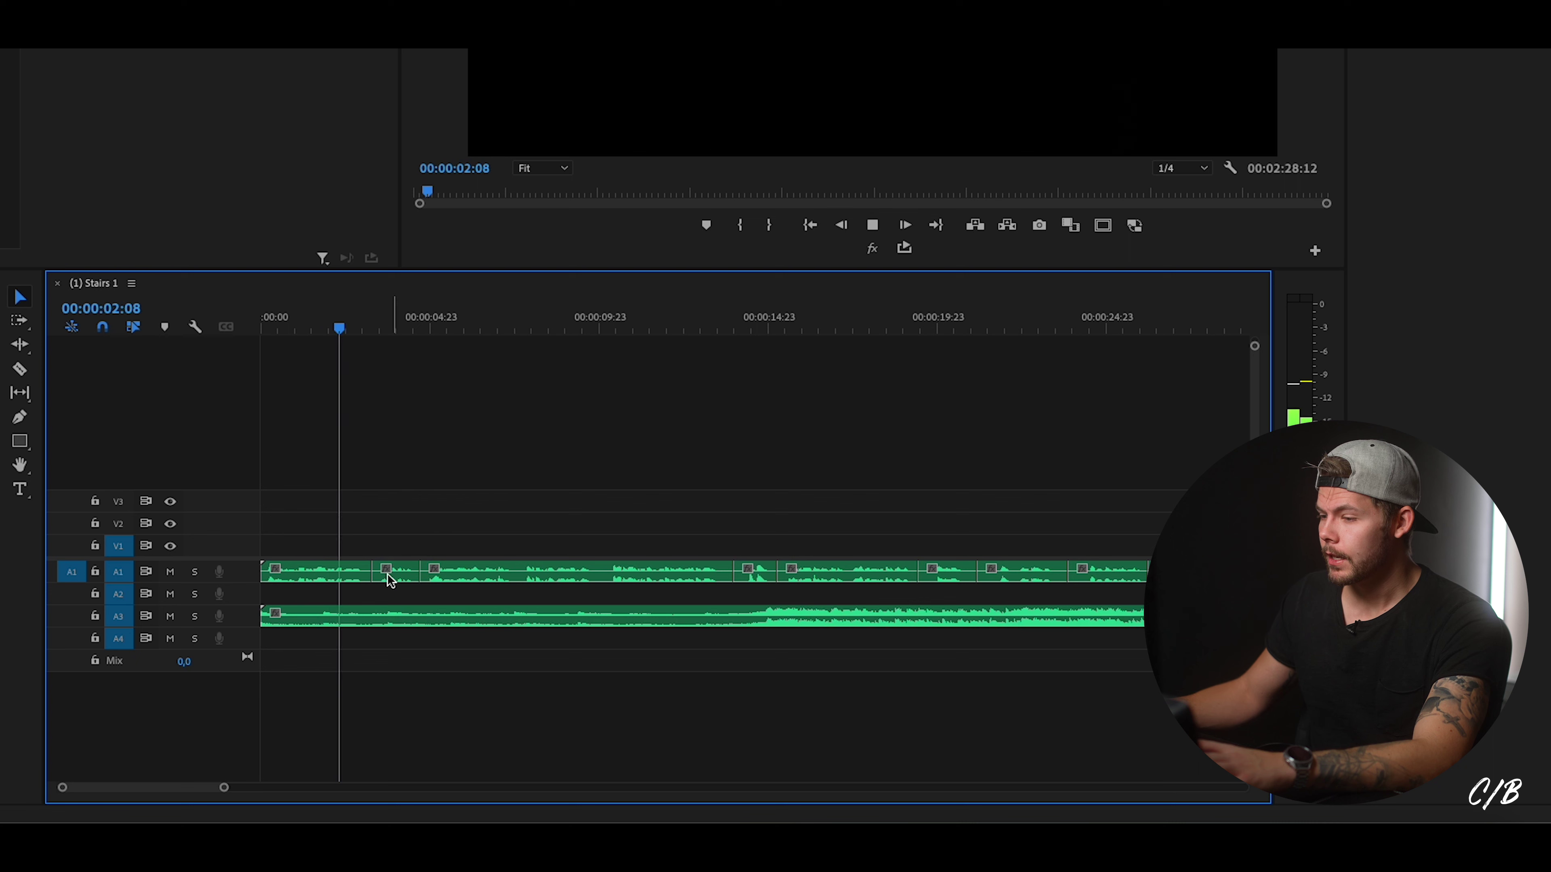
pyautogui.click(365, 577)
pyautogui.moveTo(225, 788); pyautogui.dragTo(270, 772)
pyautogui.click(478, 634)
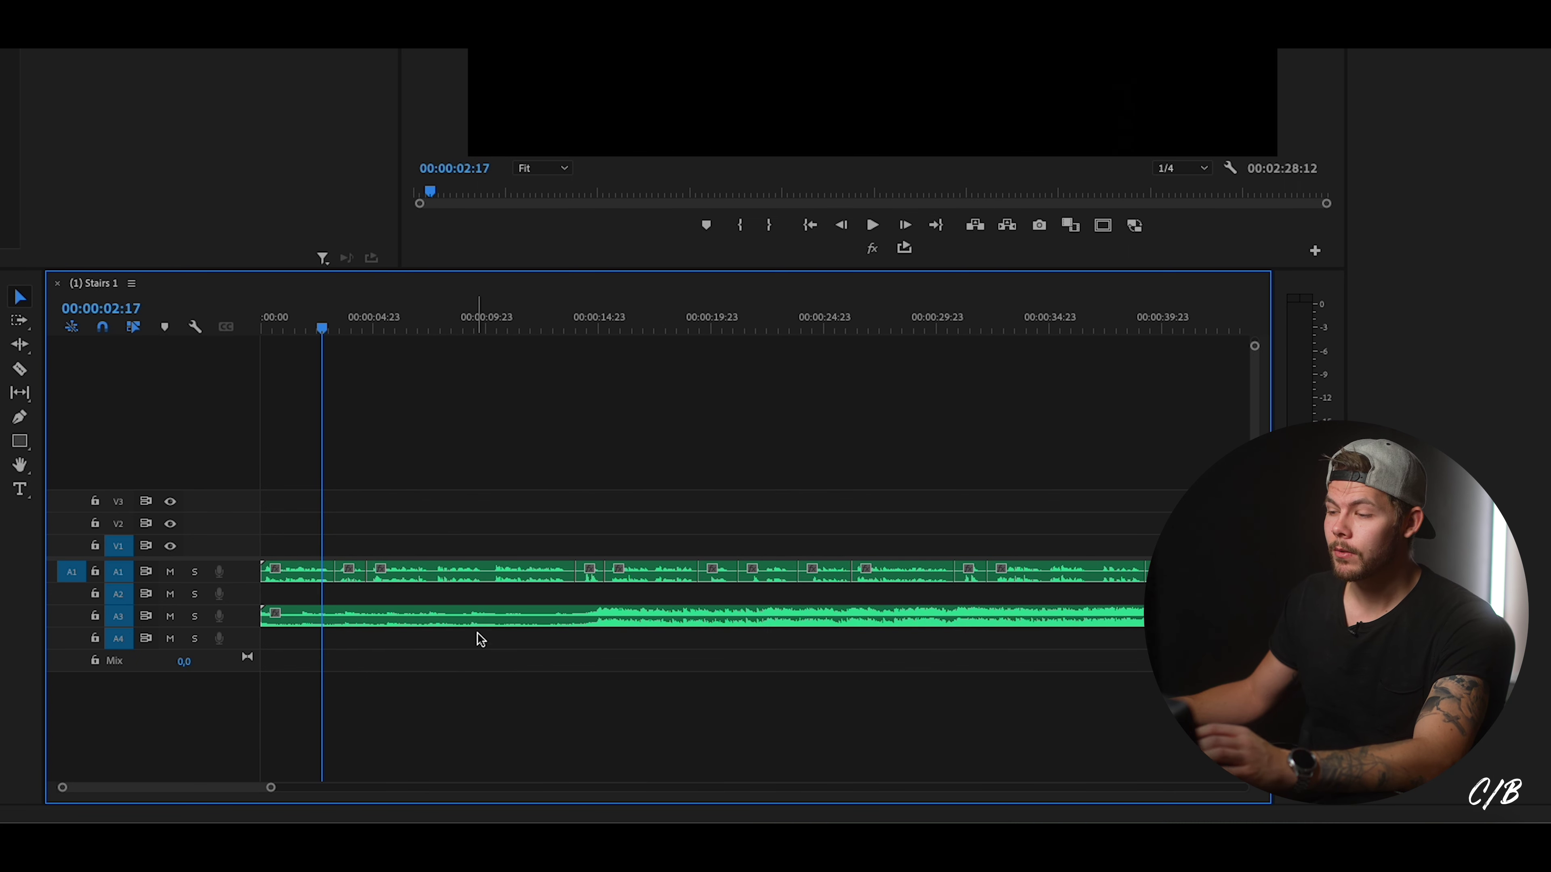
pyautogui.click(489, 618)
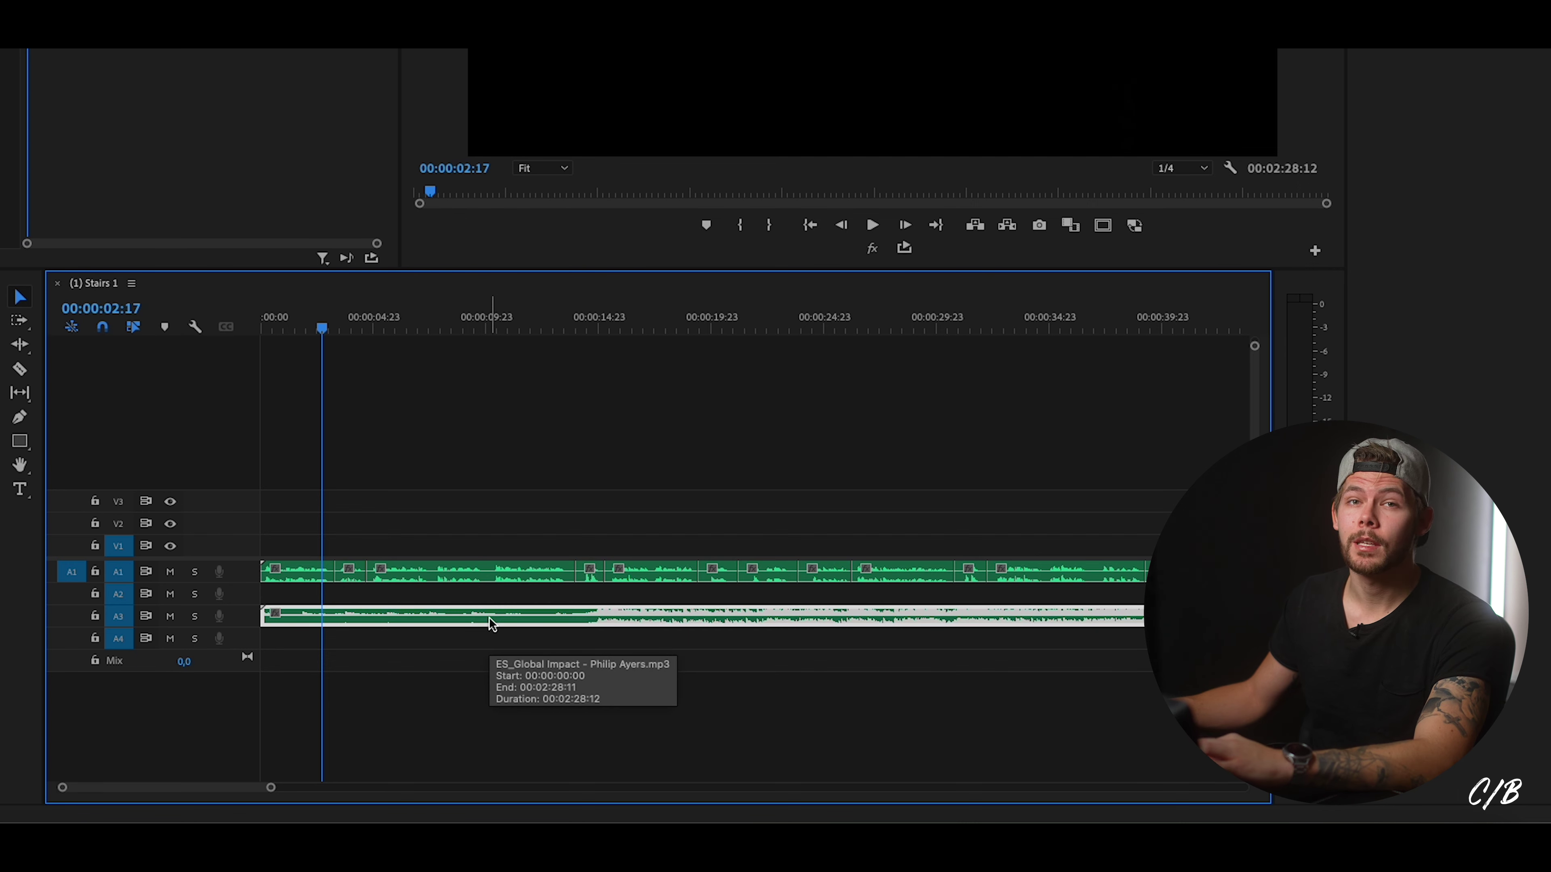
pyautogui.press('g')
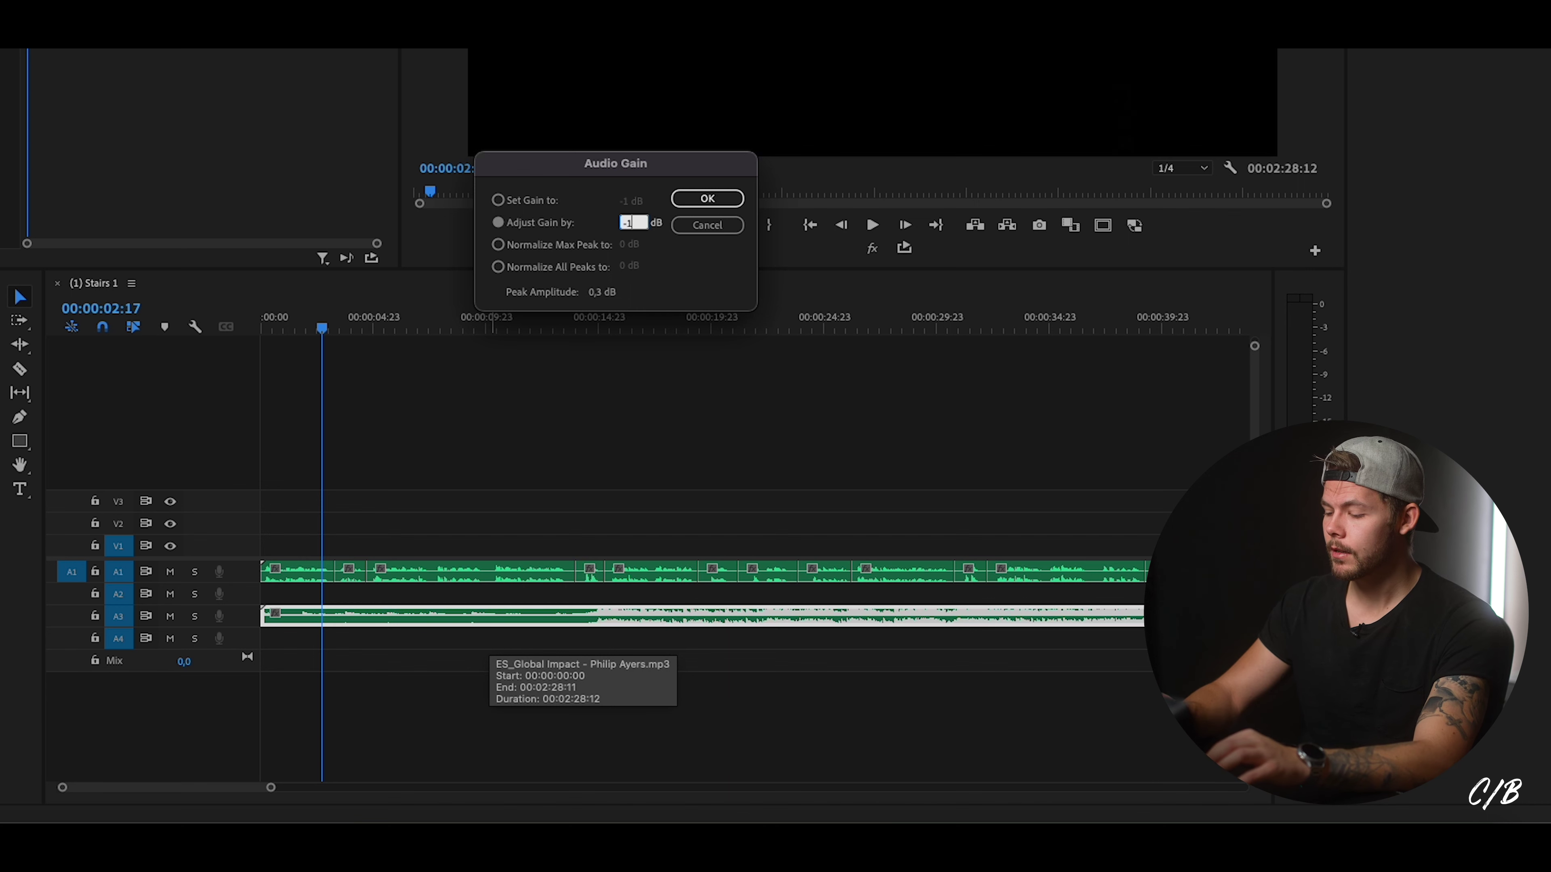
pyautogui.press('Return')
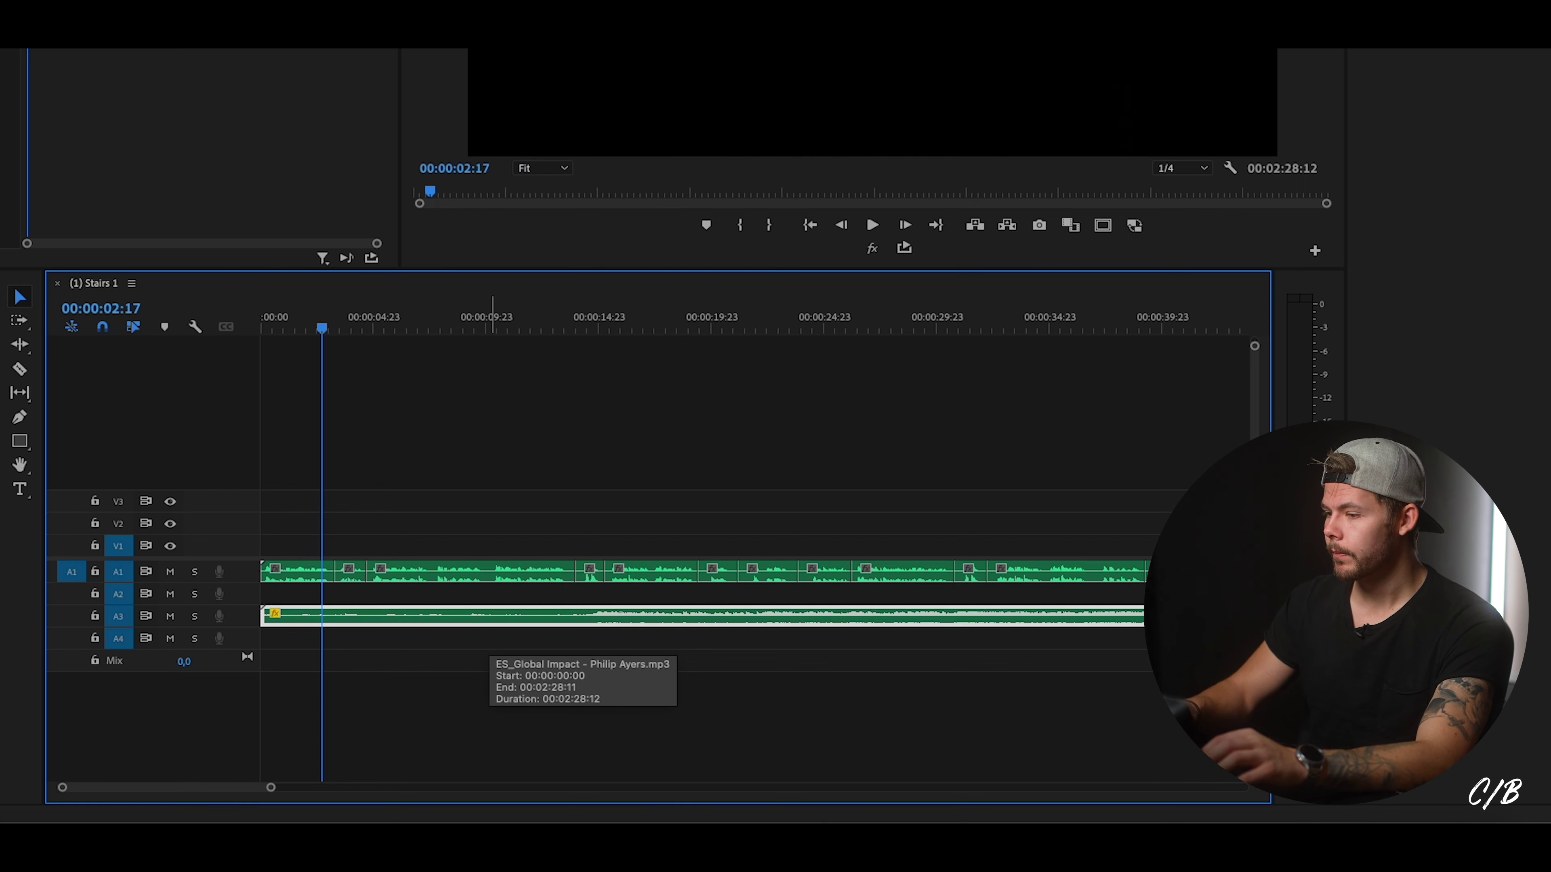
# Listen to the adjusted balance of music and voice-over, replaying it from the sequence start to 00:00:04:16.
pyautogui.press('space')
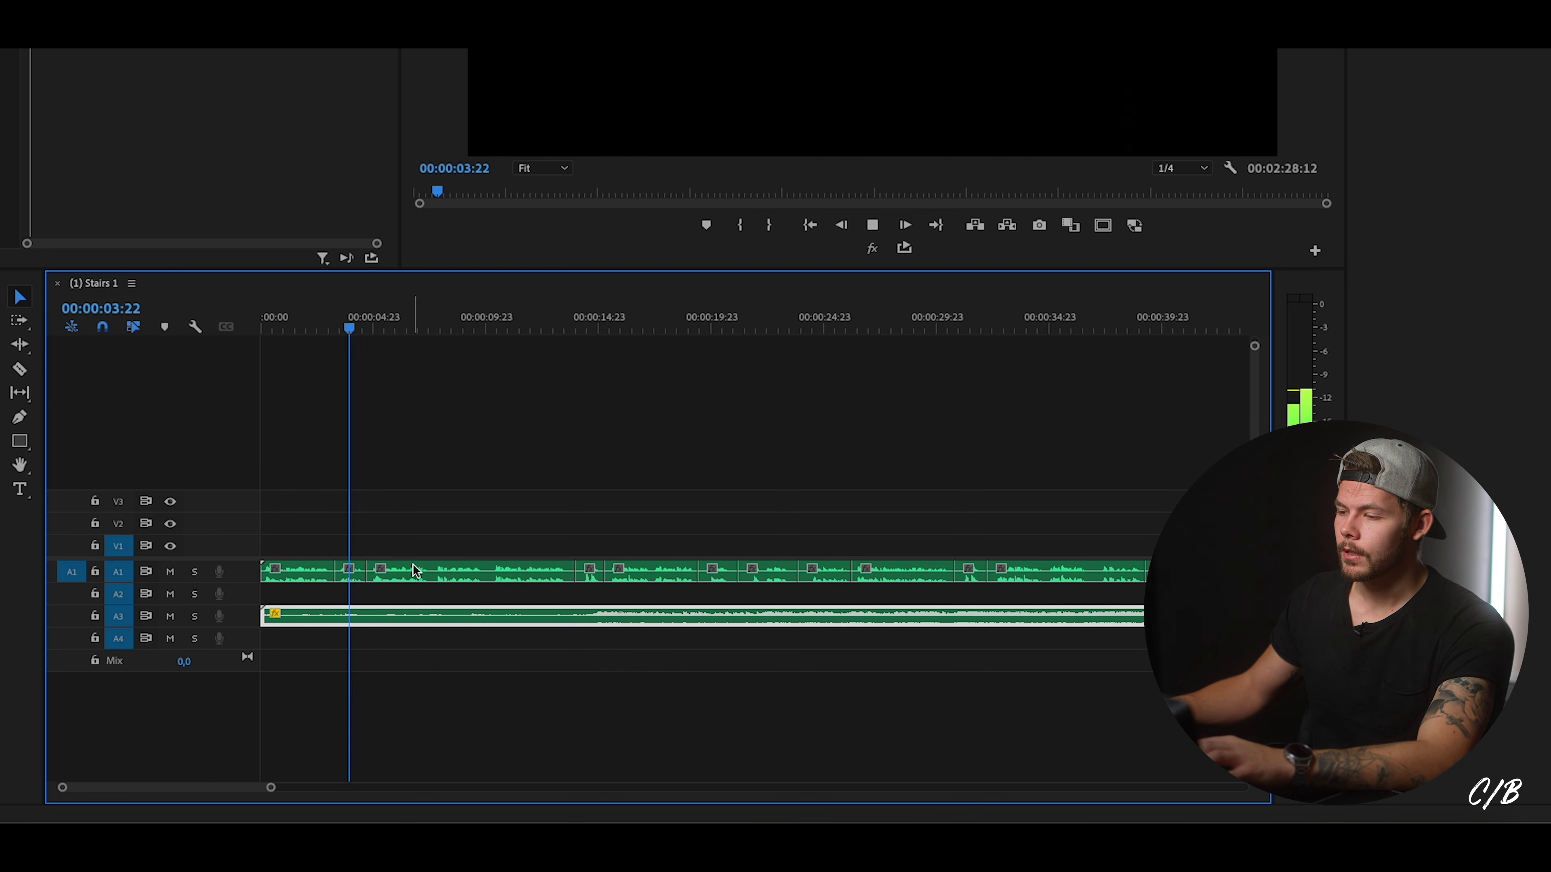
pyautogui.click(440, 513)
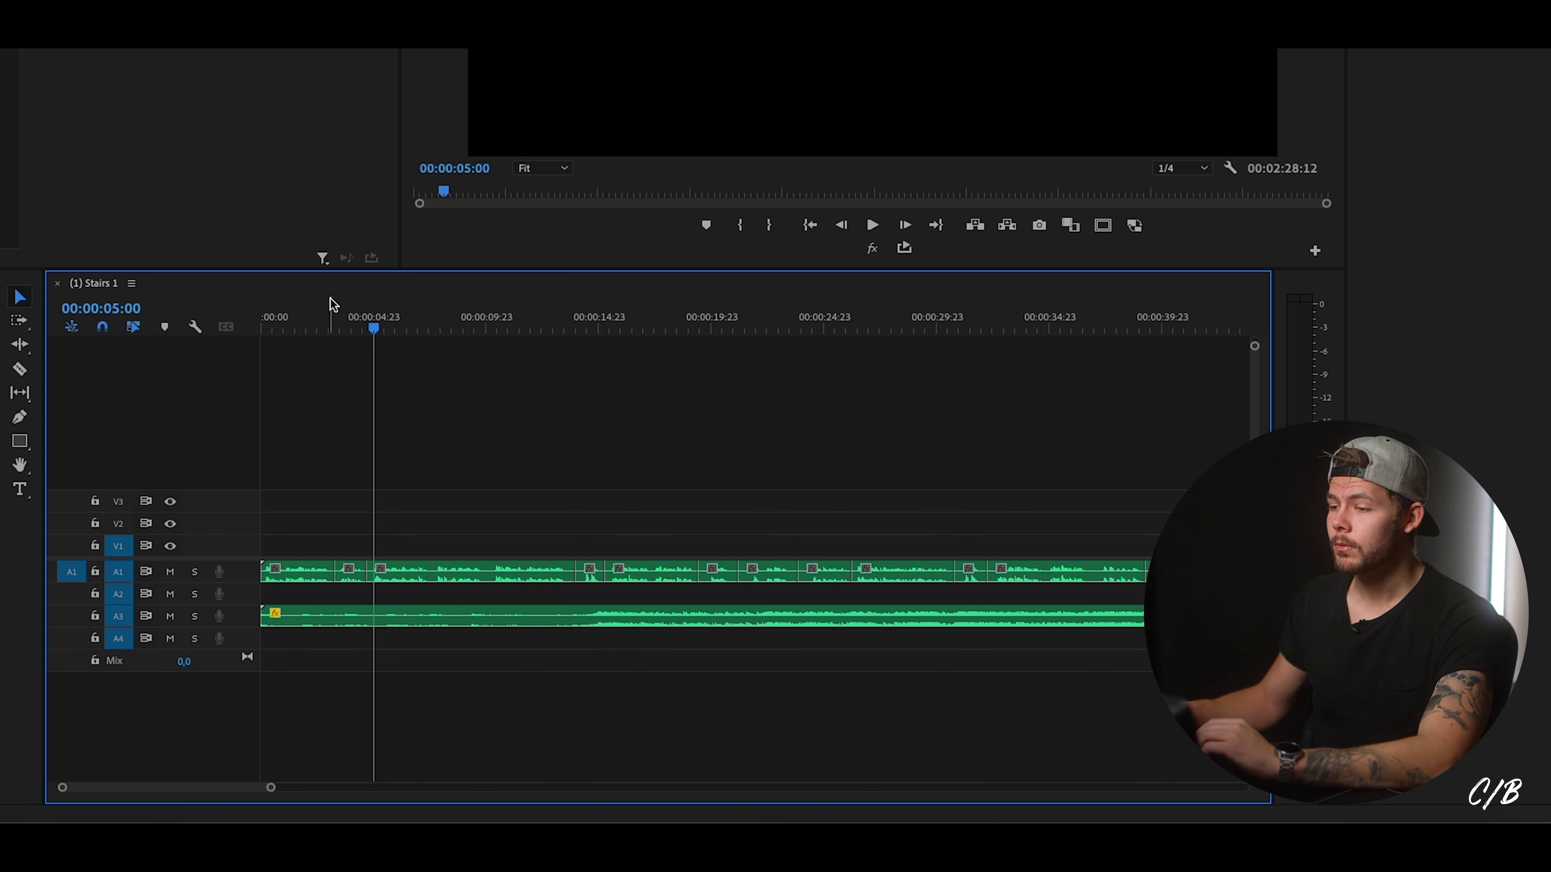
pyautogui.press('Home')
pyautogui.press('space')
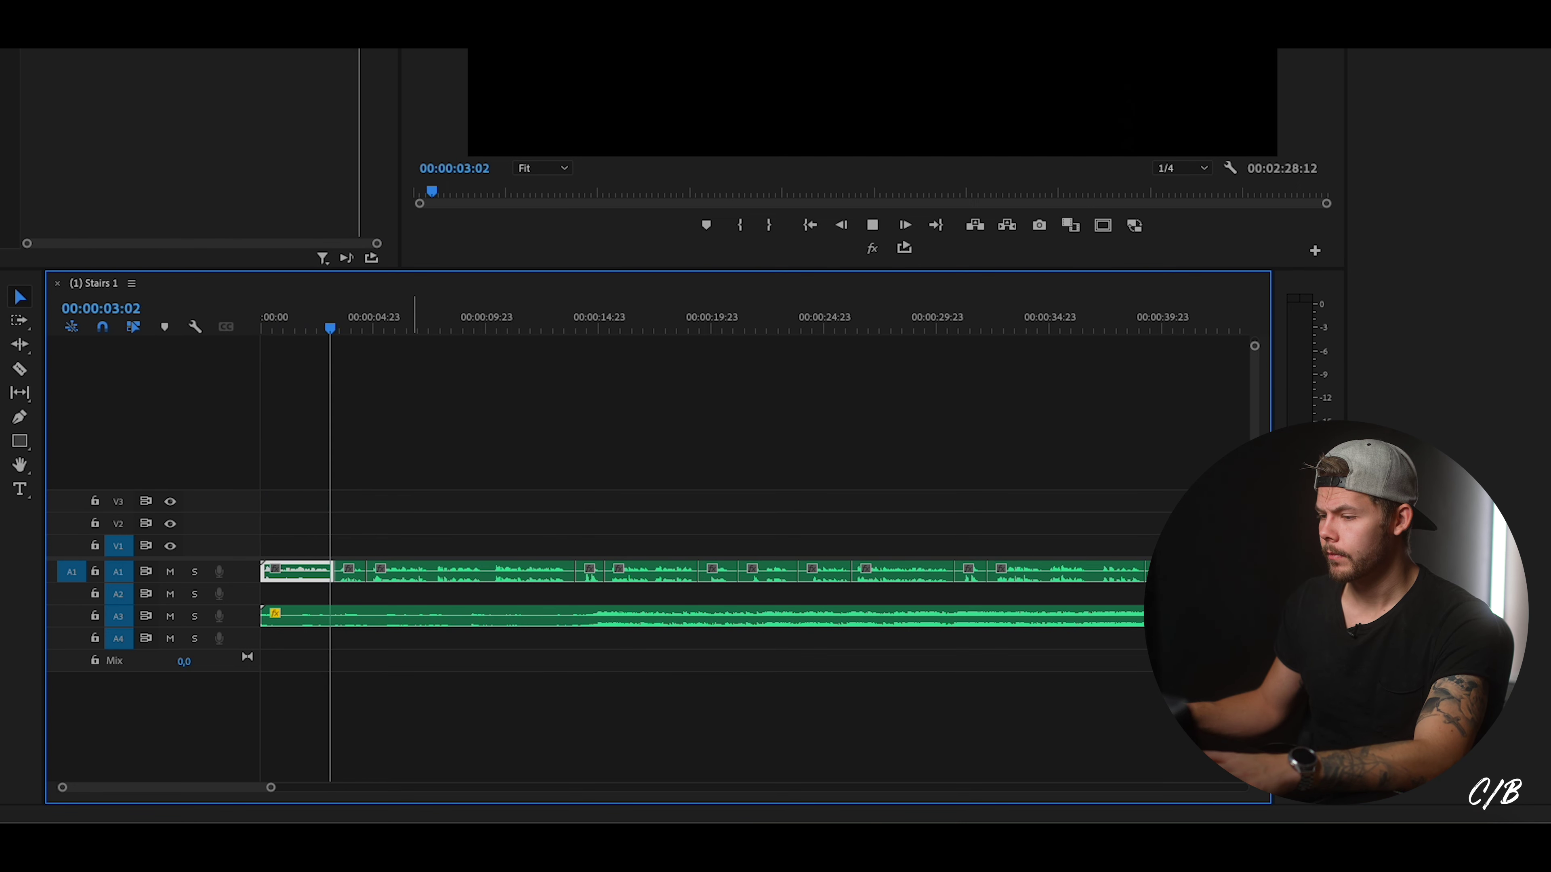
pyautogui.press('space')
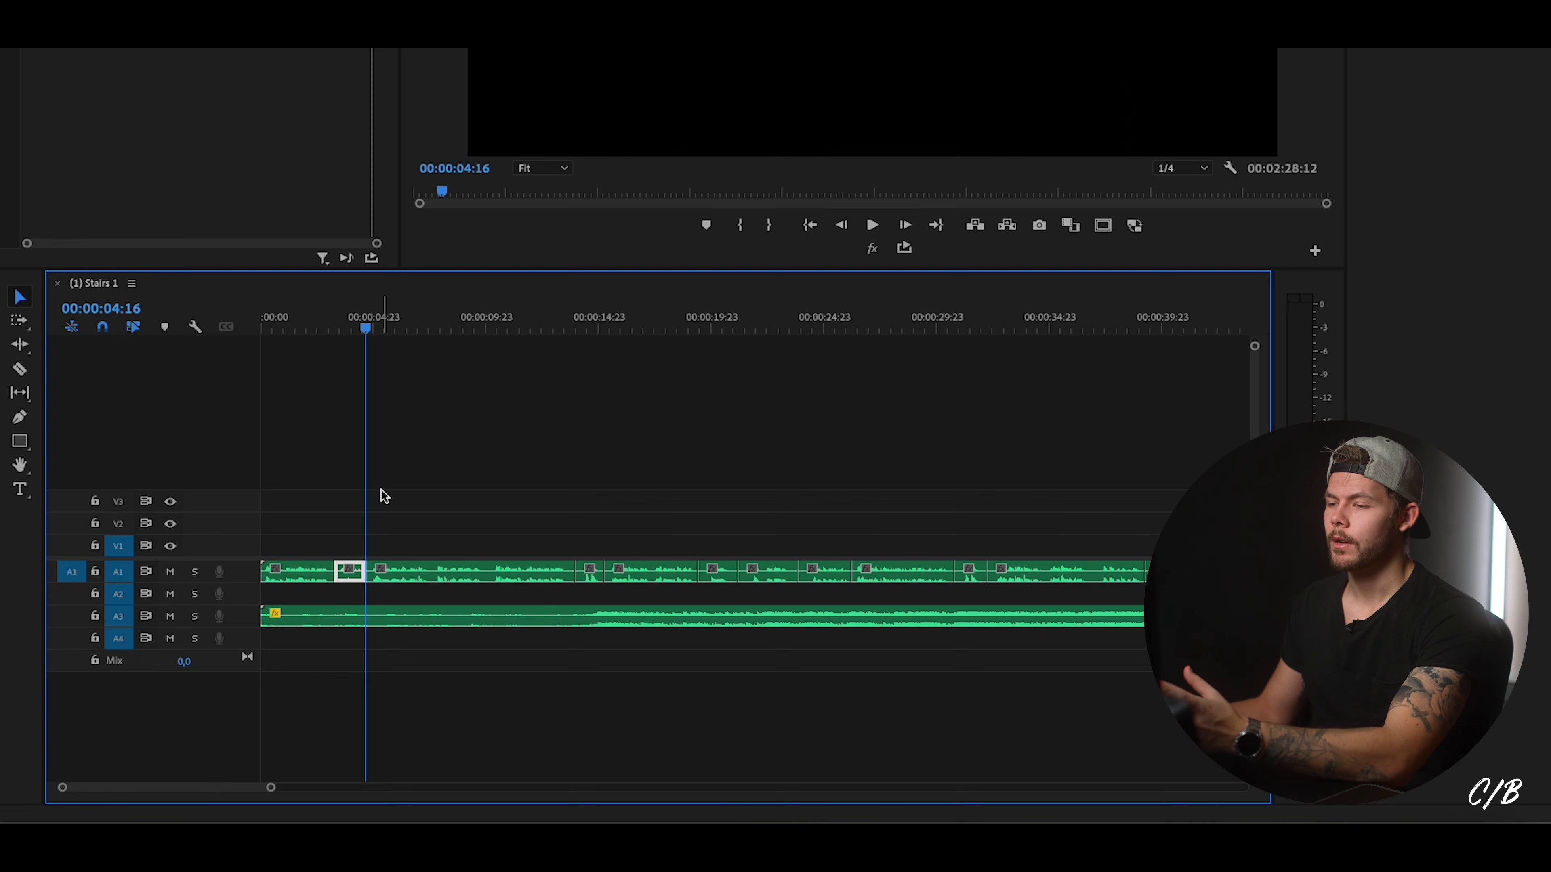
# Lock music track A3 and shift all voice-over clips after the first together, so the second one starts at about 00:00:05:14.
pyautogui.moveTo(346, 571); pyautogui.dragTo(548, 574)
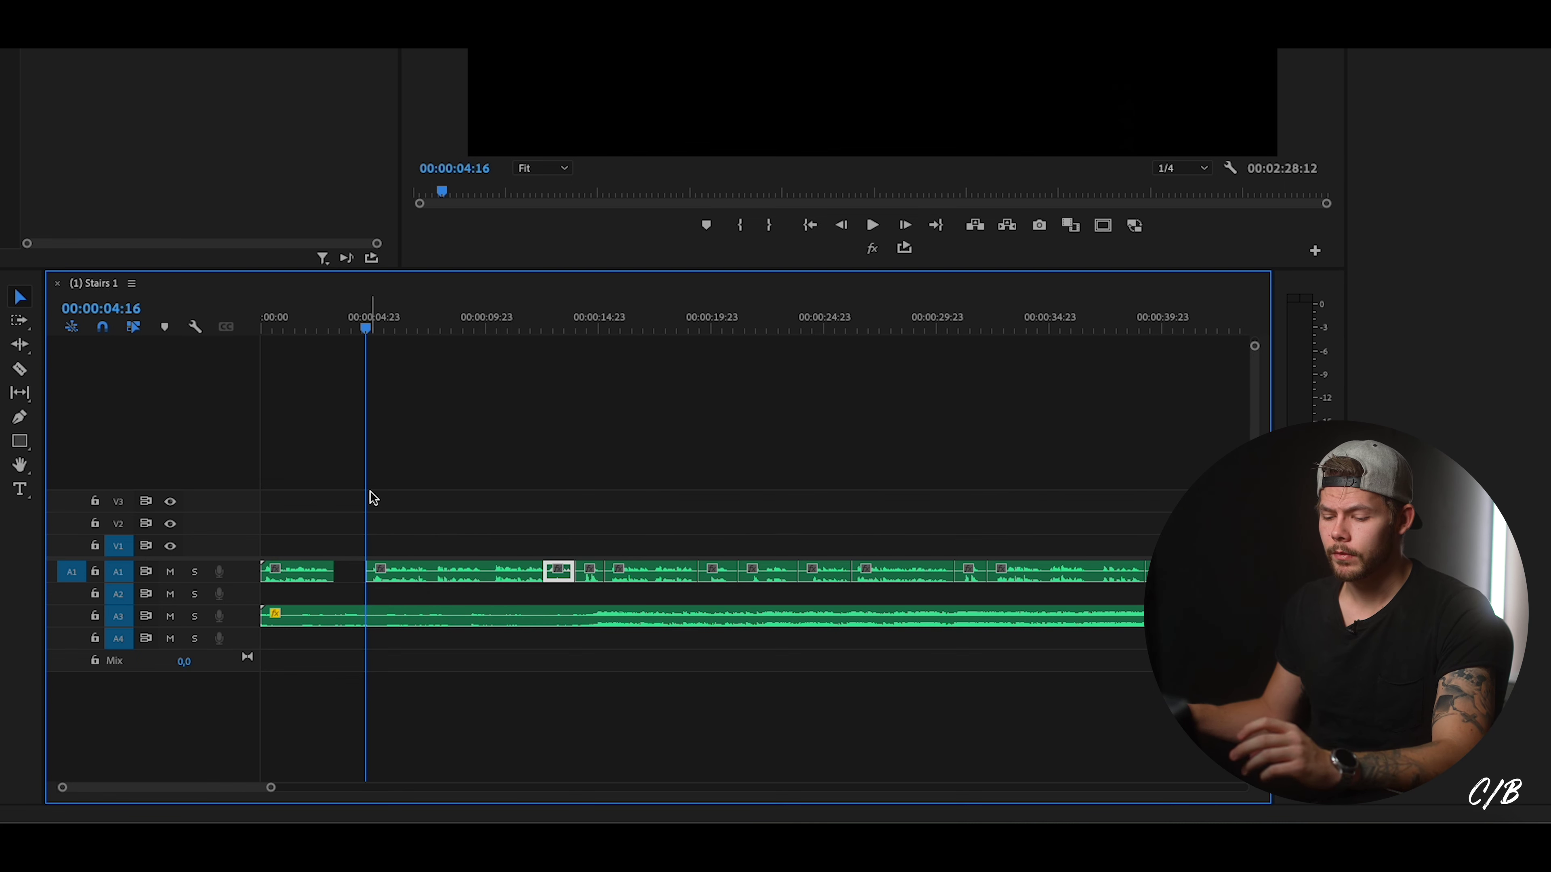
pyautogui.hotkey('ctrl', 'z')
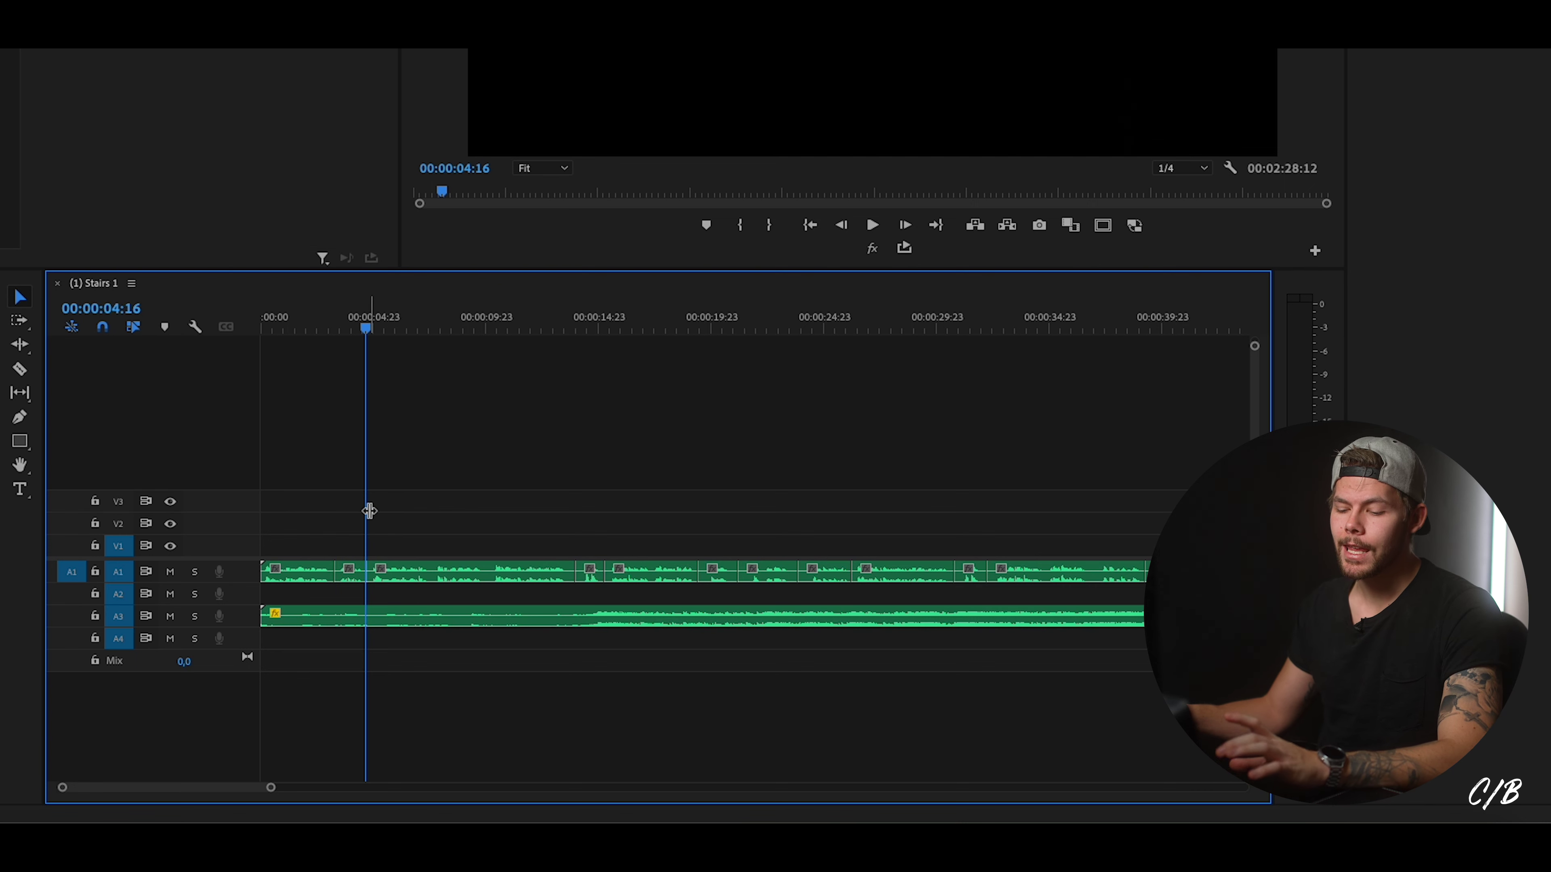
pyautogui.press('a')
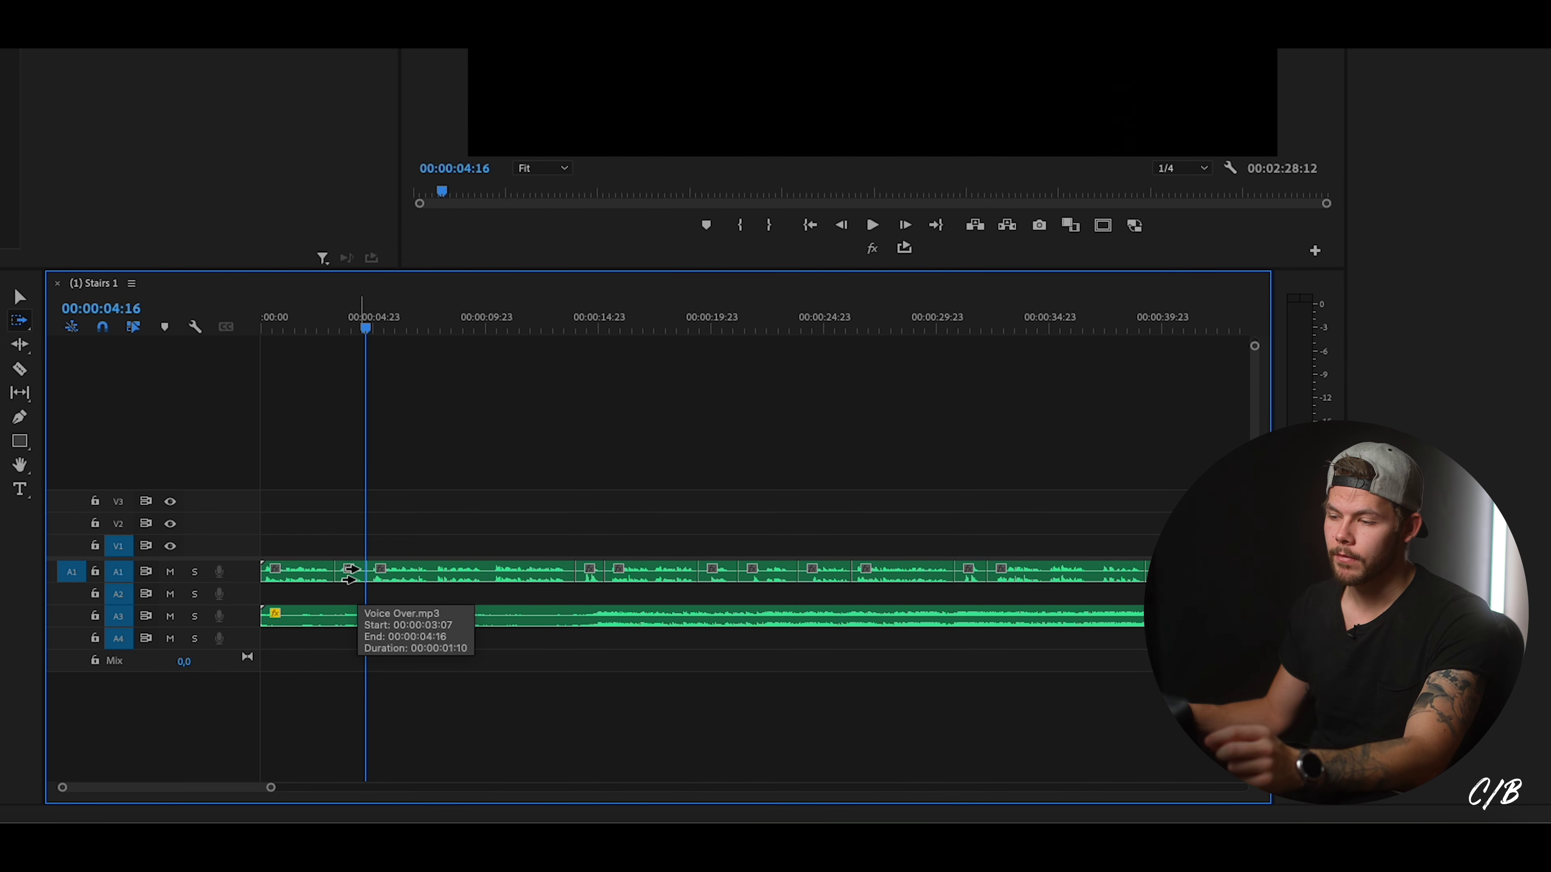
pyautogui.click(352, 573)
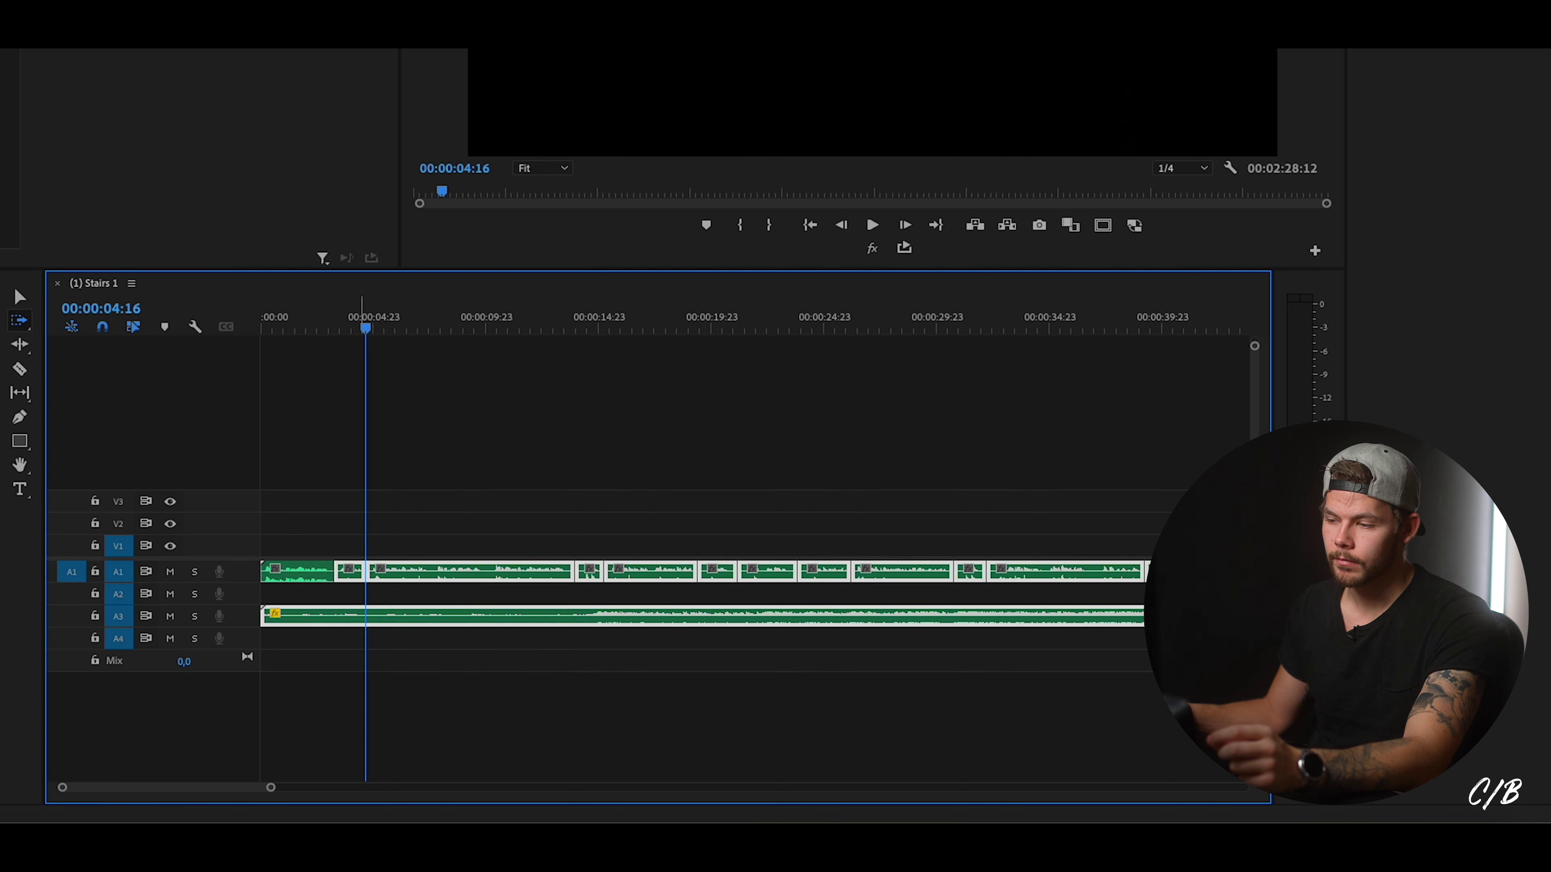
pyautogui.moveTo(348, 573)
pyautogui.mouseDown()
pyautogui.moveTo(527, 565)
pyautogui.moveTo(351, 571)
pyautogui.mouseUp()
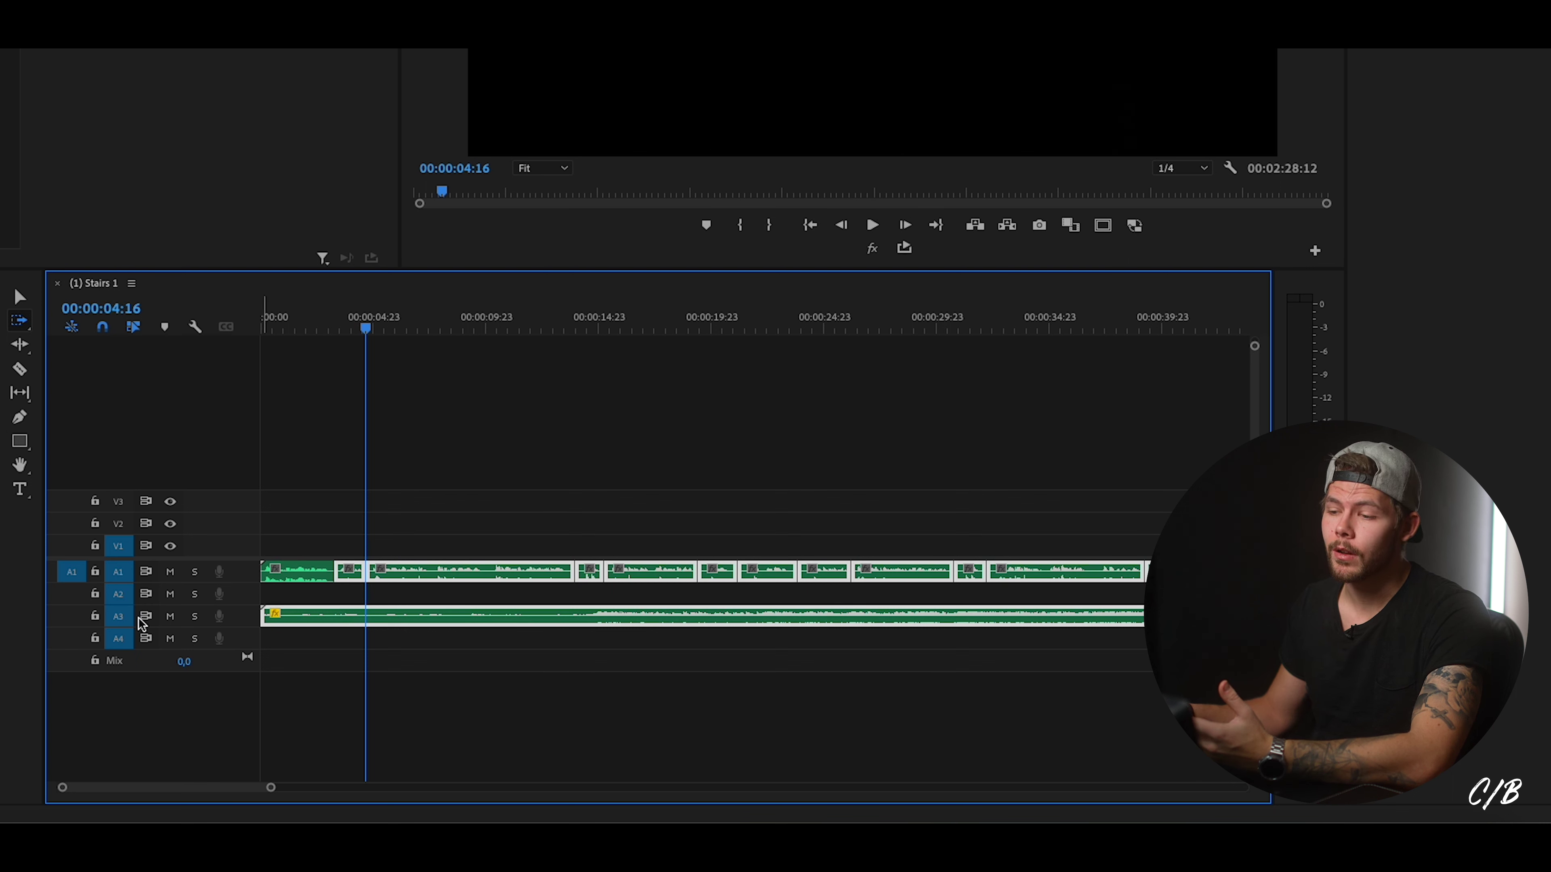
pyautogui.click(95, 616)
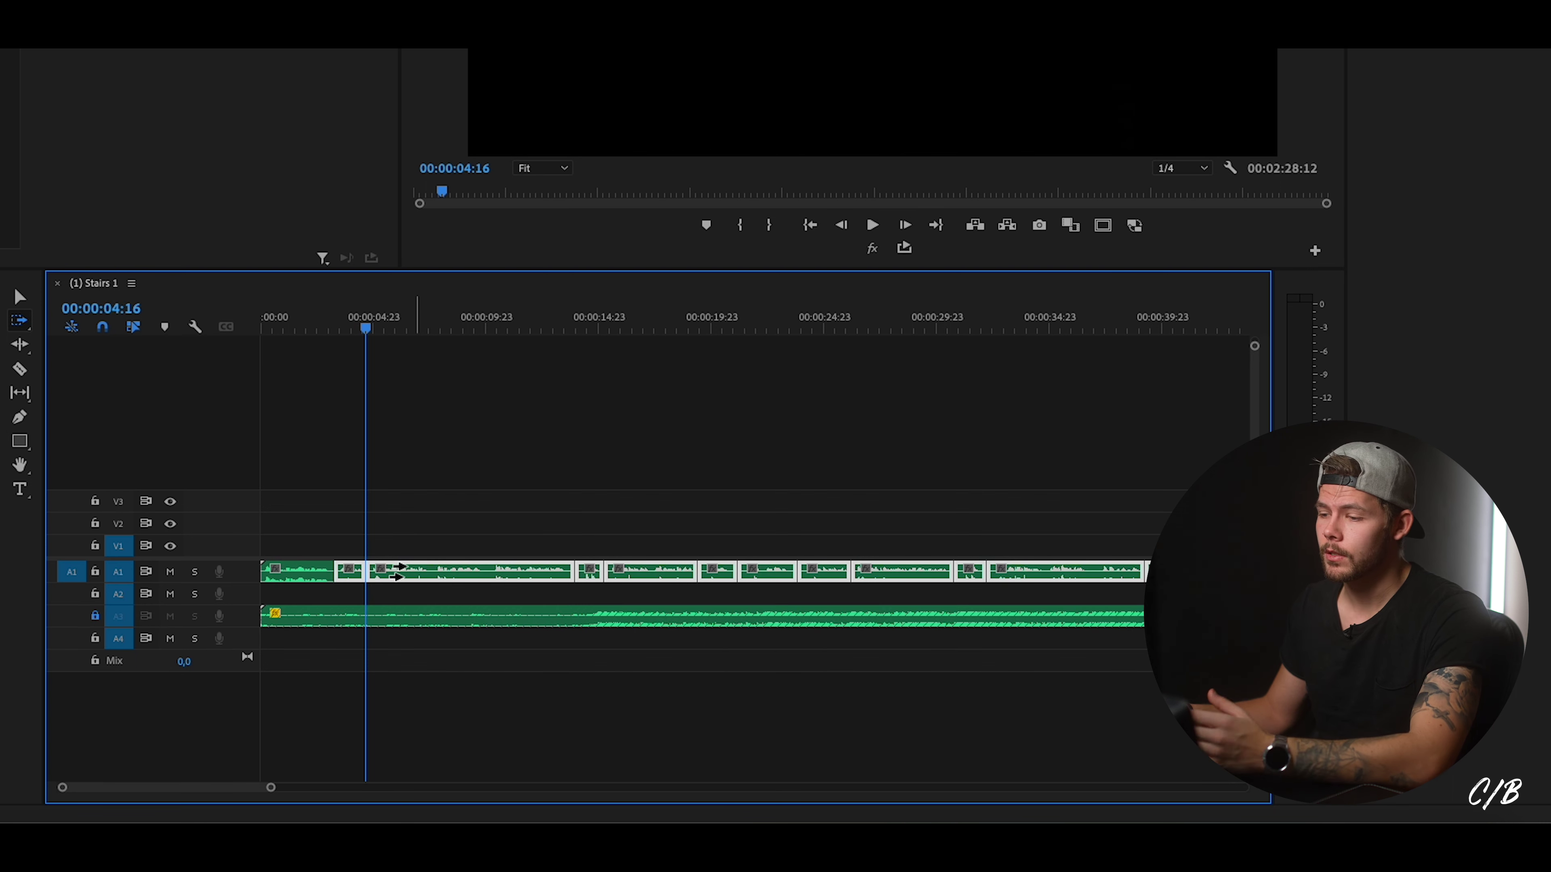
pyautogui.moveTo(394, 574)
pyautogui.mouseDown()
pyautogui.moveTo(412, 565)
pyautogui.moveTo(333, 567)
pyautogui.moveTo(394, 555)
pyautogui.mouseUp()
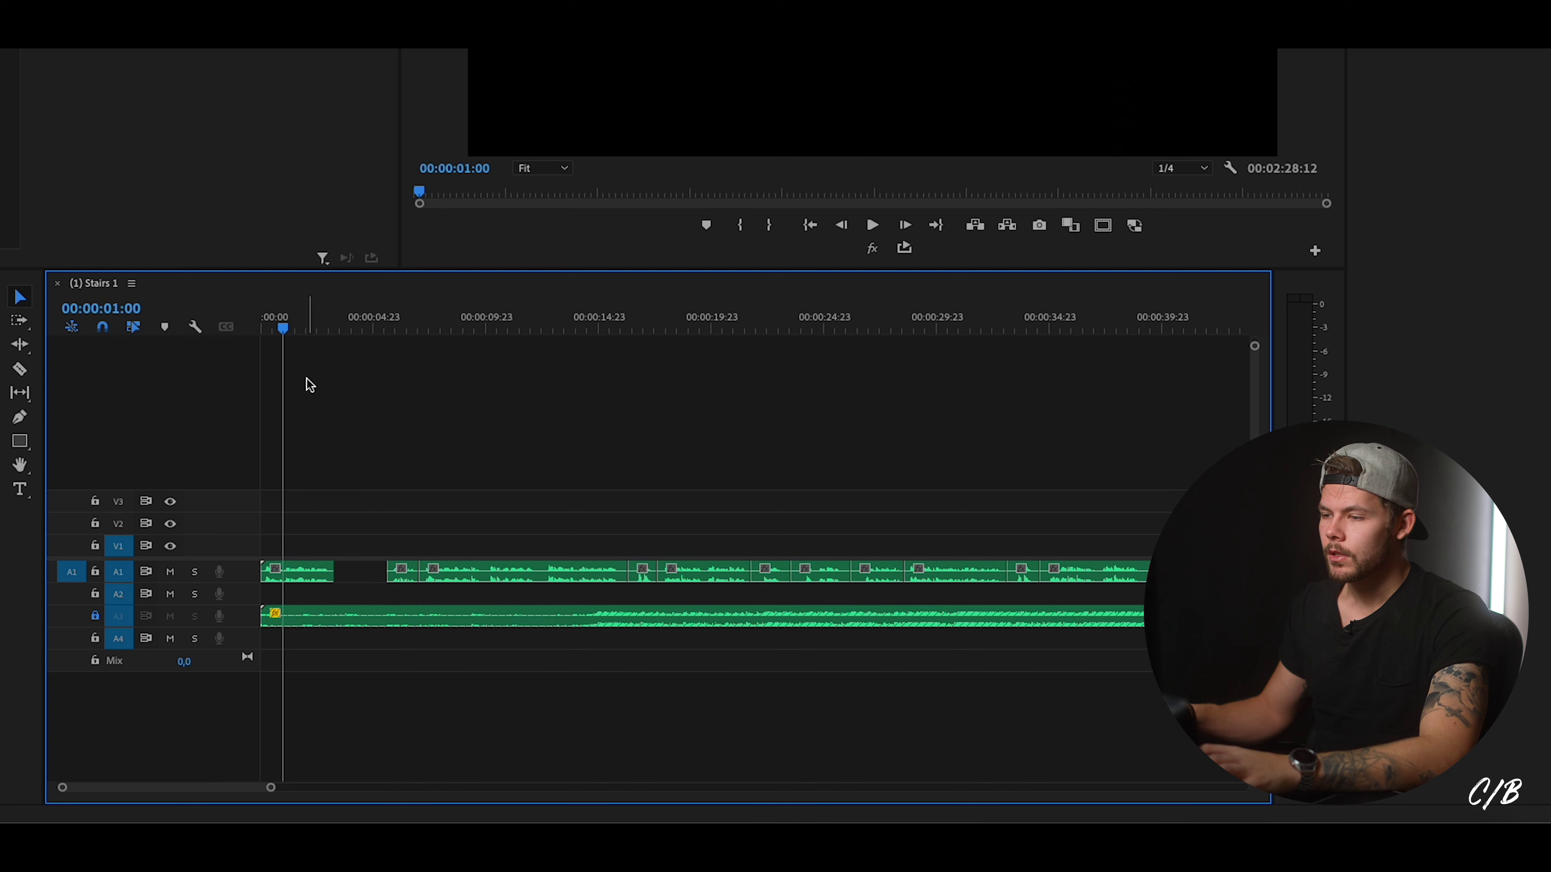
# Play the opening passage and move only the second voice-over clip earlier, to start at 00:00:04:04.
pyautogui.moveTo(283, 327); pyautogui.dragTo(232, 344)
pyautogui.press('space')
pyautogui.press('space')
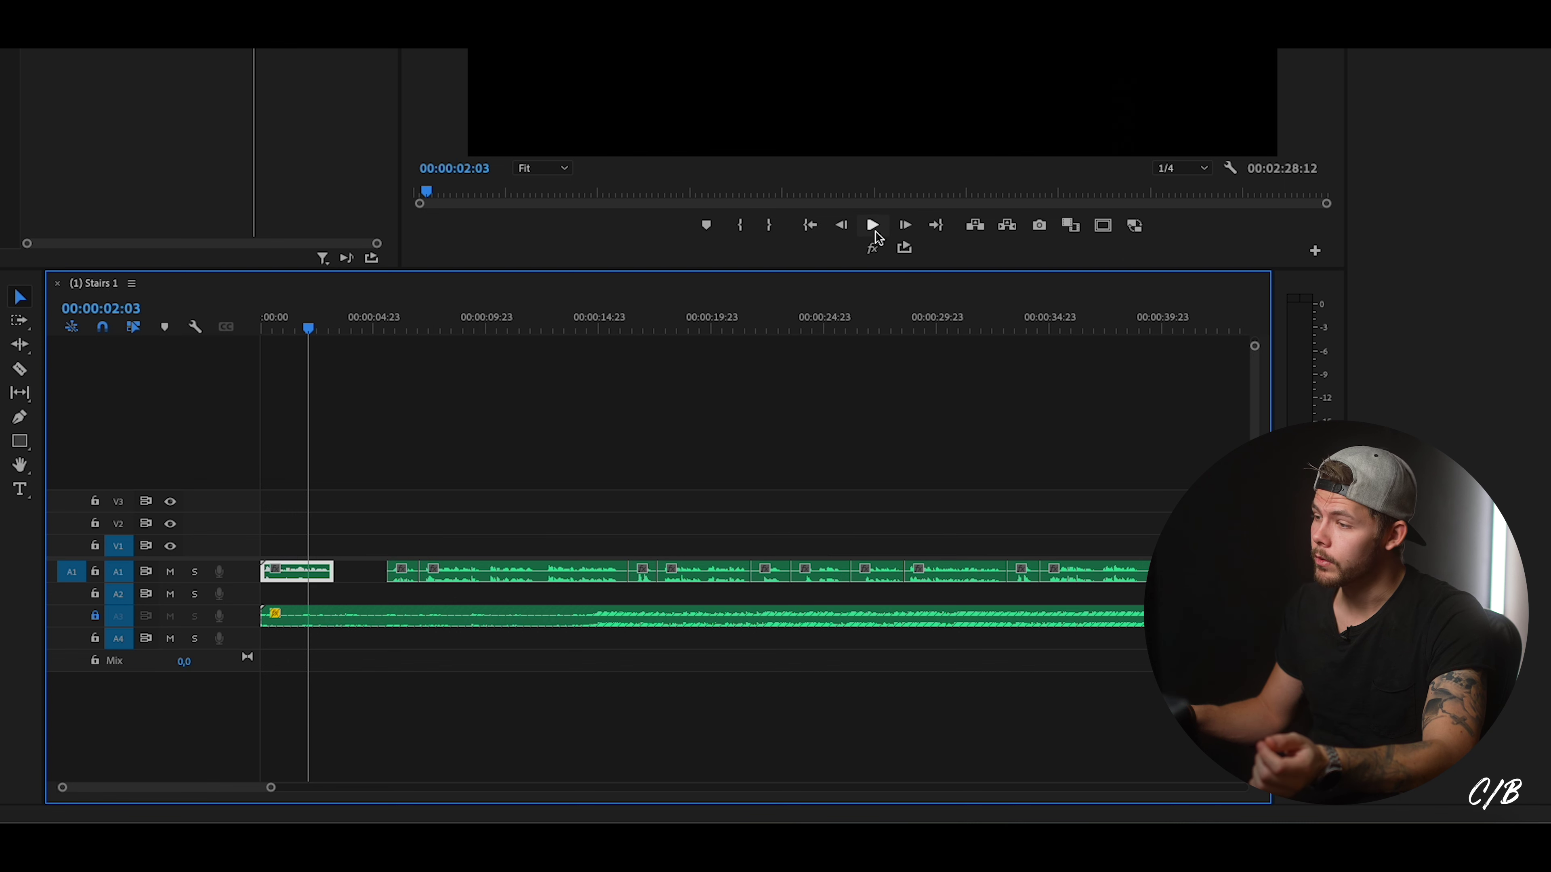
pyautogui.press('space')
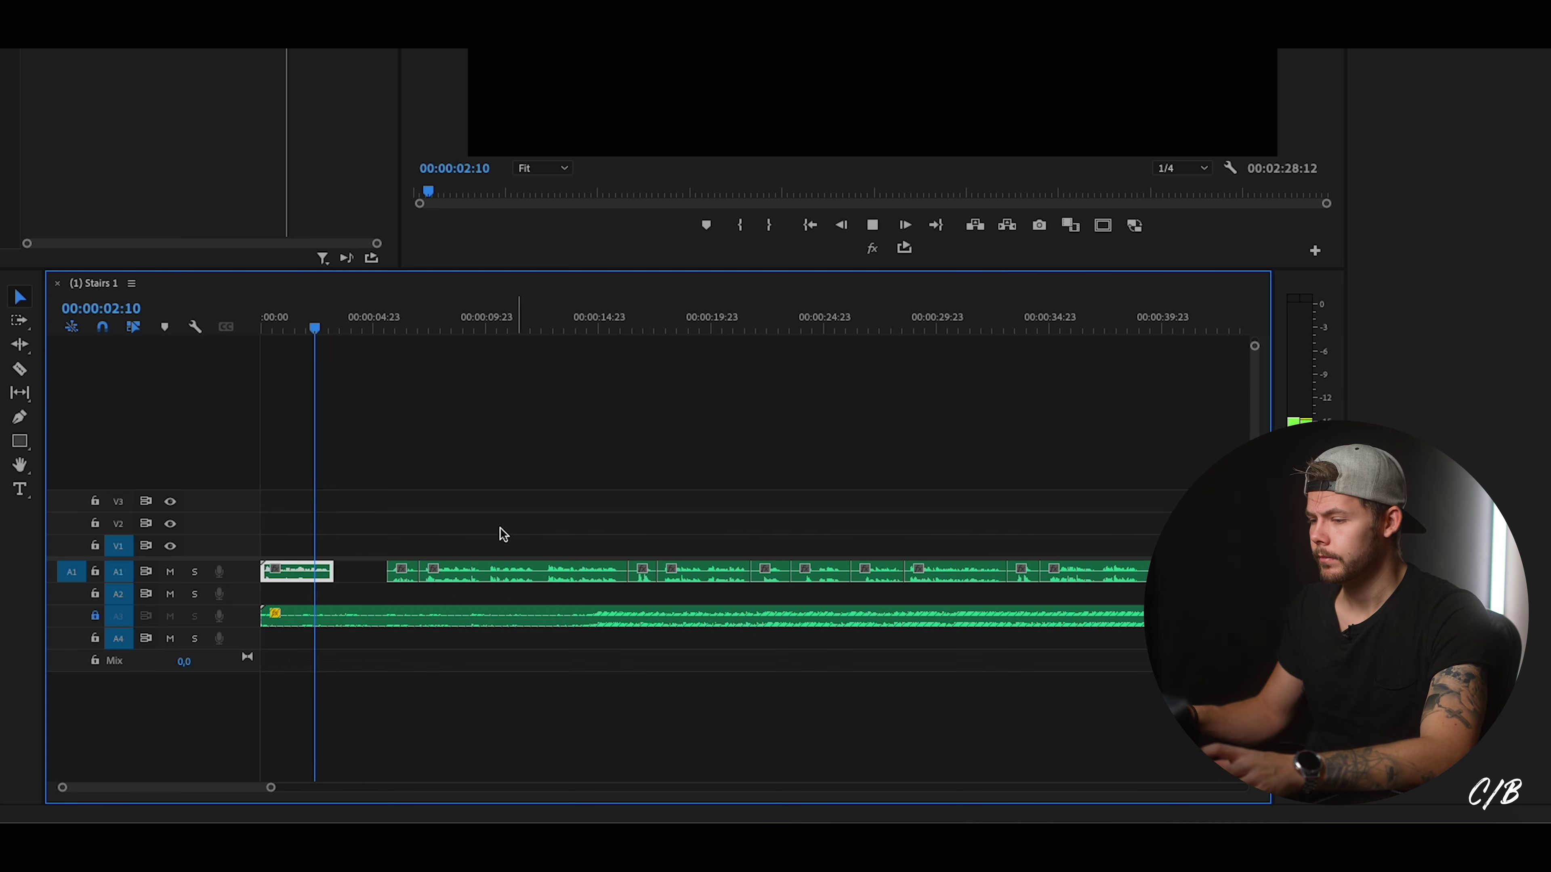
pyautogui.moveTo(398, 576); pyautogui.dragTo(366, 577)
# Play the opening again, turn snapping off and move the second voice-over clip 9 frames earlier.
pyautogui.press('Home')
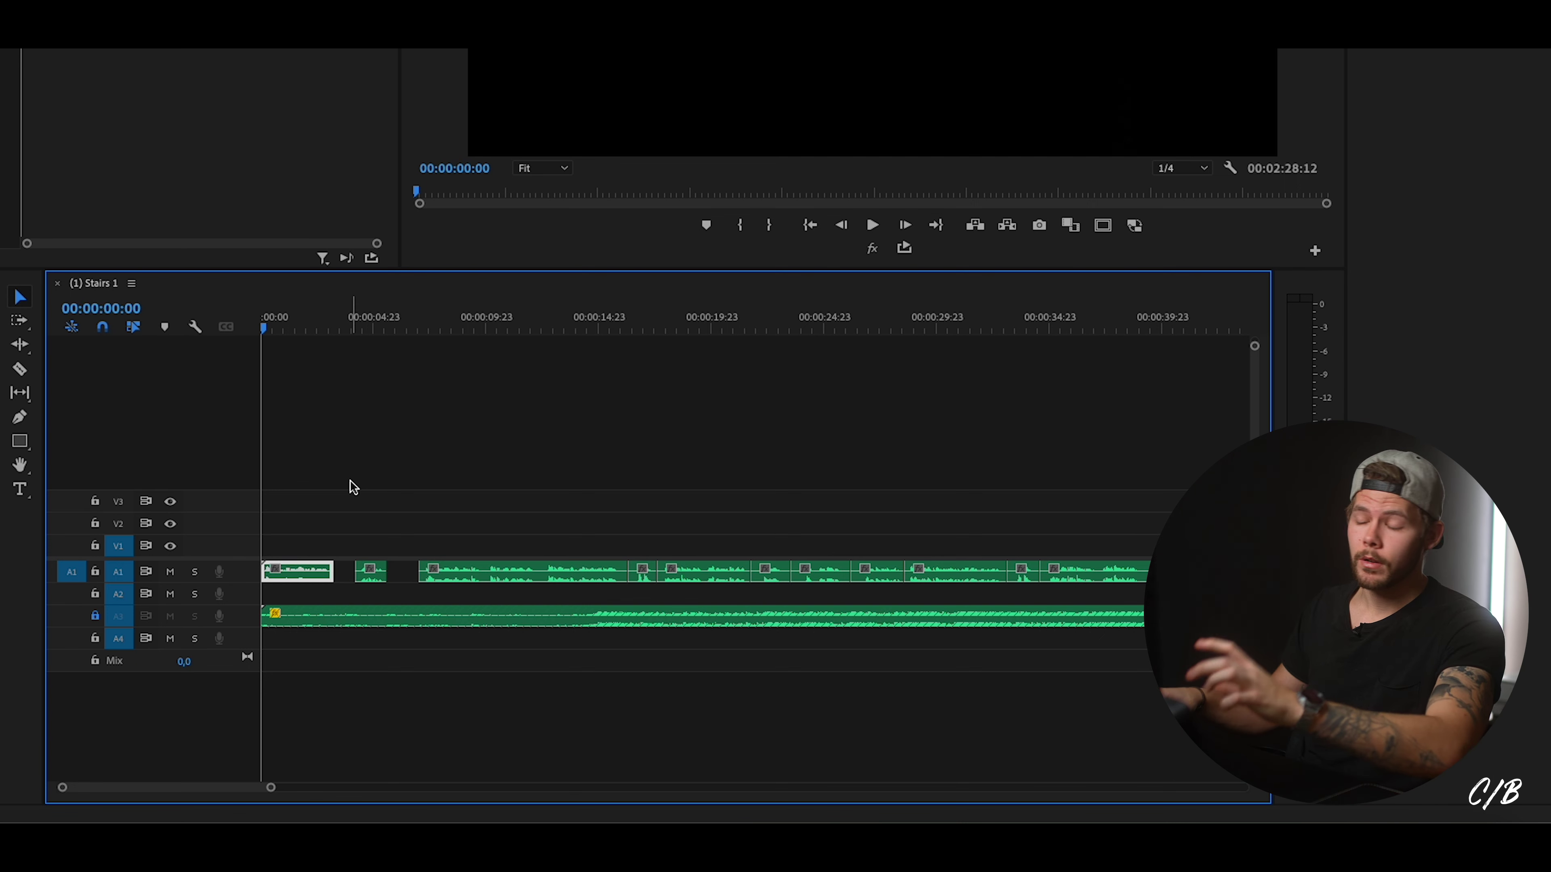
pyautogui.press('space')
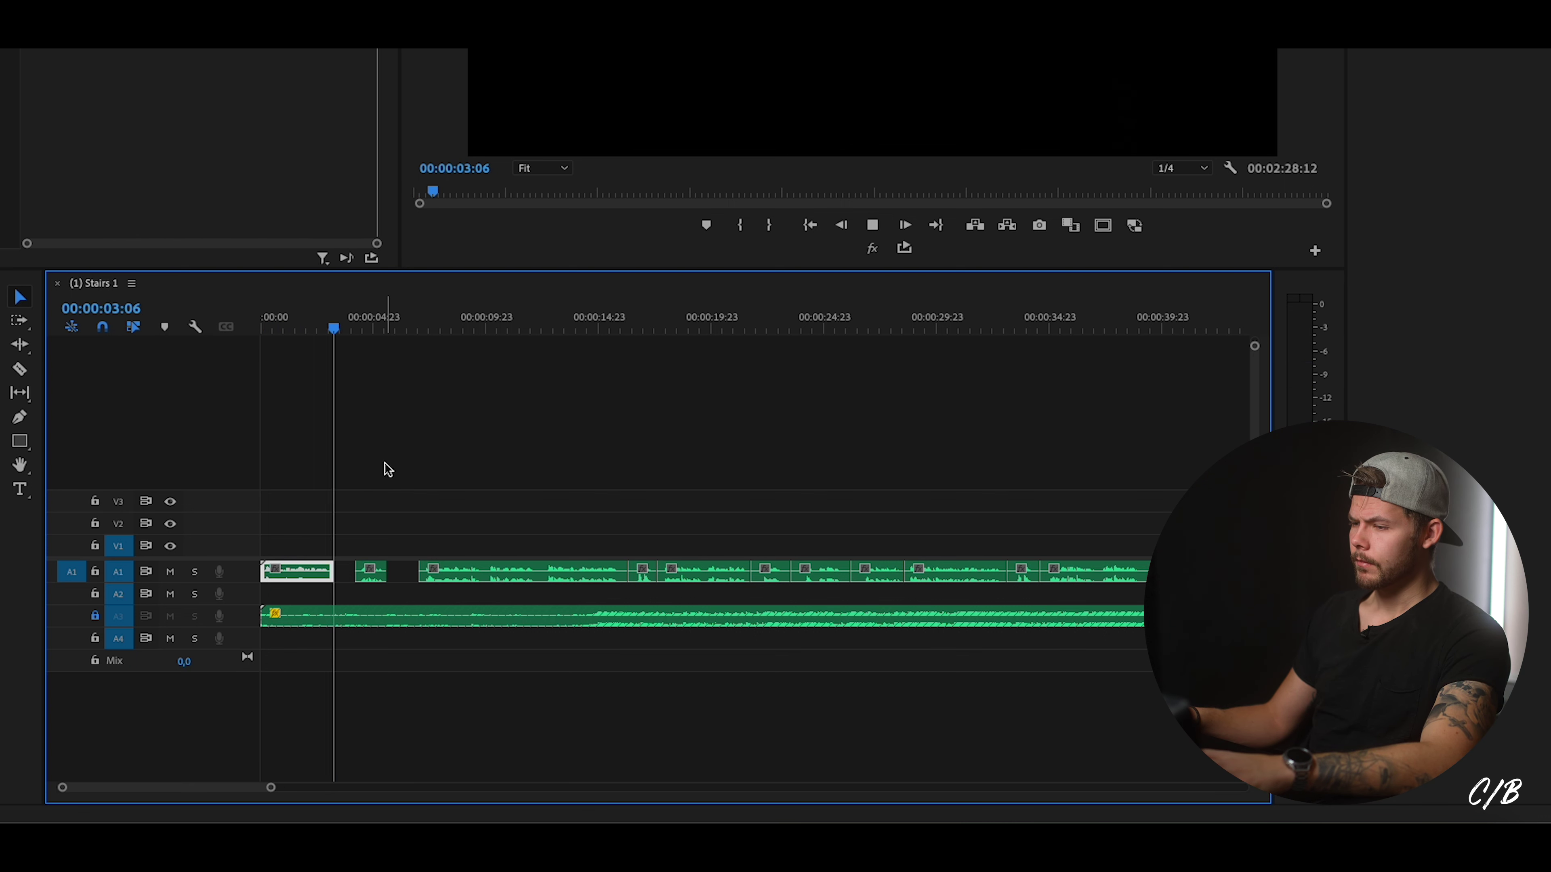
pyautogui.click(372, 575)
pyautogui.moveTo(357, 576); pyautogui.dragTo(359, 578)
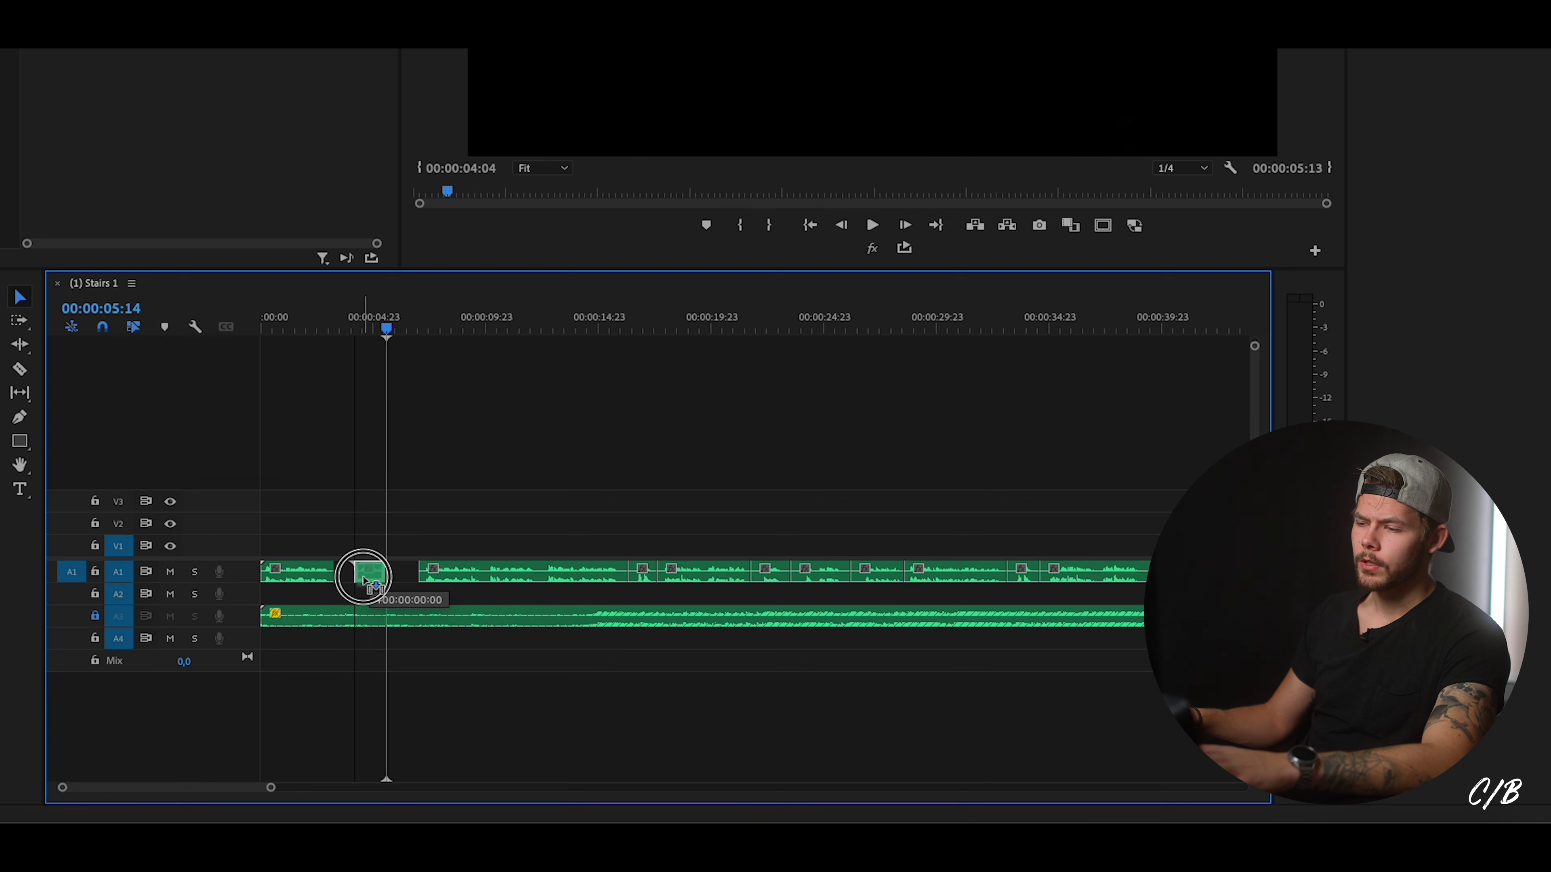
pyautogui.moveTo(377, 580)
pyautogui.mouseDown()
pyautogui.moveTo(357, 578)
pyautogui.moveTo(371, 579)
pyautogui.mouseUp()
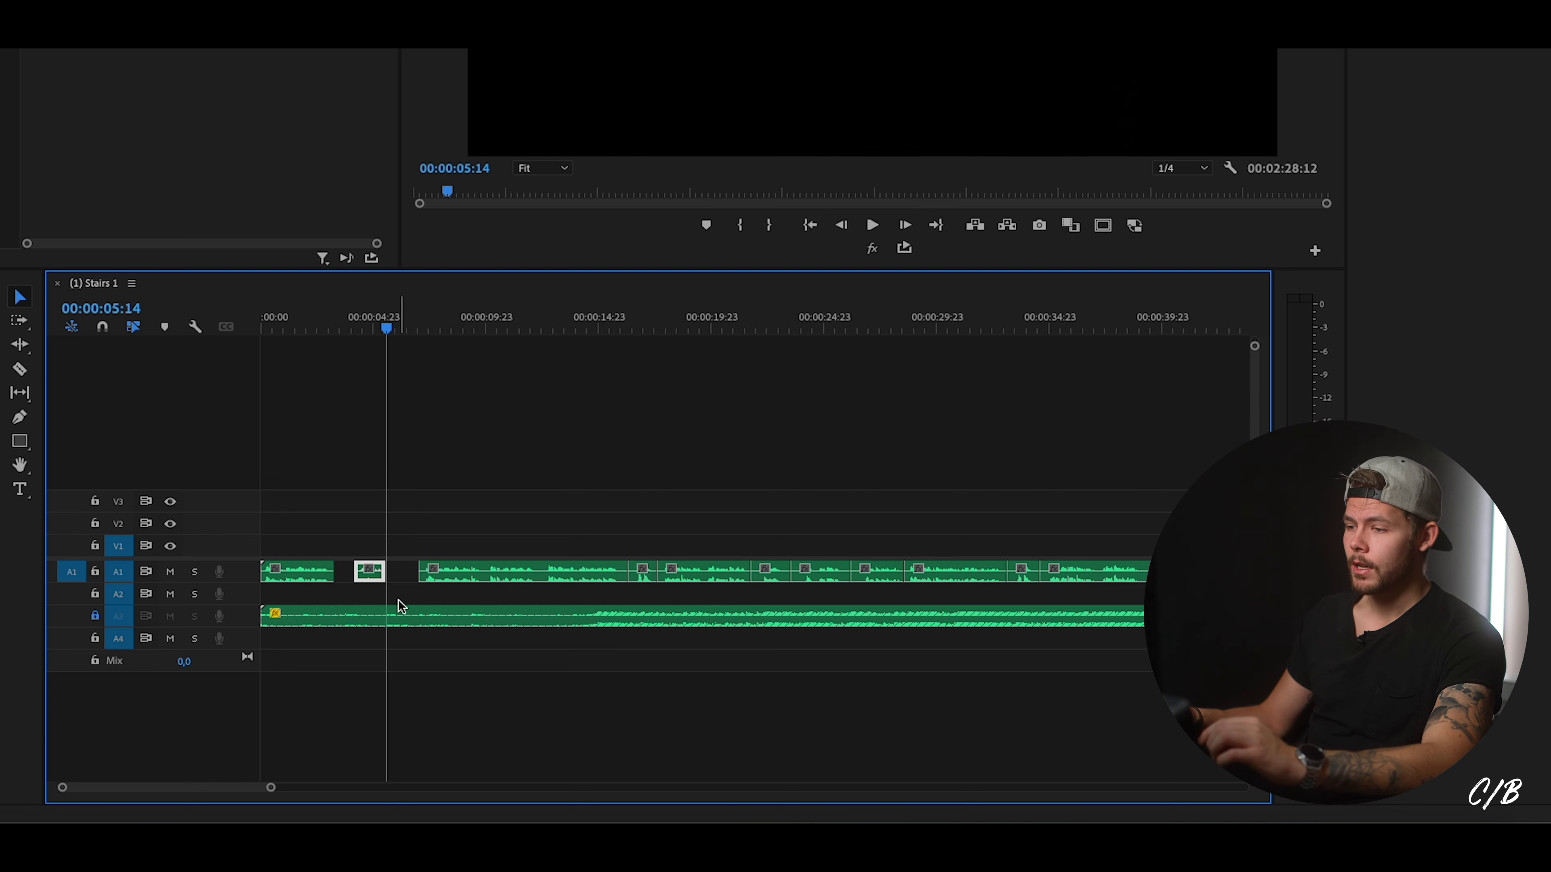
pyautogui.moveTo(369, 581)
pyautogui.mouseDown()
pyautogui.moveTo(390, 584)
pyautogui.moveTo(368, 577)
pyautogui.mouseUp()
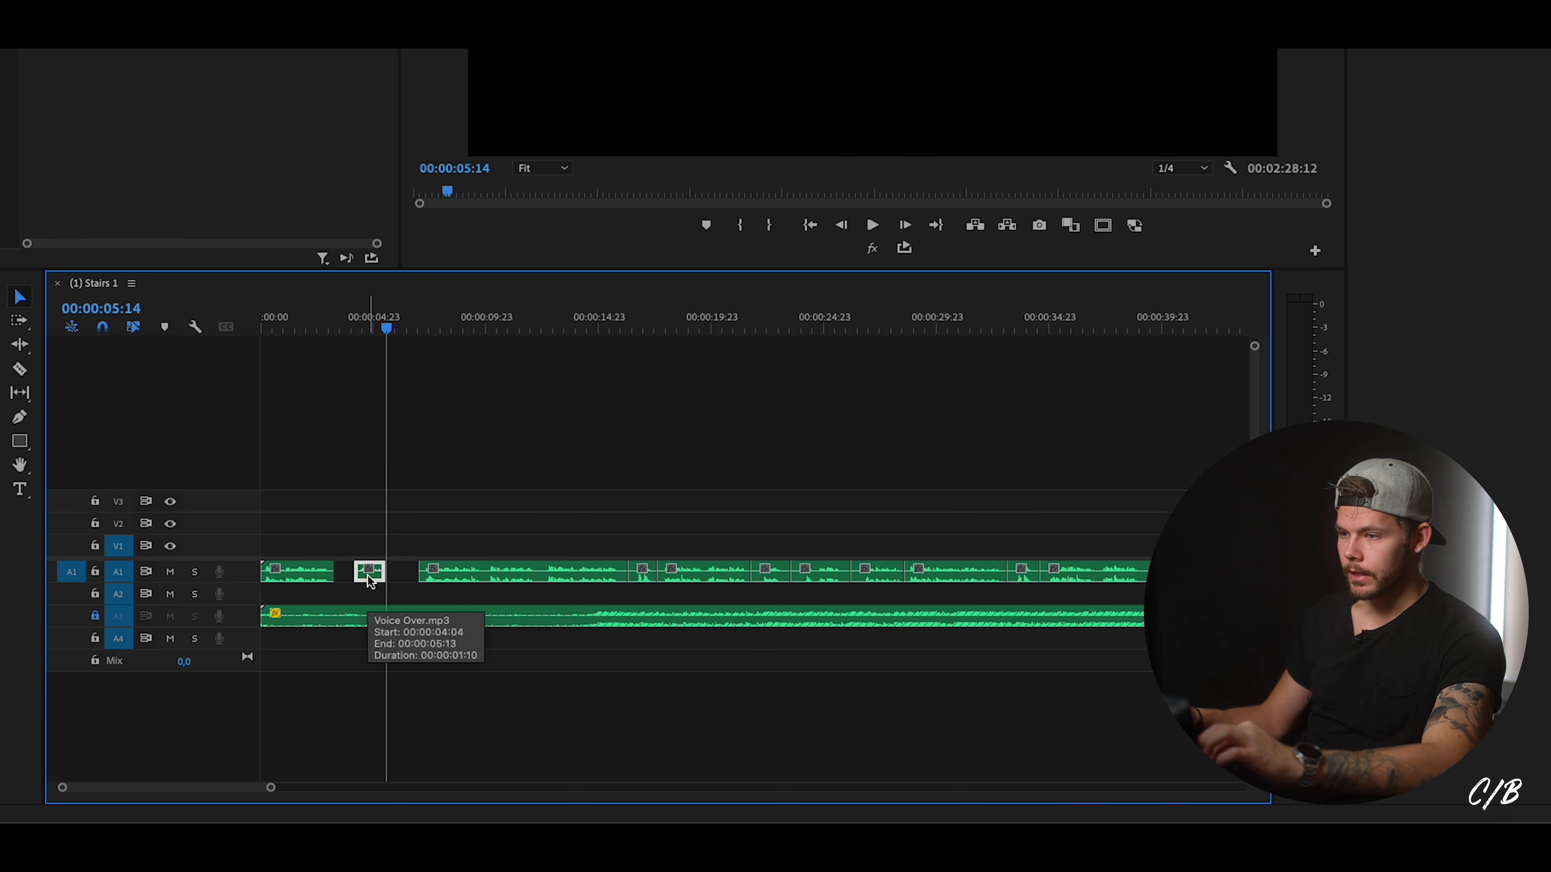
pyautogui.moveTo(374, 575); pyautogui.dragTo(370, 575)
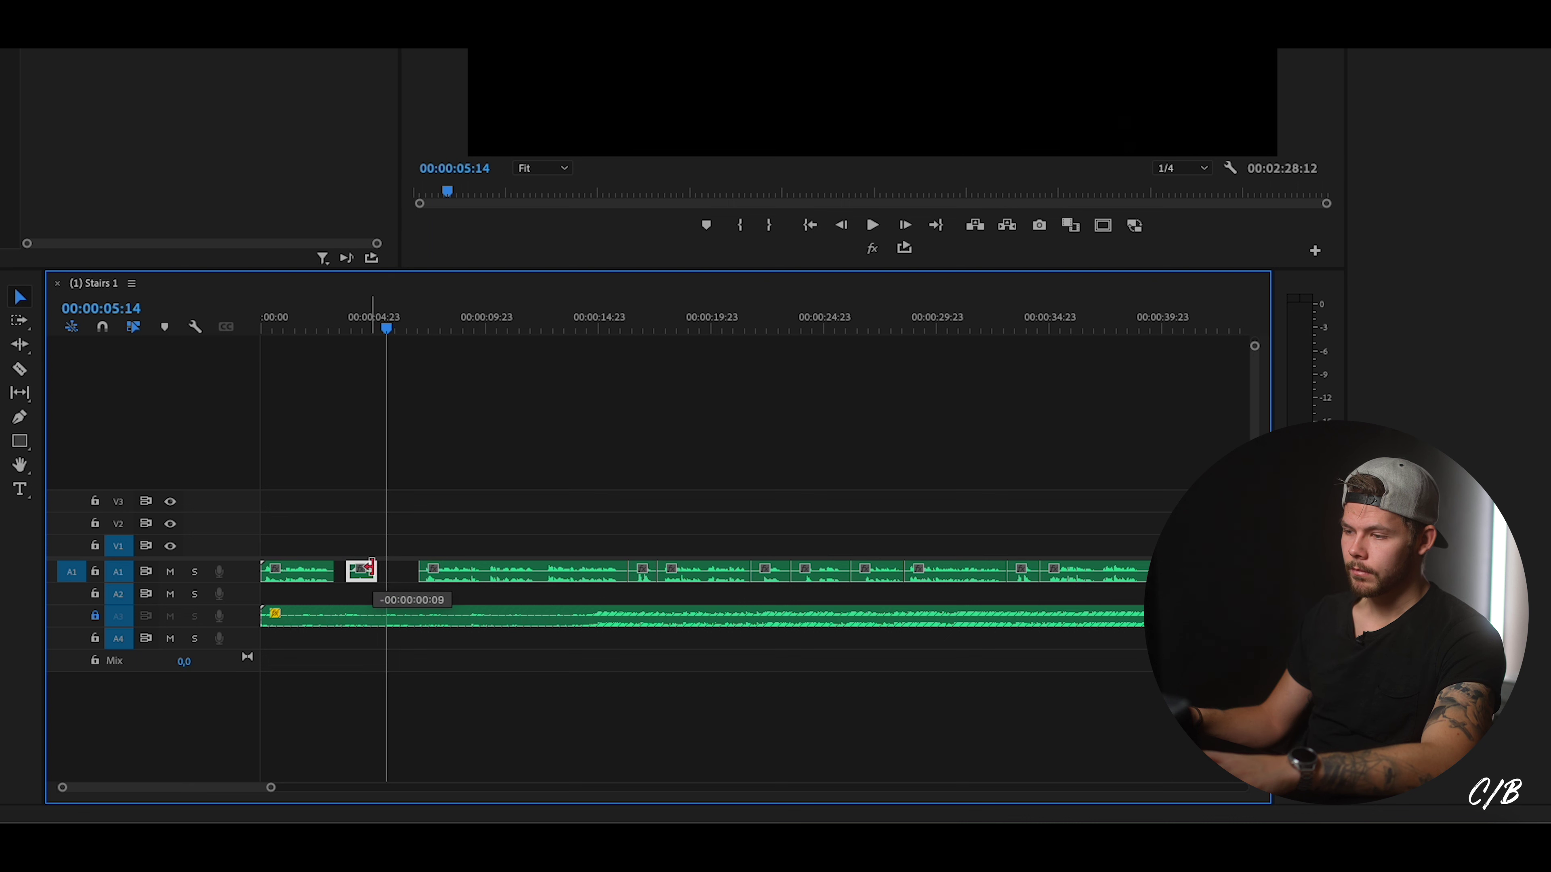
# Play the sequence from its start and replay the pause after the second voice-over clip up to 00:00:06:01.
pyautogui.press('Home')
pyautogui.press('space')
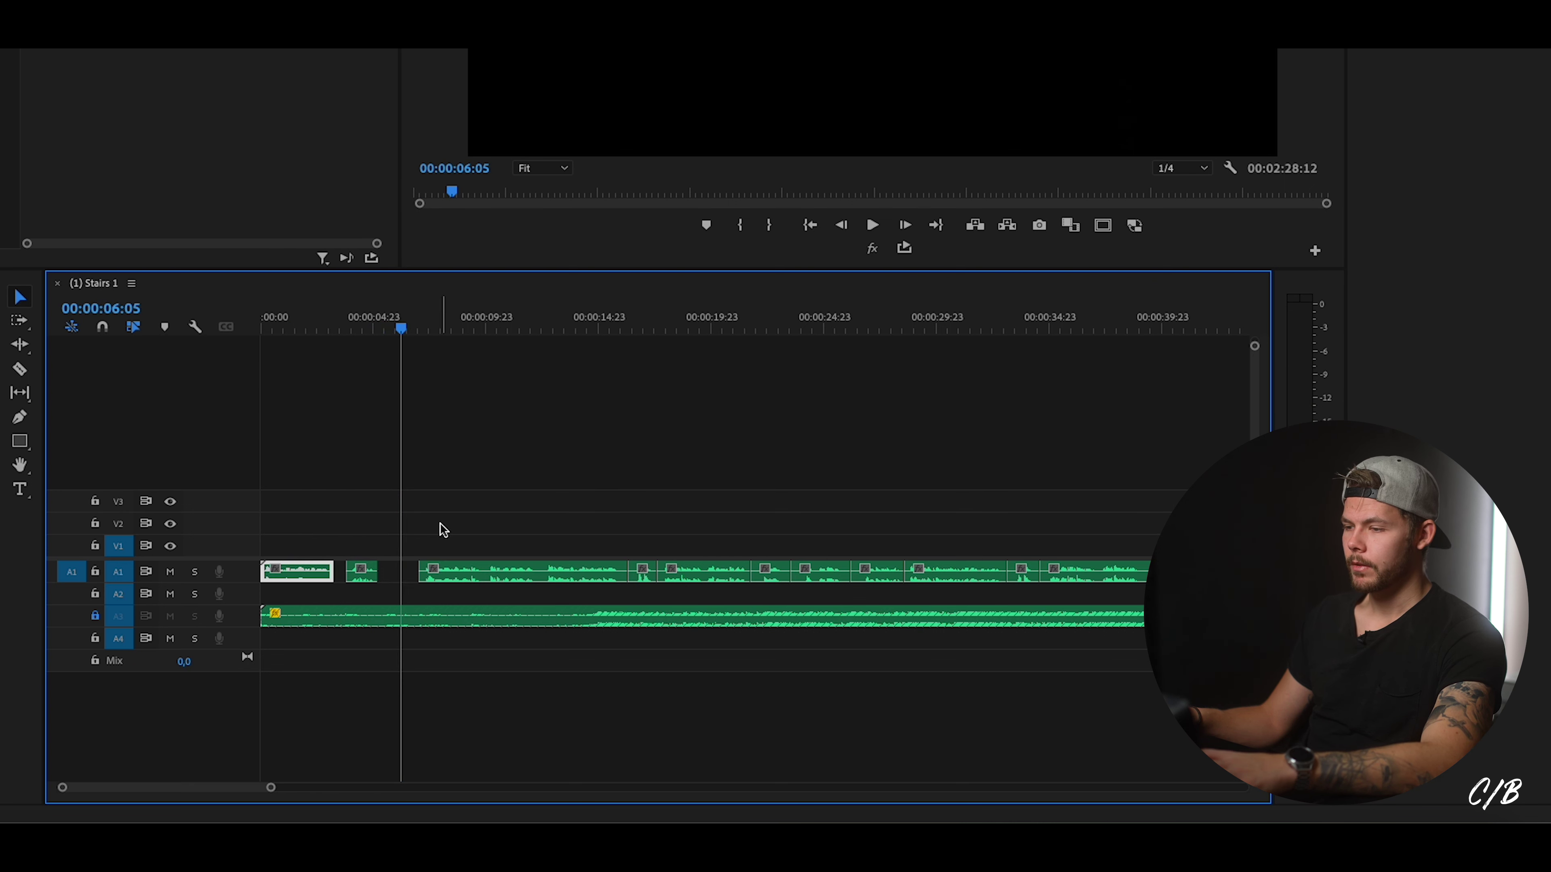
pyautogui.click(369, 330)
pyautogui.press('space')
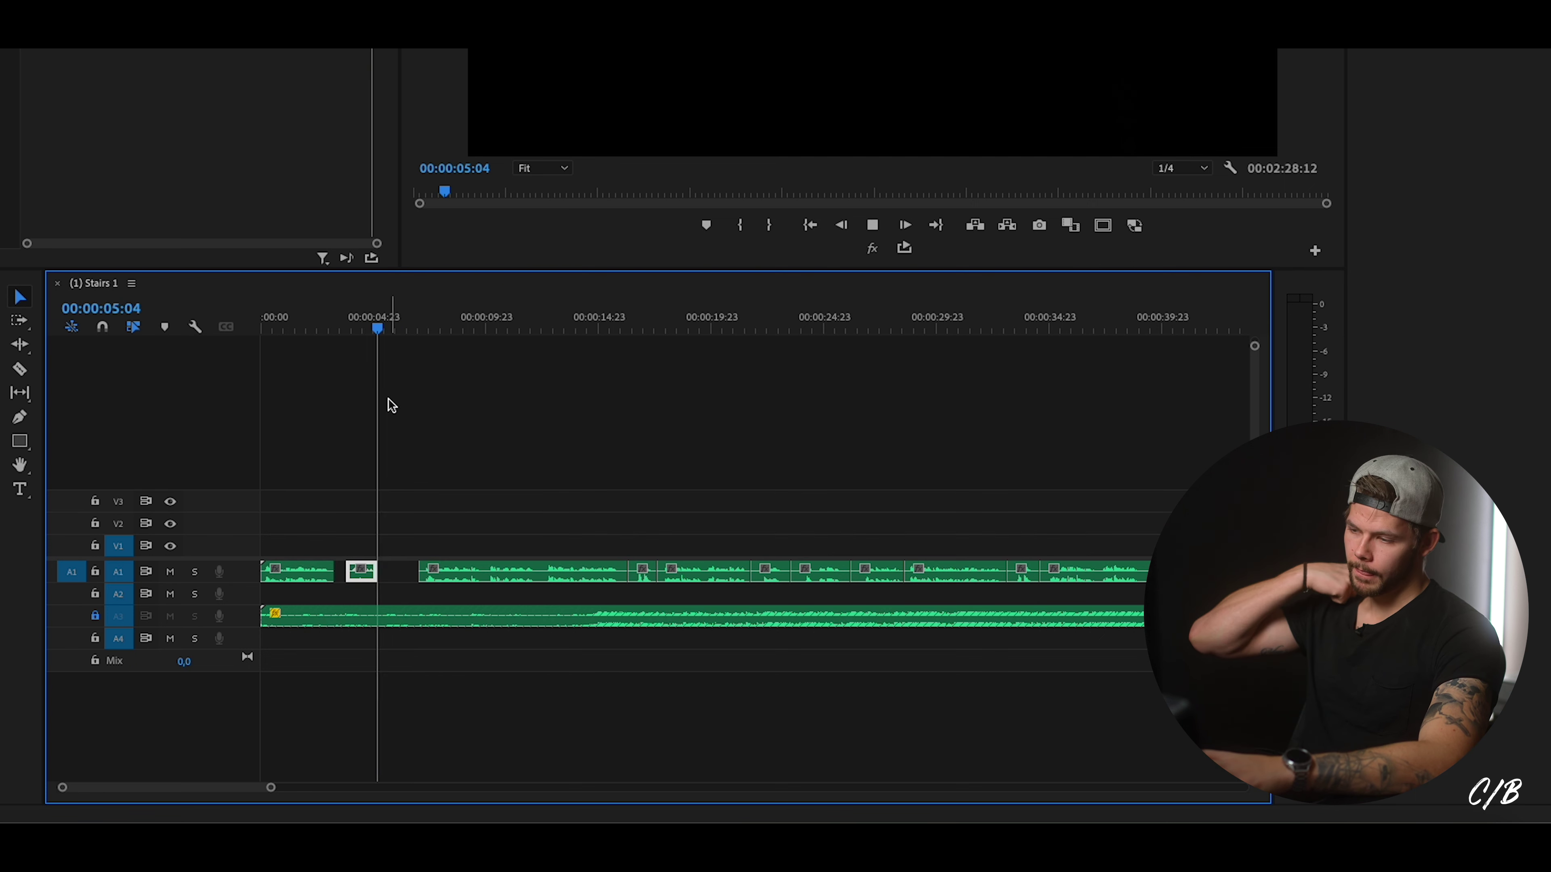
pyautogui.press('space')
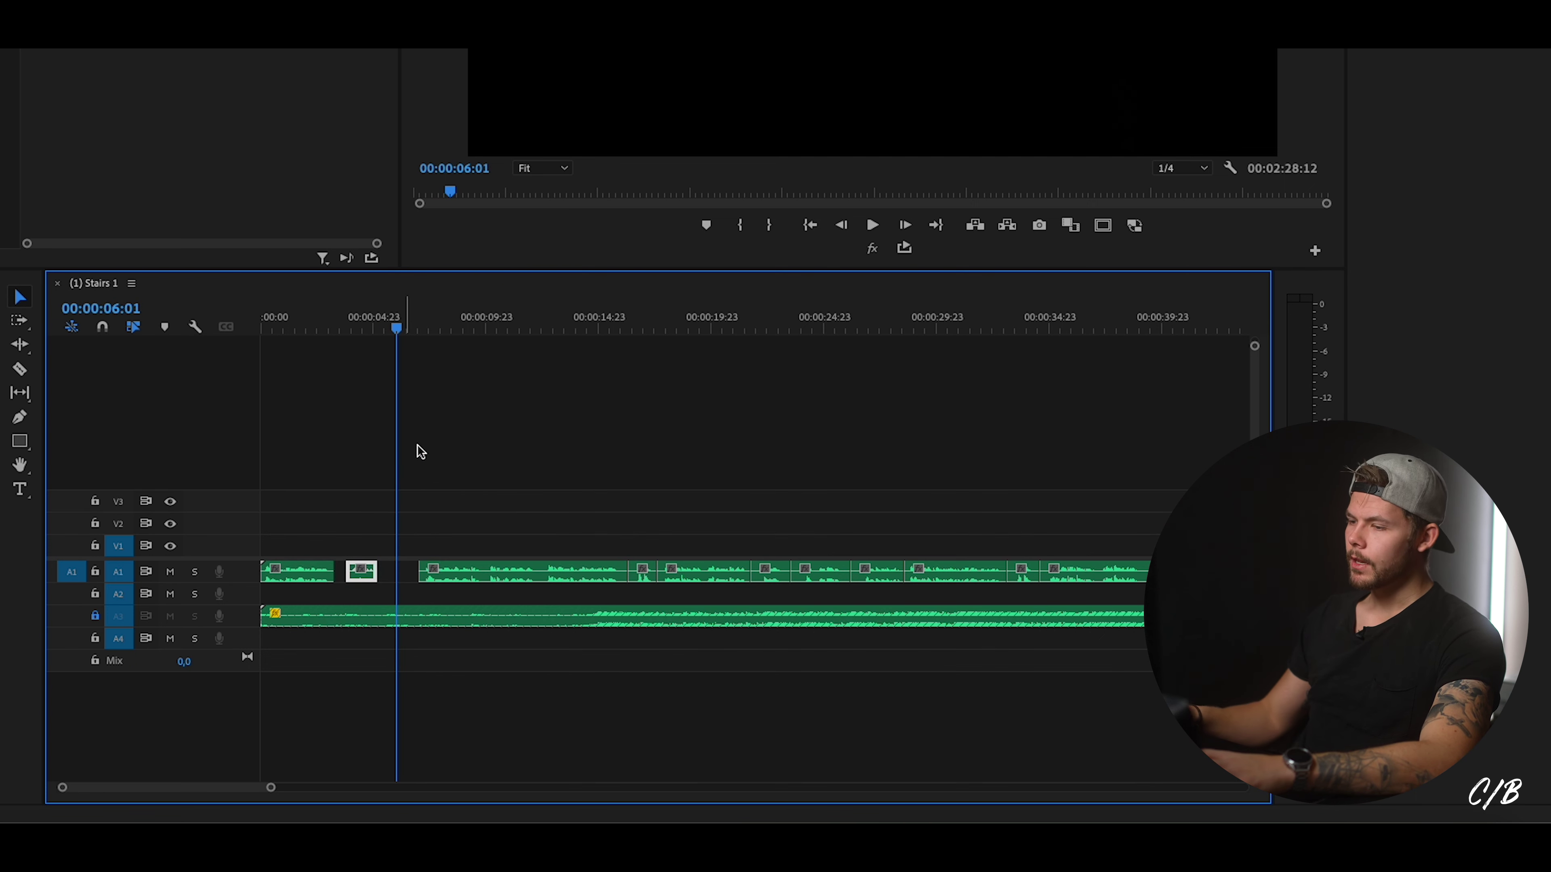
# Move only the third voice-over clip earlier, to start at about 00:00:05:12, playing the transition from the second clip between adjustments.
pyautogui.moveTo(475, 574); pyautogui.dragTo(455, 582)
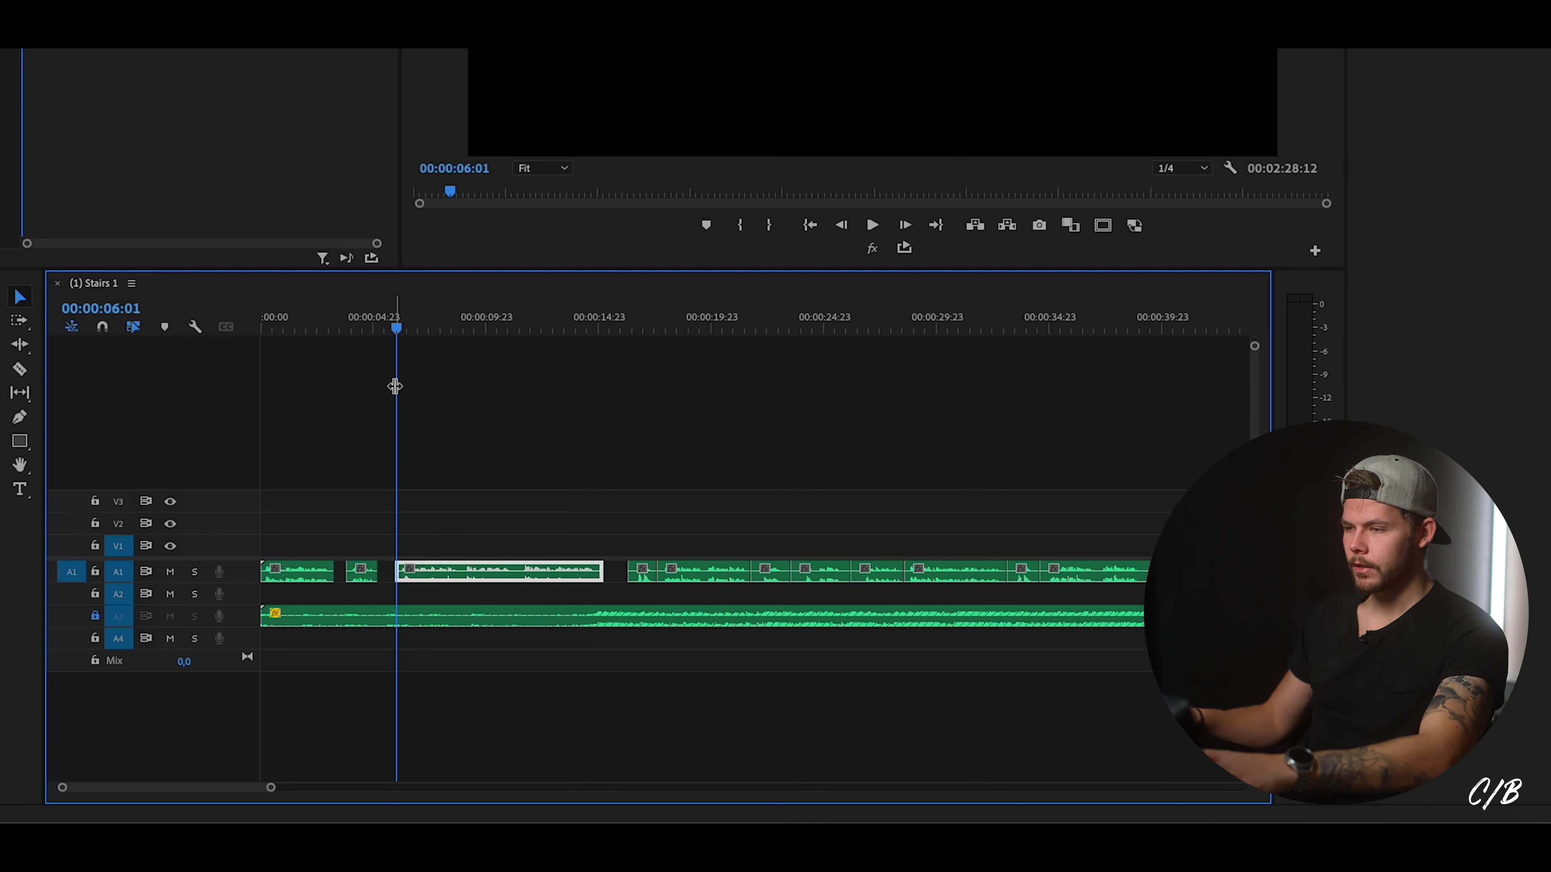
pyautogui.click(384, 314)
pyautogui.press('space')
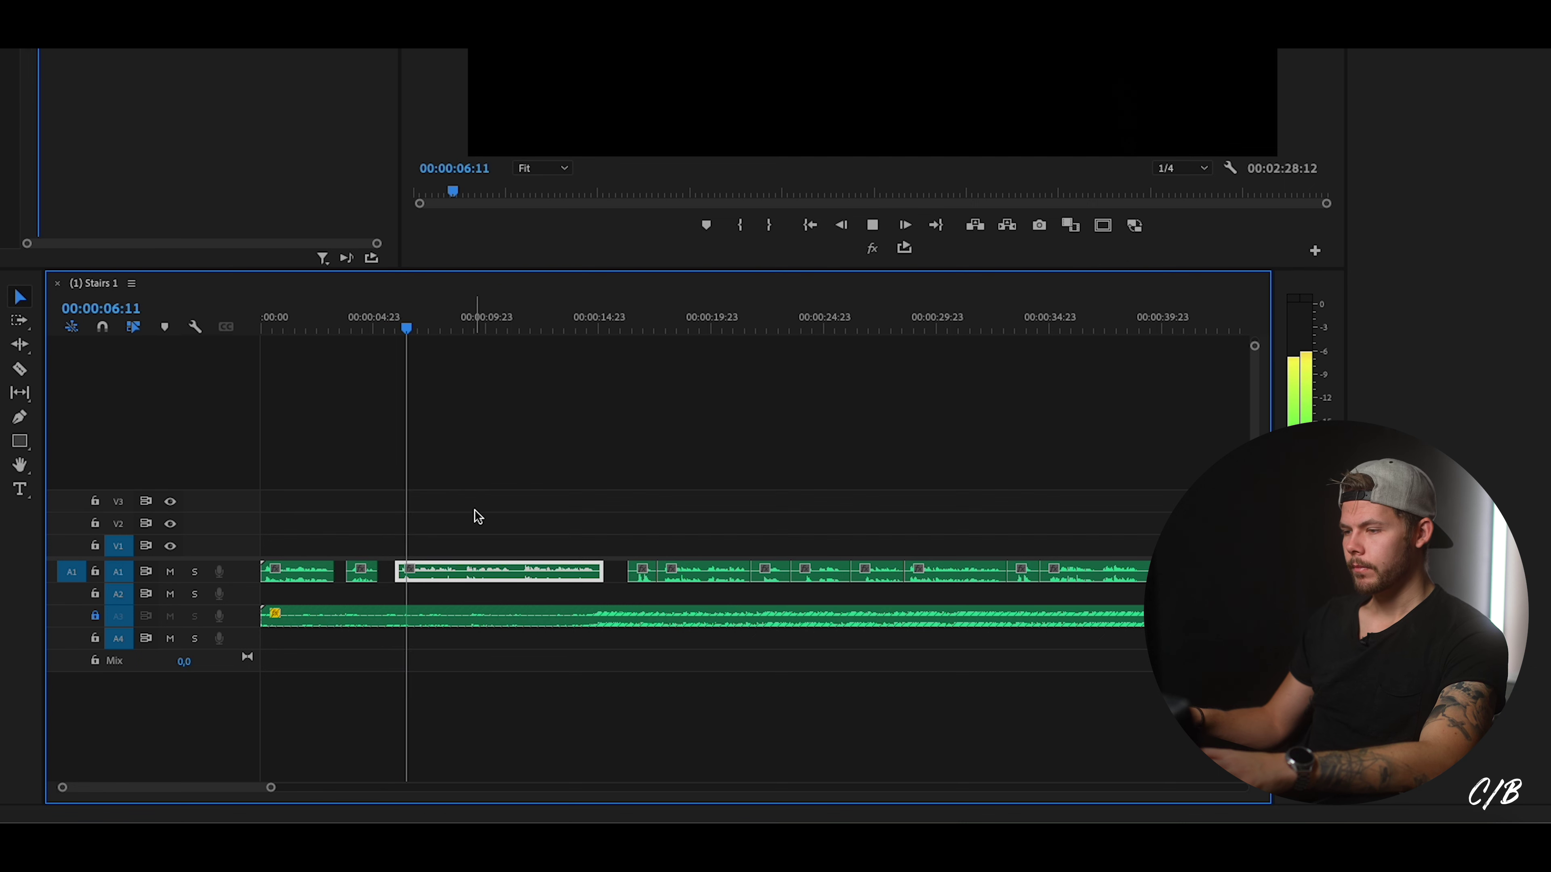
pyautogui.click(355, 320)
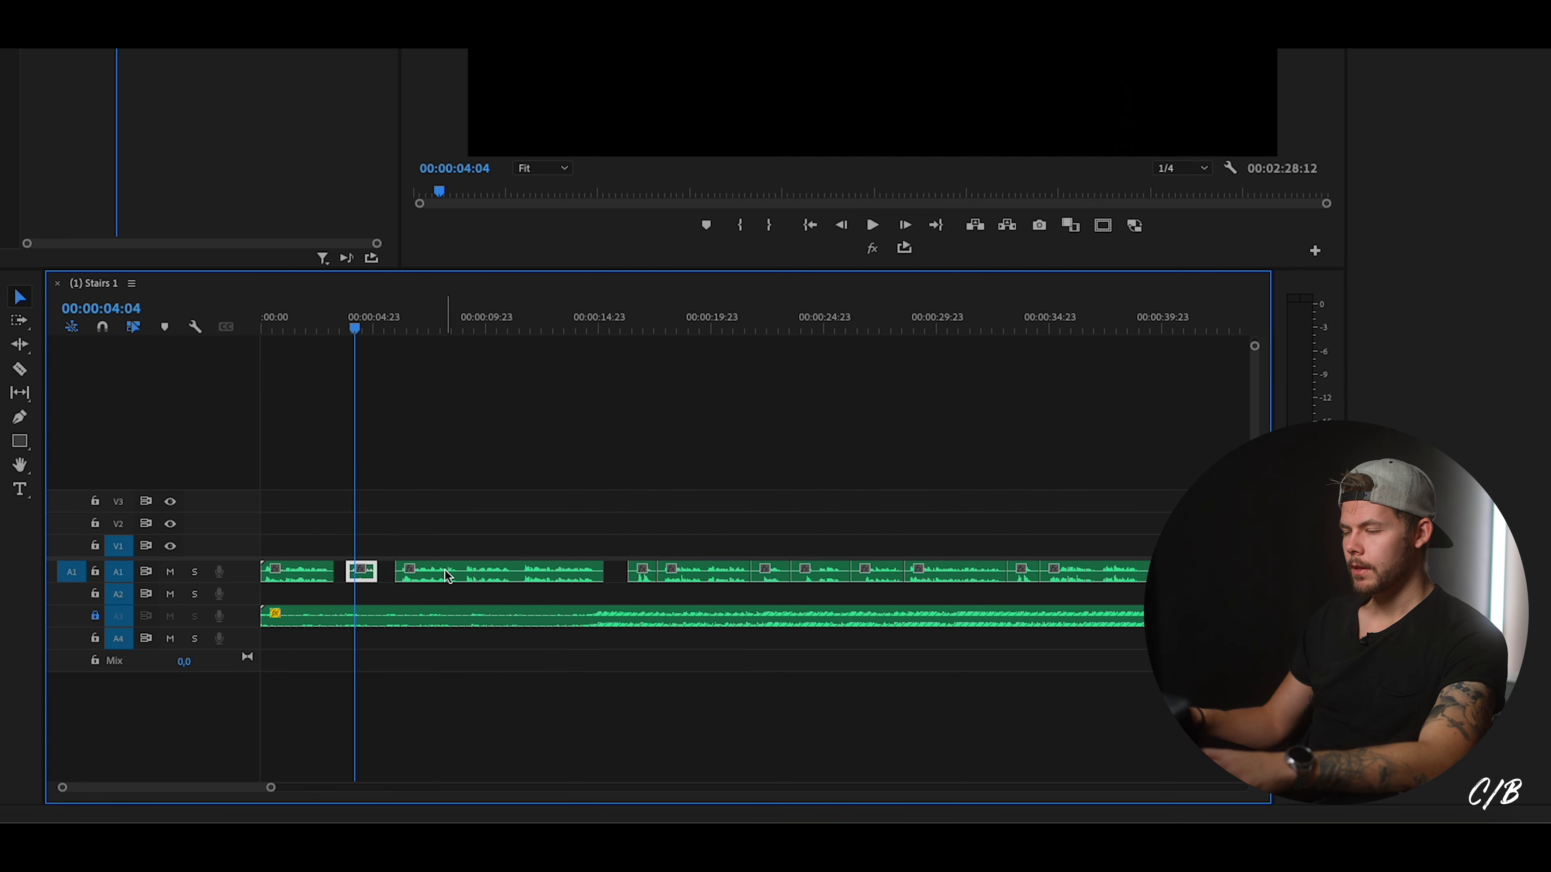
pyautogui.press('space')
pyautogui.moveTo(426, 571); pyautogui.dragTo(411, 575)
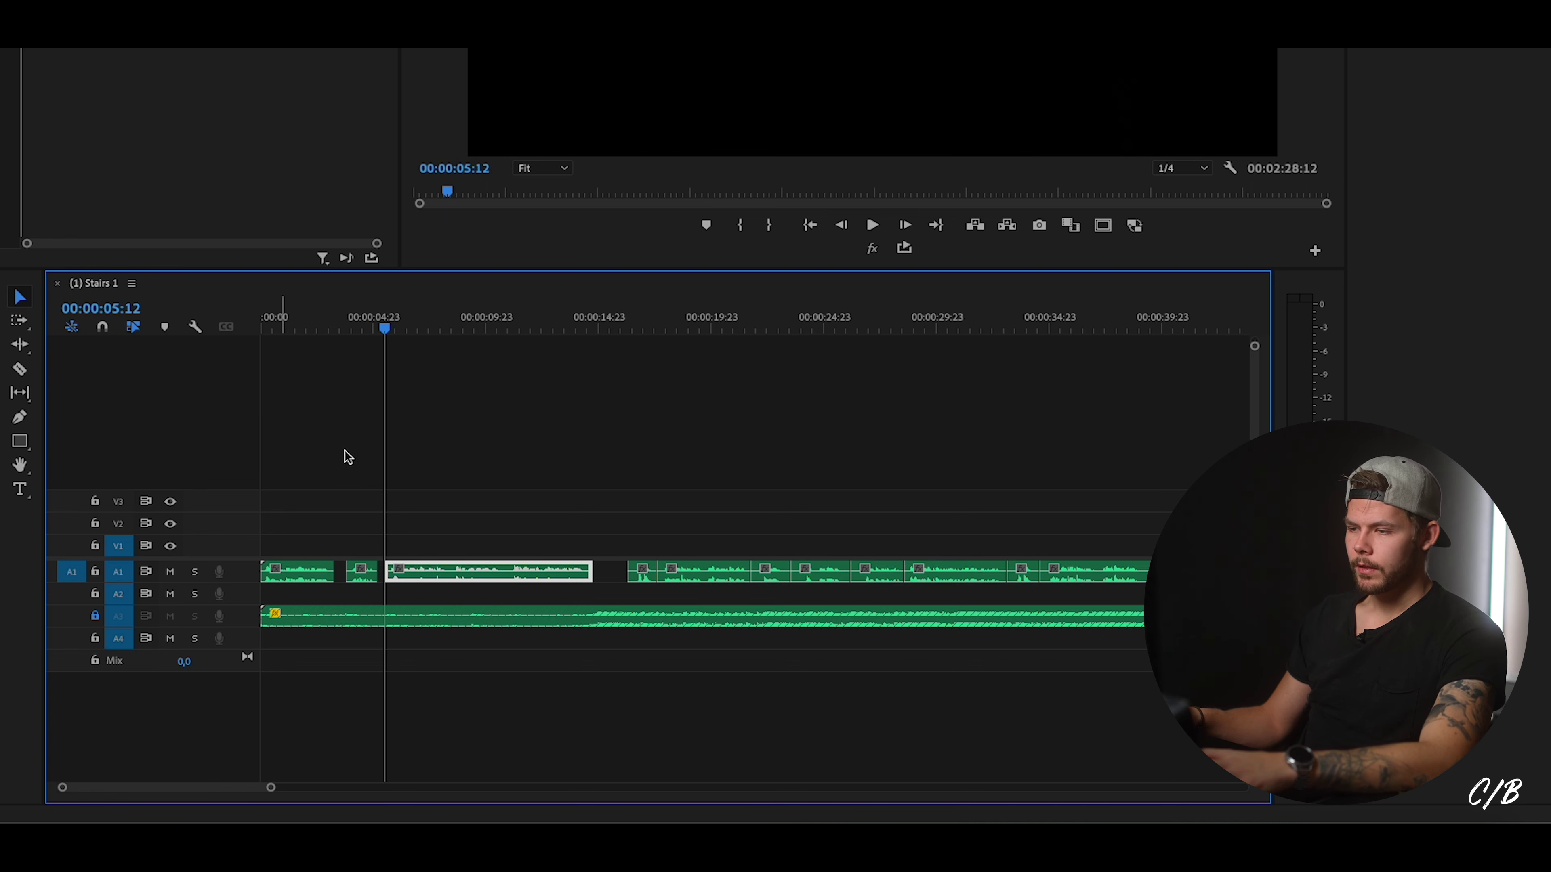
# Play through the third voice-over clip, then replay its ending and the following pause up to 00:00:15:19.
pyautogui.press('space')
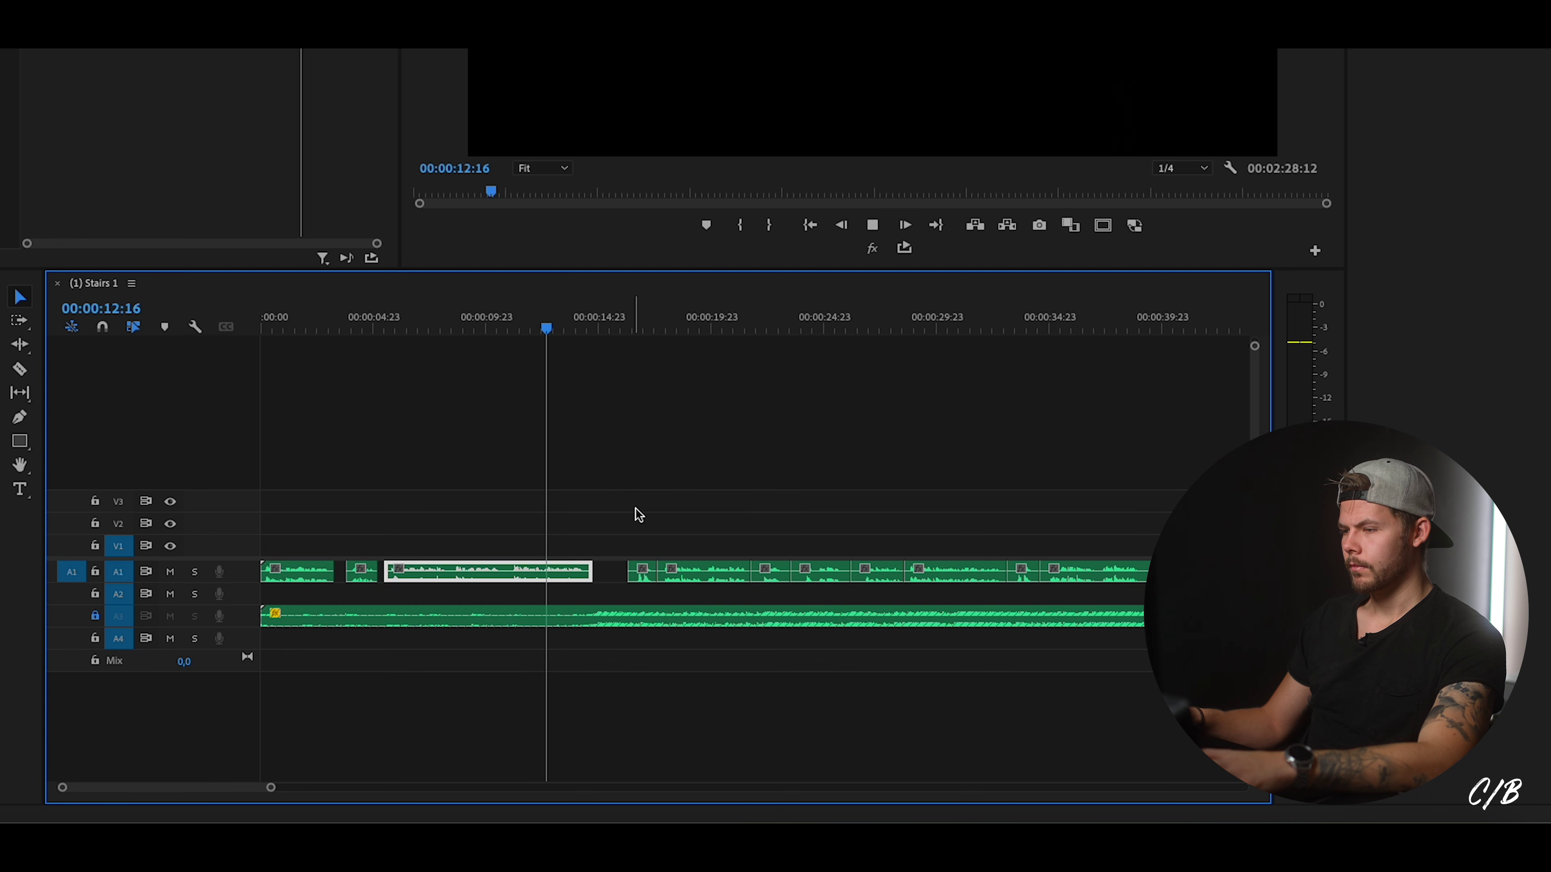
pyautogui.press('space')
pyautogui.moveTo(271, 788); pyautogui.dragTo(200, 788)
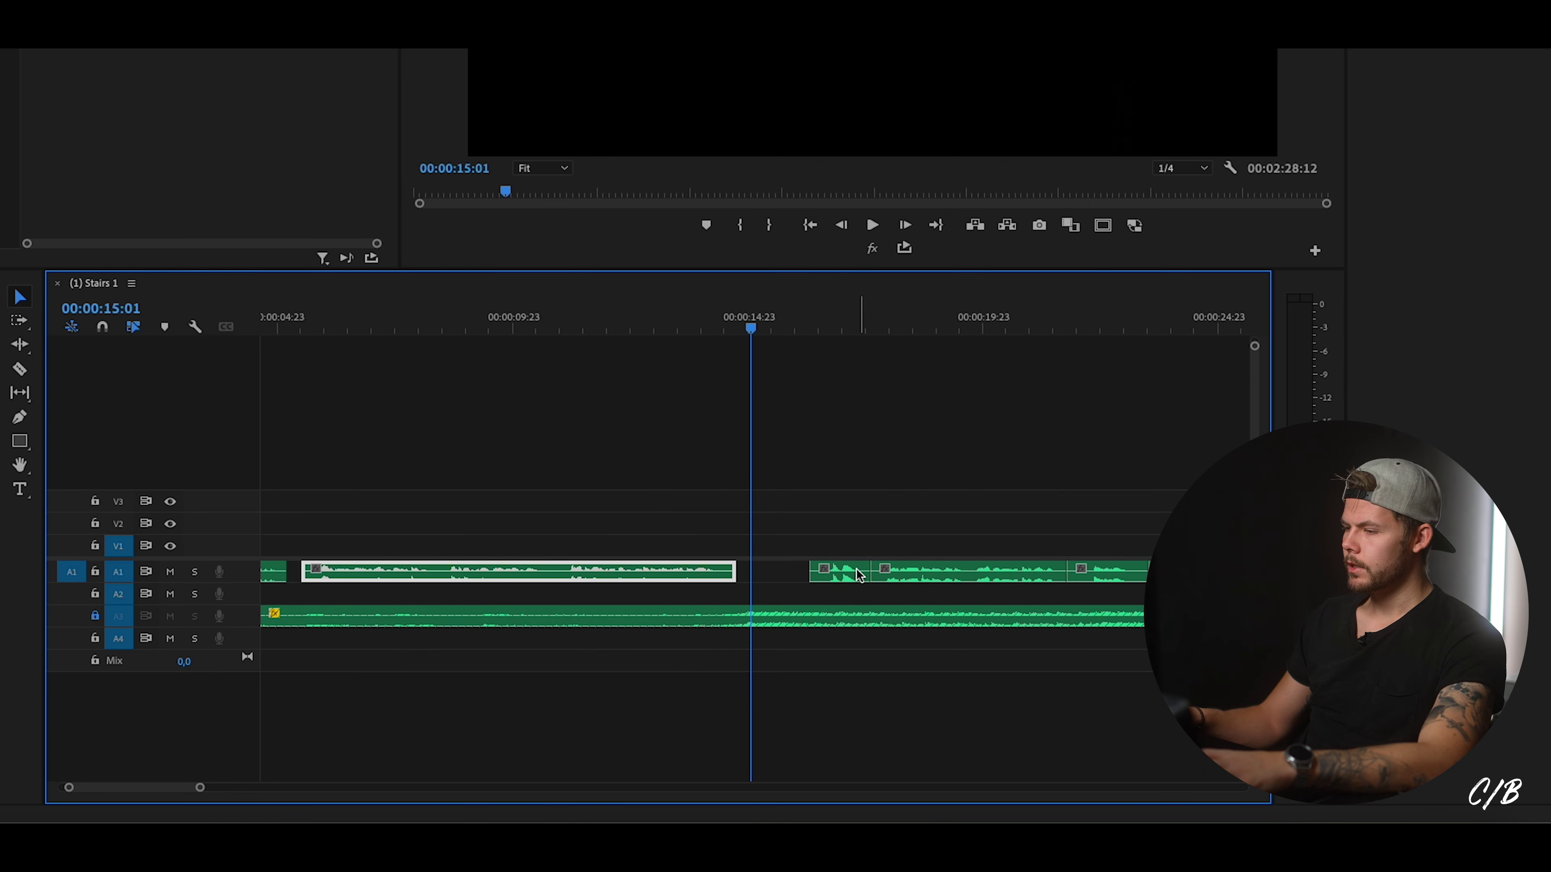
pyautogui.click(715, 329)
pyautogui.press('space')
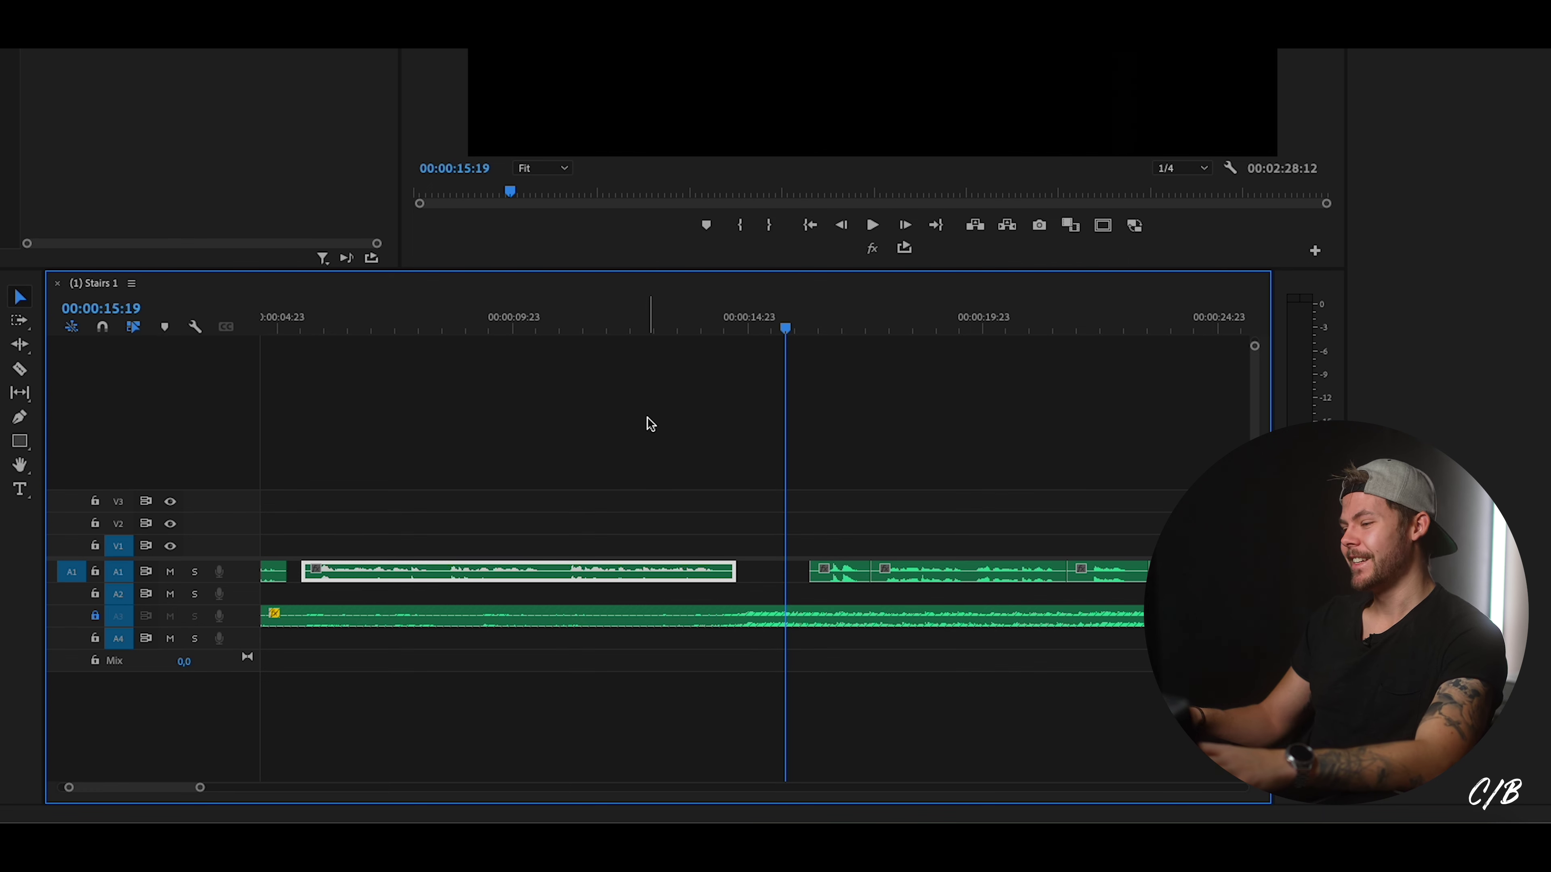
# Select the second and third voice-over clips and move them together slightly earlier.
pyautogui.hscroll(-4, 611, 465)
pyautogui.moveTo(615, 527); pyautogui.dragTo(473, 571)
pyautogui.moveTo(588, 577); pyautogui.dragTo(585, 578)
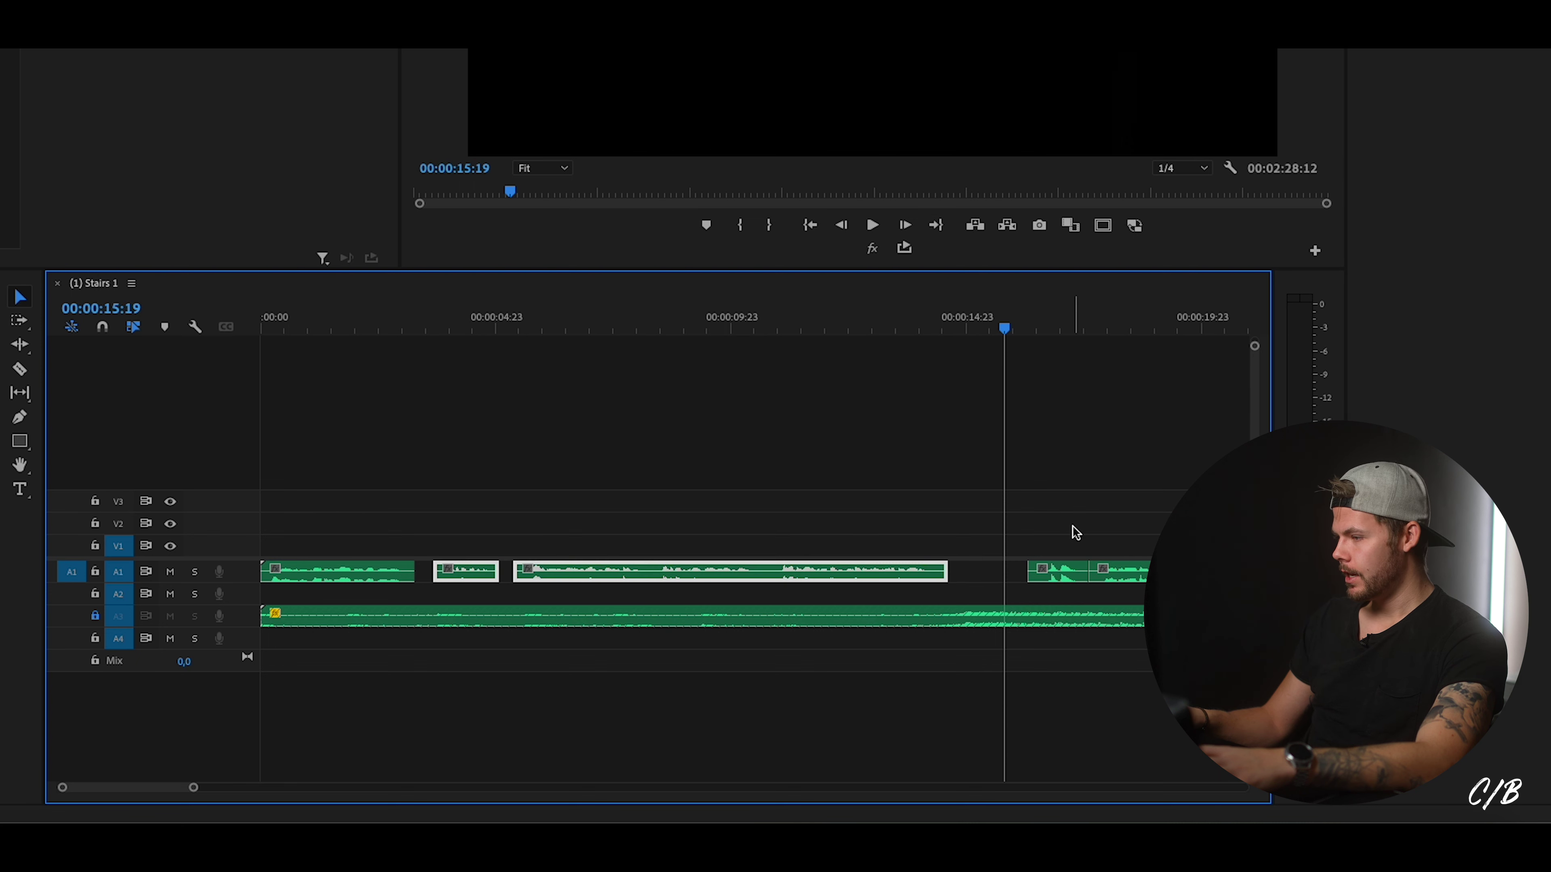
pyautogui.click(1012, 589)
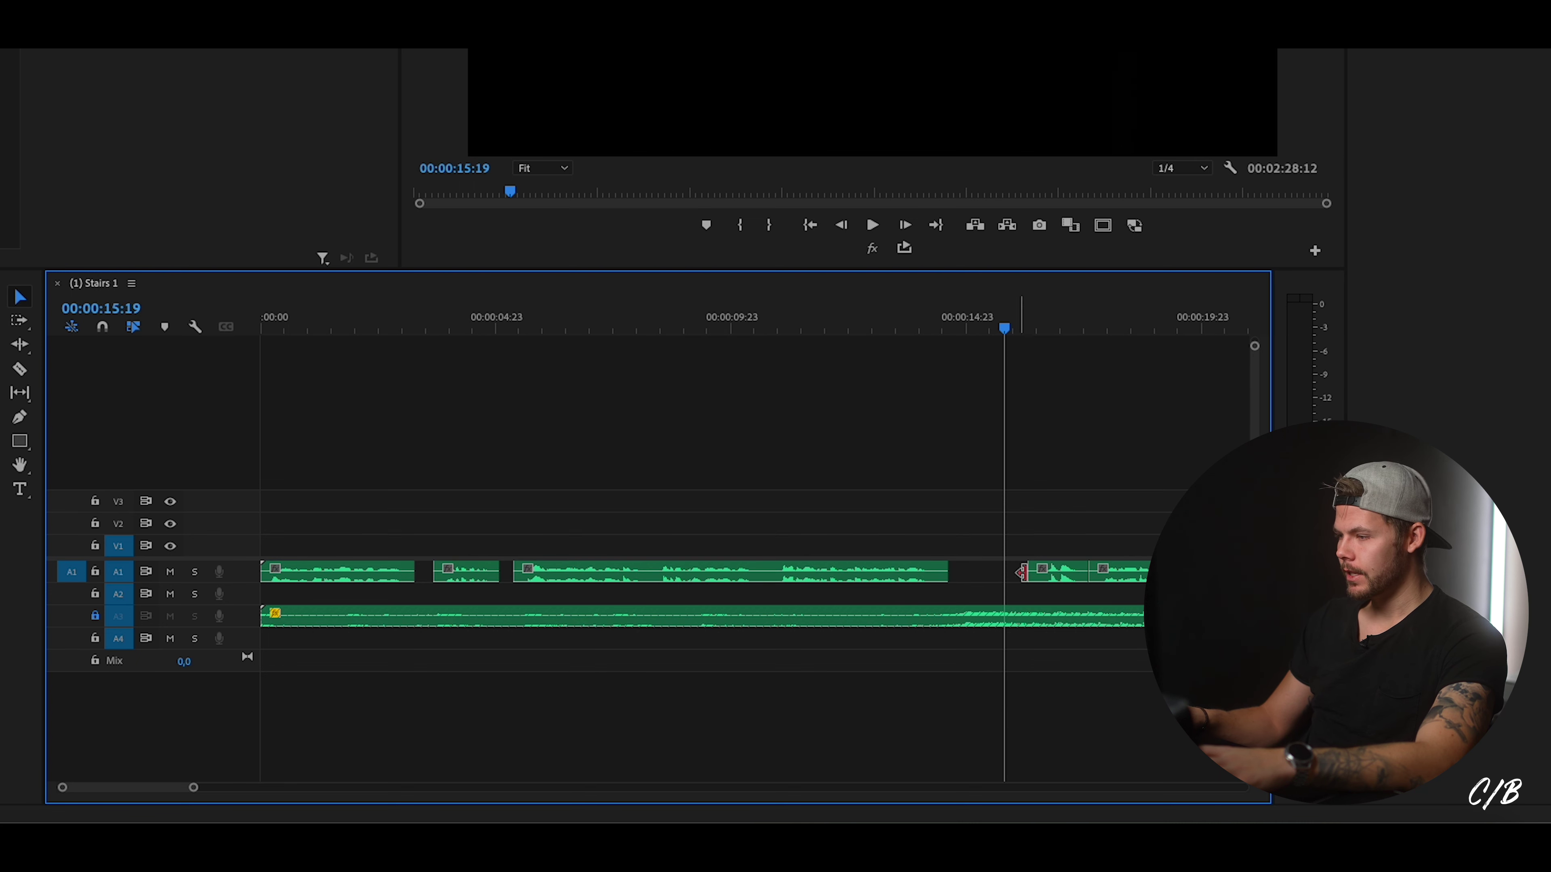
# Move the fourth voice-over clip earlier, to start at about 00:00:14:12 directly after the third, and play the transition.
pyautogui.moveTo(1074, 581); pyautogui.dragTo(985, 581)
pyautogui.click(751, 316)
pyautogui.press('space')
pyautogui.scroll(-5, 862, 482)
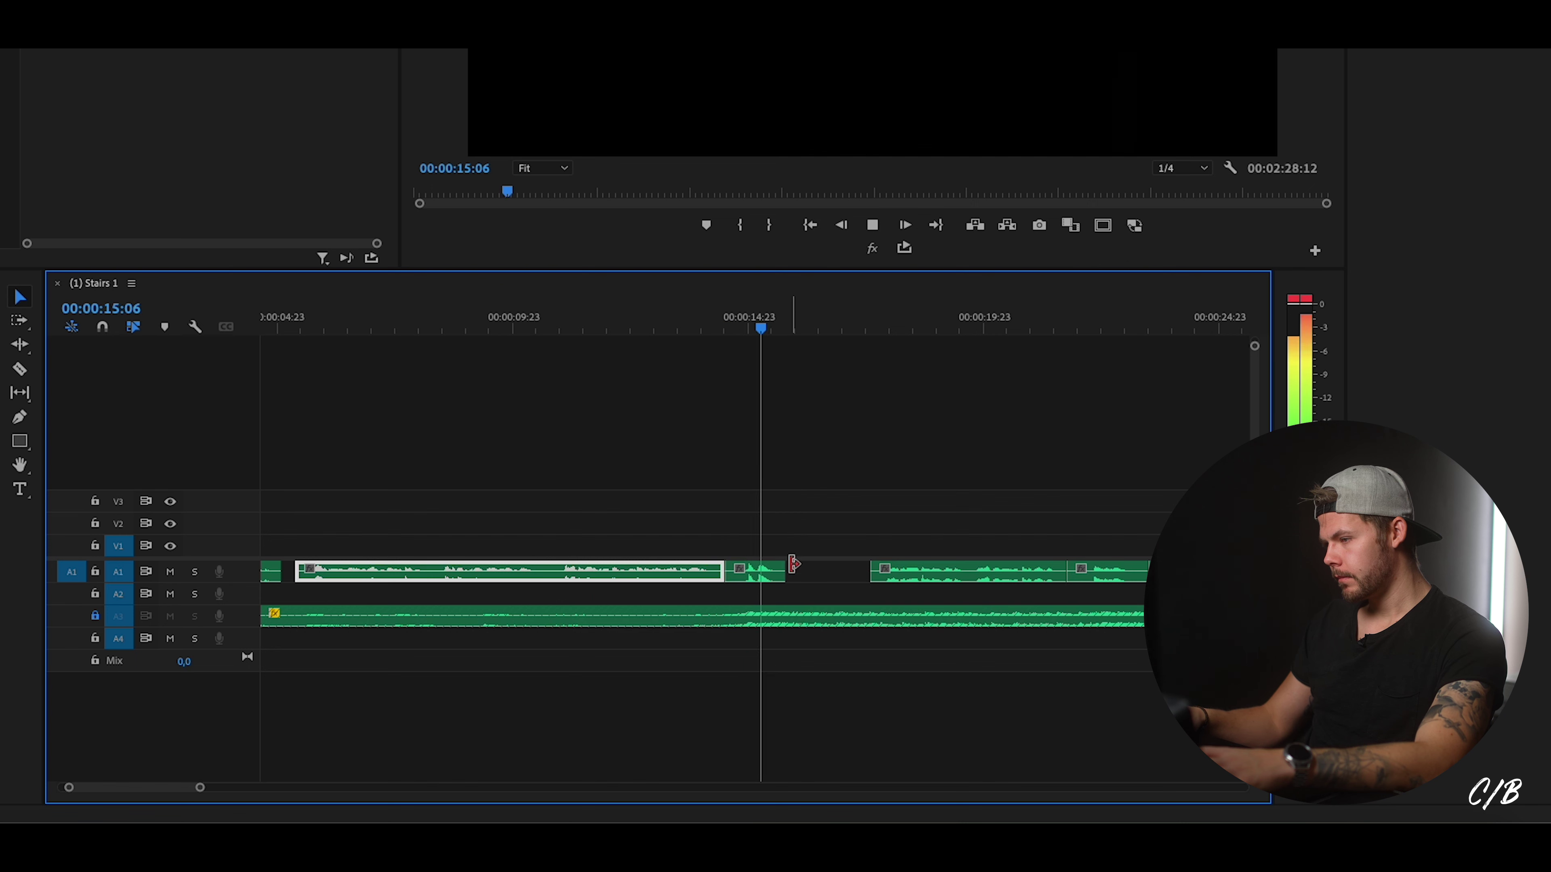
pyautogui.press('space')
# Trim the fourth voice-over clip's start, place the clip at about 00:00:14:09, and play from the end of the third clip.
pyautogui.click(759, 573)
pyautogui.click(759, 546)
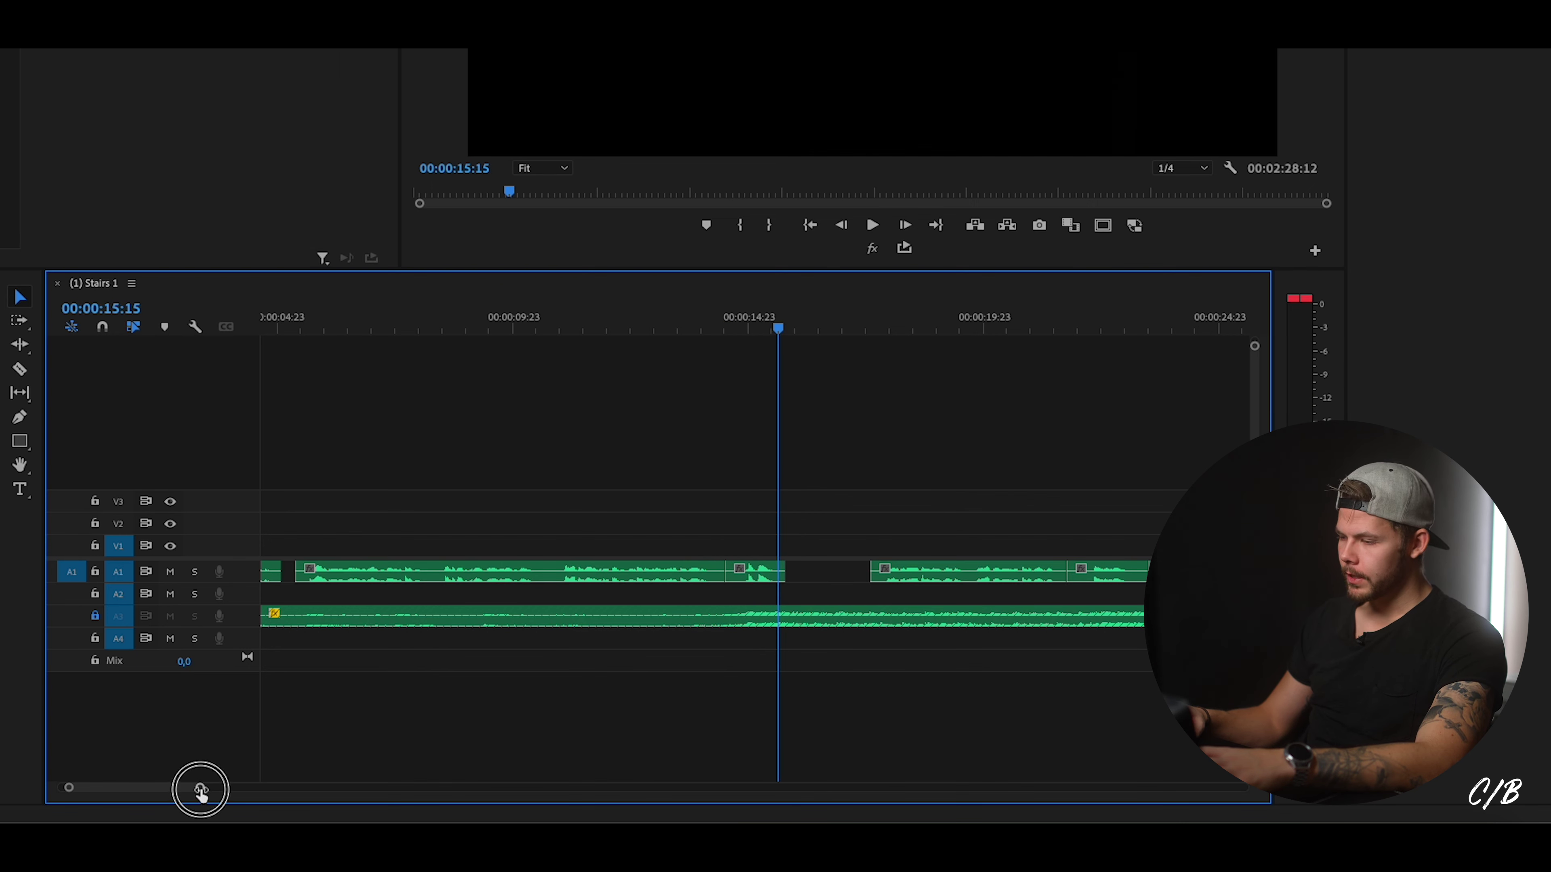
pyautogui.moveTo(201, 790); pyautogui.dragTo(135, 788)
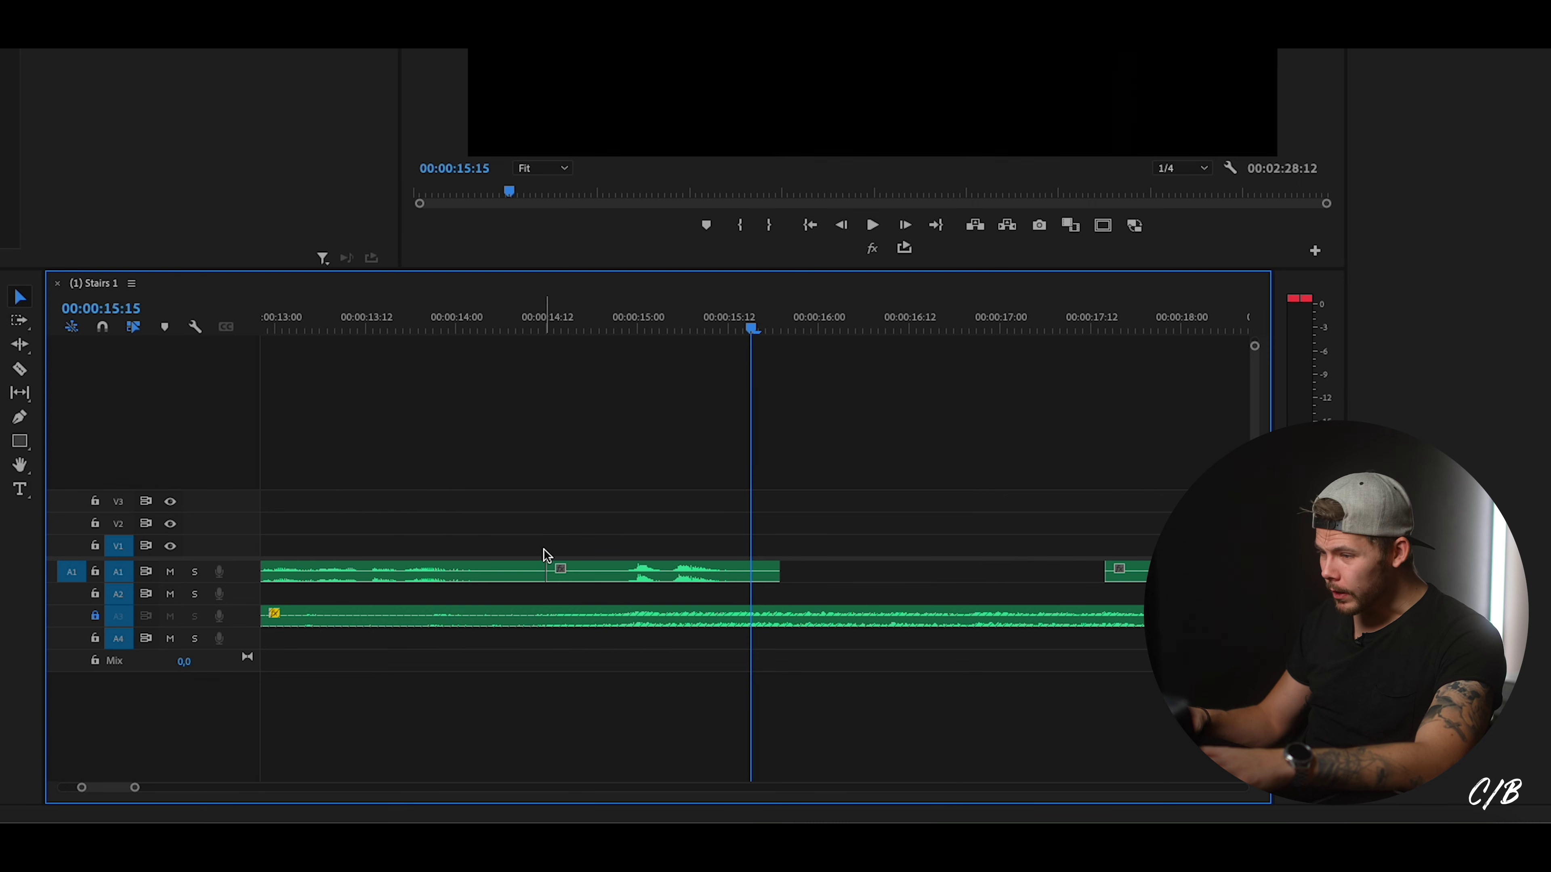
pyautogui.moveTo(549, 576); pyautogui.dragTo(584, 576)
pyautogui.hscroll(-3, 662, 403)
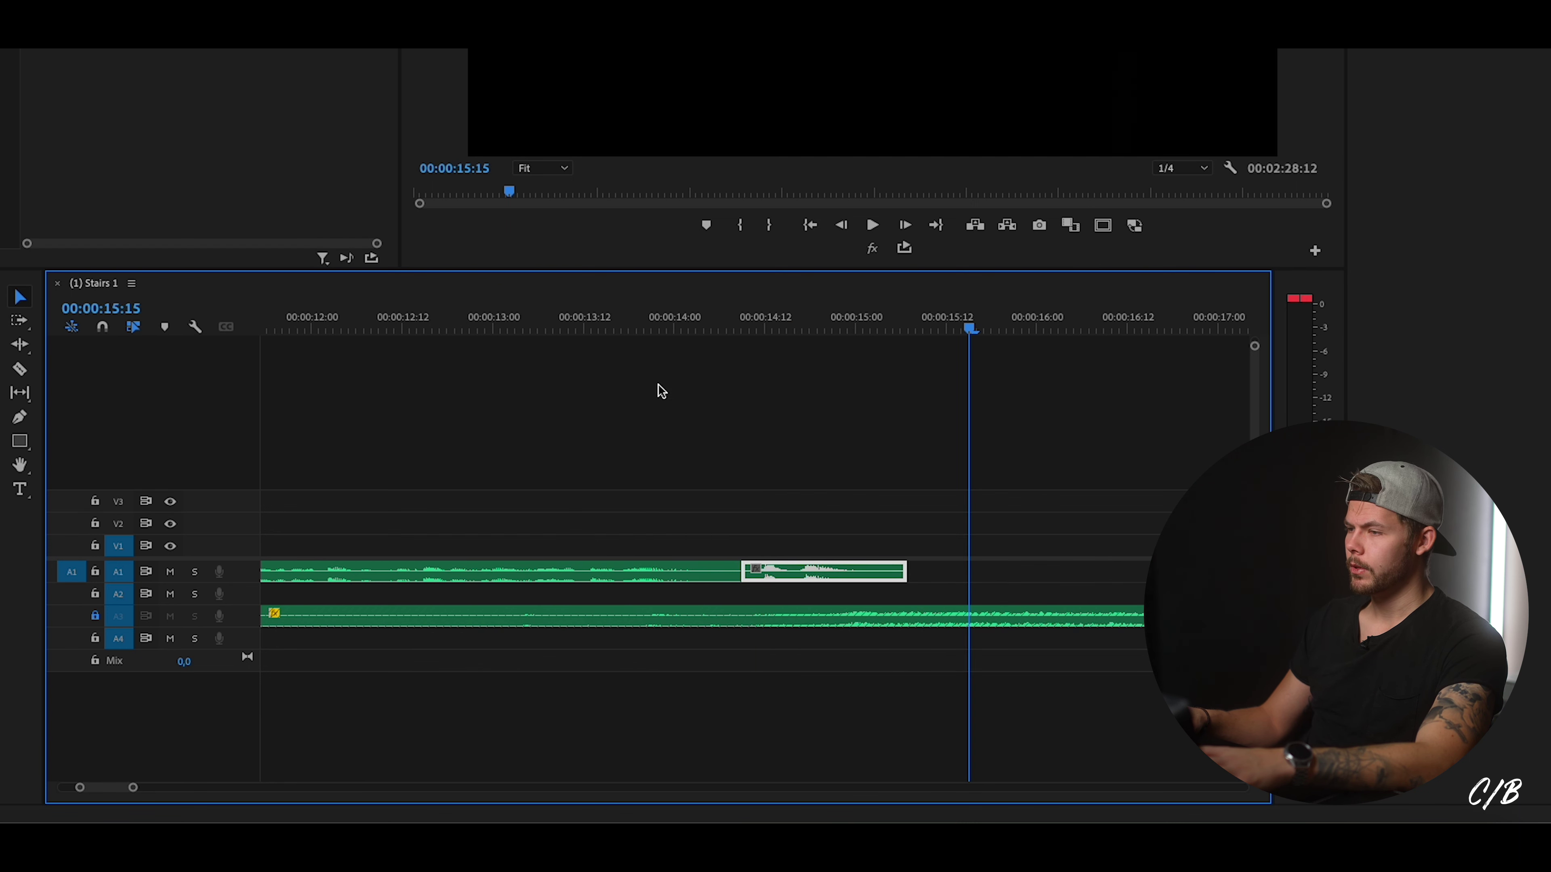
pyautogui.click(370, 325)
pyautogui.press('space')
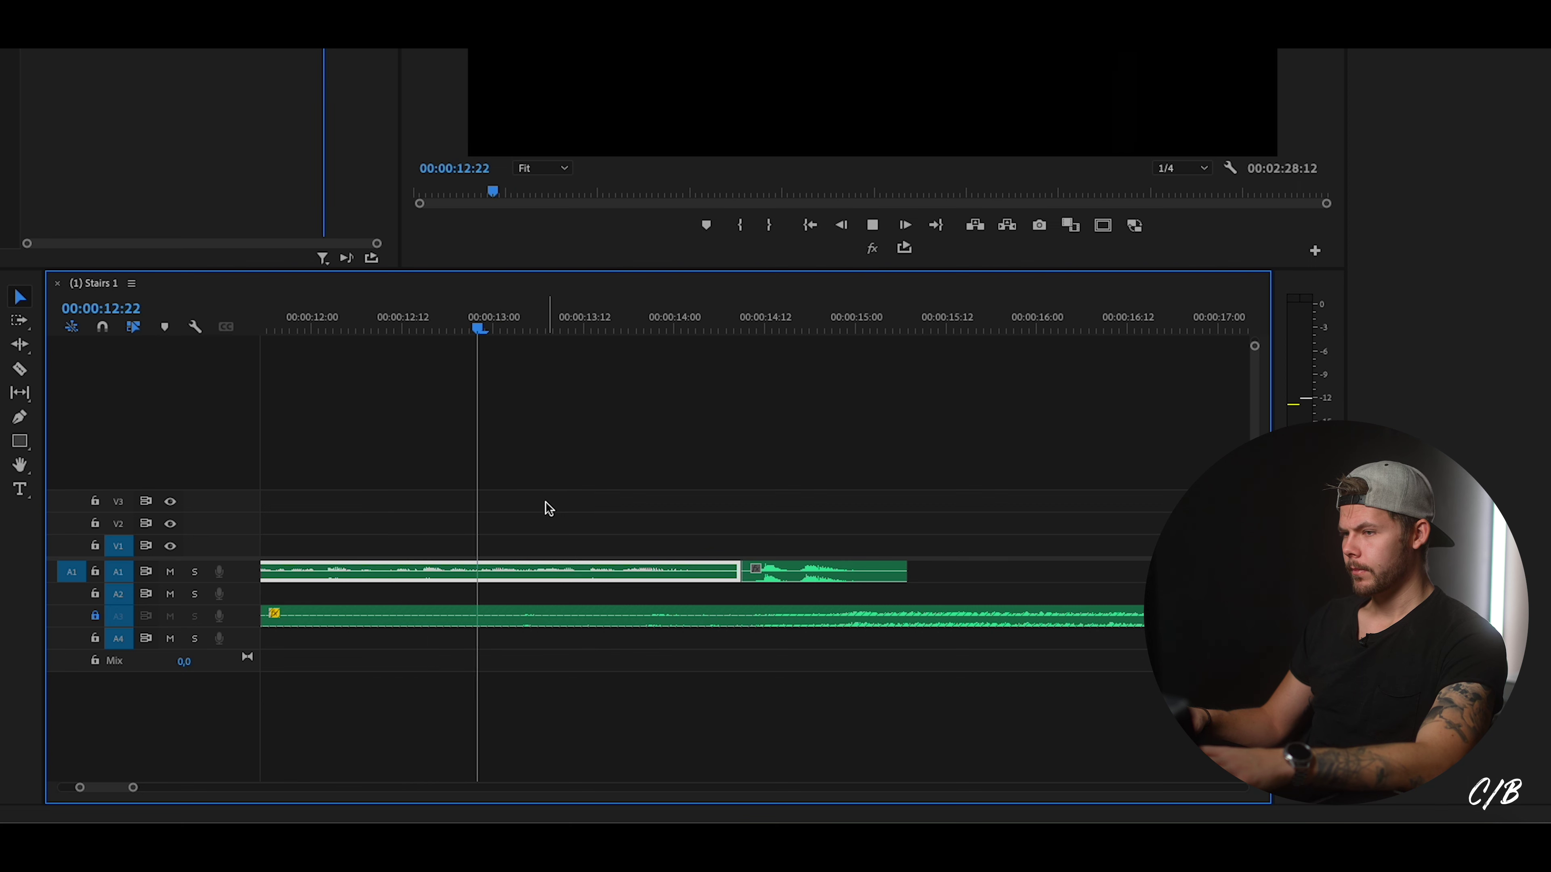
pyautogui.press('space')
# Move the third voice-over clip slightly earlier to close the gap to the second, and play from 00:00:03:19.
pyautogui.moveTo(134, 789); pyautogui.dragTo(211, 788)
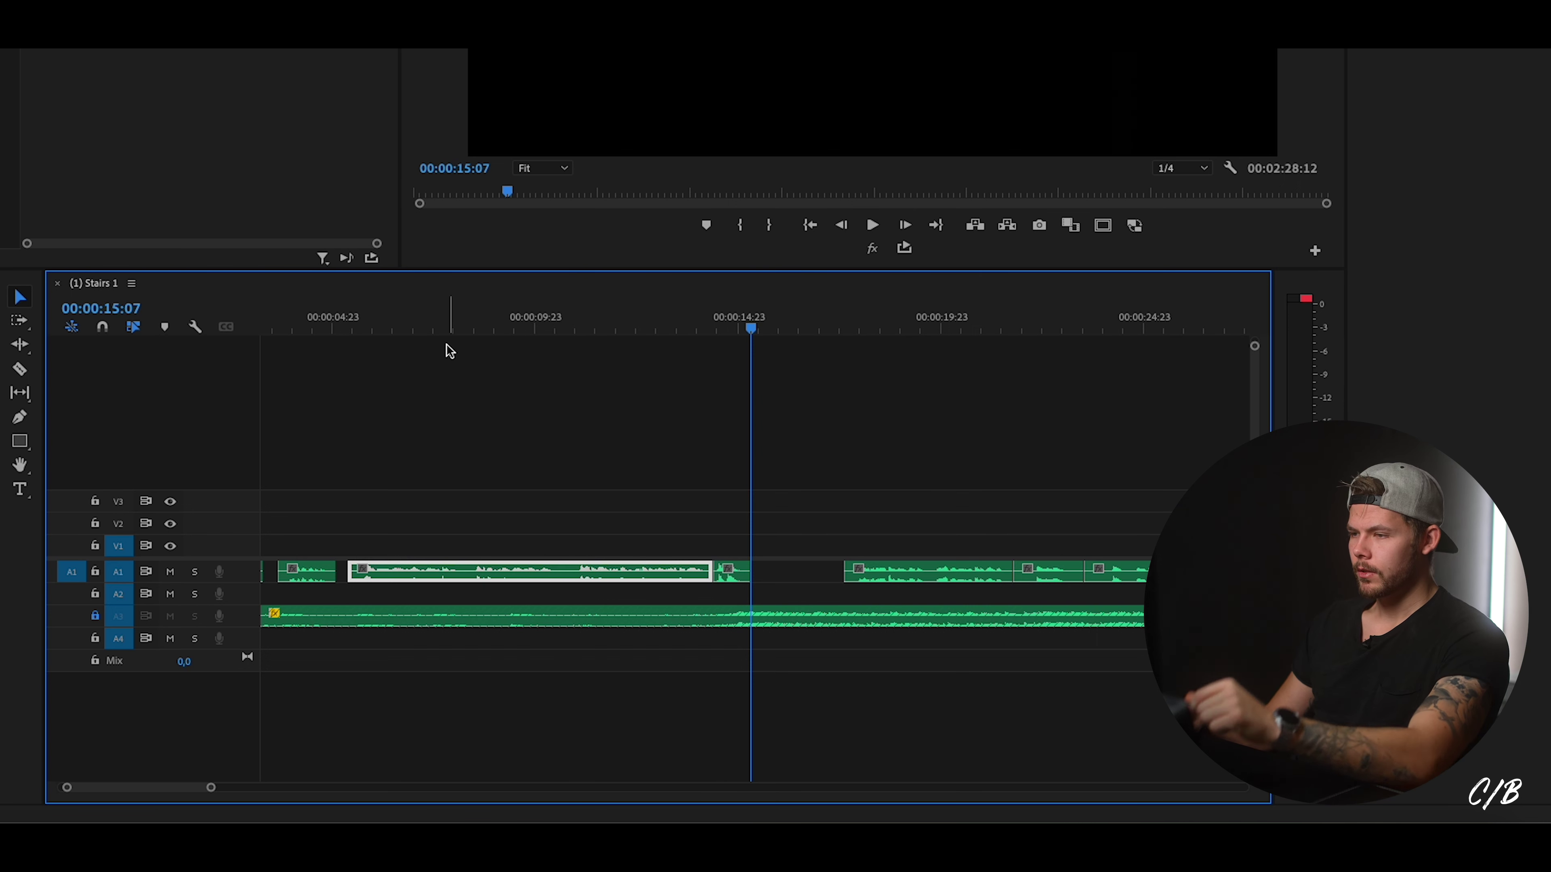
pyautogui.click(554, 538)
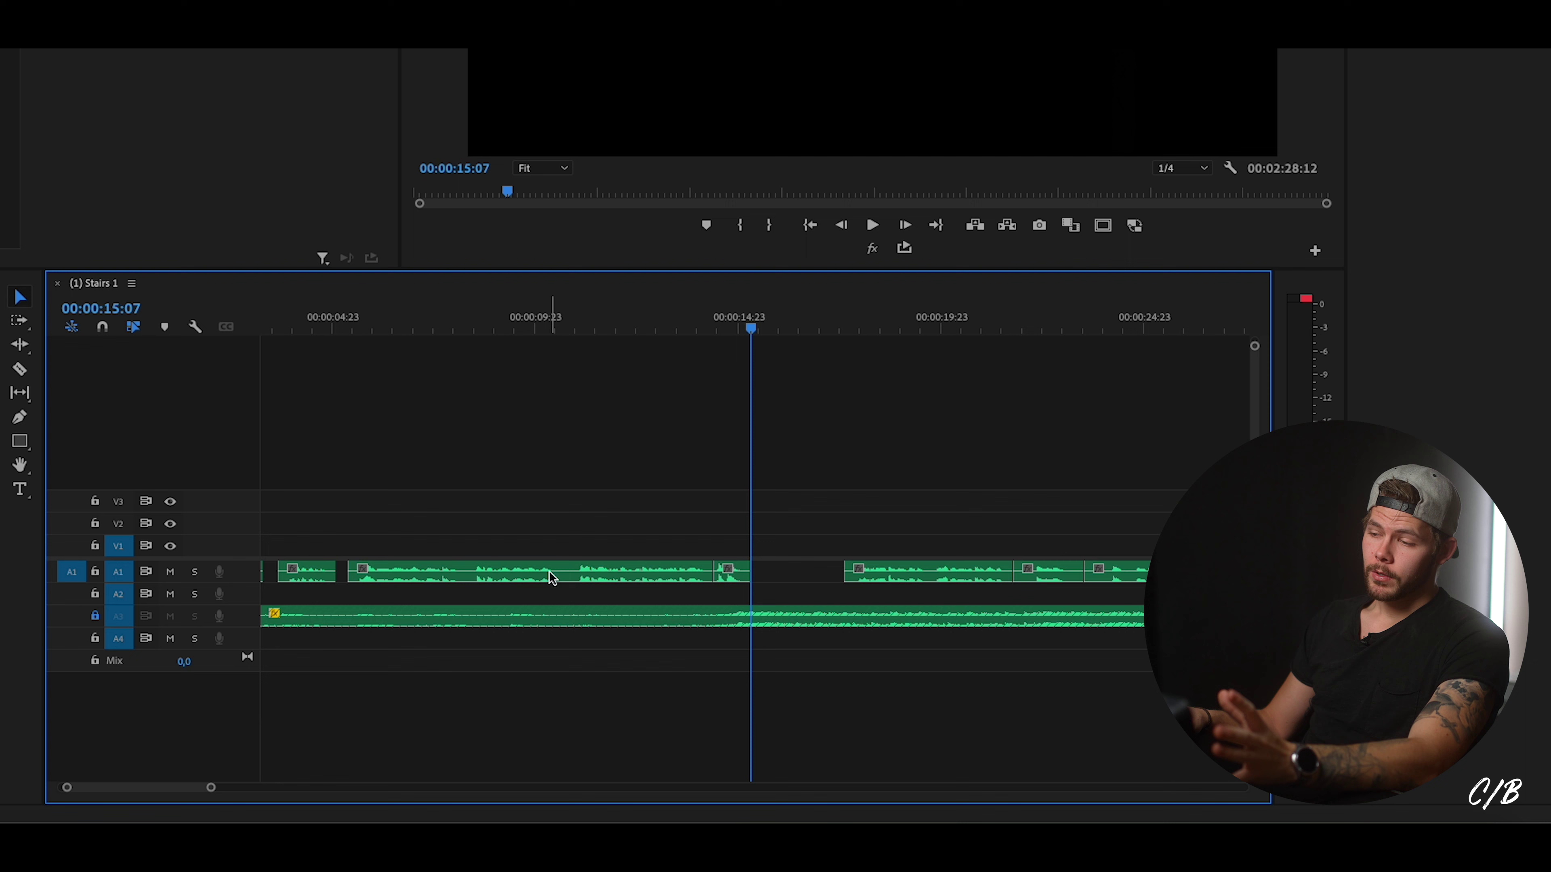
pyautogui.moveTo(590, 574); pyautogui.dragTo(581, 577)
pyautogui.click(297, 328)
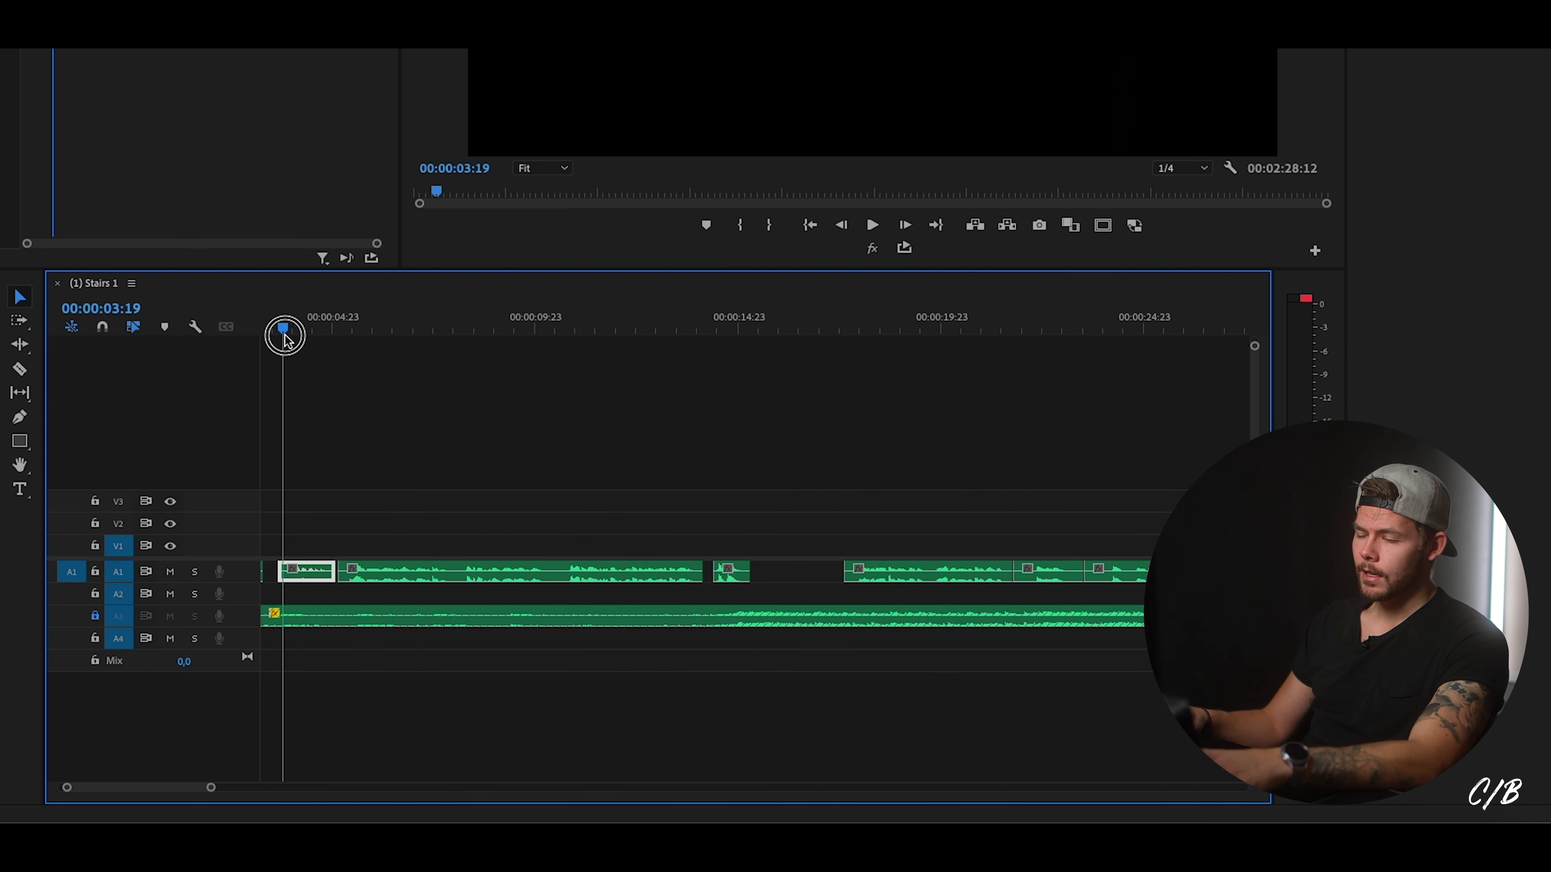
pyautogui.press('space')
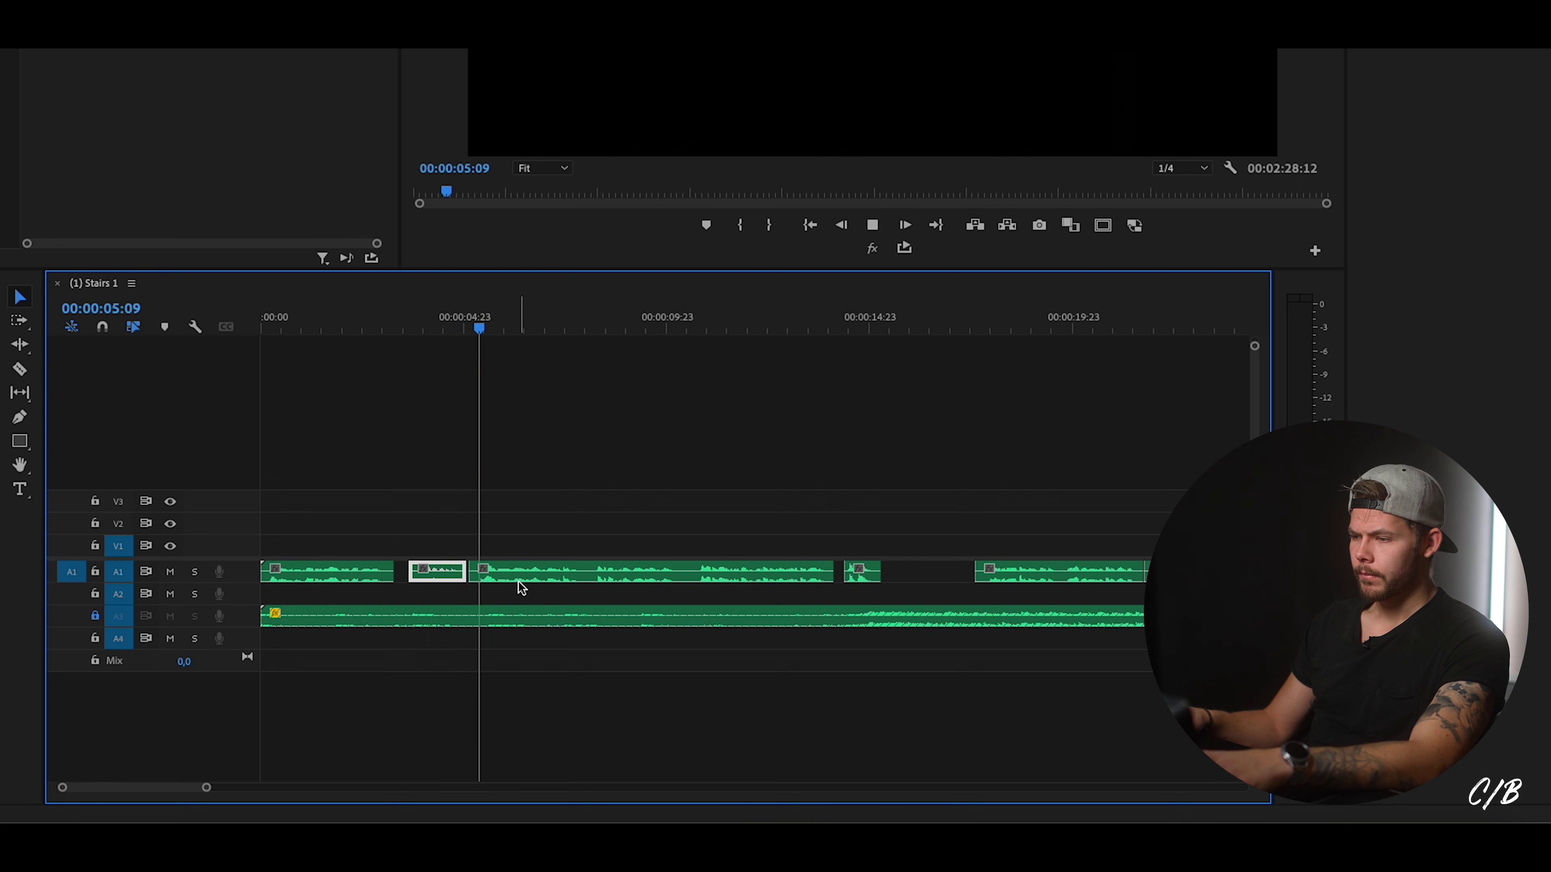
pyautogui.click(594, 568)
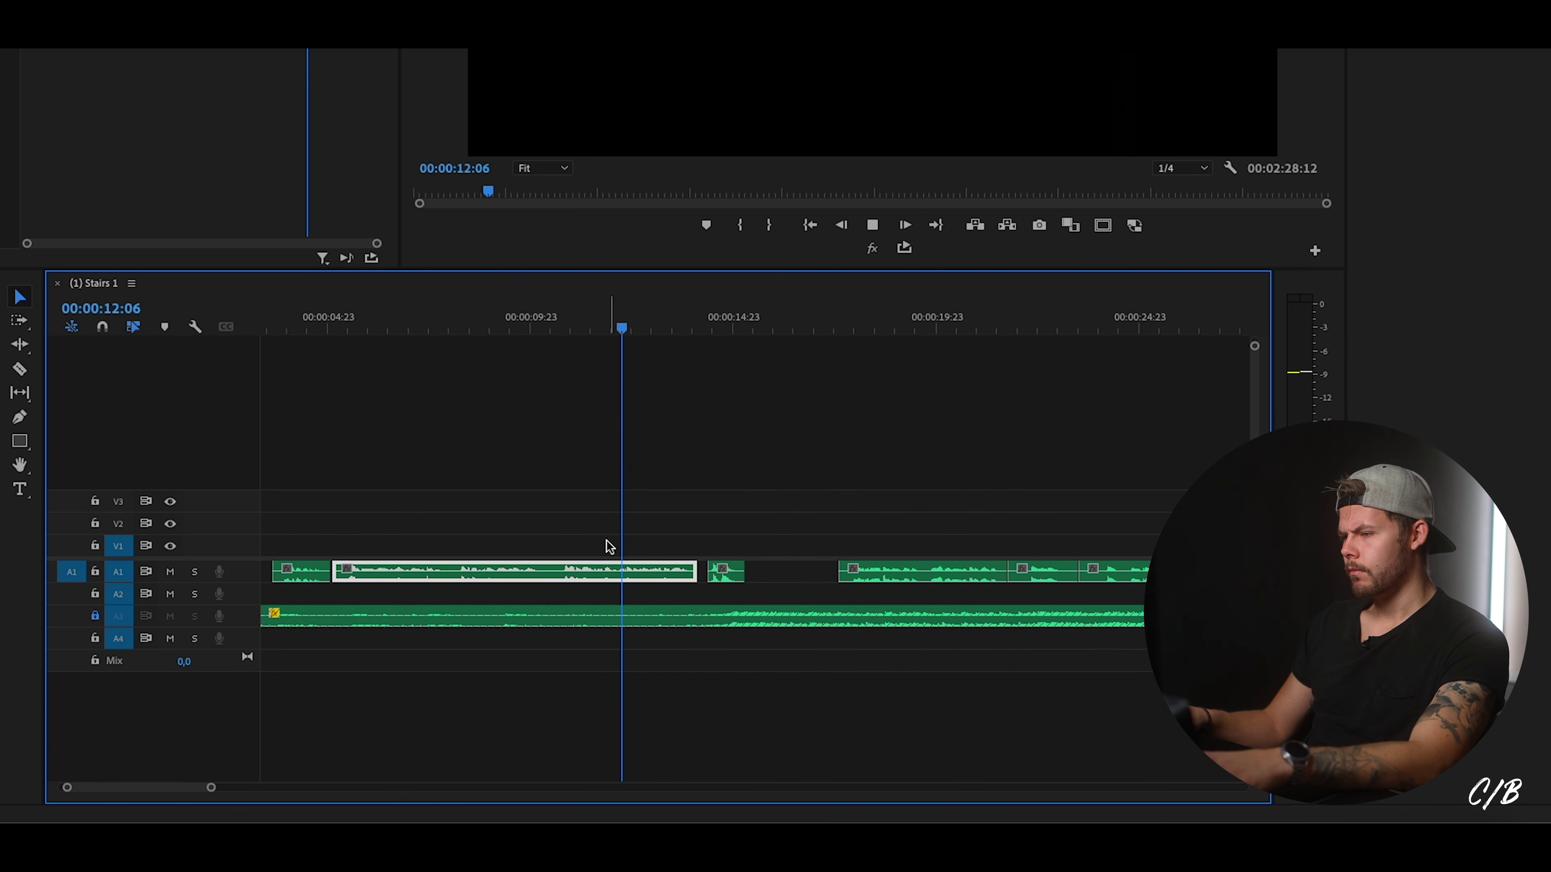
# Shift the fourth voice-over clip to start at about 00:00:14:07 and replay the end of the third clip.
pyautogui.moveTo(720, 582); pyautogui.dragTo(719, 579)
pyautogui.press('space')
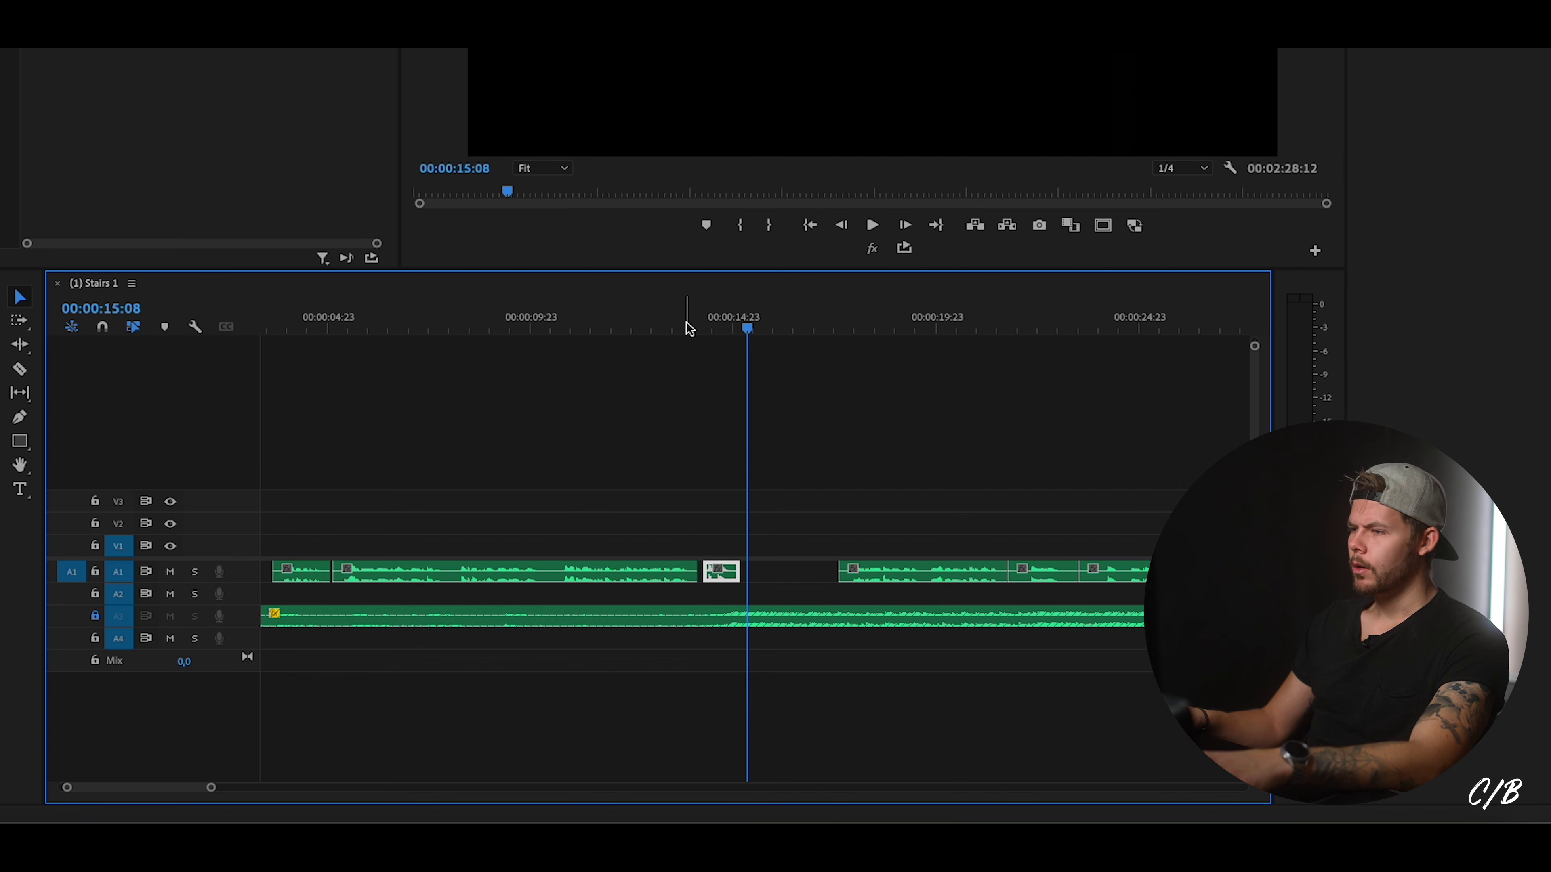
pyautogui.click(697, 322)
pyautogui.moveTo(212, 789); pyautogui.dragTo(140, 788)
pyautogui.moveTo(862, 585); pyautogui.dragTo(868, 585)
pyautogui.click(635, 312)
pyautogui.press('space')
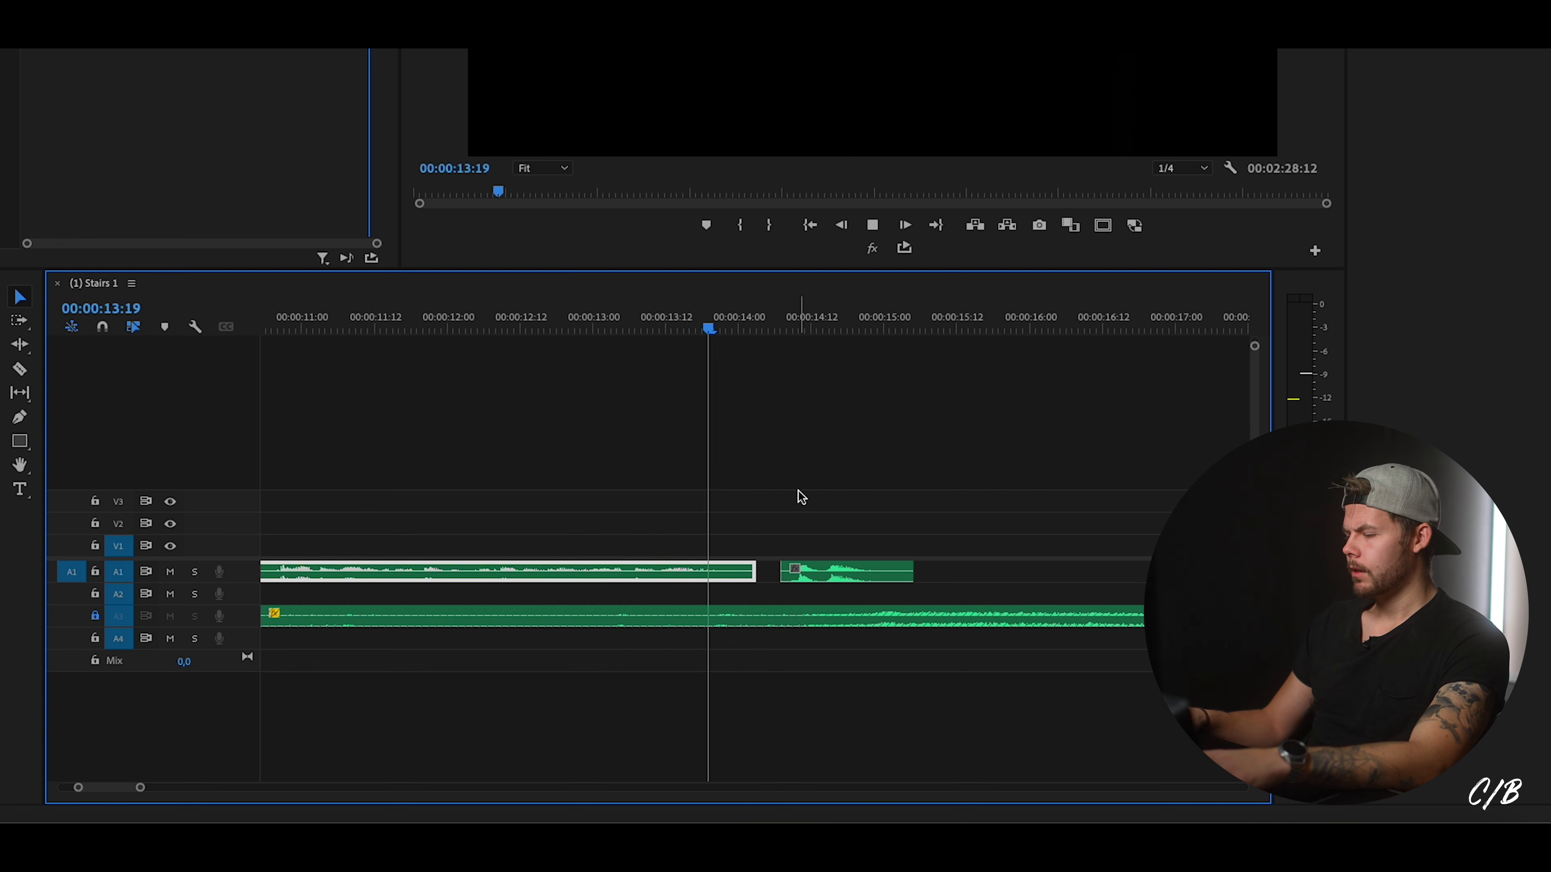
# Move the fourth voice-over clip about one frame later, to 00:00:14:08, and replay the passage up to 00:00:16:03.
pyautogui.moveTo(815, 571); pyautogui.dragTo(823, 570)
pyautogui.click(746, 325)
pyautogui.click(516, 326)
pyautogui.press('space')
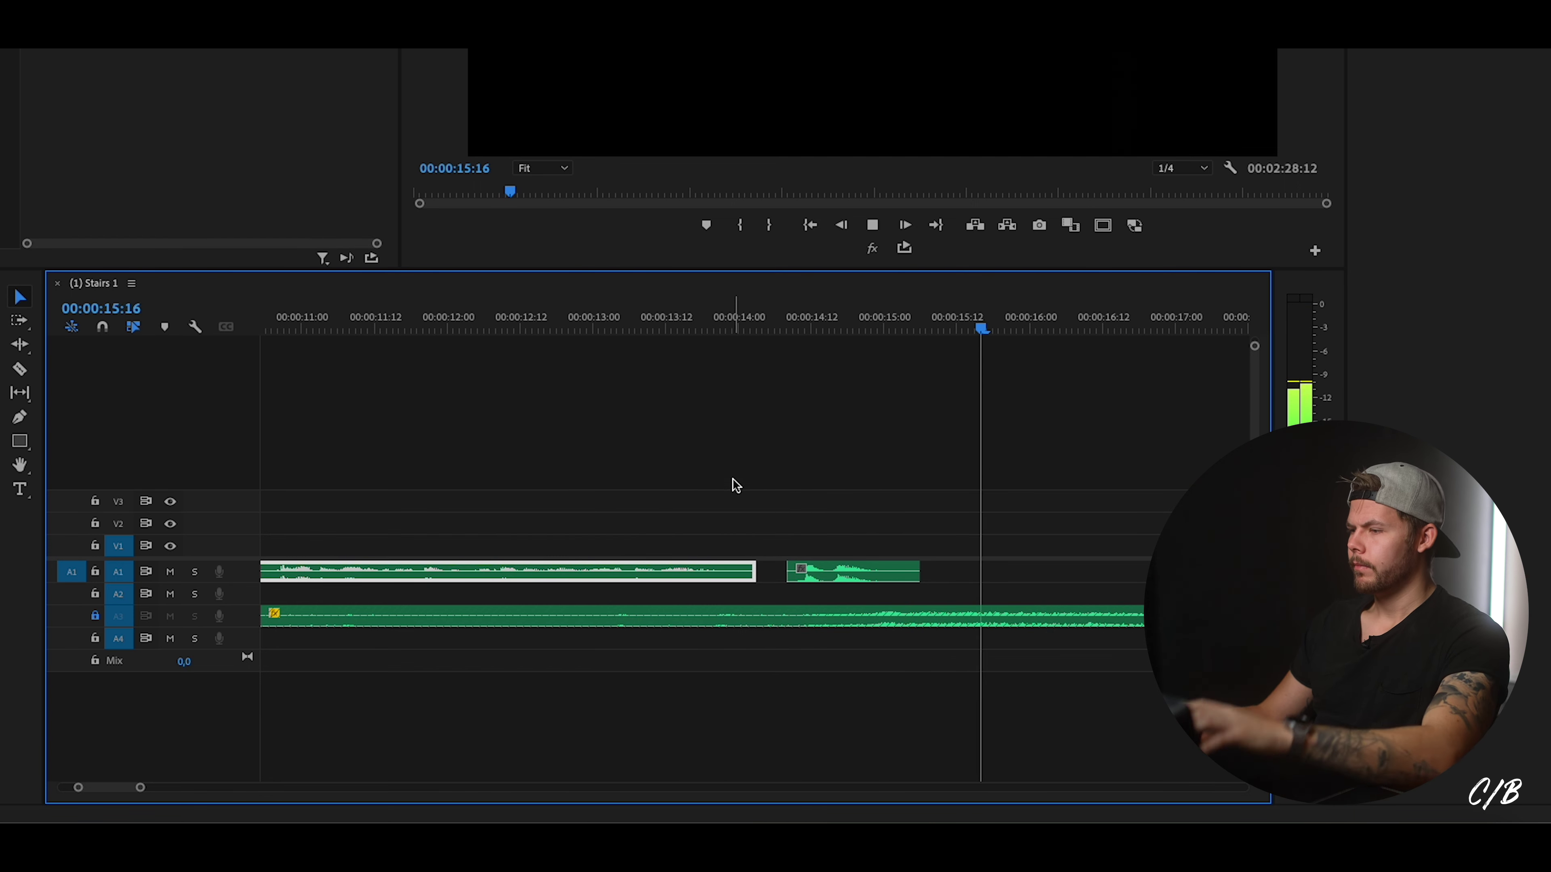
pyautogui.press('space')
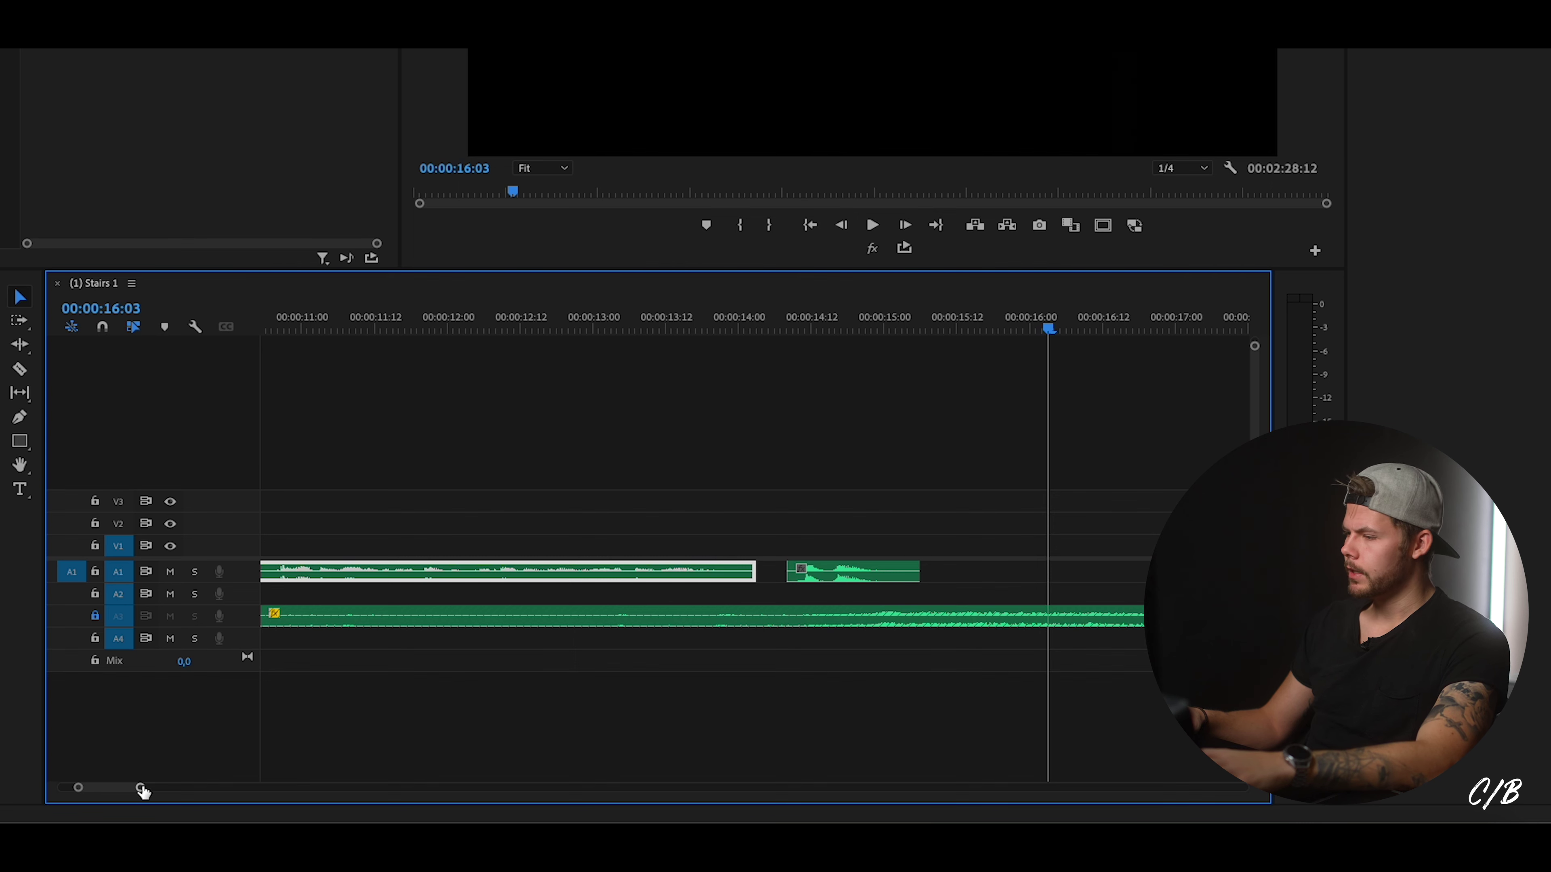
# Move the fifth voice-over clip about 00:00:02:01 earlier so it follows the fourth, and play from 00:00:14:14.
pyautogui.moveTo(140, 788); pyautogui.dragTo(217, 787)
pyautogui.click(672, 324)
pyautogui.moveTo(672, 321); pyautogui.dragTo(653, 324)
pyautogui.click(726, 394)
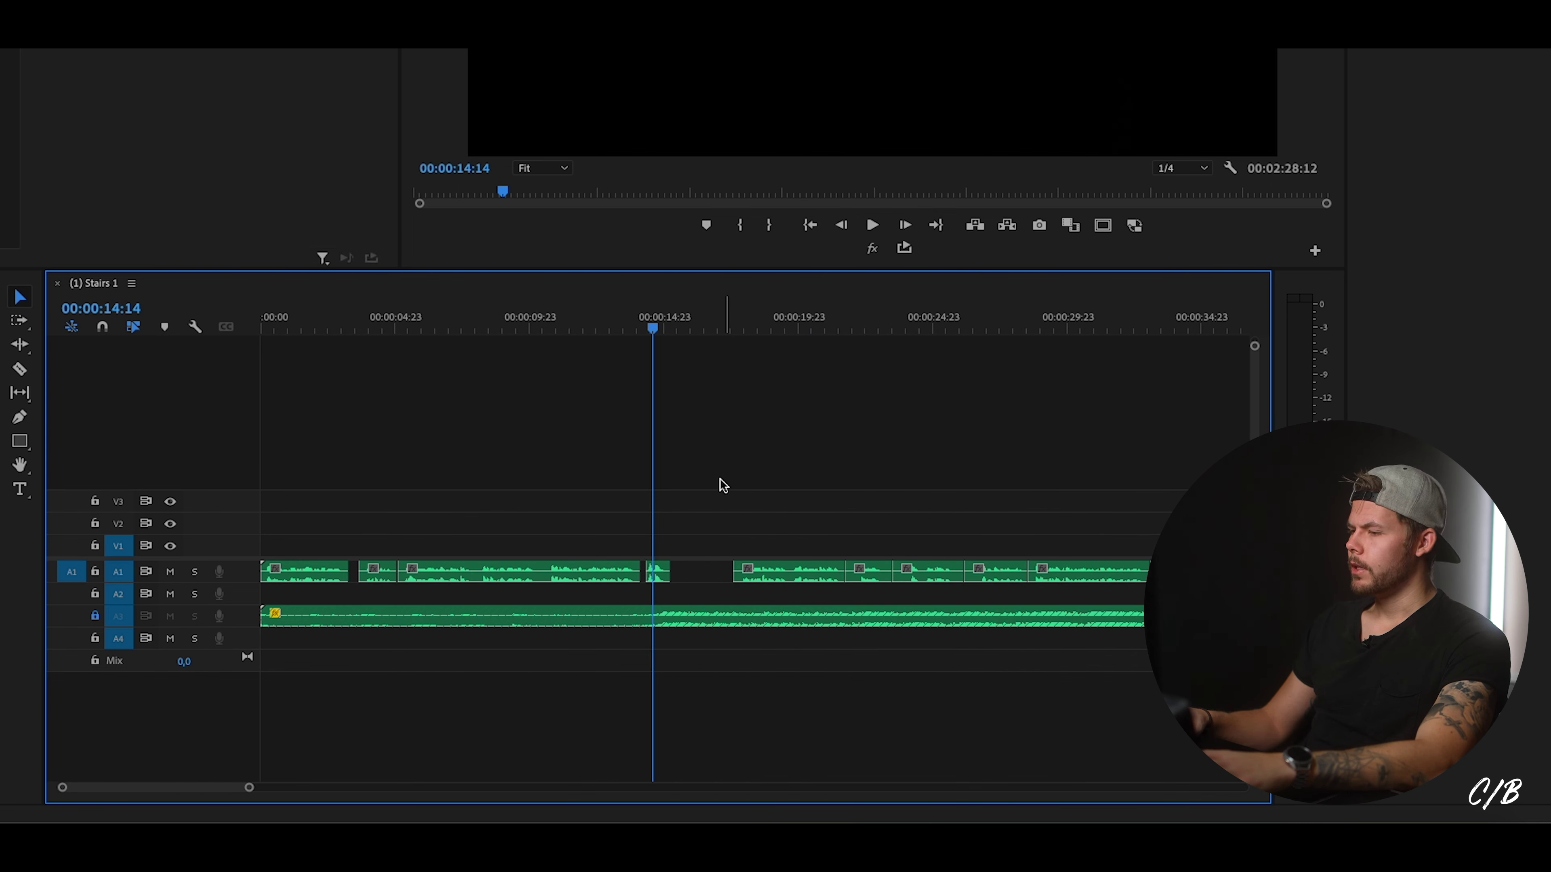
pyautogui.moveTo(767, 574); pyautogui.dragTo(713, 574)
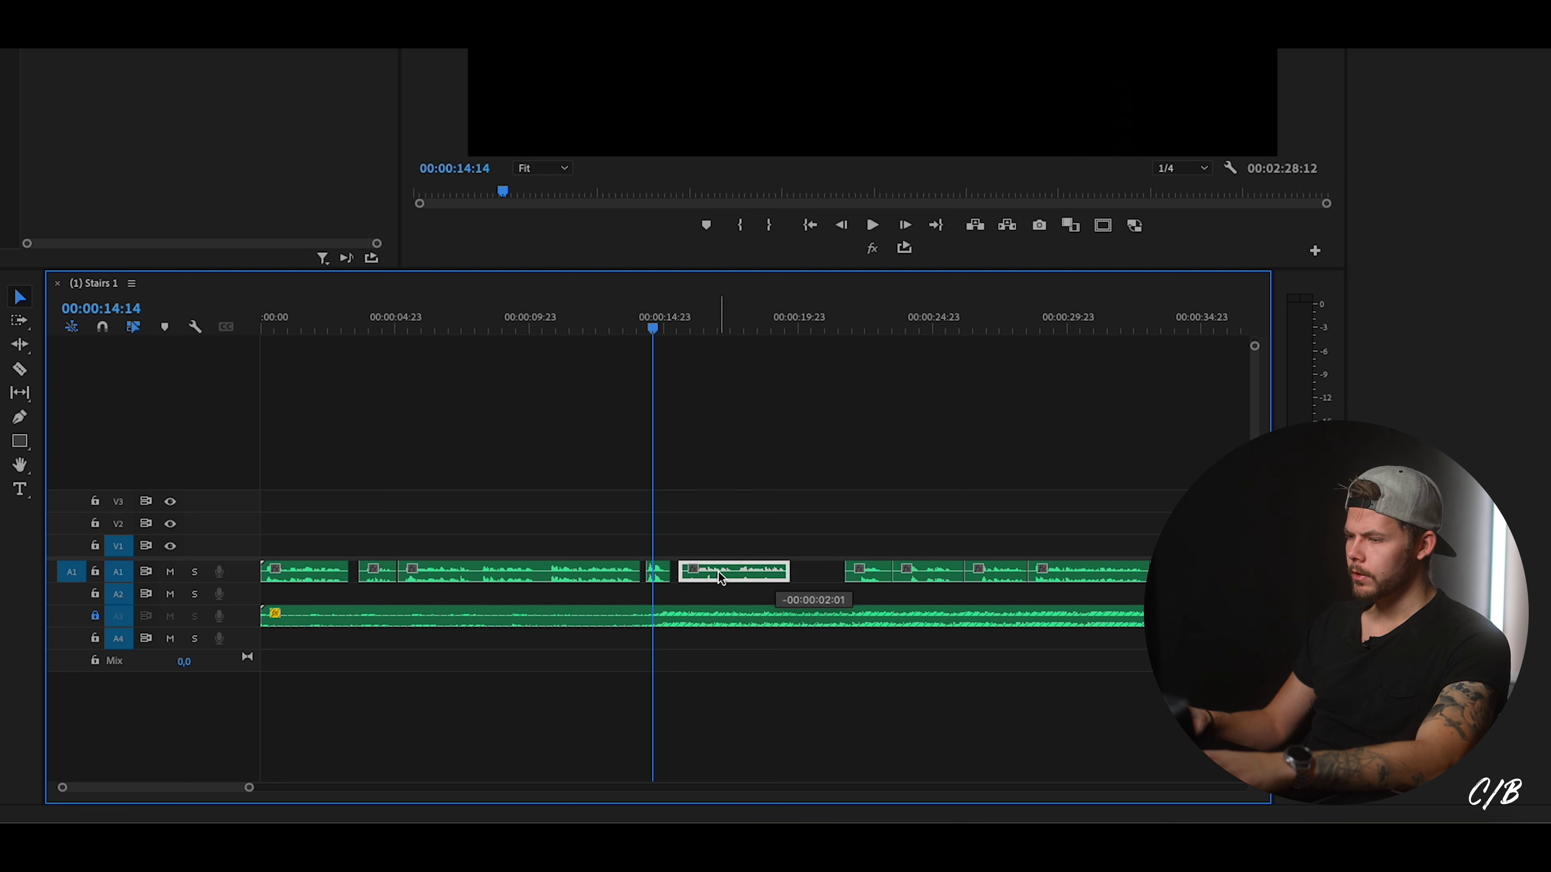
pyautogui.press('space')
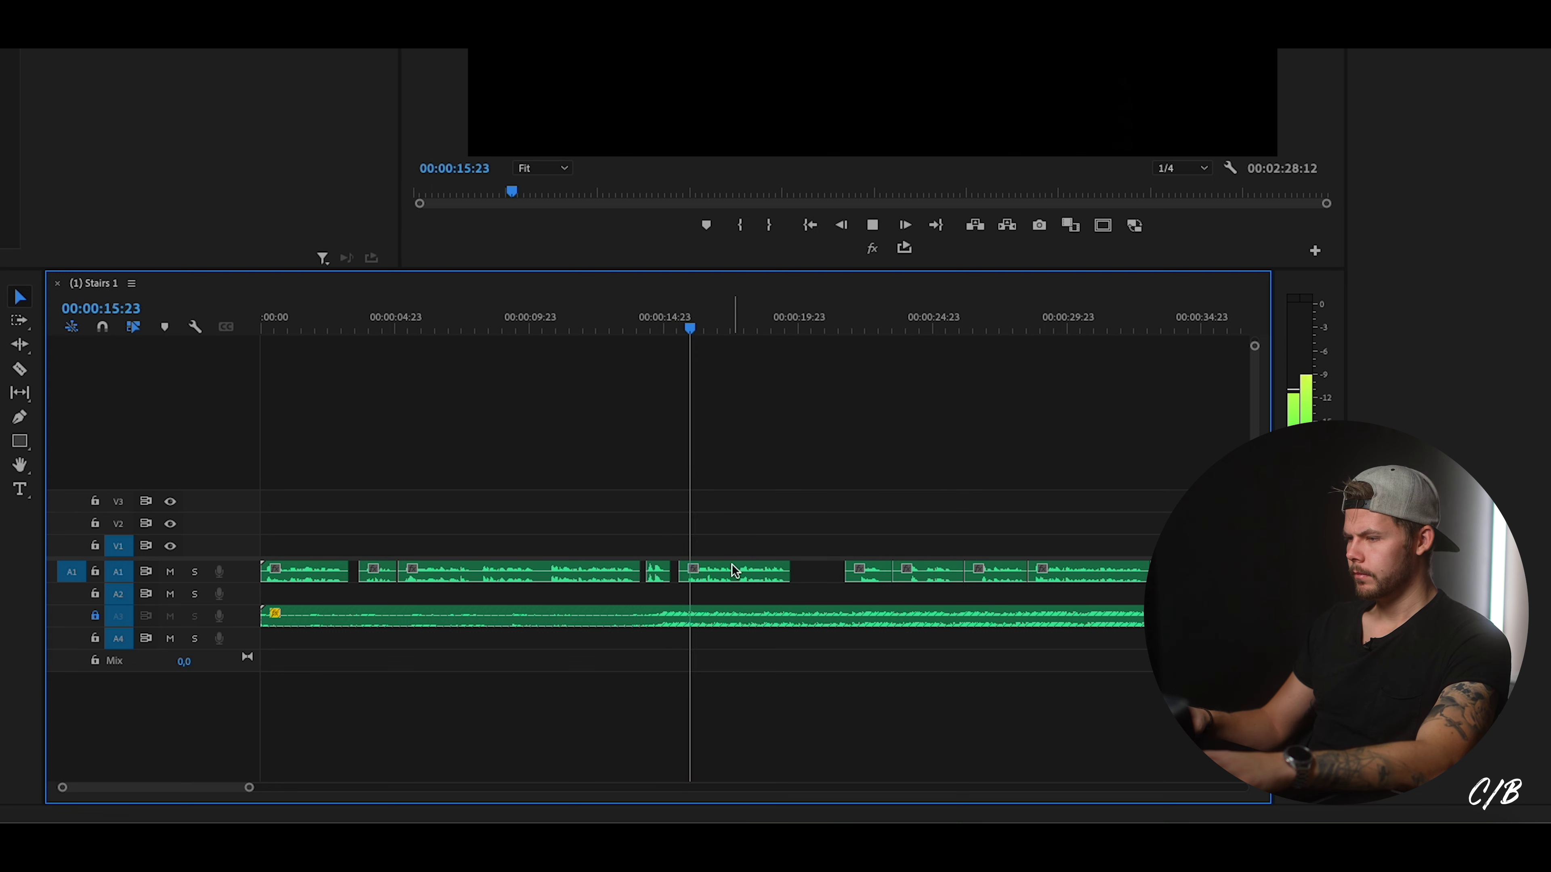
# Nudge the fifth voice-over clip earlier, to start at about 00:00:15:08, and replay from the fourth clip.
pyautogui.click(714, 577)
pyautogui.moveTo(709, 580); pyautogui.dragTo(704, 577)
pyautogui.click(649, 319)
pyautogui.press('space')
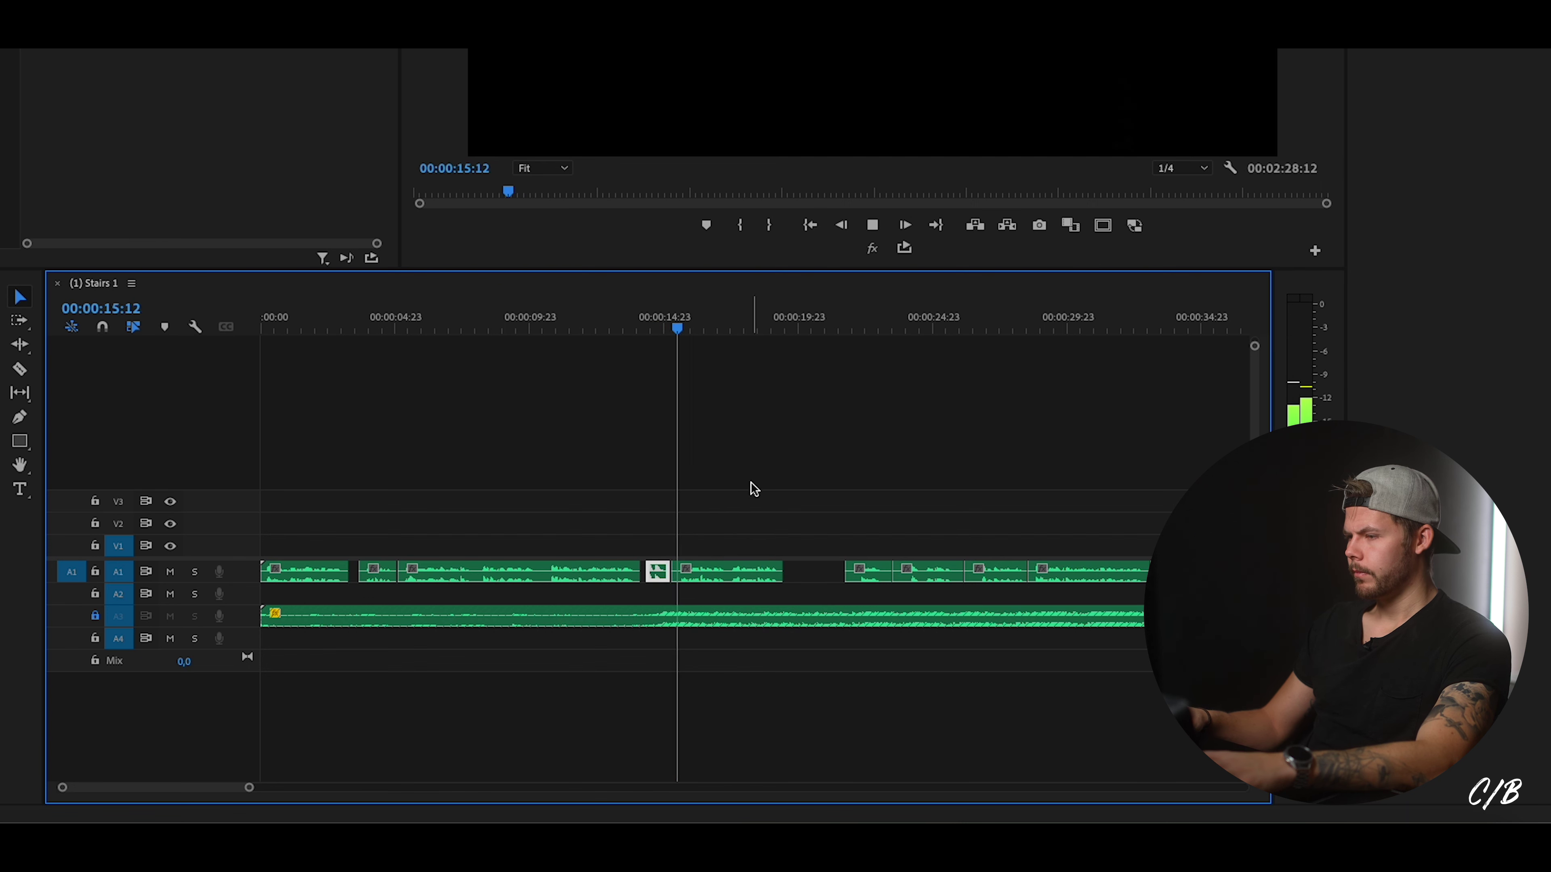
# Move the sixth voice-over clip earlier, to start at about 00:00:20:02, and play from 00:00:18:07 to 00:00:21:01.
pyautogui.scroll(-3, 626, 526)
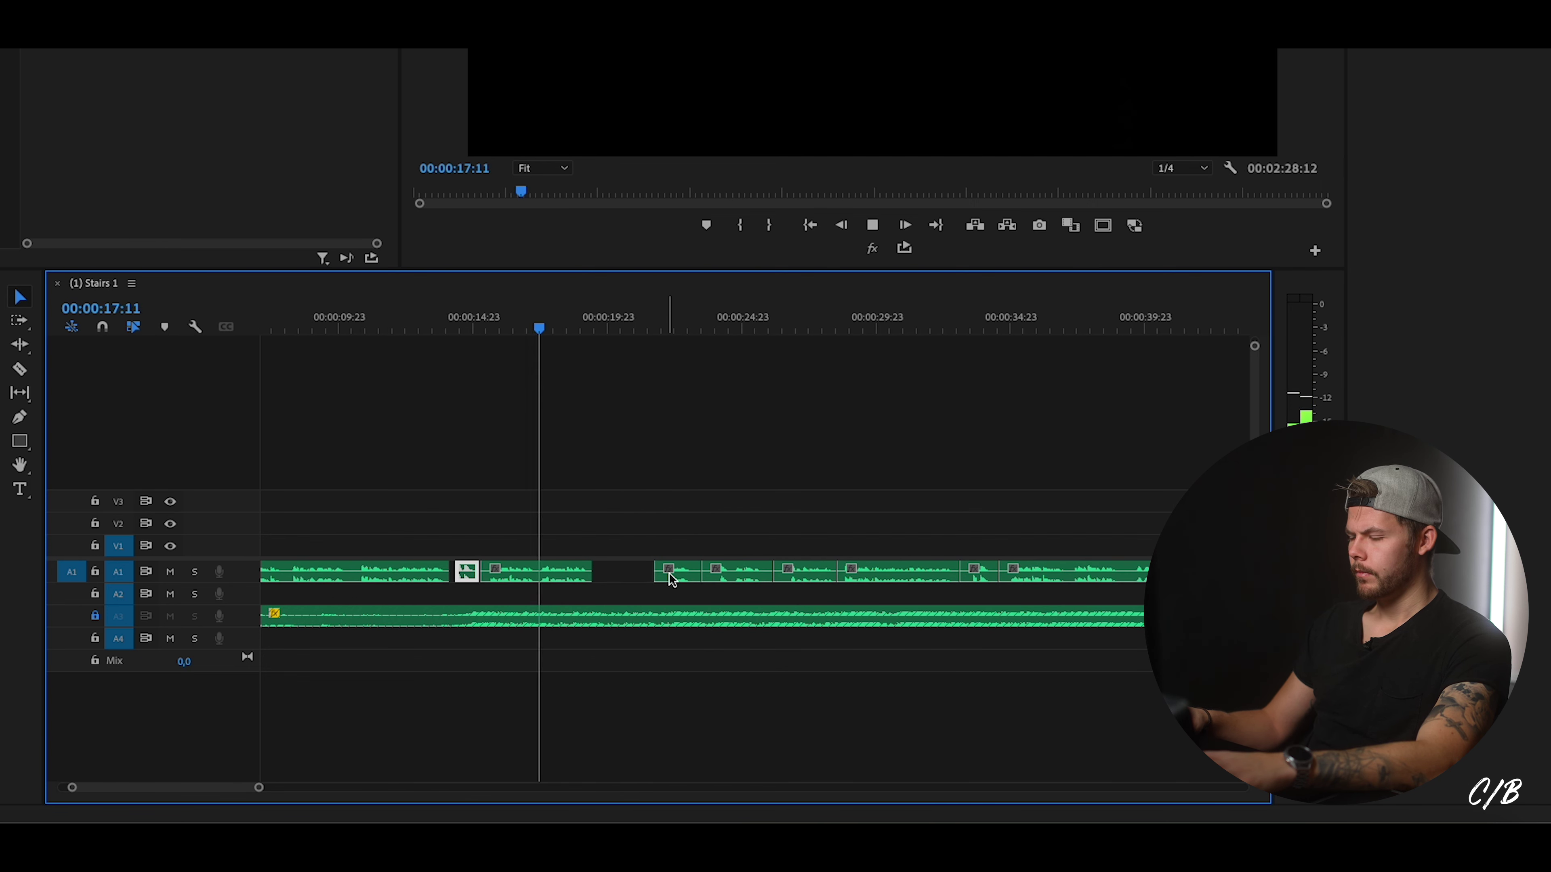
pyautogui.press('space')
pyautogui.press('d')
pyautogui.press('space')
pyautogui.moveTo(678, 575); pyautogui.dragTo(635, 573)
pyautogui.click(562, 327)
pyautogui.click(596, 477)
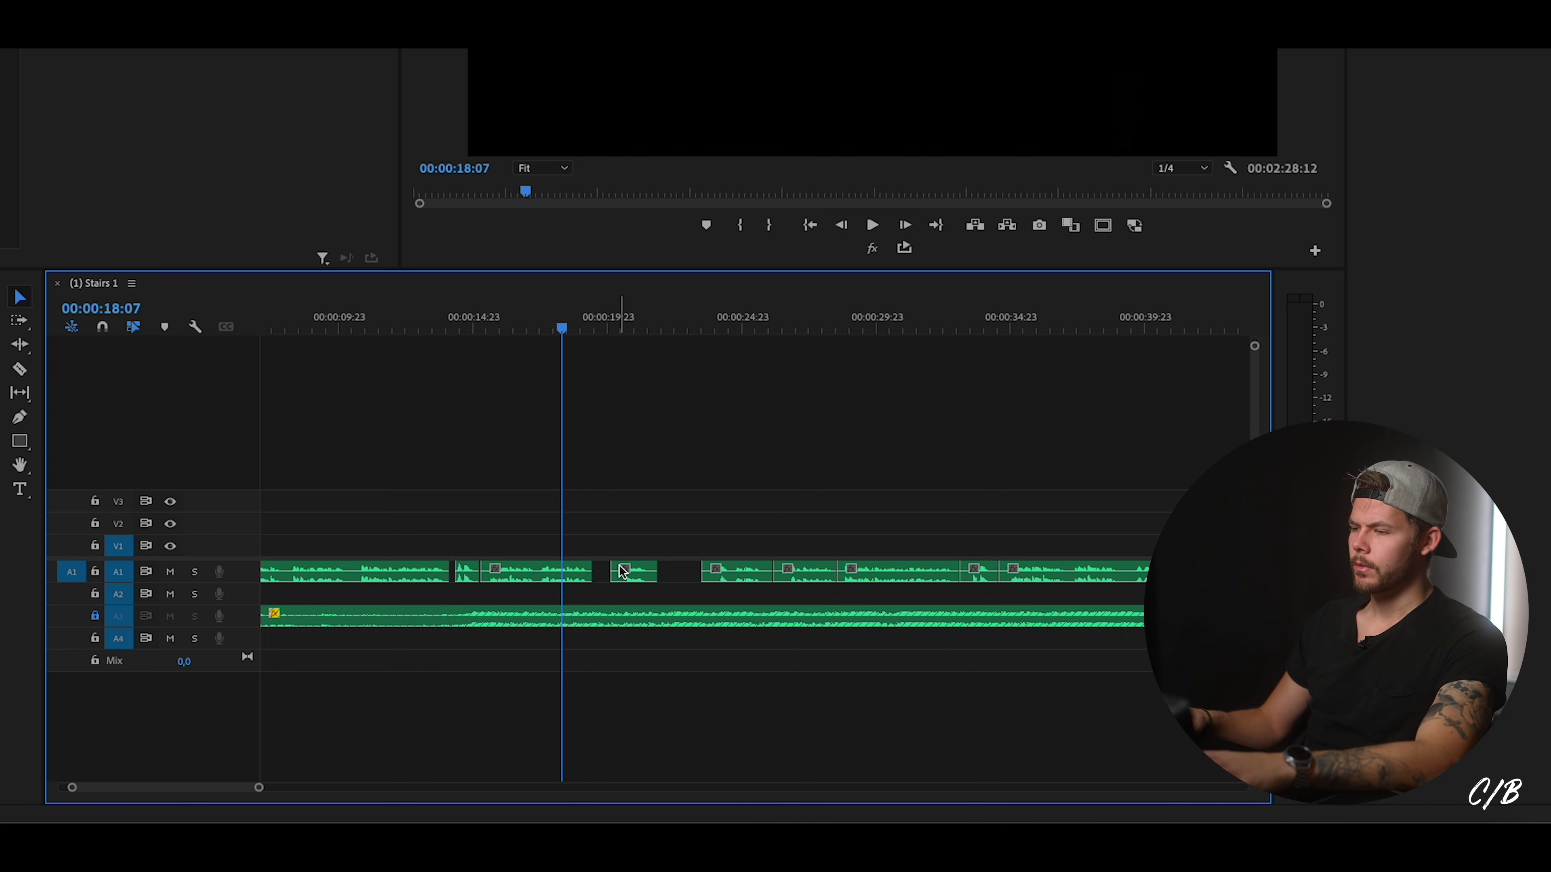
pyautogui.press('space')
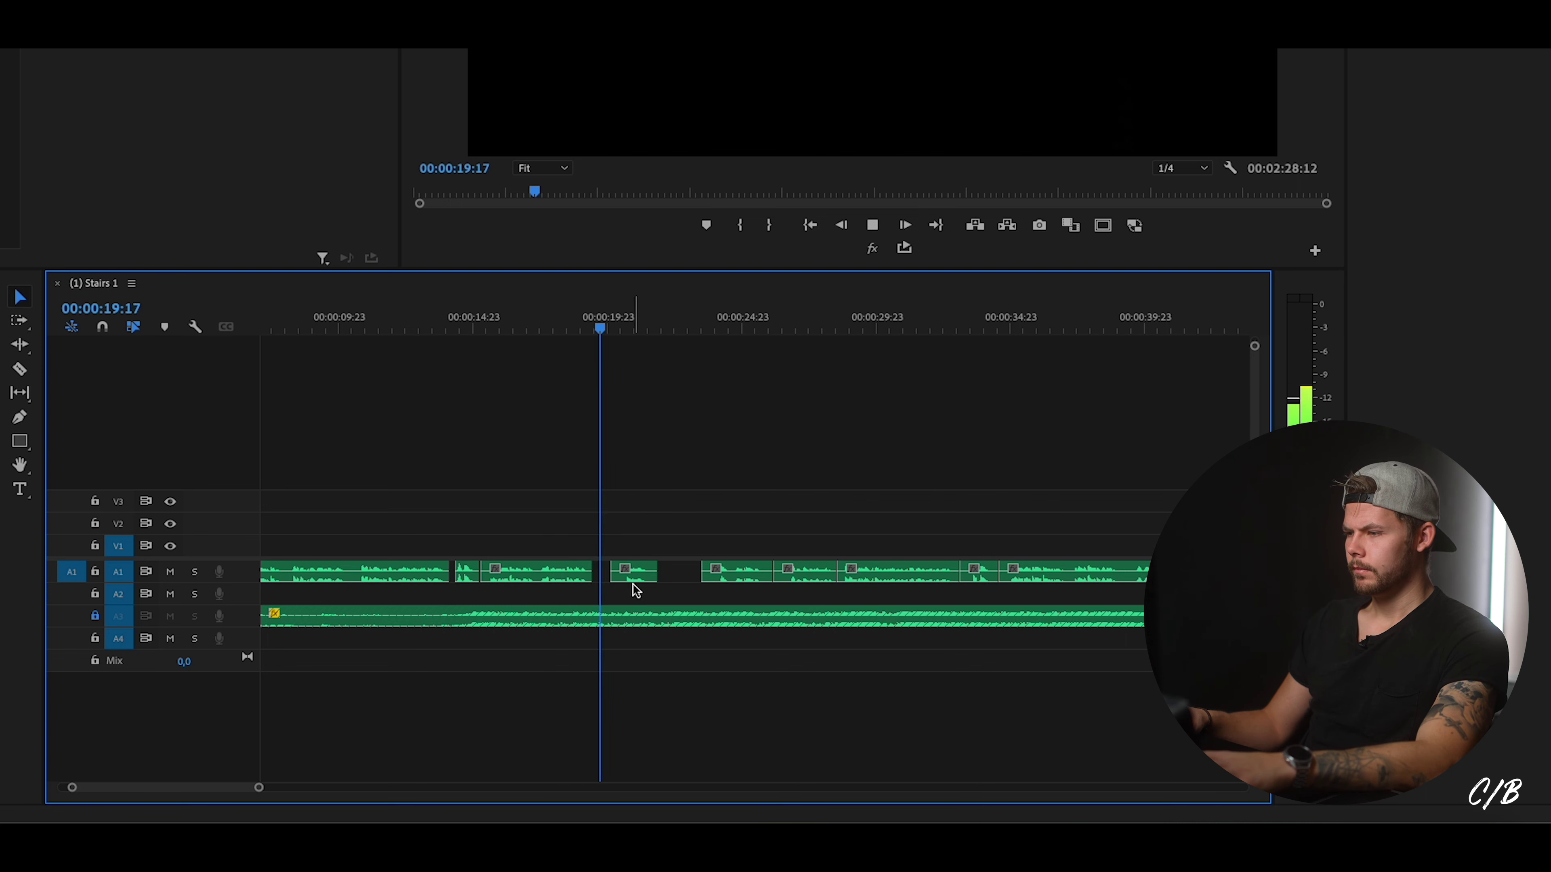
pyautogui.click(635, 578)
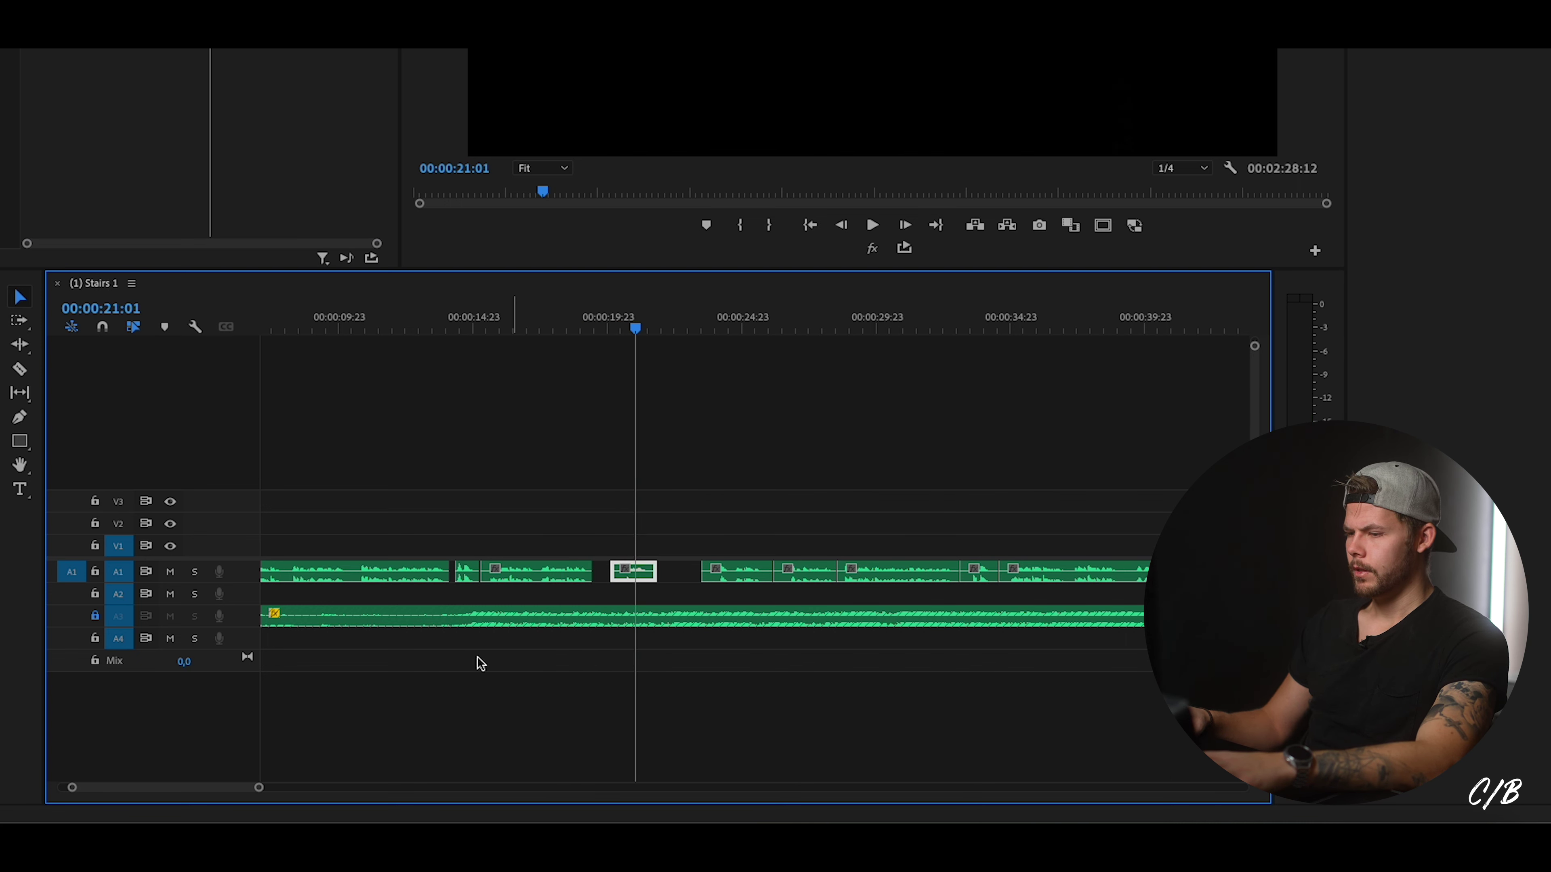
# Trim the opening of the sixth voice-over clip so that it starts at about 00:00:20:11.
pyautogui.moveTo(259, 787); pyautogui.dragTo(192, 787)
pyautogui.click(702, 590)
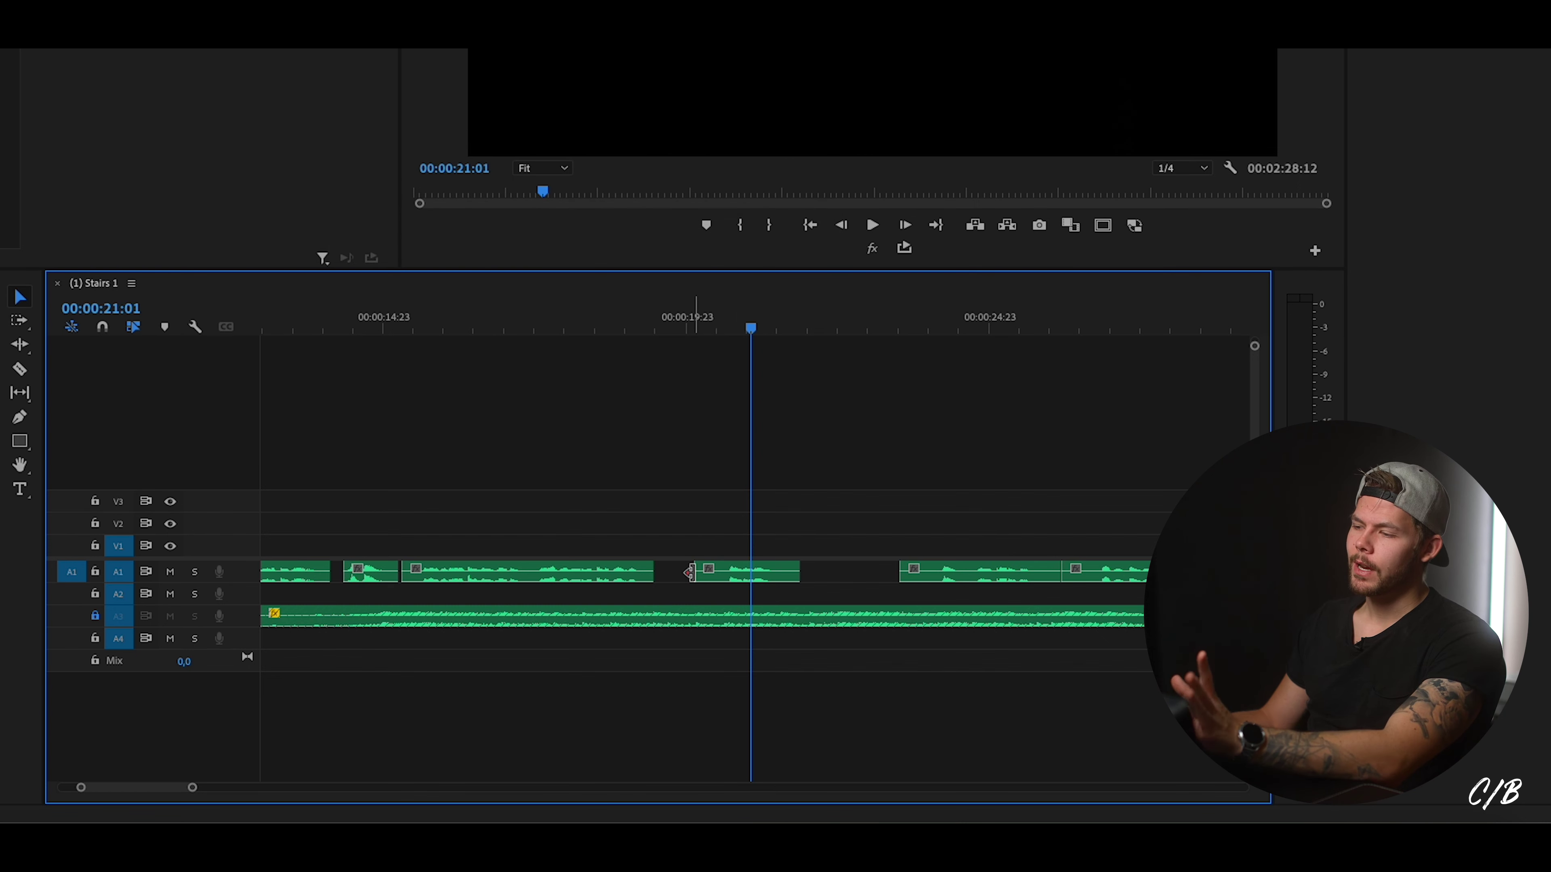
pyautogui.moveTo(690, 572); pyautogui.dragTo(661, 572)
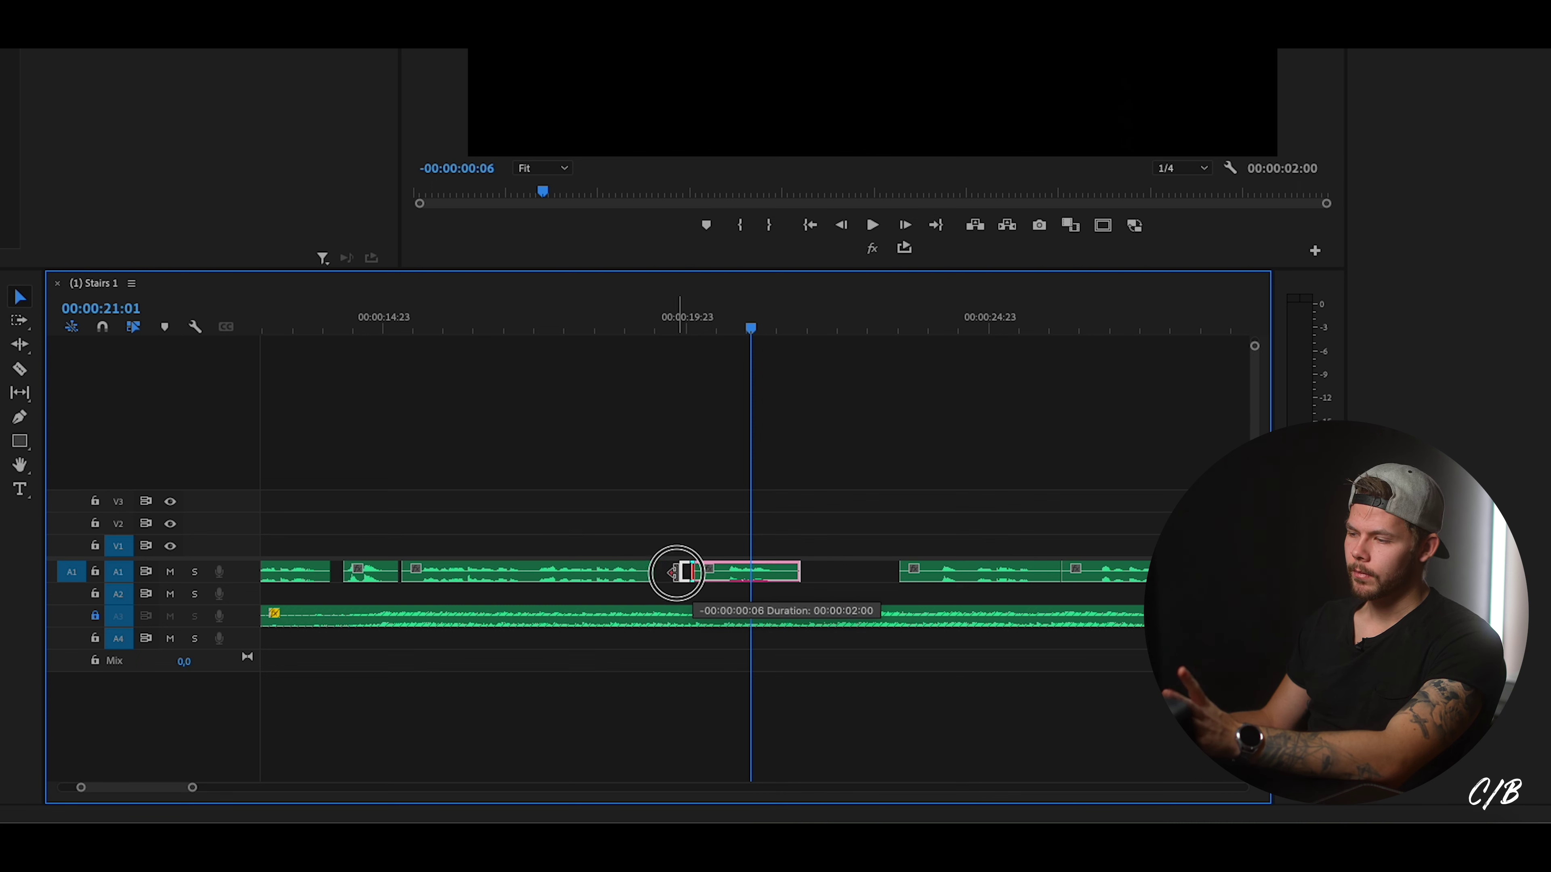
pyautogui.moveTo(689, 572)
pyautogui.mouseDown()
pyautogui.moveTo(716, 572)
pyautogui.moveTo(703, 572)
pyautogui.mouseUp()
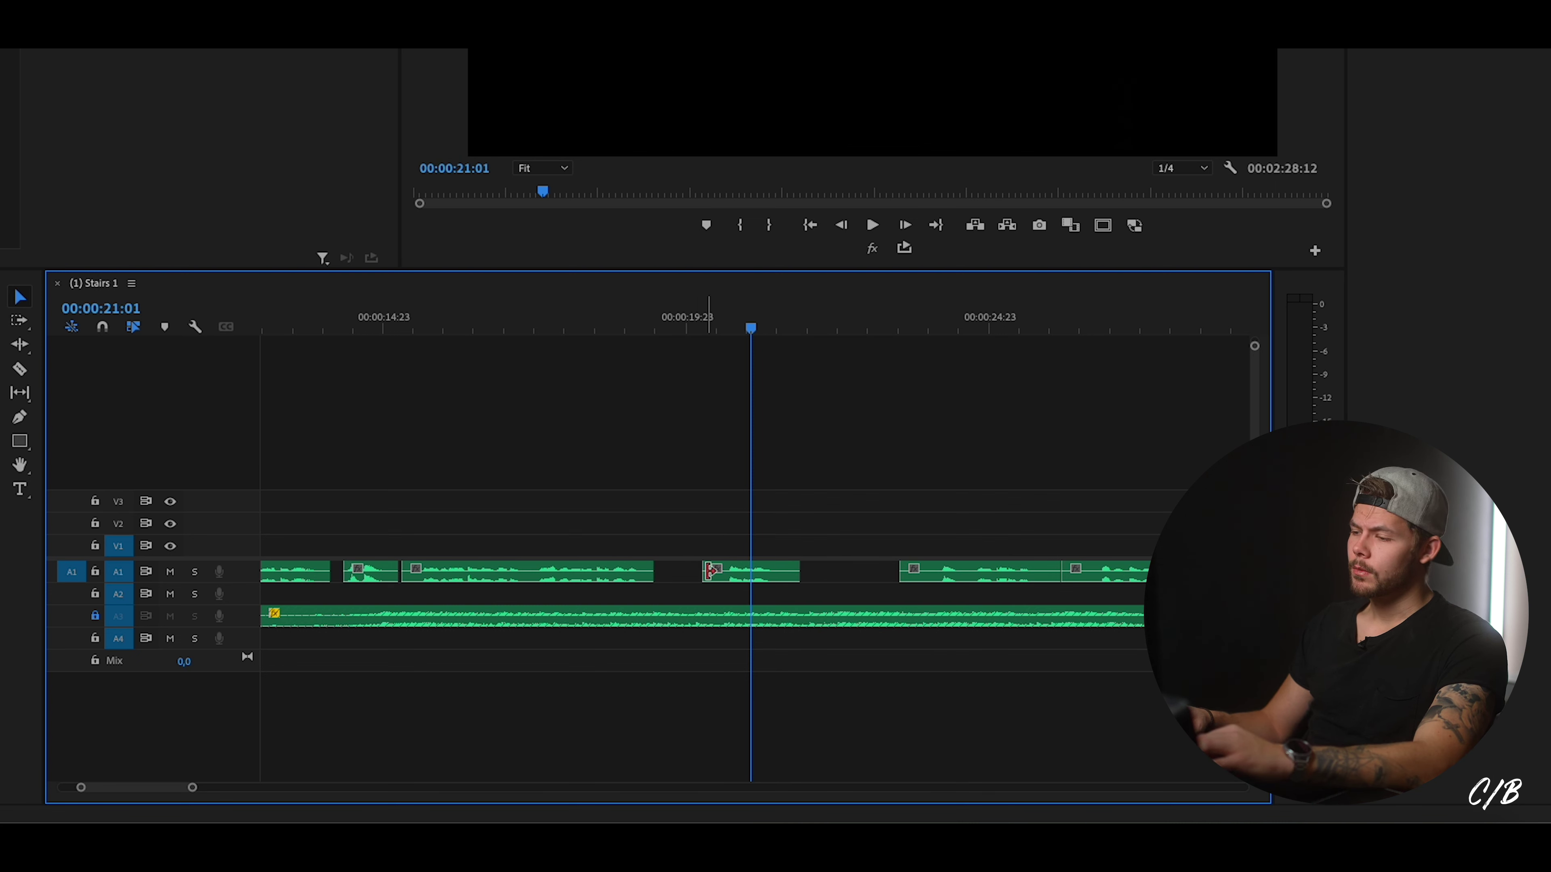
pyautogui.moveTo(702, 572)
pyautogui.mouseDown()
pyautogui.moveTo(689, 572)
pyautogui.moveTo(714, 572)
pyautogui.mouseUp()
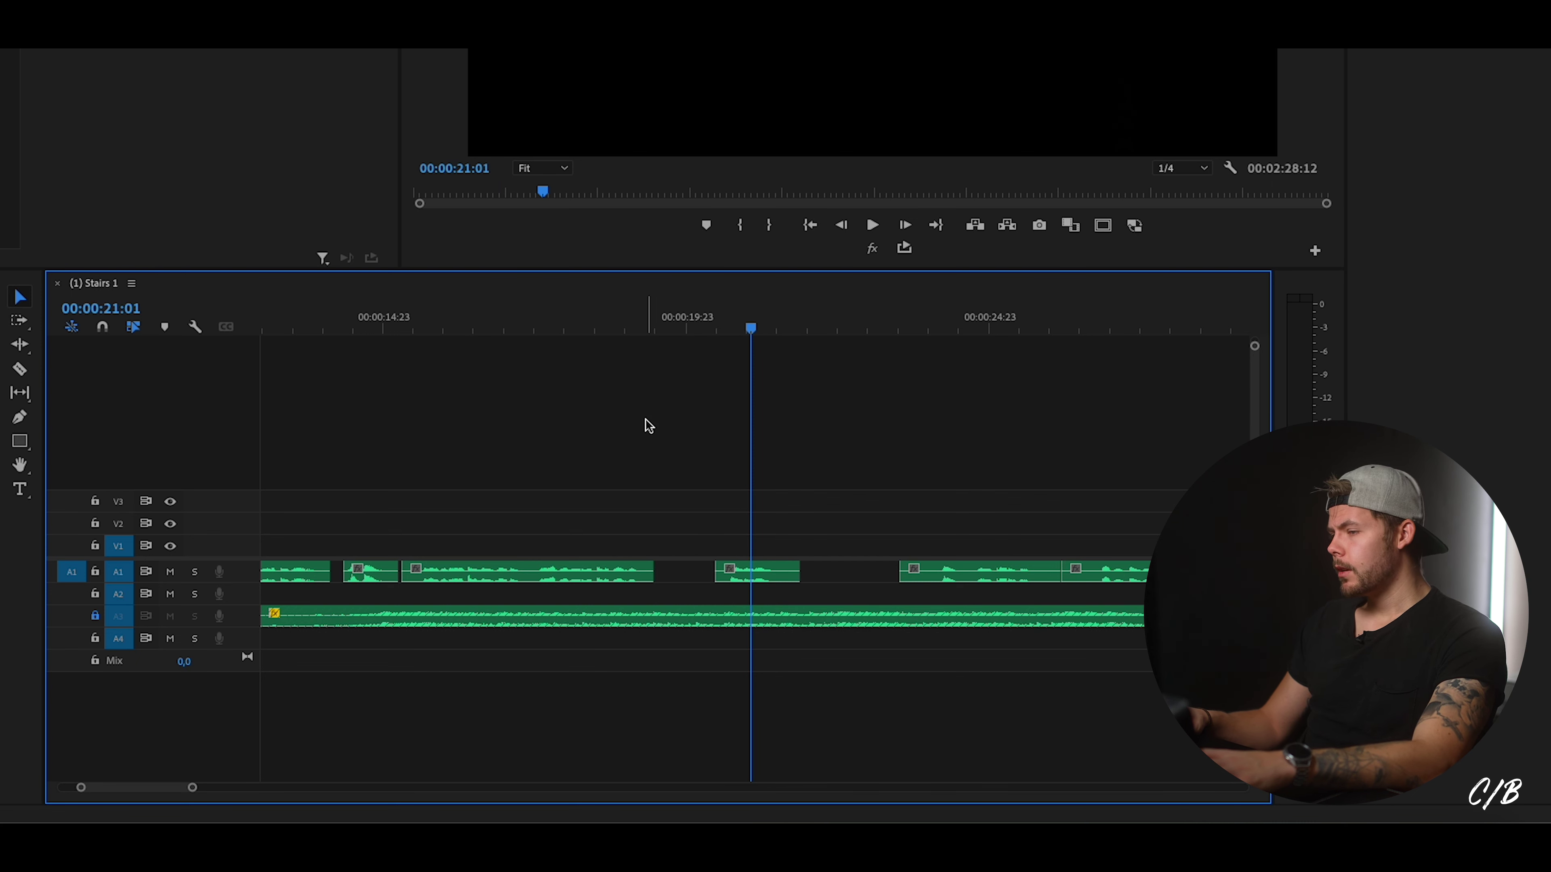
# Move the sixth voice-over clip earlier, to start at about 00:00:19:23, and play from 00:00:18:03 to 00:00:22:11.
pyautogui.moveTo(751, 577); pyautogui.dragTo(723, 577)
pyautogui.click(576, 330)
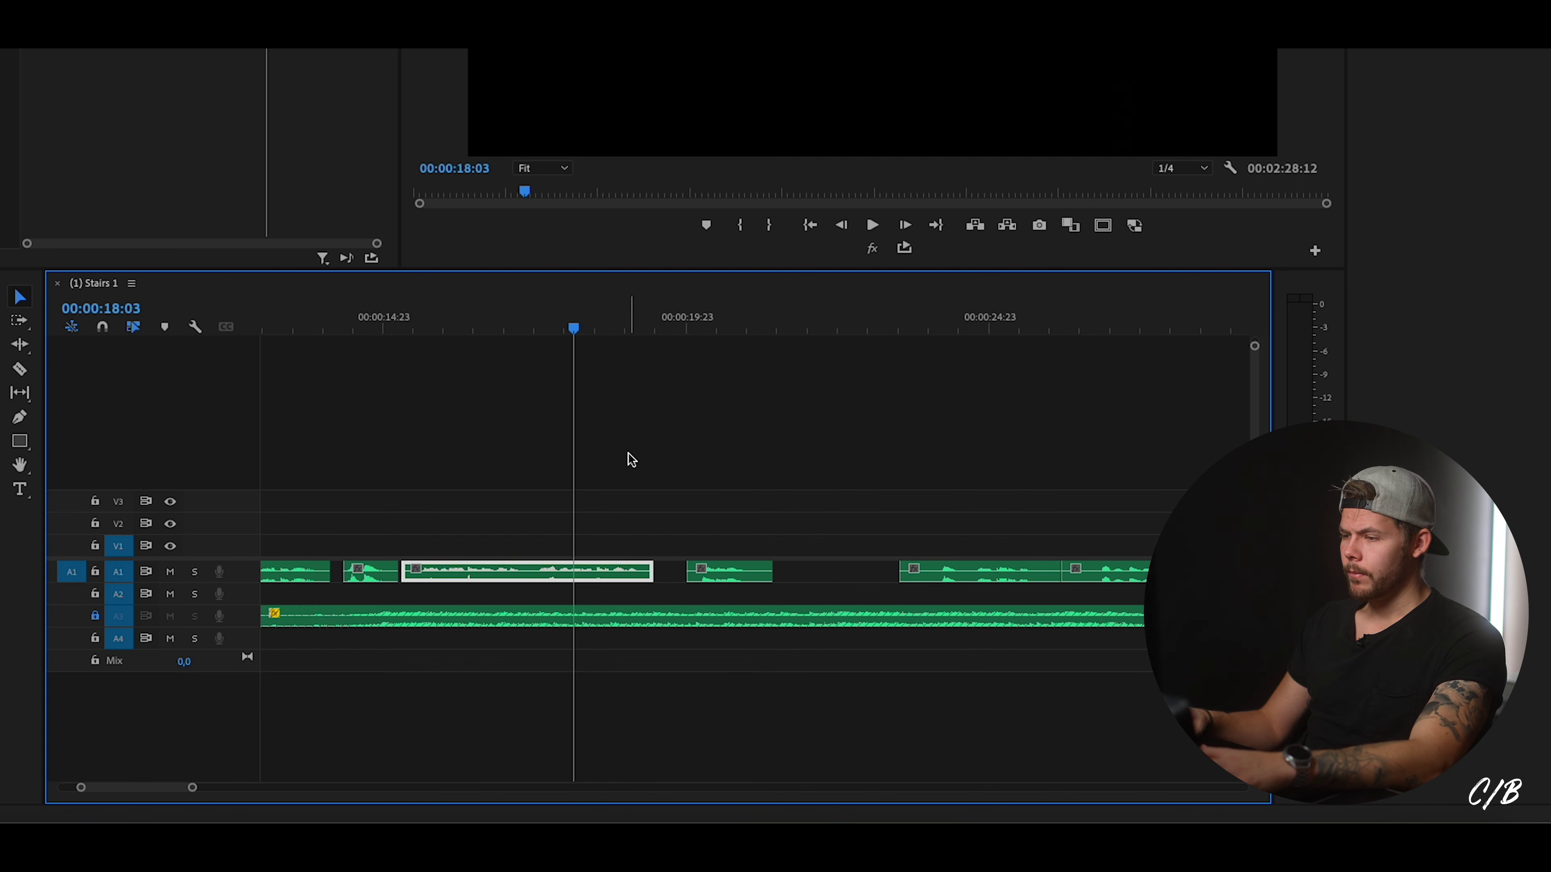
pyautogui.press('space')
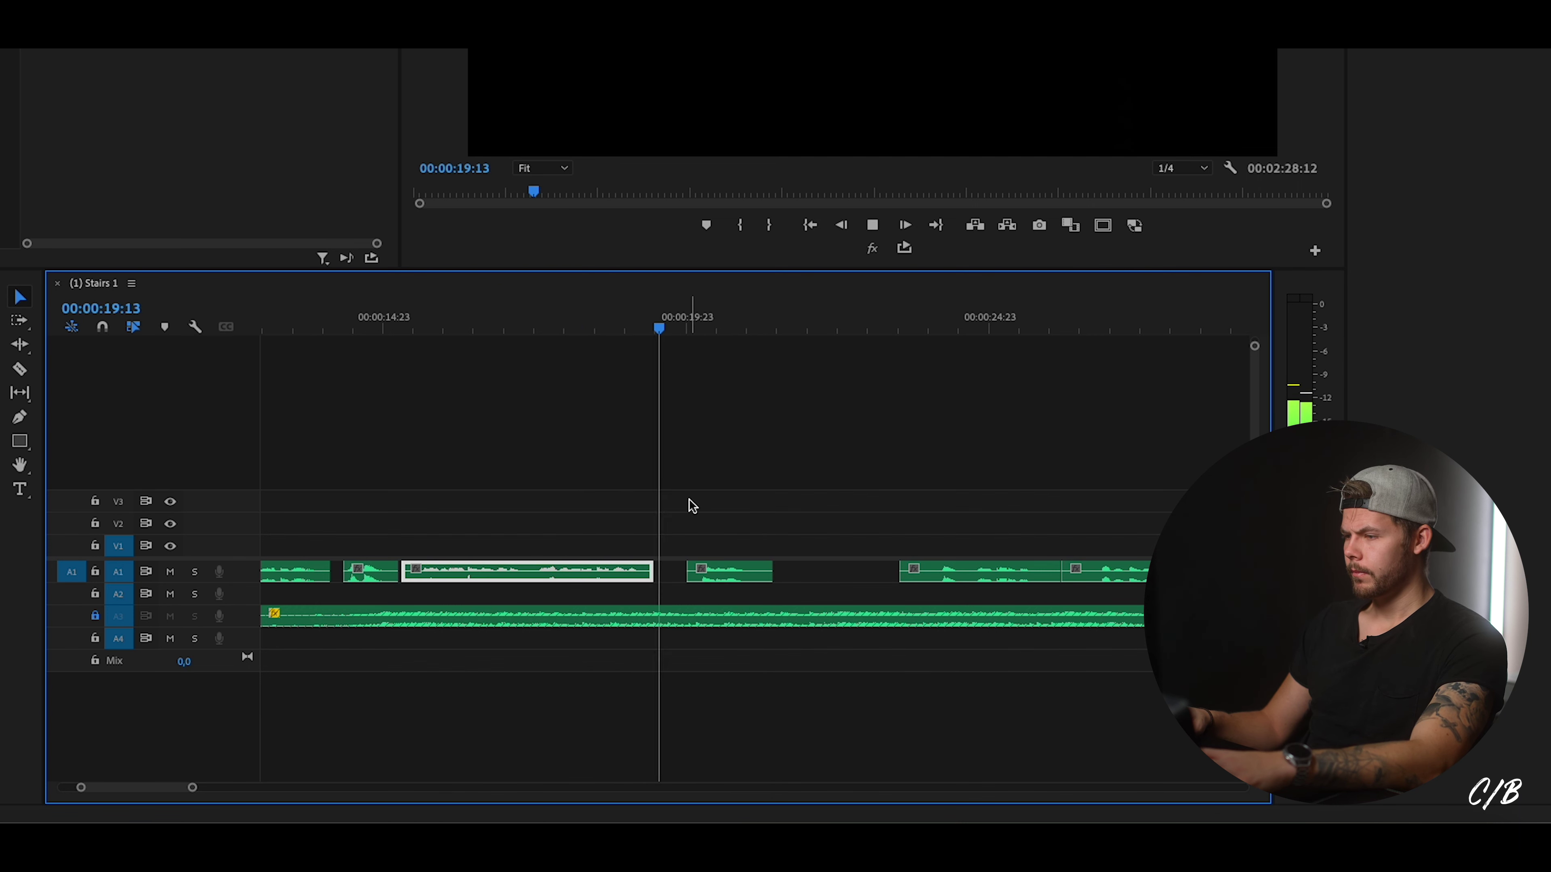
pyautogui.scroll(-3, 664, 528)
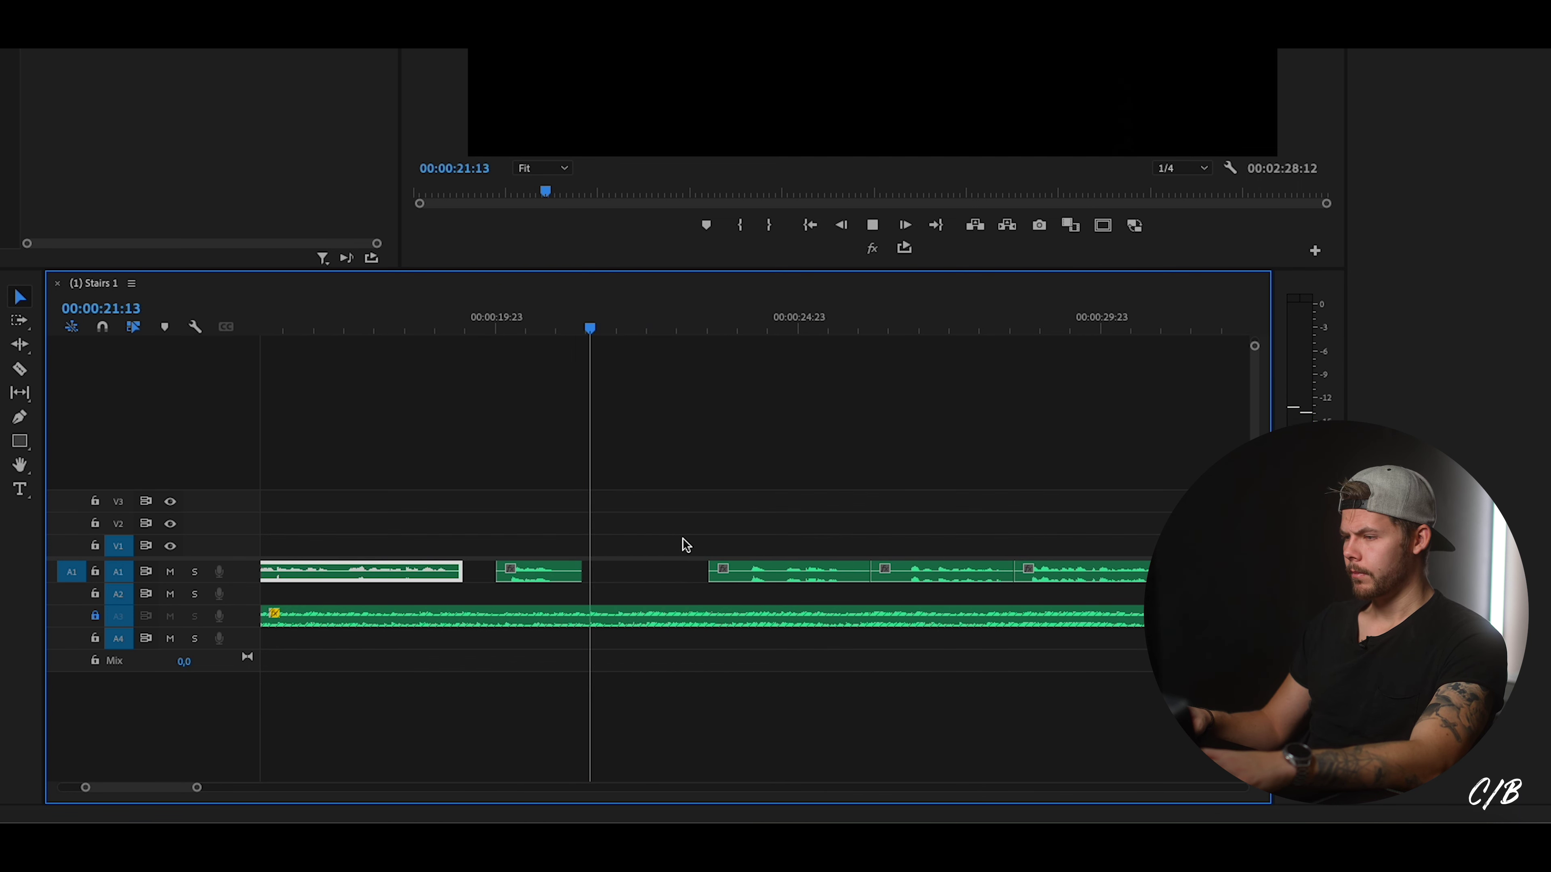
pyautogui.press('space')
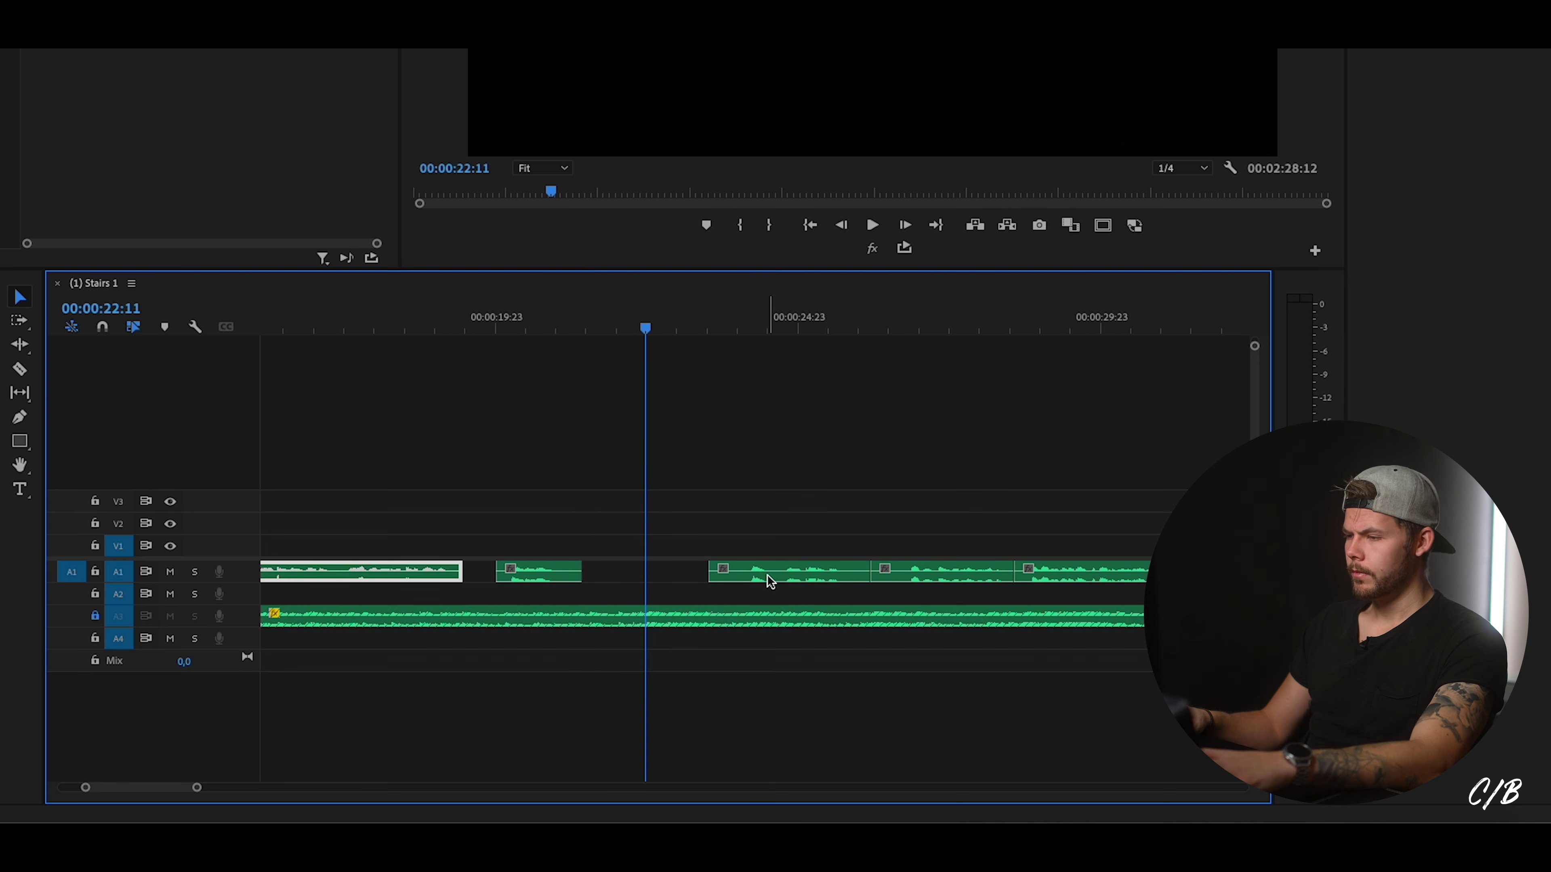
# Move the seventh voice-over clip earlier, to start at about 00:00:21:21, and play from 00:00:20:16.
pyautogui.moveTo(767, 575); pyautogui.dragTo(660, 574)
pyautogui.click(600, 324)
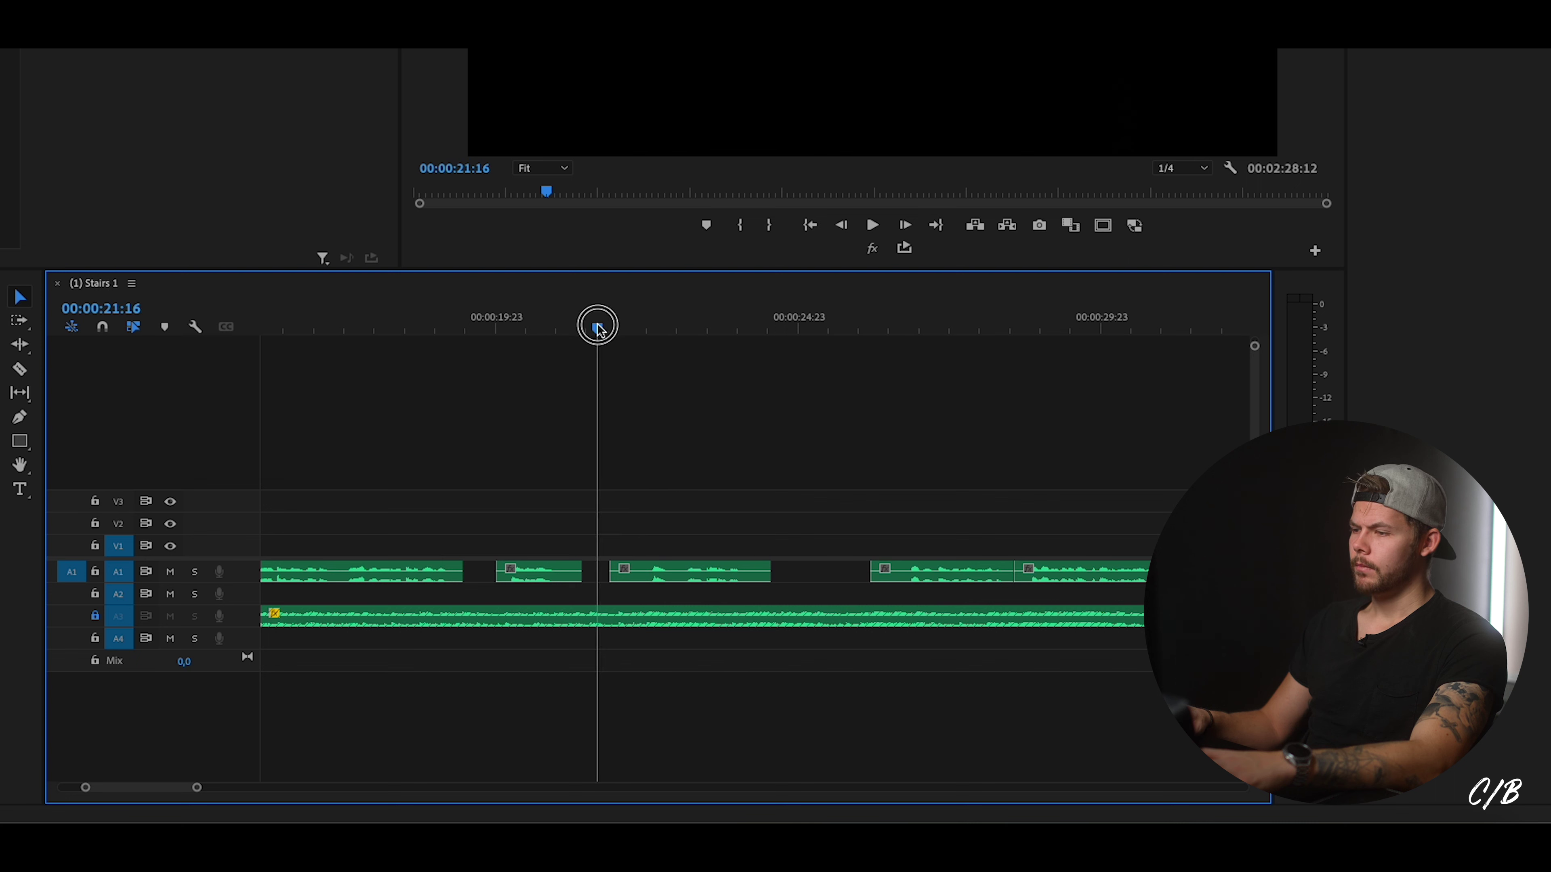
pyautogui.moveTo(600, 324); pyautogui.dragTo(592, 326)
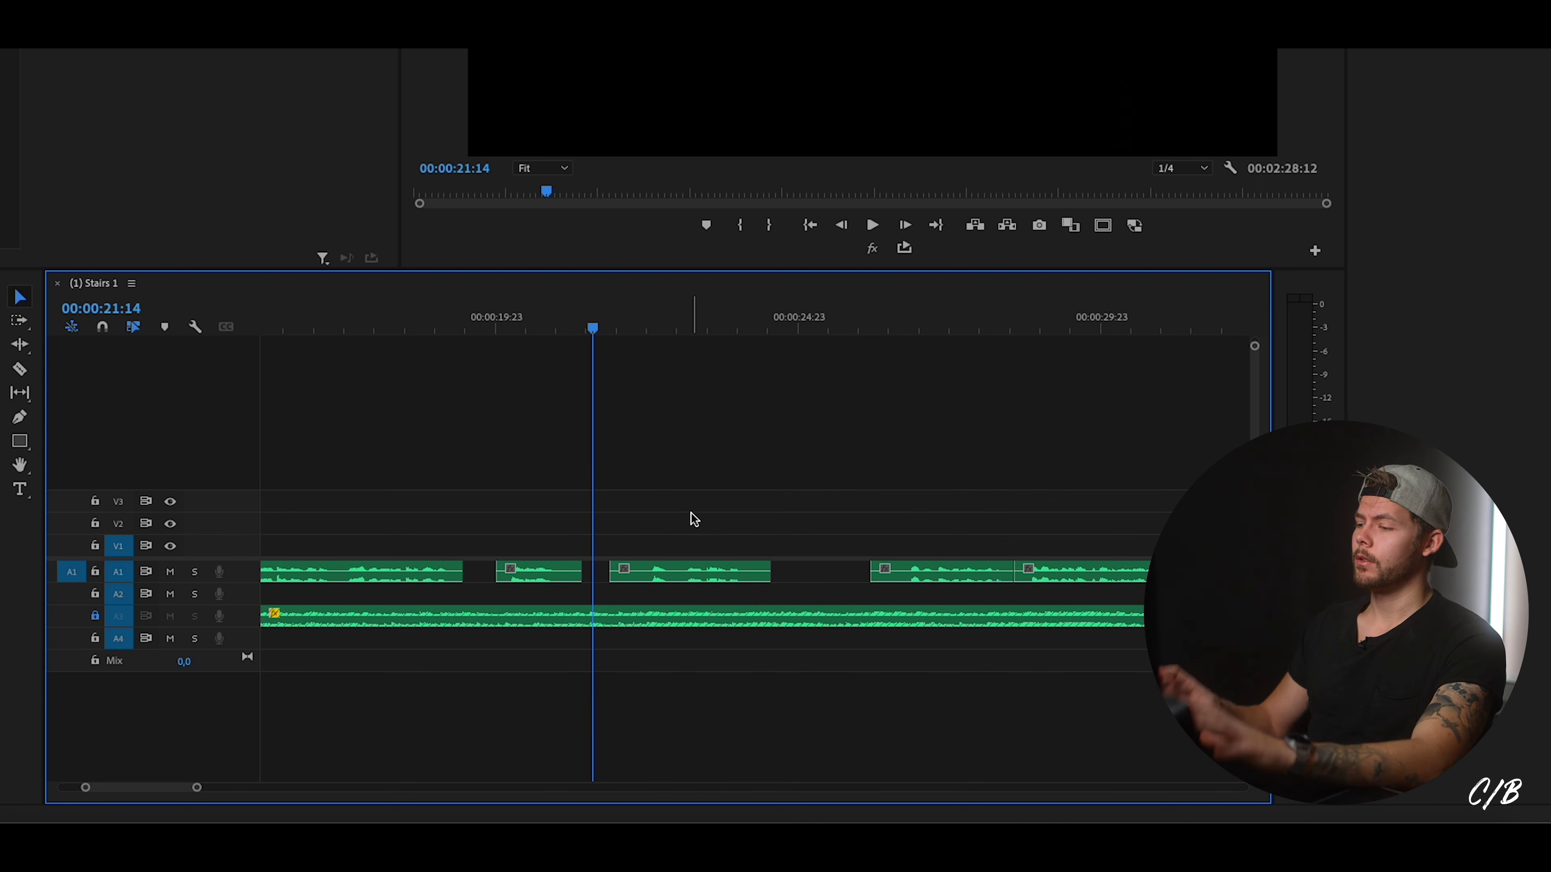
pyautogui.click(537, 330)
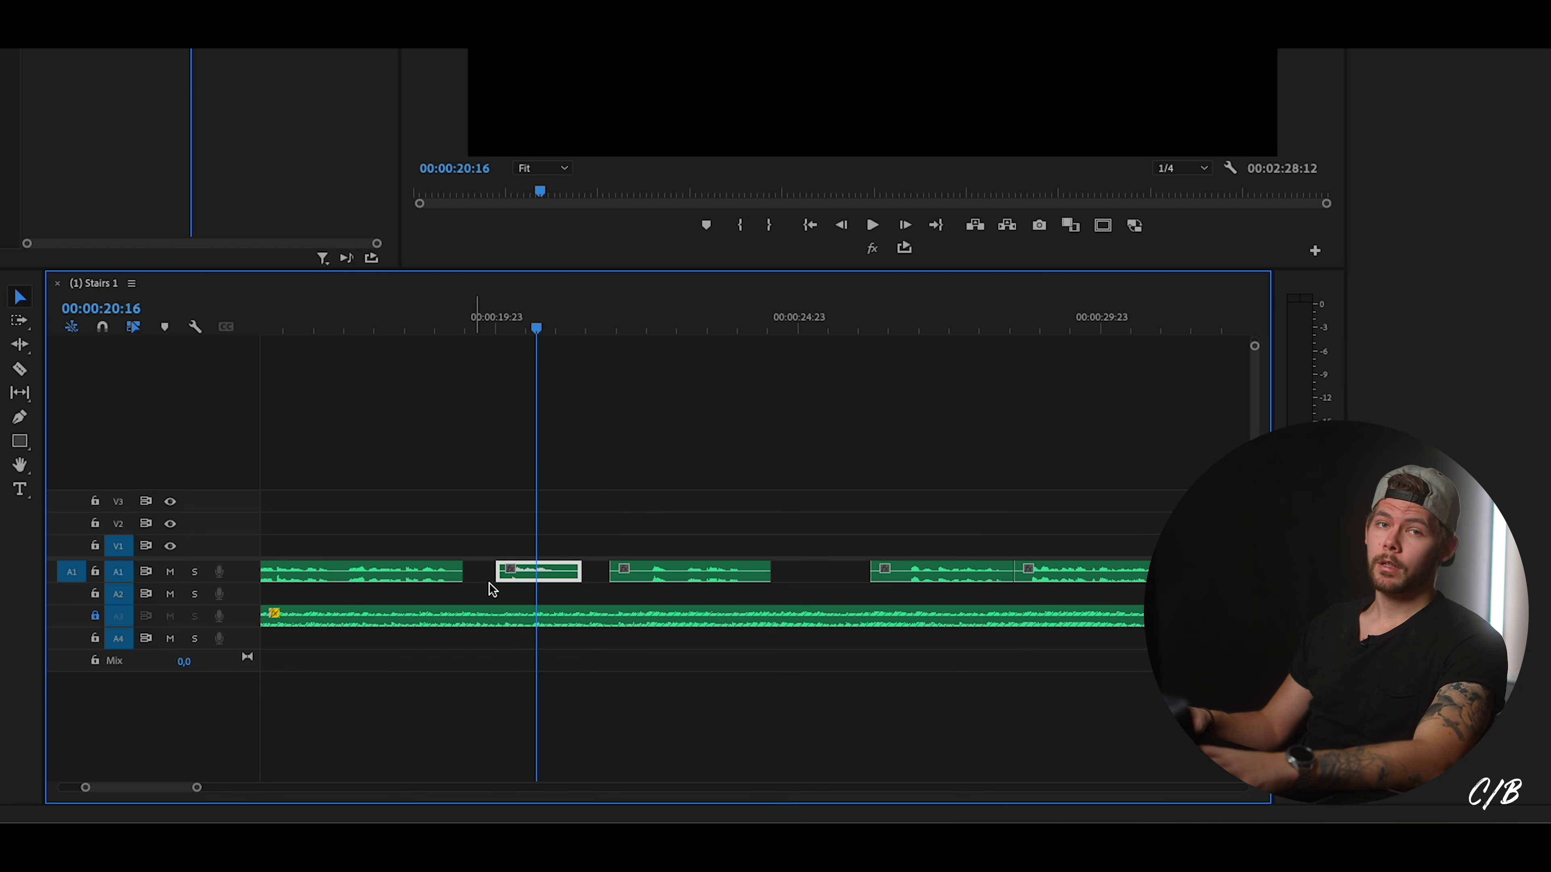
pyautogui.press('space')
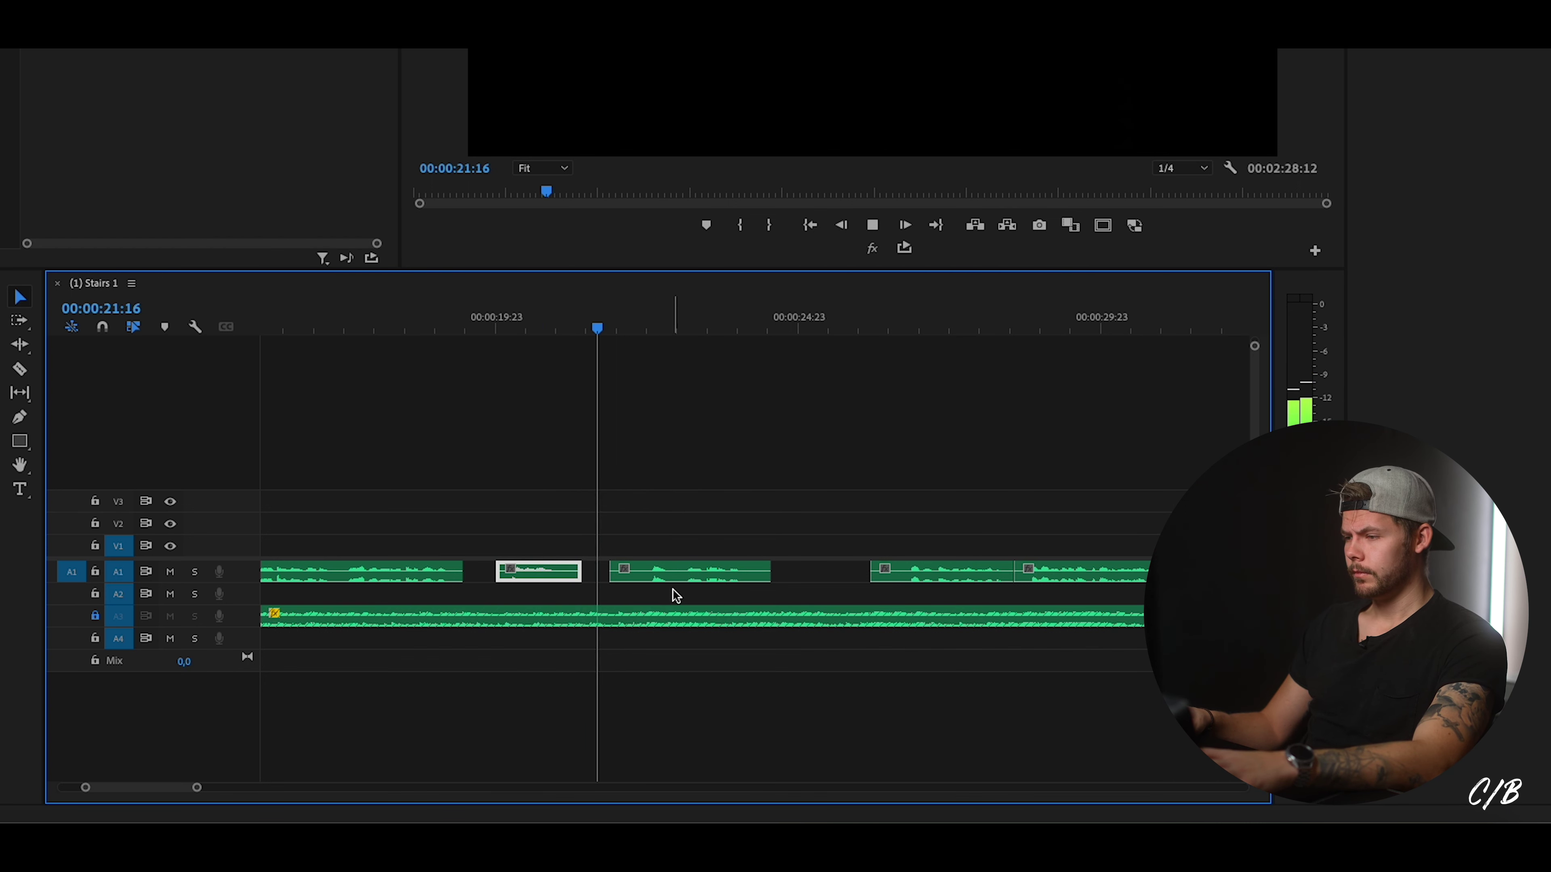
# Trim the opening of the seventh voice-over clip and place the clip to start at 00:00:22:03.
pyautogui.moveTo(610, 574); pyautogui.dragTo(645, 571)
pyautogui.click(506, 324)
pyautogui.press('space')
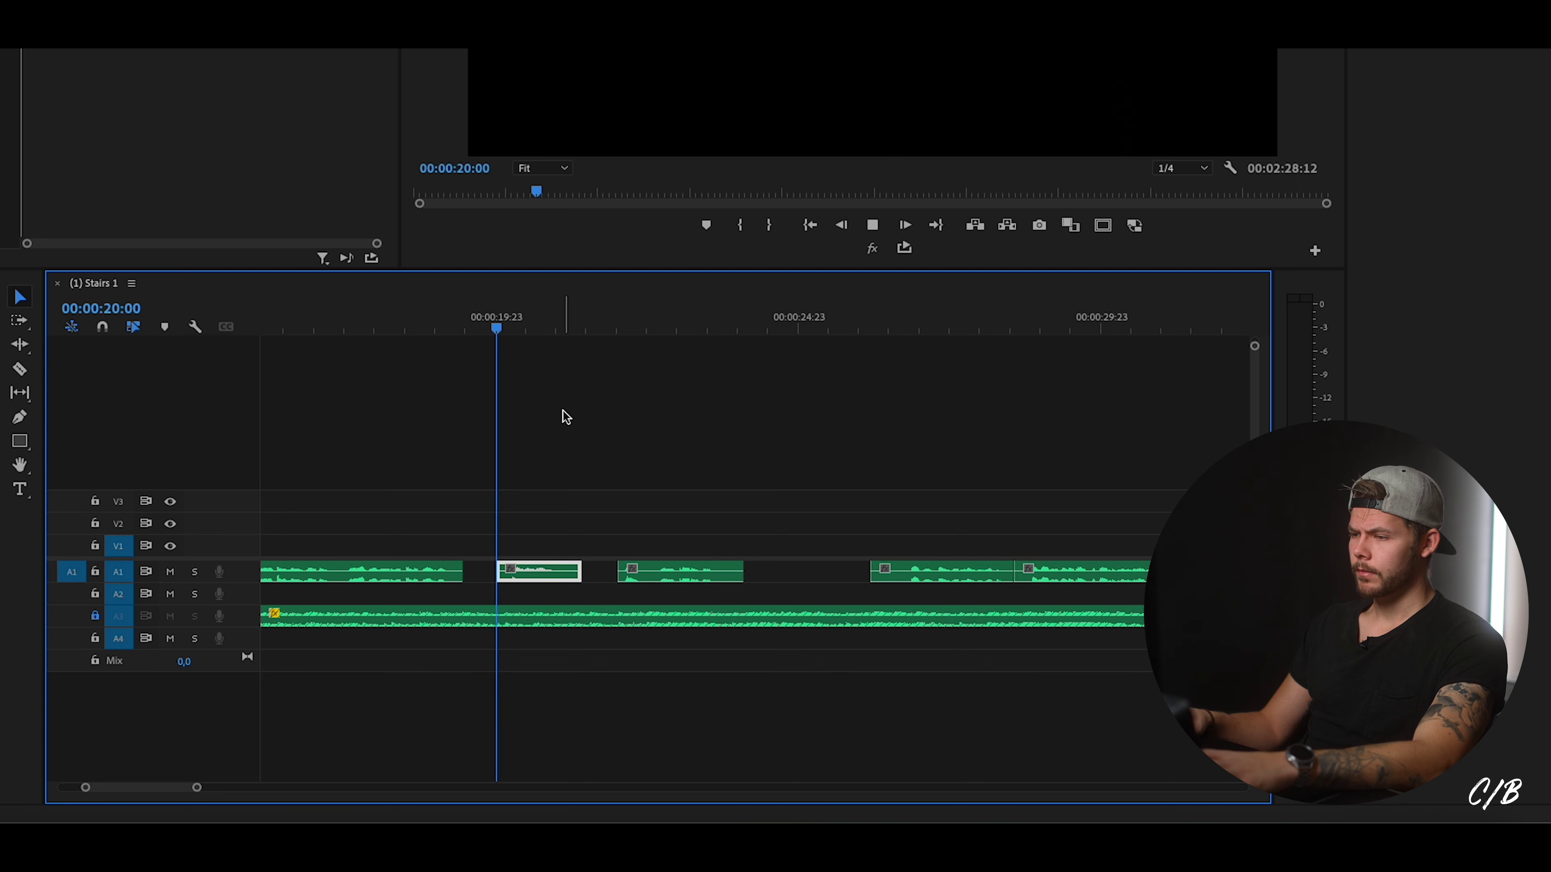
pyautogui.moveTo(675, 570)
pyautogui.mouseDown()
pyautogui.moveTo(685, 577)
pyautogui.moveTo(672, 574)
pyautogui.mouseUp()
pyautogui.click(584, 323)
pyautogui.click(654, 481)
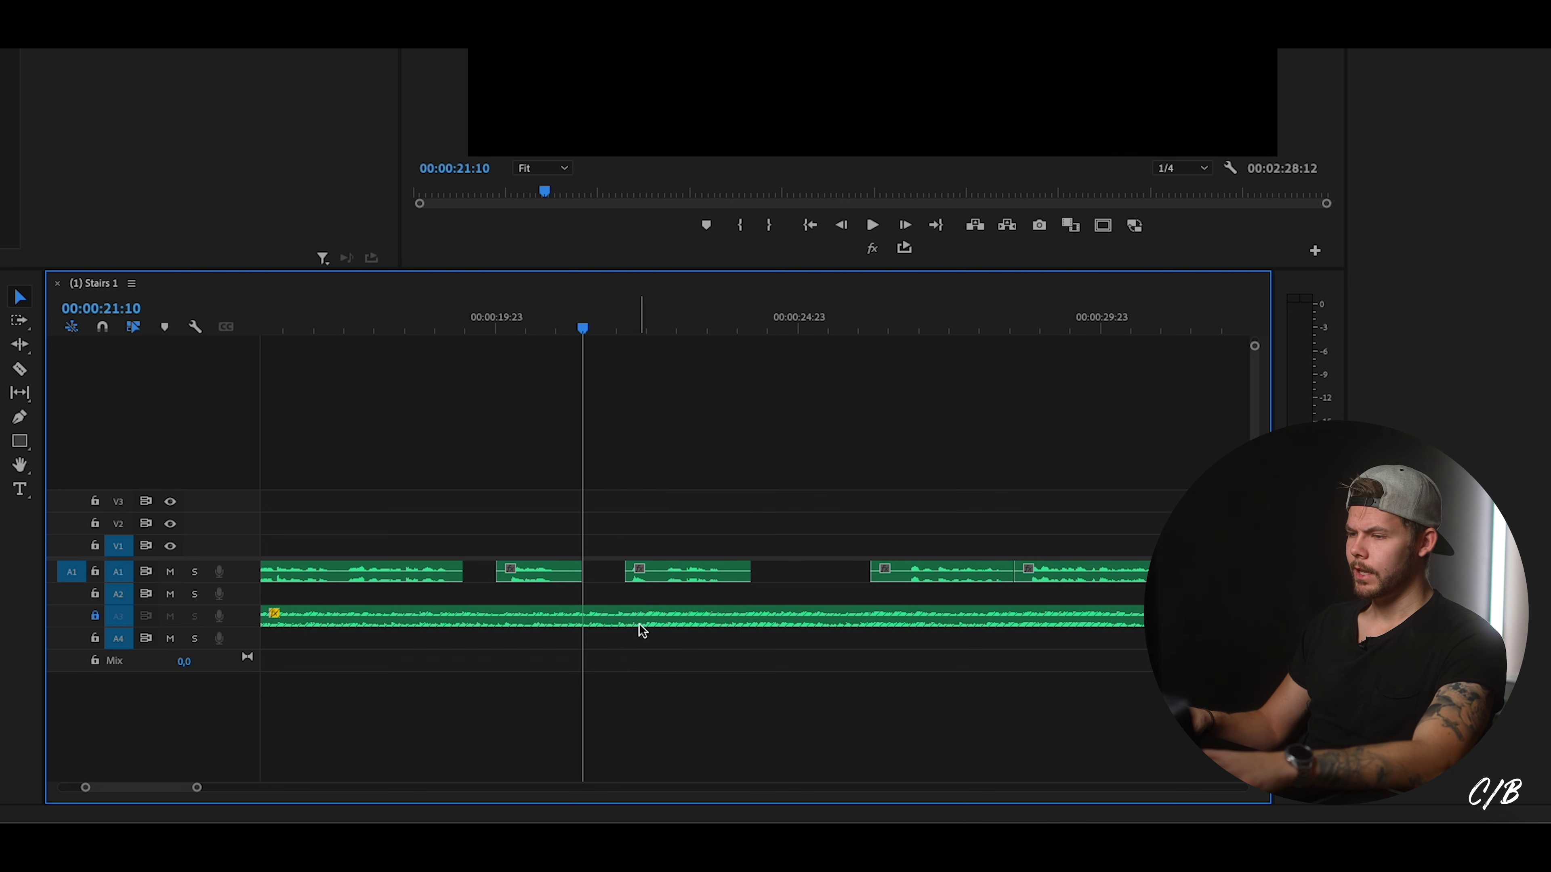
# Unlock the music track A3 and set the playhead to 00:00:22:04, near the start of the seventh voice-over clip.
pyautogui.click(95, 617)
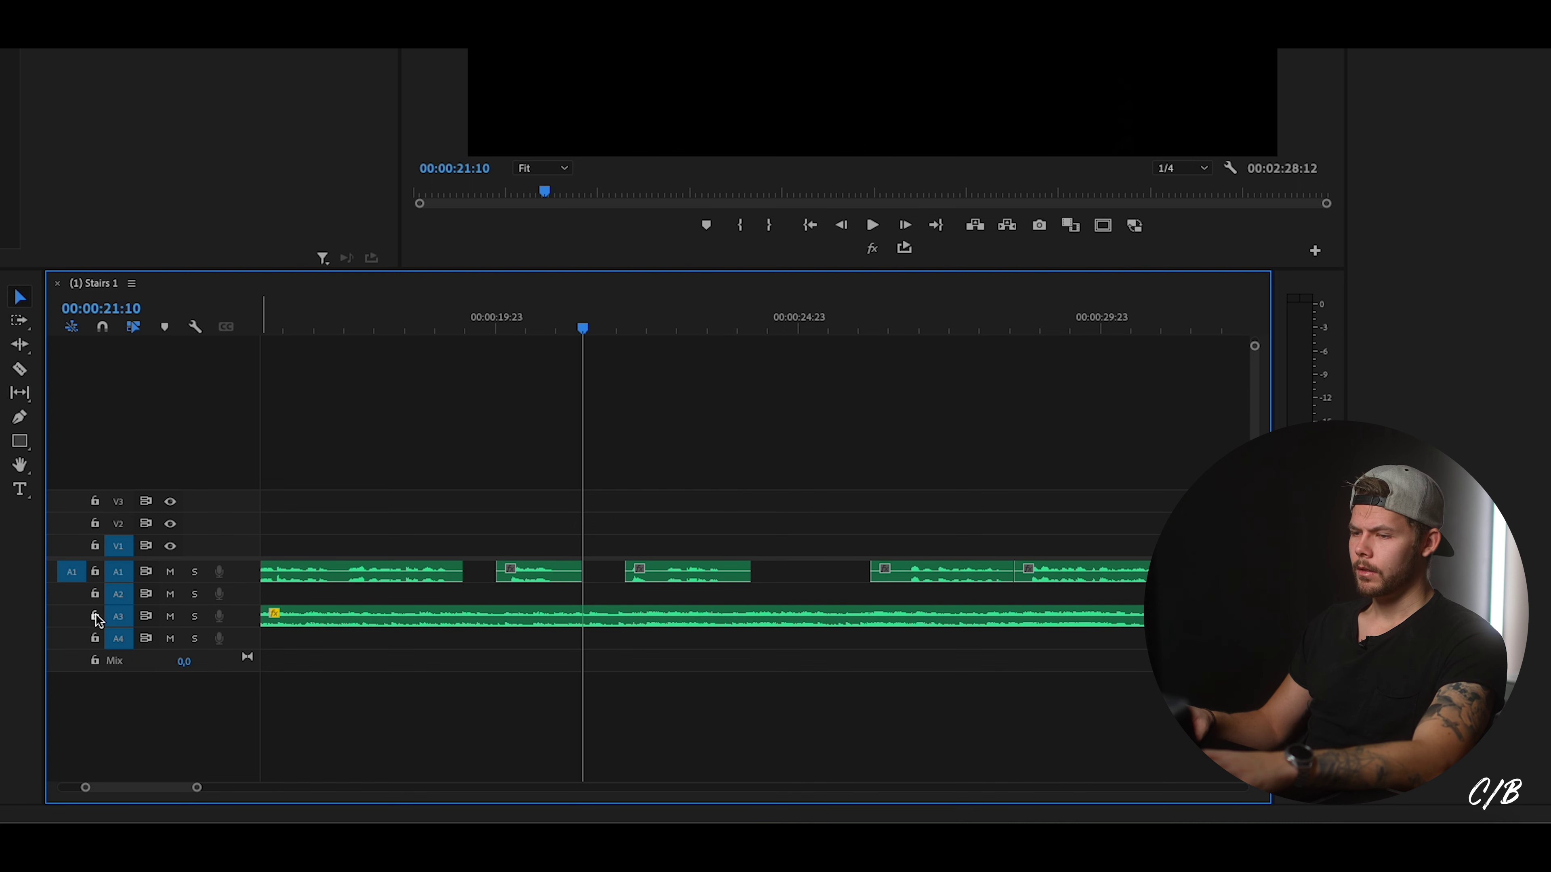
pyautogui.press('space')
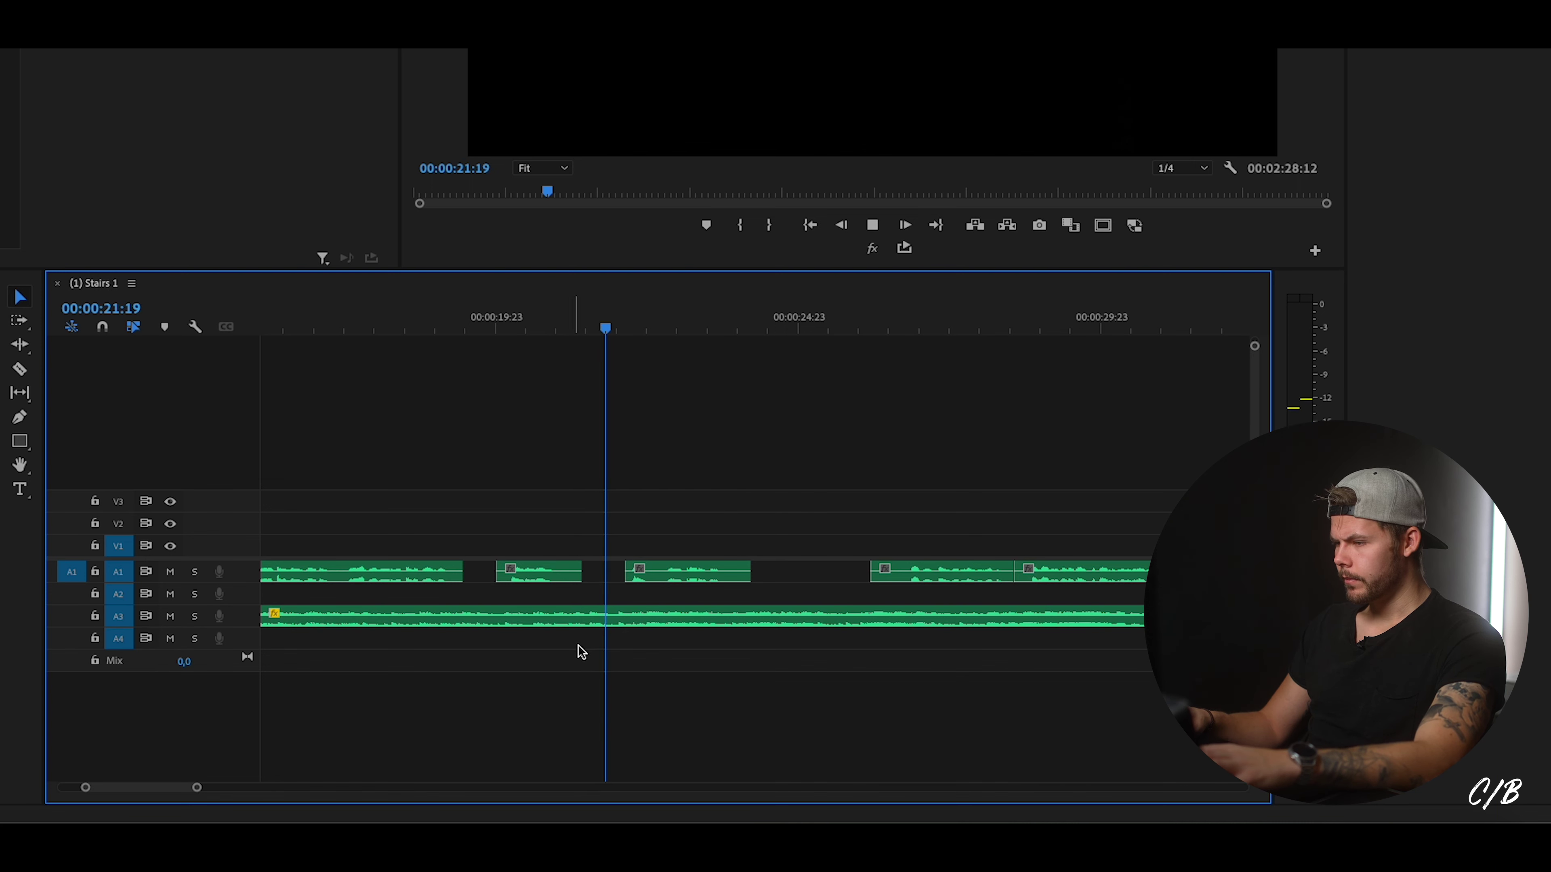
pyautogui.press('space')
pyautogui.press('d')
pyautogui.press('Left')
pyautogui.press('Left')
pyautogui.press('Left')
pyautogui.press('Left')
pyautogui.press('Left')
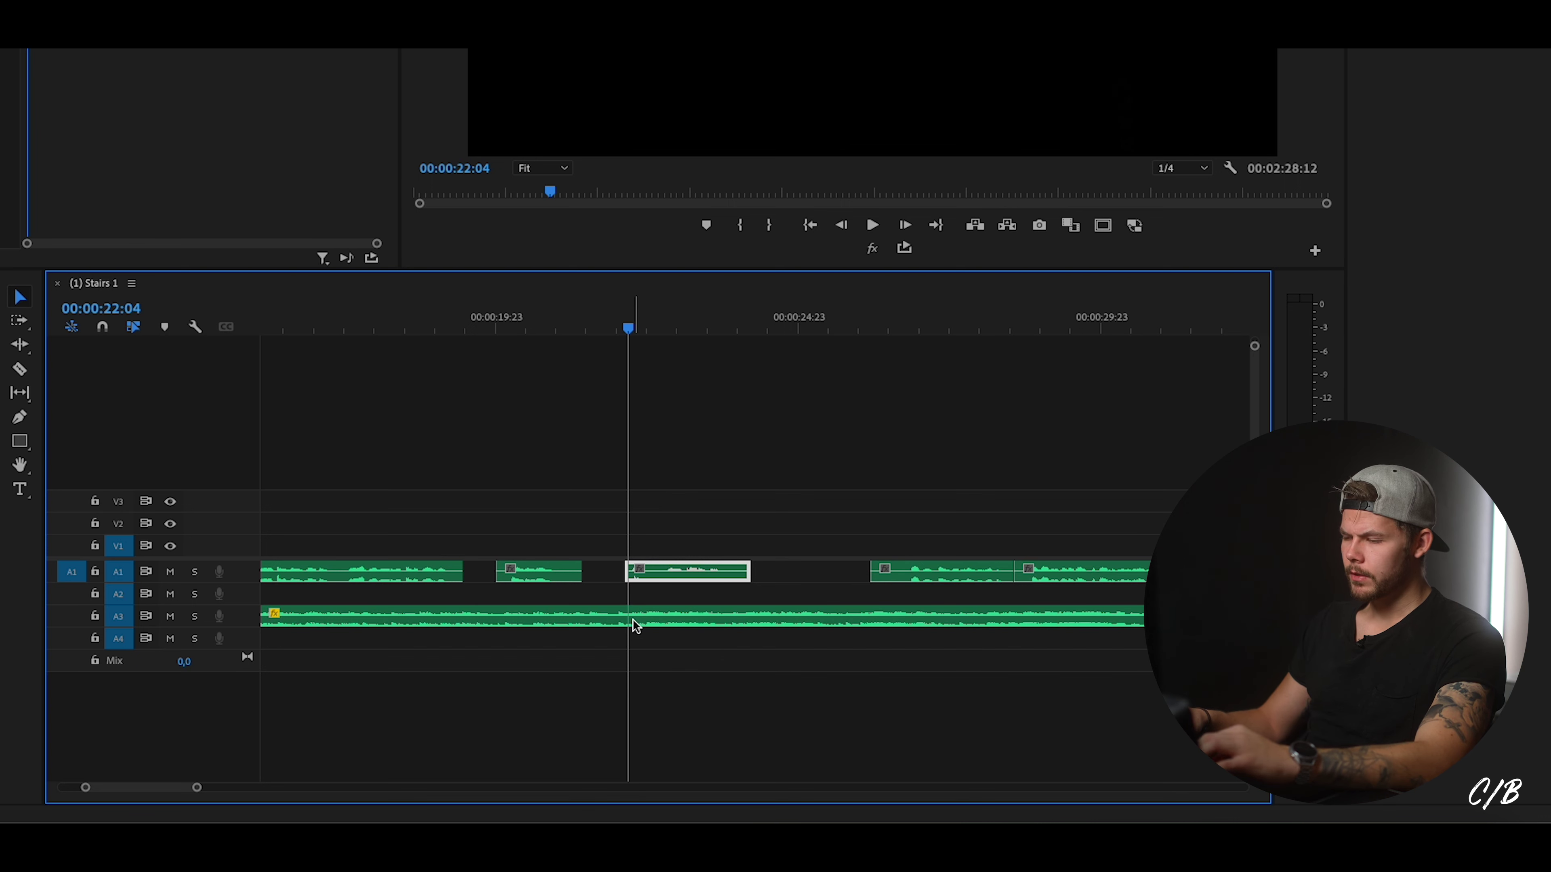
# Turn on timeline snapping and split the music clip at 00:00:22:04.
pyautogui.press('v')
pyautogui.click(730, 536)
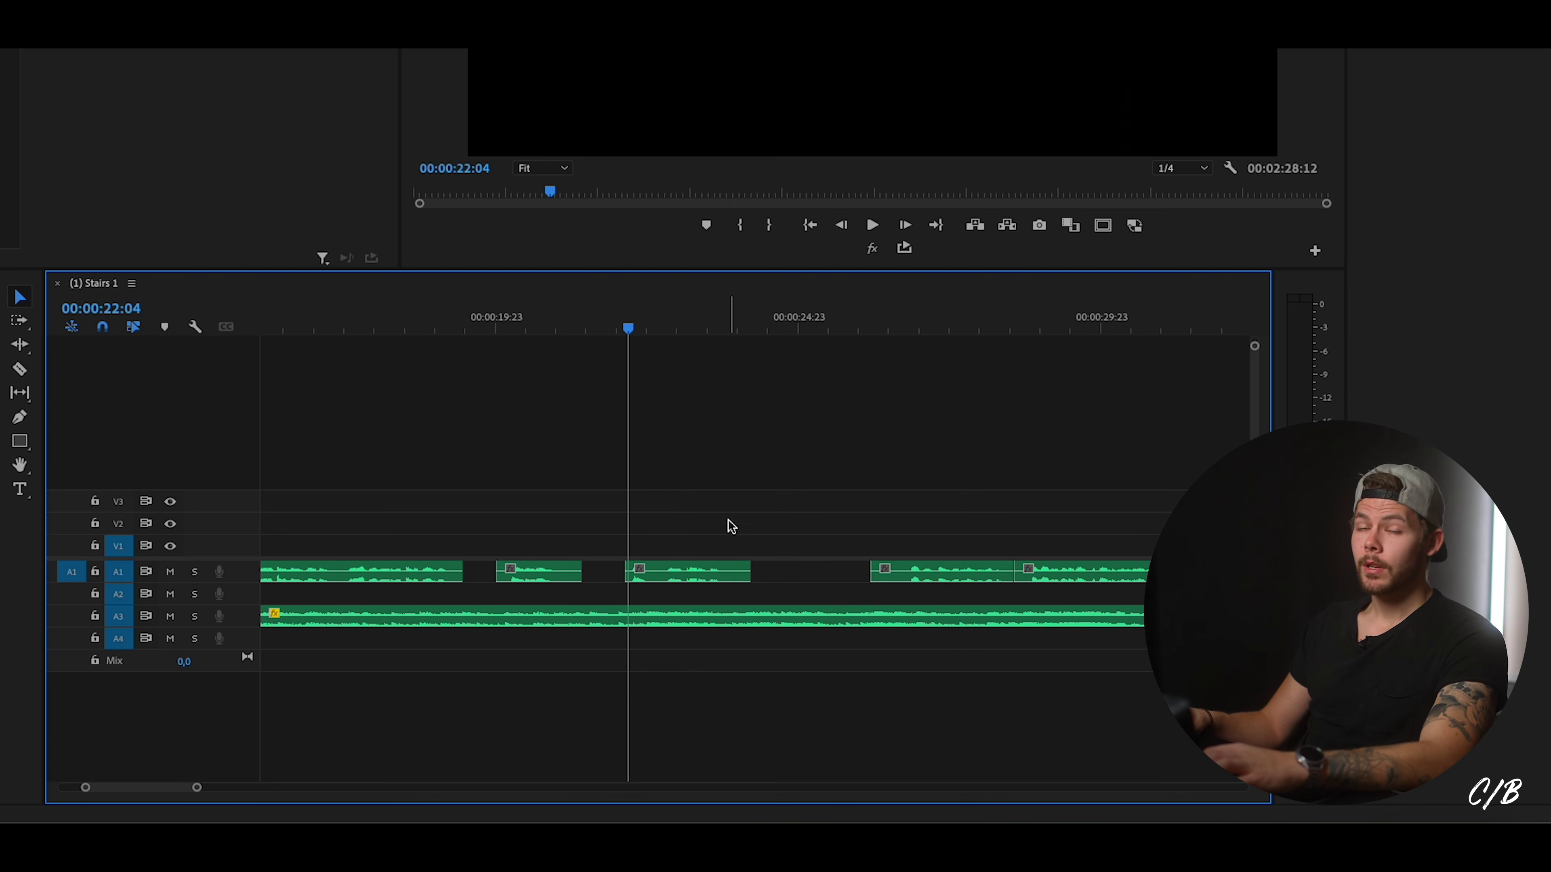
pyautogui.click(658, 619)
pyautogui.hotkey('ctrl', 'k')
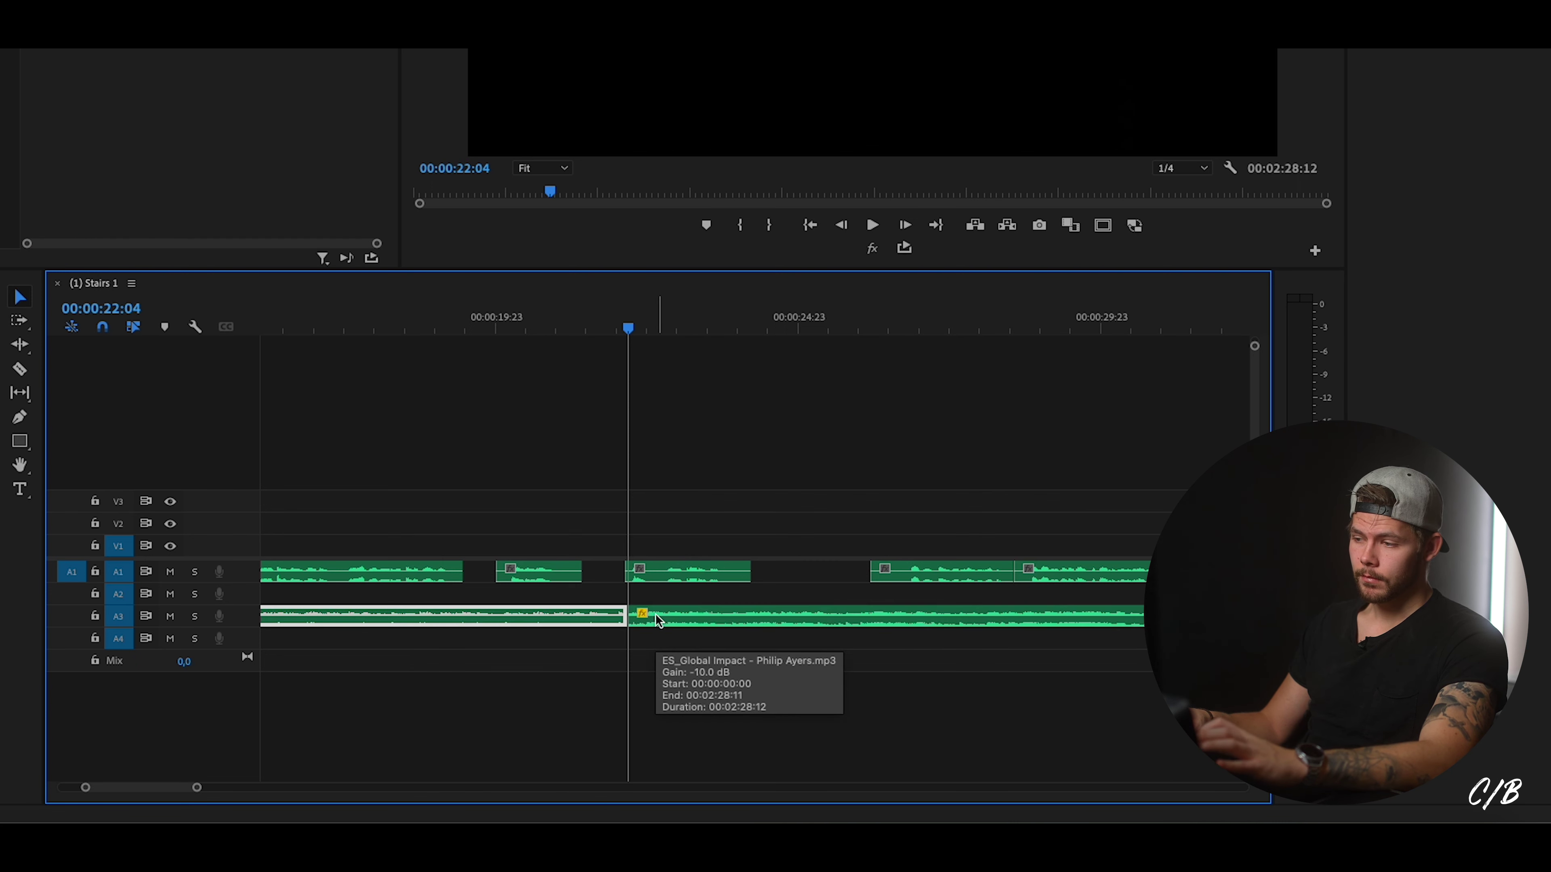
# Try splitting both the seventh voice-over clip and the music at 00:00:22:15, and undo the split.
pyautogui.click(630, 359)
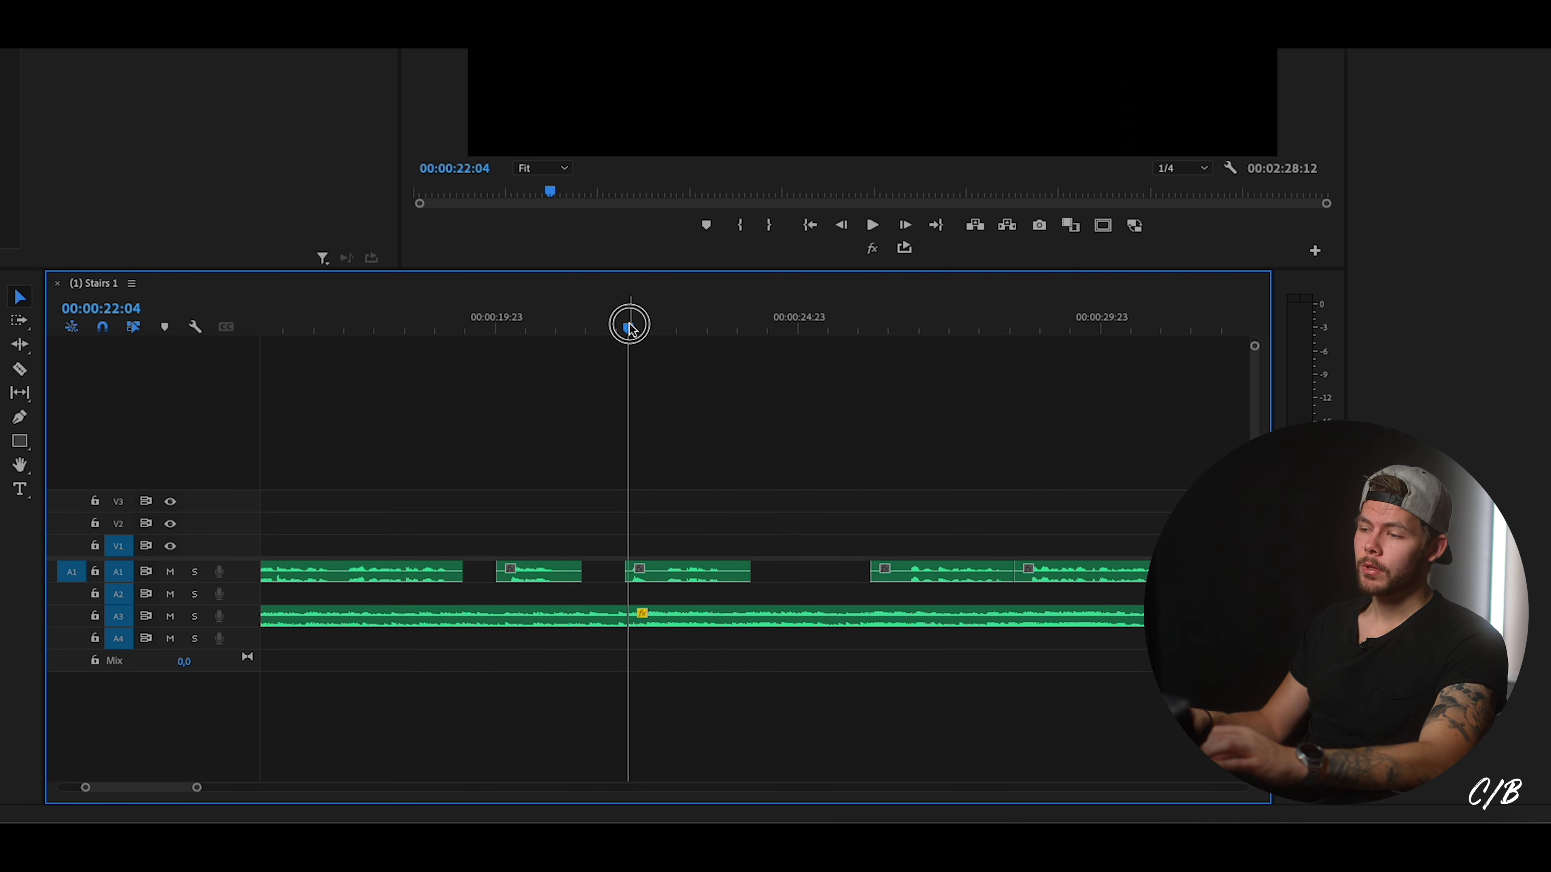
pyautogui.moveTo(631, 329); pyautogui.dragTo(609, 348)
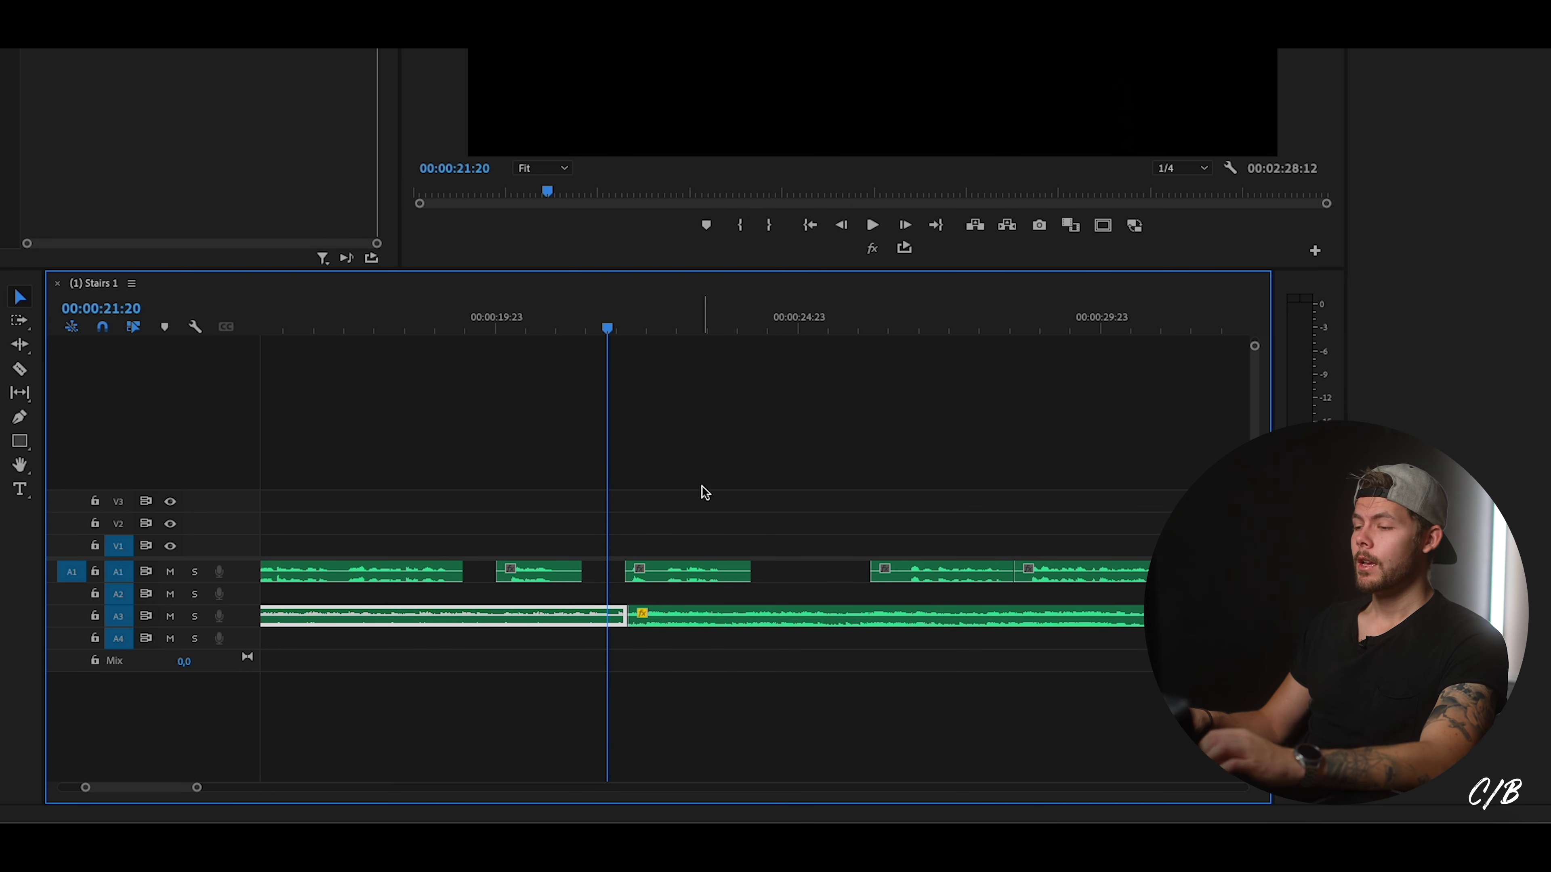
pyautogui.moveTo(715, 473); pyautogui.dragTo(667, 648)
pyautogui.moveTo(625, 329); pyautogui.dragTo(655, 324)
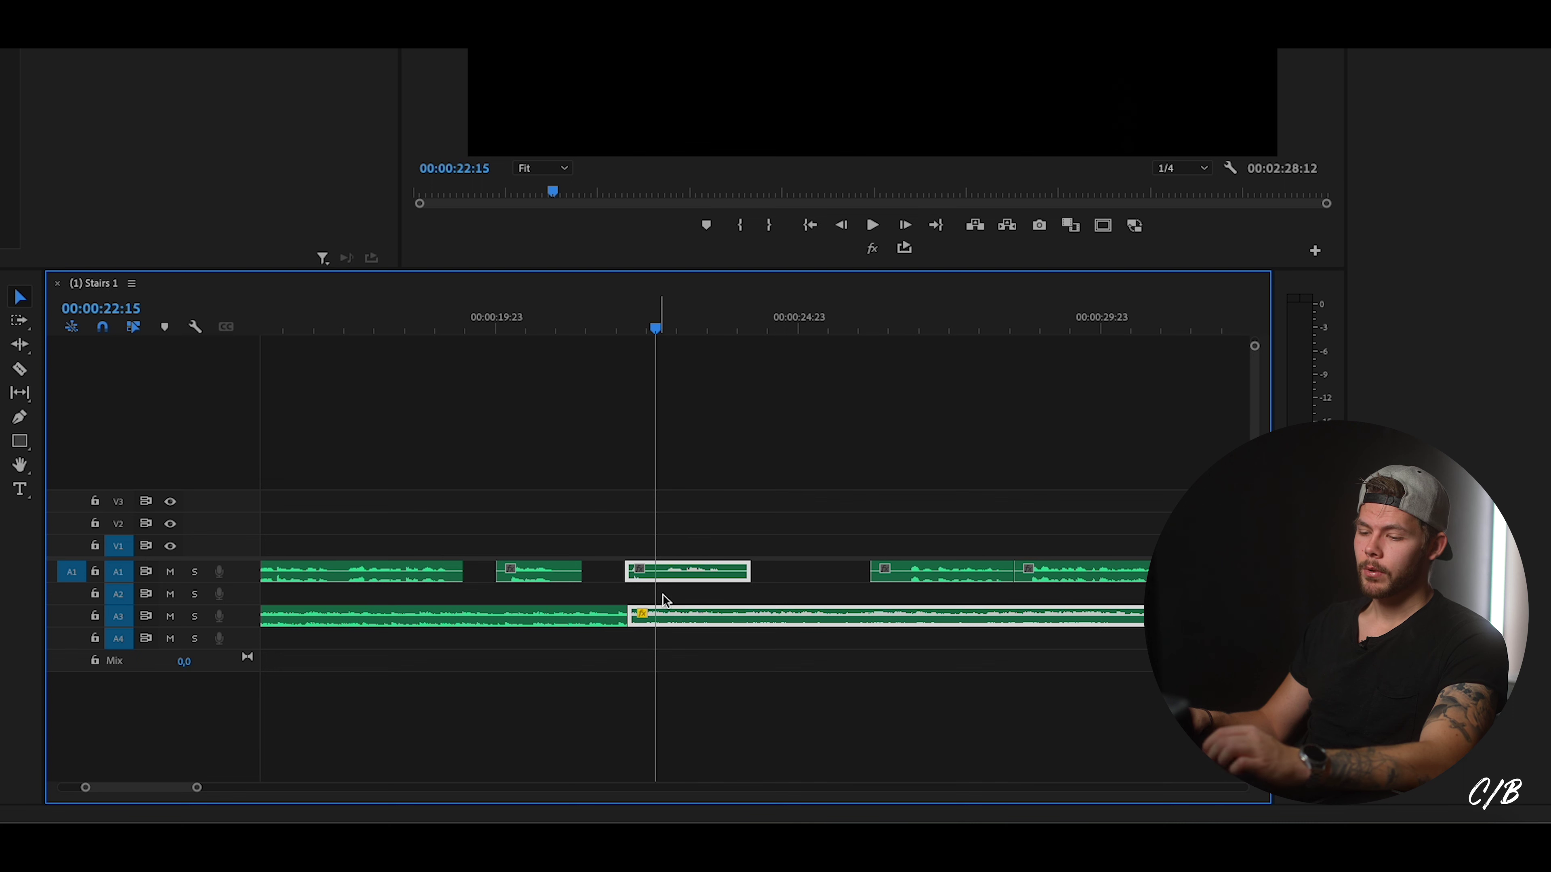
pyautogui.hotkey('ctrl', 'k')
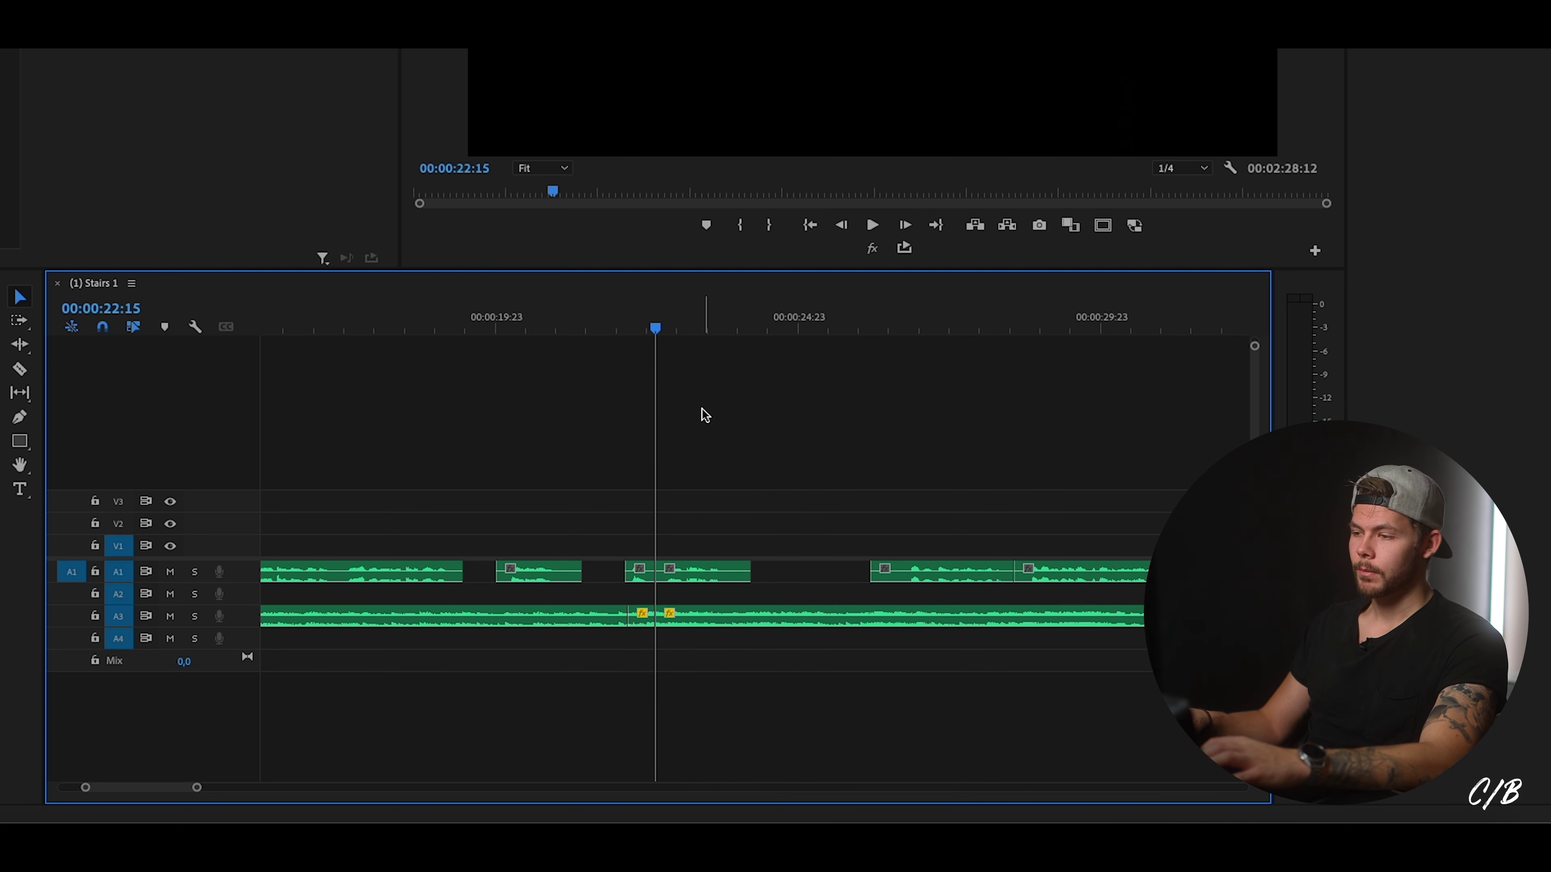
pyautogui.hotkey('ctrl', 'z')
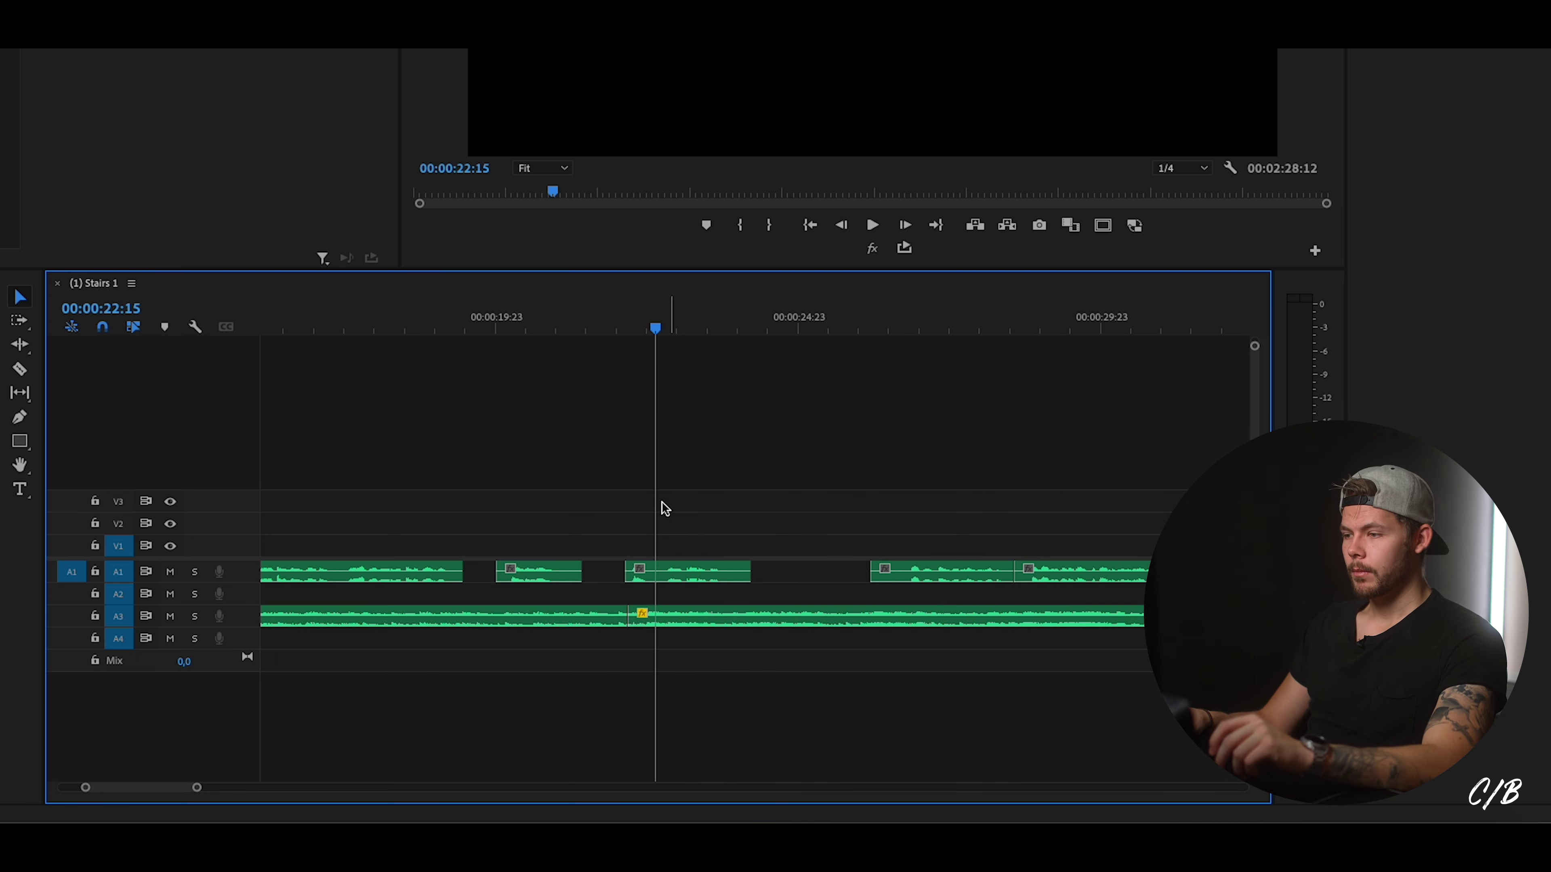
# Try splitting only the seventh voice-over clip at 00:00:22:15, and undo the split.
pyautogui.click(679, 577)
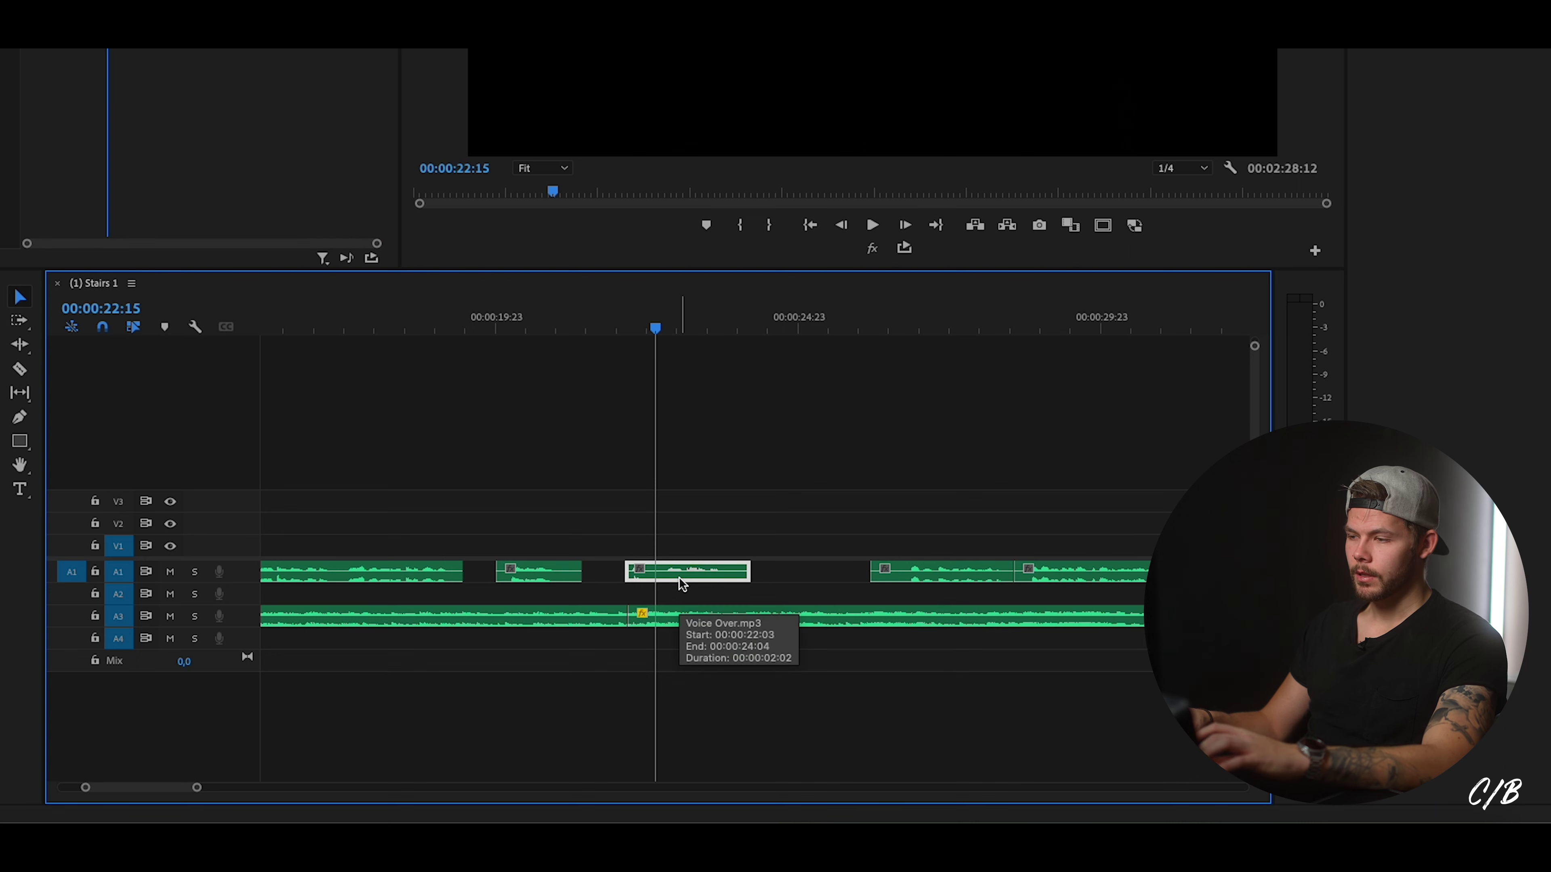
pyautogui.hotkey('ctrl', 'k')
pyautogui.press('space')
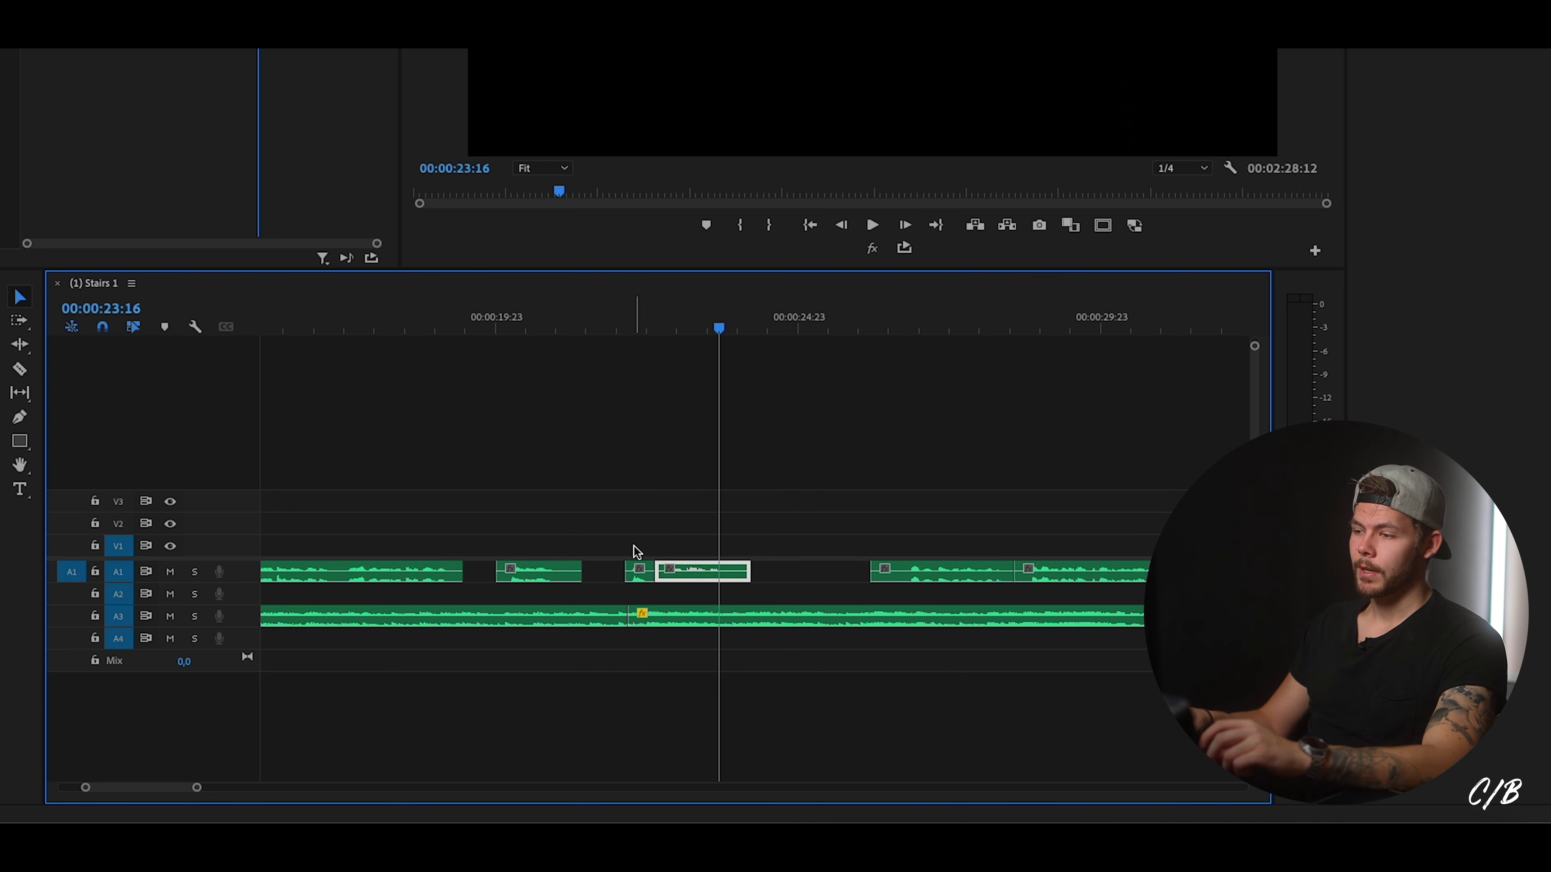
pyautogui.click(660, 549)
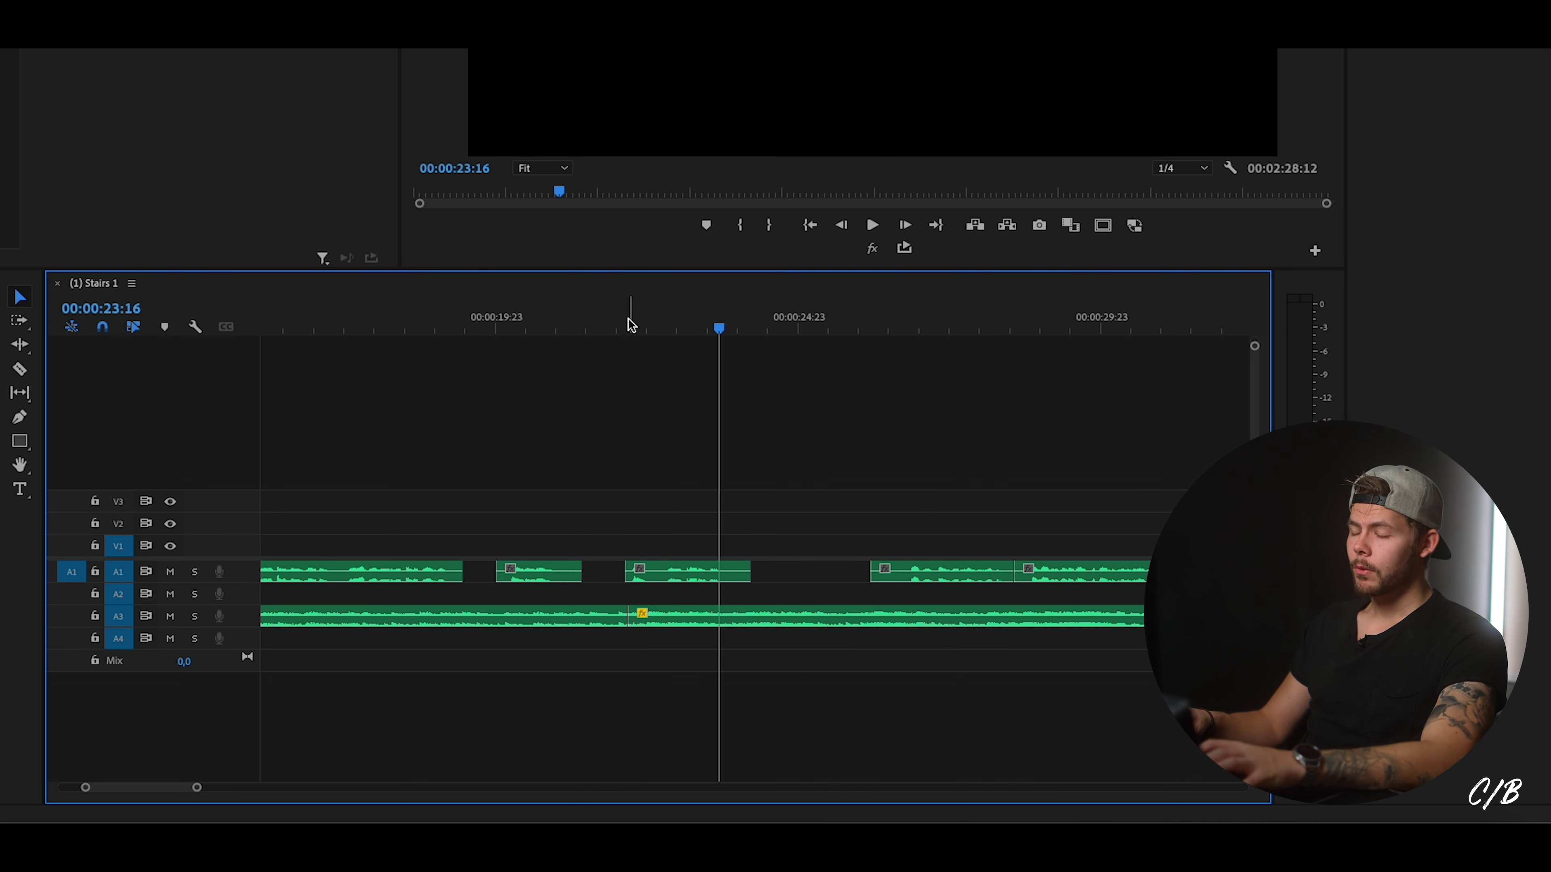
# Move the second part of the music later, to start at about 00:00:28:13, and play from 00:00:20:05.
pyautogui.click(593, 328)
pyautogui.press('d')
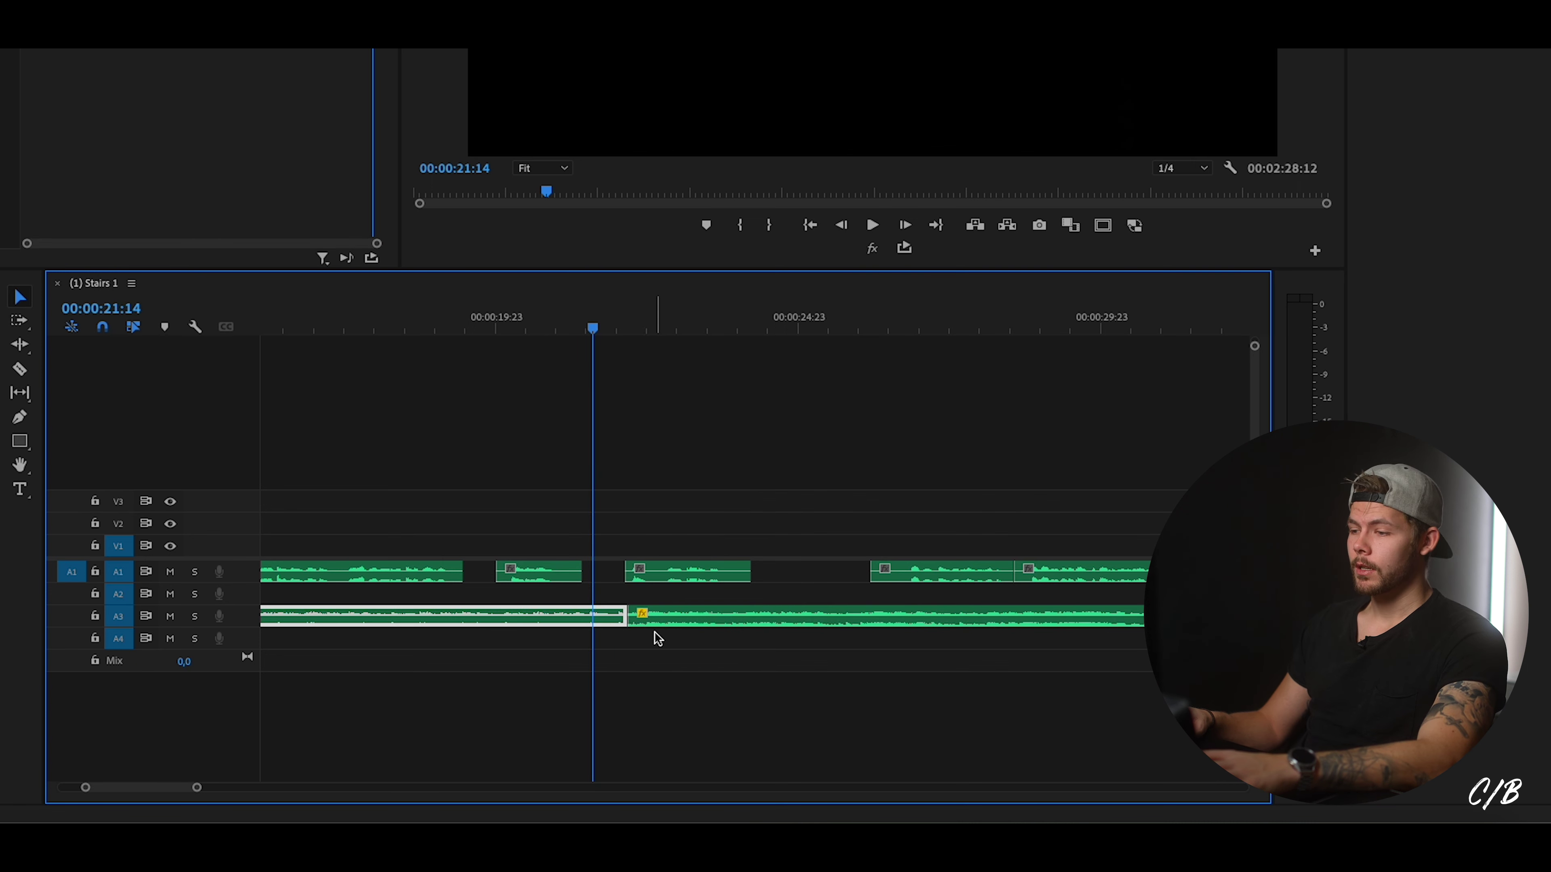
pyautogui.moveTo(651, 623); pyautogui.dragTo(1045, 623)
pyautogui.click(509, 327)
pyautogui.press('d')
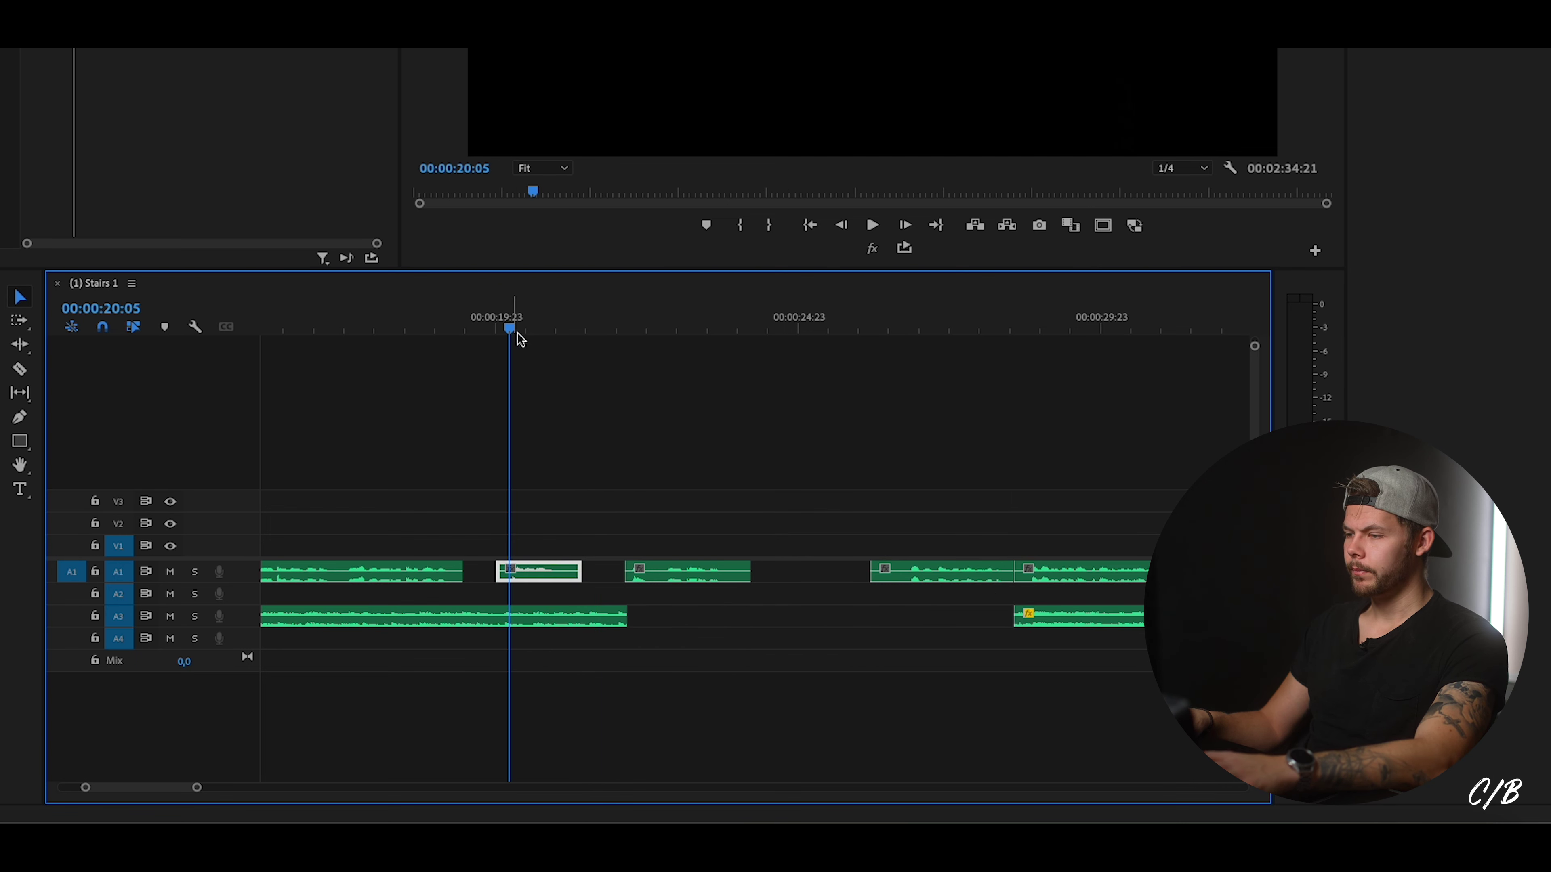
pyautogui.press('space')
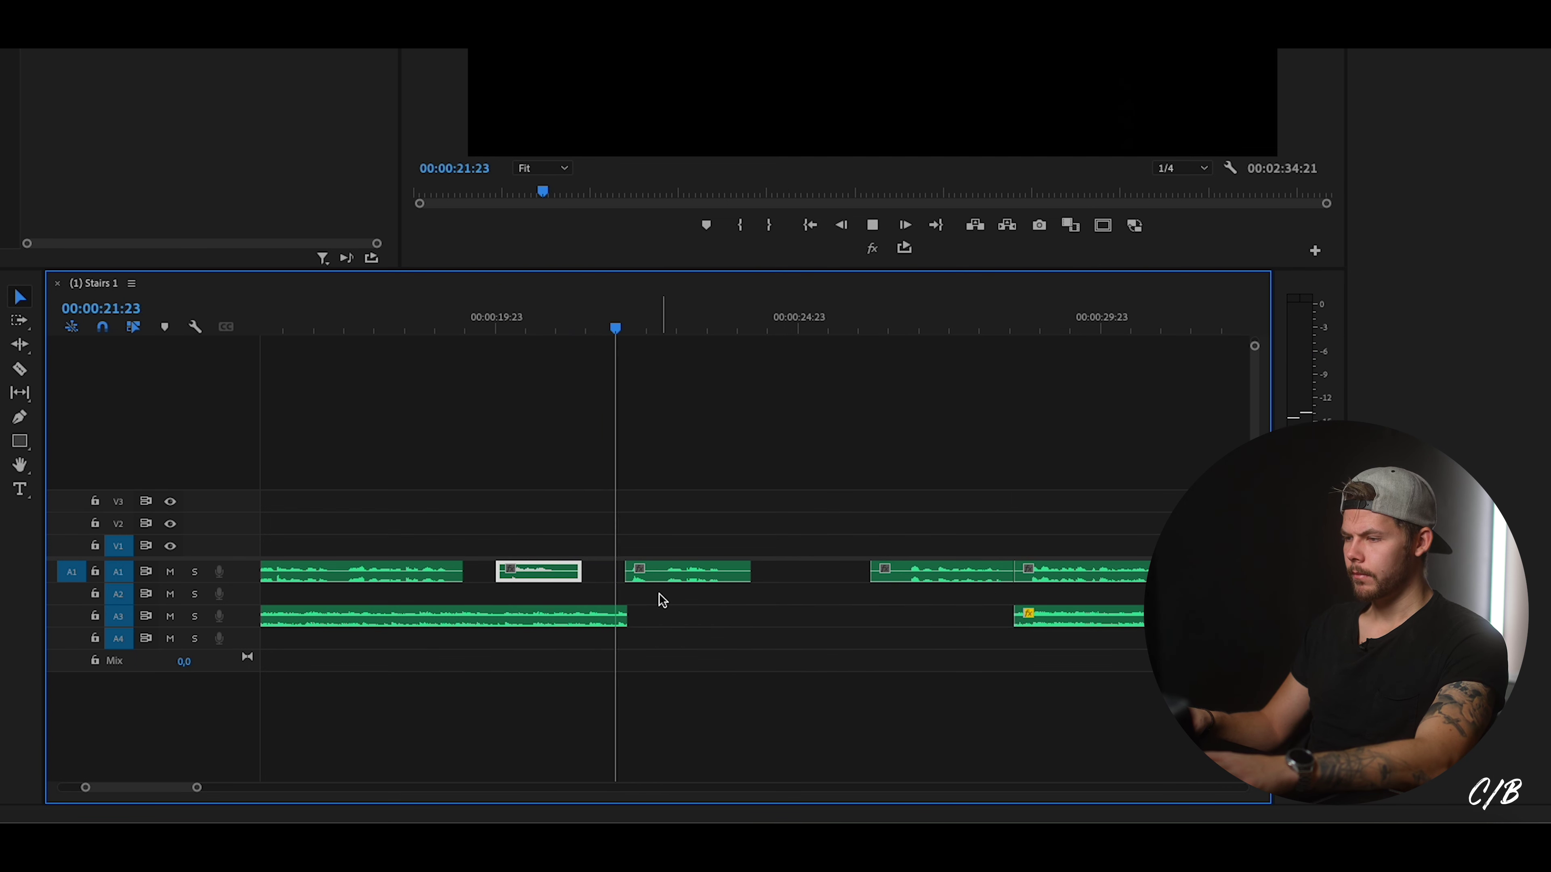
pyautogui.press('d')
# Try the sixth voice-over clip directly against the end of the fifth, move it back later, and replay from the fifth clip.
pyautogui.click(351, 327)
pyautogui.press('d')
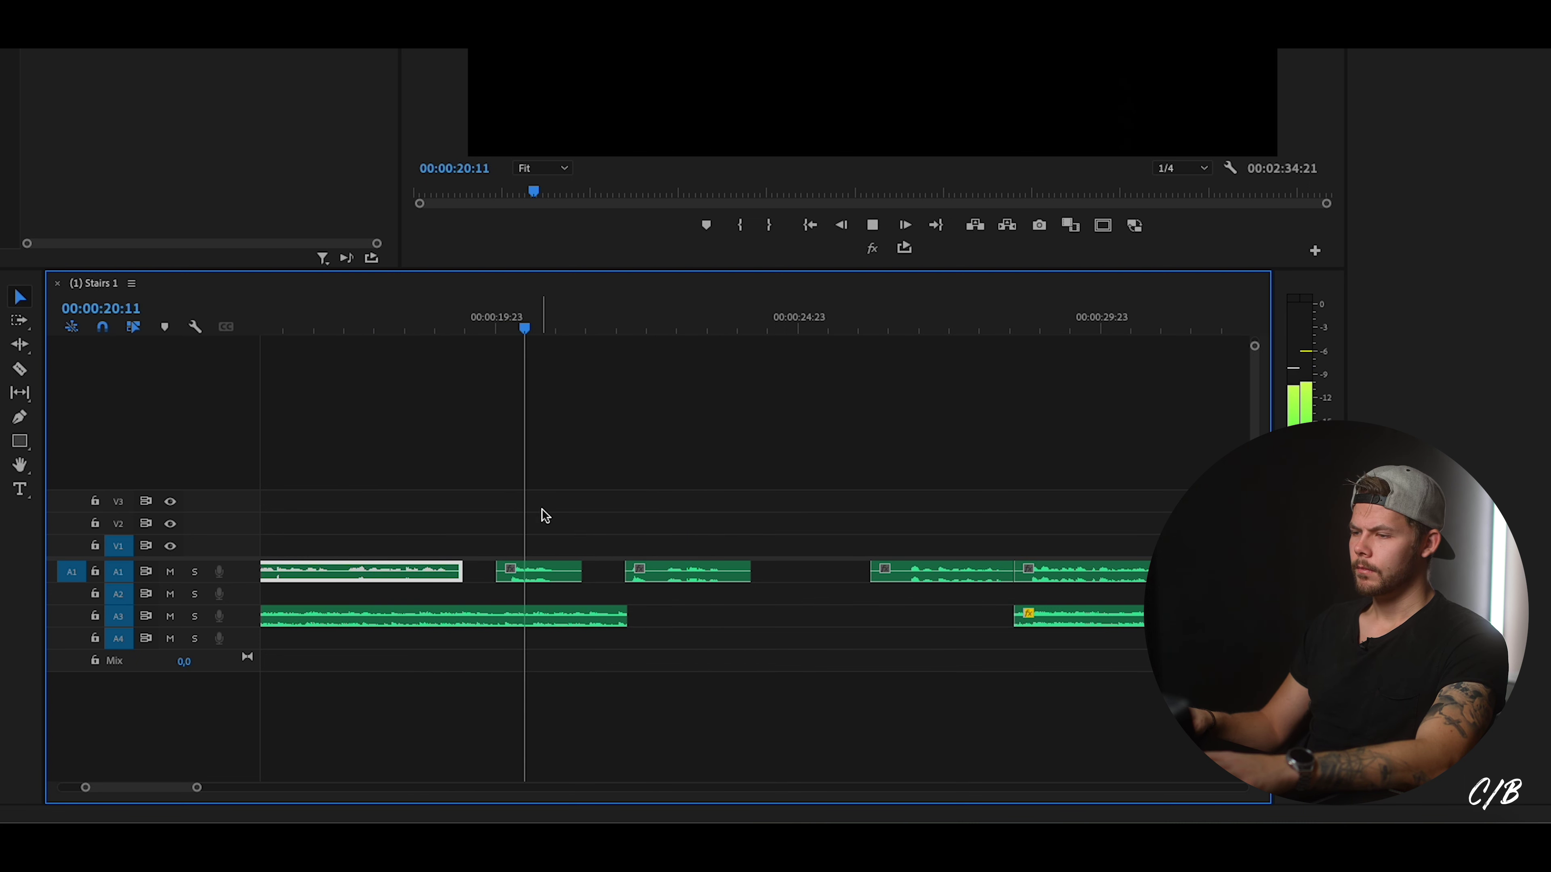
pyautogui.click(539, 569)
pyautogui.moveTo(532, 573); pyautogui.dragTo(502, 571)
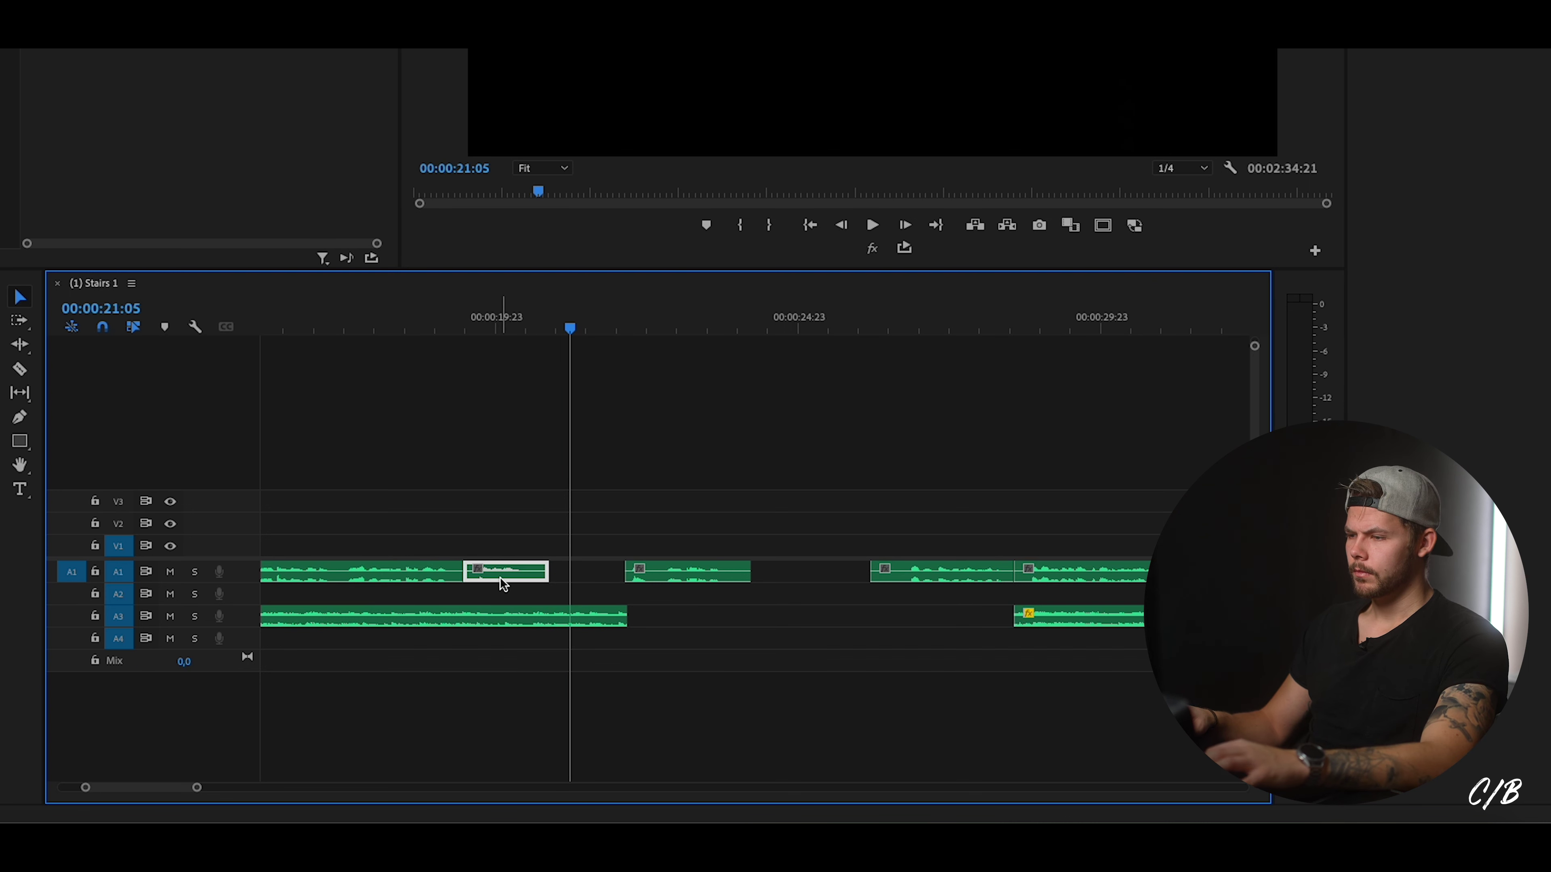
pyautogui.moveTo(482, 577); pyautogui.dragTo(512, 578)
pyautogui.click(340, 316)
pyautogui.press('space')
# Move the sixth voice-over clip earlier in two adjustments, to start at about 00:00:19:10, replaying from the fifth clip after each.
pyautogui.moveTo(522, 574); pyautogui.dragTo(504, 583)
pyautogui.click(390, 324)
pyautogui.press('space')
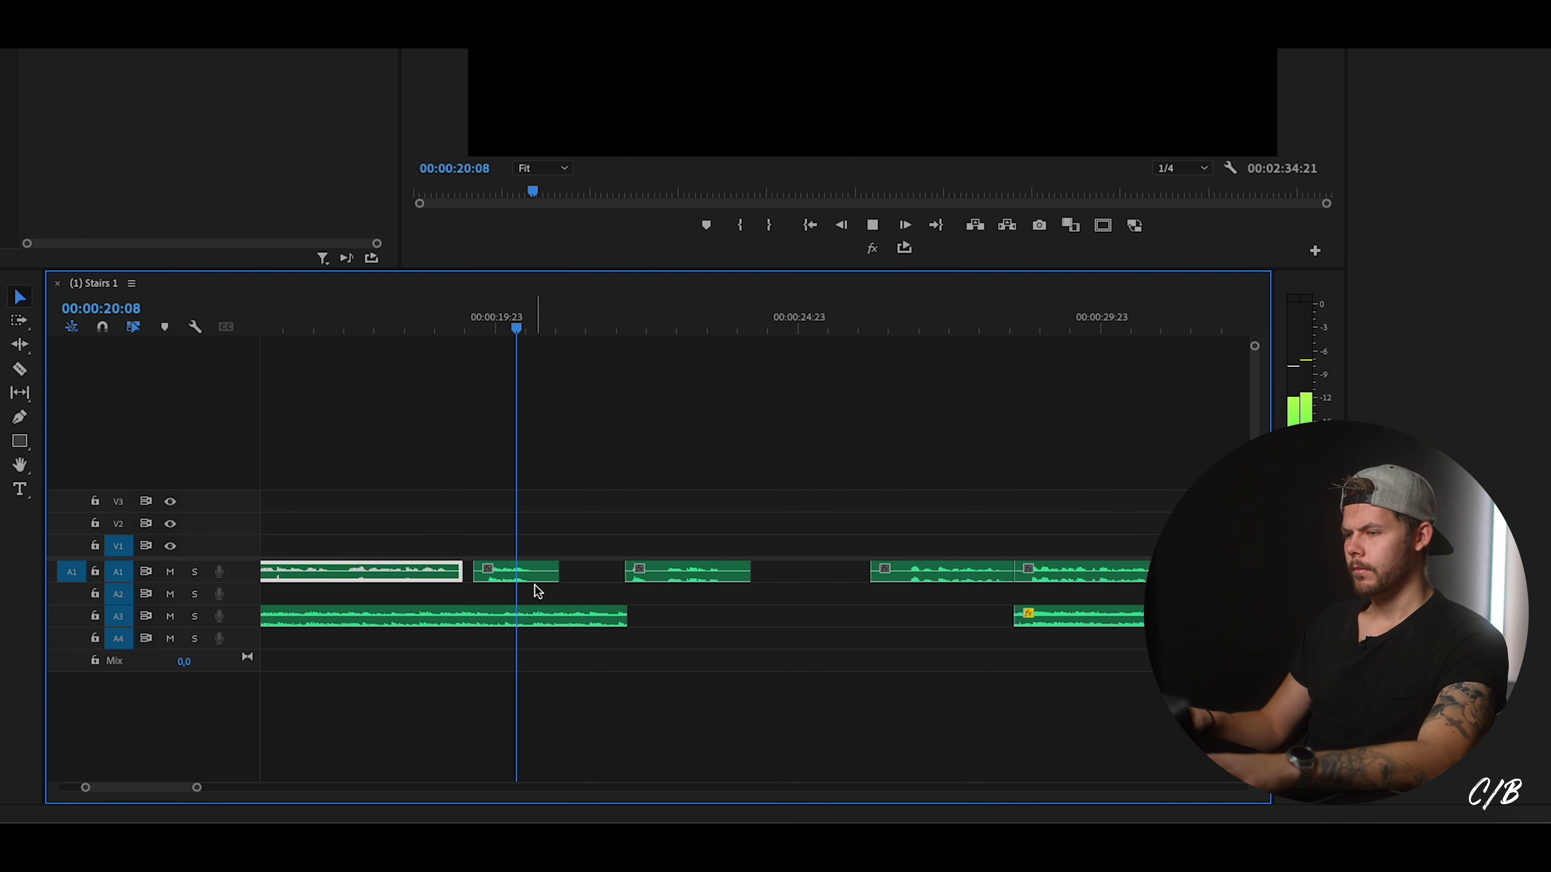
pyautogui.moveTo(509, 580); pyautogui.dragTo(495, 580)
pyautogui.click(375, 324)
pyautogui.press('space')
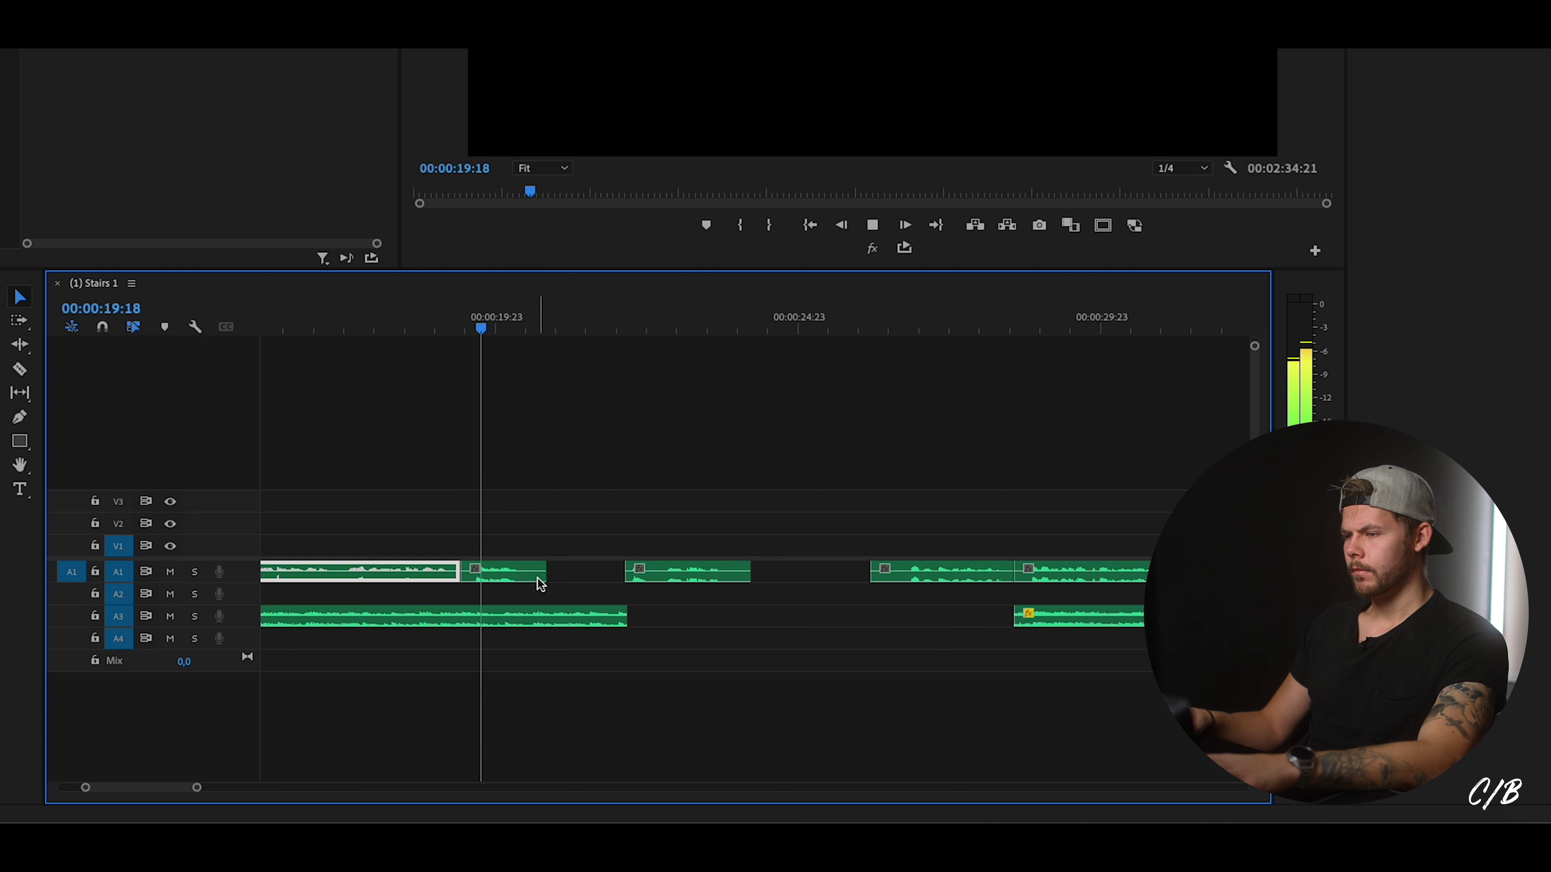
# Move the sixth voice-over clip later, to start at about 00:00:19:22, and play through the seventh clip to 00:00:23:22.
pyautogui.moveTo(512, 580); pyautogui.dragTo(515, 582)
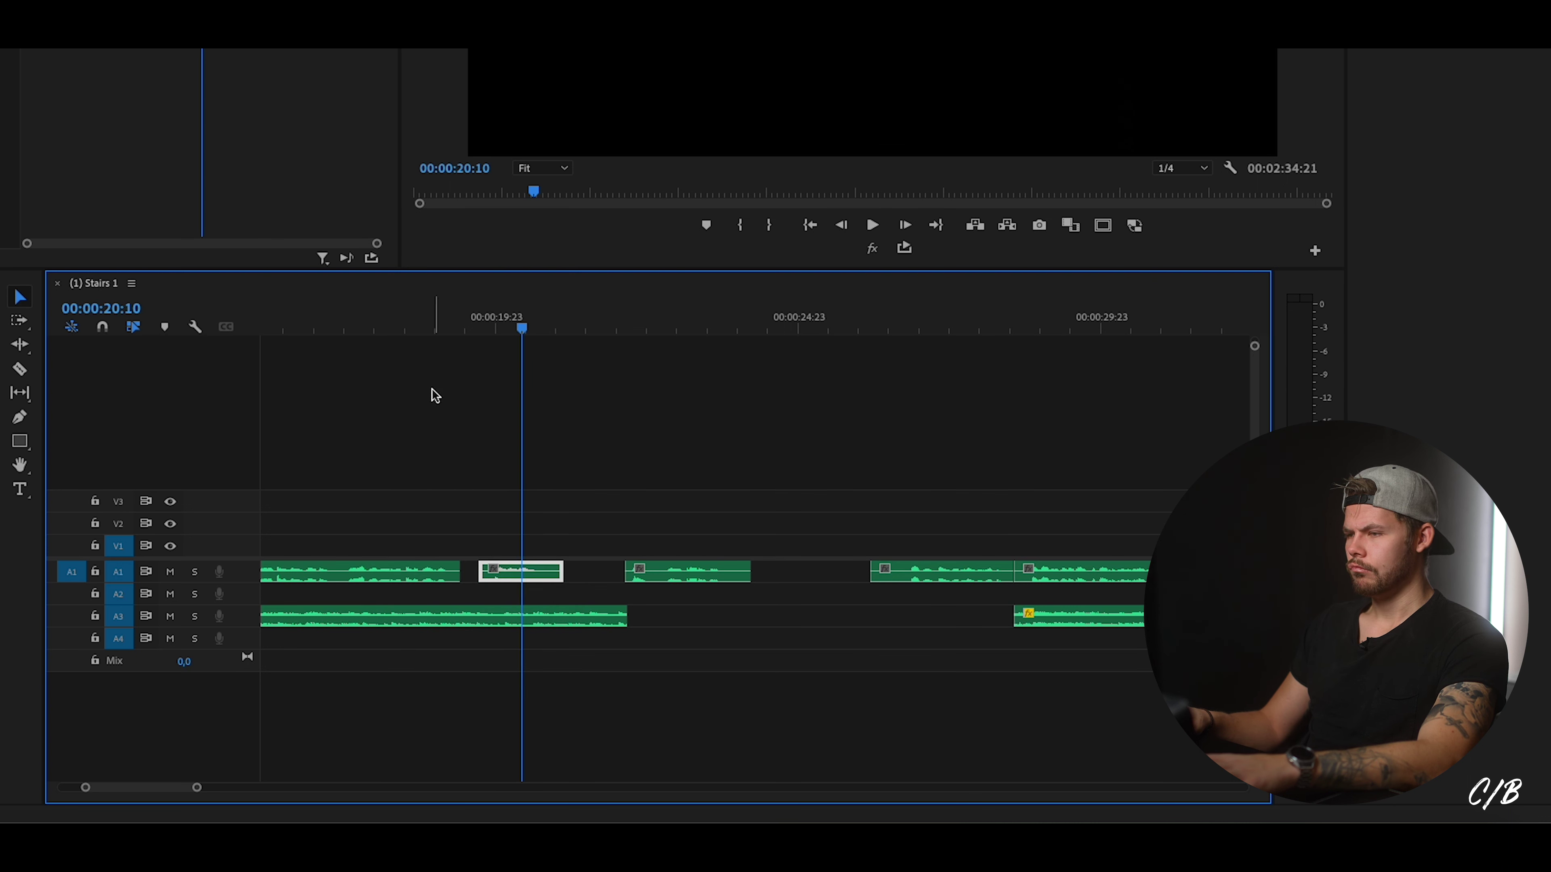
pyautogui.click(402, 324)
pyautogui.press('space')
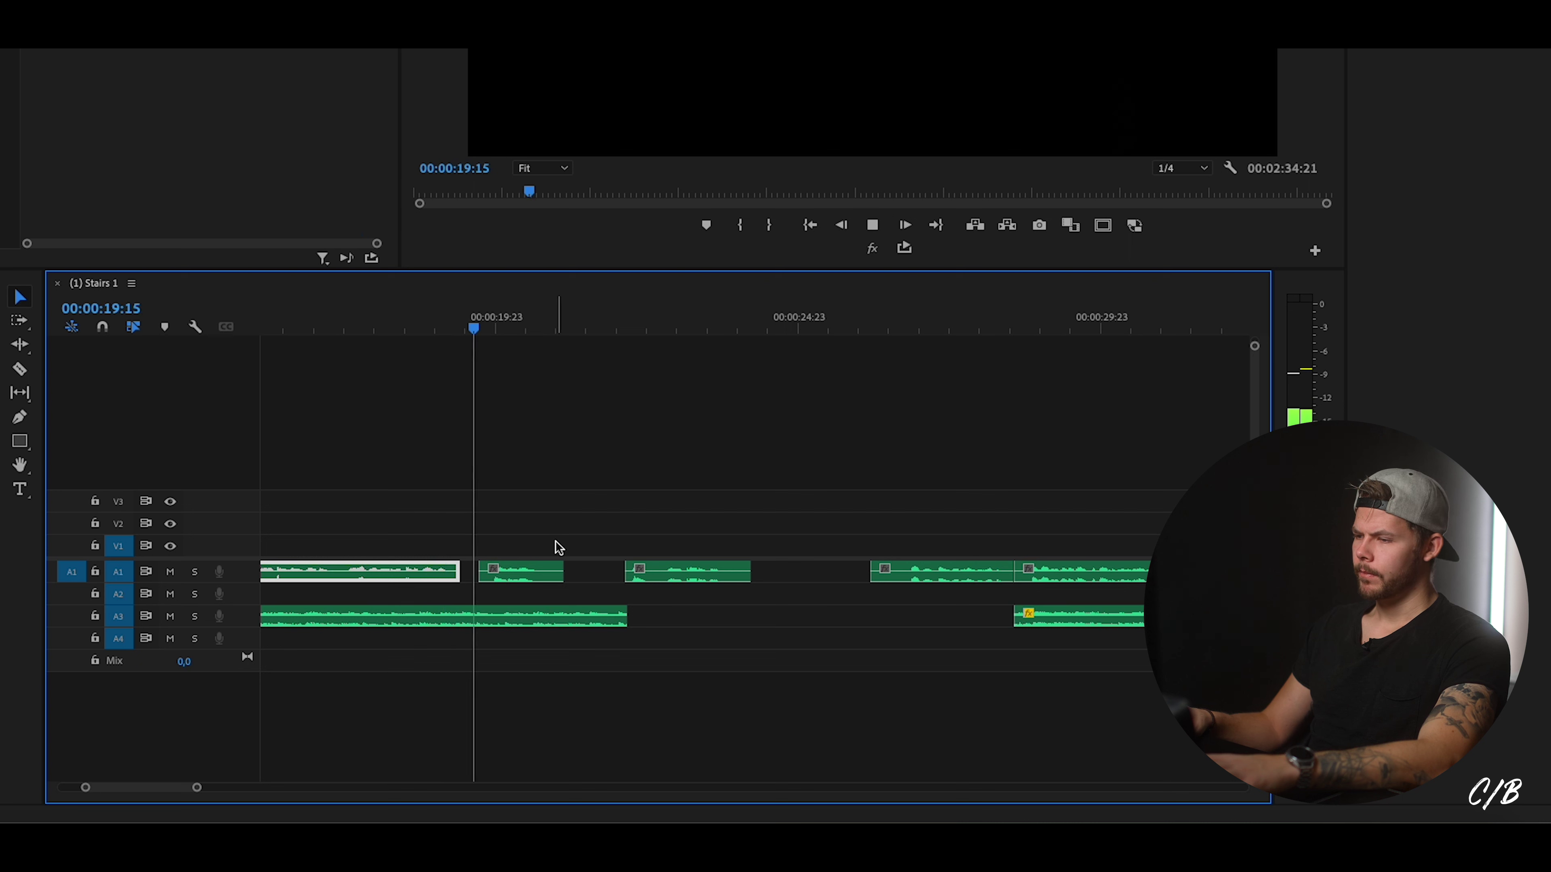
pyautogui.click(520, 577)
pyautogui.moveTo(520, 577); pyautogui.dragTo(533, 577)
pyautogui.press('space')
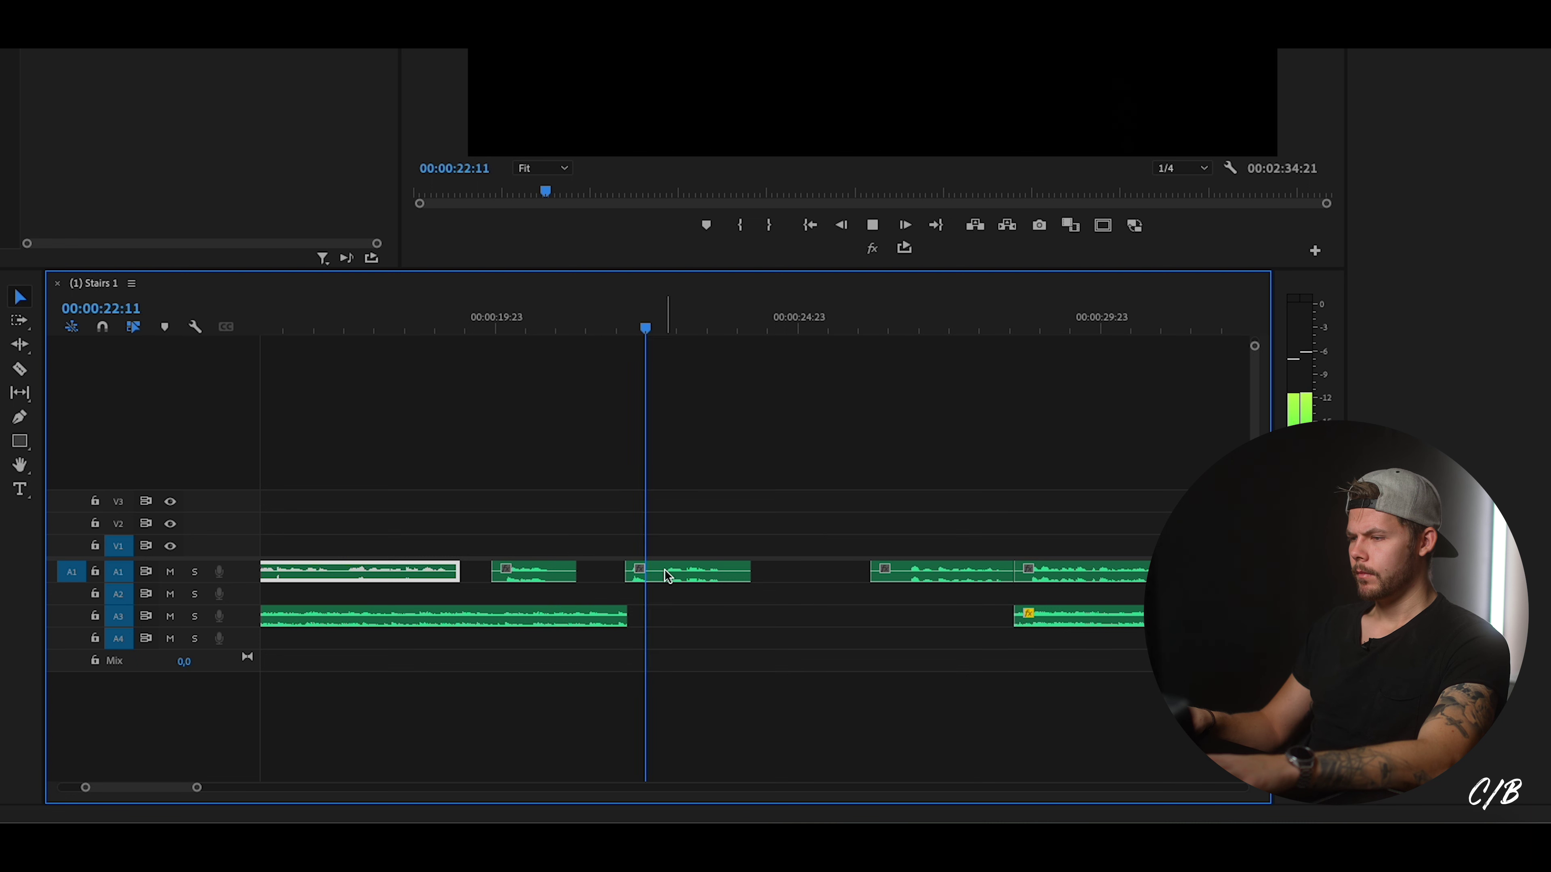
pyautogui.click(650, 569)
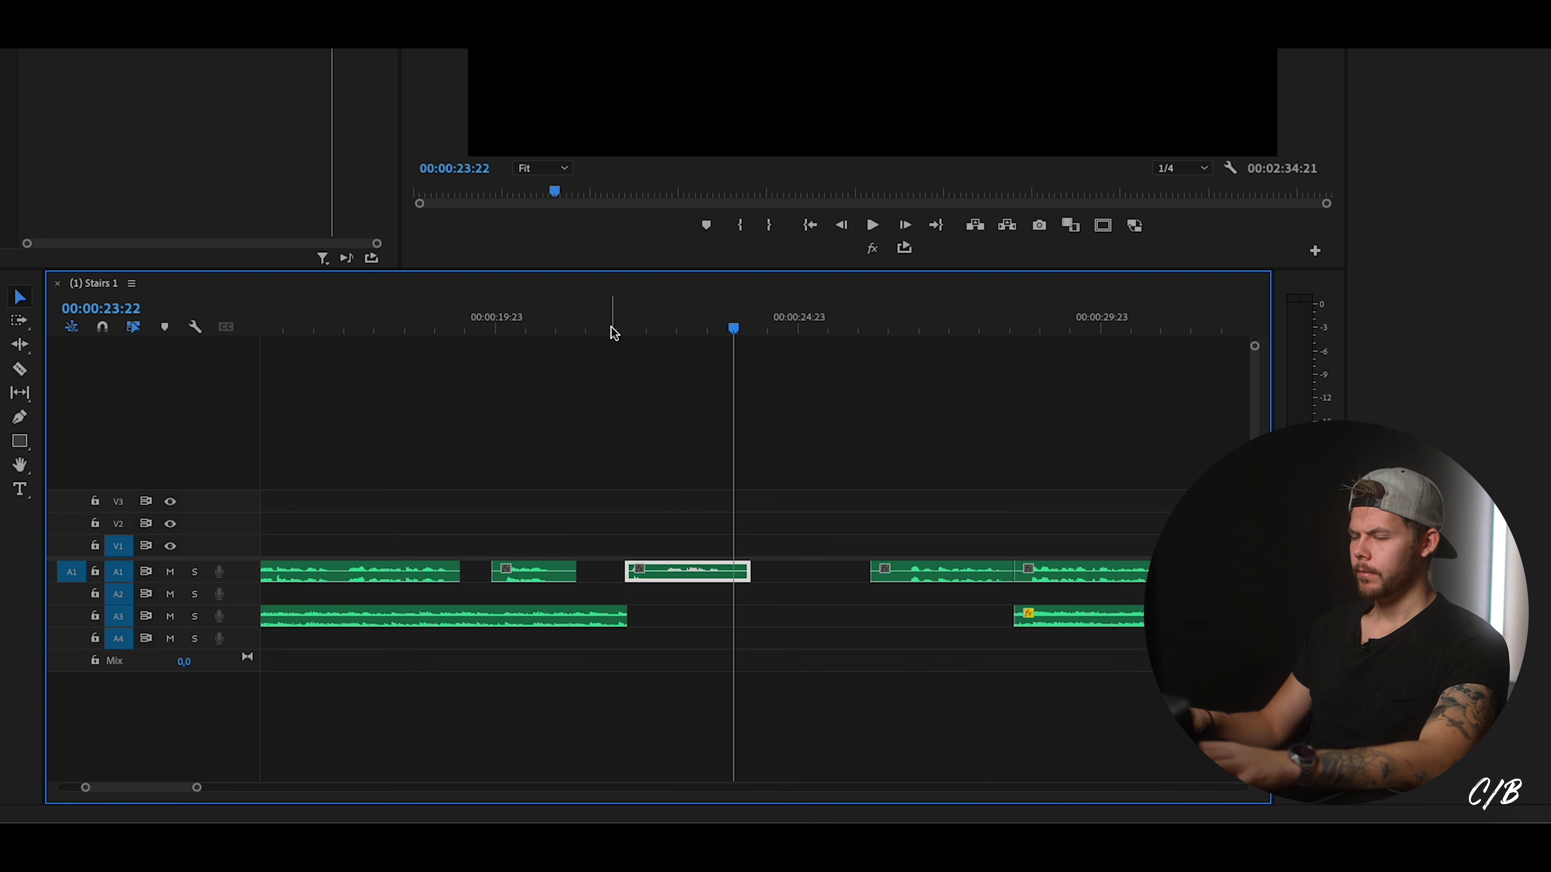
pyautogui.scroll(-2, 600, 492)
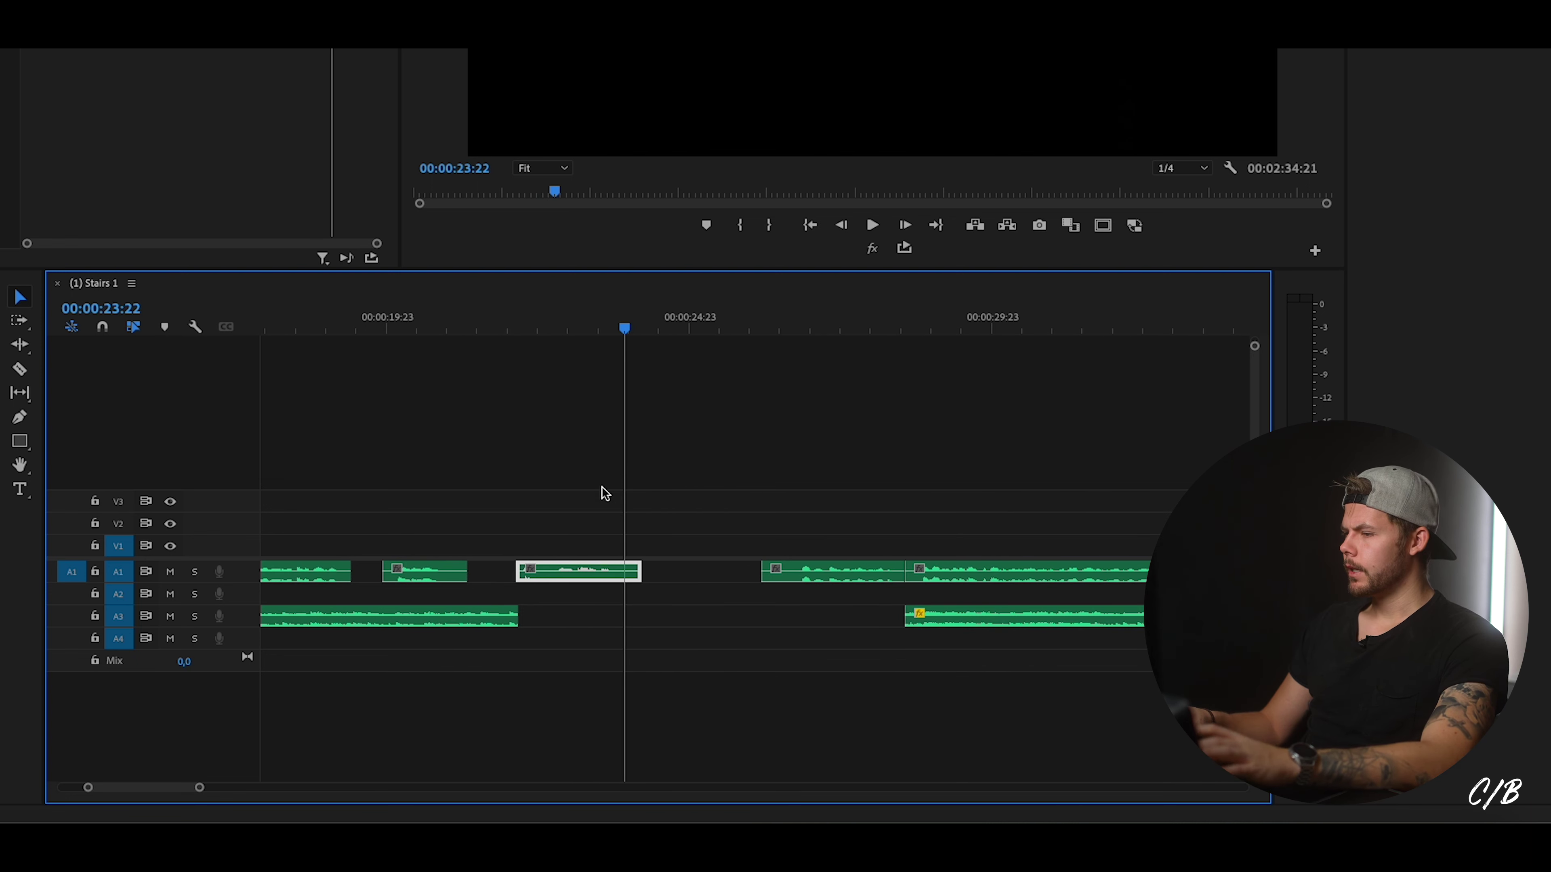
# Play the eighth voice-over clip from 00:00:26:04 to 00:00:28:01.
pyautogui.scroll(-3, 604, 492)
pyautogui.click(580, 330)
pyautogui.press('Down')
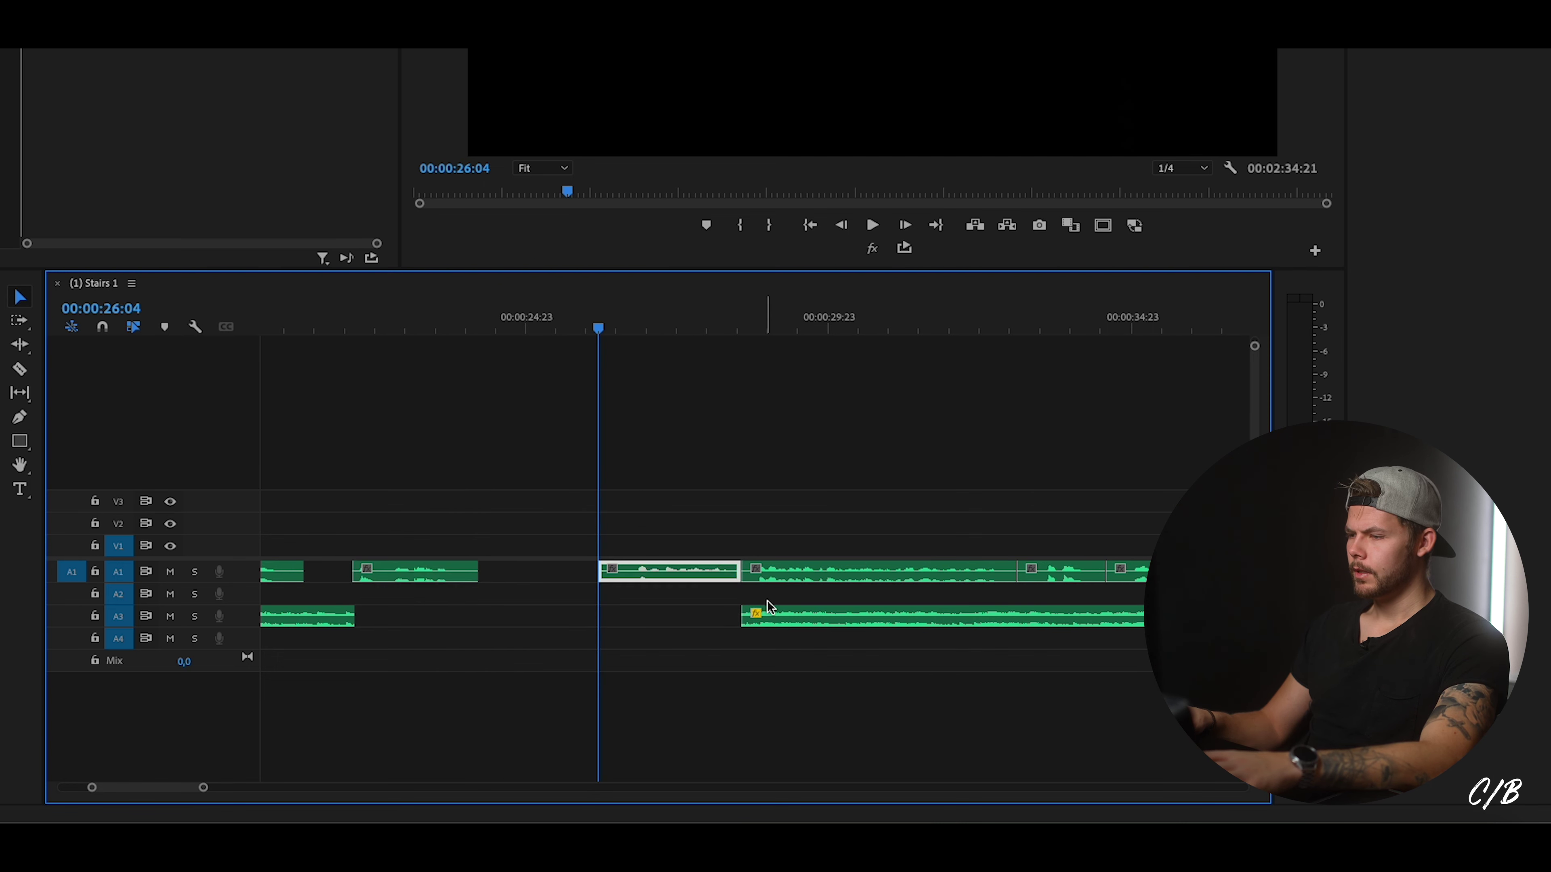
pyautogui.press('space')
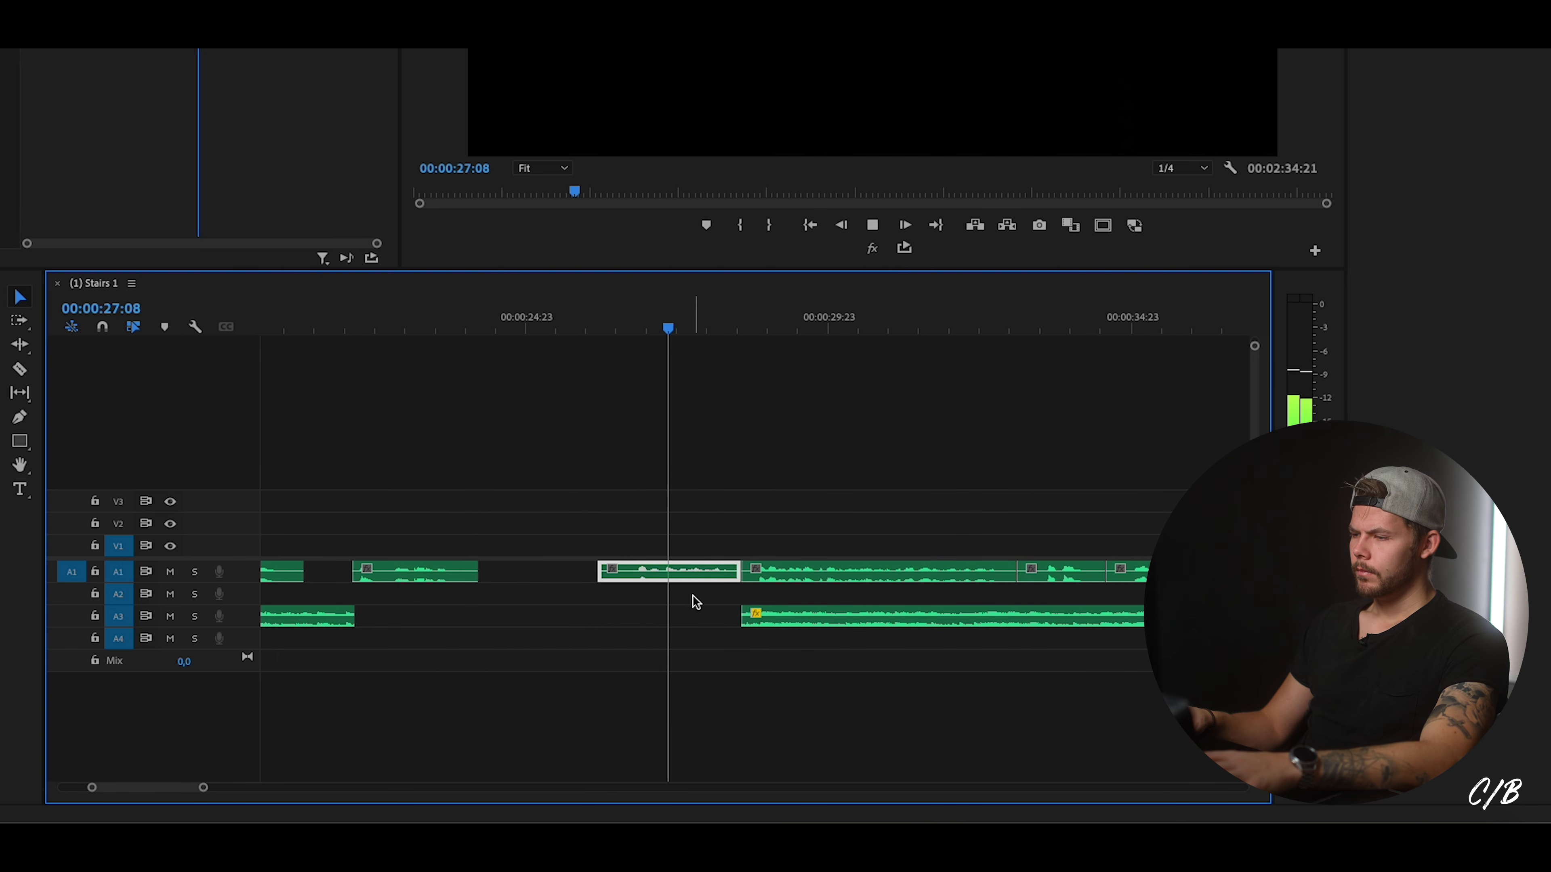
pyautogui.press('space')
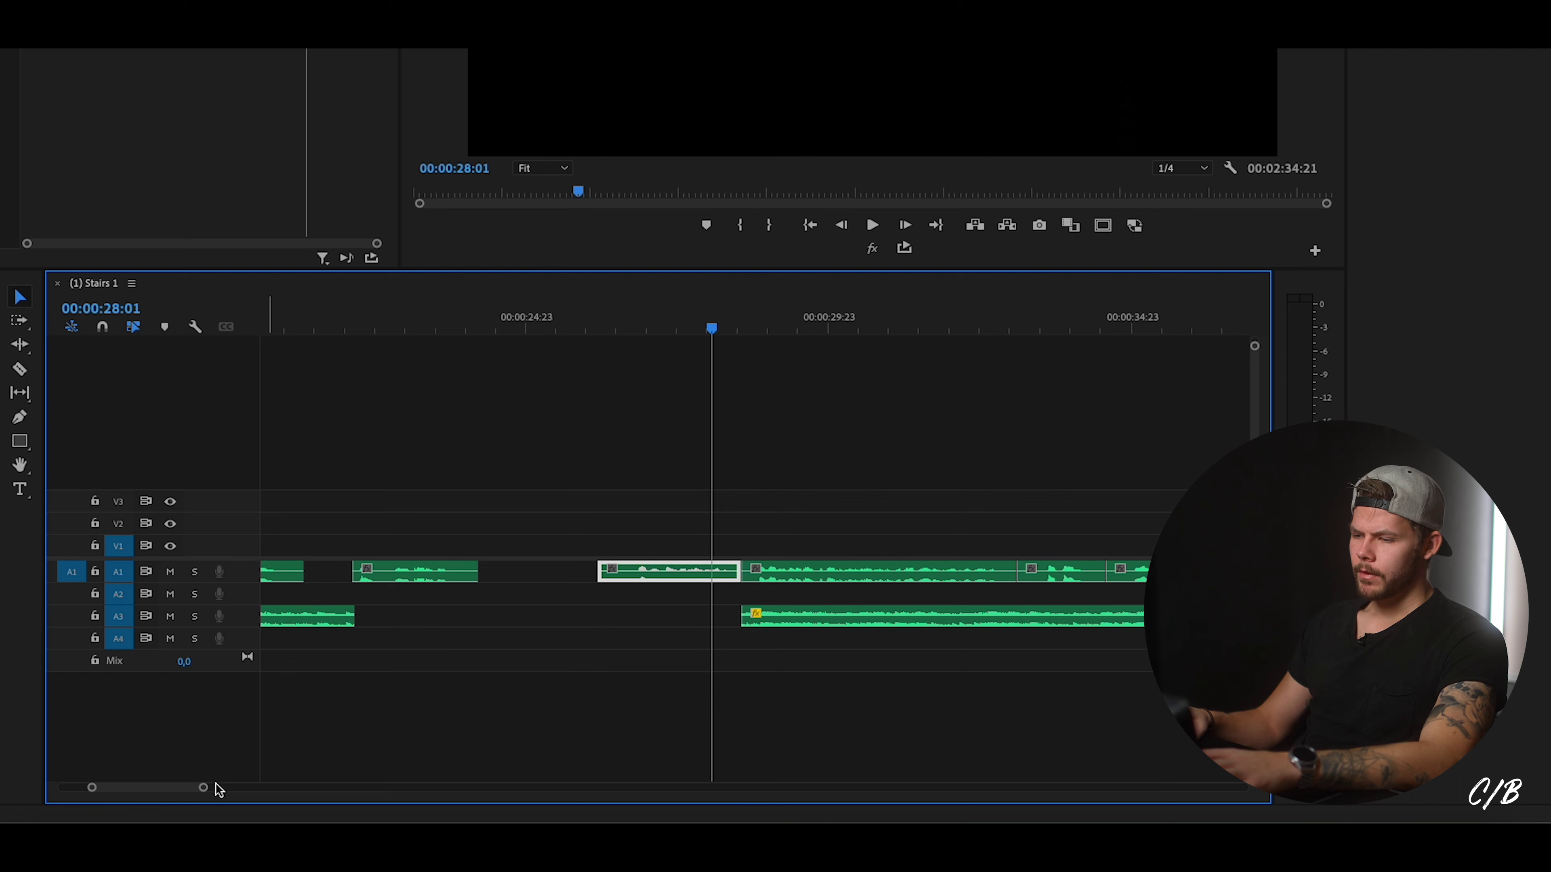
# Move the eighth and all following voice-over clips to start at about 00:00:40:16, and the second music part to about 00:00:24:23.
pyautogui.moveTo(206, 791); pyautogui.dragTo(238, 759)
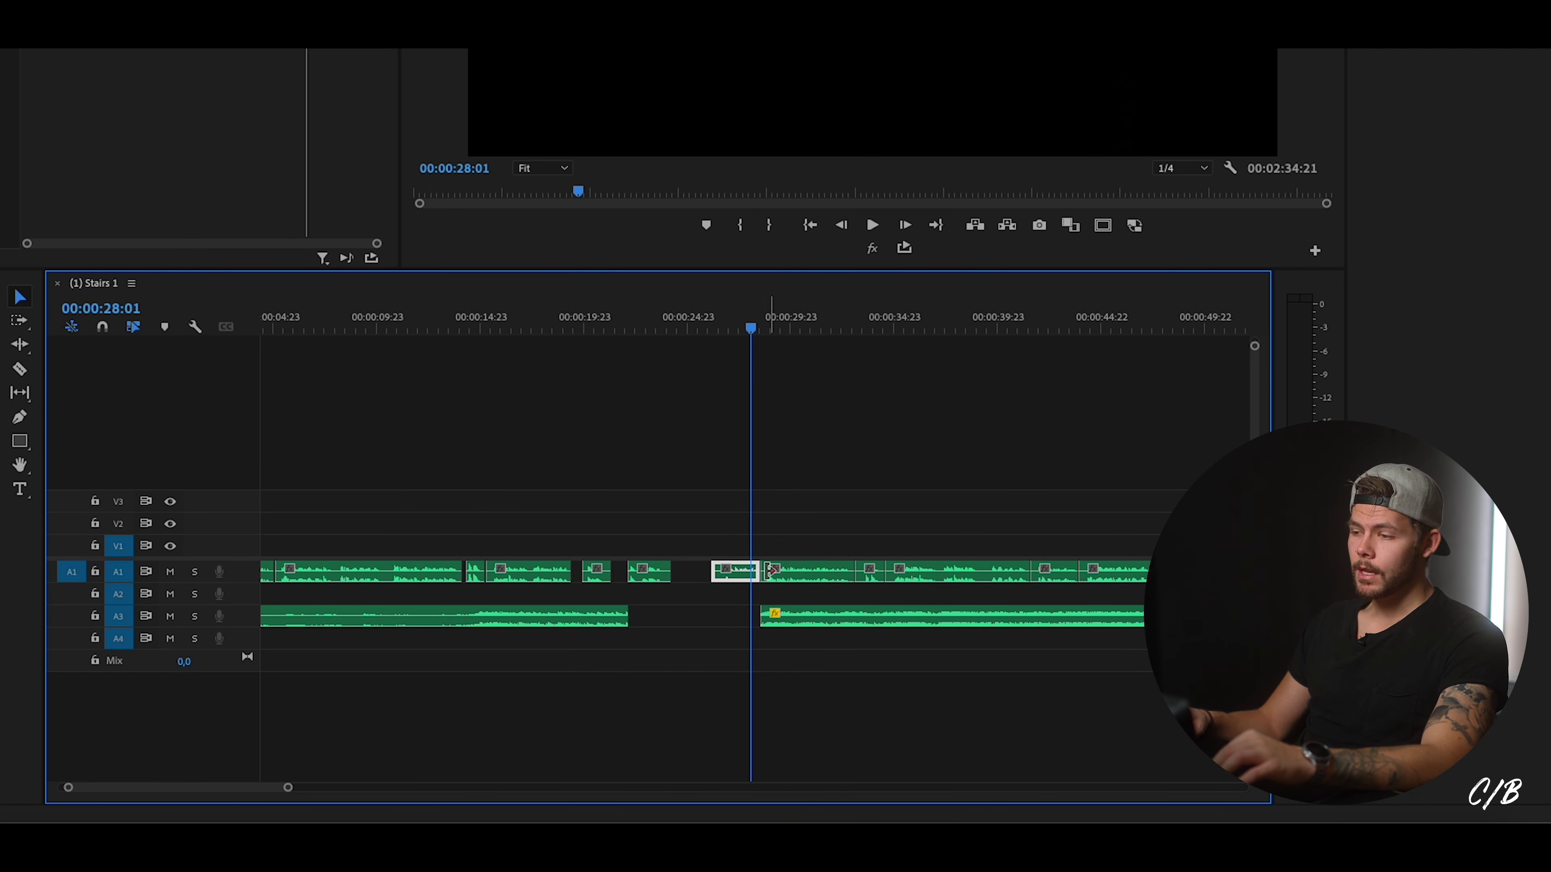
pyautogui.press('a')
pyautogui.click(734, 571)
pyautogui.moveTo(734, 571); pyautogui.dragTo(1042, 573)
pyautogui.press('v')
pyautogui.click(986, 647)
pyautogui.moveTo(1109, 620); pyautogui.dragTo(726, 613)
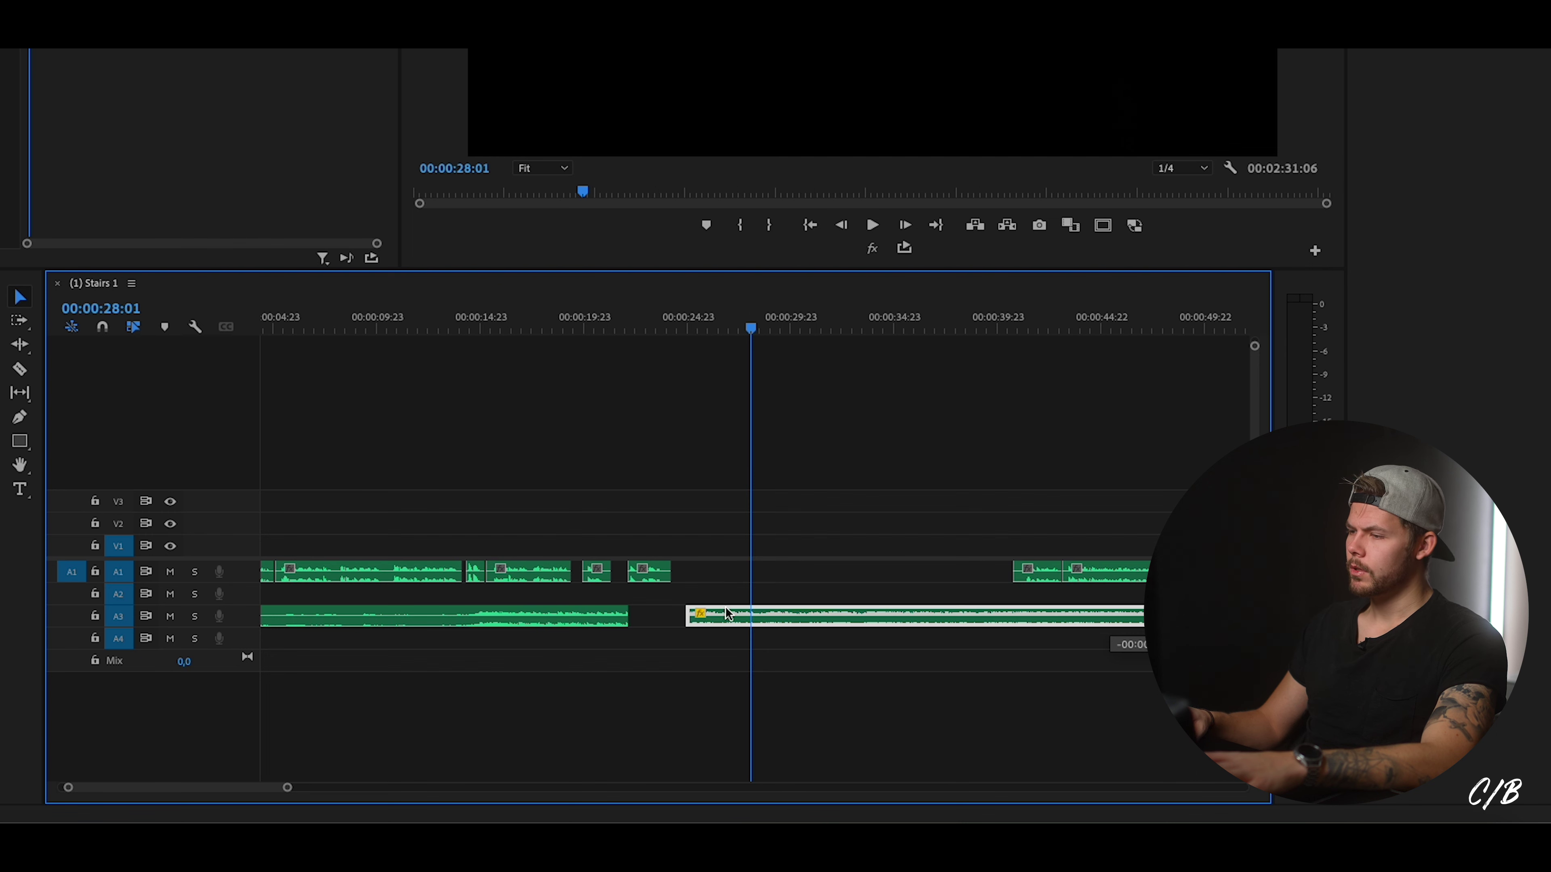
# Play the second music part from 00:00:26:00 and ripple-trim its start to 00:00:32:18.
pyautogui.click(652, 325)
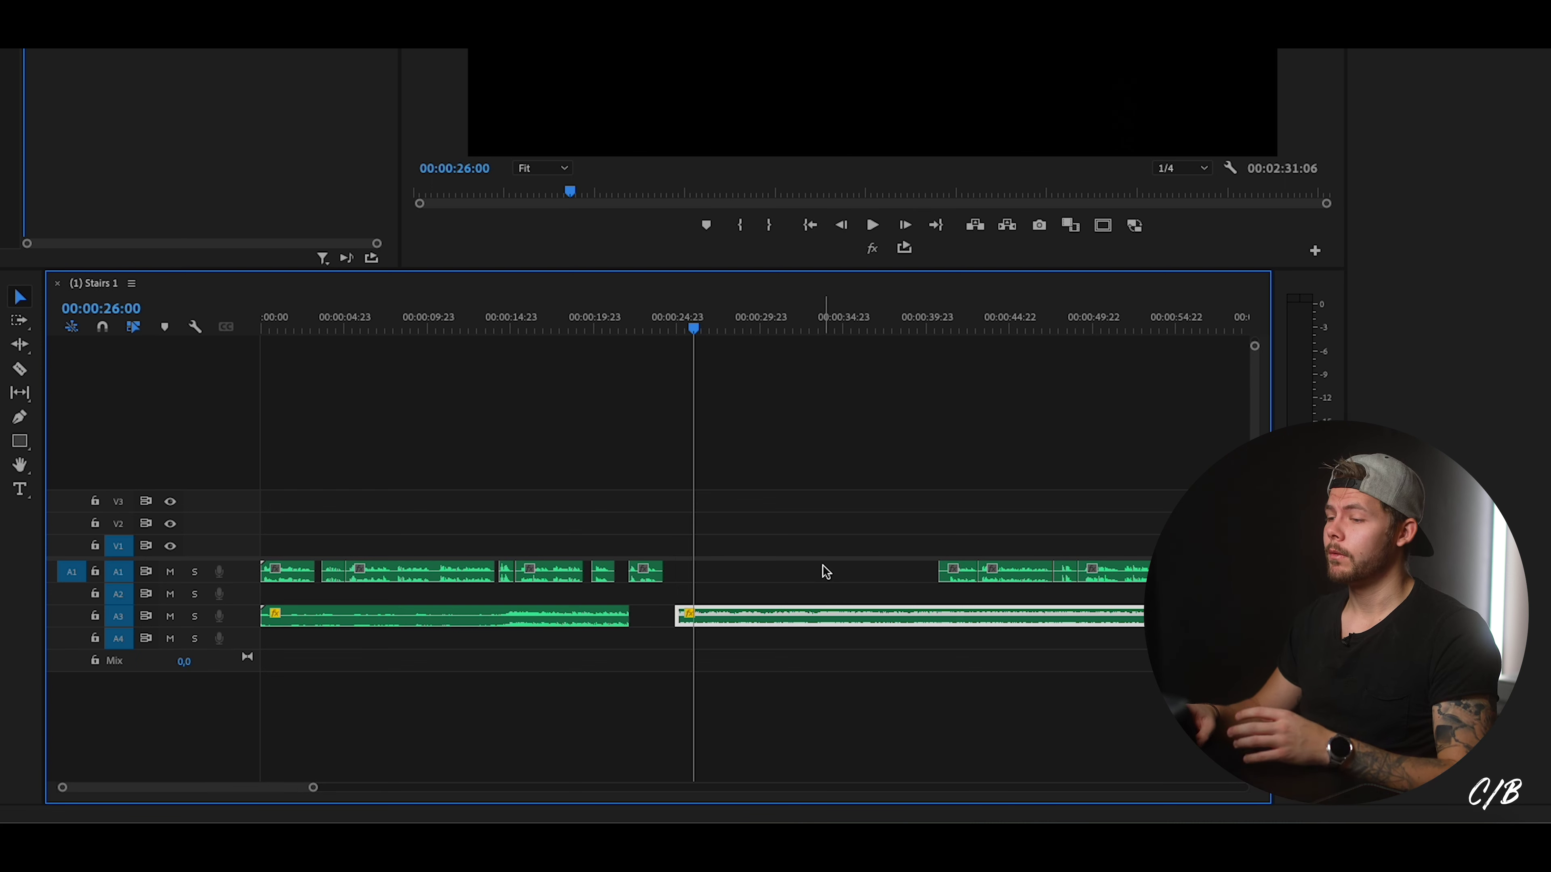
pyautogui.click(796, 475)
pyautogui.press('space')
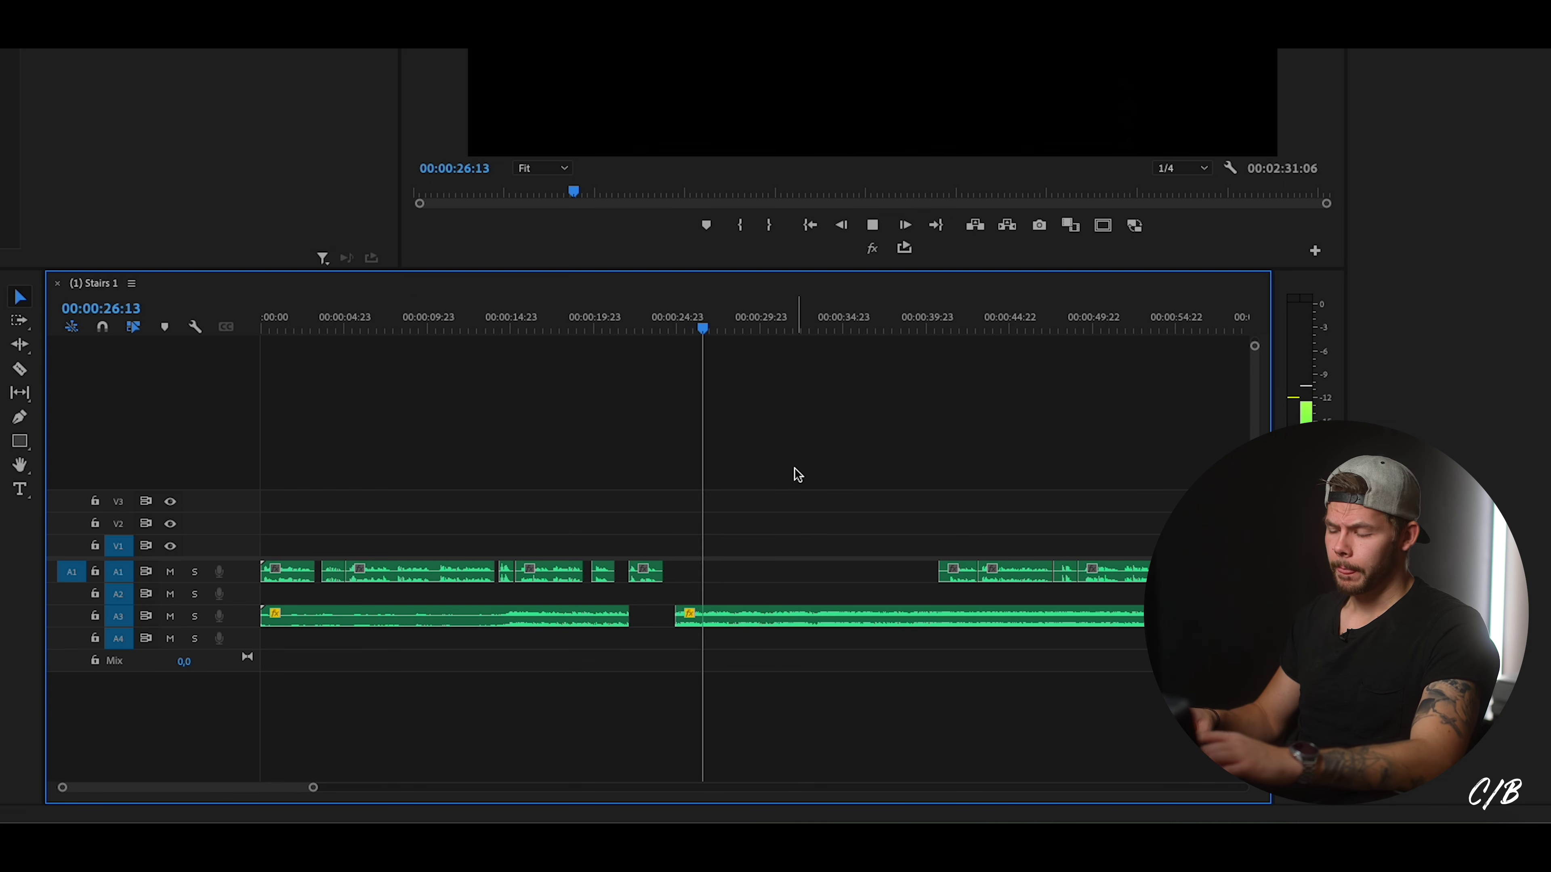
pyautogui.click(785, 451)
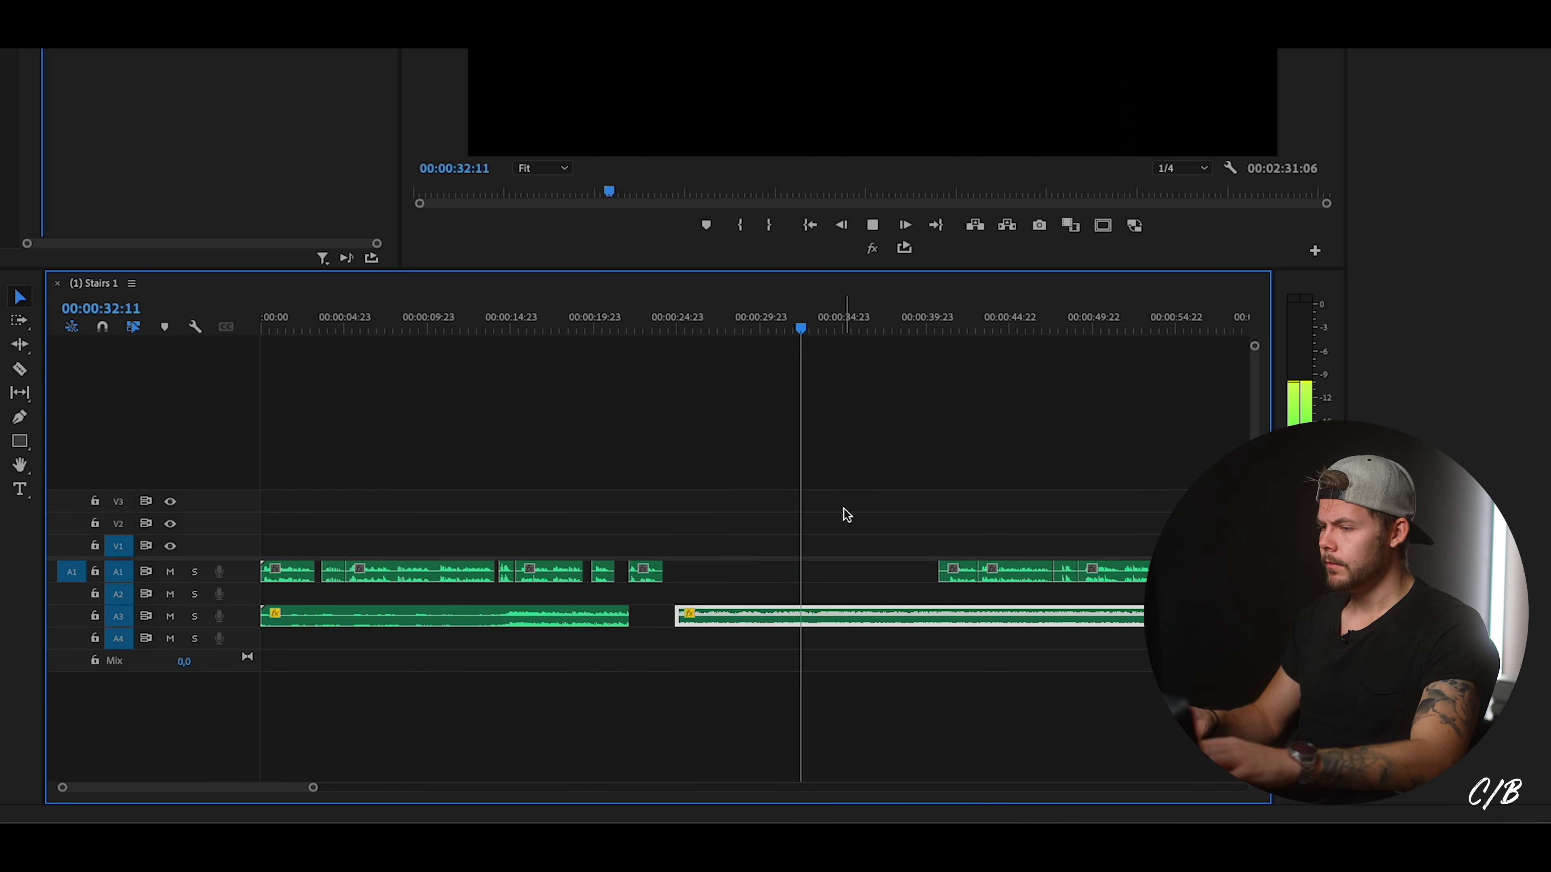
pyautogui.press('space')
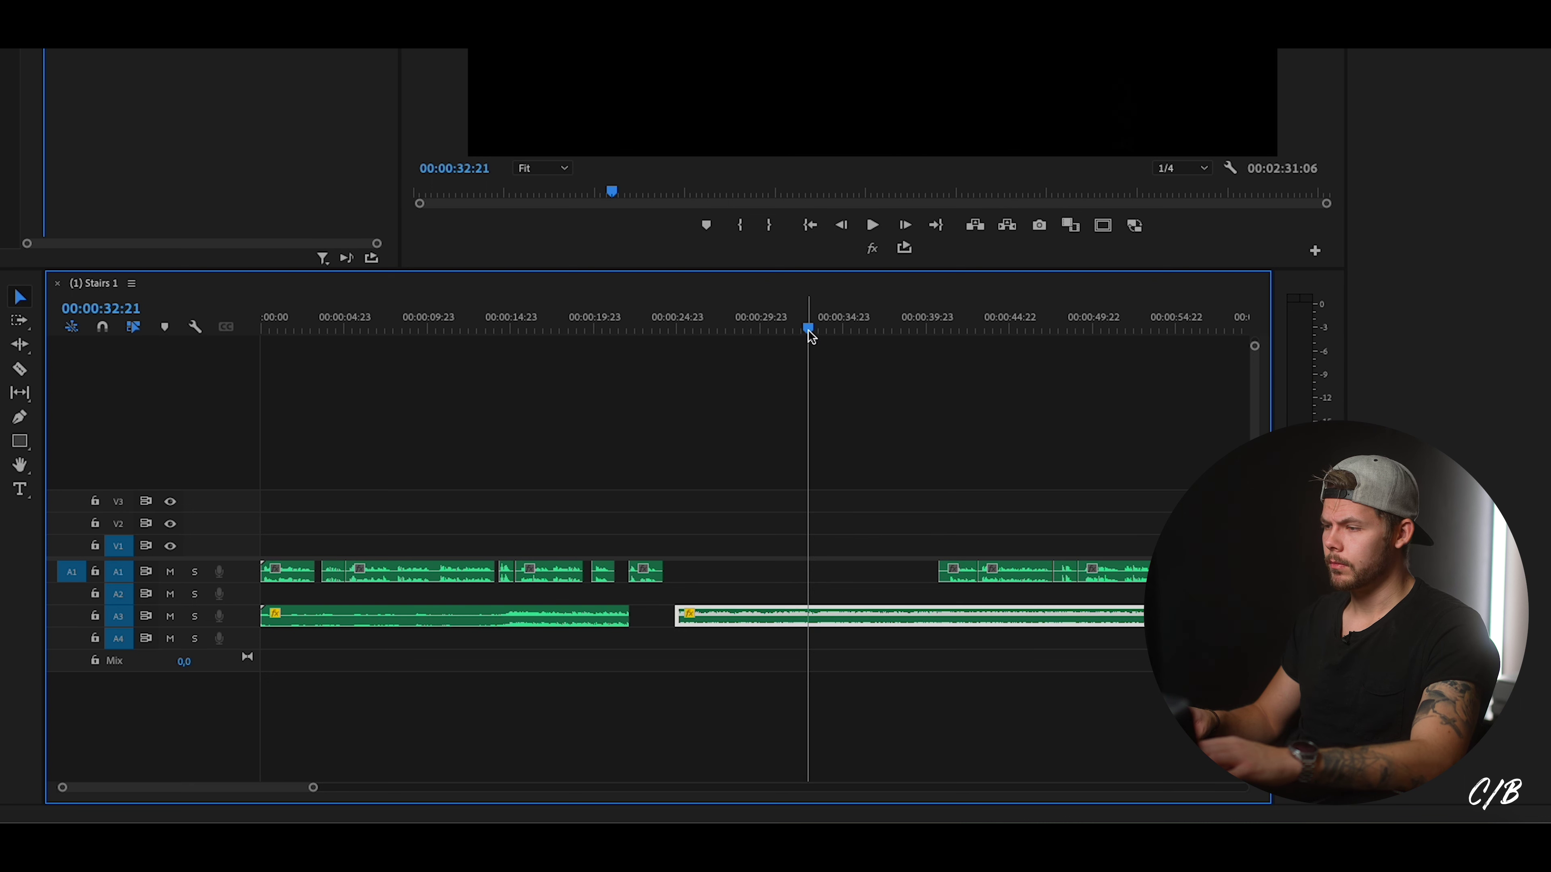
pyautogui.moveTo(808, 330); pyautogui.dragTo(807, 334)
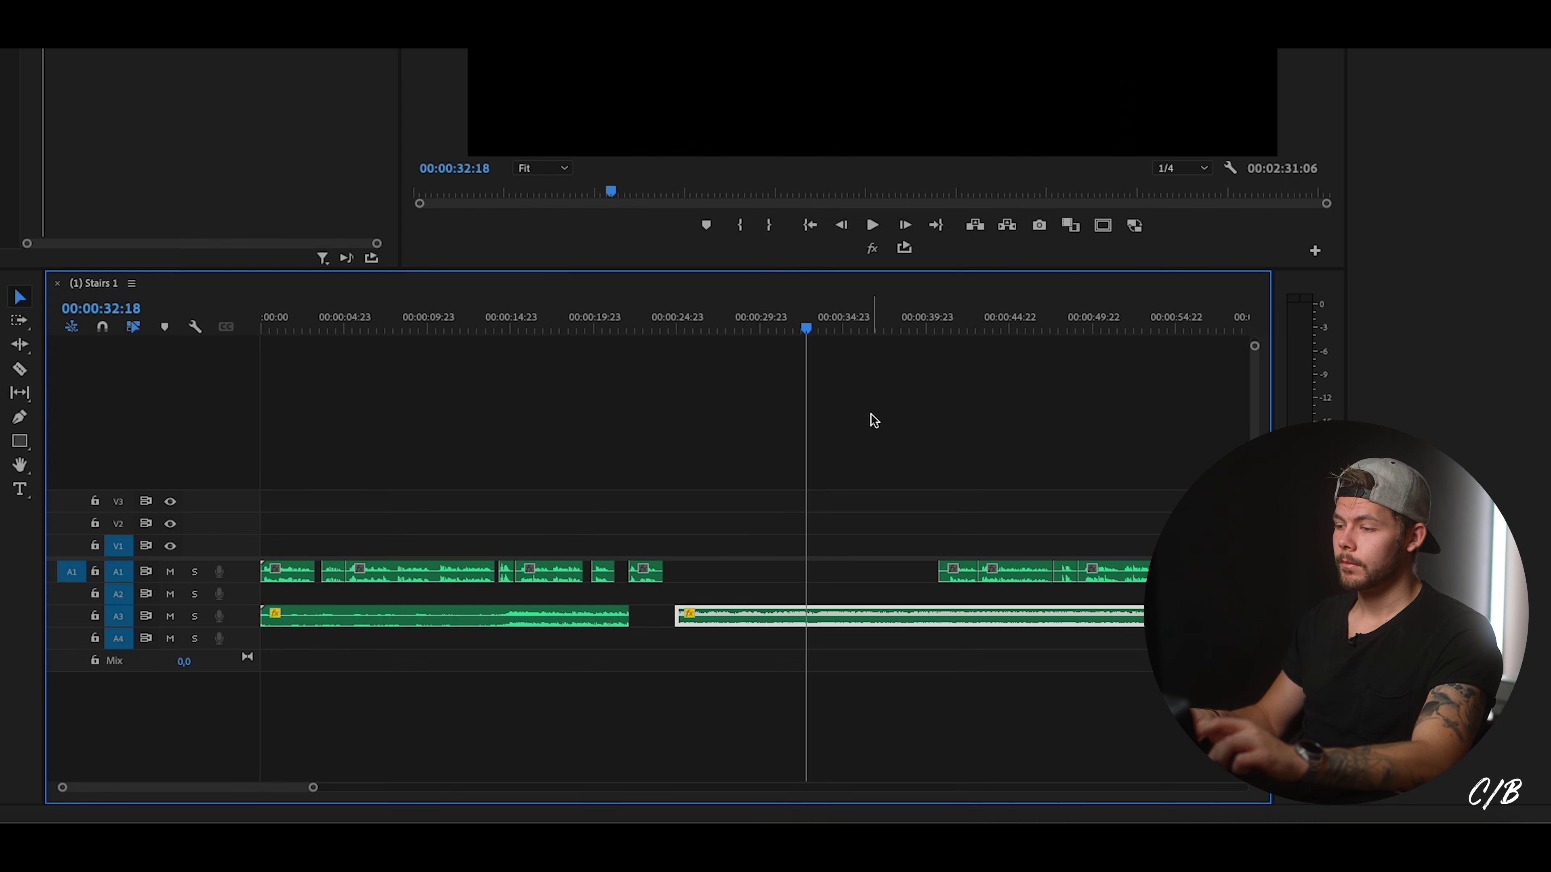
pyautogui.press('q')
# Move the second music part earlier, to start at about 00:00:24:00, and play from 00:00:22:09 to 00:00:24:23.
pyautogui.click(640, 318)
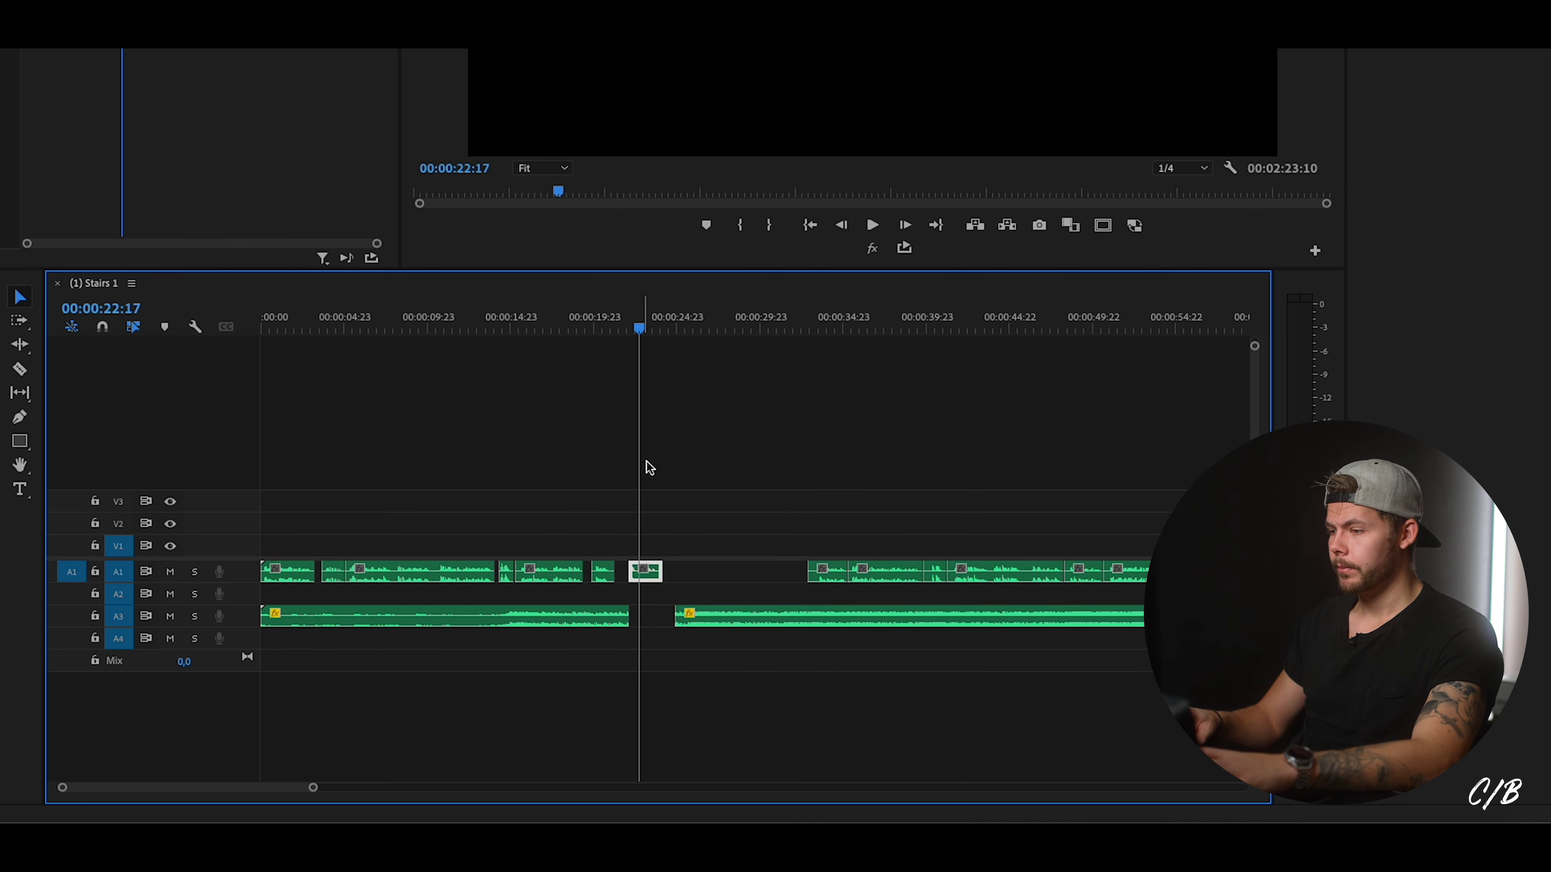
pyautogui.moveTo(313, 791); pyautogui.dragTo(193, 787)
pyautogui.click(837, 720)
pyautogui.moveTo(941, 617); pyautogui.dragTo(881, 617)
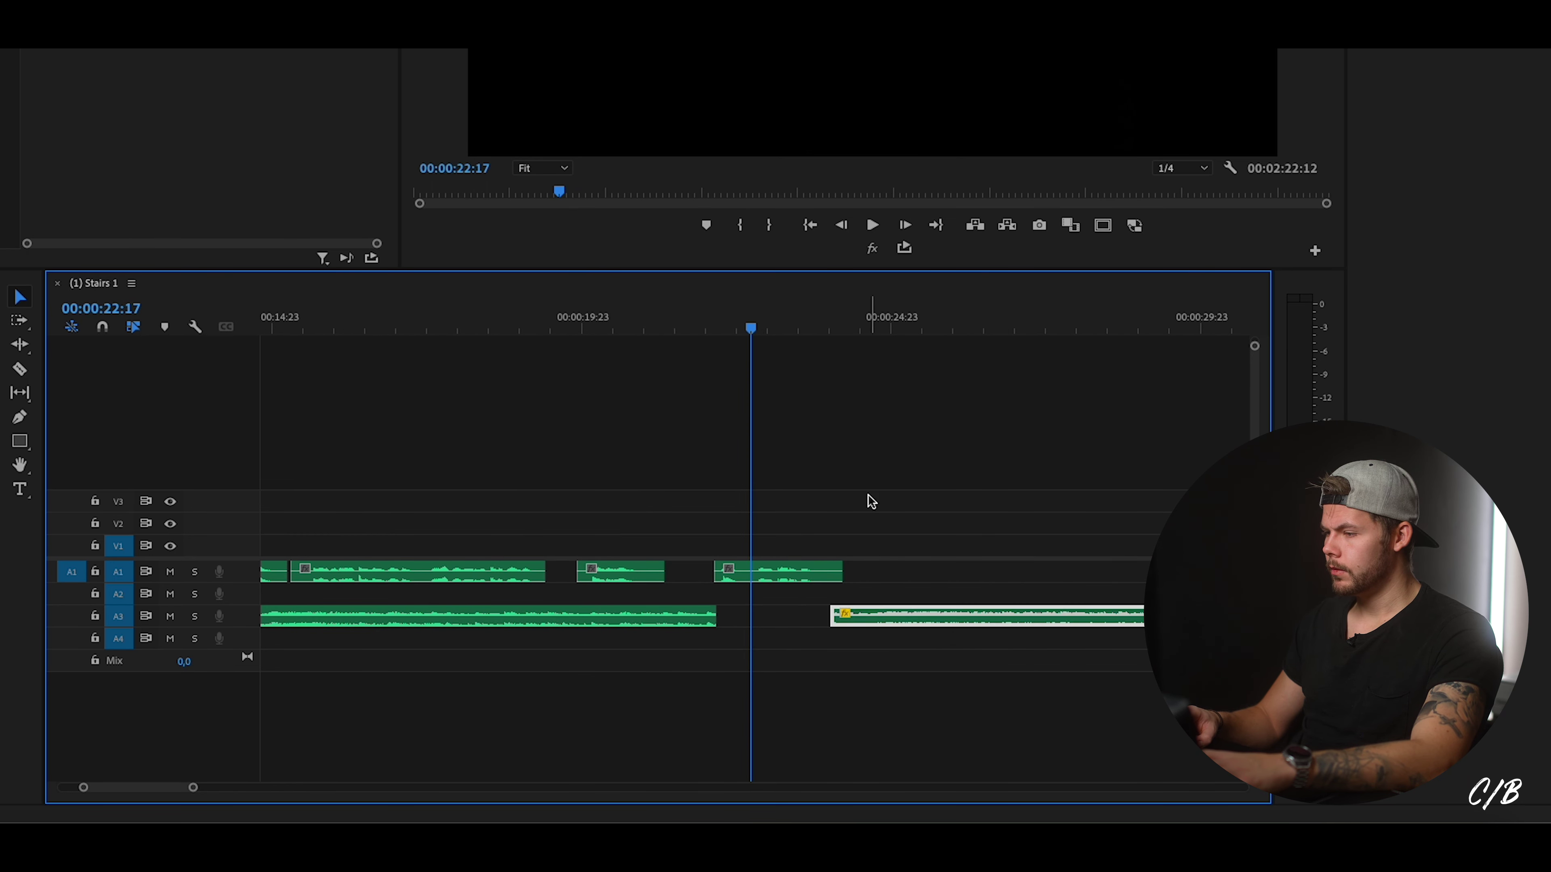
pyautogui.click(733, 333)
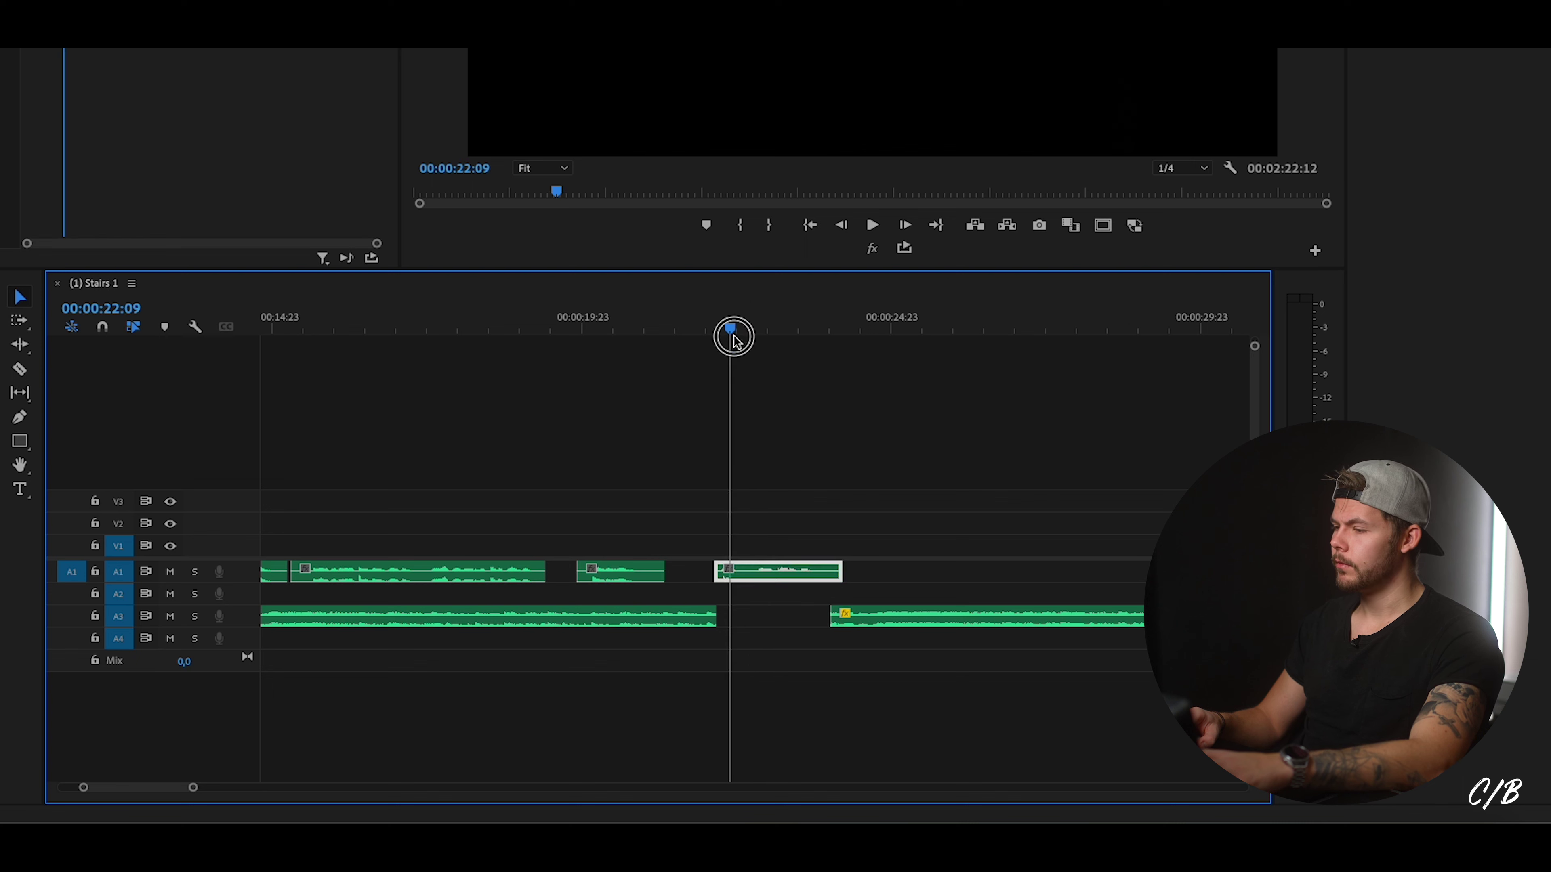
pyautogui.press('space')
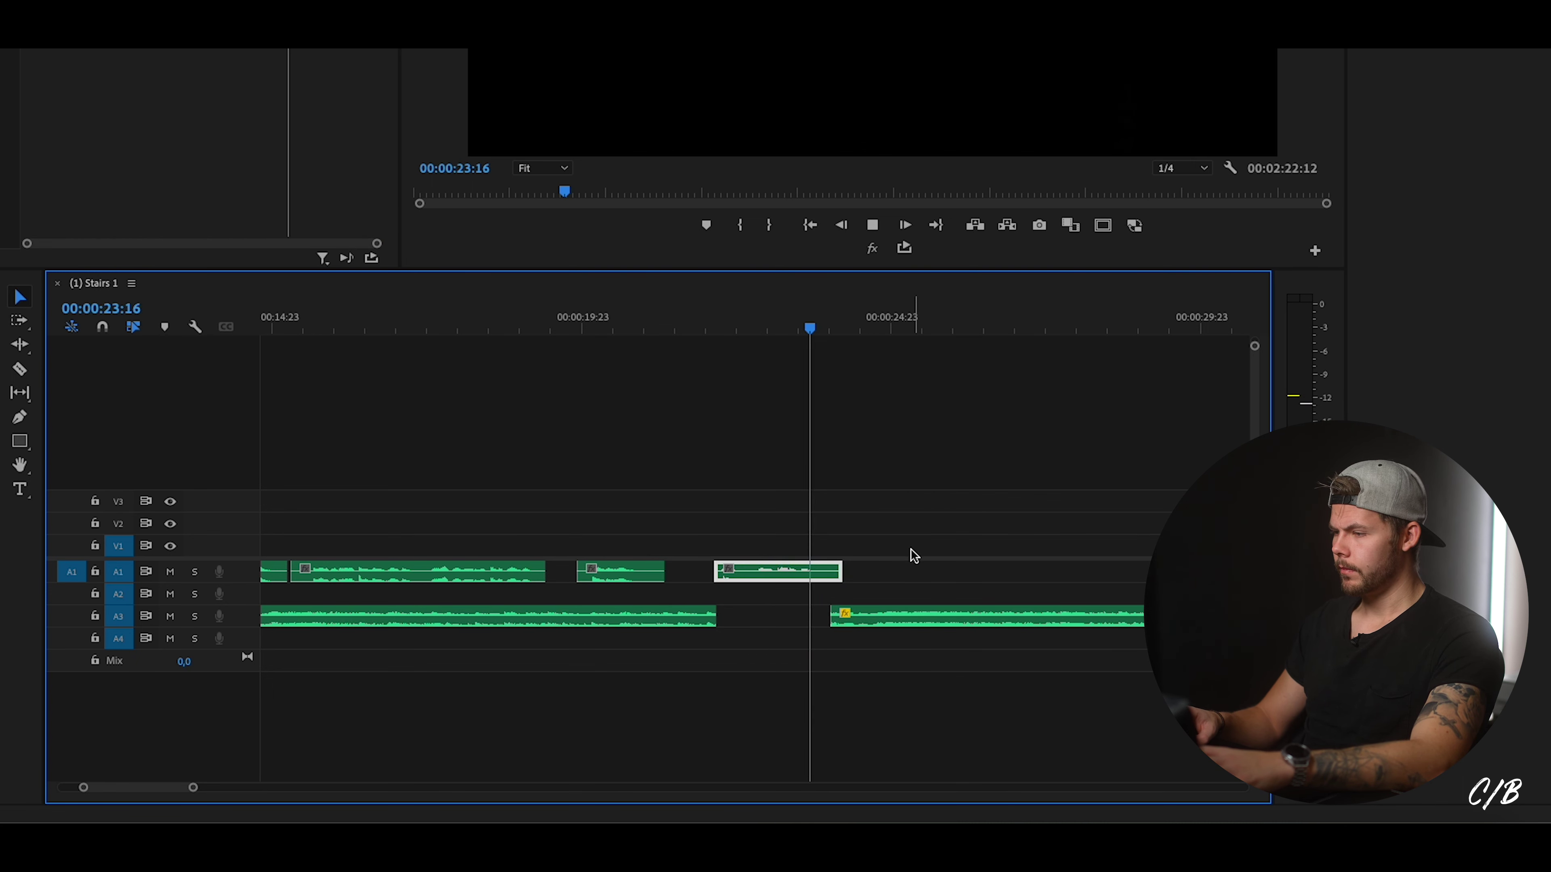
pyautogui.click(854, 620)
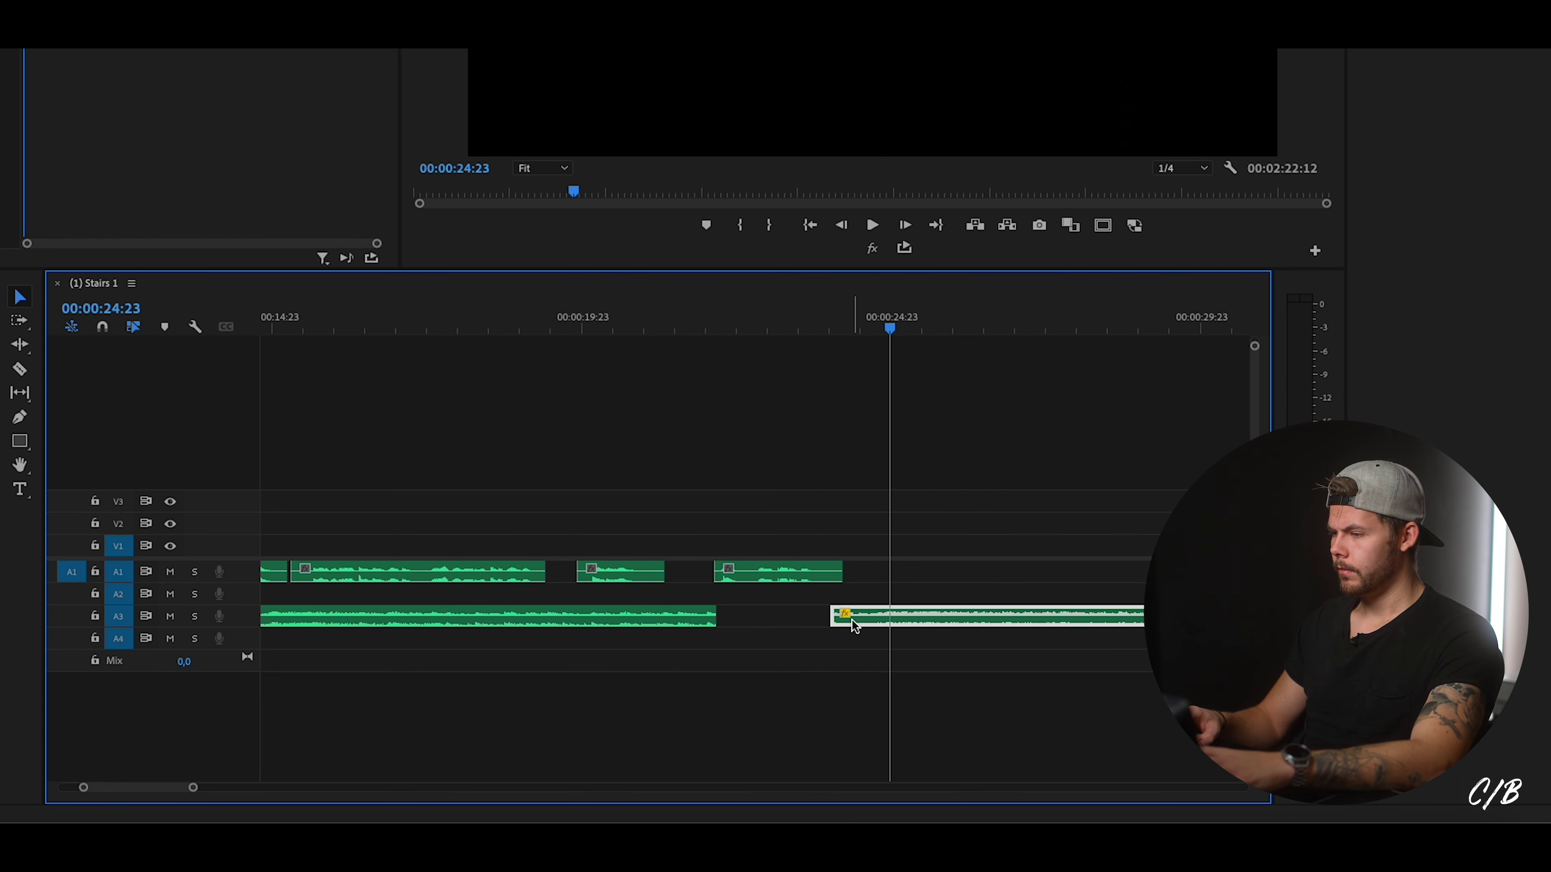
# Nudge the second music part two frames later and replay from the sixth voice-over clip to 00:00:24:15.
pyautogui.scroll(-3, 845, 619)
pyautogui.moveTo(682, 614); pyautogui.dragTo(685, 604)
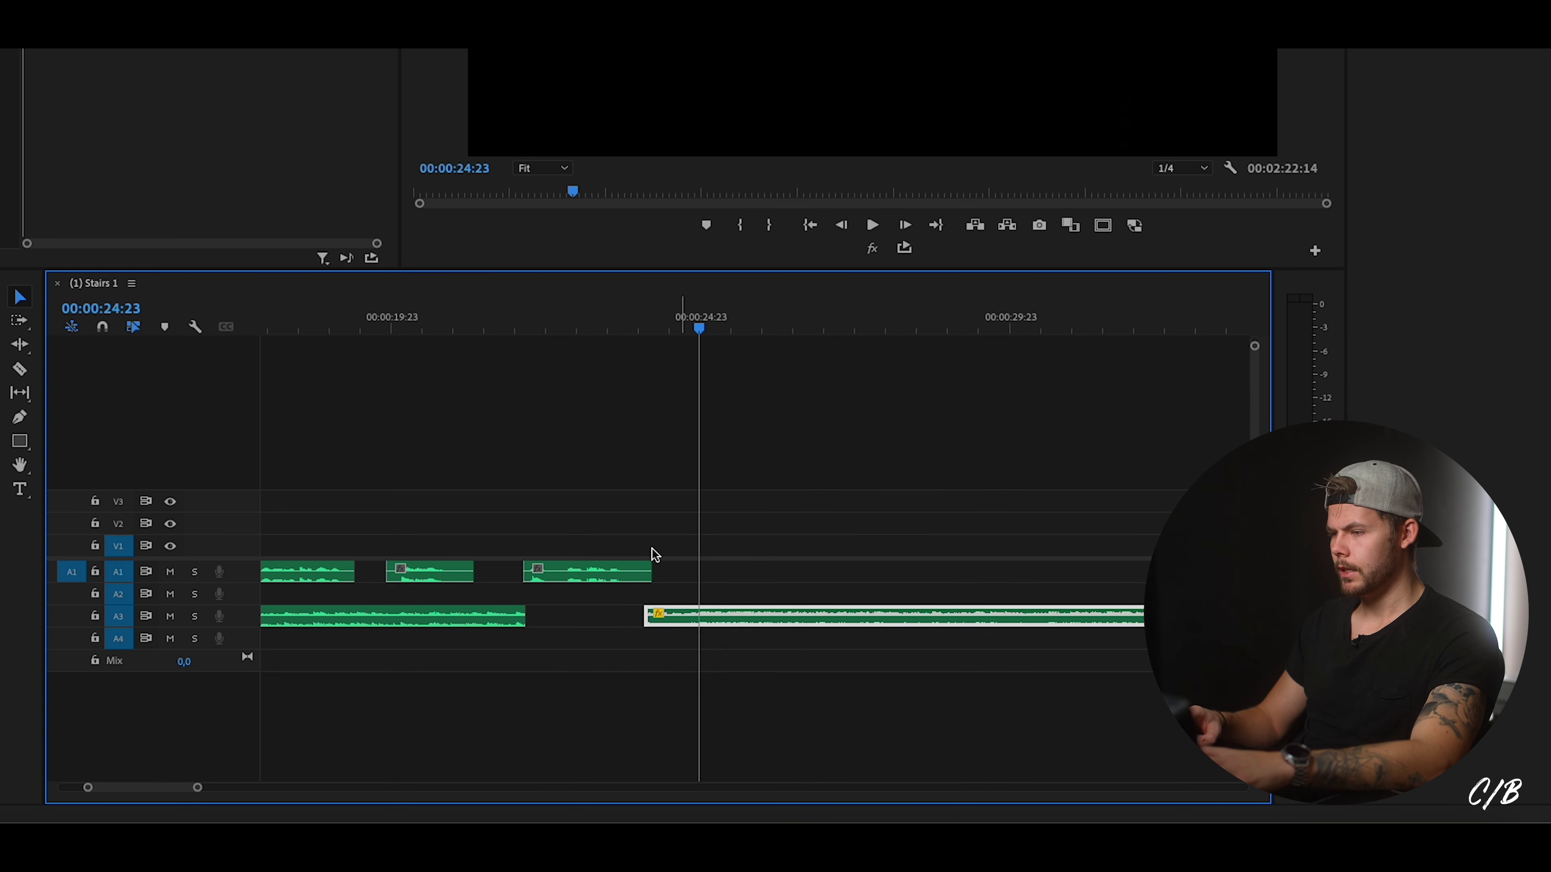
pyautogui.click(459, 324)
pyautogui.press('space')
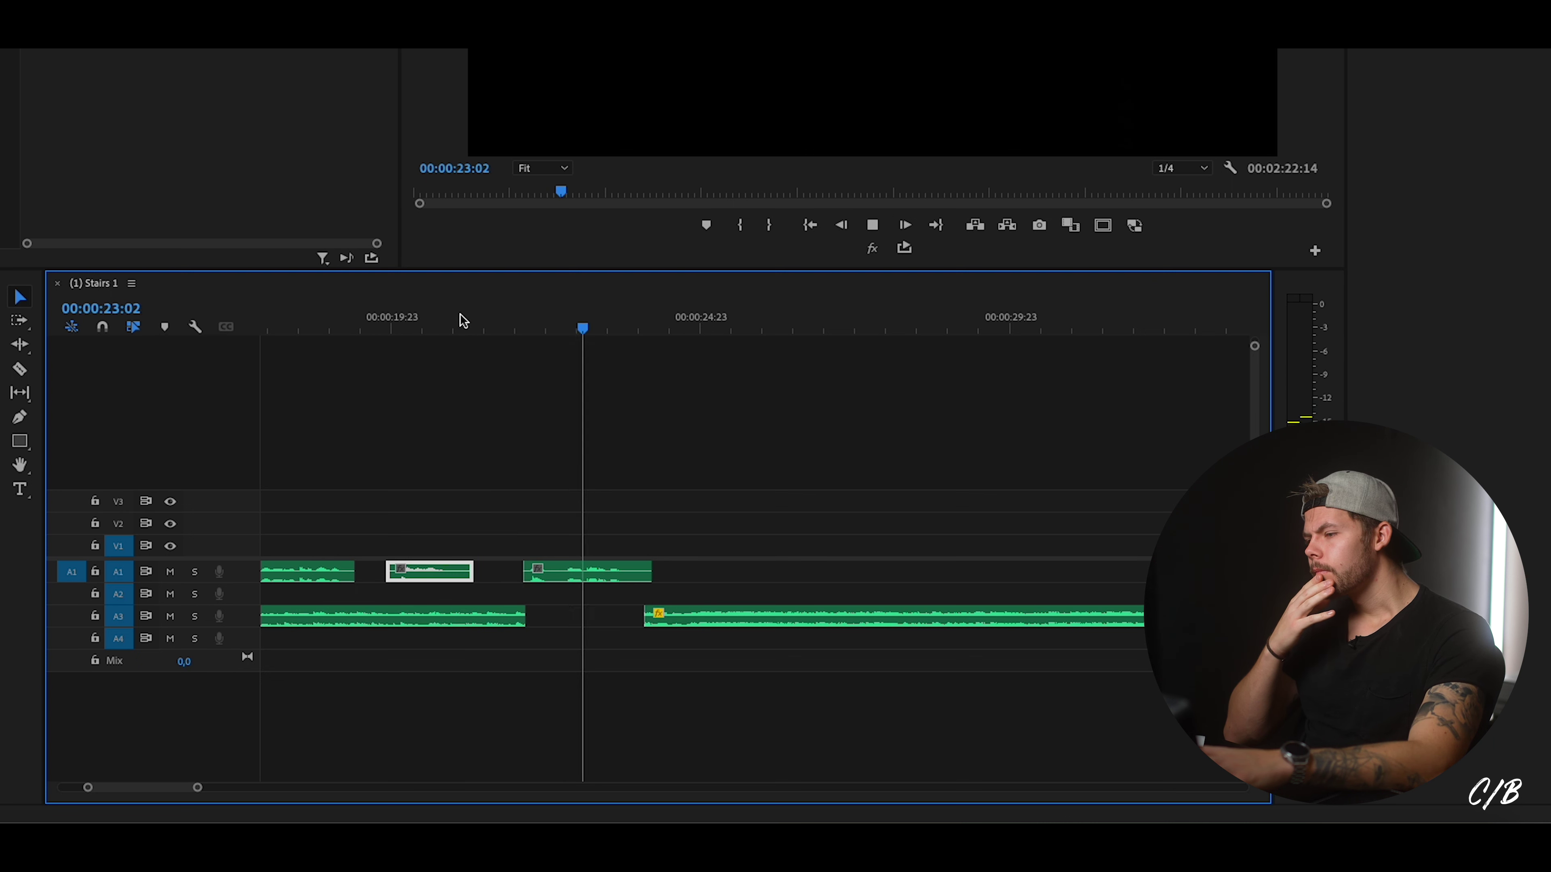
pyautogui.press('space')
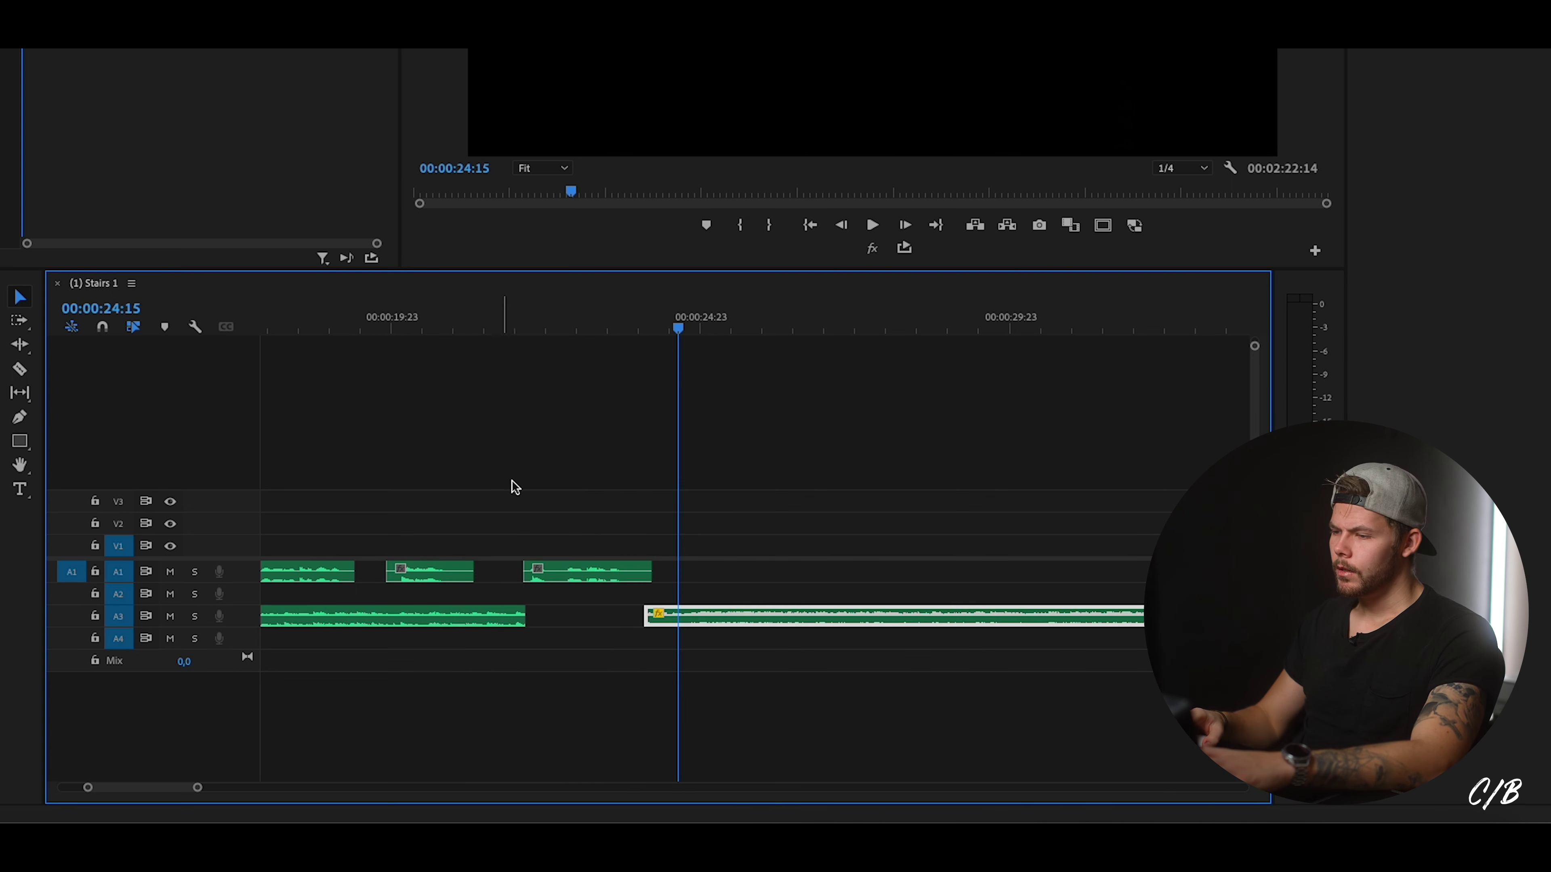
# Replay the end of the first music part and trim its end back to about 00:00:21:23.
pyautogui.click(447, 323)
pyautogui.press('space')
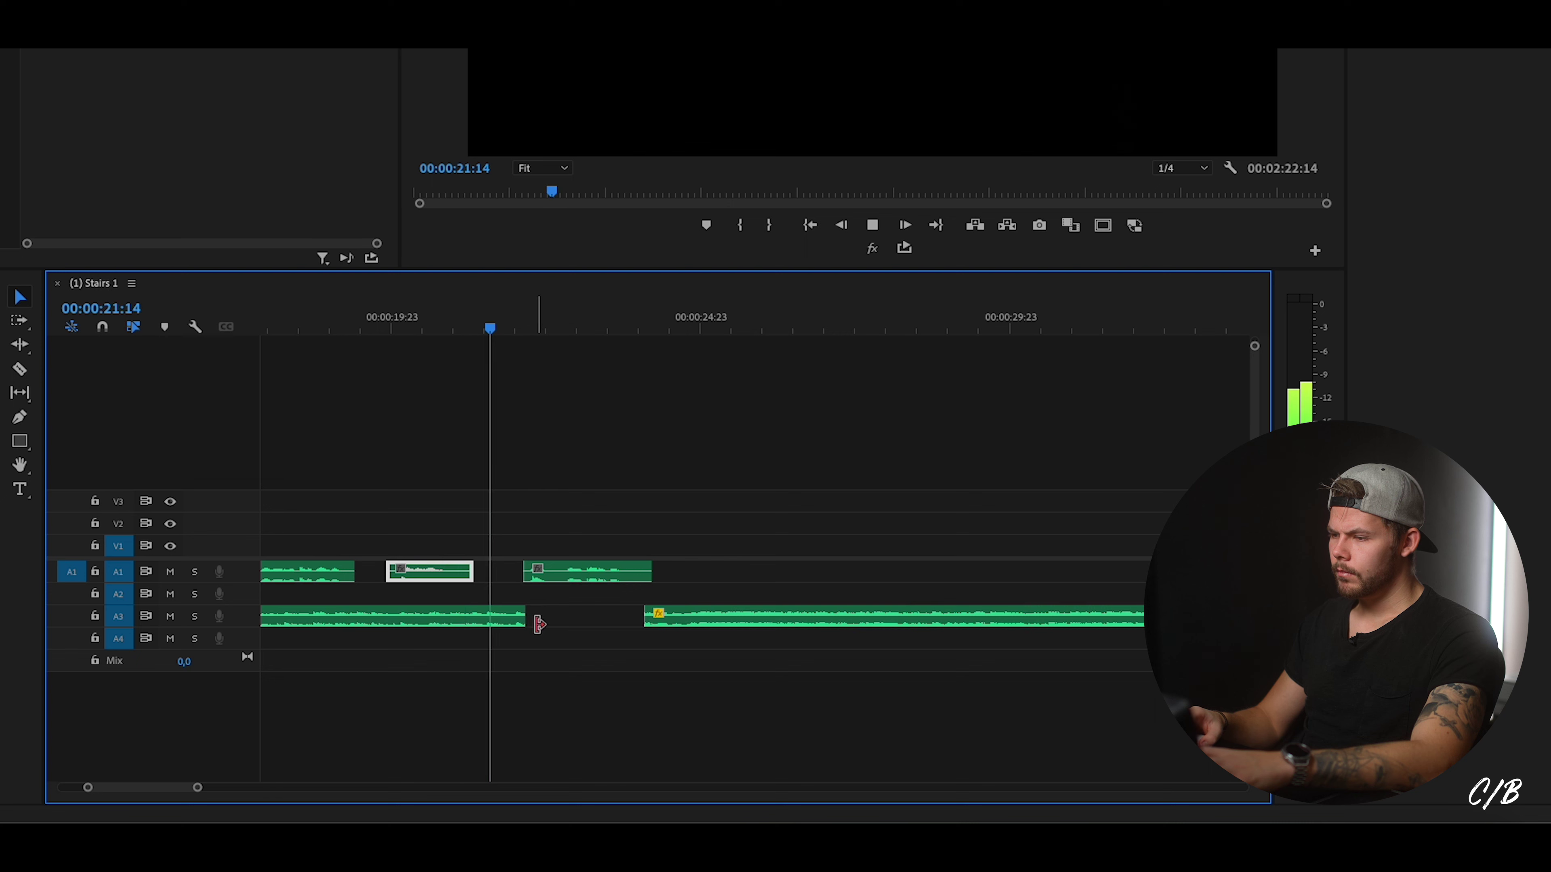
pyautogui.press('space')
pyautogui.click(524, 622)
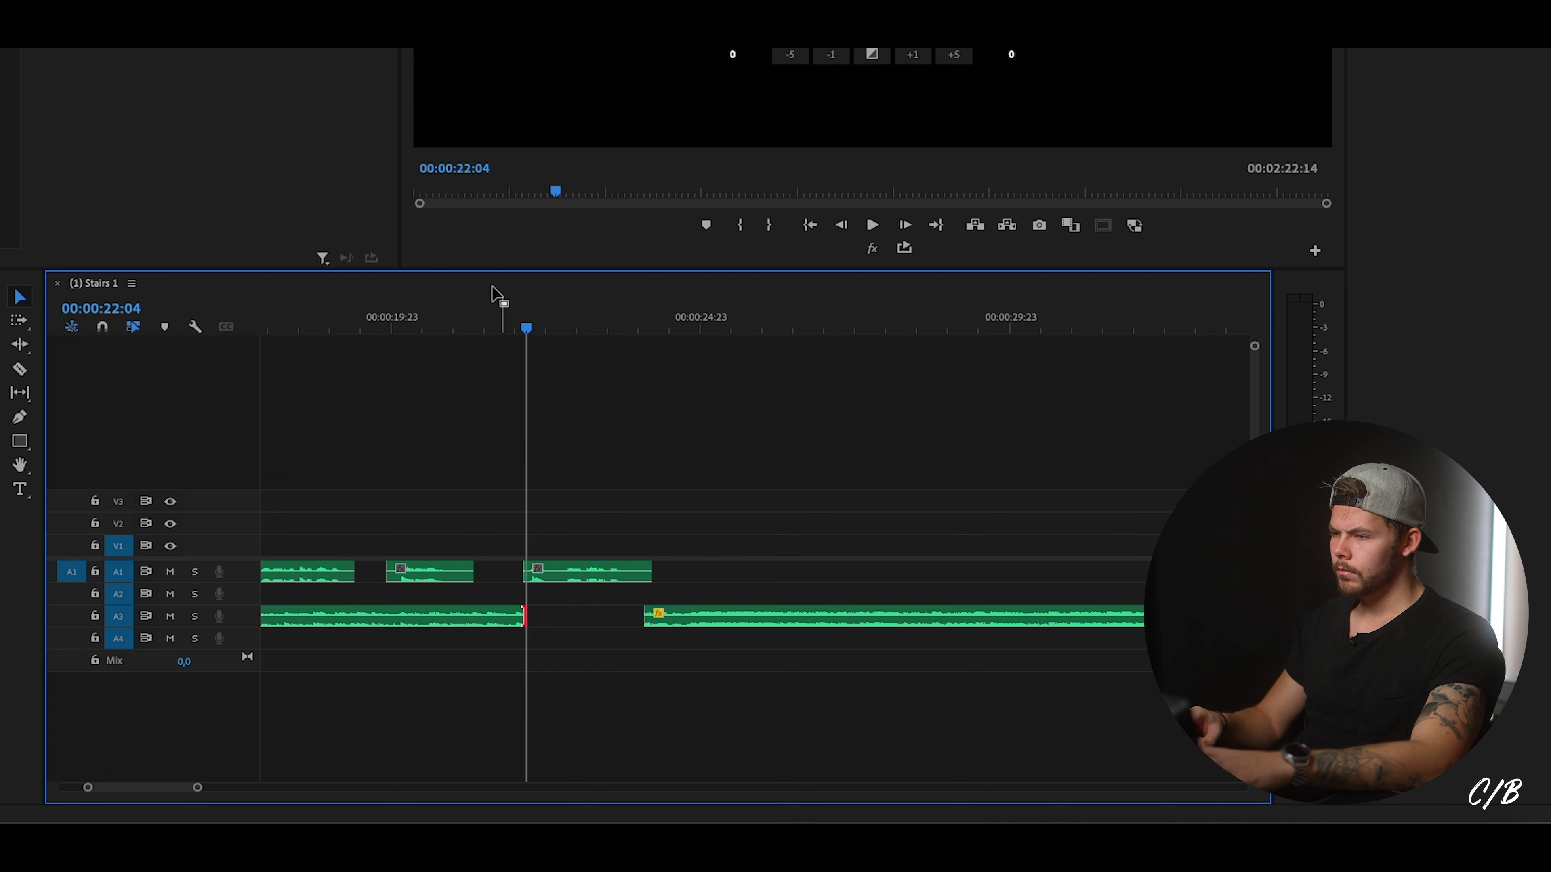
pyautogui.click(495, 321)
pyautogui.moveTo(492, 329); pyautogui.dragTo(513, 324)
pyautogui.moveTo(531, 613); pyautogui.dragTo(516, 614)
# Play on through the second music part, replay the passage before 00:00:31:09, and split the music there.
pyautogui.hotkey('shift', 'k')
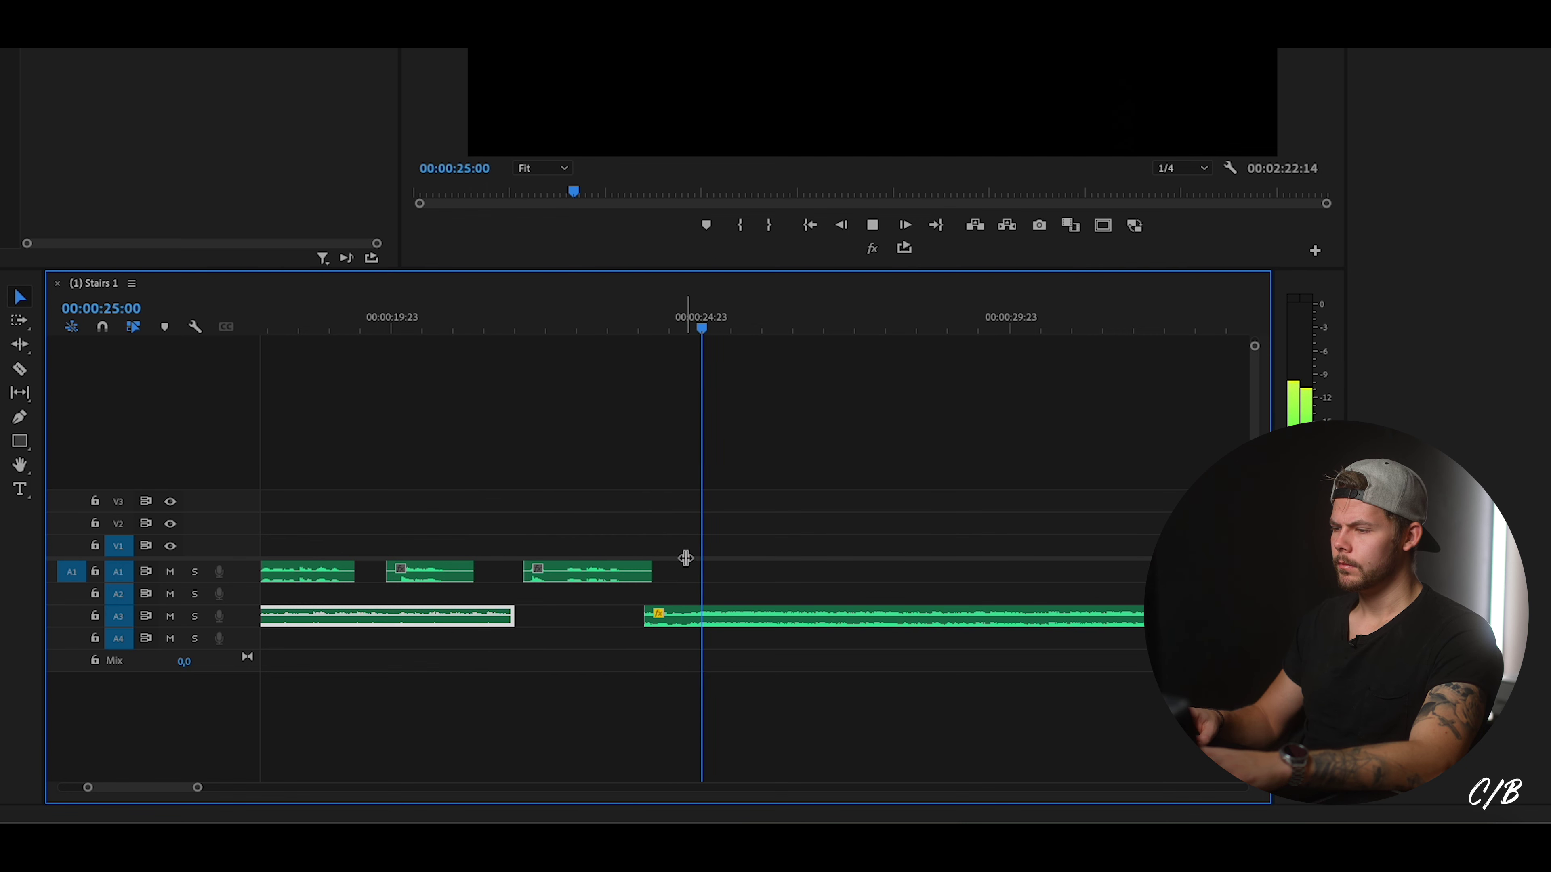
pyautogui.scroll(-3, 681, 593)
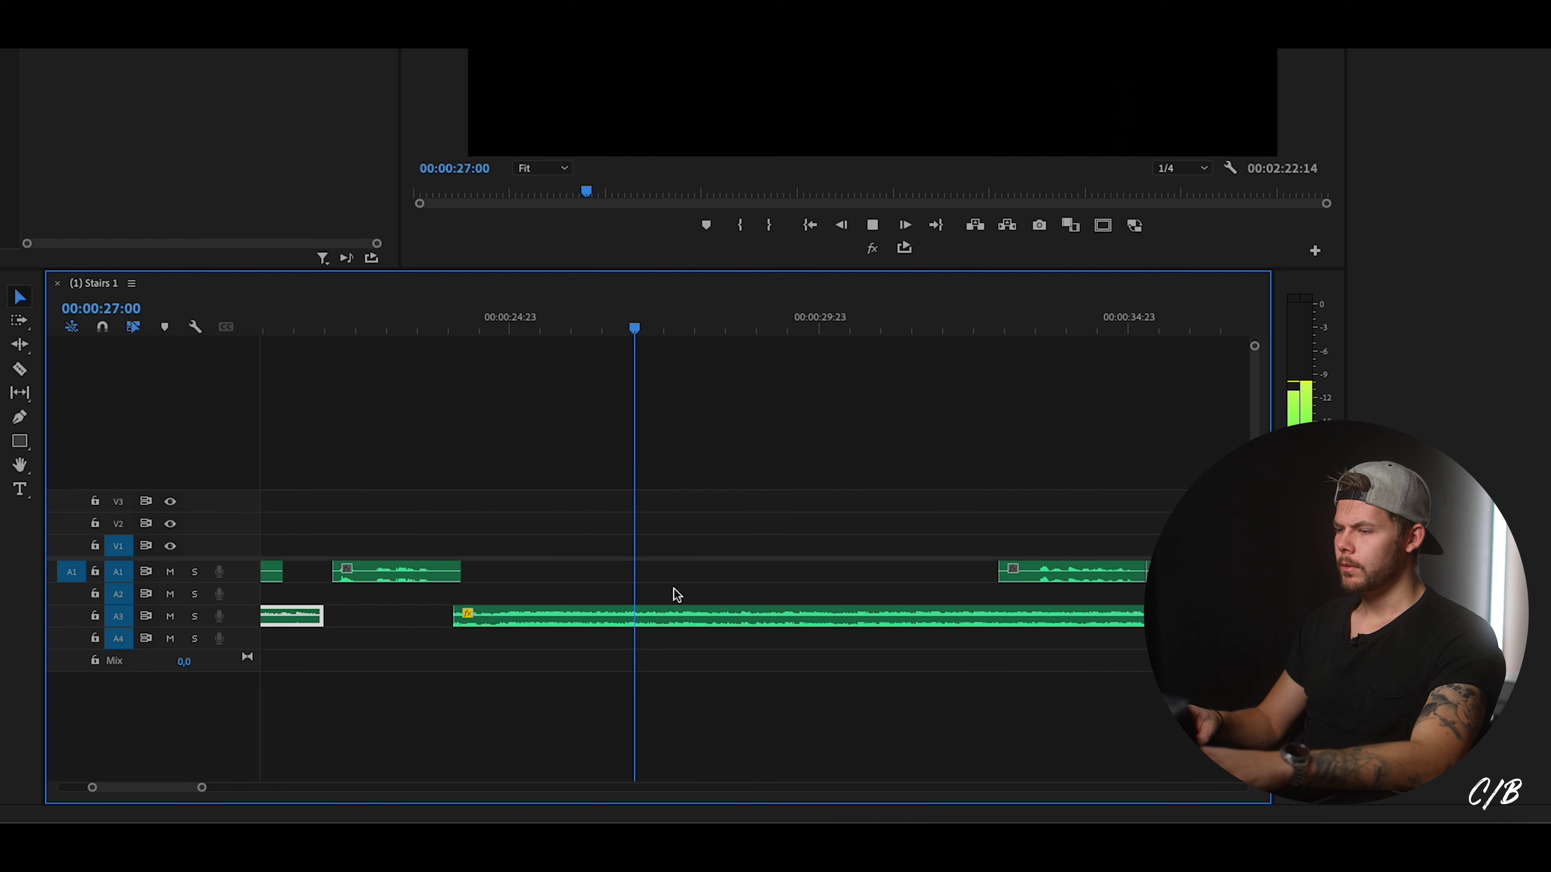
pyautogui.scroll(-3, 806, 601)
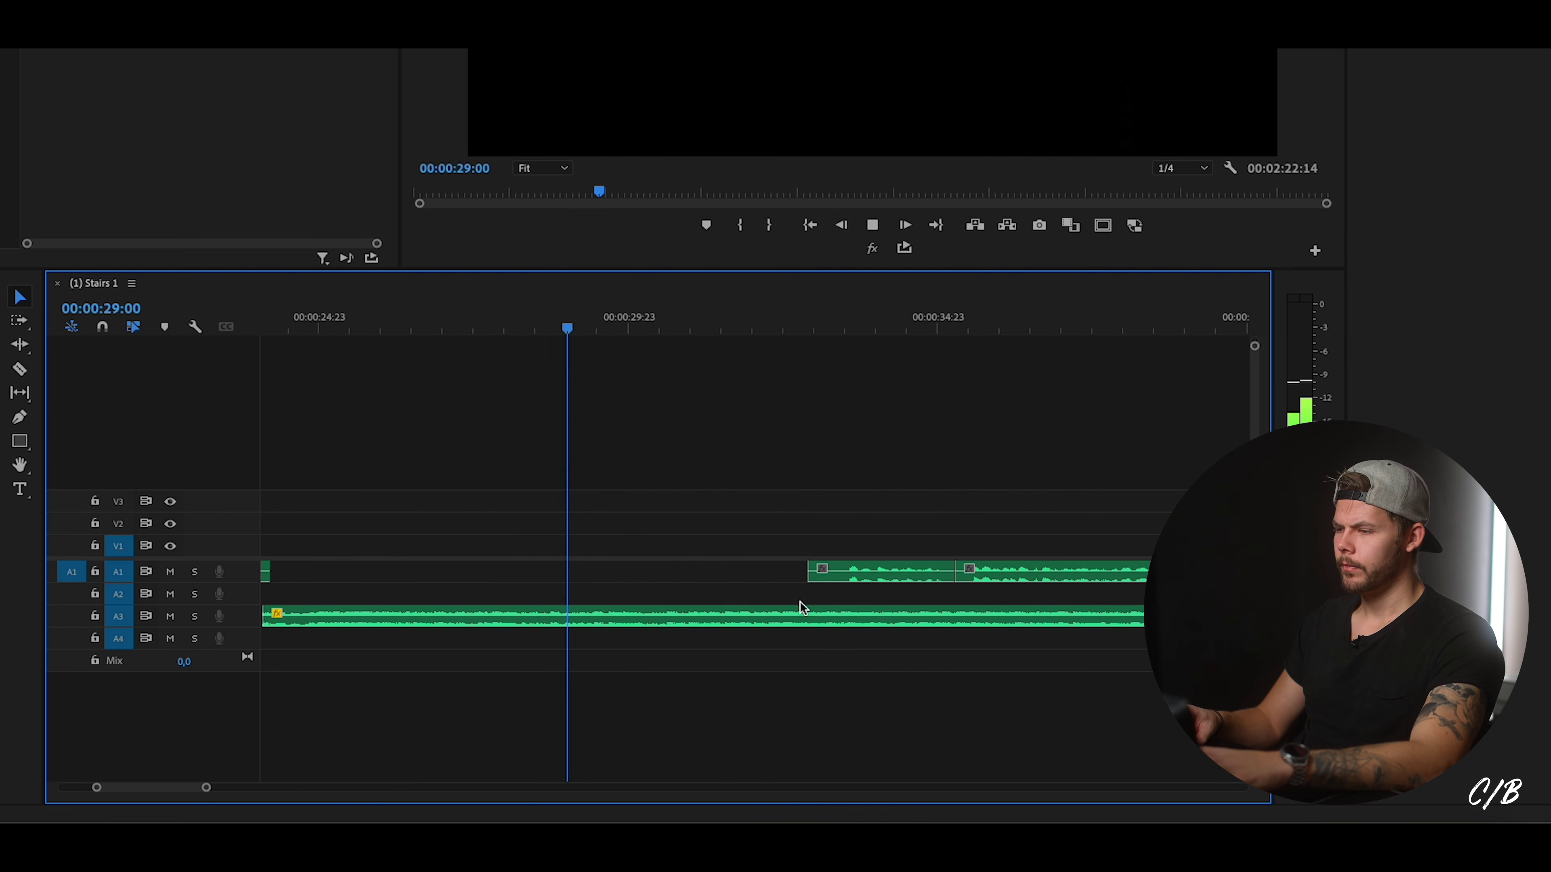
pyautogui.scroll(-3, 836, 604)
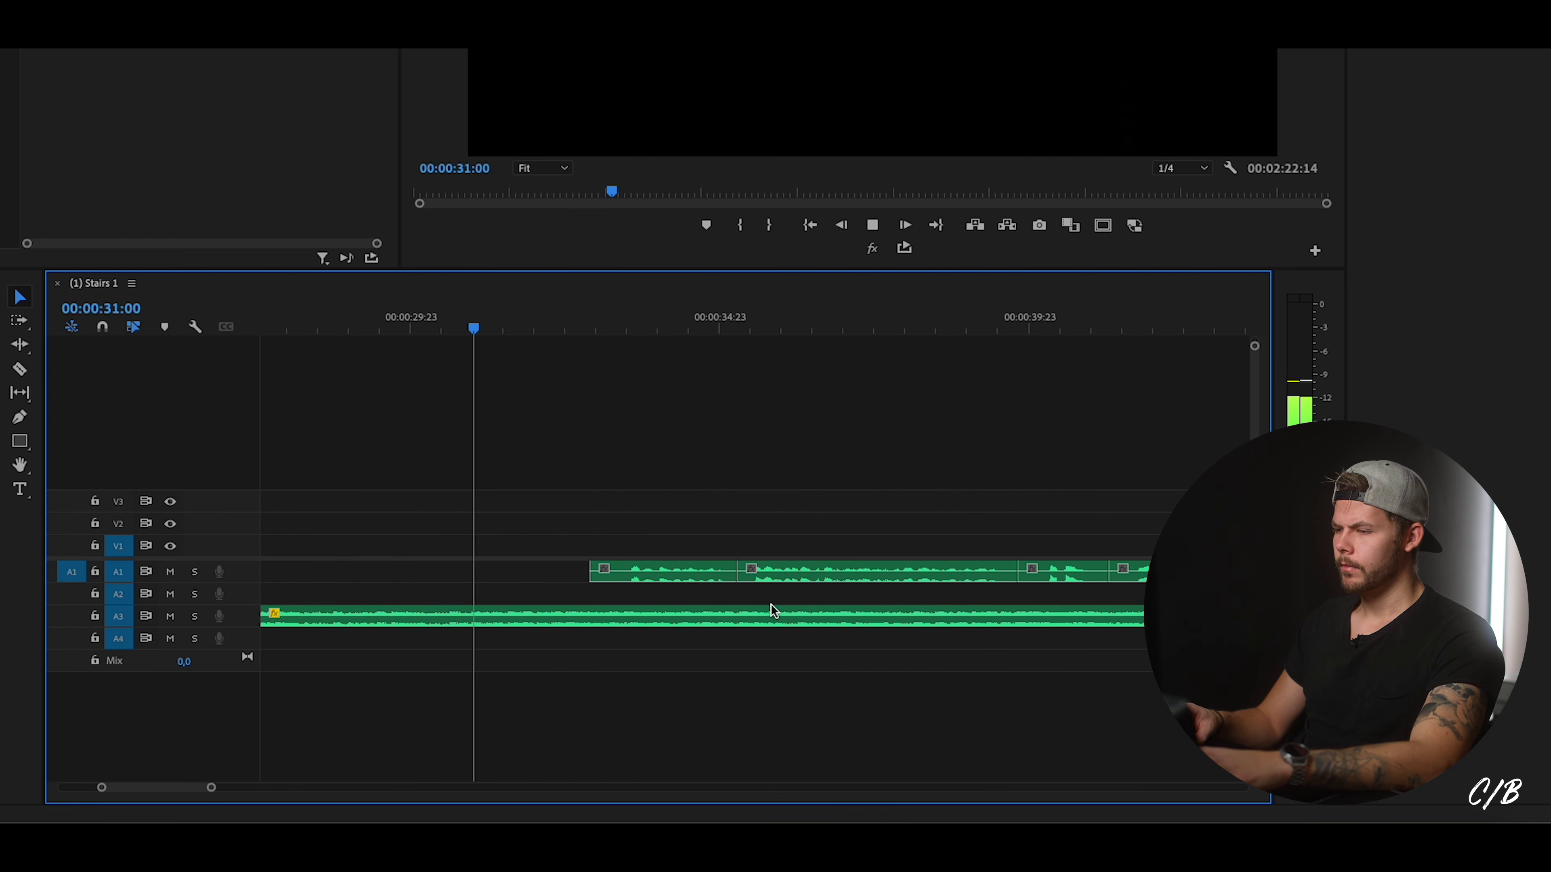
pyautogui.click(655, 612)
pyautogui.click(375, 317)
pyautogui.press('space')
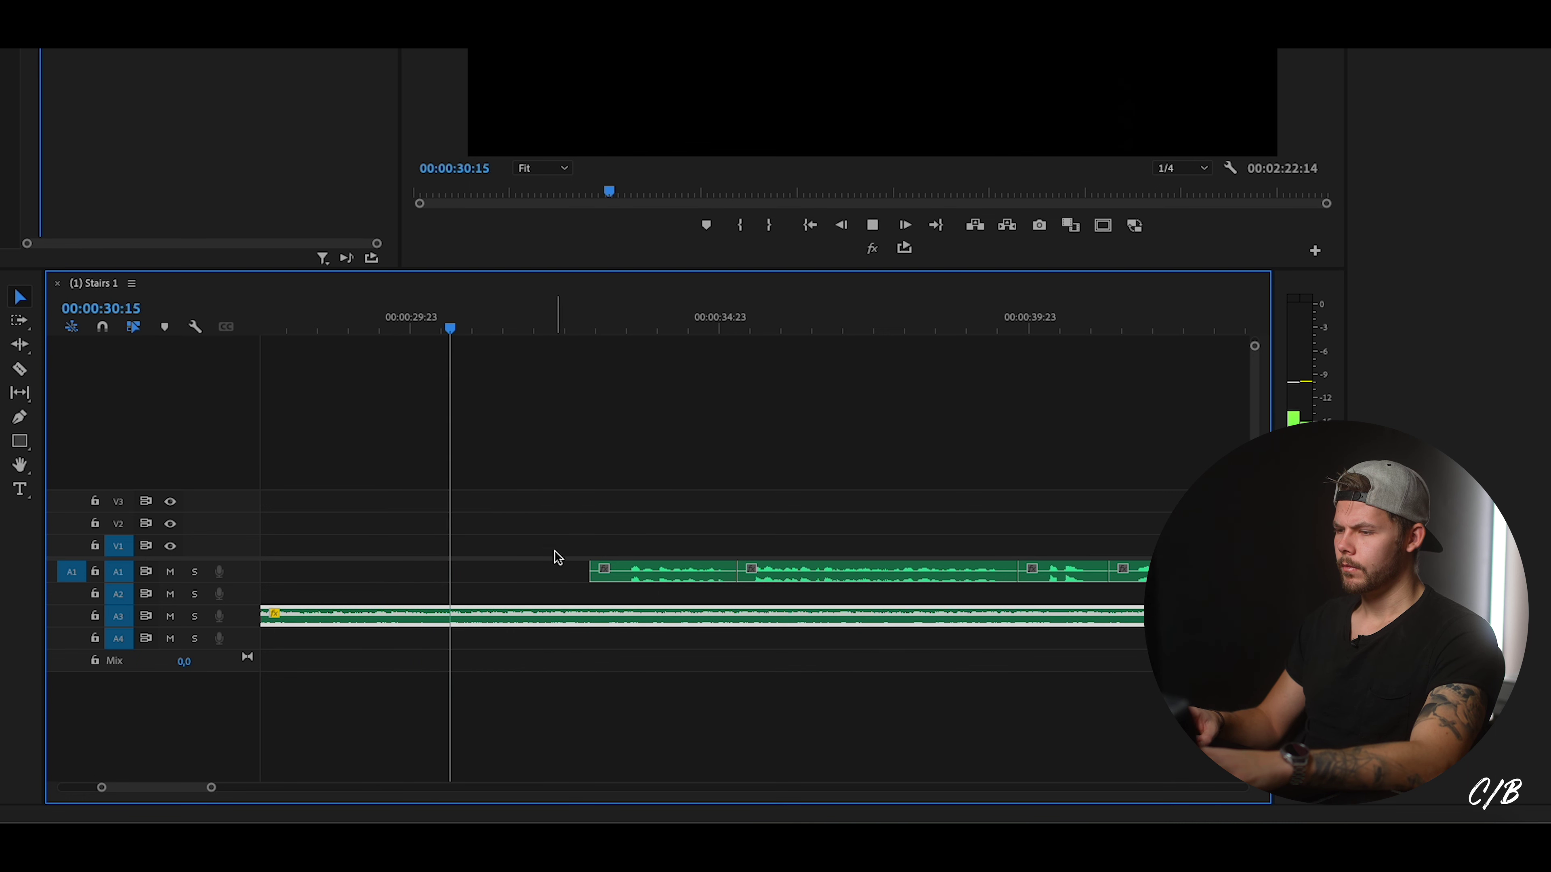
pyautogui.press('space')
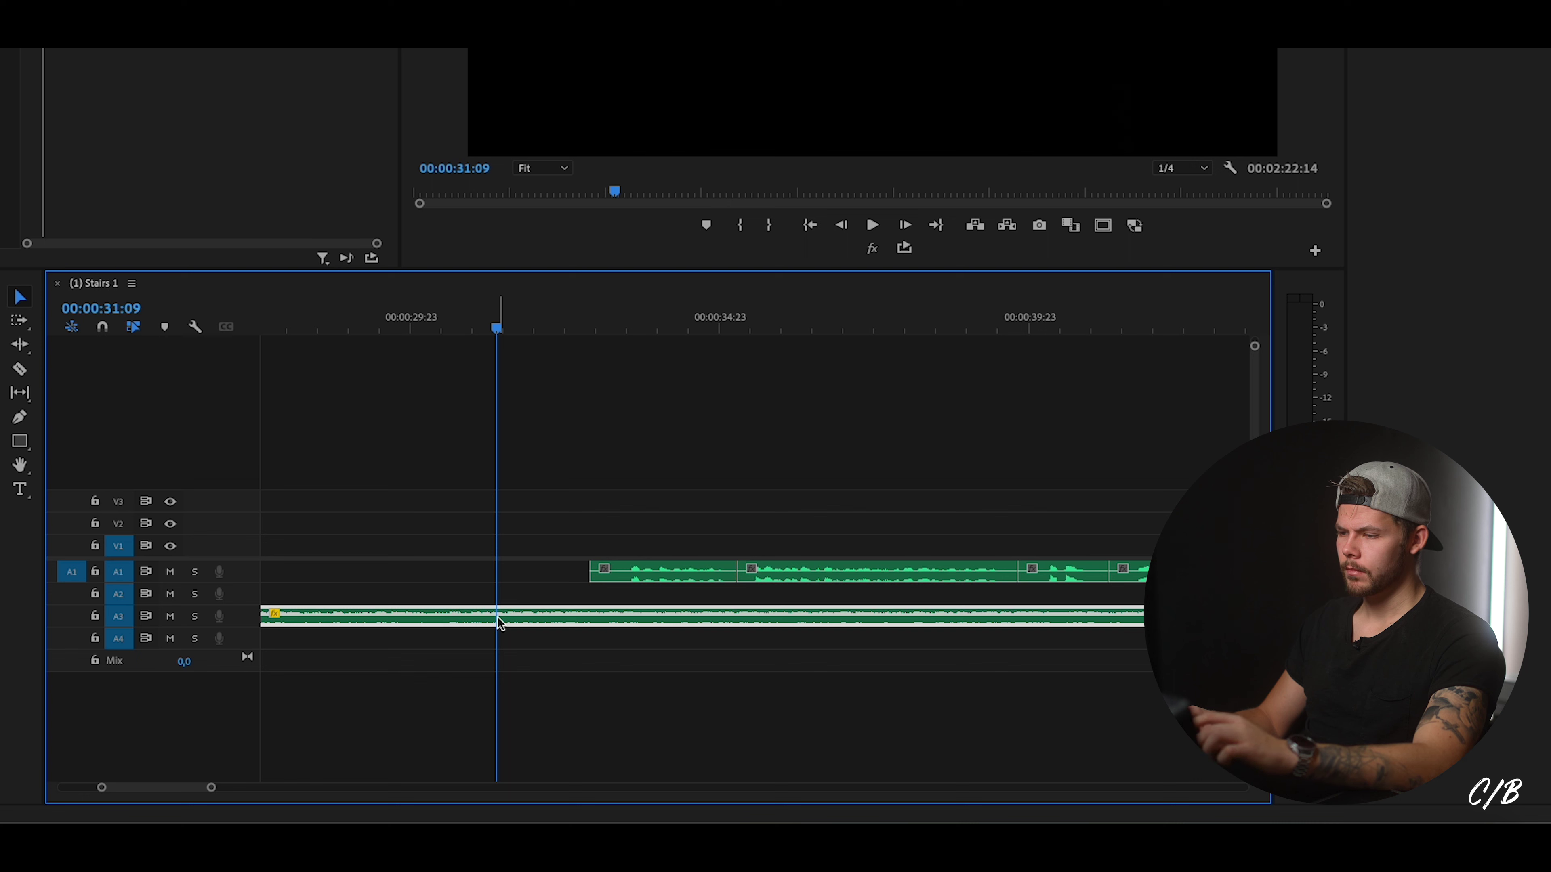
pyautogui.hotkey('ctrl', 'k')
# Play the music from 00:00:25:00 up to the new split, and move the part after it to start at about 00:00:39:00.
pyautogui.scroll(5, 546, 545)
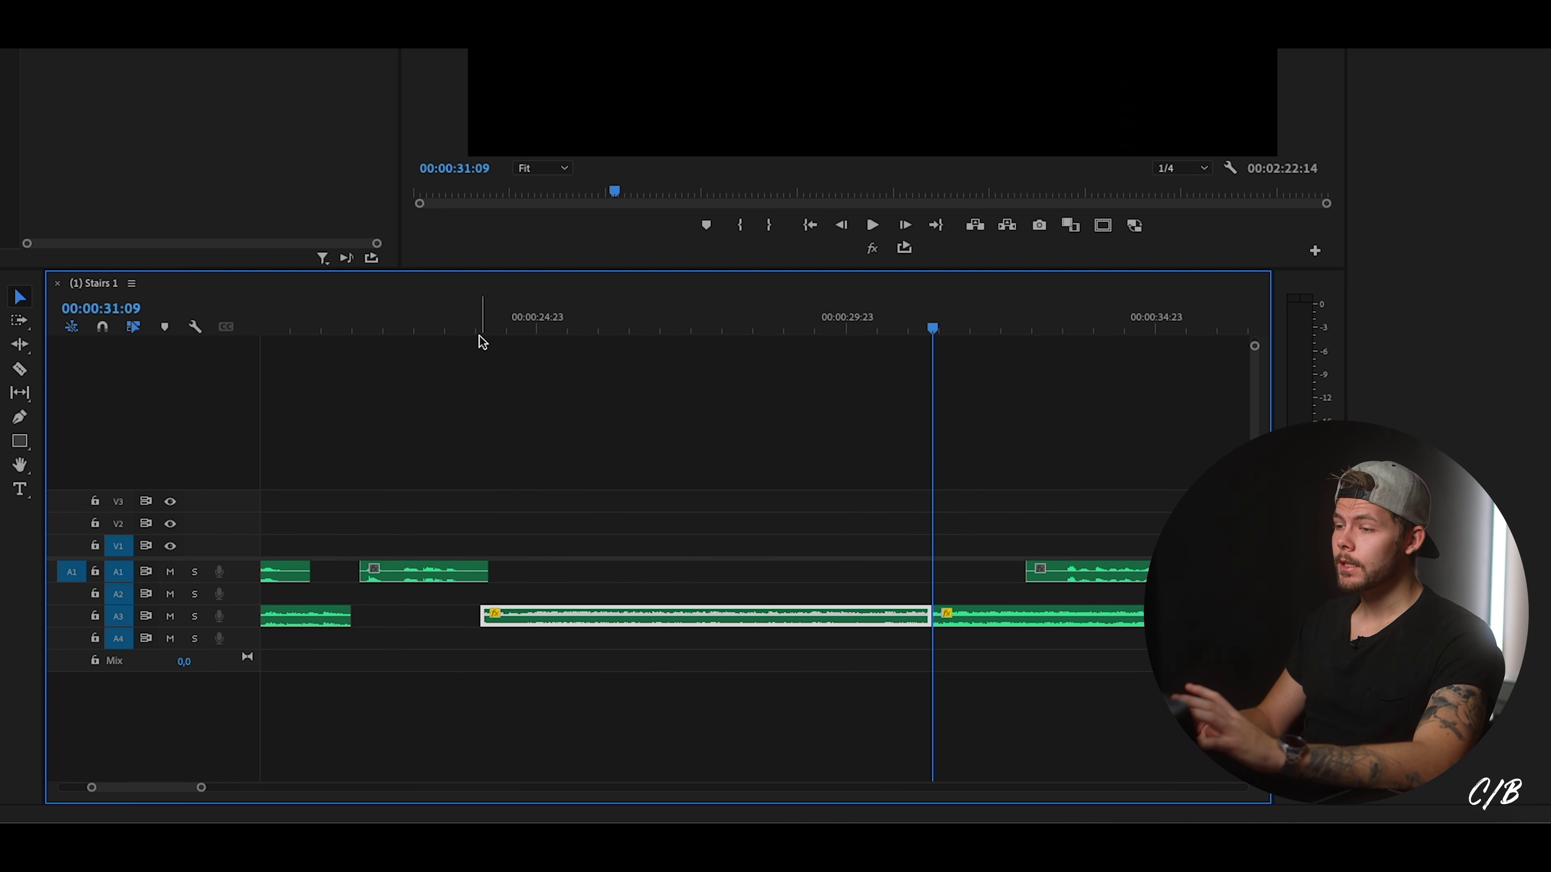
pyautogui.click(538, 328)
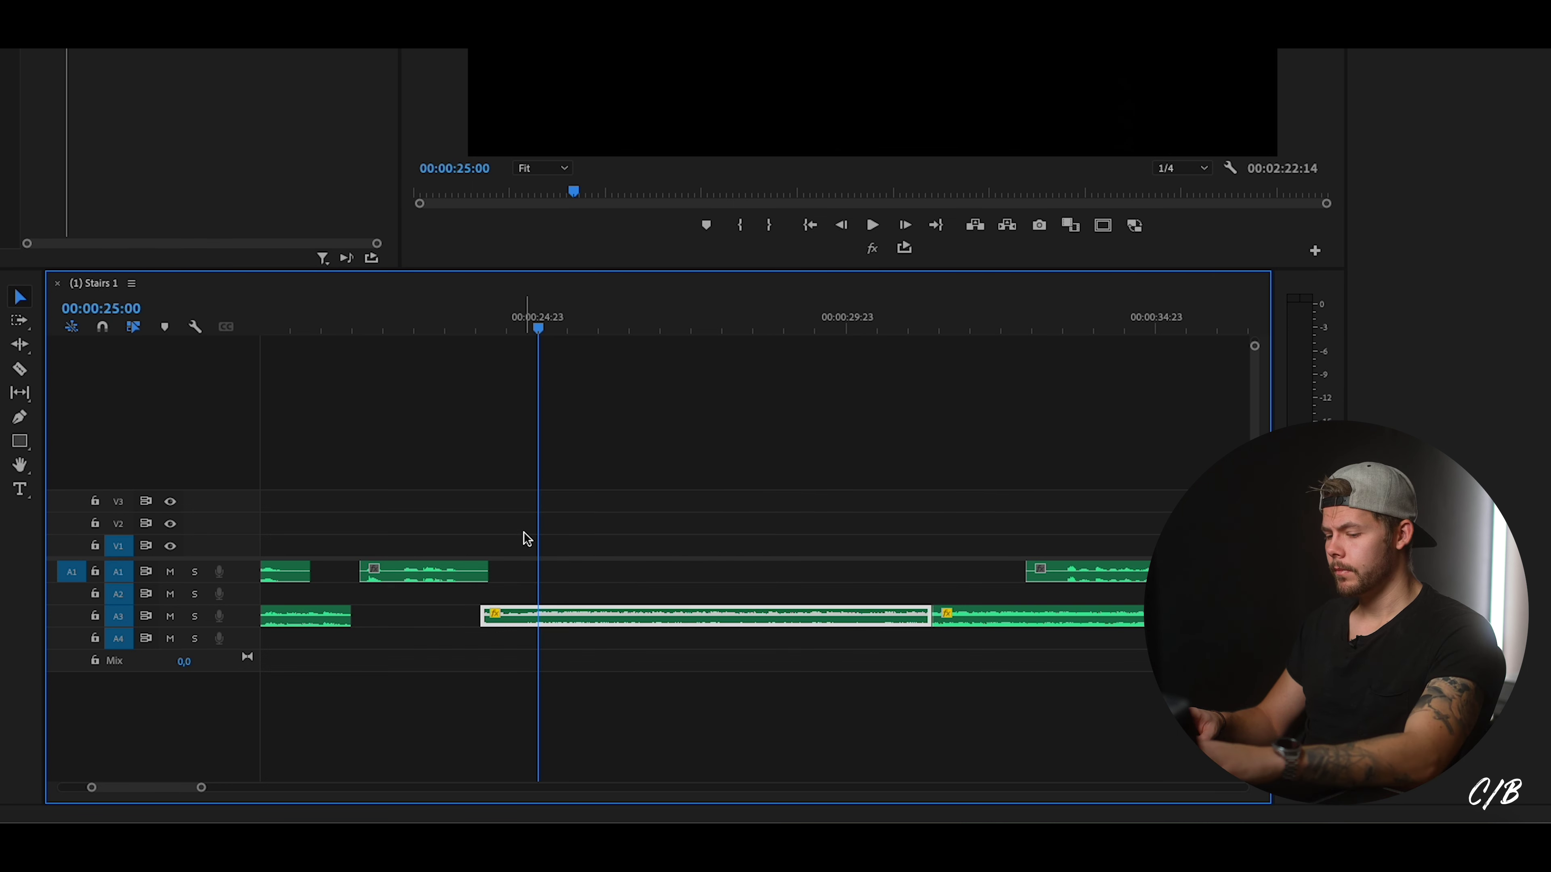
pyautogui.press('space')
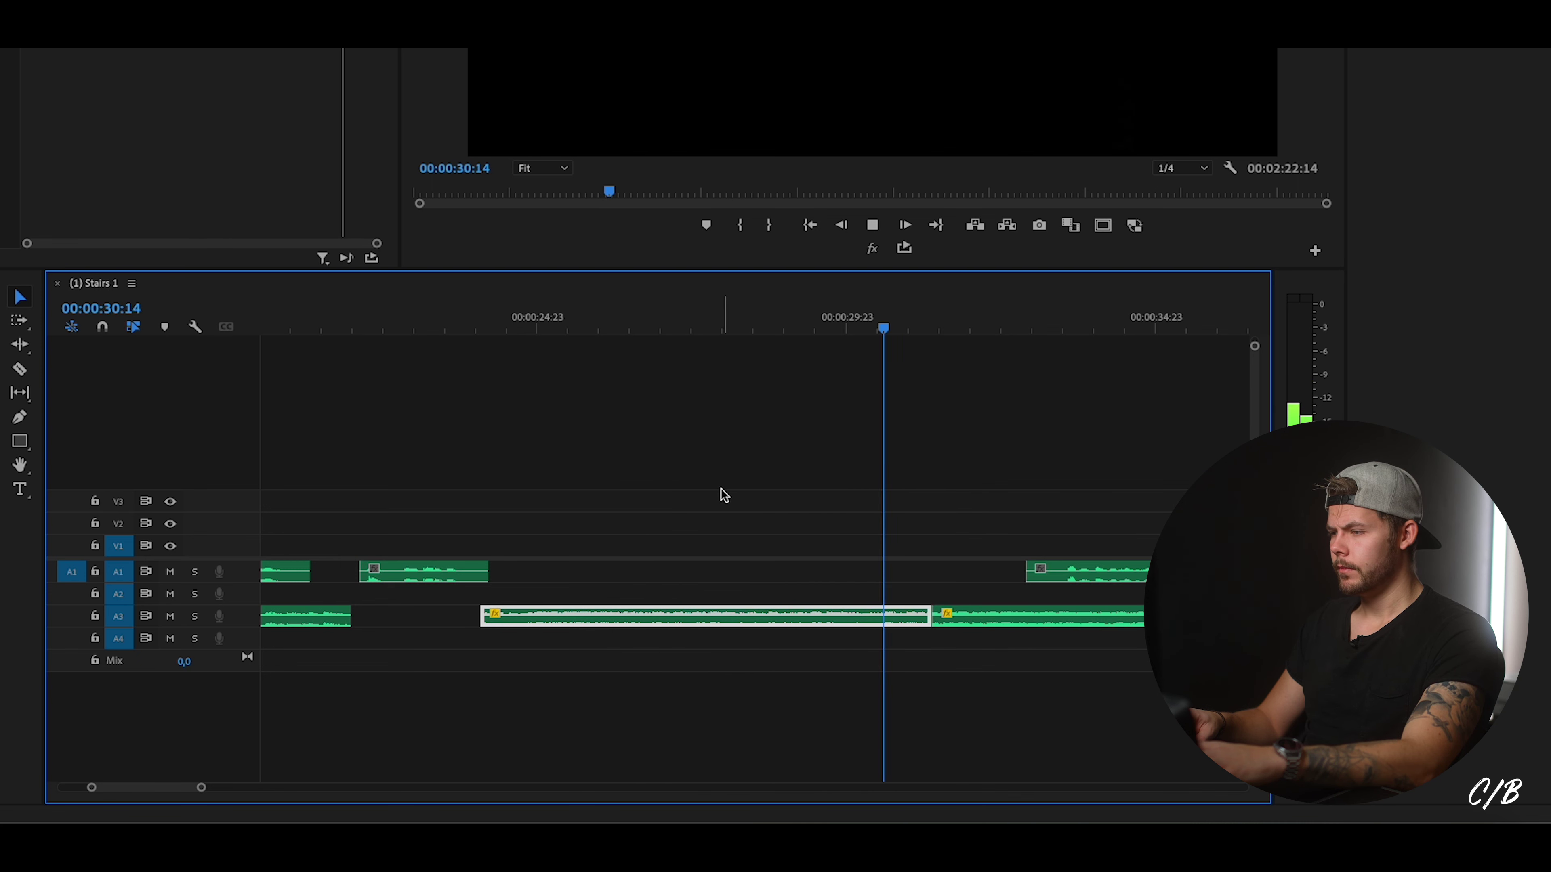
pyautogui.press('space')
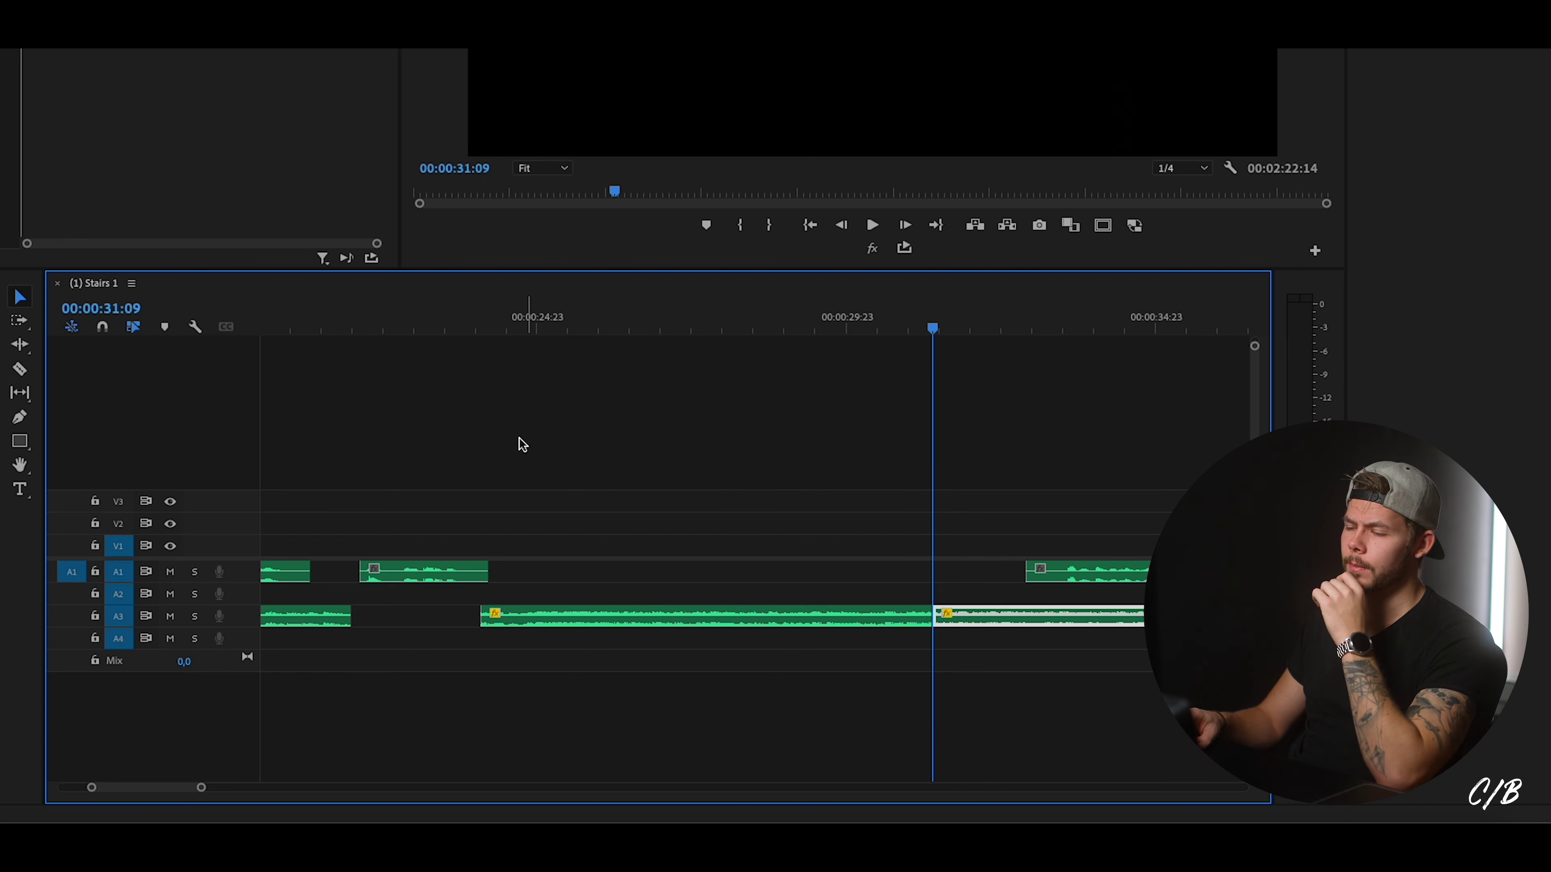
pyautogui.press('Left')
pyautogui.press('Right')
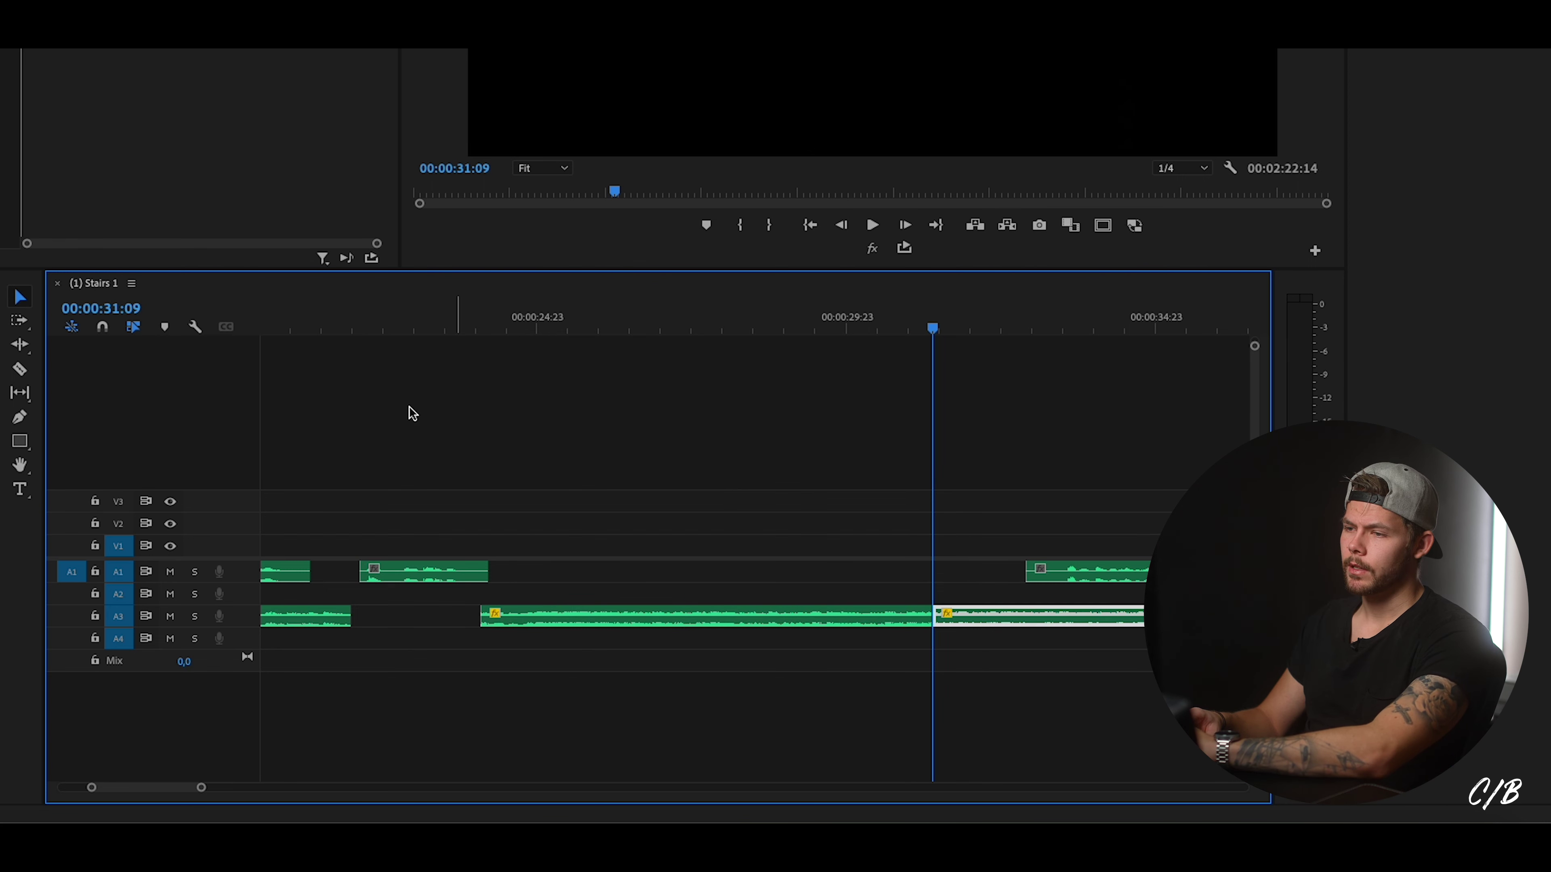
pyautogui.scroll(-5, 794, 532)
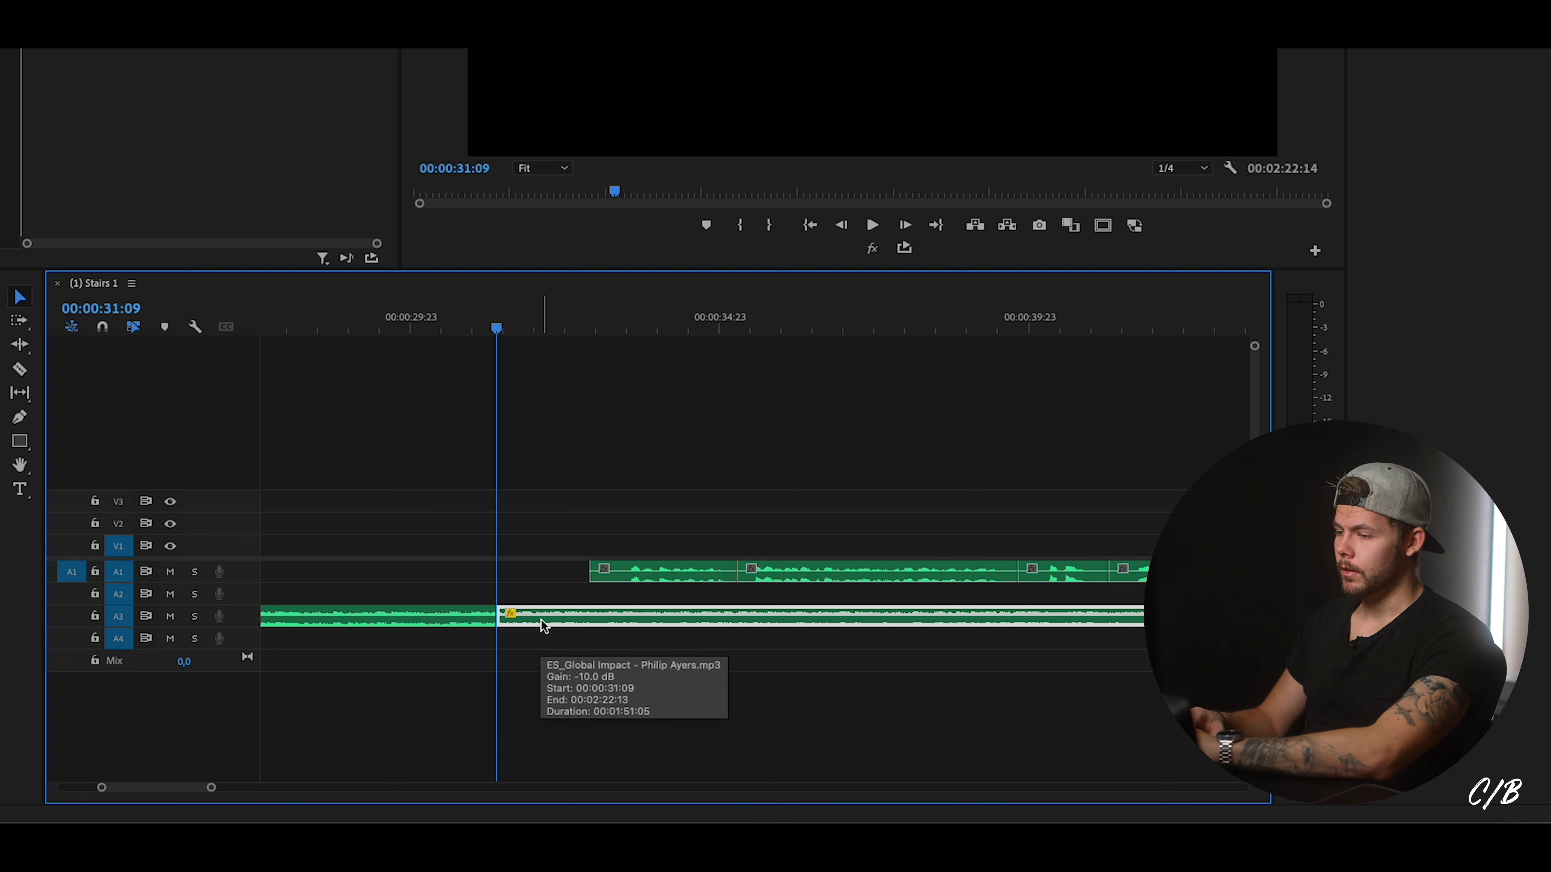
pyautogui.moveTo(541, 620); pyautogui.dragTo(1015, 620)
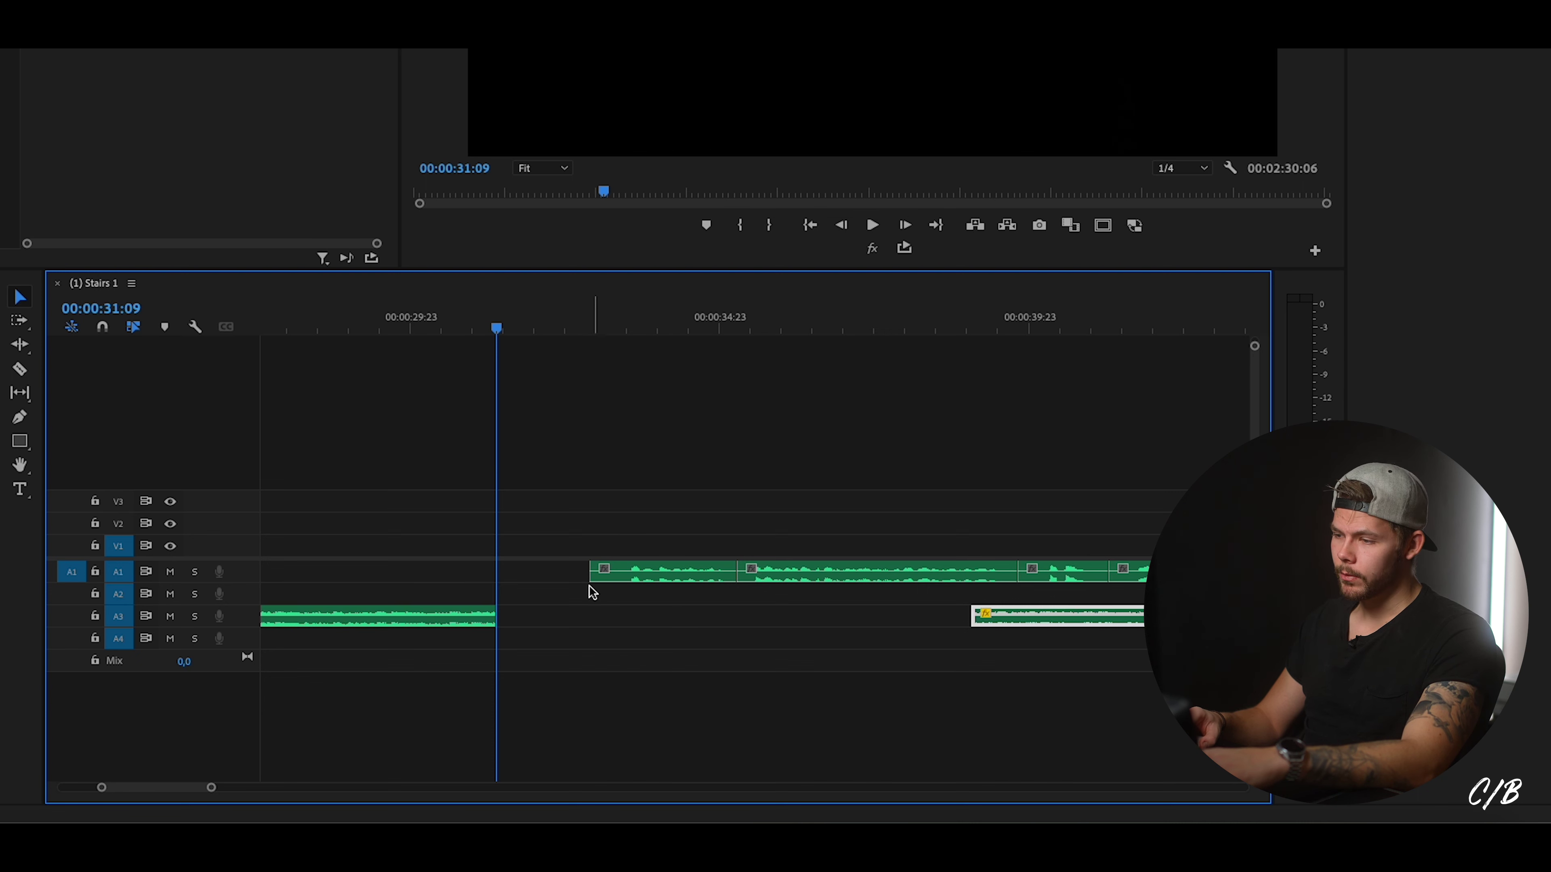
# Trim the start of the eighth voice-over clip, move it to start at about 00:00:31:15, and play through to 00:00:33:13.
pyautogui.moveTo(580, 578)
pyautogui.mouseDown()
pyautogui.moveTo(618, 579)
pyautogui.moveTo(530, 578)
pyautogui.moveTo(594, 591)
pyautogui.mouseUp()
pyautogui.click(437, 326)
pyautogui.press('space')
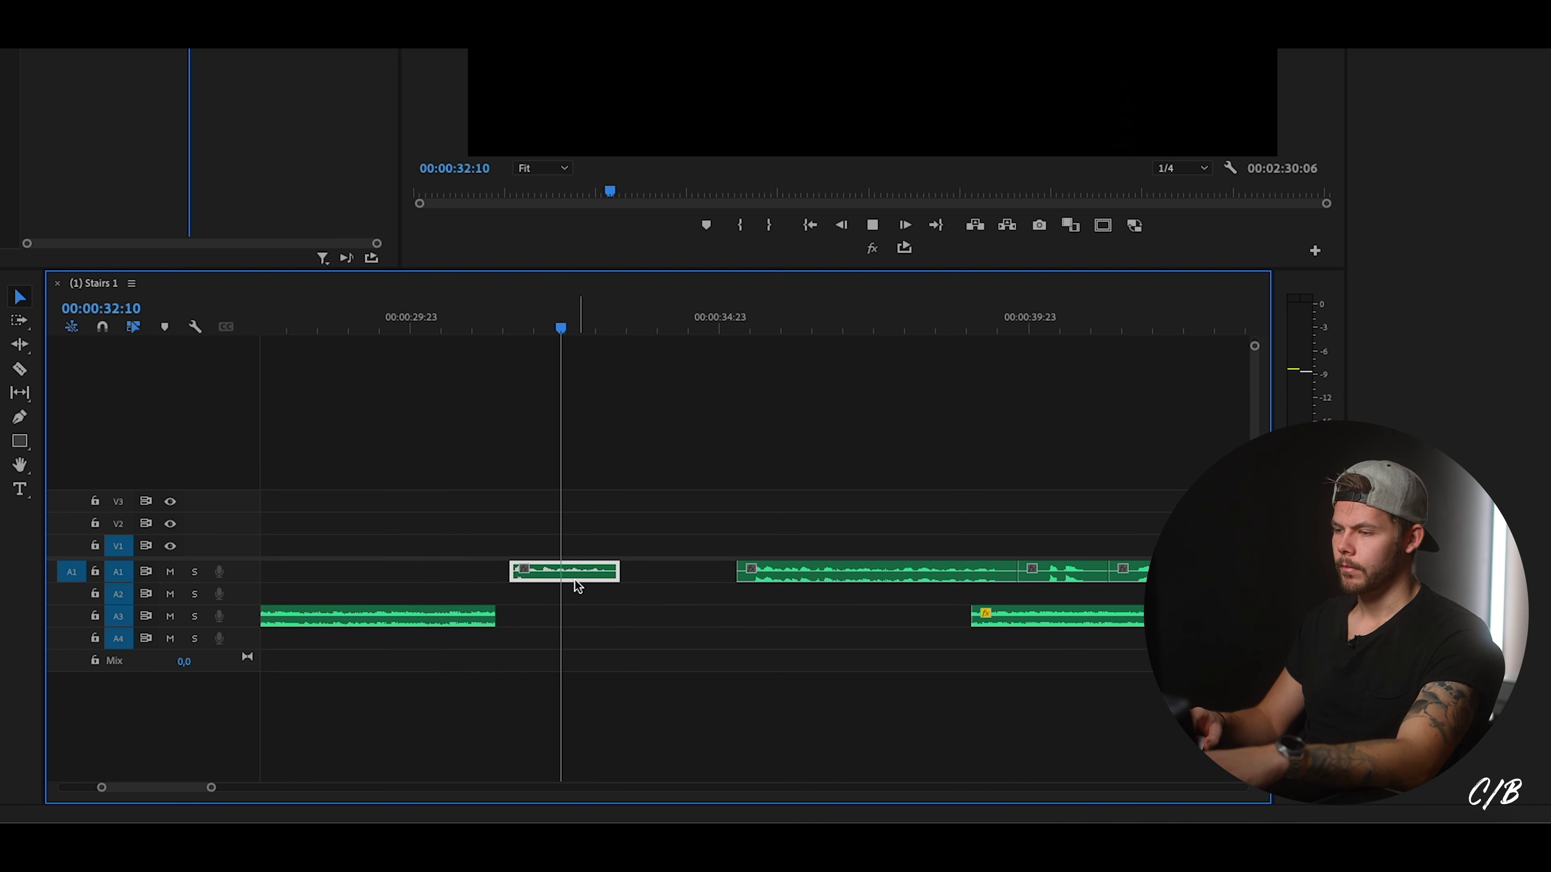
pyautogui.press('space')
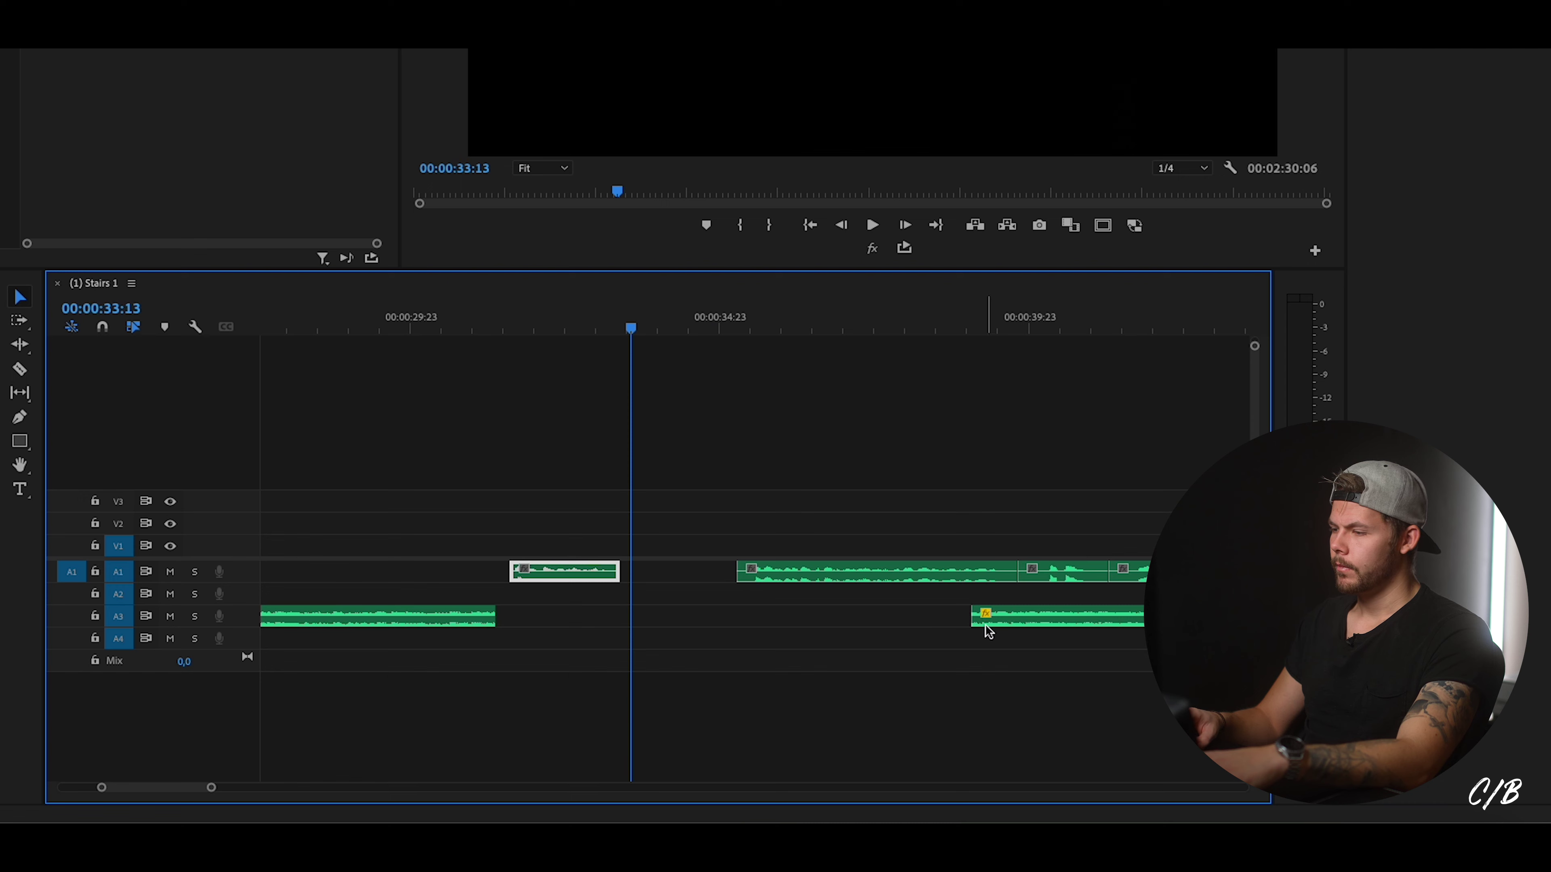
# Shift the ninth voice-over clip and everything after it, including the last music part, to start with the voice-over at about 00:00:41:21.
pyautogui.scroll(-2, 866, 639)
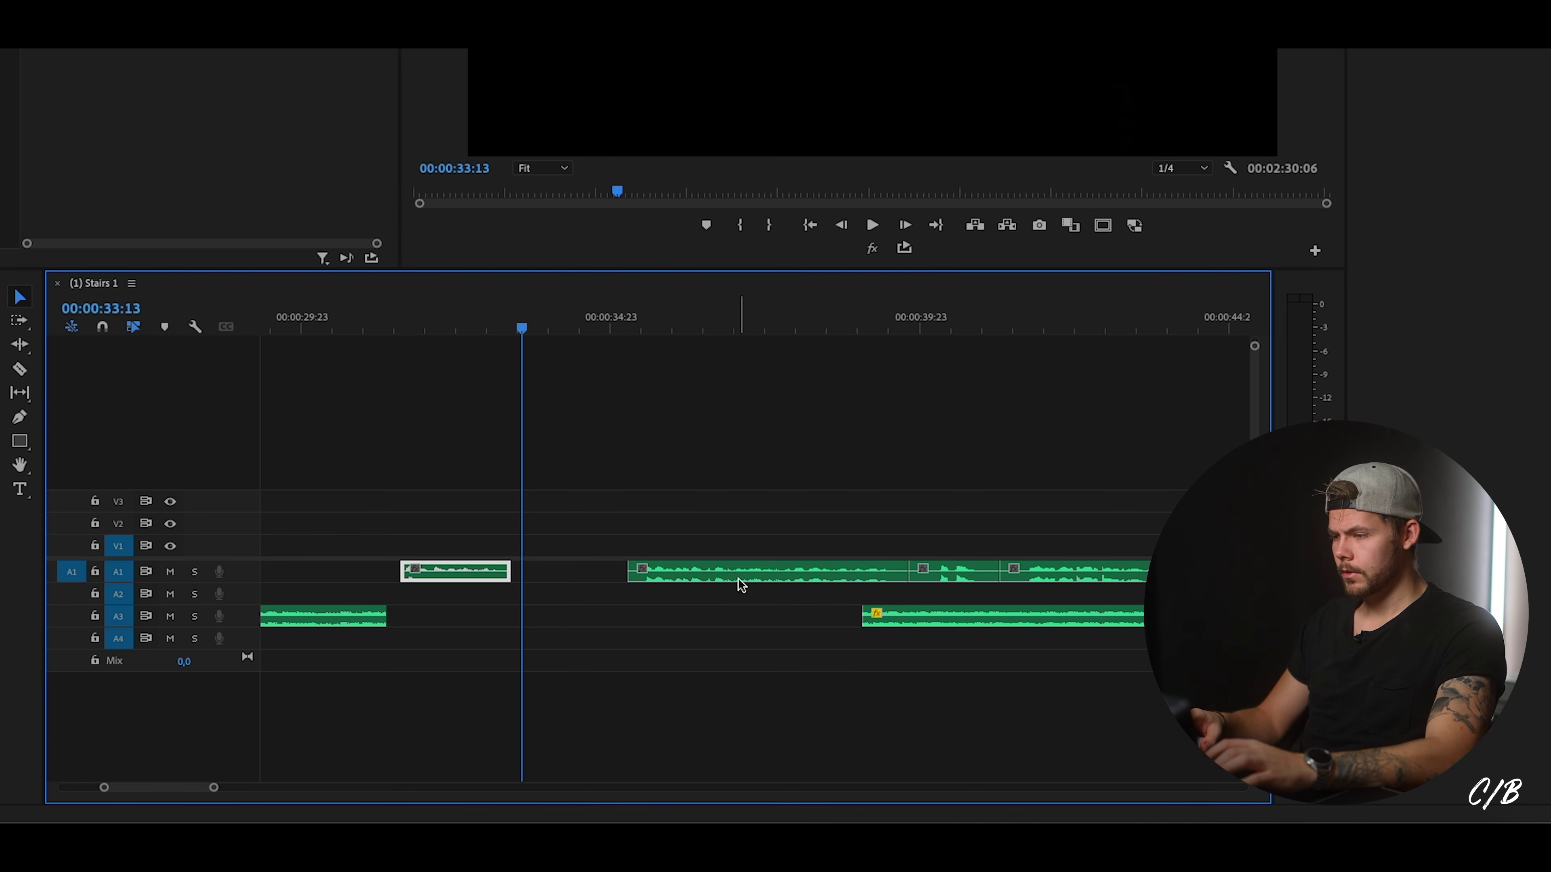
pyautogui.moveTo(735, 571); pyautogui.dragTo(1520, 574)
pyautogui.scroll(-1, 450, 504)
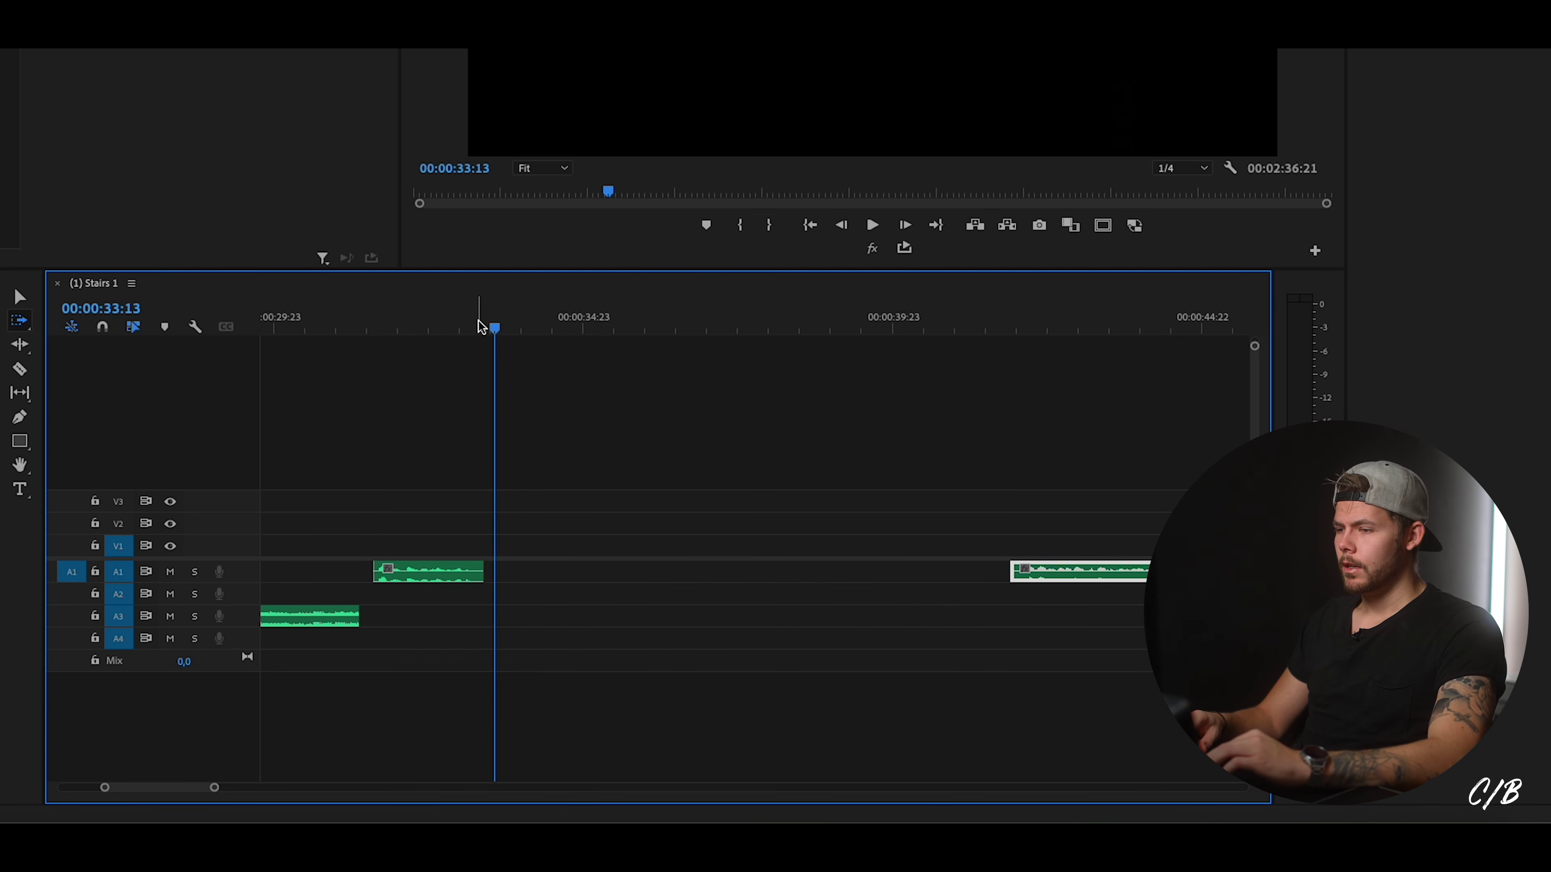
# Play the gap after the eighth voice-over clip up to 00:00:34:21 and return to the Selection tool.
pyautogui.click(483, 354)
pyautogui.press('space')
pyautogui.press('v')
pyautogui.scroll(15, 553, 451)
pyautogui.press('space')
# Check the long last music part around 00:01:50:13 and delete that part from the timeline.
pyautogui.moveTo(211, 782); pyautogui.dragTo(407, 787)
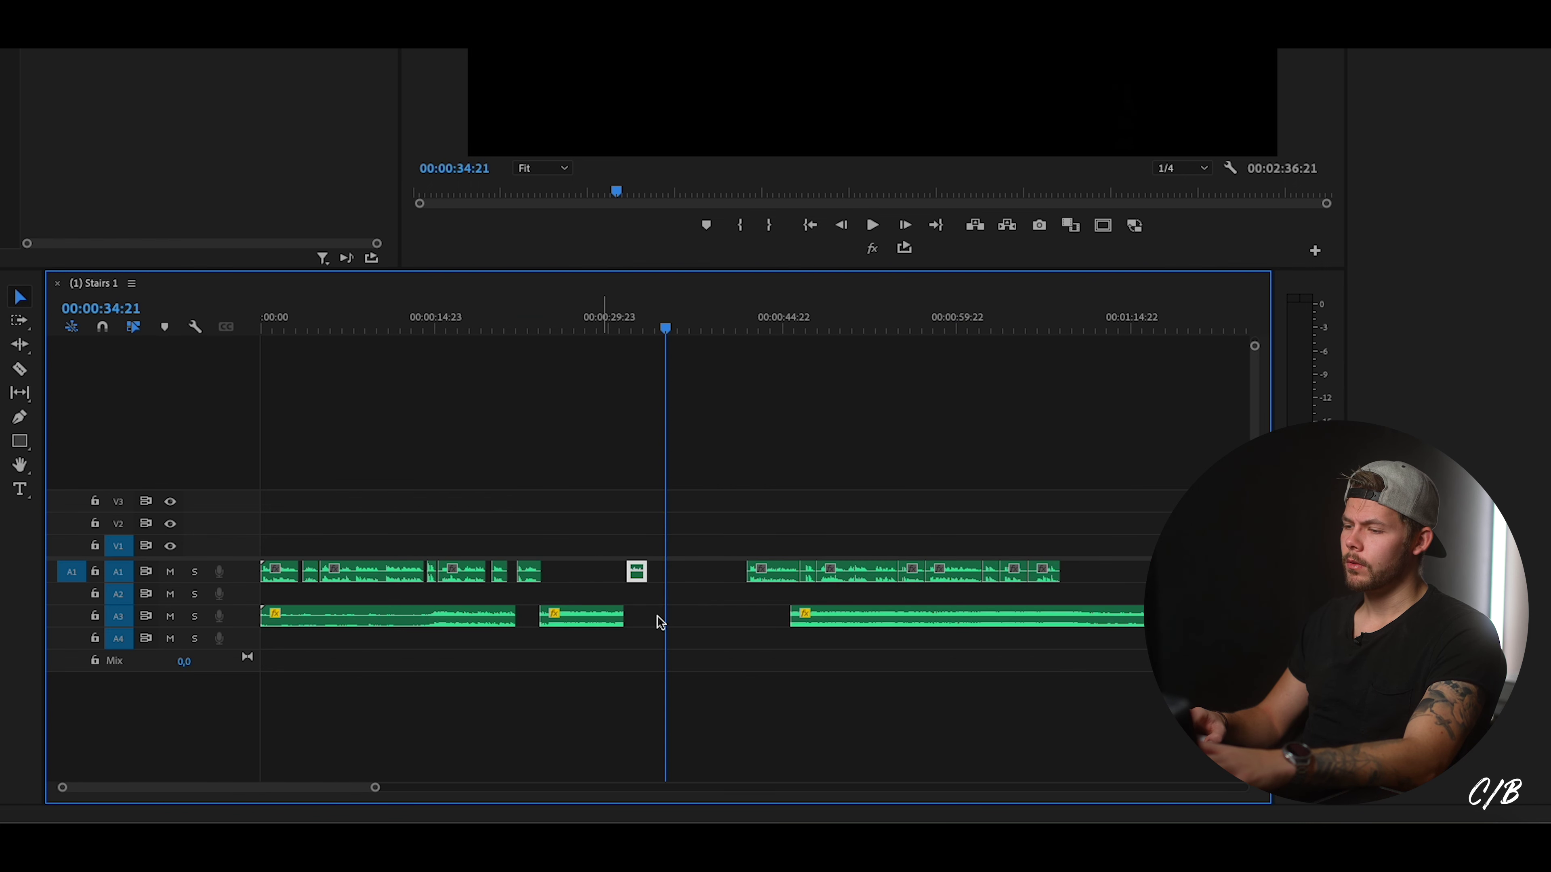
pyautogui.scroll(-1, 806, 438)
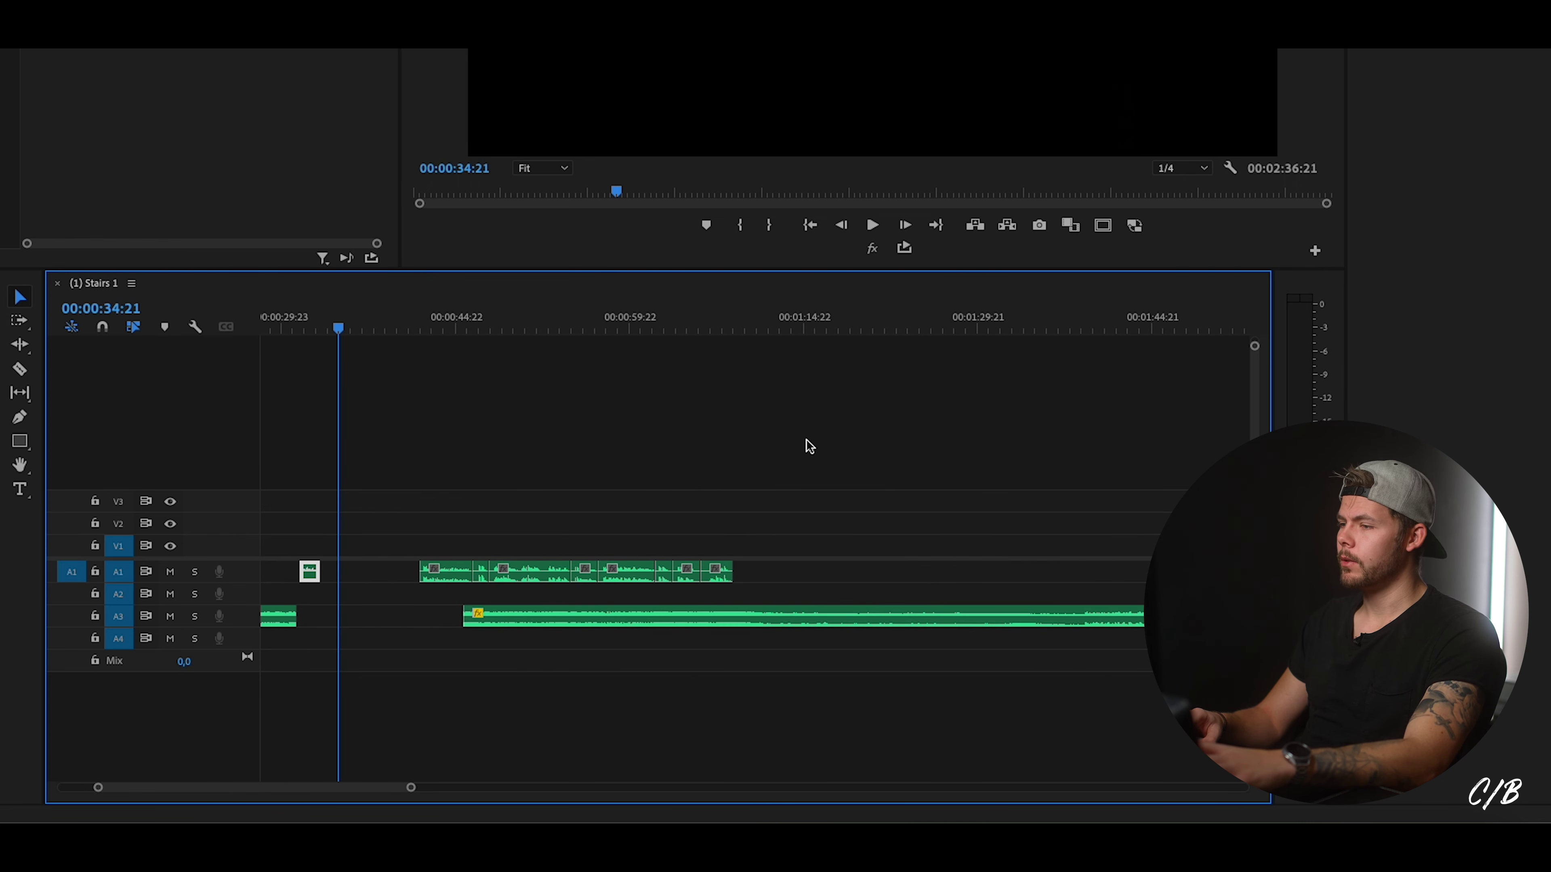
pyautogui.click(751, 330)
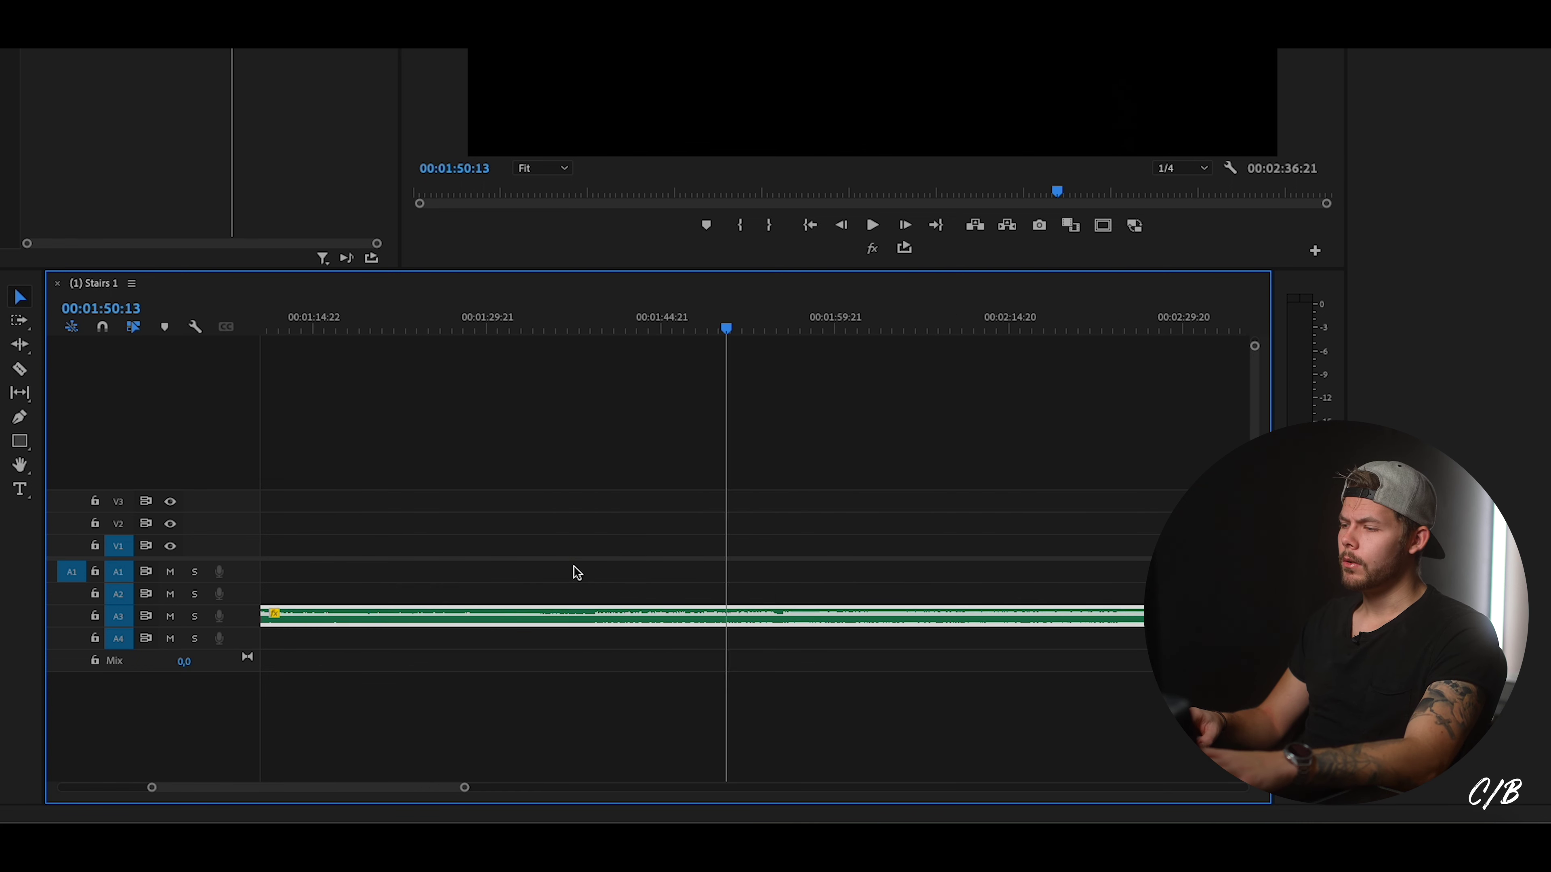
pyautogui.scroll(10, 580, 577)
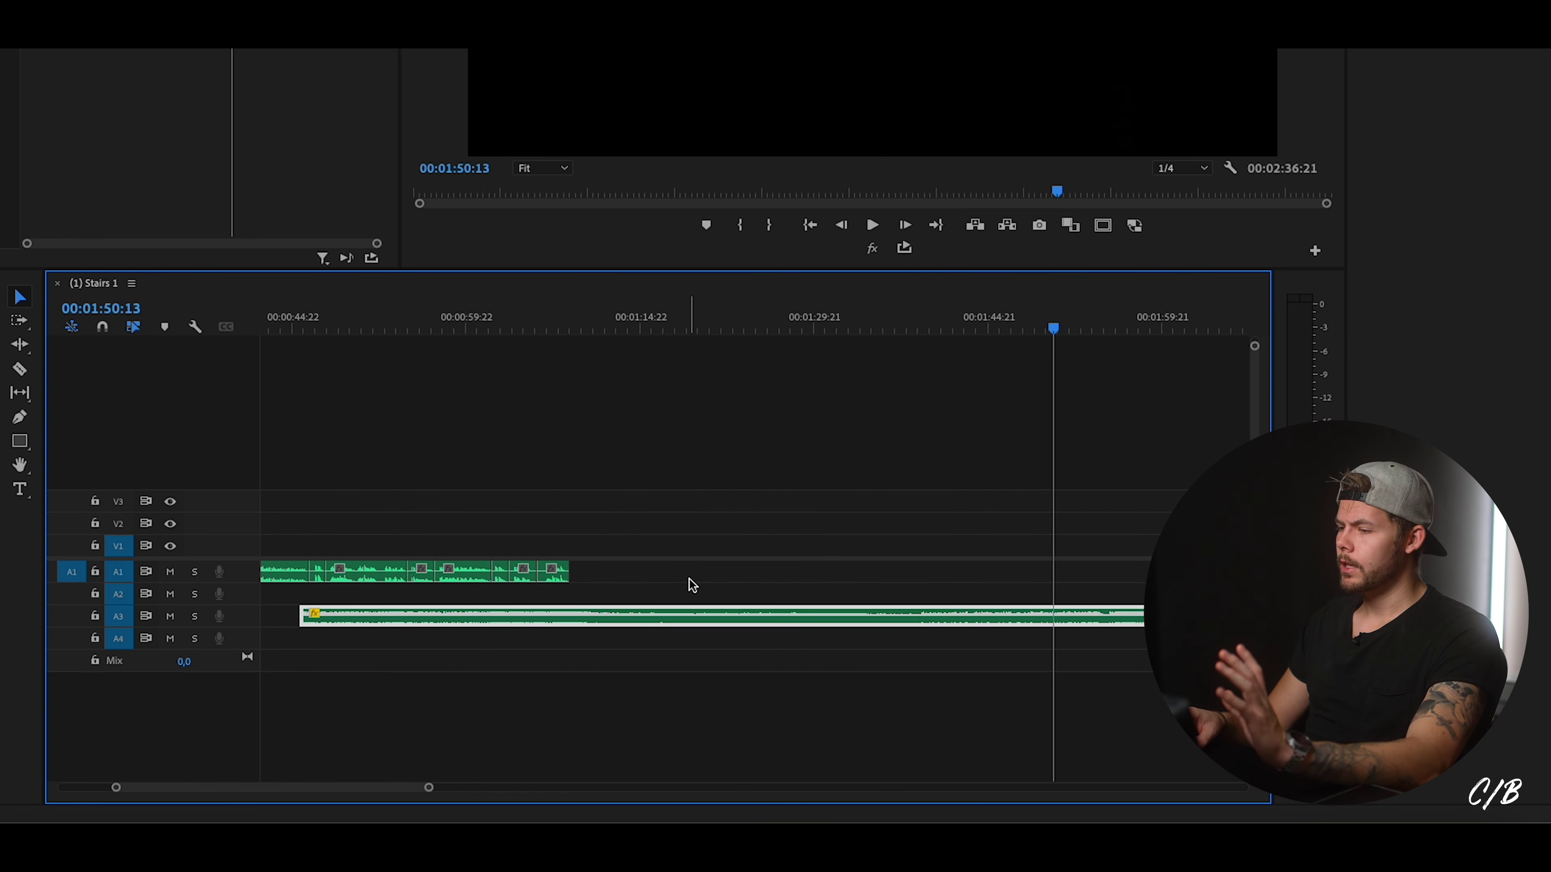
pyautogui.press('Delete')
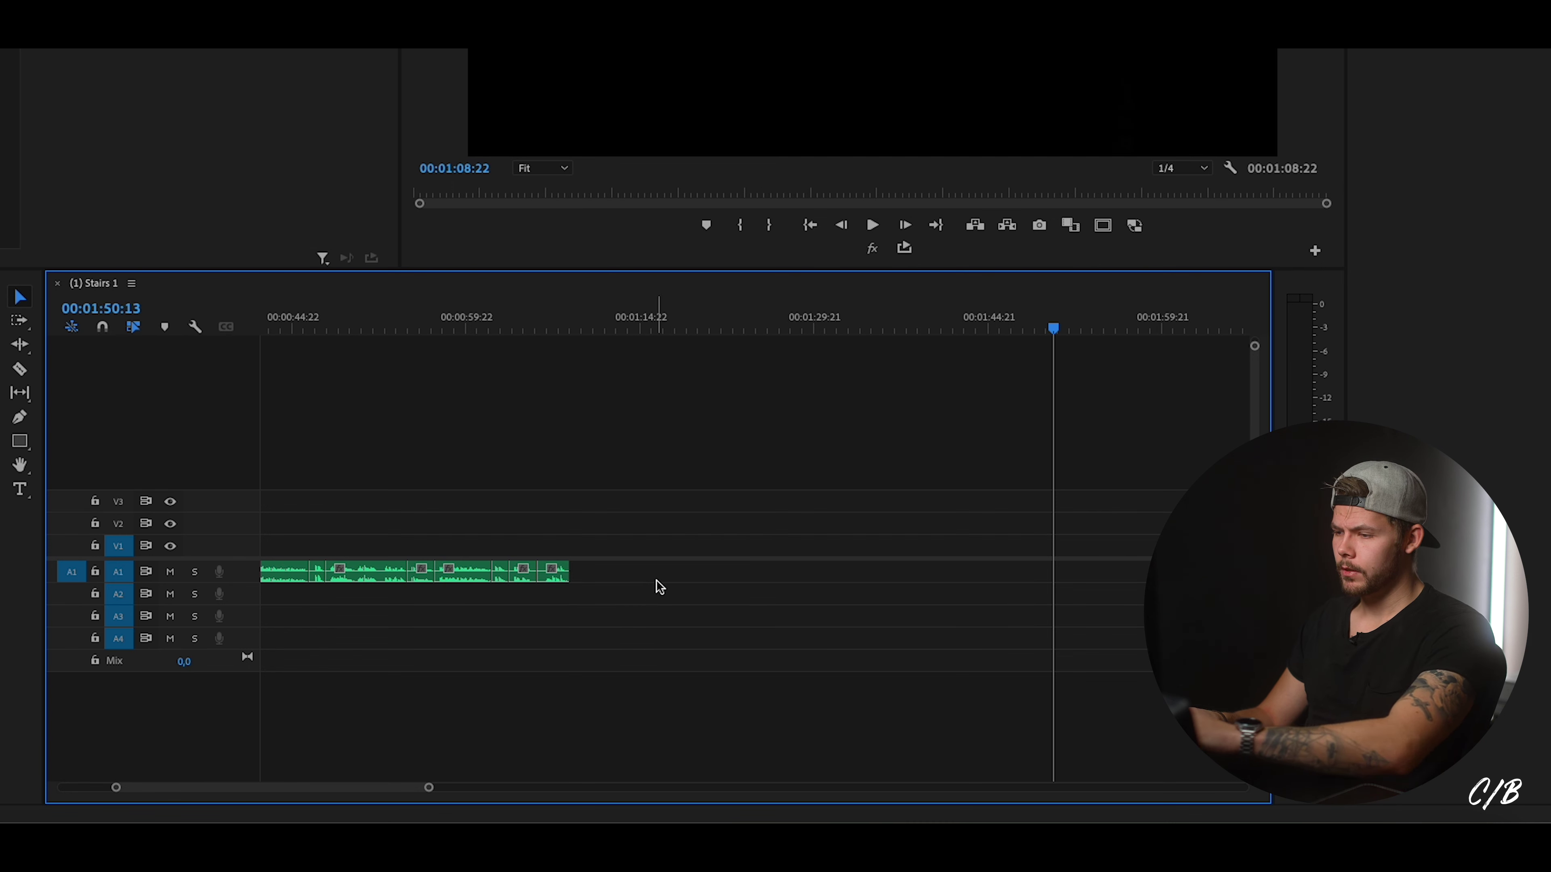
# Split the first music part at 00:00:14:11 and duplicate its second half on the same track to start at about 00:01:02:05.
pyautogui.scroll(8, 653, 587)
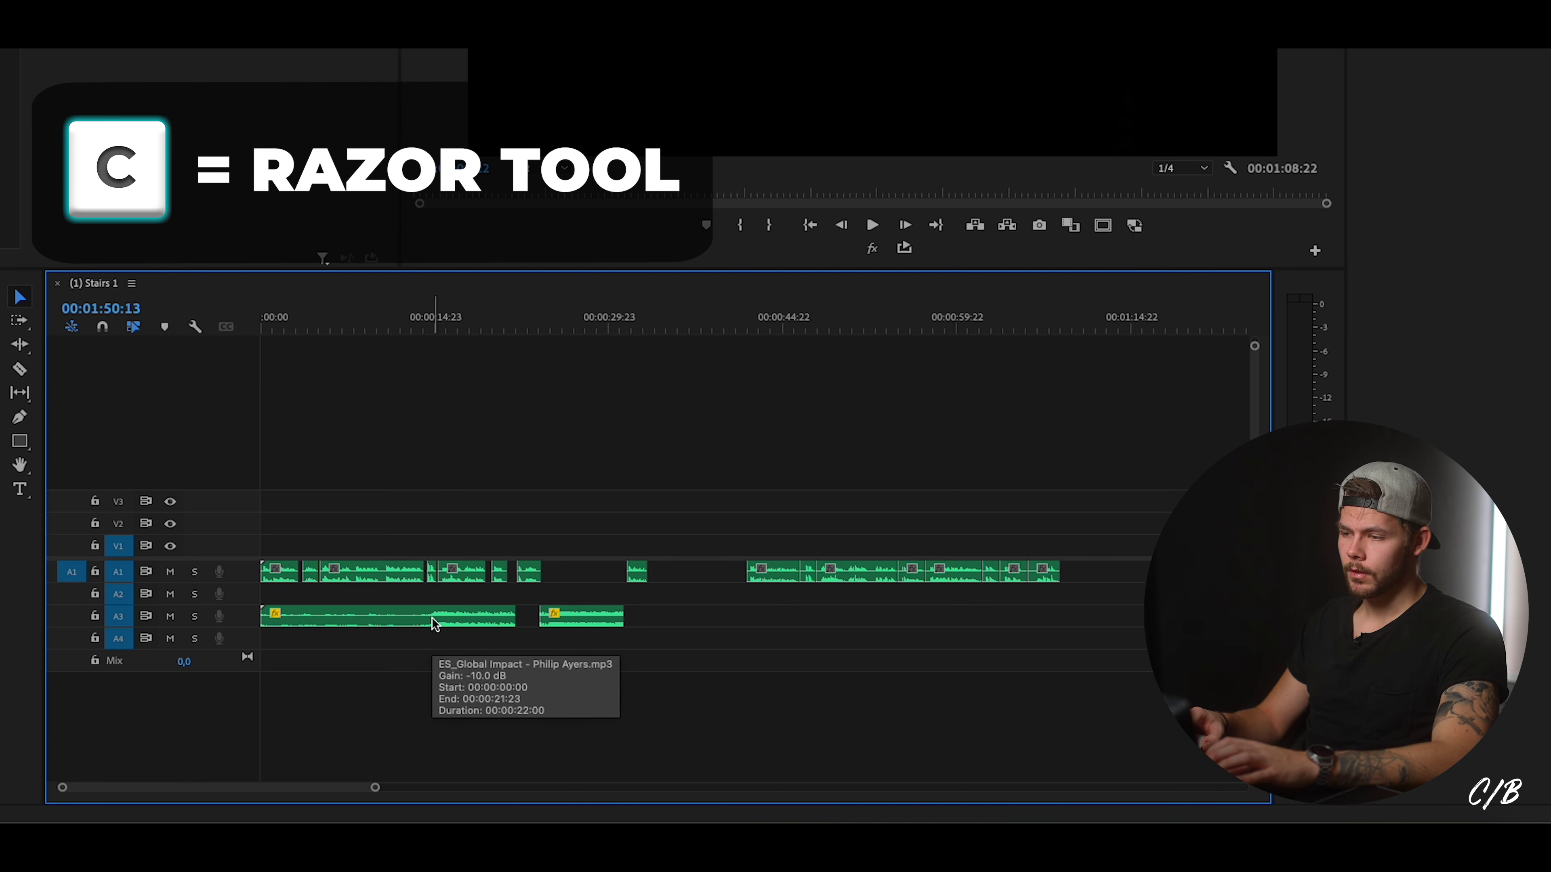
pyautogui.press('c')
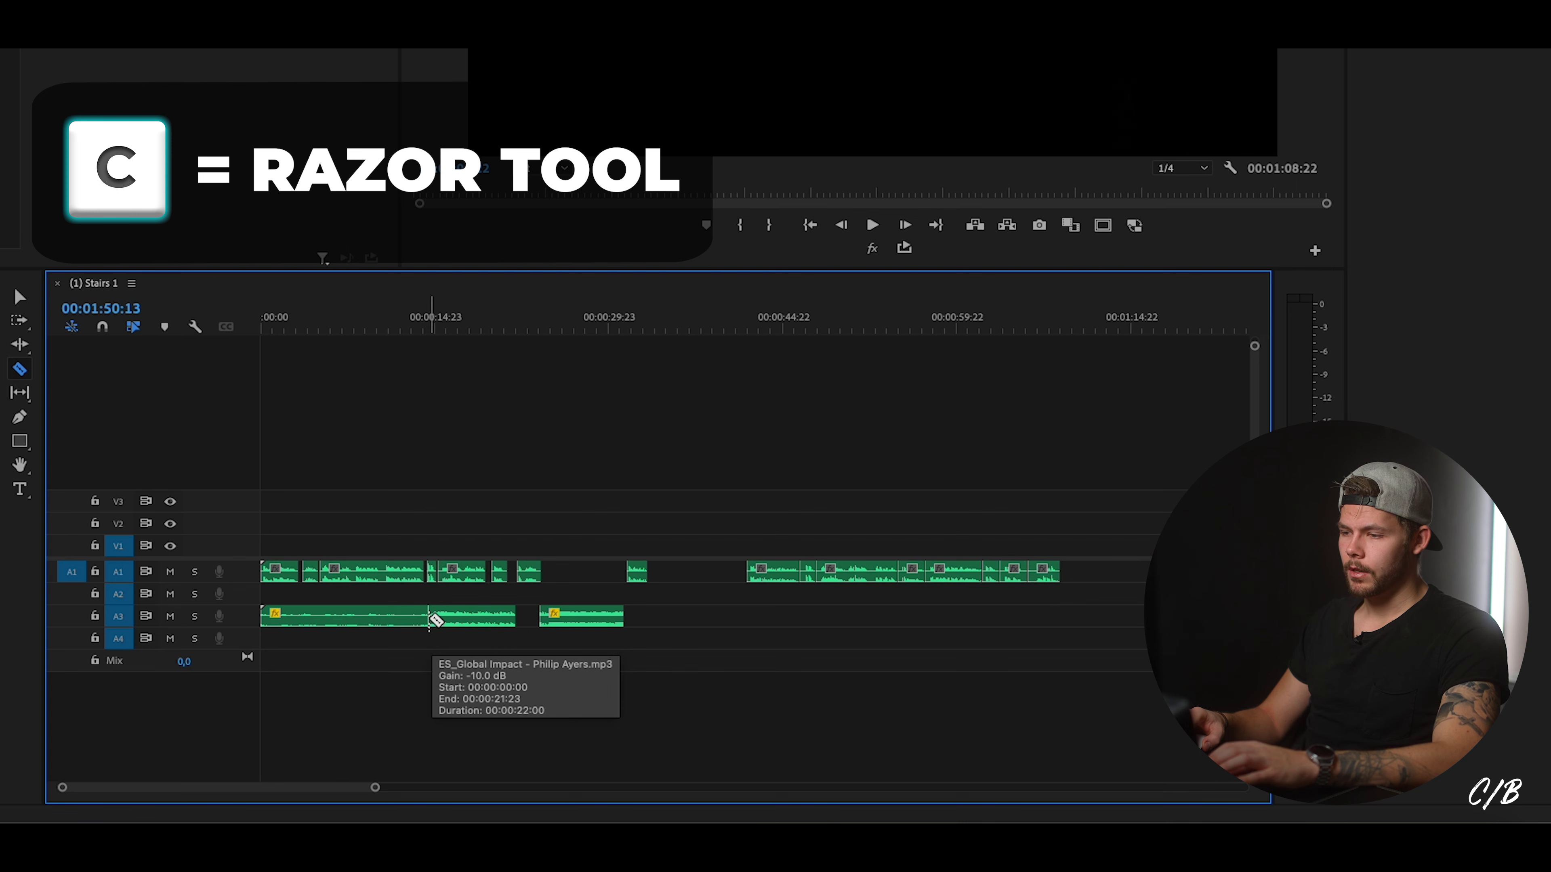
pyautogui.click(429, 617)
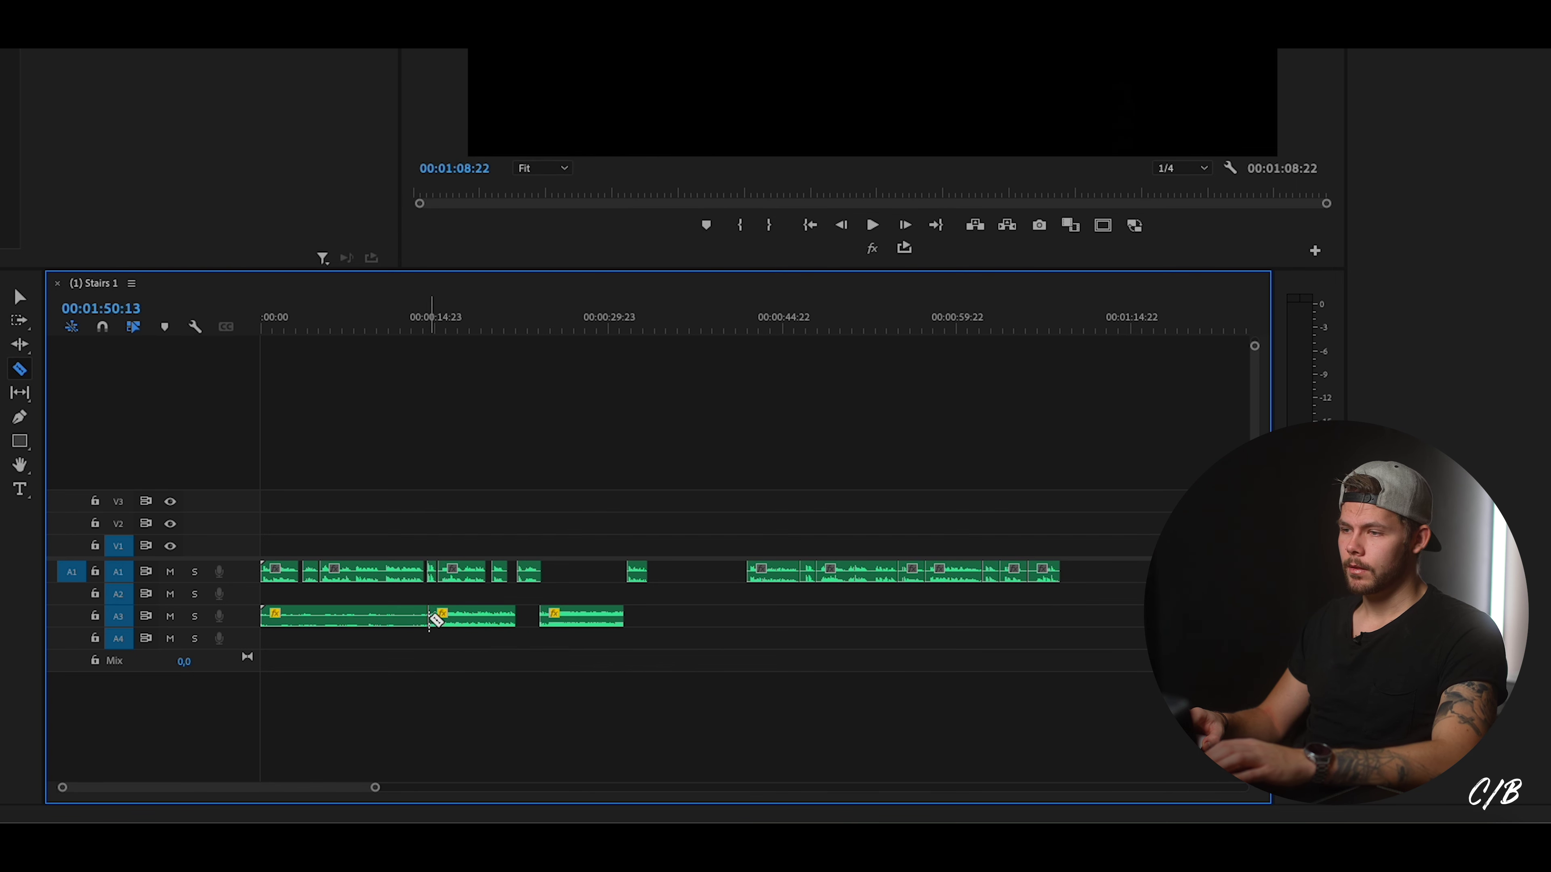
pyautogui.click(430, 319)
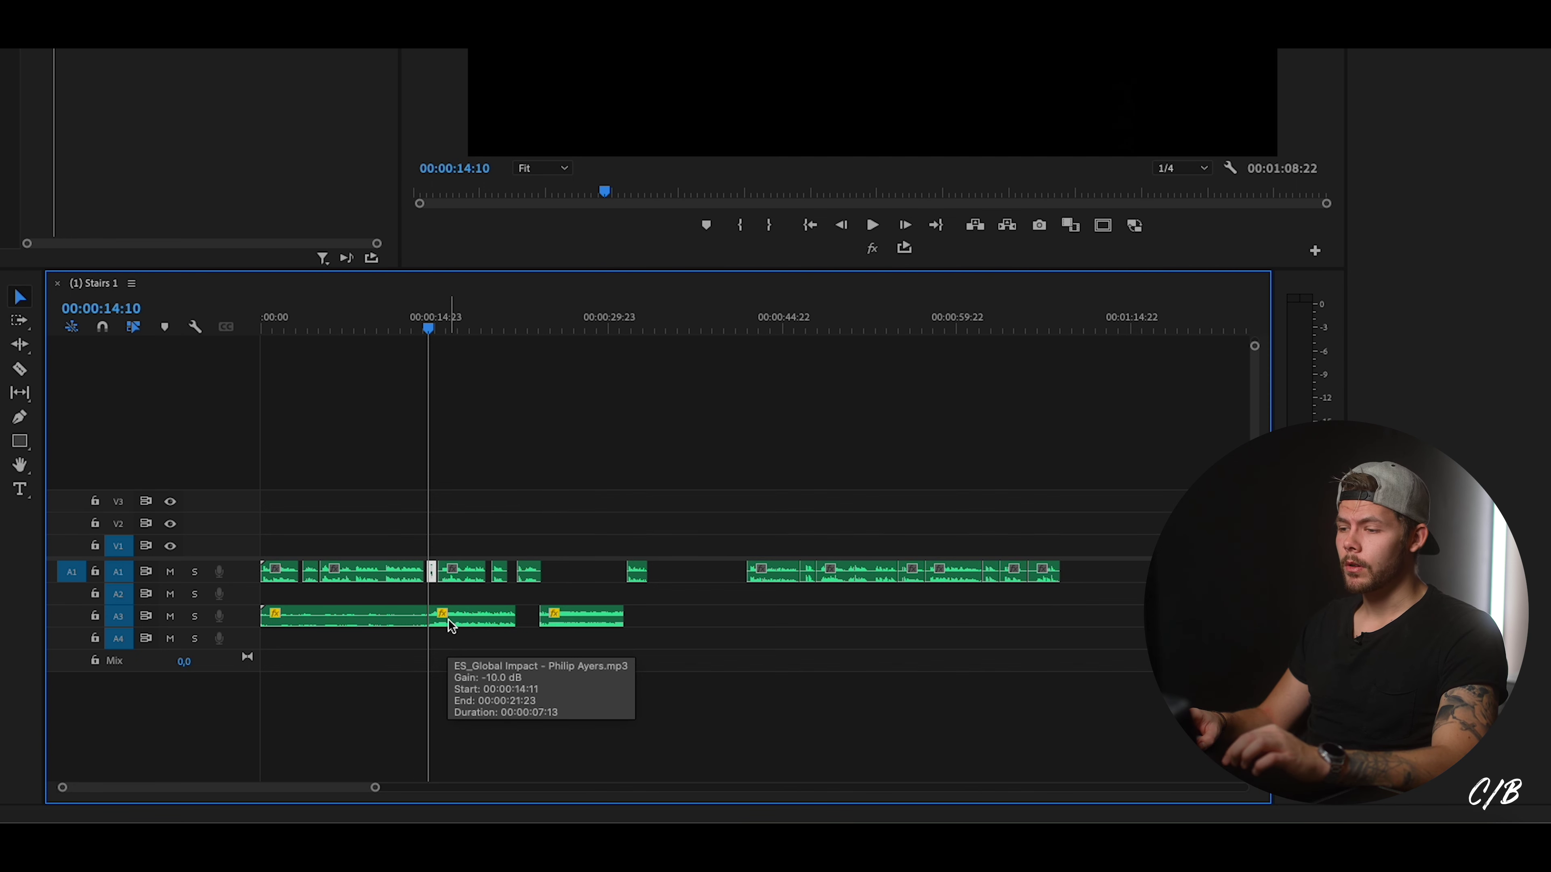
pyautogui.moveTo(448, 619); pyautogui.dragTo(1003, 620)
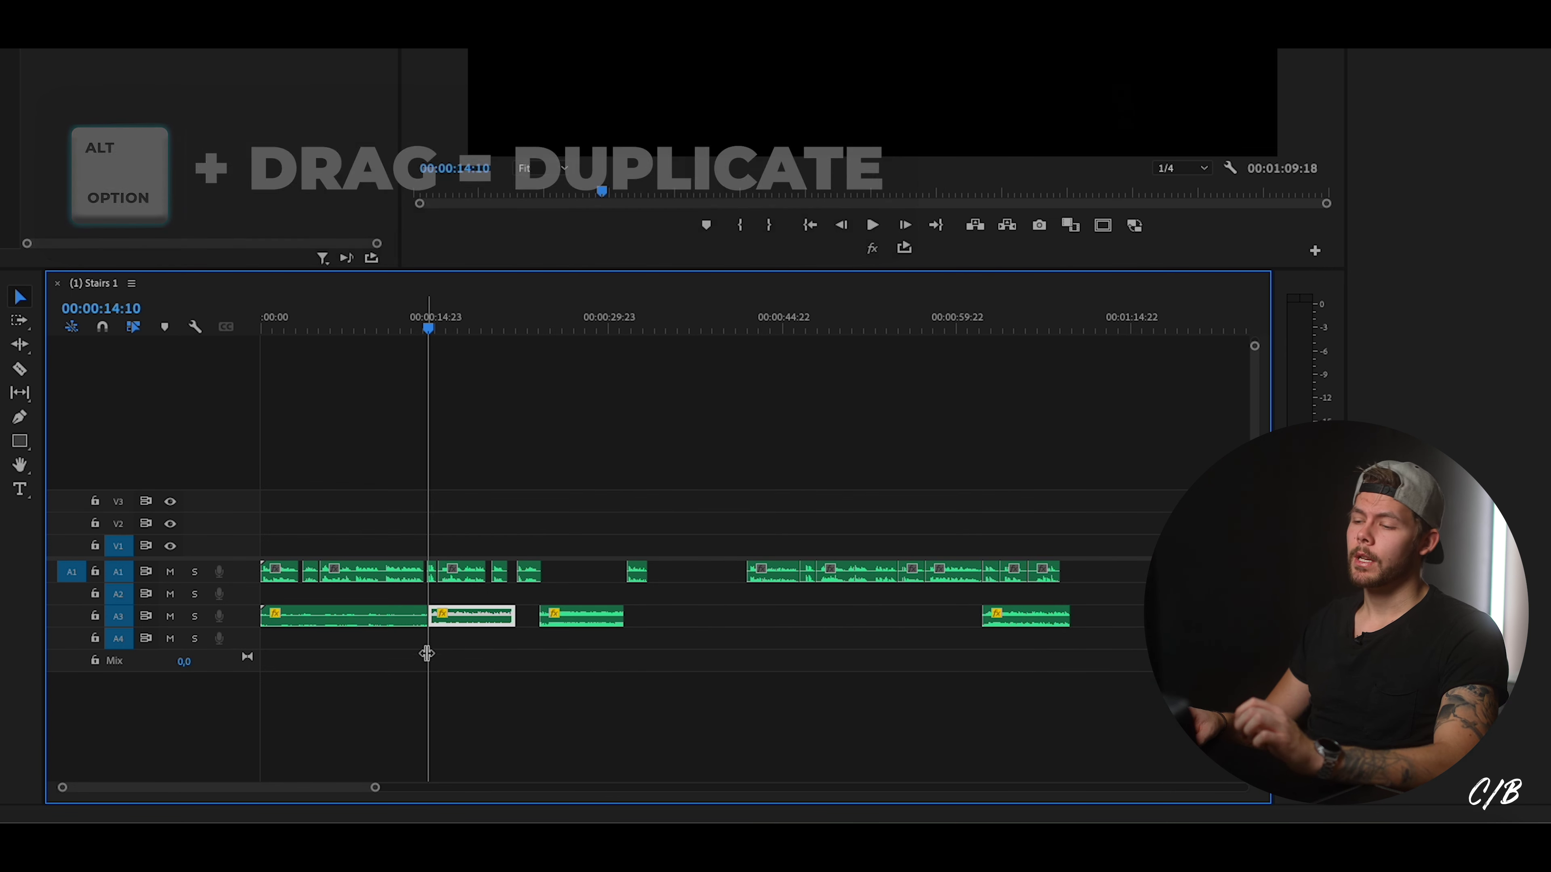
pyautogui.click(461, 643)
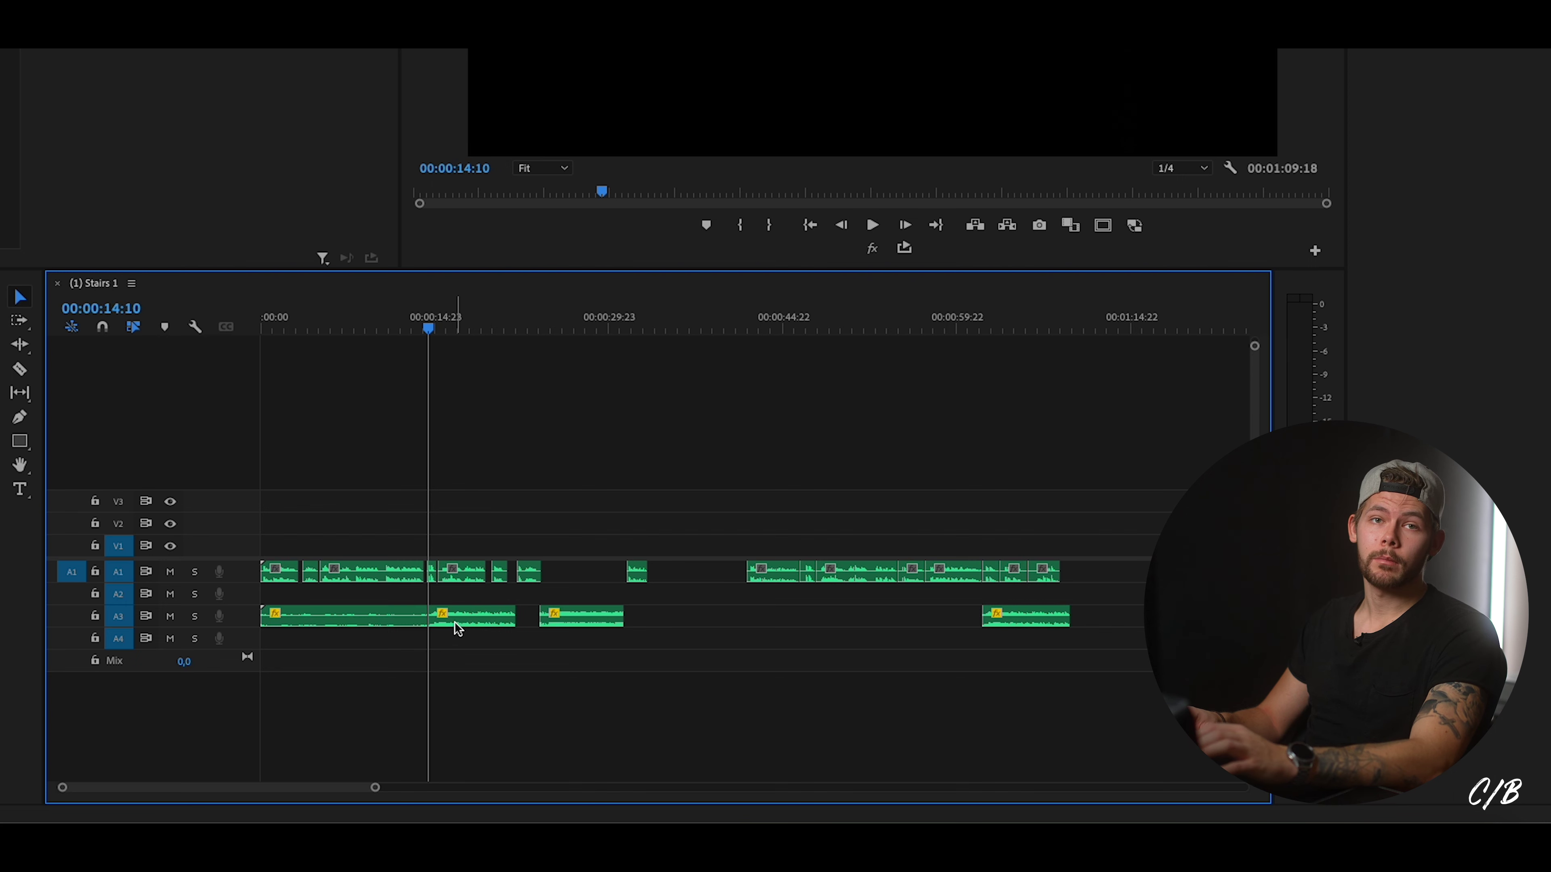
# Try moving the music part at 00:00:14:11 to about 00:00:38:00 without duplicating it, and undo the move.
pyautogui.scroll(-2, 456, 623)
pyautogui.click(371, 617)
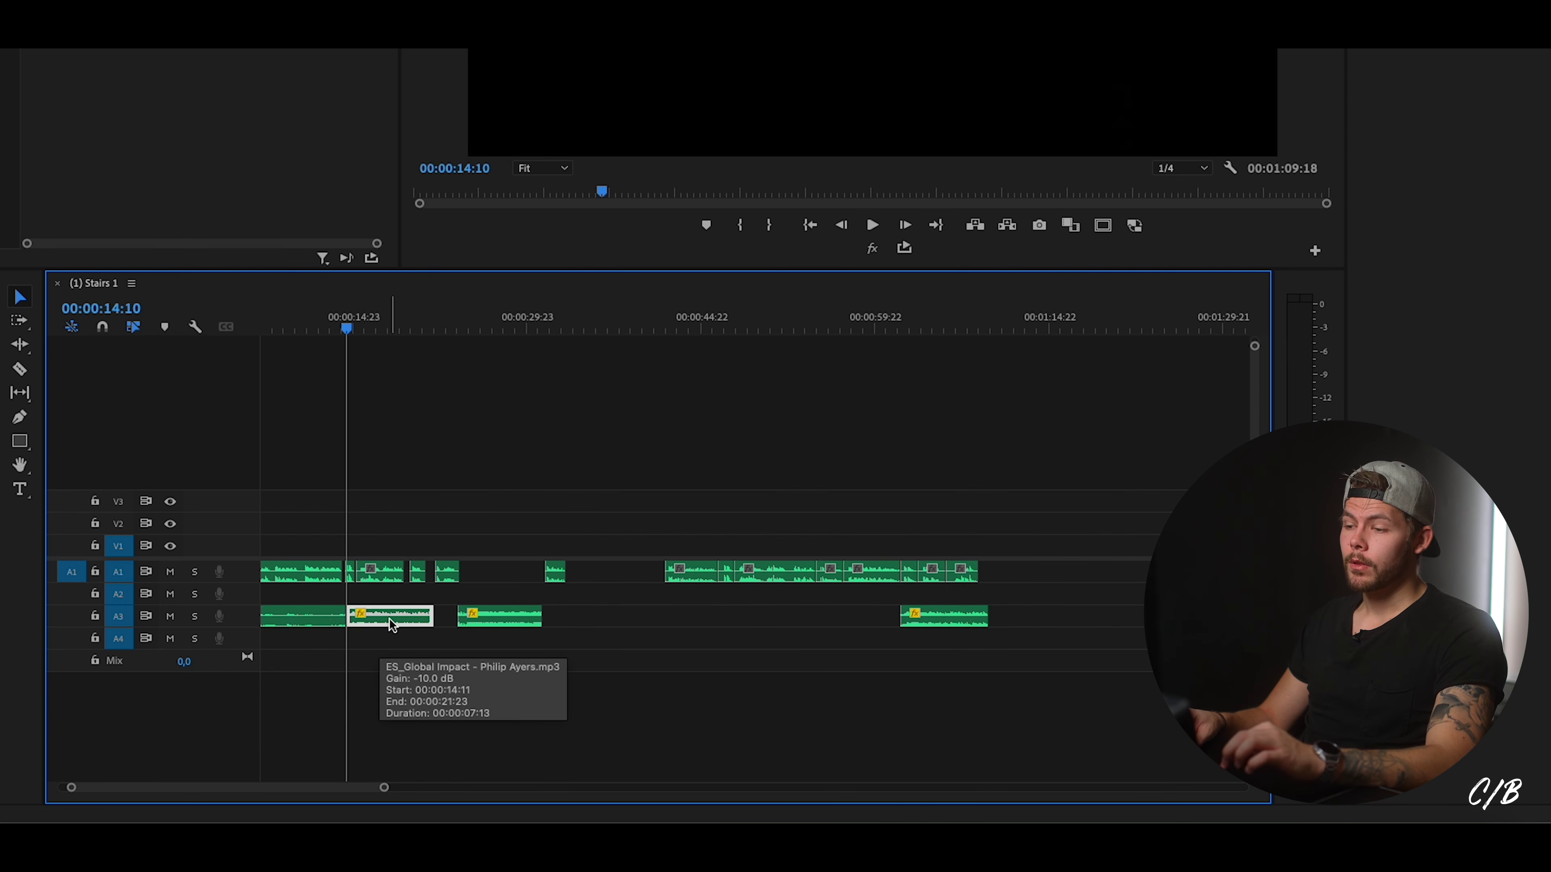
pyautogui.moveTo(389, 620); pyautogui.dragTo(663, 616)
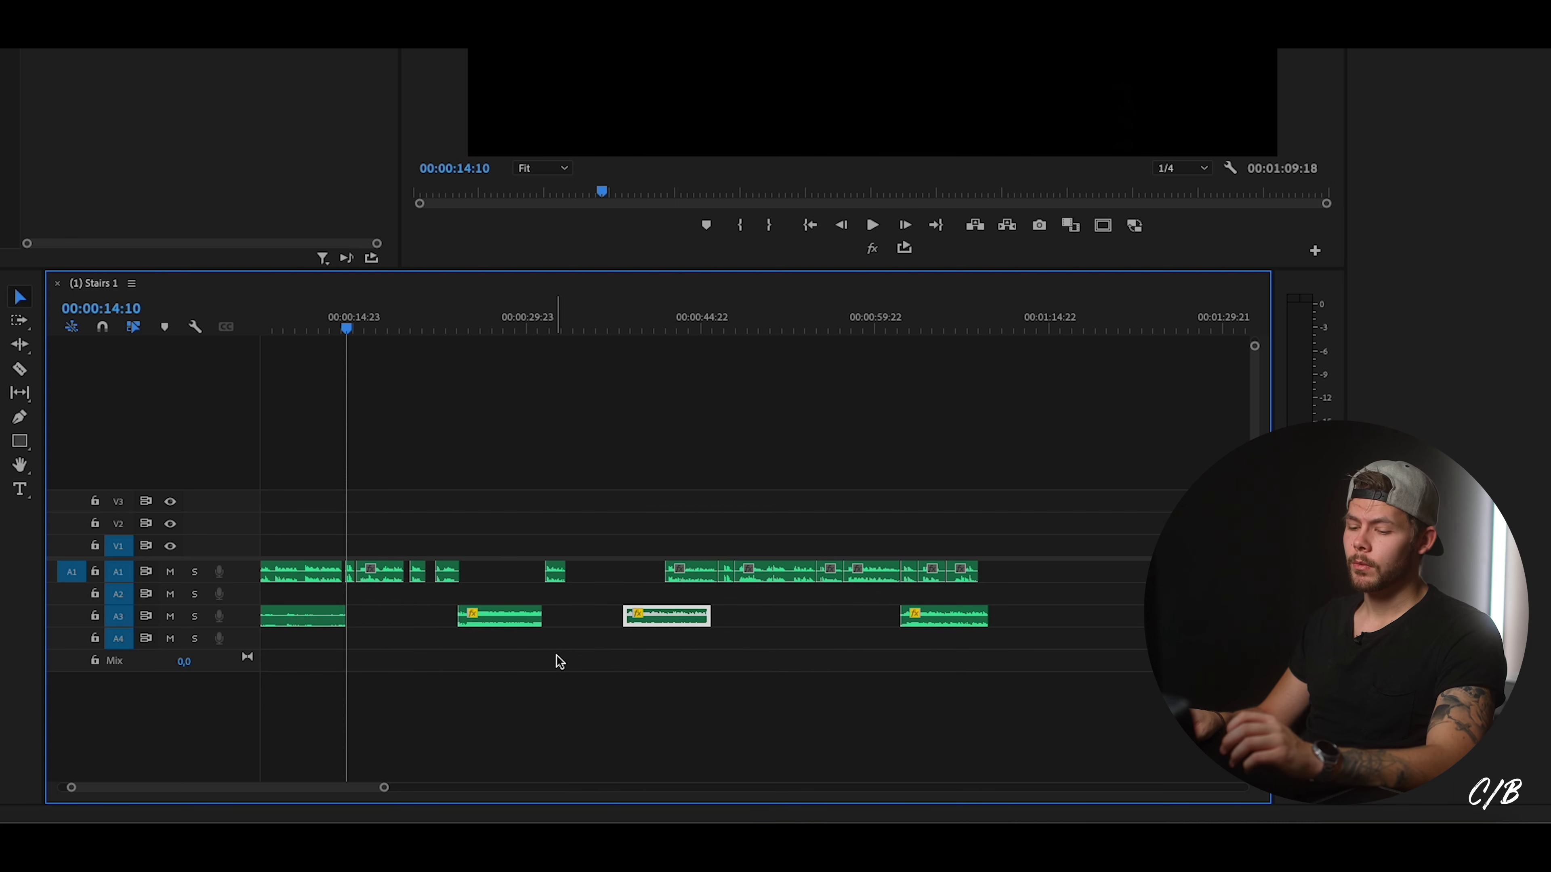
pyautogui.hotkey('ctrl', 'z')
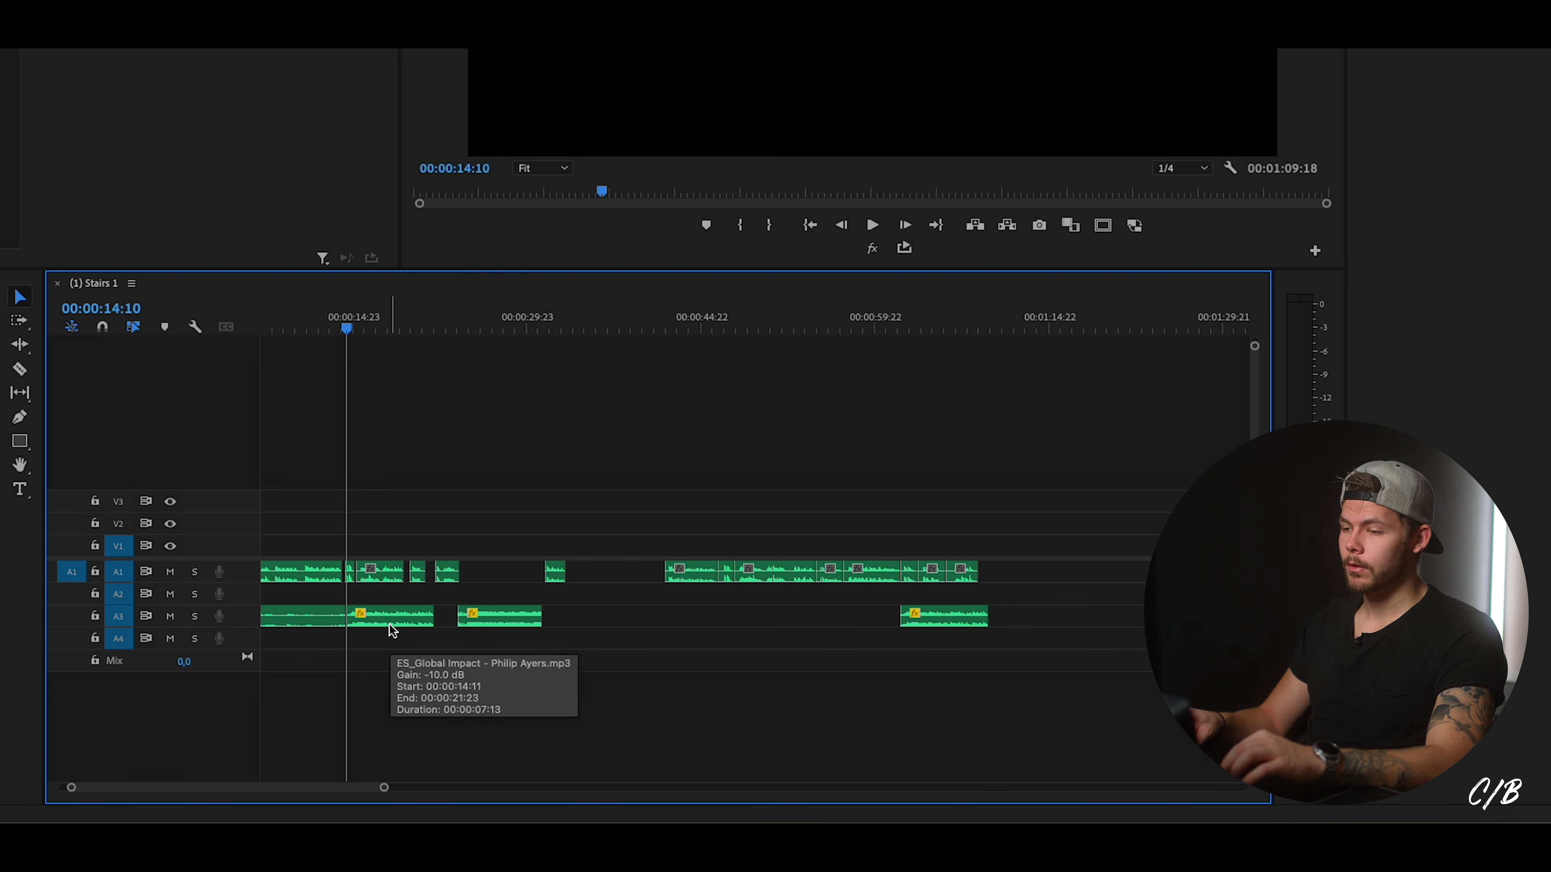
# Duplicate the music part at 00:00:14:11 to about 00:00:38:00 on the same track and undo the duplication.
pyautogui.moveTo(389, 620); pyautogui.dragTo(657, 625)
pyautogui.click(608, 662)
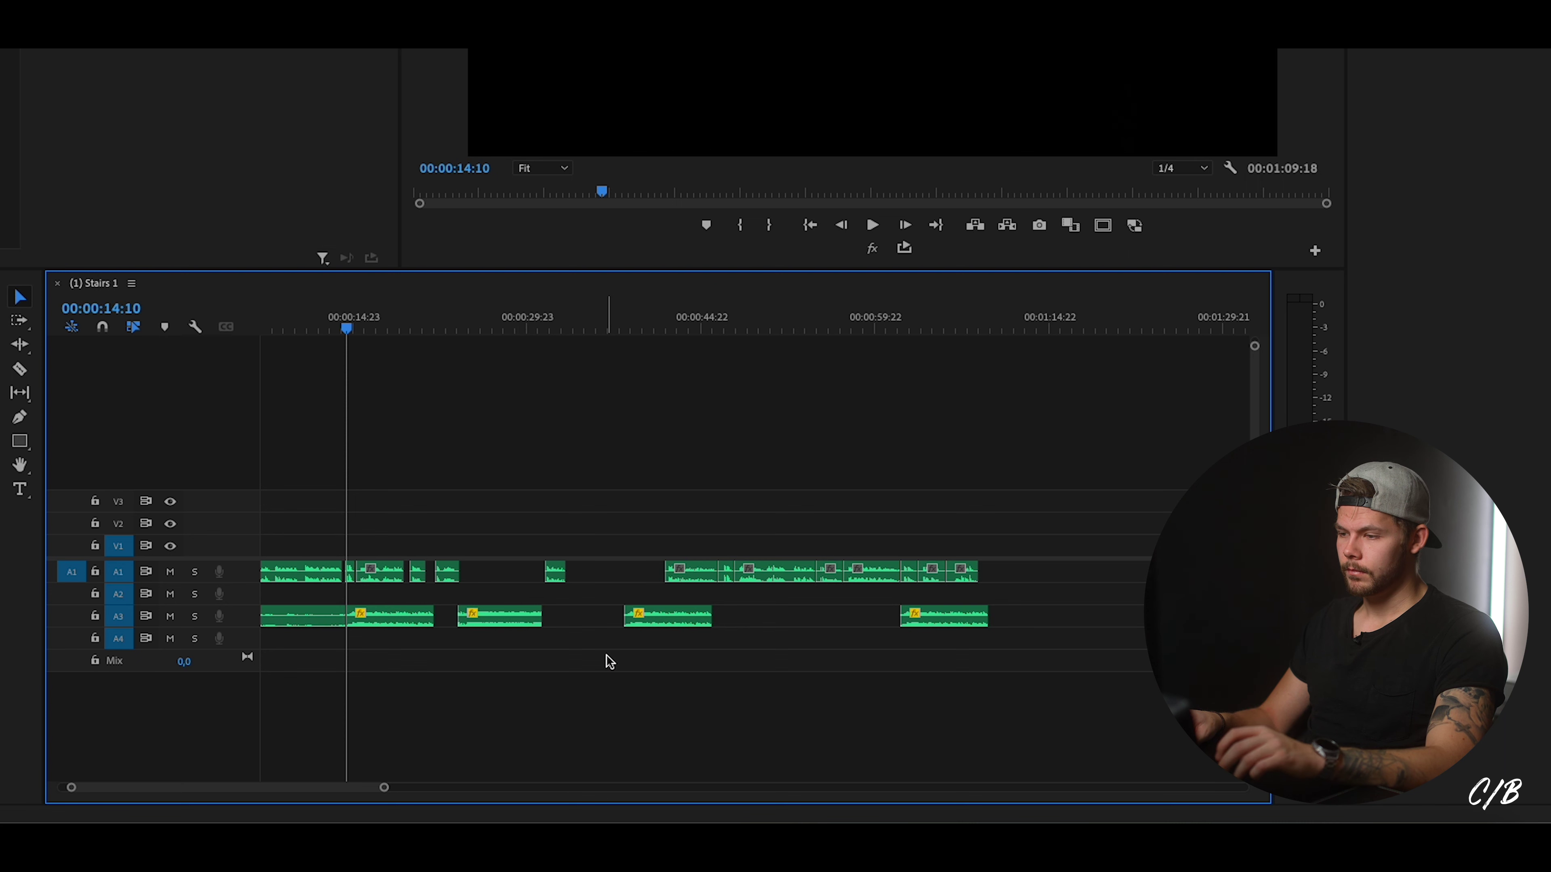
pyautogui.hotkey('ctrl', 'z')
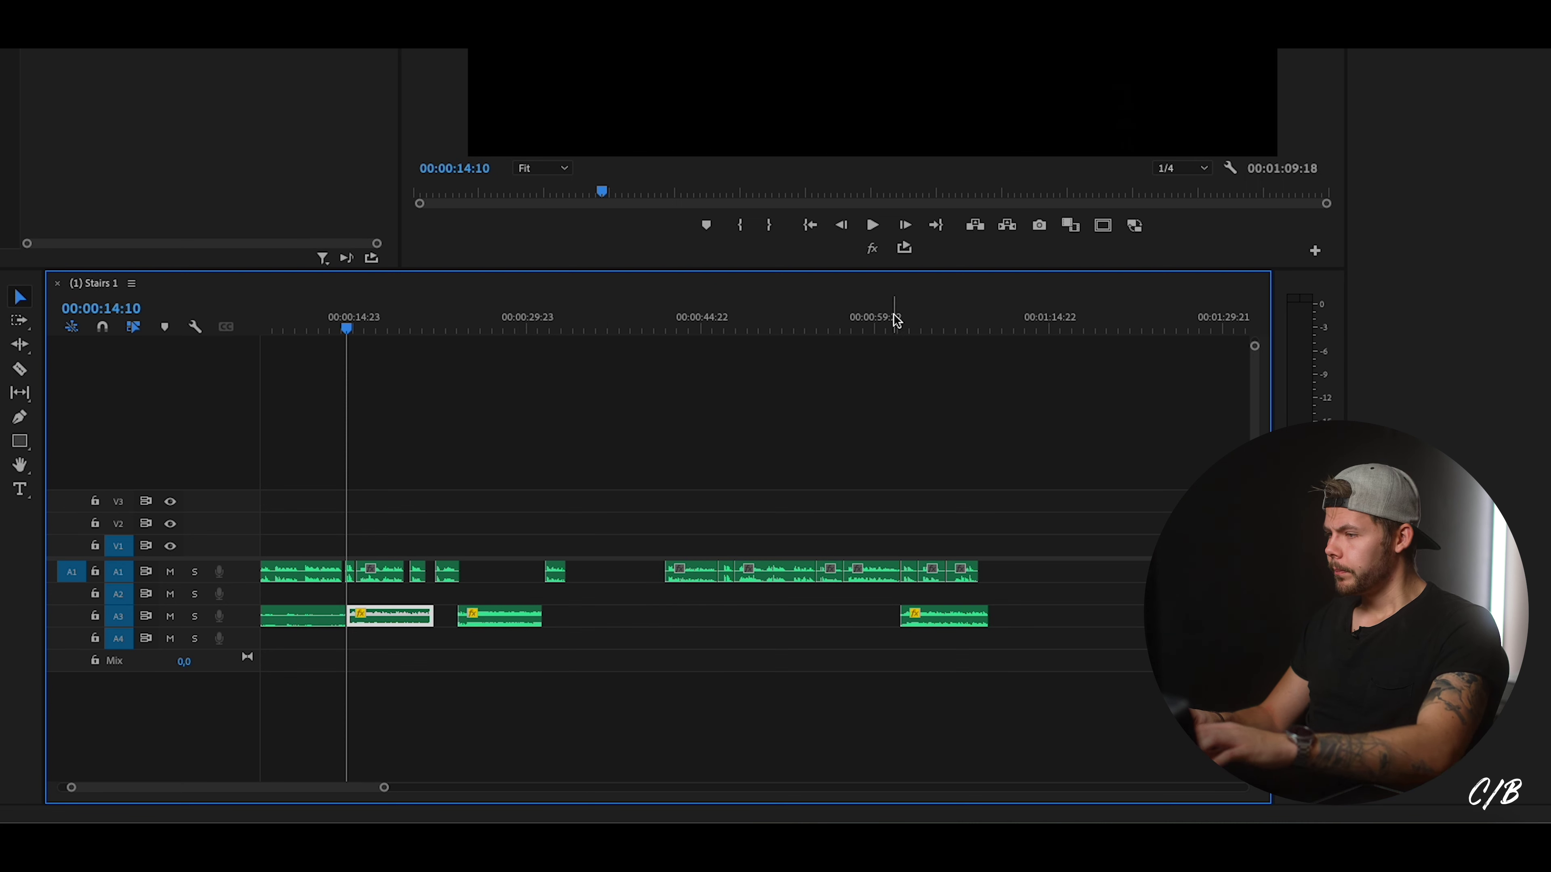
# Move the last audio clip on track A3 earlier so it starts at about 00:00:40, and play back its opening.
pyautogui.click(892, 322)
pyautogui.moveTo(928, 616); pyautogui.dragTo(671, 617)
pyautogui.click(639, 326)
pyautogui.press('space')
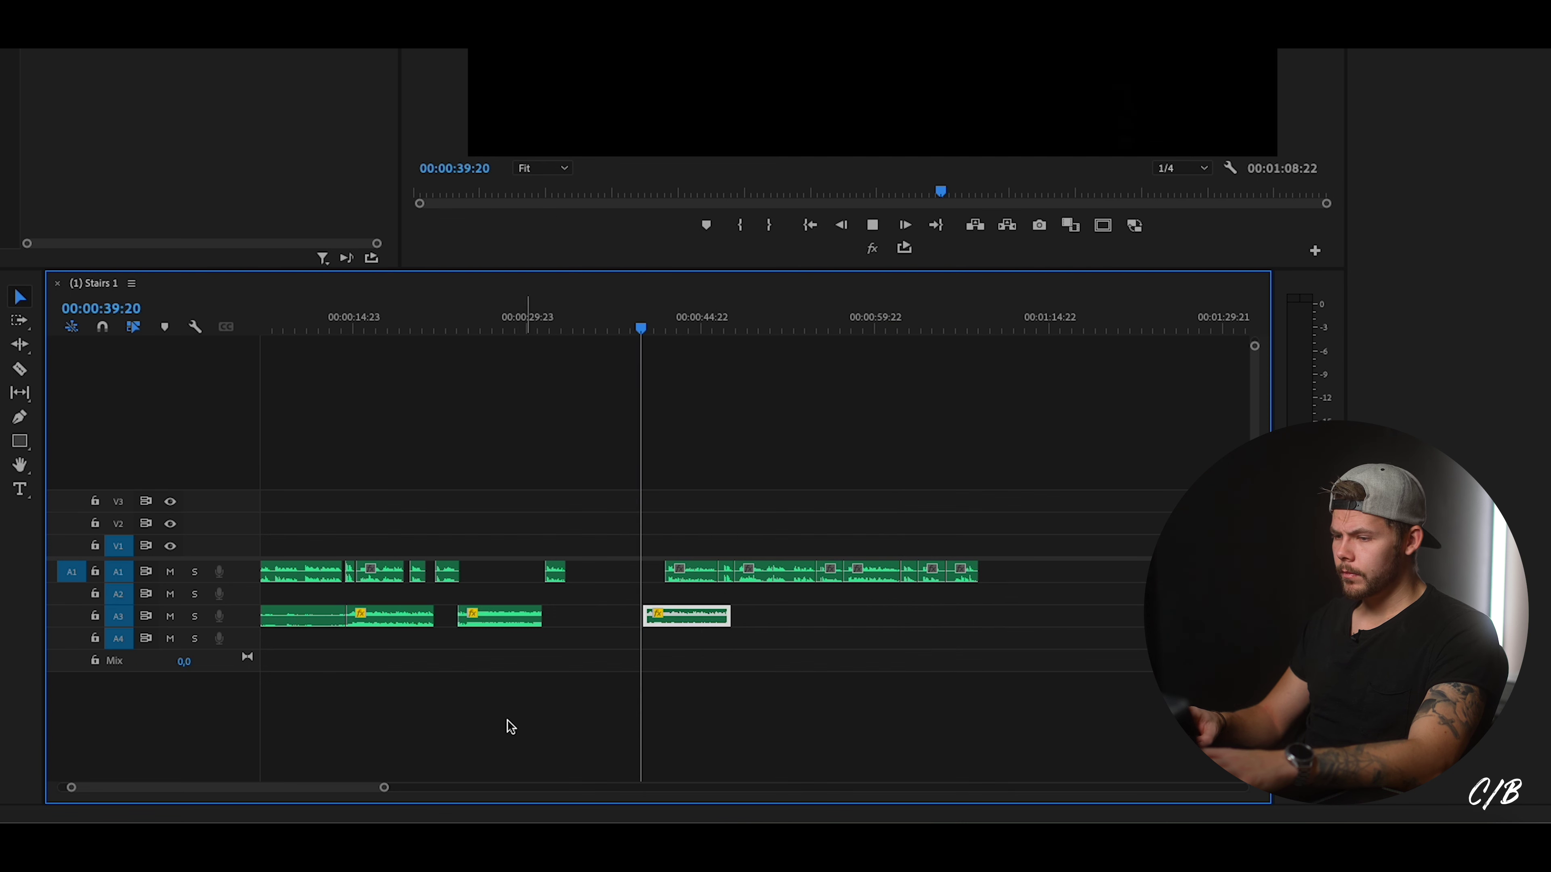
pyautogui.moveTo(383, 788); pyautogui.dragTo(294, 787)
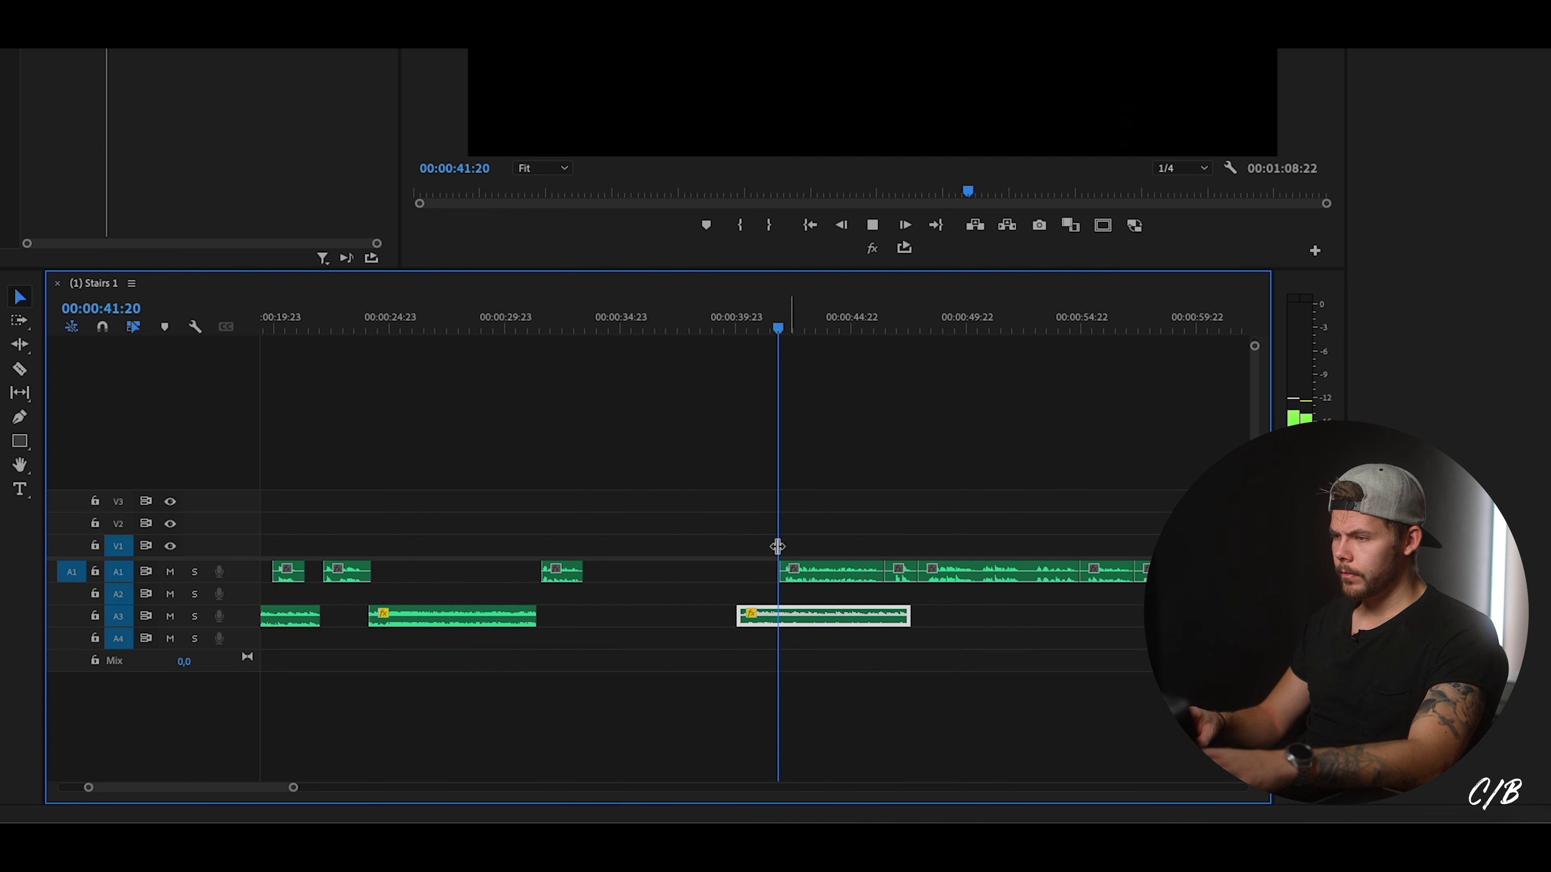
pyautogui.click(727, 320)
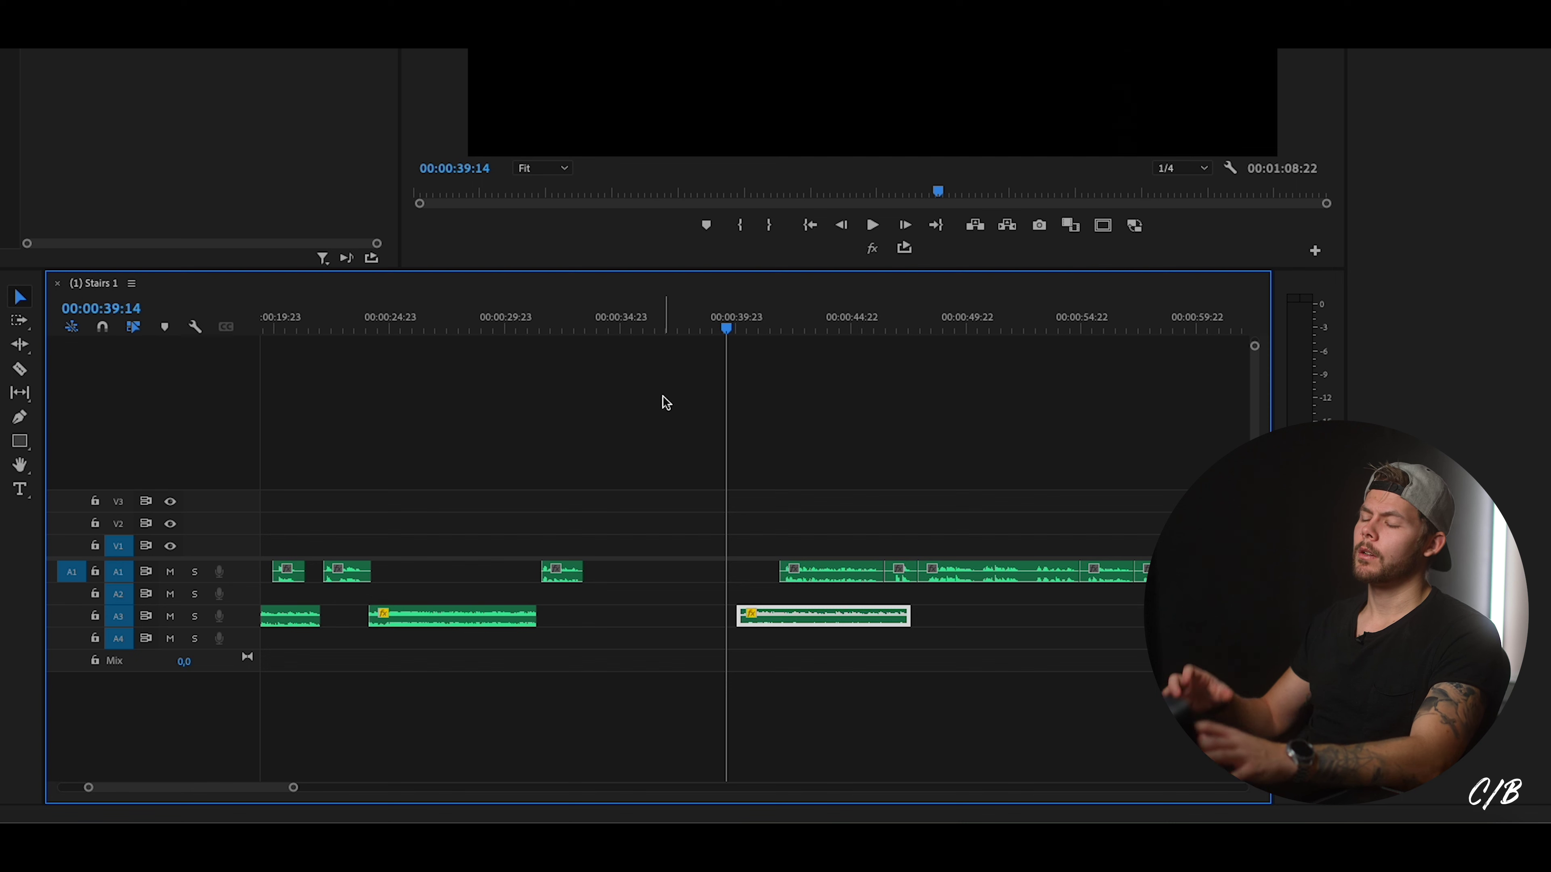
pyautogui.click(687, 557)
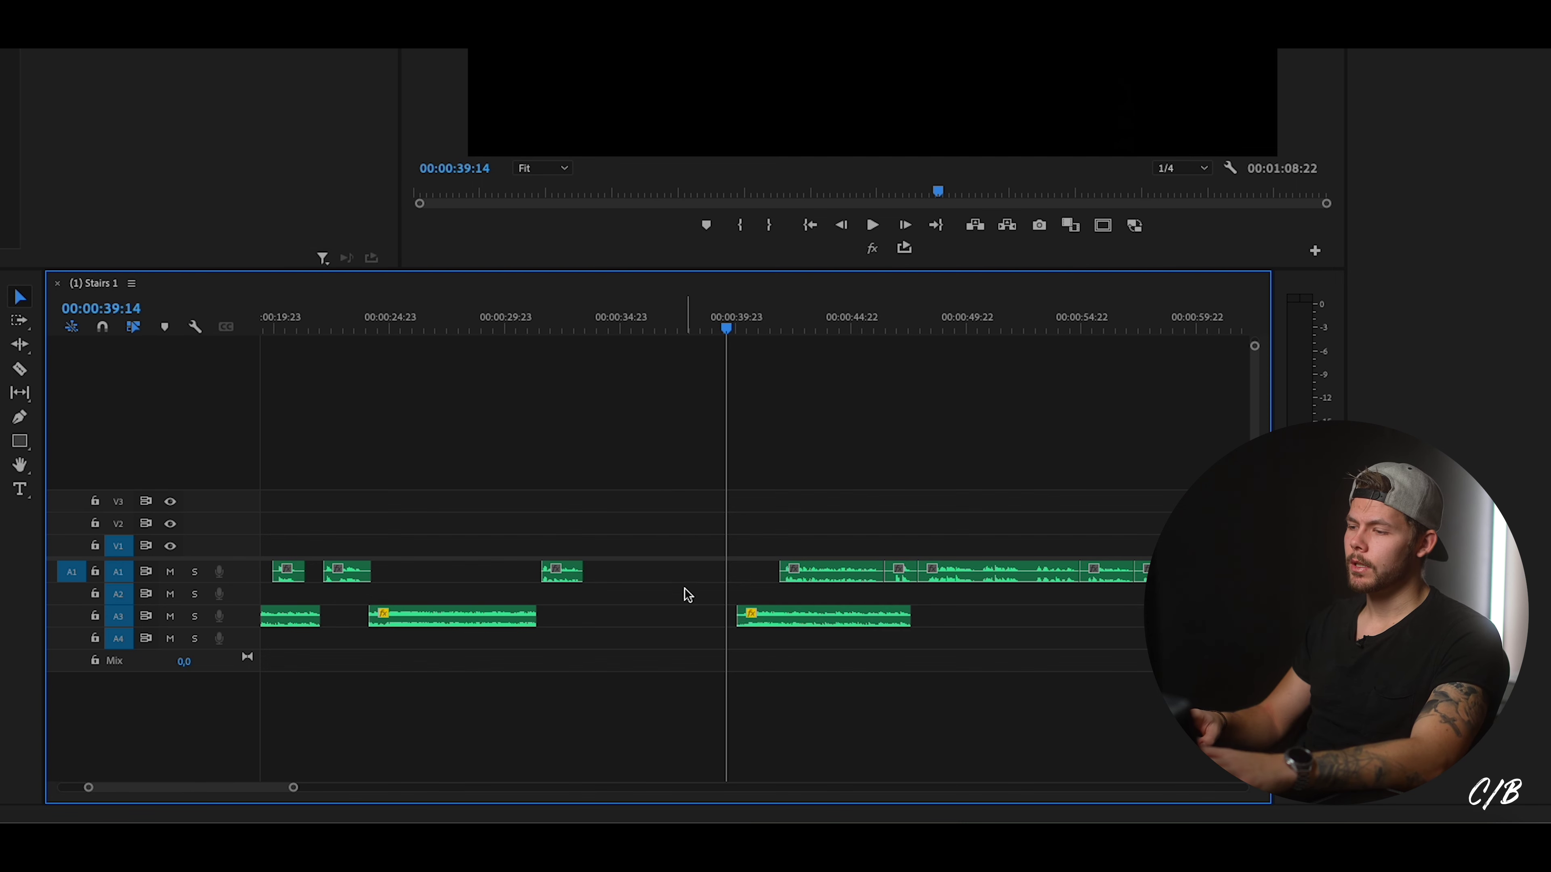
# Move the voice-over clip above the start of that A3 clip earlier, to about 00:00:40:13, and play the section back.
pyautogui.moveTo(290, 792); pyautogui.dragTo(229, 787)
pyautogui.press('space')
pyautogui.press('space')
pyautogui.scroll(-3, 787, 616)
pyautogui.click(772, 620)
pyautogui.click(533, 384)
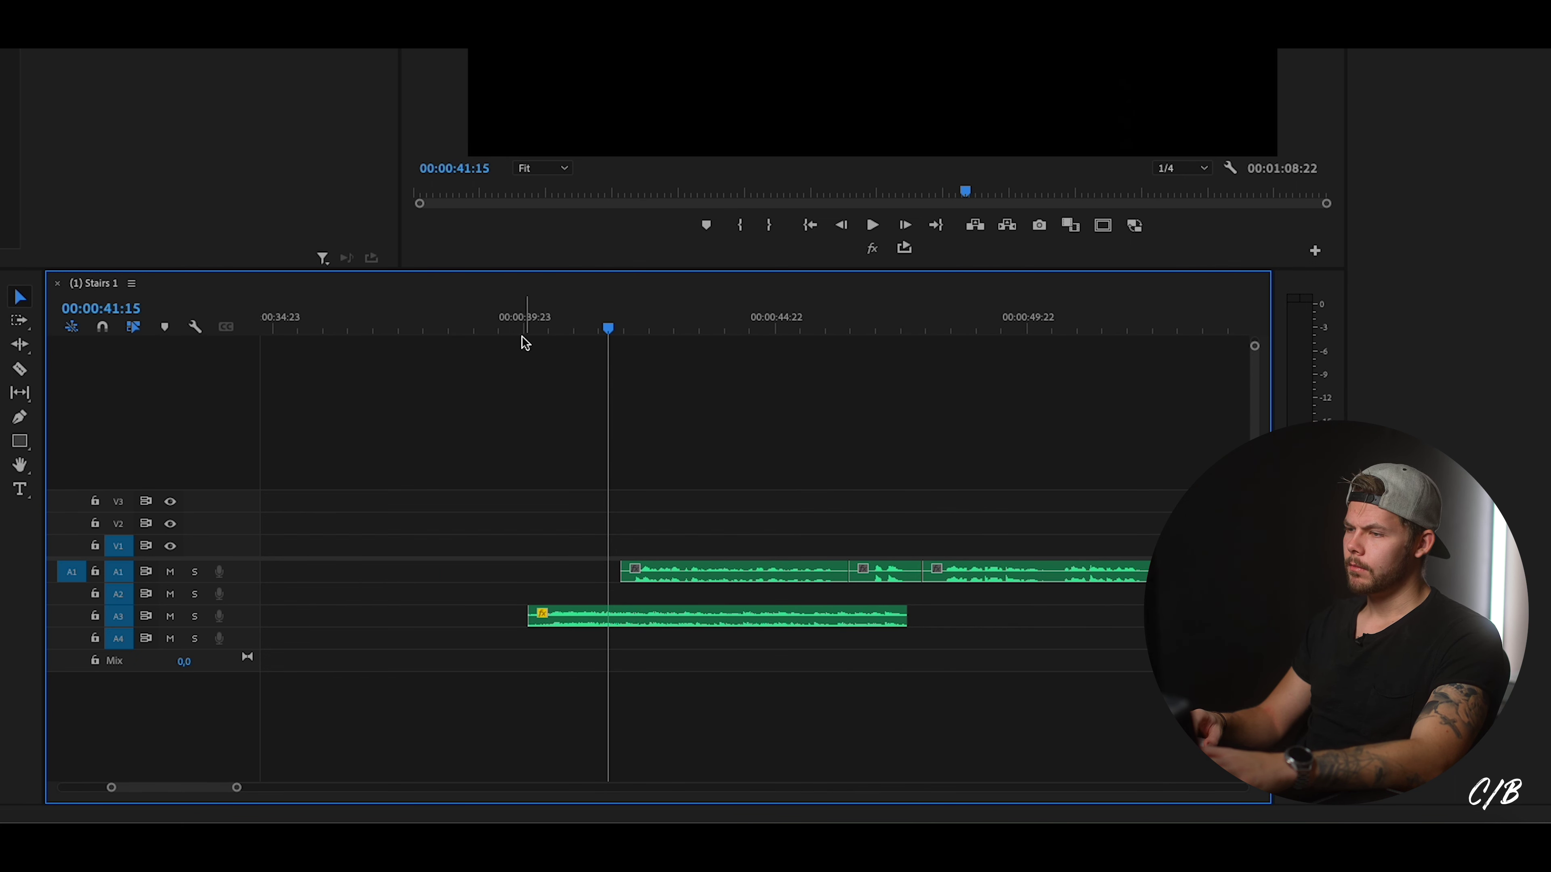
pyautogui.click(520, 325)
pyautogui.moveTo(653, 574); pyautogui.dragTo(587, 574)
pyautogui.press('space')
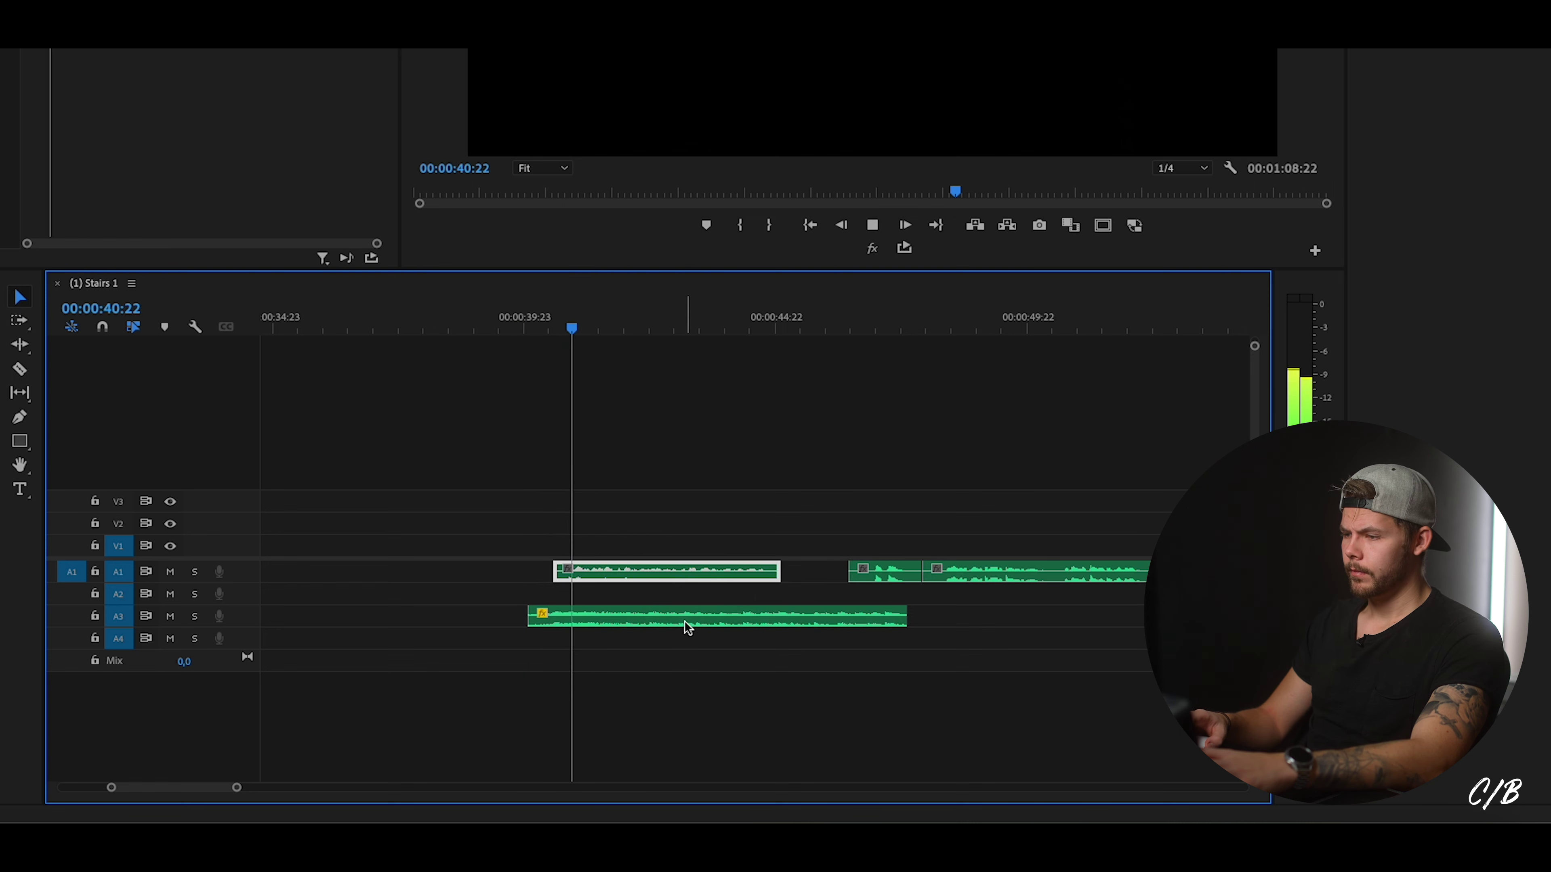
# Shift the same voice-over clip slightly later to start at 00:00:40:16 and play the section back.
pyautogui.moveTo(590, 573); pyautogui.dragTo(598, 577)
pyautogui.click(509, 323)
pyautogui.press('space')
pyautogui.click(596, 658)
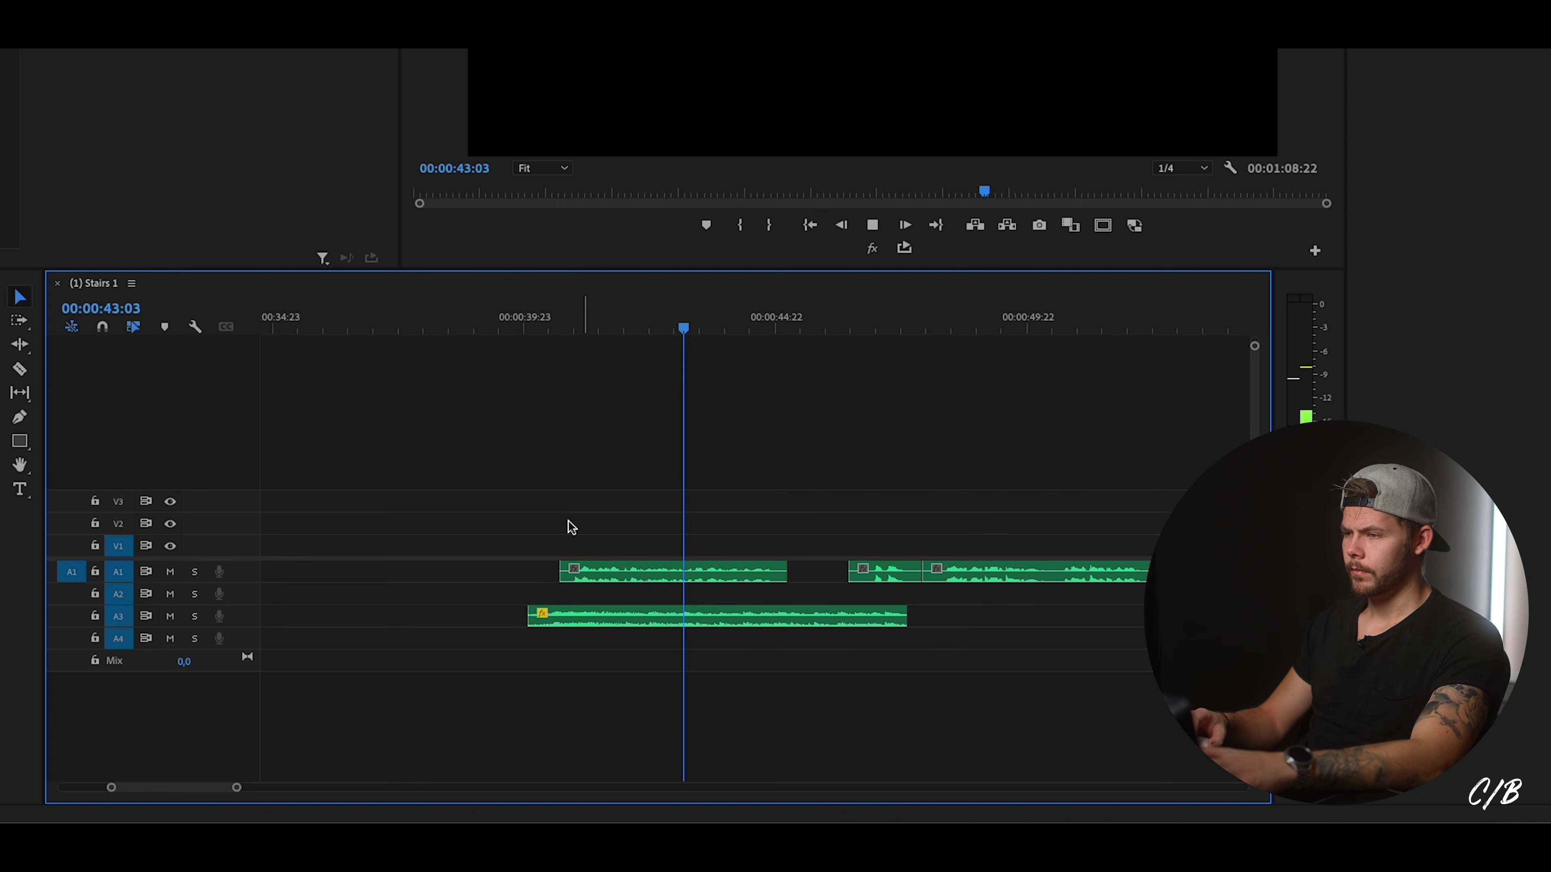
# Check the opening of the A3 clip around 00:00:40:14 and adjust its start point to about 00:00:40:00.
pyautogui.click(574, 572)
pyautogui.click(526, 321)
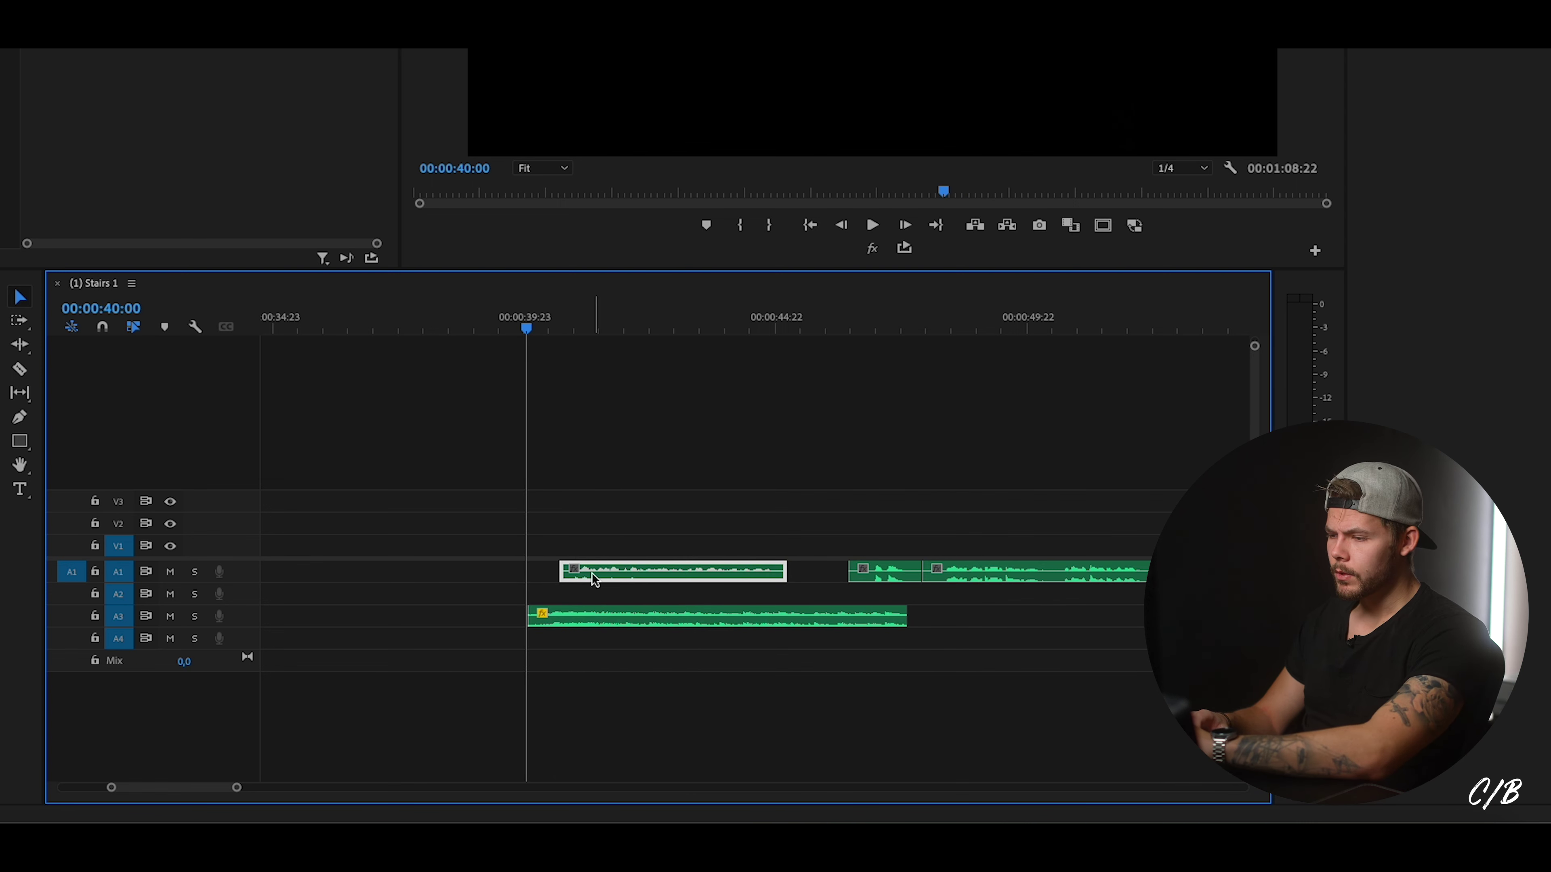
pyautogui.click(573, 621)
pyautogui.press('Right')
pyautogui.moveTo(552, 324); pyautogui.dragTo(545, 320)
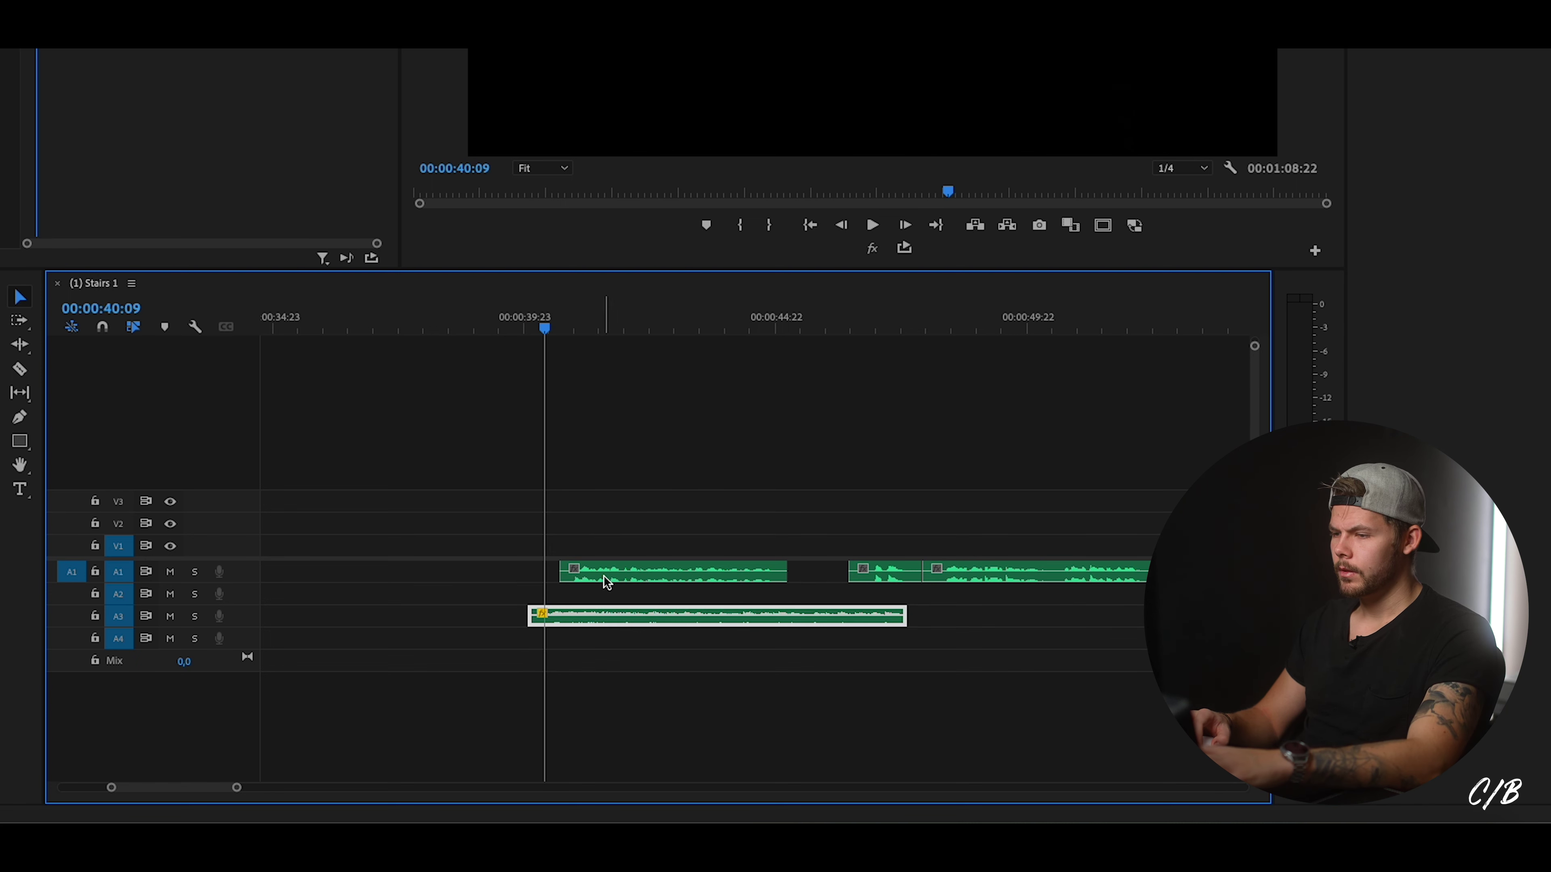
pyautogui.hotkey('shift', 'Right')
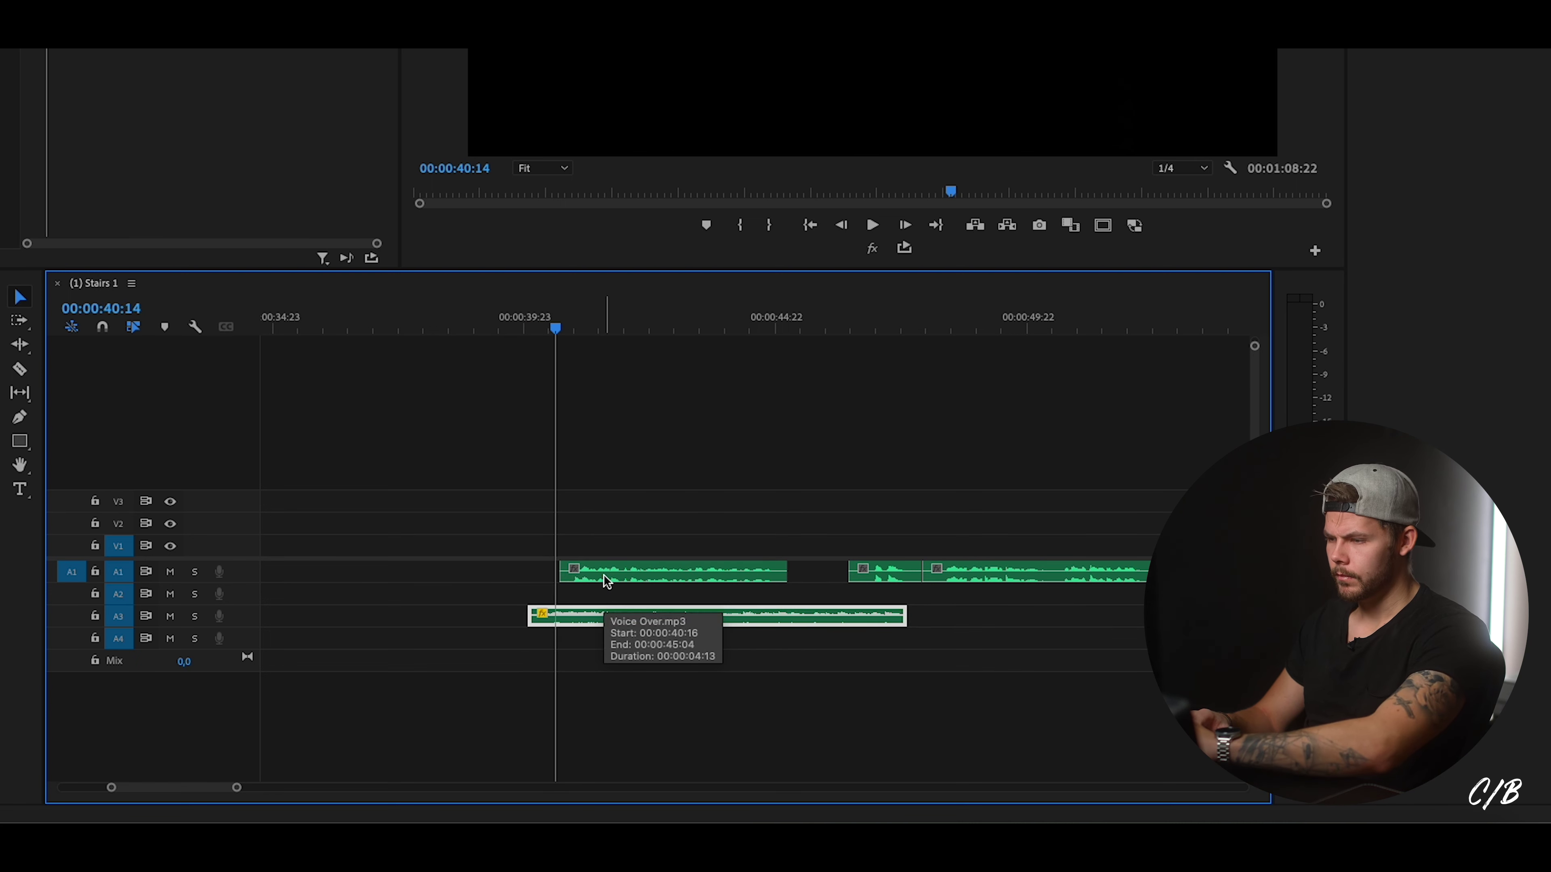
pyautogui.click(595, 644)
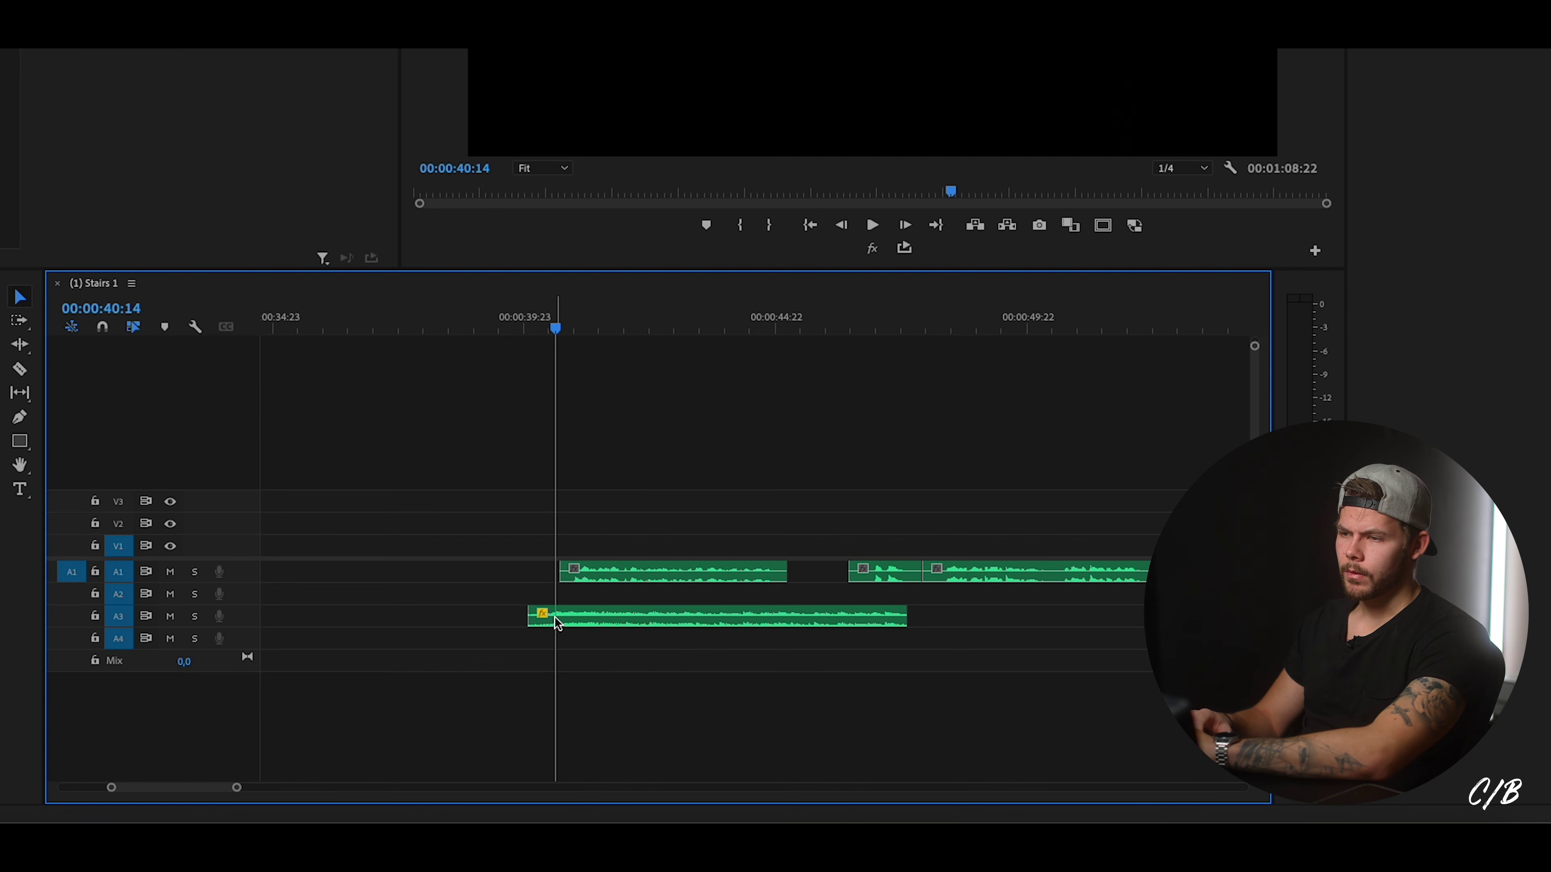
pyautogui.click(589, 620)
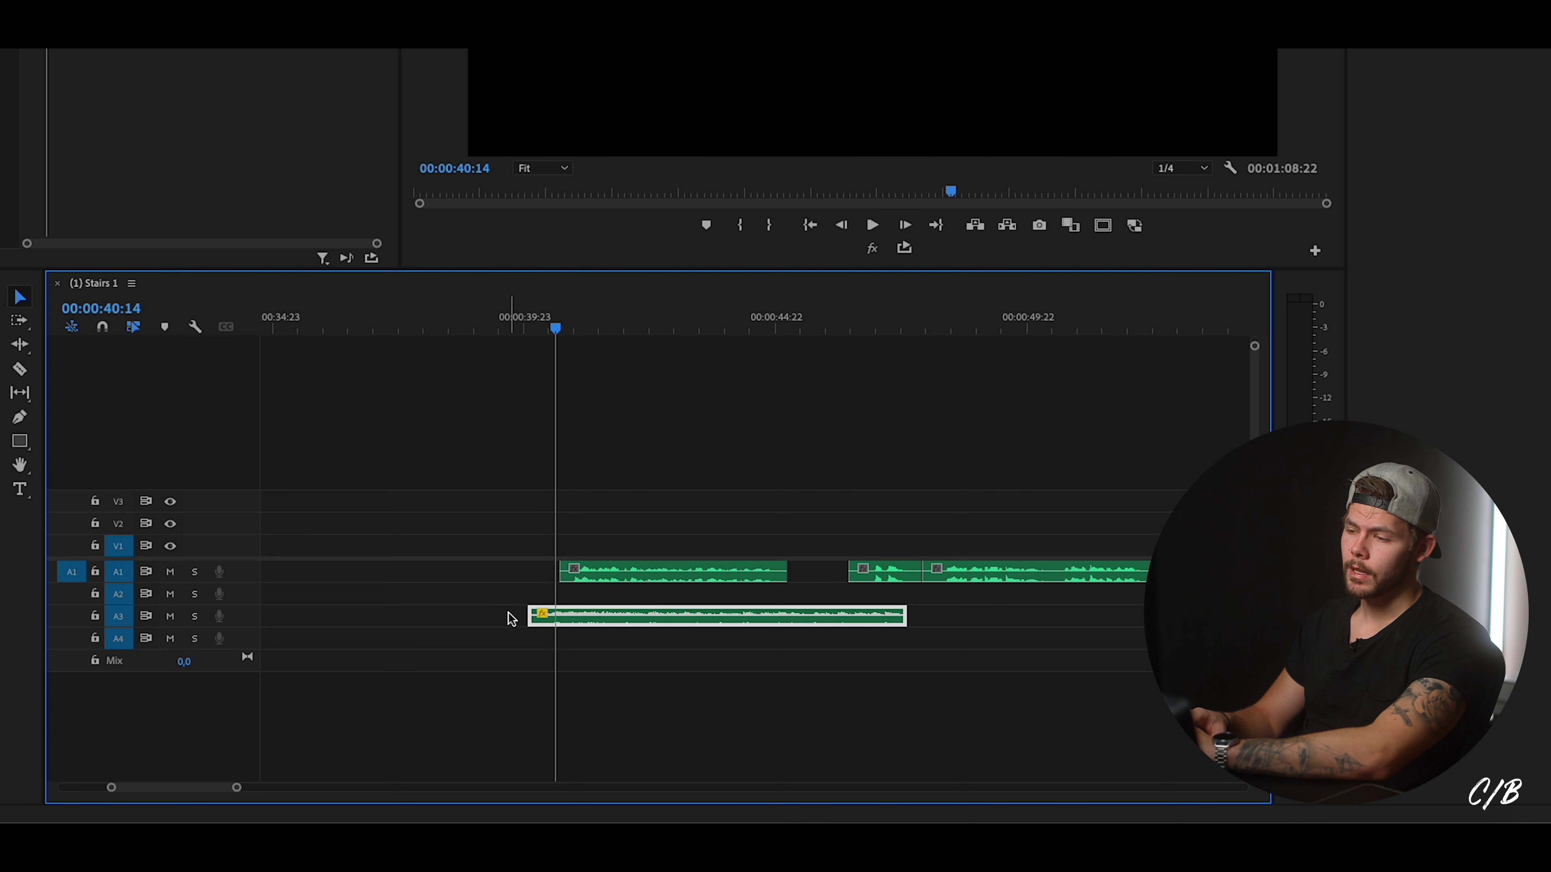
pyautogui.click(492, 620)
pyautogui.moveTo(524, 614); pyautogui.dragTo(528, 614)
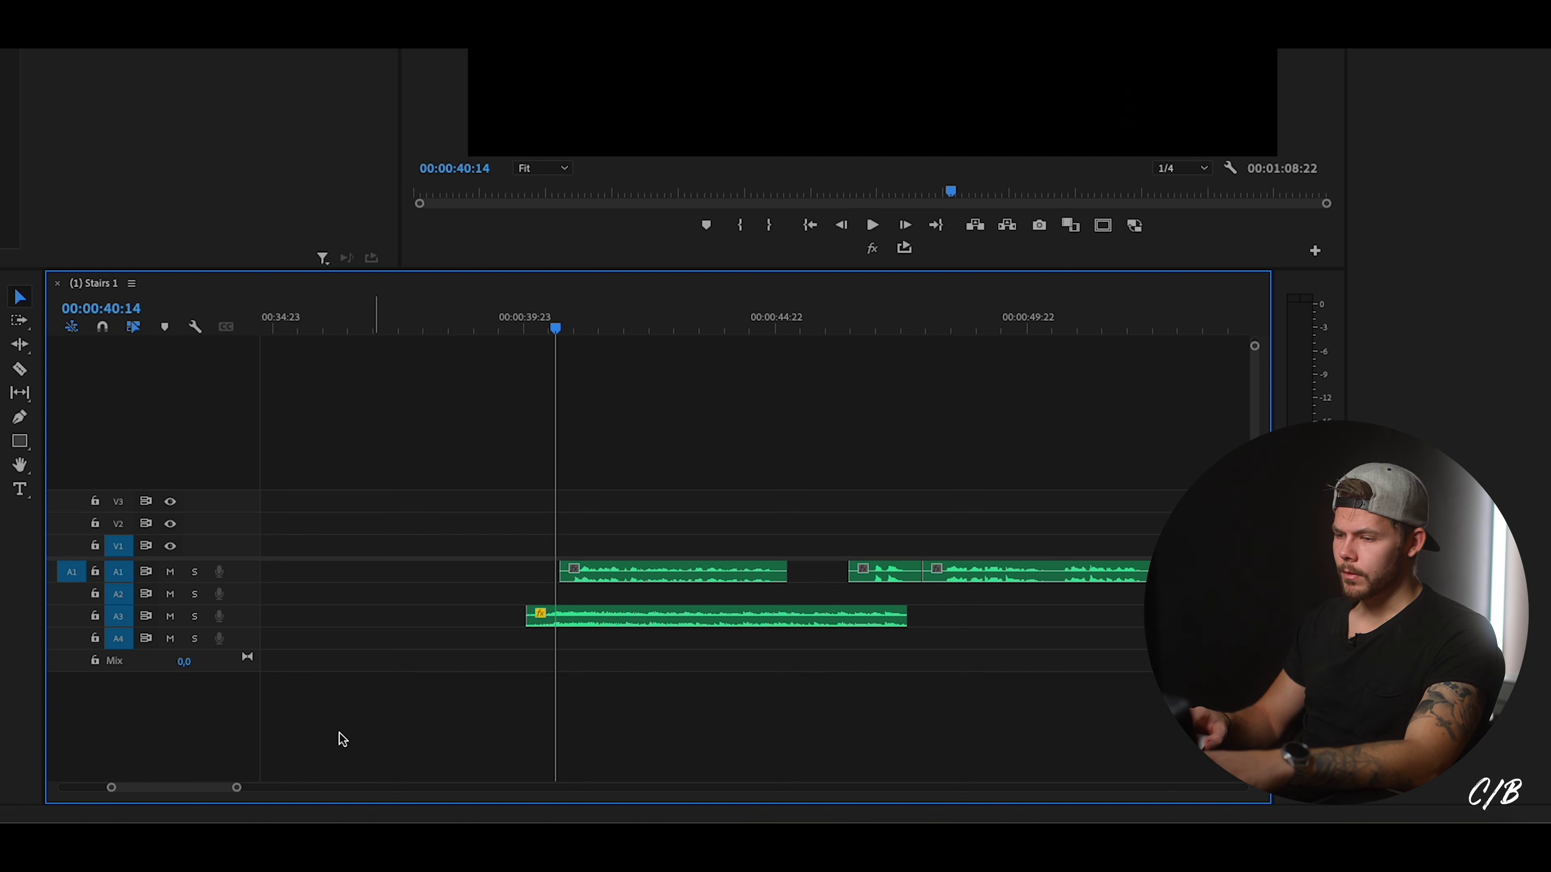
# Move the voice-over clip over the A3 clip later to start at about 00:00:40:22 and play back the timing.
pyautogui.moveTo(248, 787); pyautogui.dragTo(202, 788)
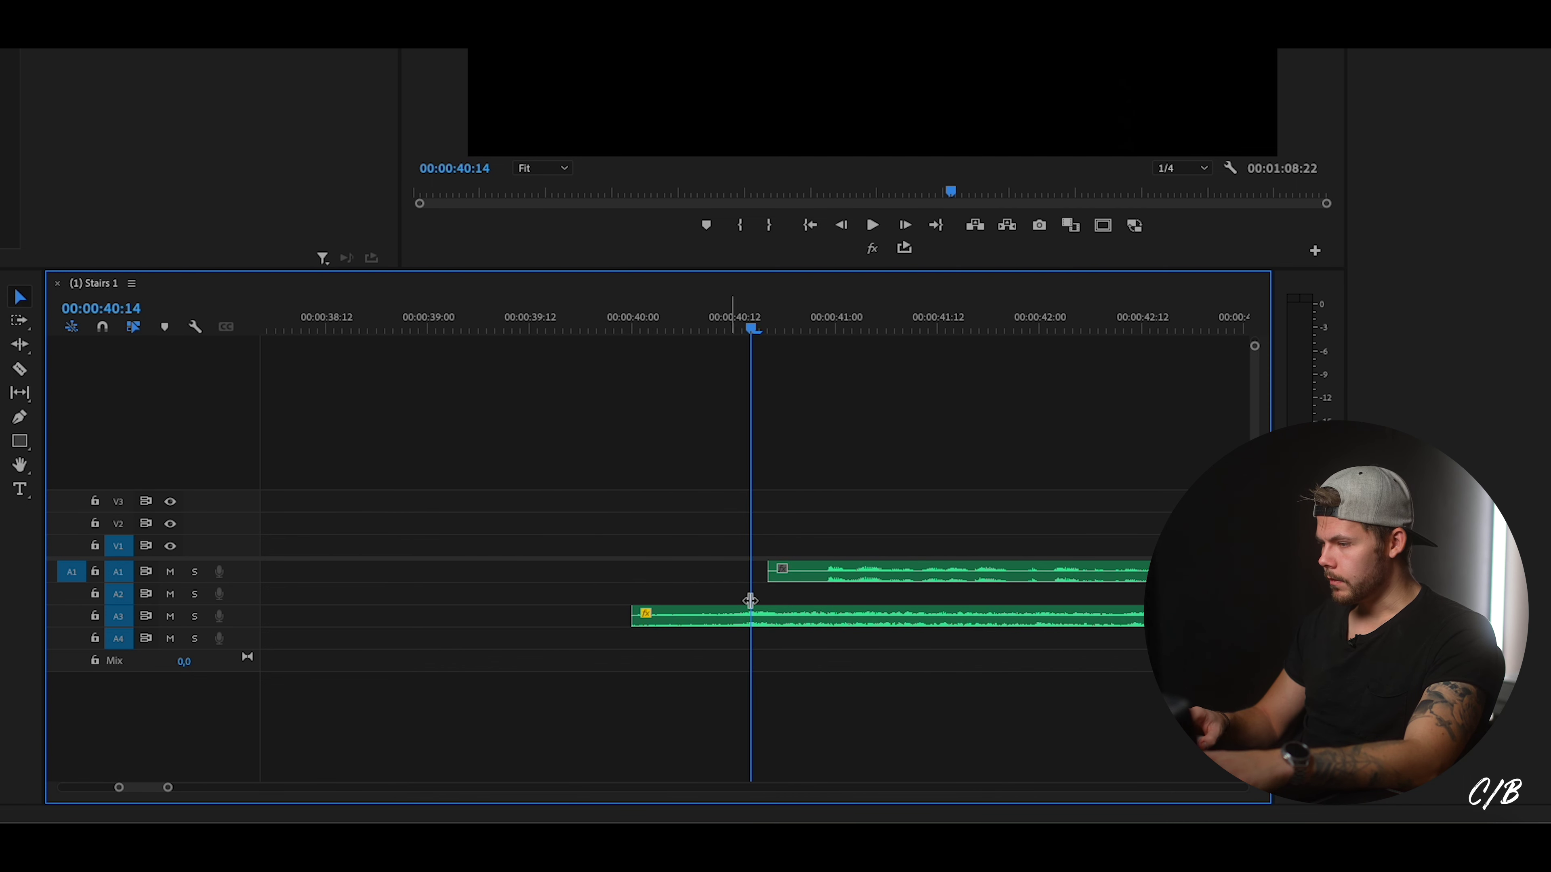
pyautogui.moveTo(772, 575); pyautogui.dragTo(820, 576)
pyautogui.moveTo(825, 318); pyautogui.dragTo(633, 419)
pyautogui.press('space')
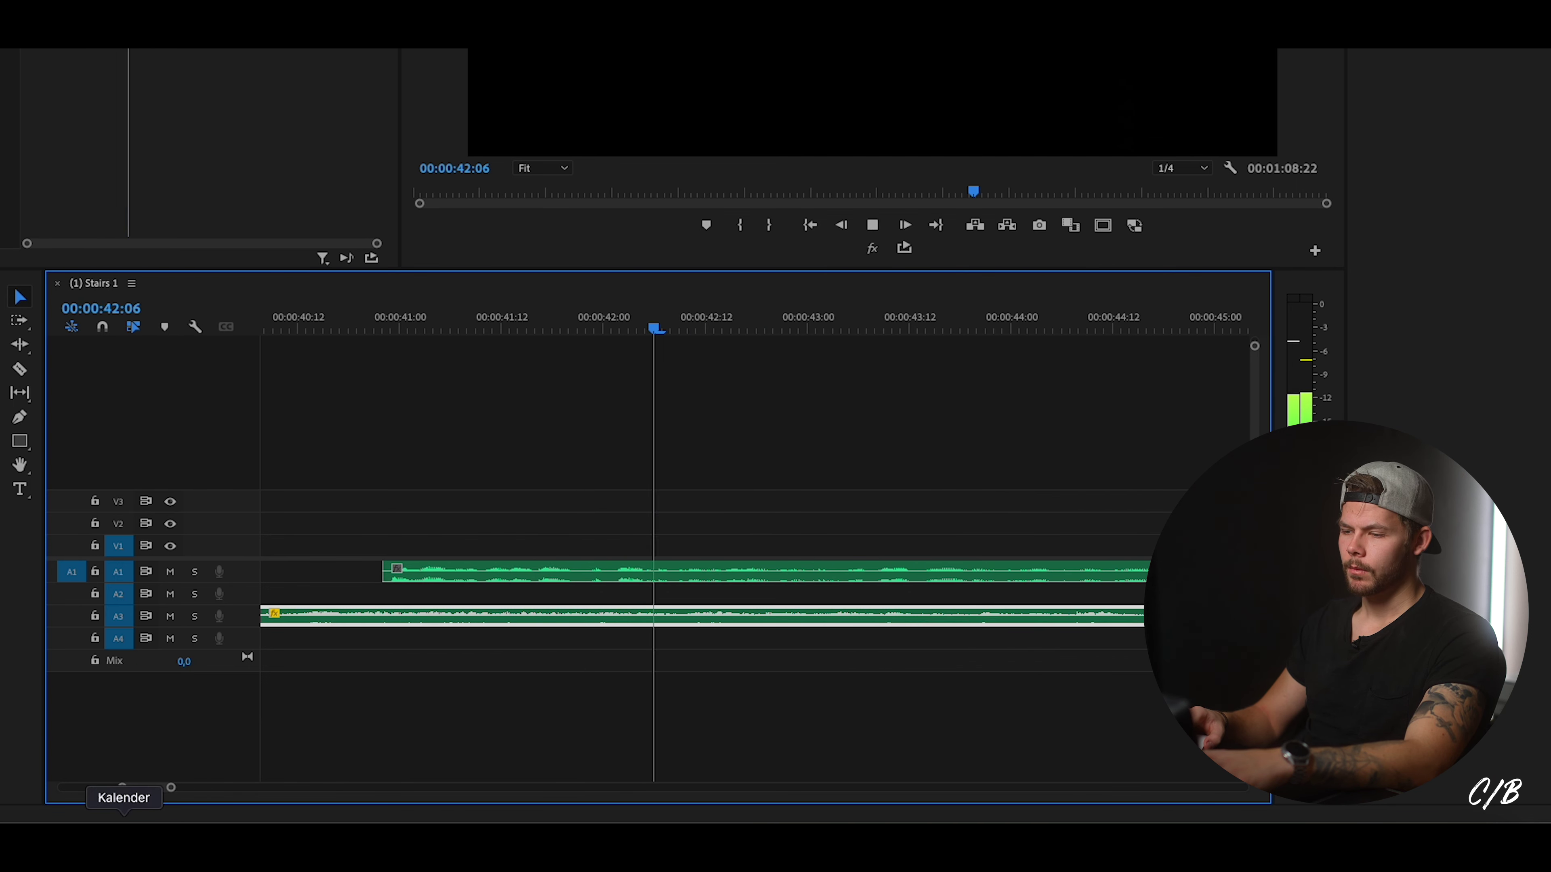
pyautogui.moveTo(177, 797); pyautogui.dragTo(285, 794)
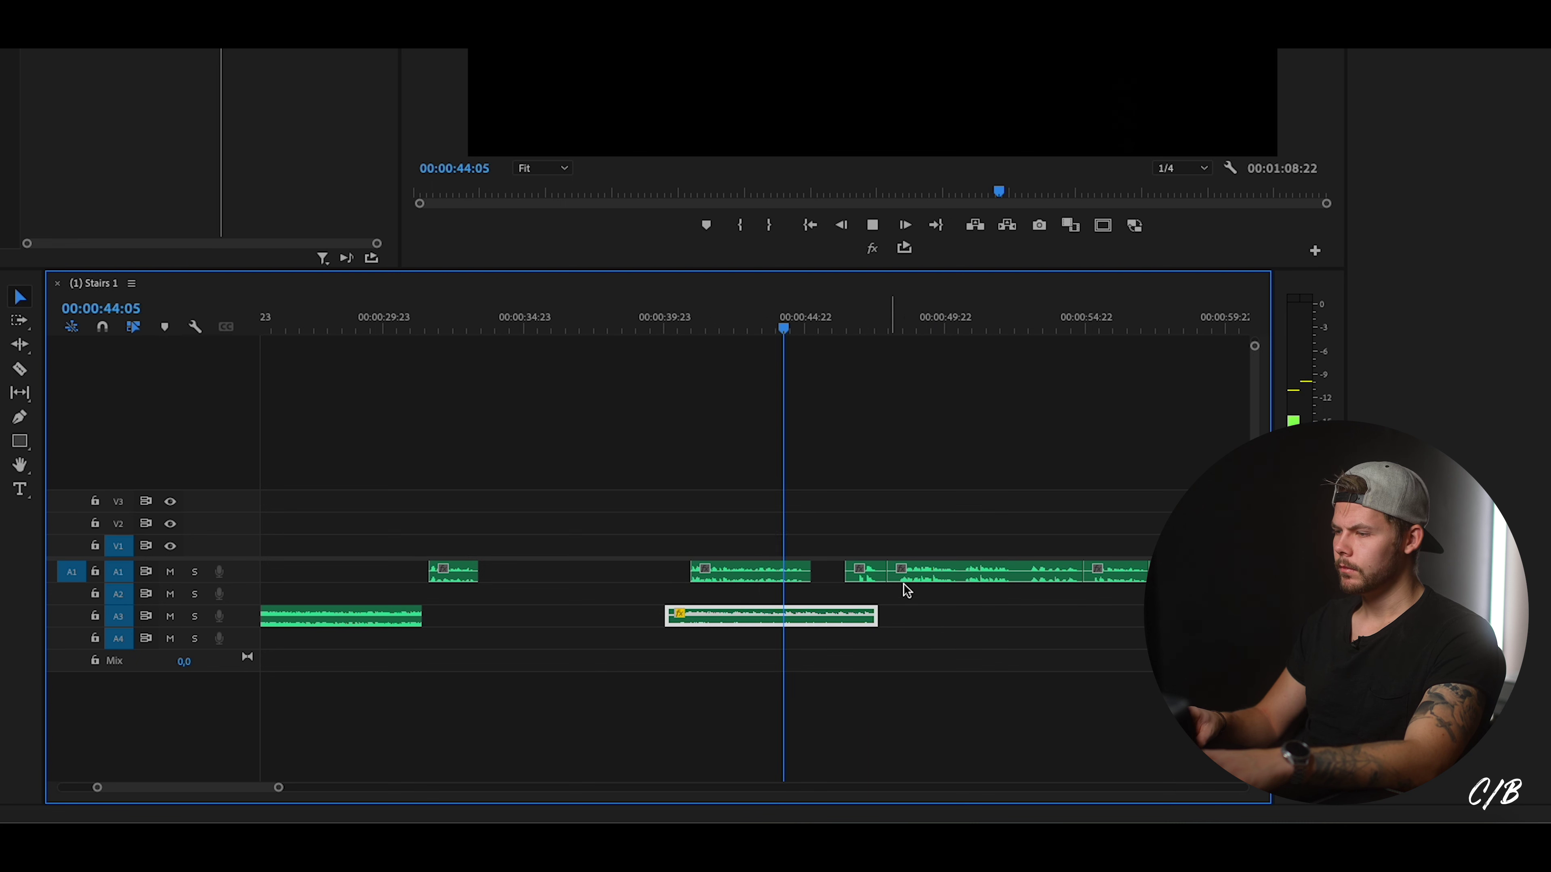
pyautogui.press('space')
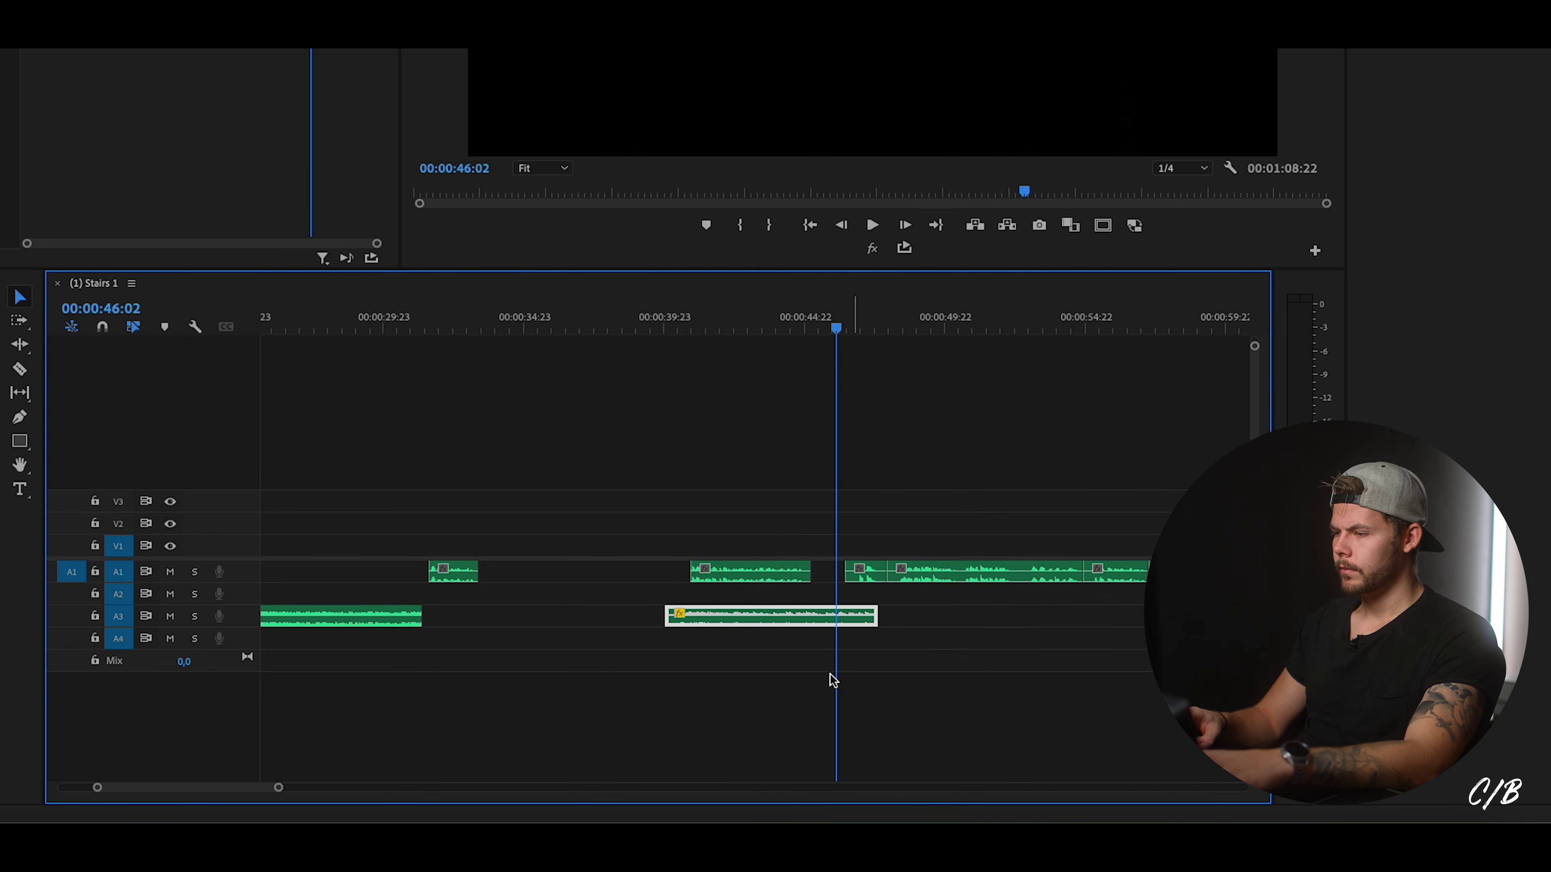
# Play the next voice-over line and extend the end of the A3 clip beneath the following voice-over clips, past 00:00:55.
pyautogui.moveTo(280, 789); pyautogui.dragTo(225, 788)
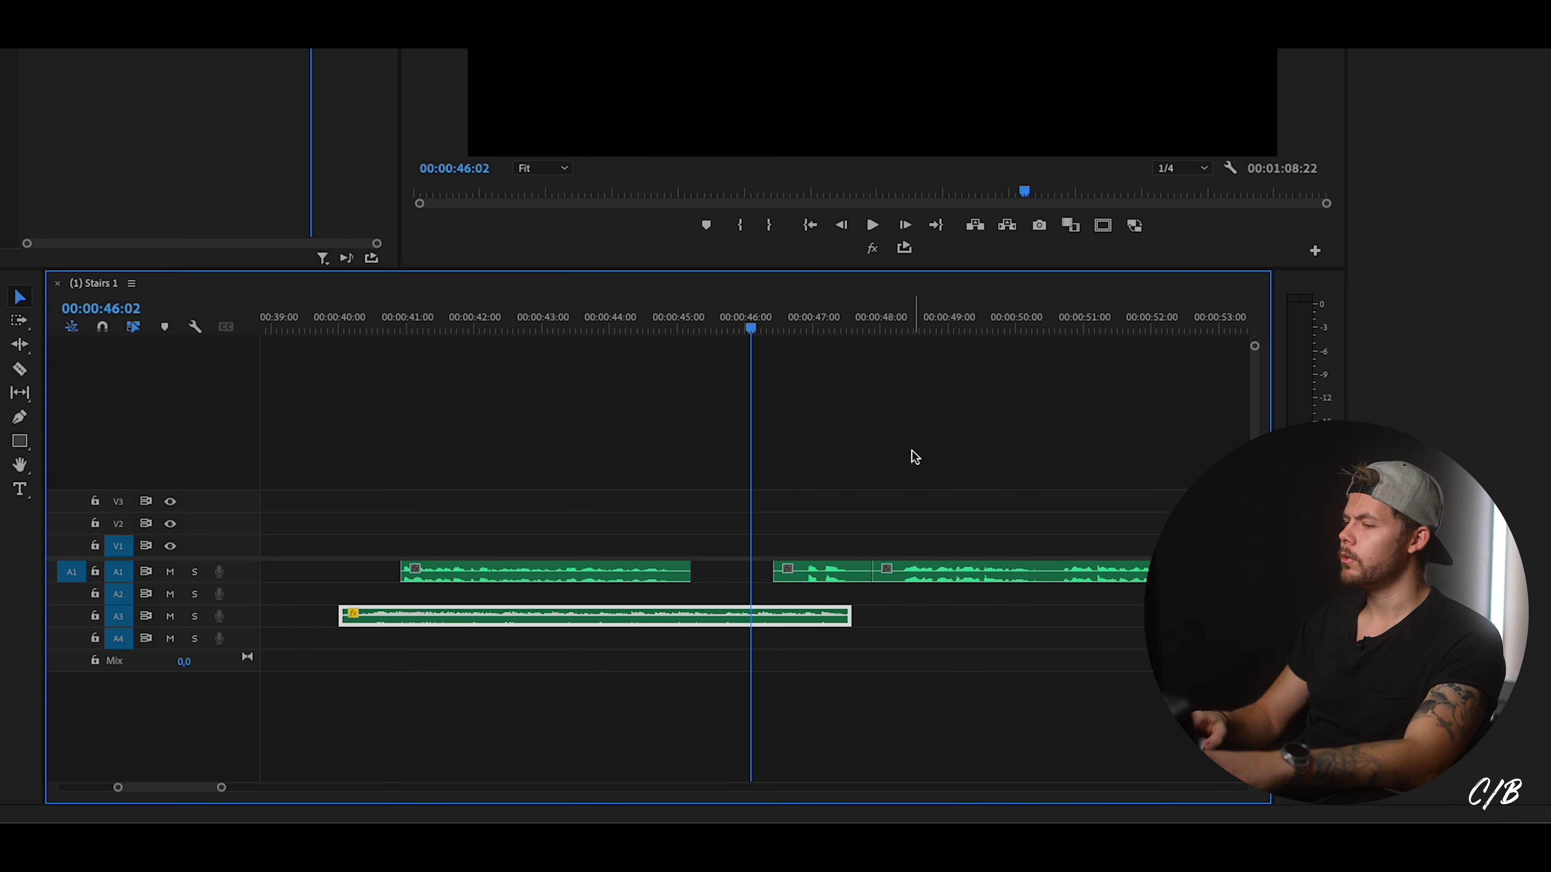
pyautogui.scroll(-4, 868, 464)
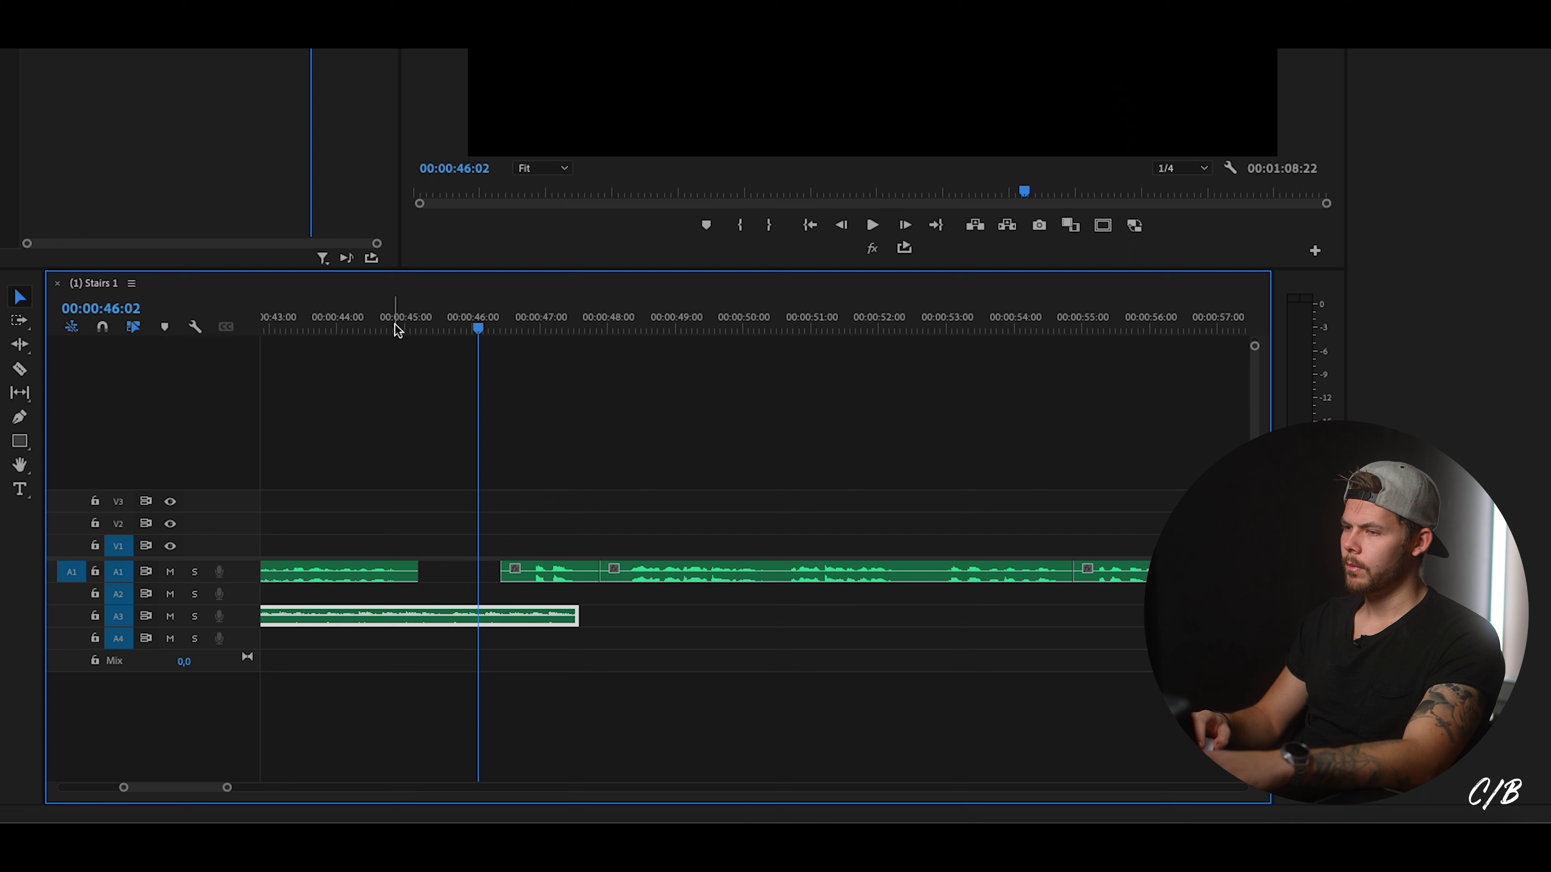
pyautogui.press('space')
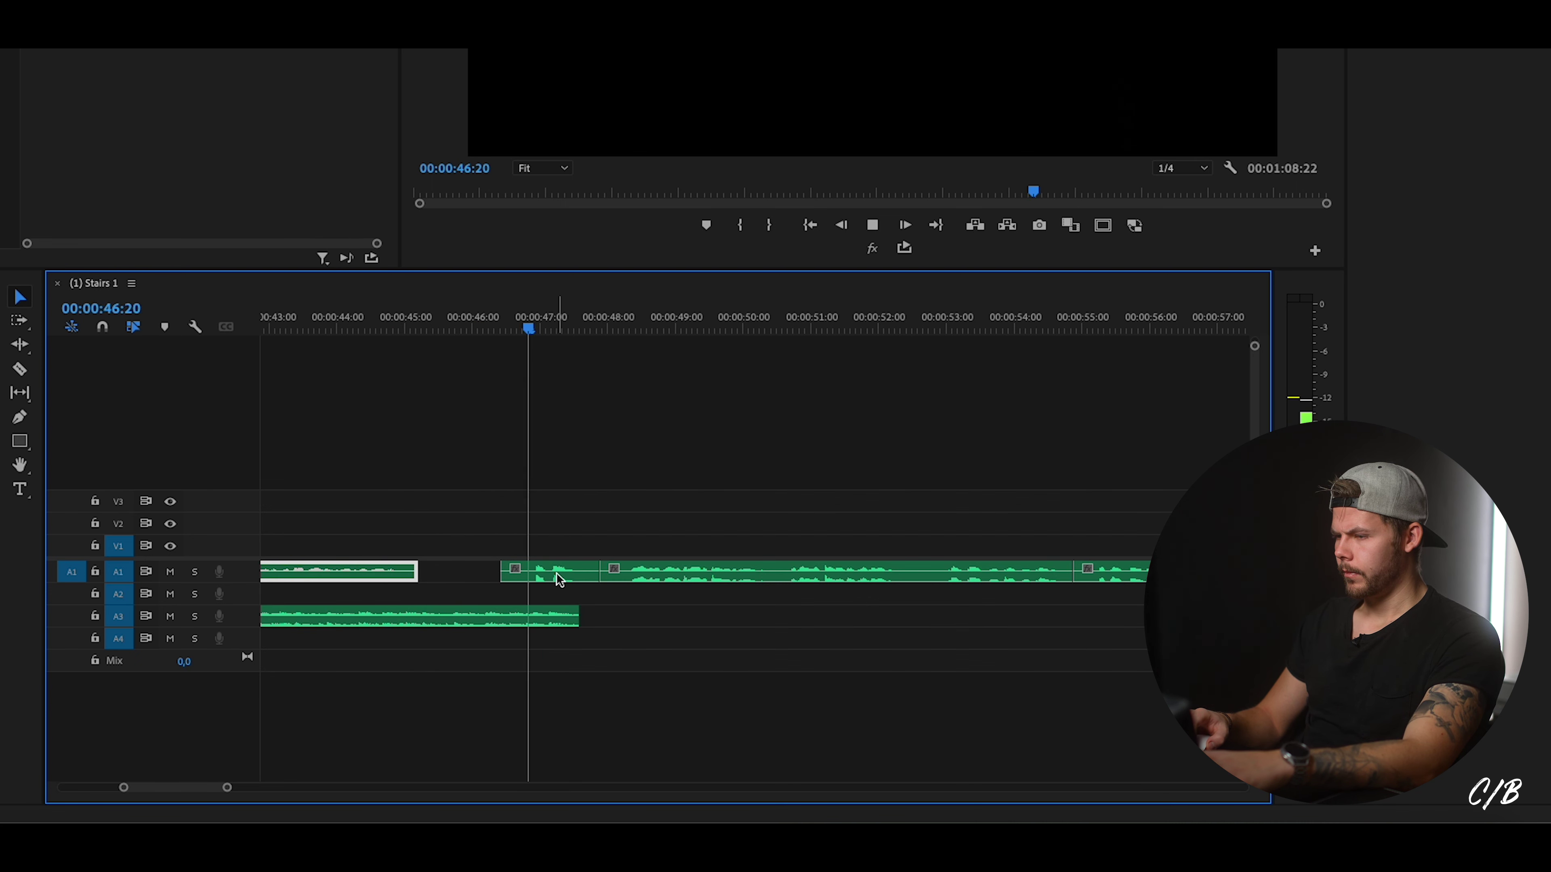
pyautogui.press('space')
pyautogui.press('d')
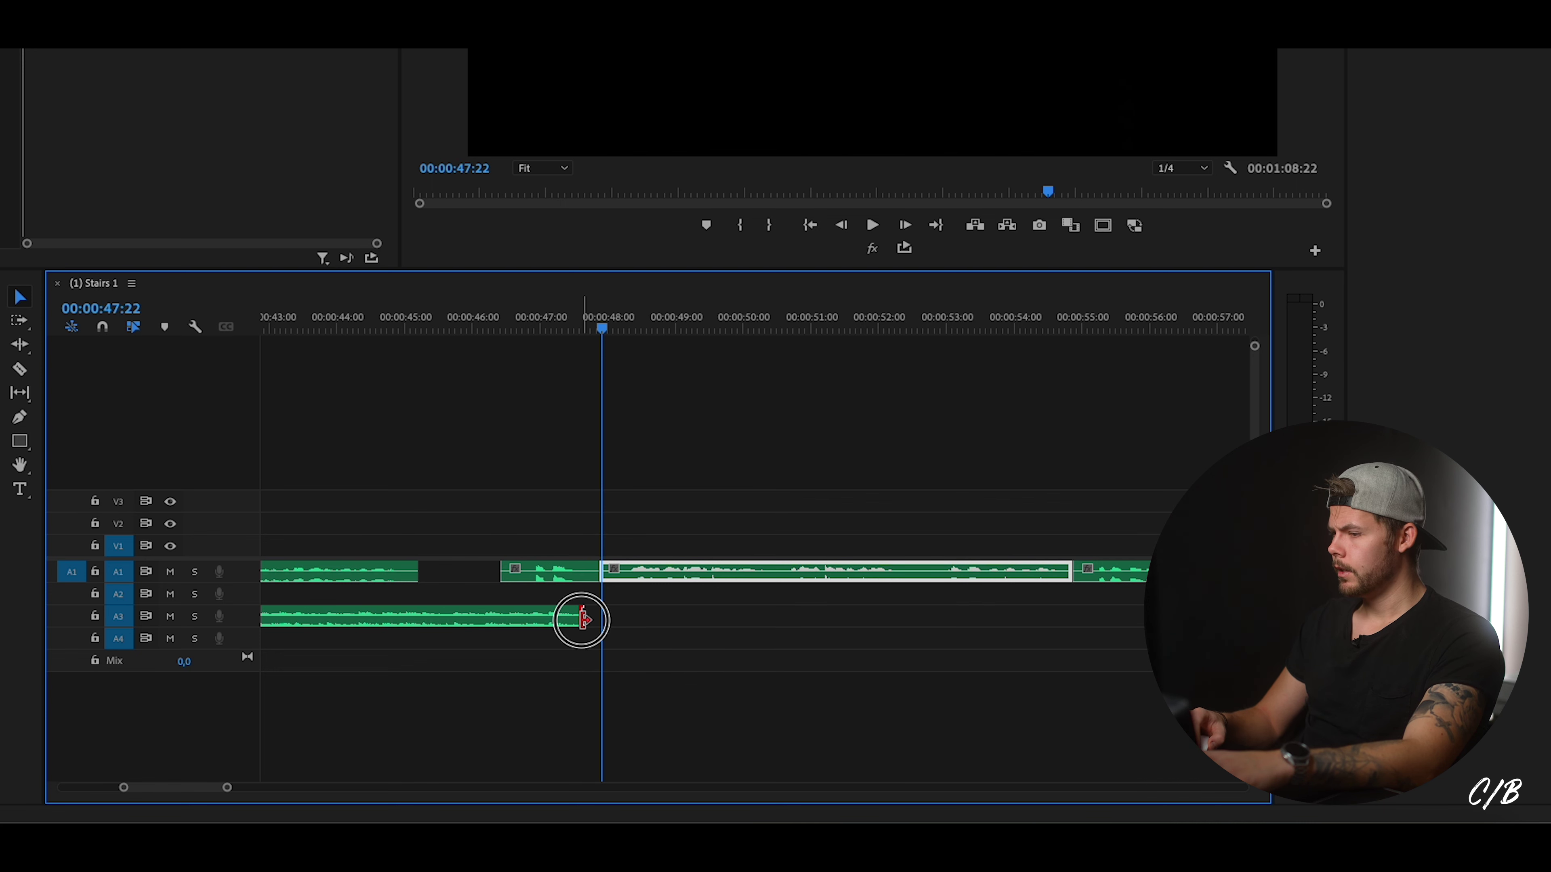
pyautogui.moveTo(582, 620); pyautogui.dragTo(1144, 618)
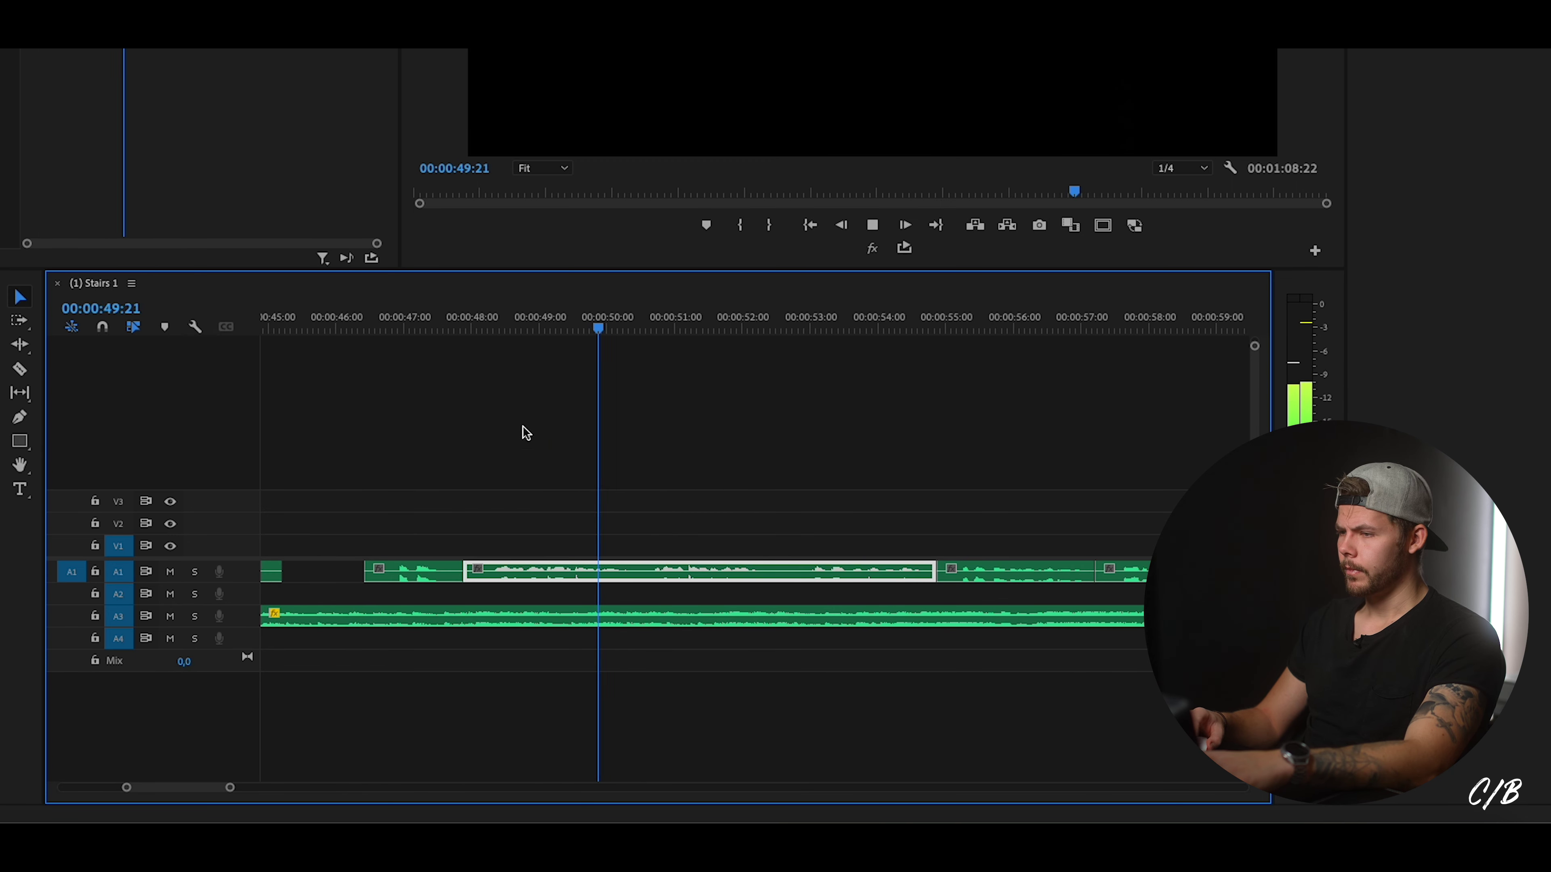
# Trim the silent opening of the voice-over clip at about 00:00:47:21, keeping the clip directly against the preceding one.
pyautogui.click(392, 323)
pyautogui.click(512, 492)
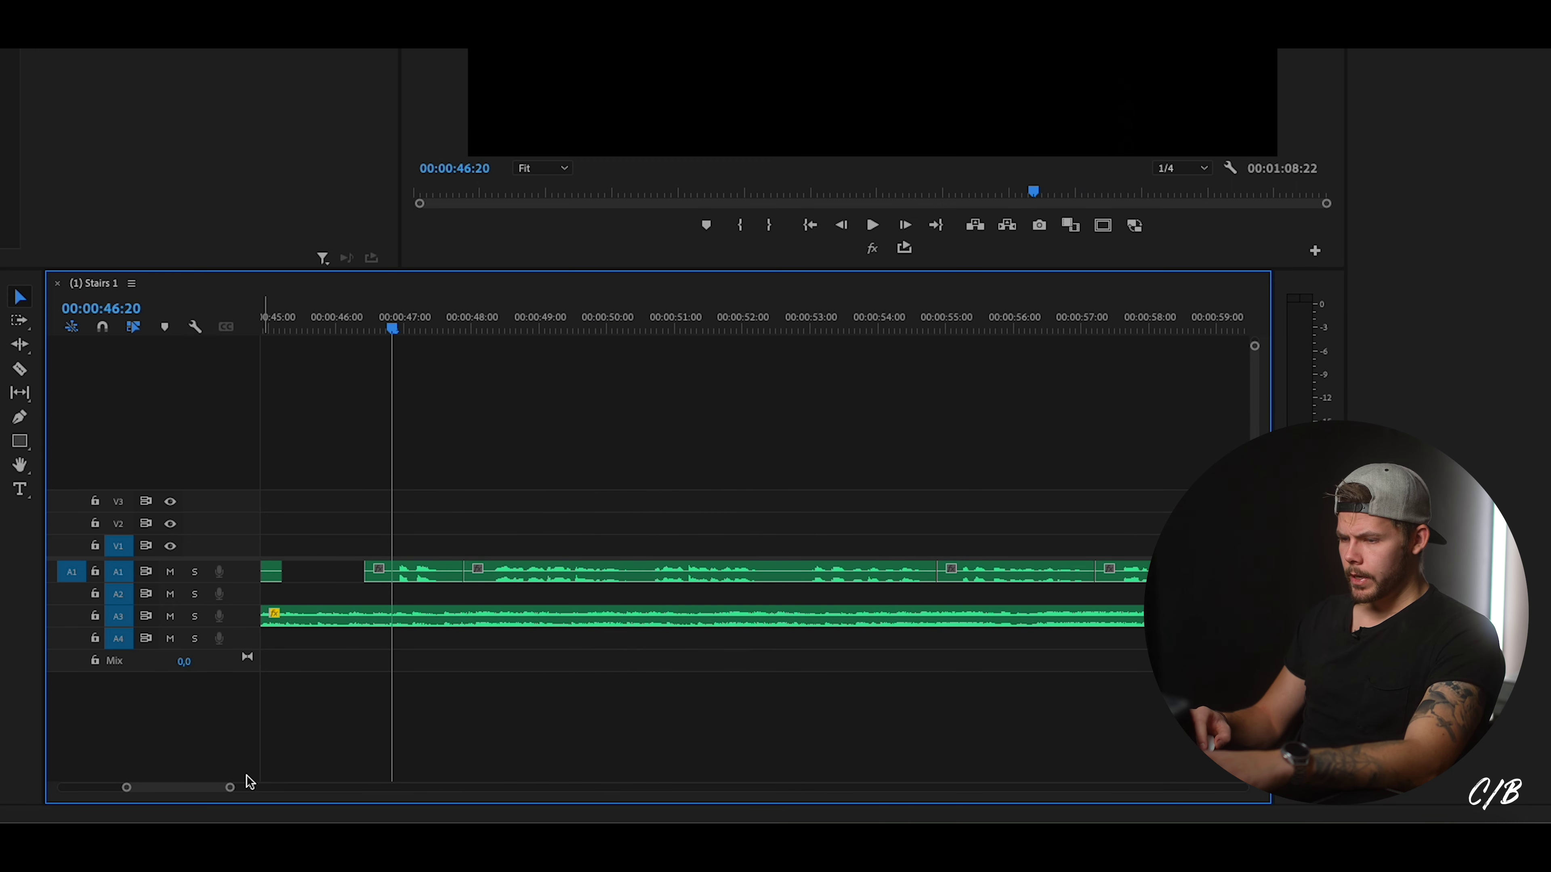
pyautogui.press('=')
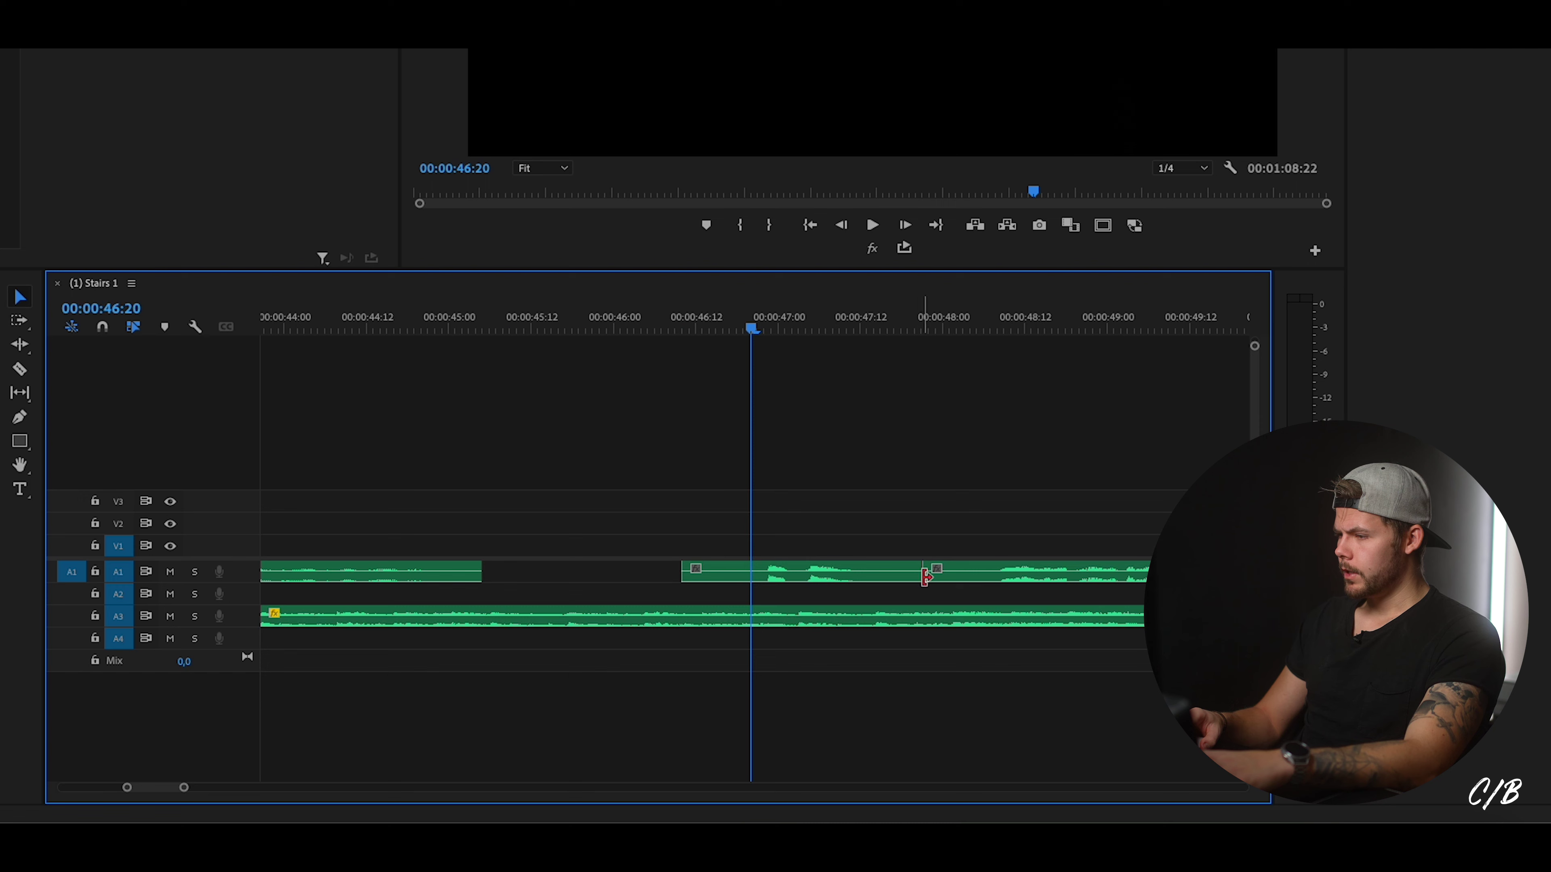
pyautogui.scroll(-3, 925, 577)
pyautogui.click(685, 327)
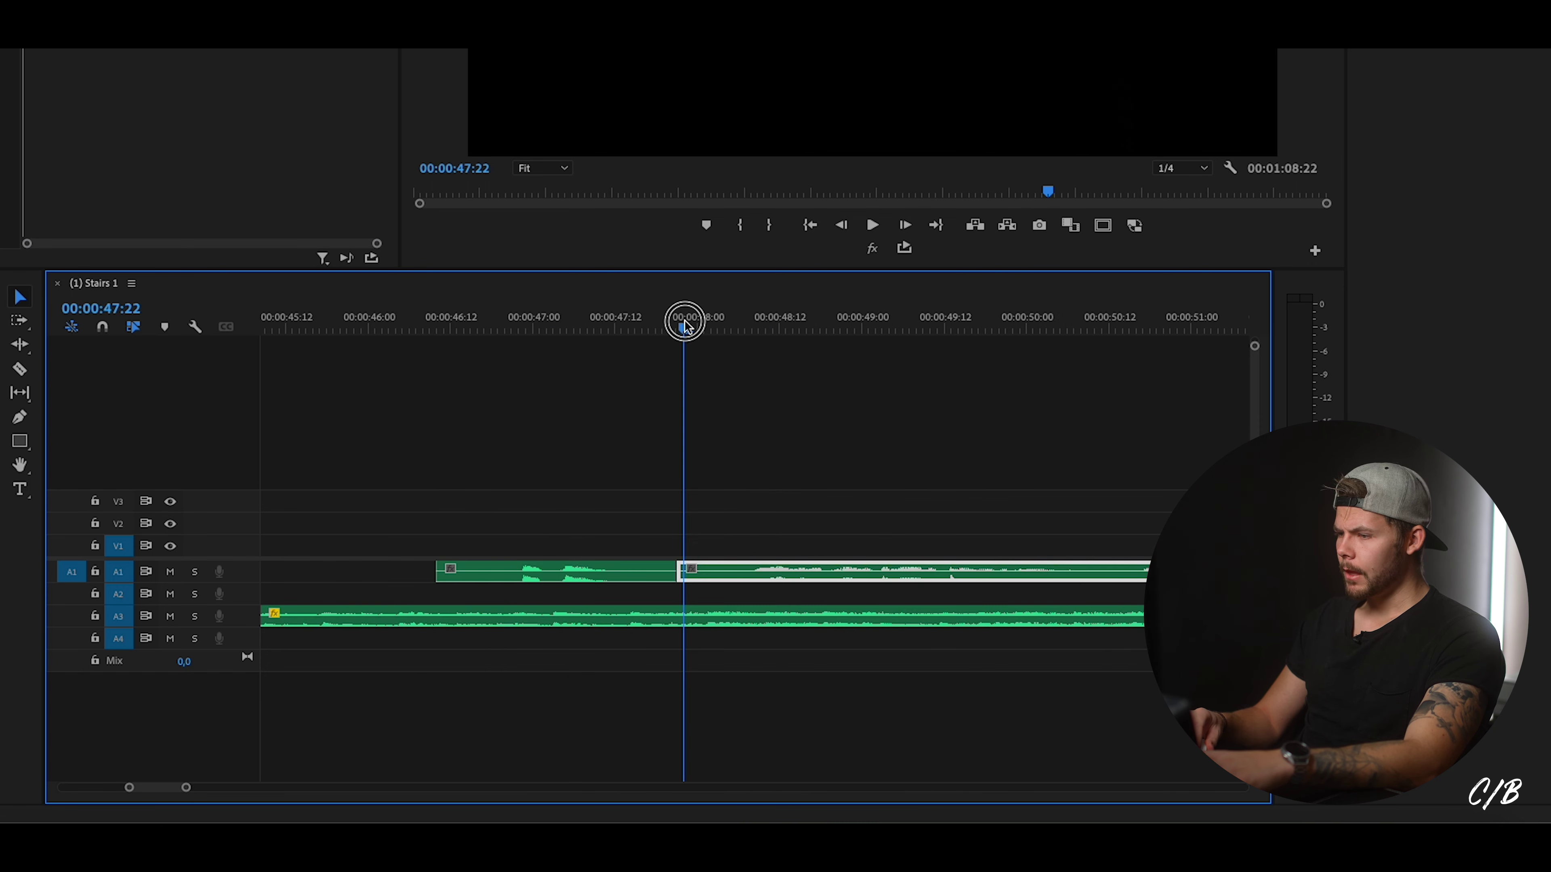
pyautogui.moveTo(686, 330); pyautogui.dragTo(716, 399)
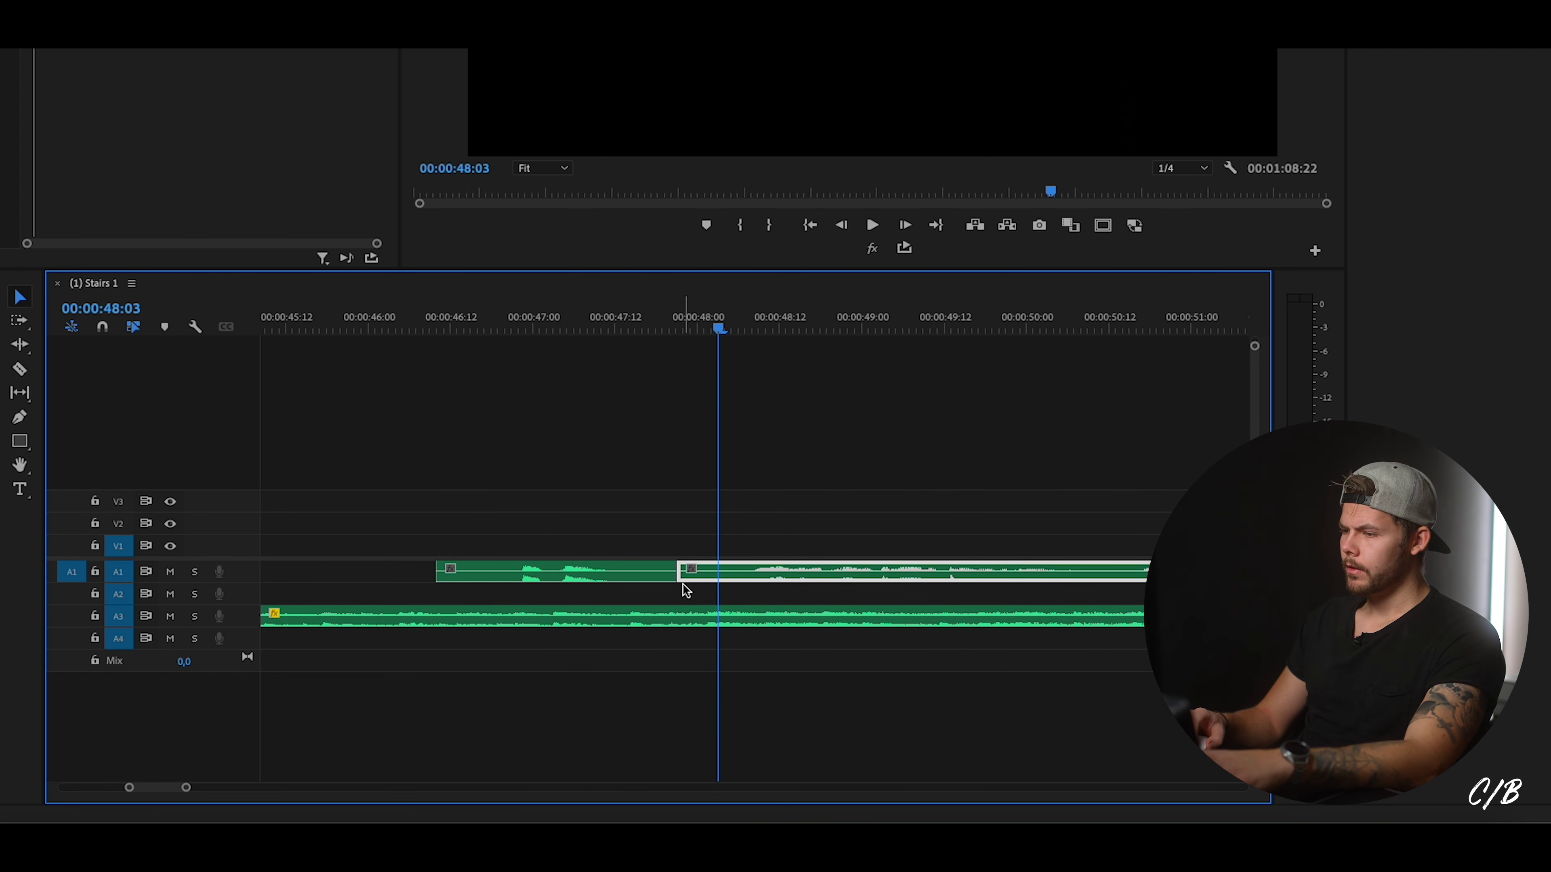
pyautogui.moveTo(684, 575); pyautogui.dragTo(715, 574)
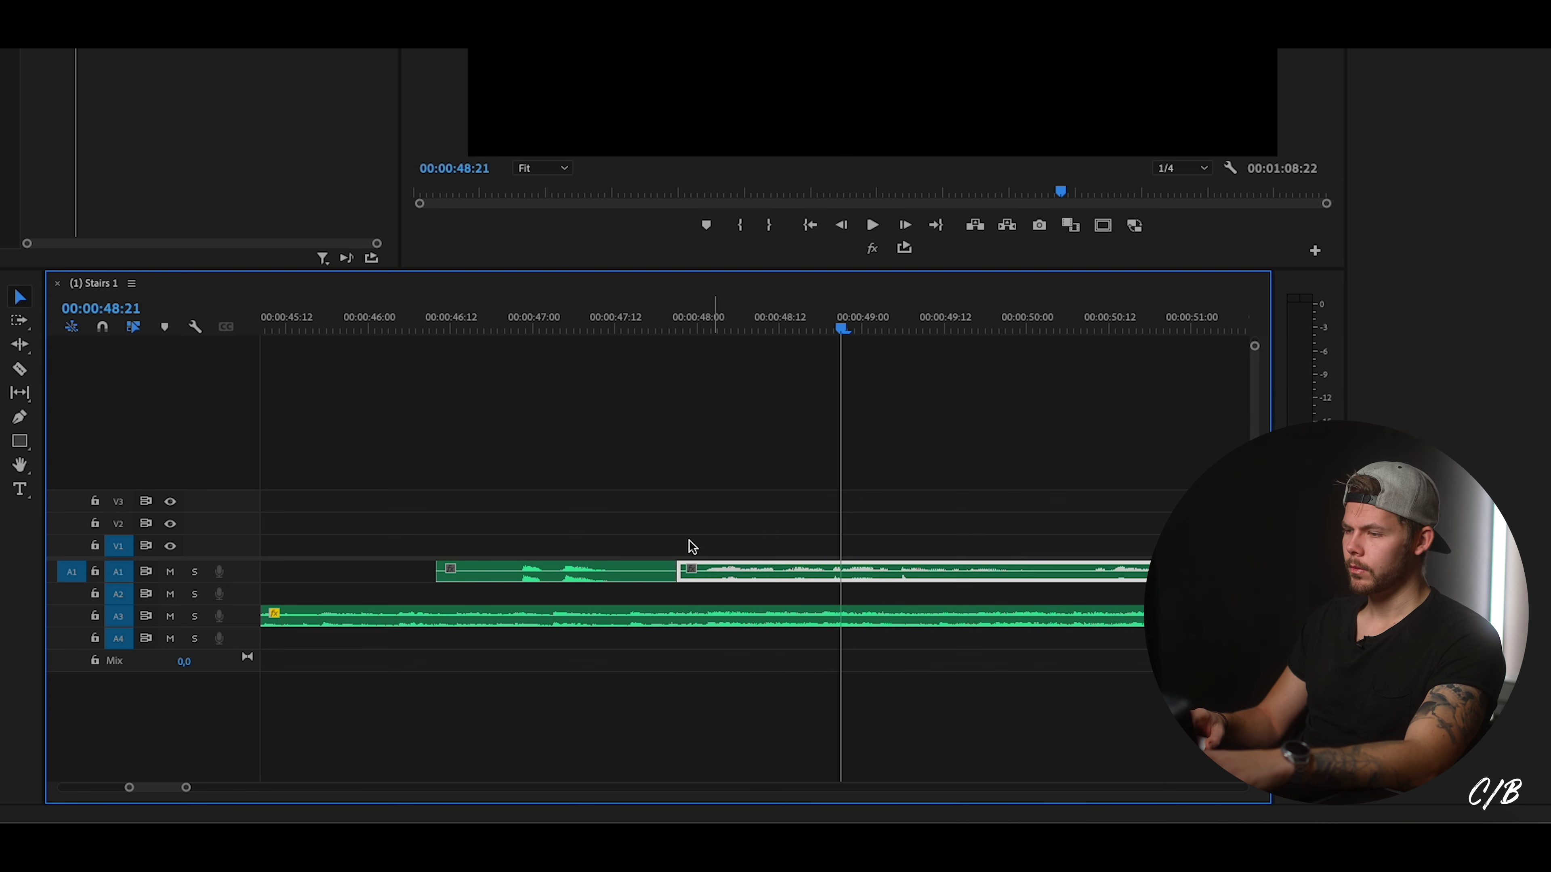
# Play back the joint between the two voice-over clips and shift the second one later to start at about 00:00:48:01.
pyautogui.click(617, 571)
pyautogui.press('space')
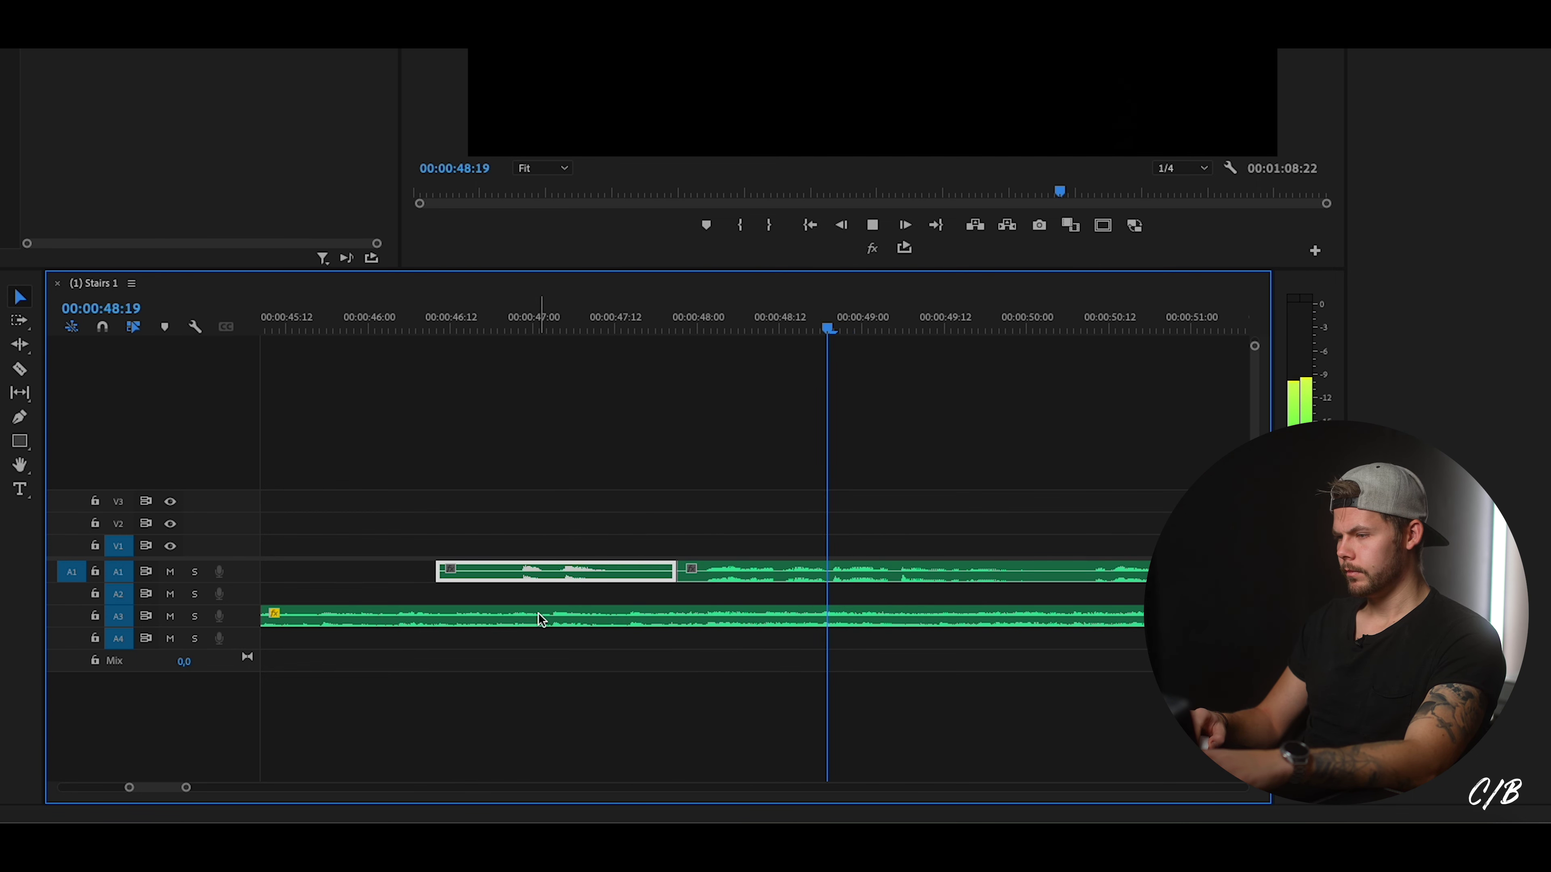
pyautogui.click(648, 572)
pyautogui.press('space')
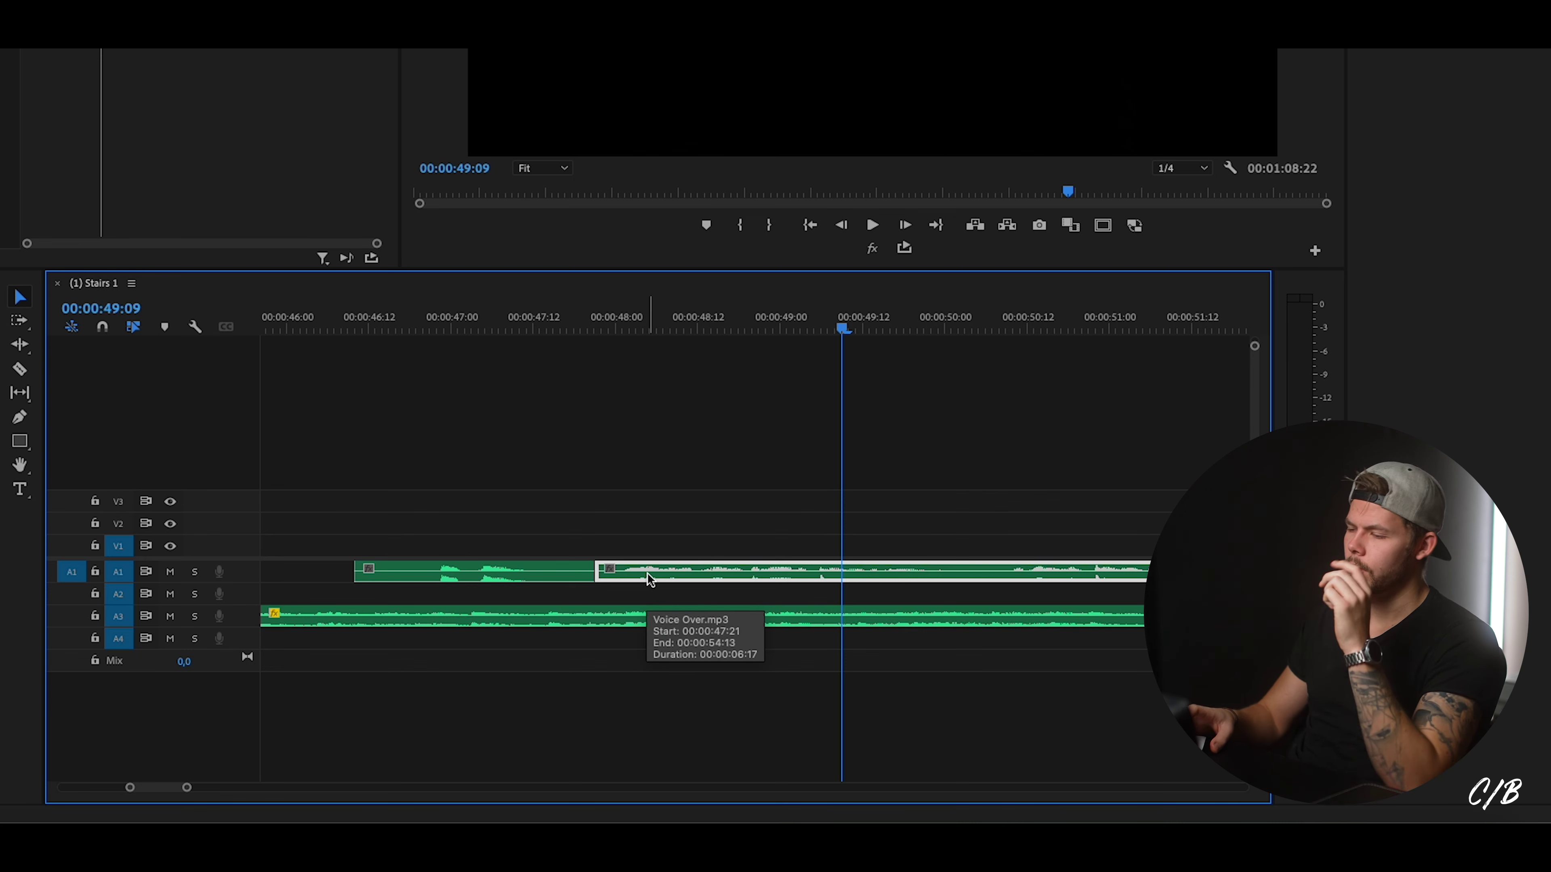
pyautogui.hscroll(1, 647, 572)
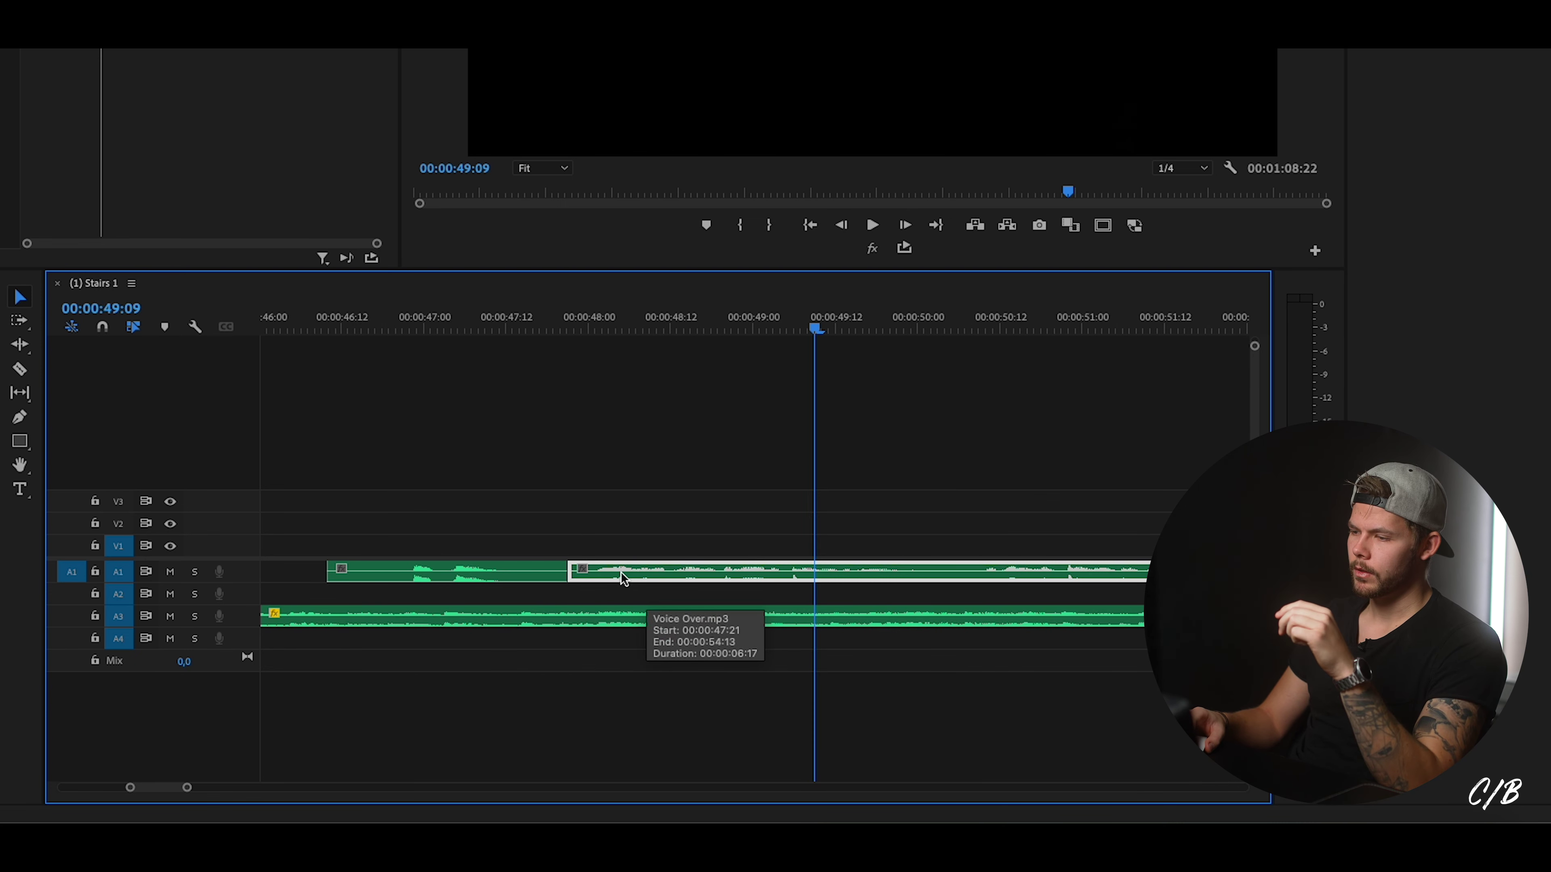
pyautogui.hscroll(7, 620, 572)
pyautogui.moveTo(482, 574); pyautogui.dragTo(511, 574)
pyautogui.hscroll(-6, 466, 349)
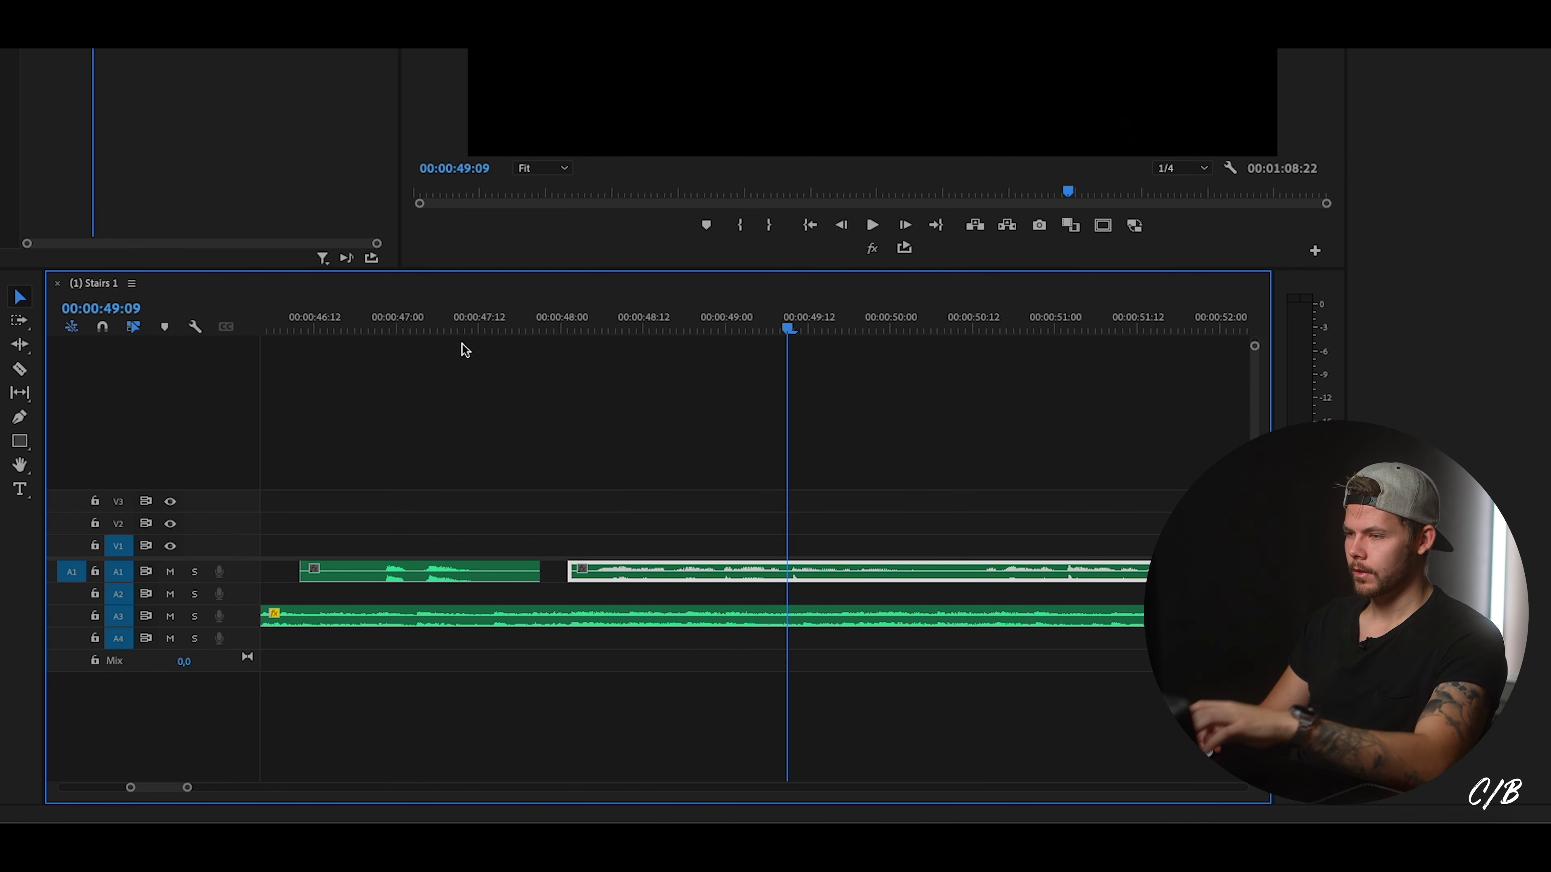
# Move that voice-over clip a little later until its end meets the next clip, and play back the section around it.
pyautogui.click(424, 331)
pyautogui.press('space')
pyautogui.moveTo(187, 788); pyautogui.dragTo(231, 787)
pyautogui.click(763, 573)
pyautogui.press('space')
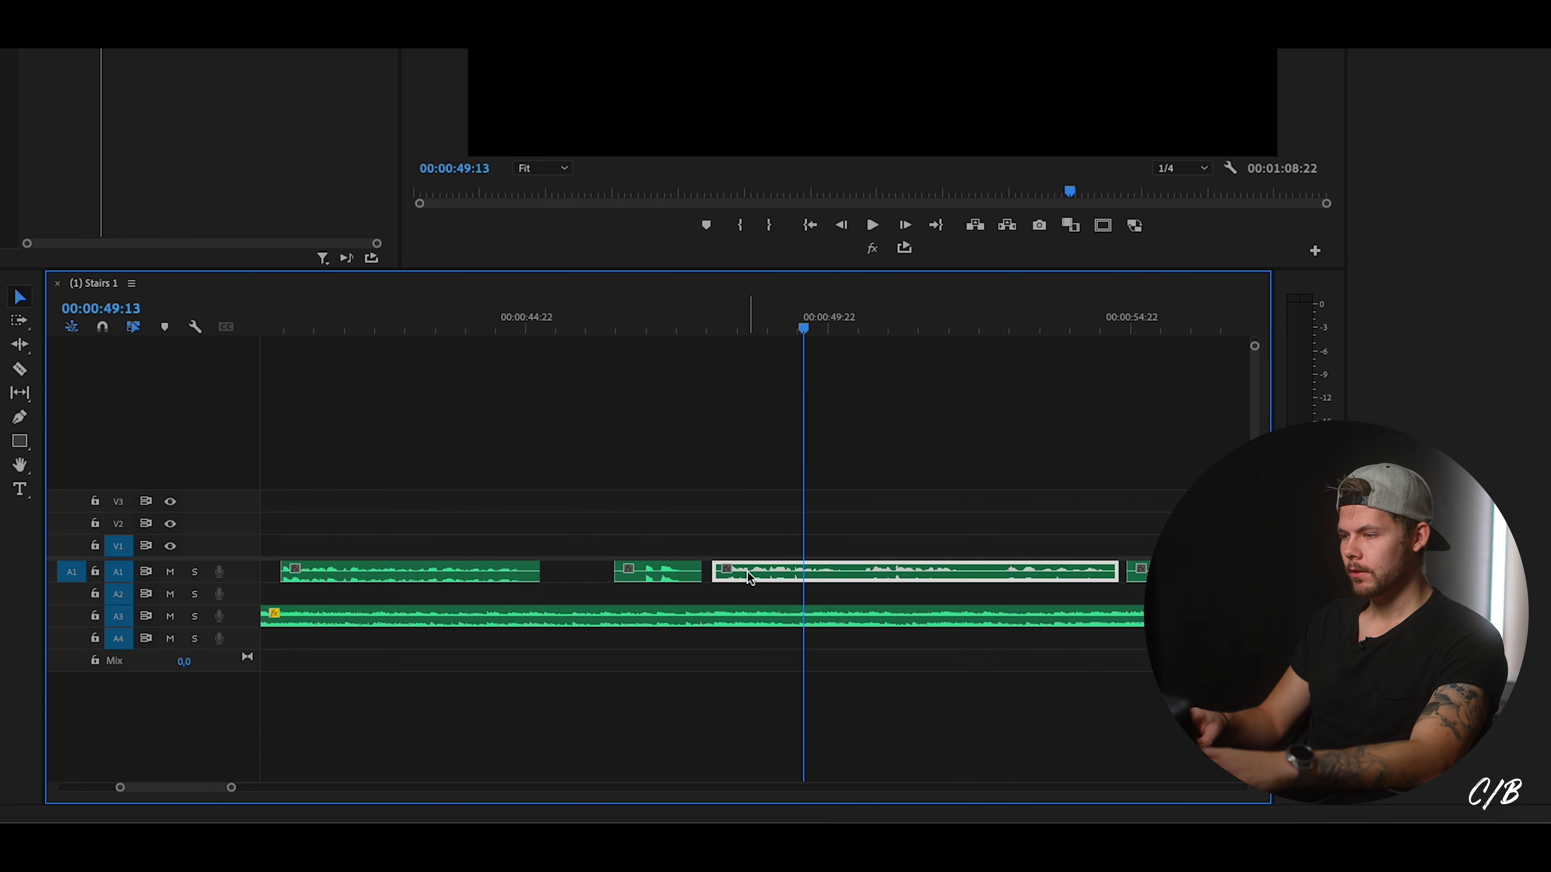
pyautogui.moveTo(751, 578); pyautogui.dragTo(755, 577)
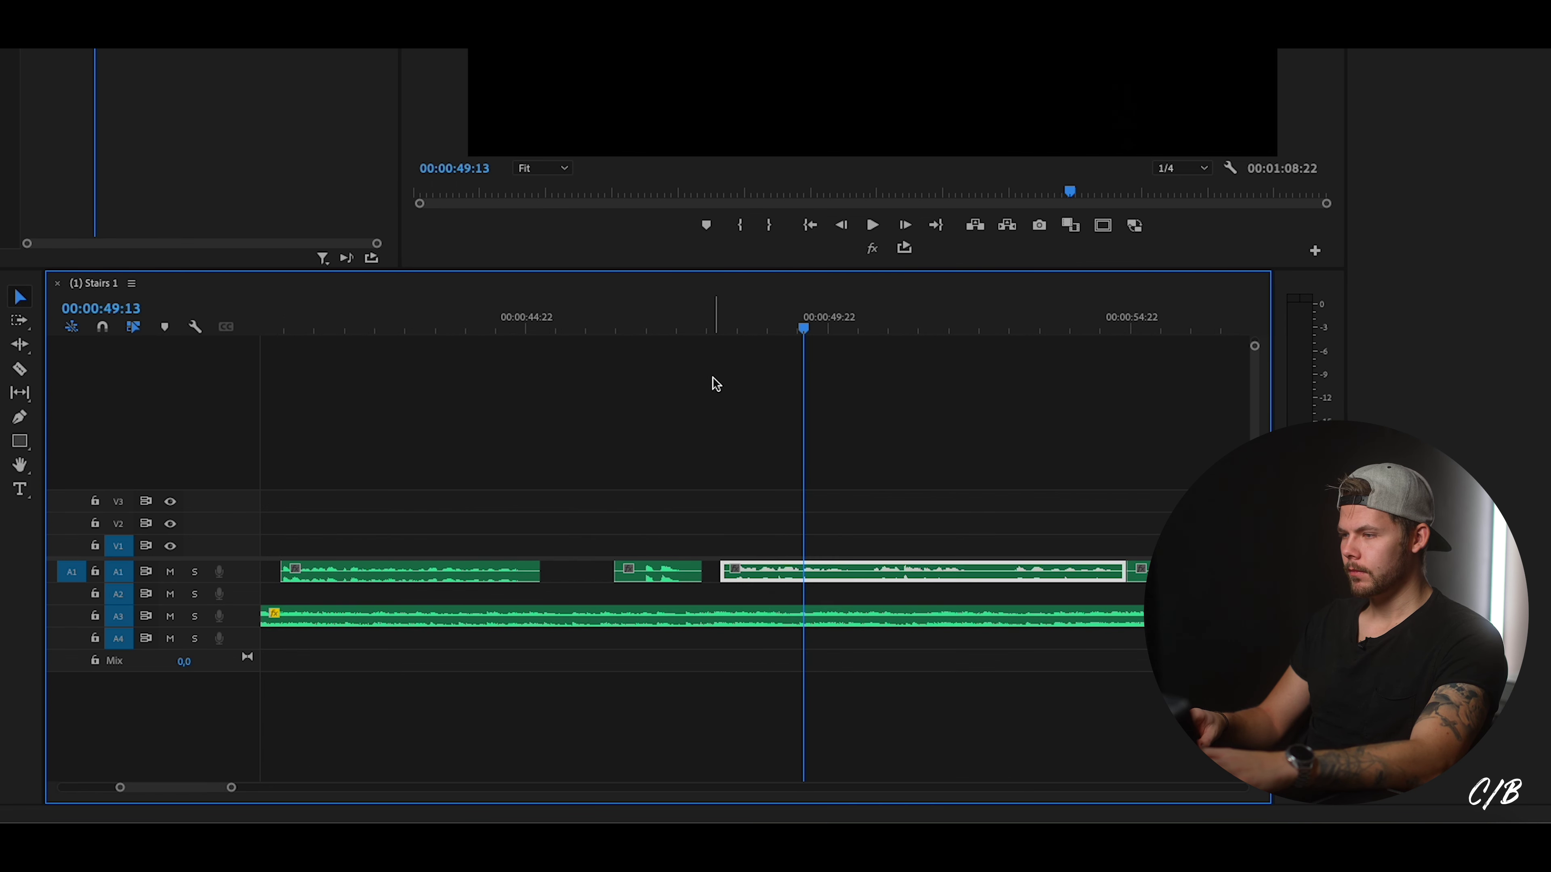
pyautogui.click(710, 330)
pyautogui.press('space')
pyautogui.scroll(-4, 715, 629)
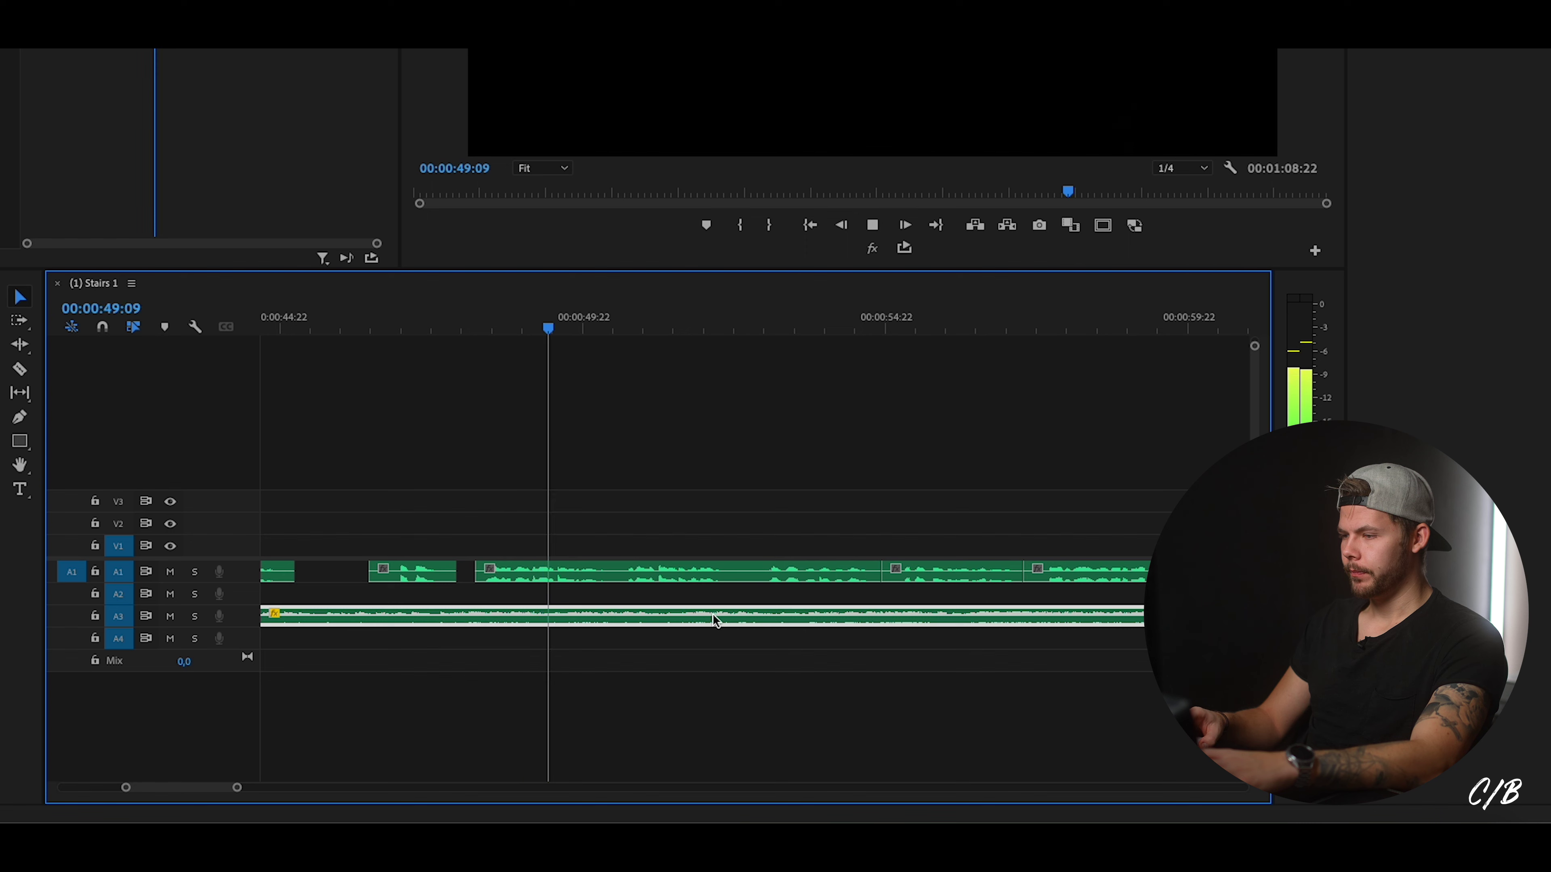
pyautogui.scroll(-3, 662, 598)
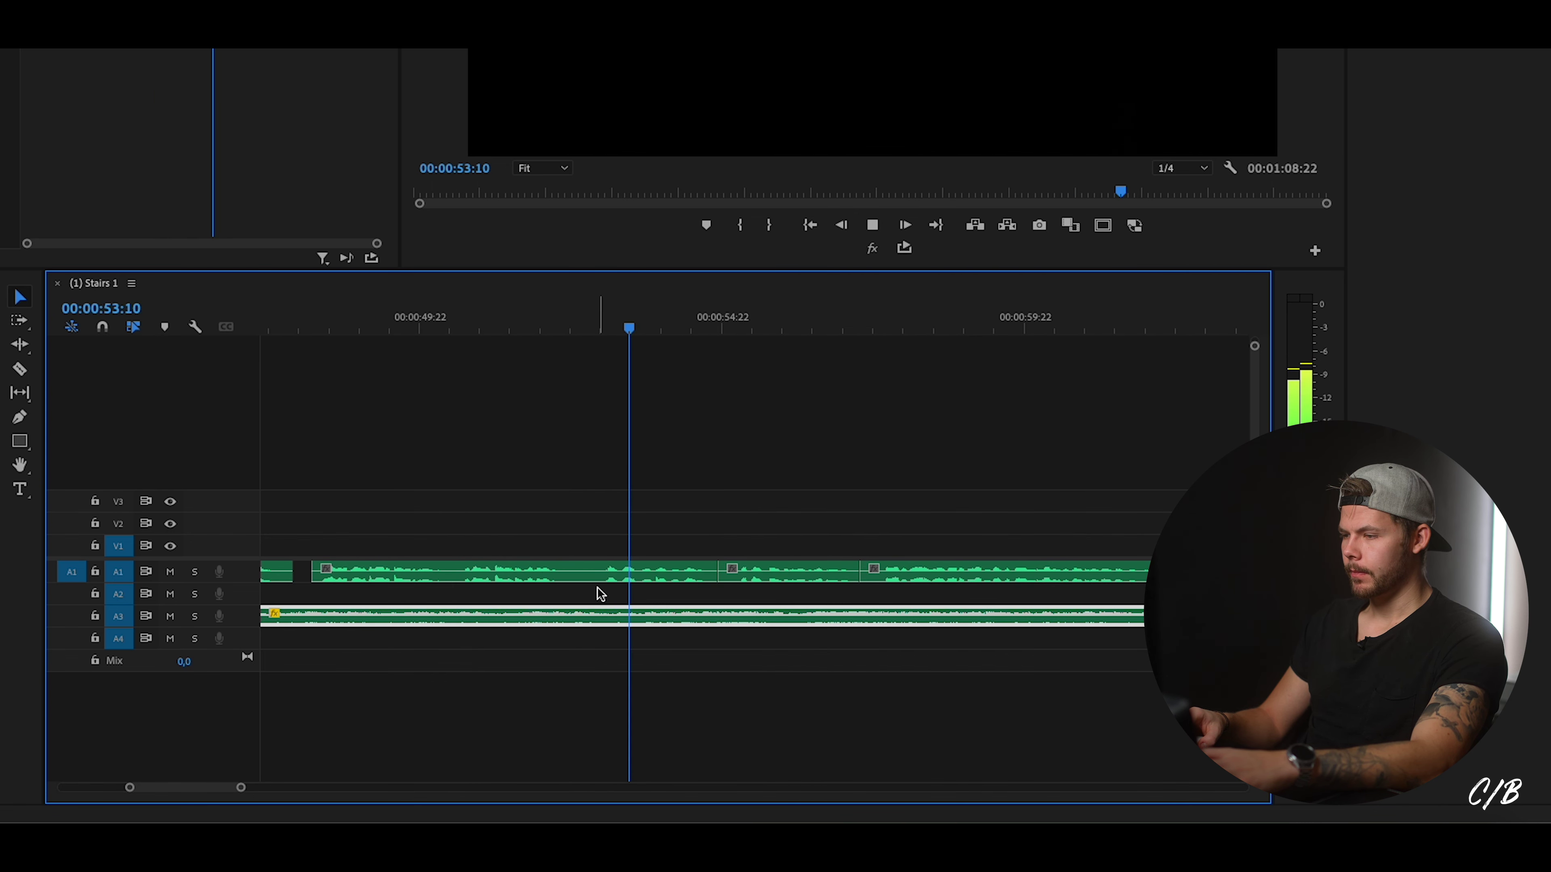
# Play back the voice-over into the A1 clip that starts at 00:00:54:21, stopping at about 00:00:56:12.
pyautogui.scroll(-5, 599, 591)
pyautogui.press('space')
pyautogui.click(546, 577)
pyautogui.press('space')
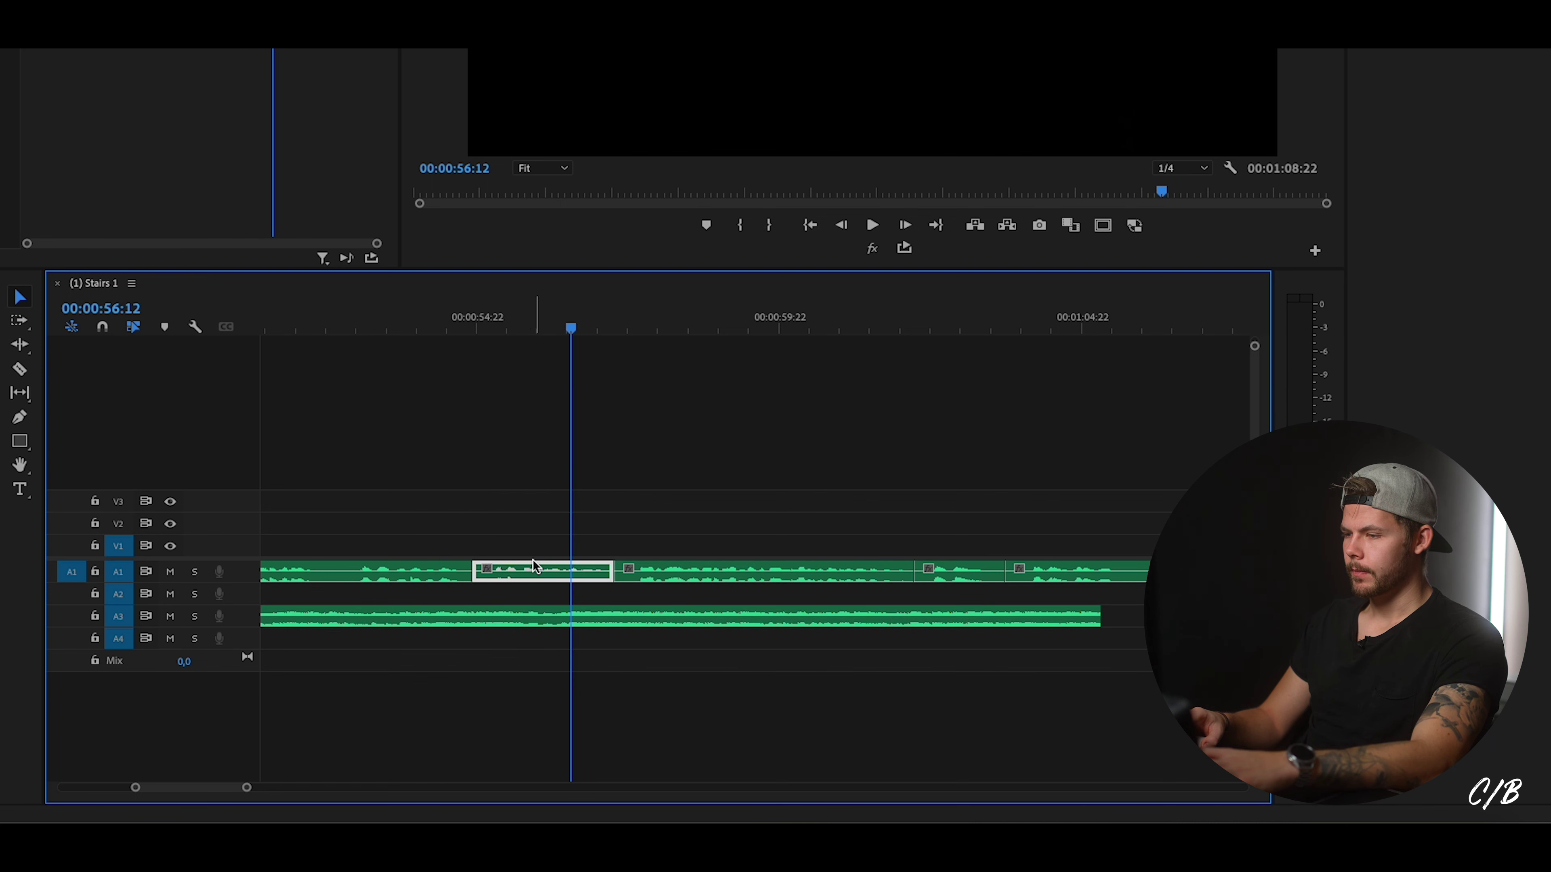
pyautogui.scroll(-1, 510, 544)
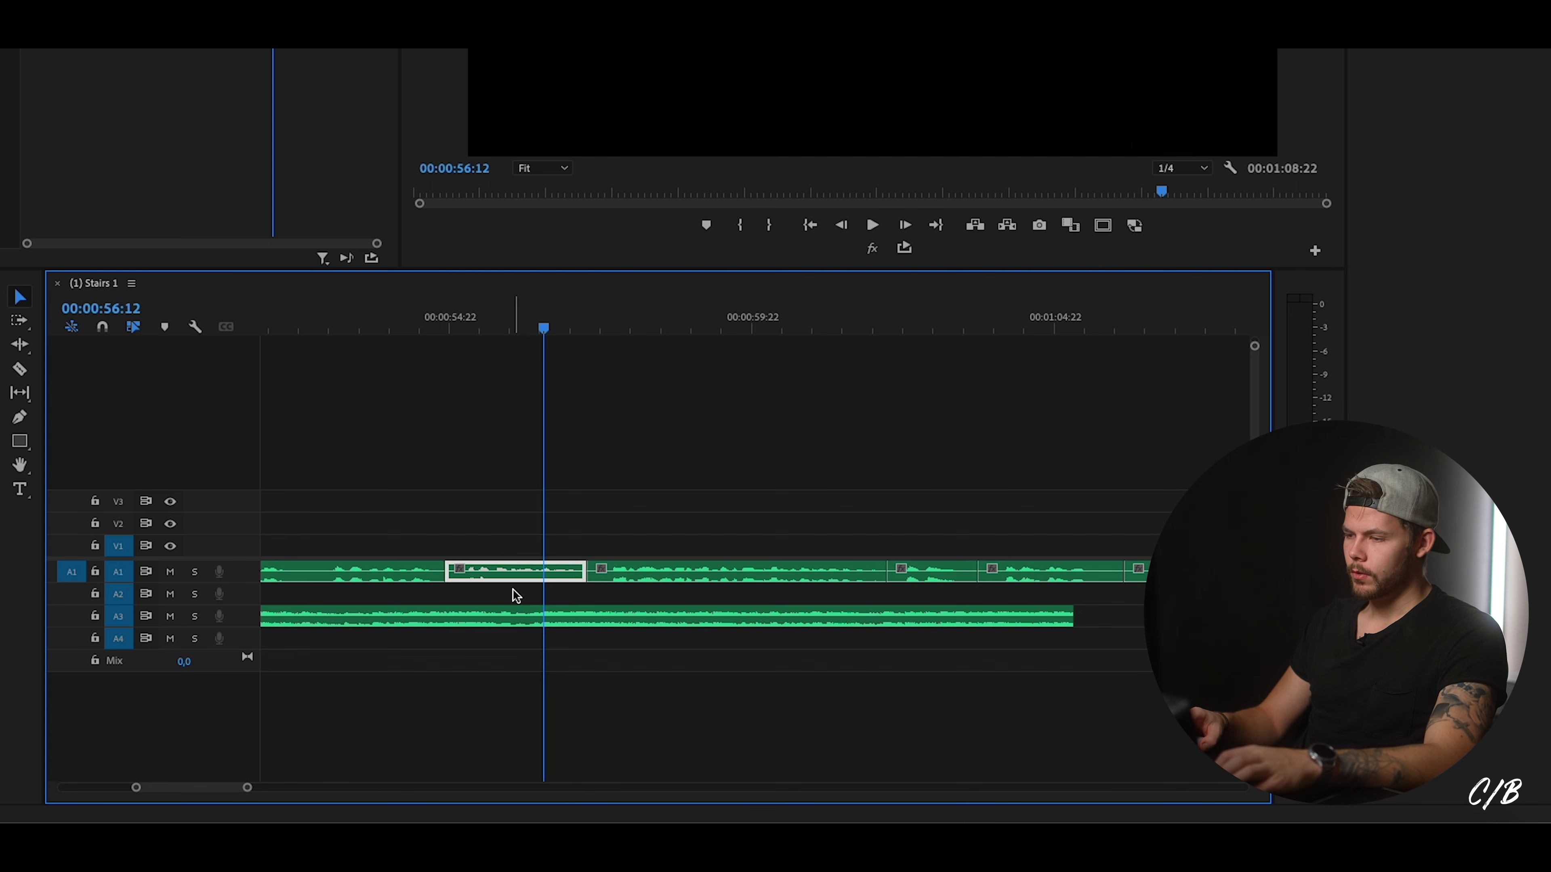
# Try to shift all A1 clips from 00:00:54:21 onward later with the A3 clip excluded, and undo the move.
pyautogui.press('a')
pyautogui.click(515, 549)
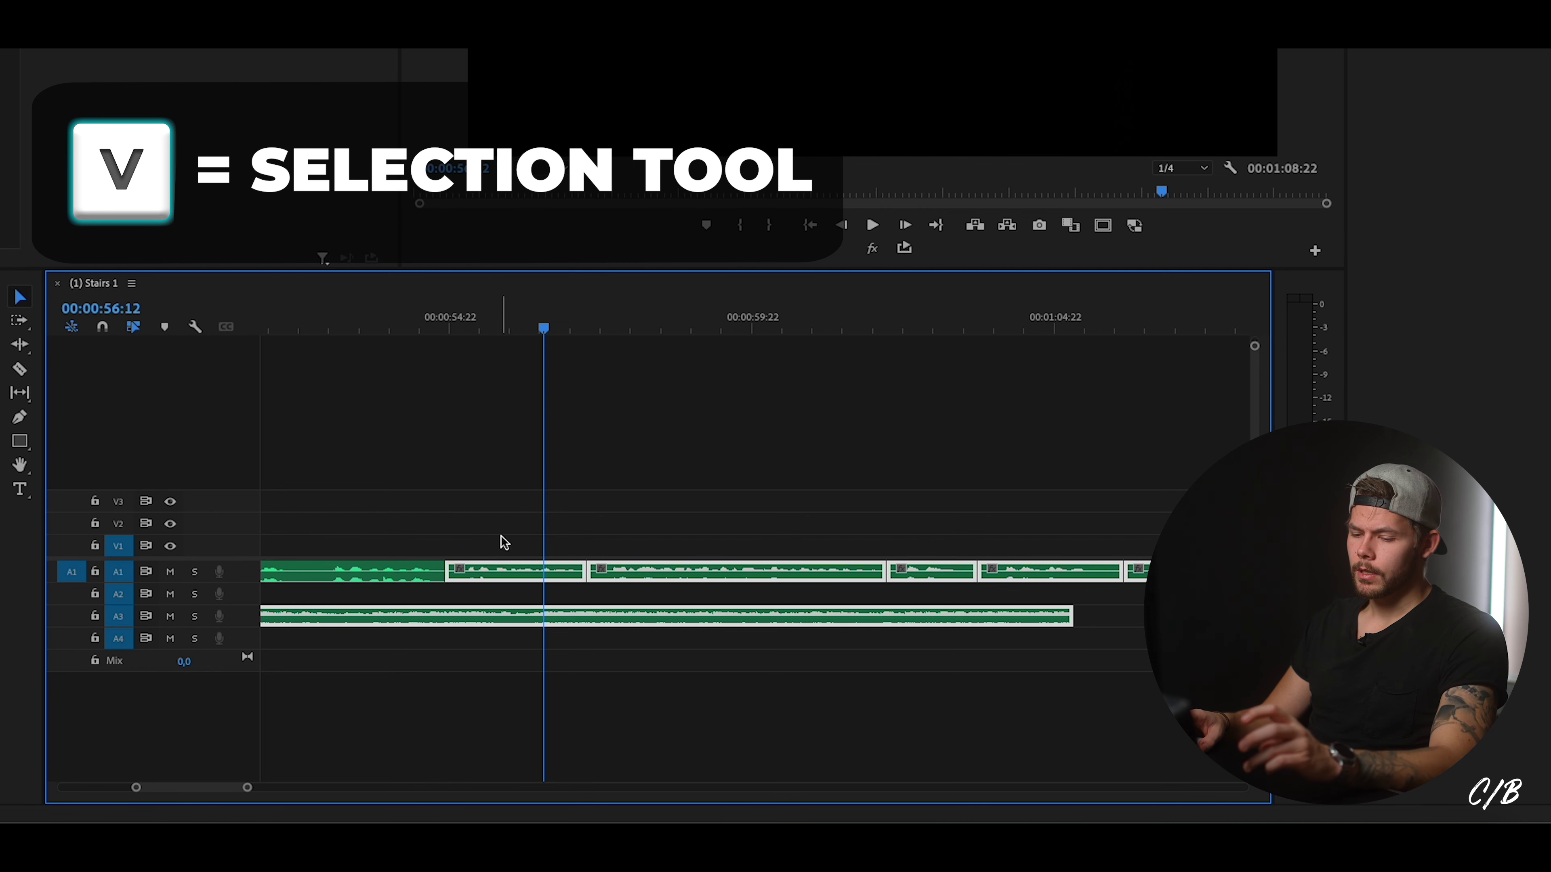
pyautogui.keyDown('shift'); pyautogui.click(502, 615); pyautogui.keyUp('shift')
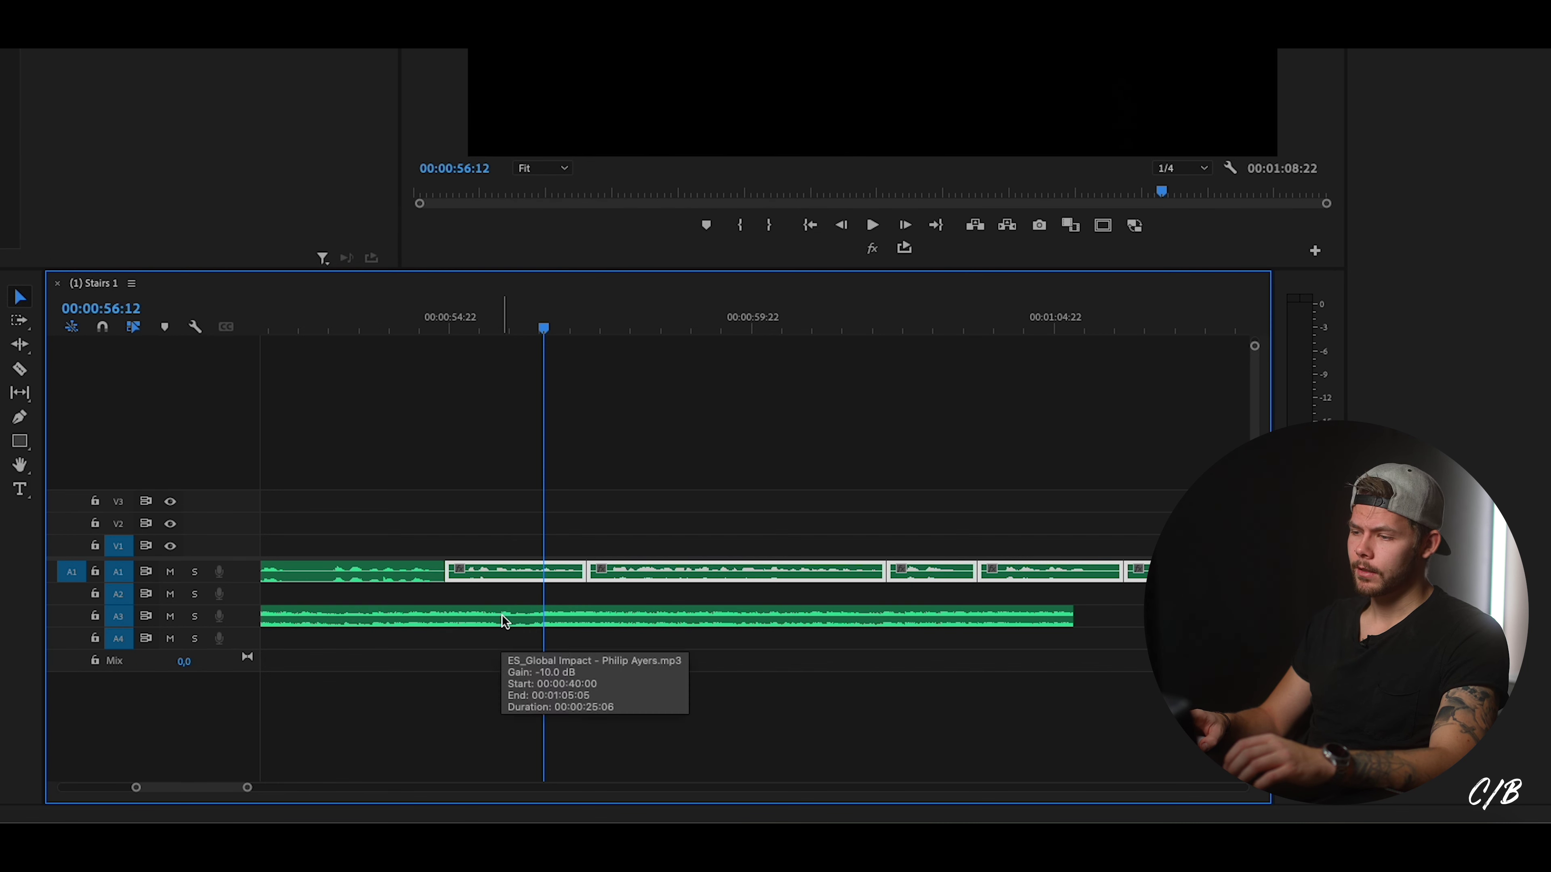
pyautogui.moveTo(486, 571); pyautogui.dragTo(824, 571)
pyautogui.hotkey('ctrl', 'z')
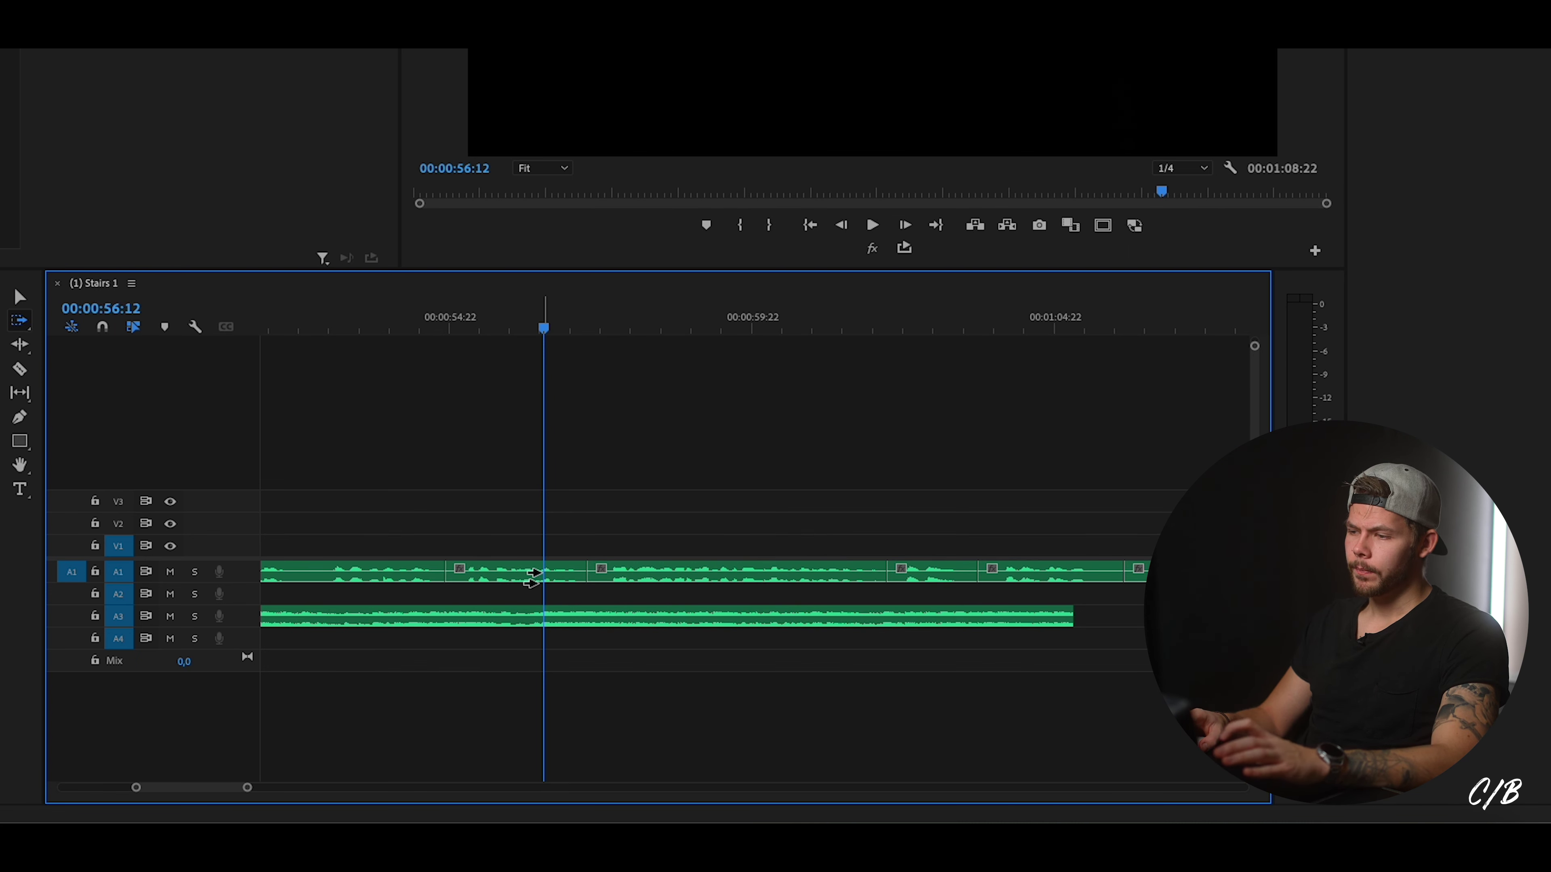
# Shift all voice-over clips from 00:00:54:21 onward about six seconds later on A1, leaving the A3 clip in place.
pyautogui.click(516, 574)
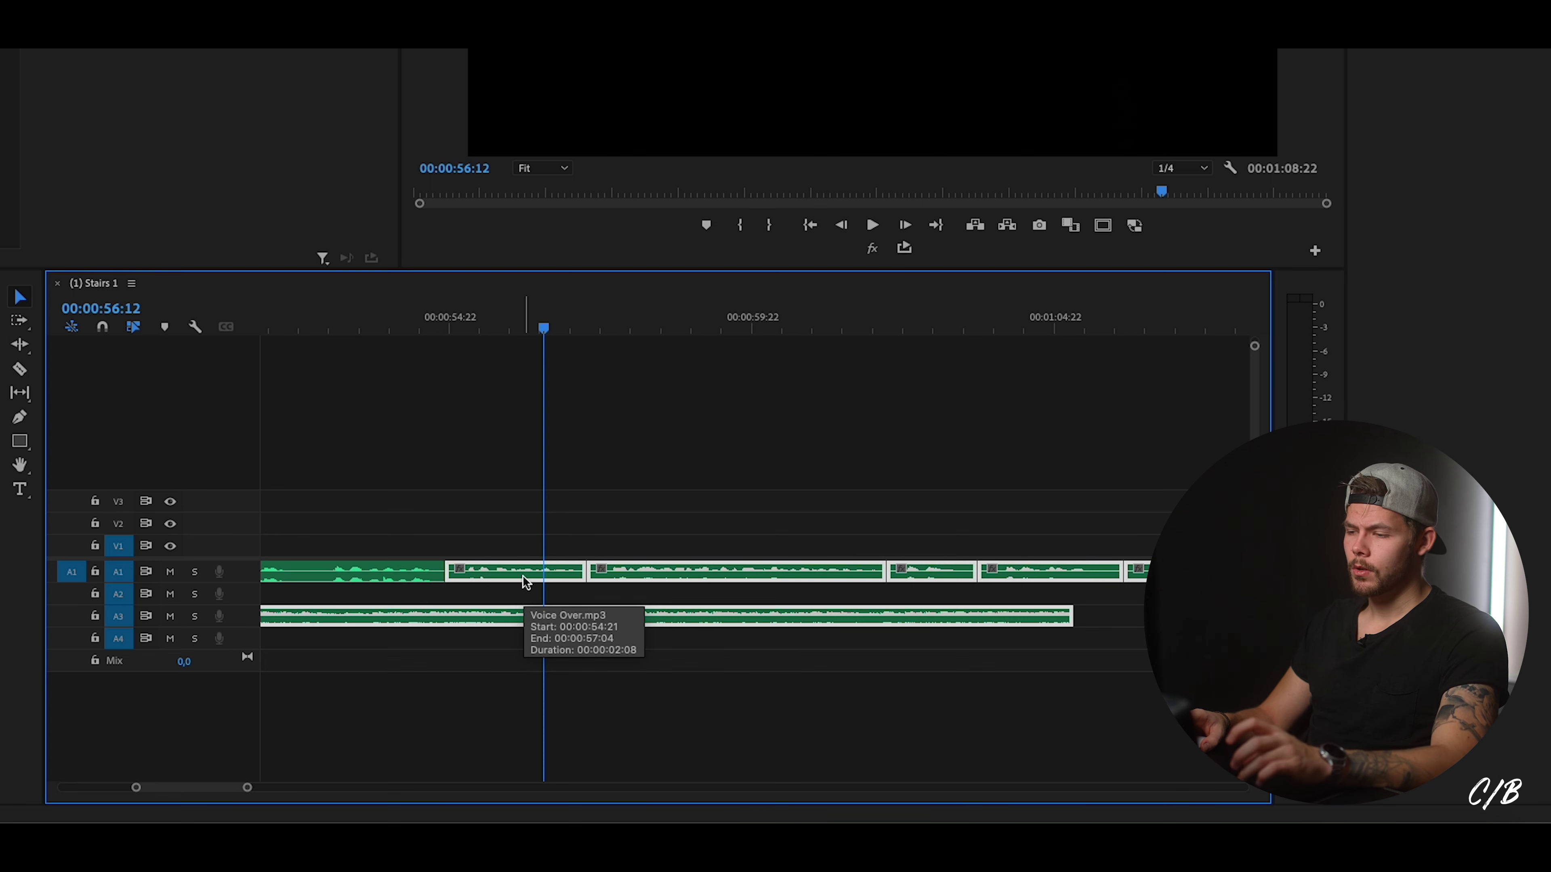
pyautogui.keyDown('shift'); pyautogui.click(499, 615); pyautogui.keyUp('shift')
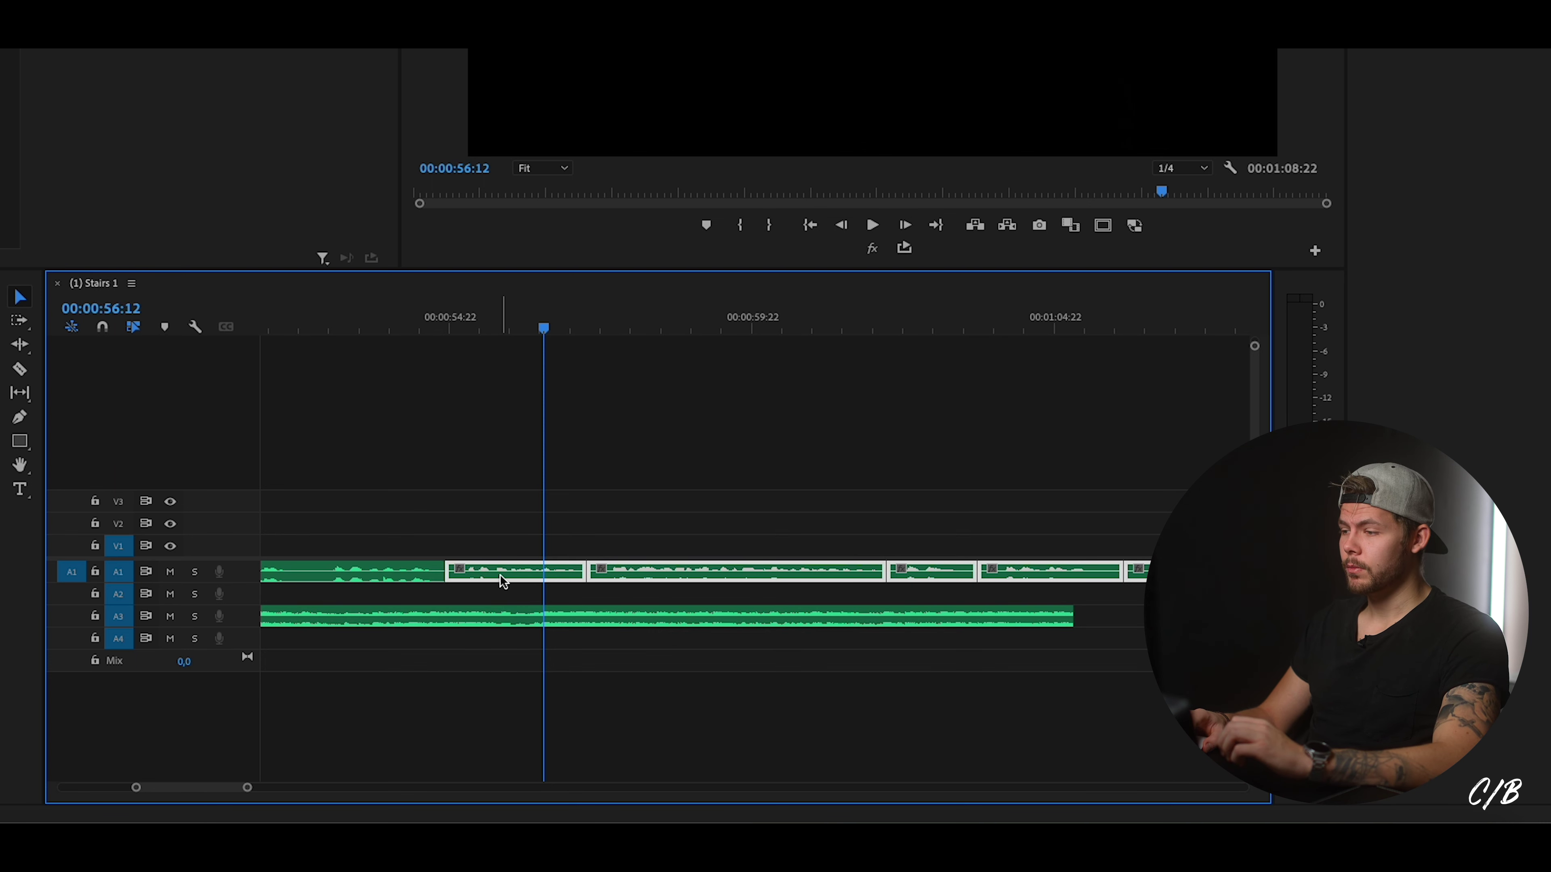
pyautogui.click(530, 577)
pyautogui.moveTo(531, 577); pyautogui.dragTo(871, 571)
# Play from 00:00:53:20 through the end of the voice-over line and into the gap after it, up to about 00:00:56:09.
pyautogui.click(381, 328)
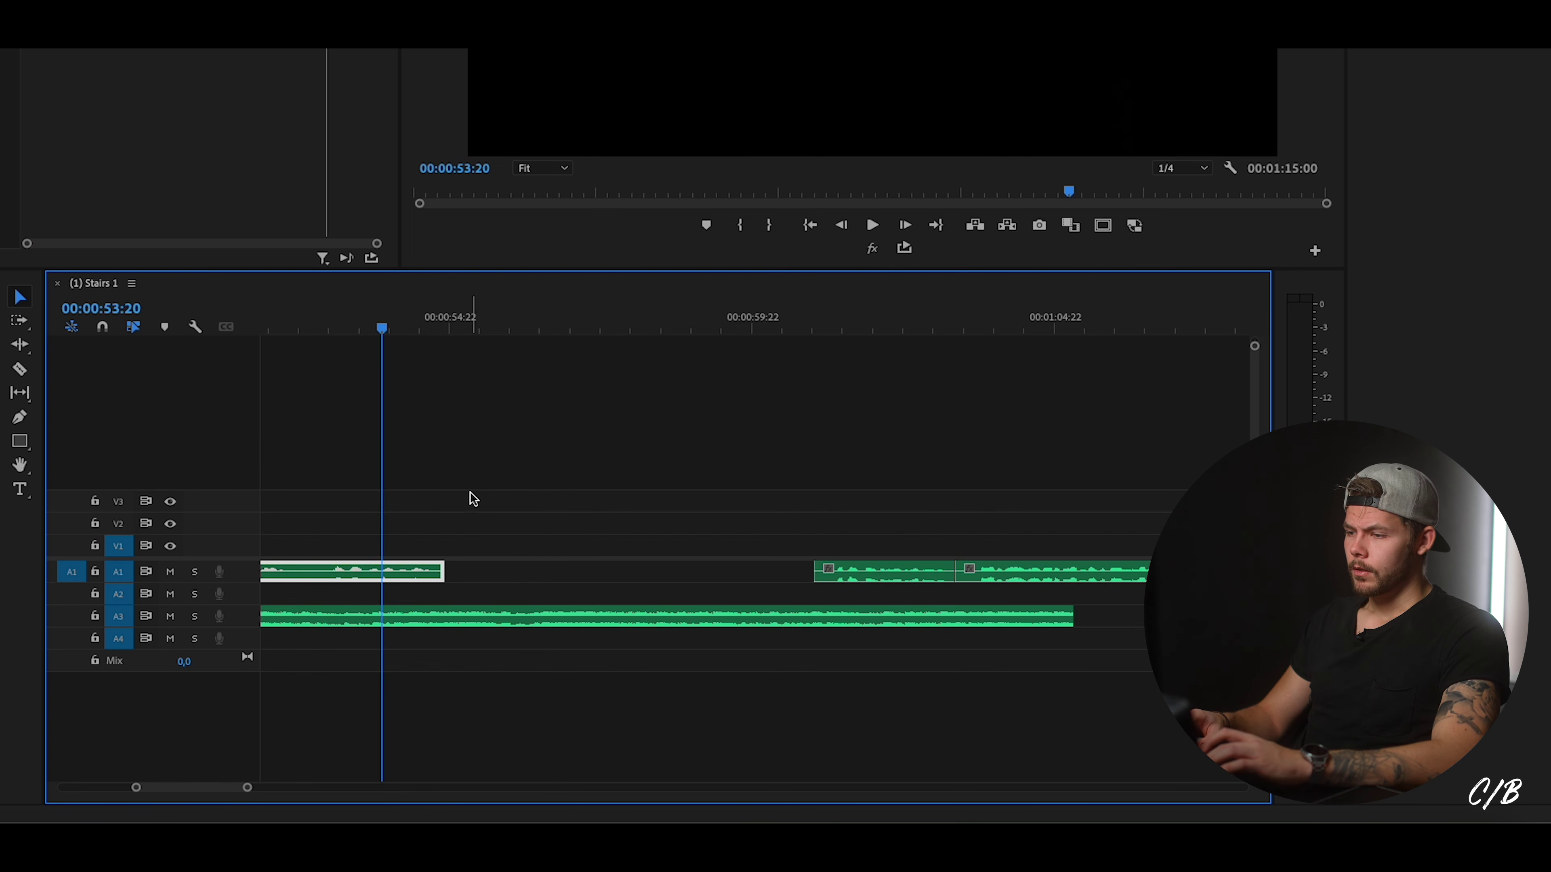
pyautogui.click(471, 512)
pyautogui.press('space')
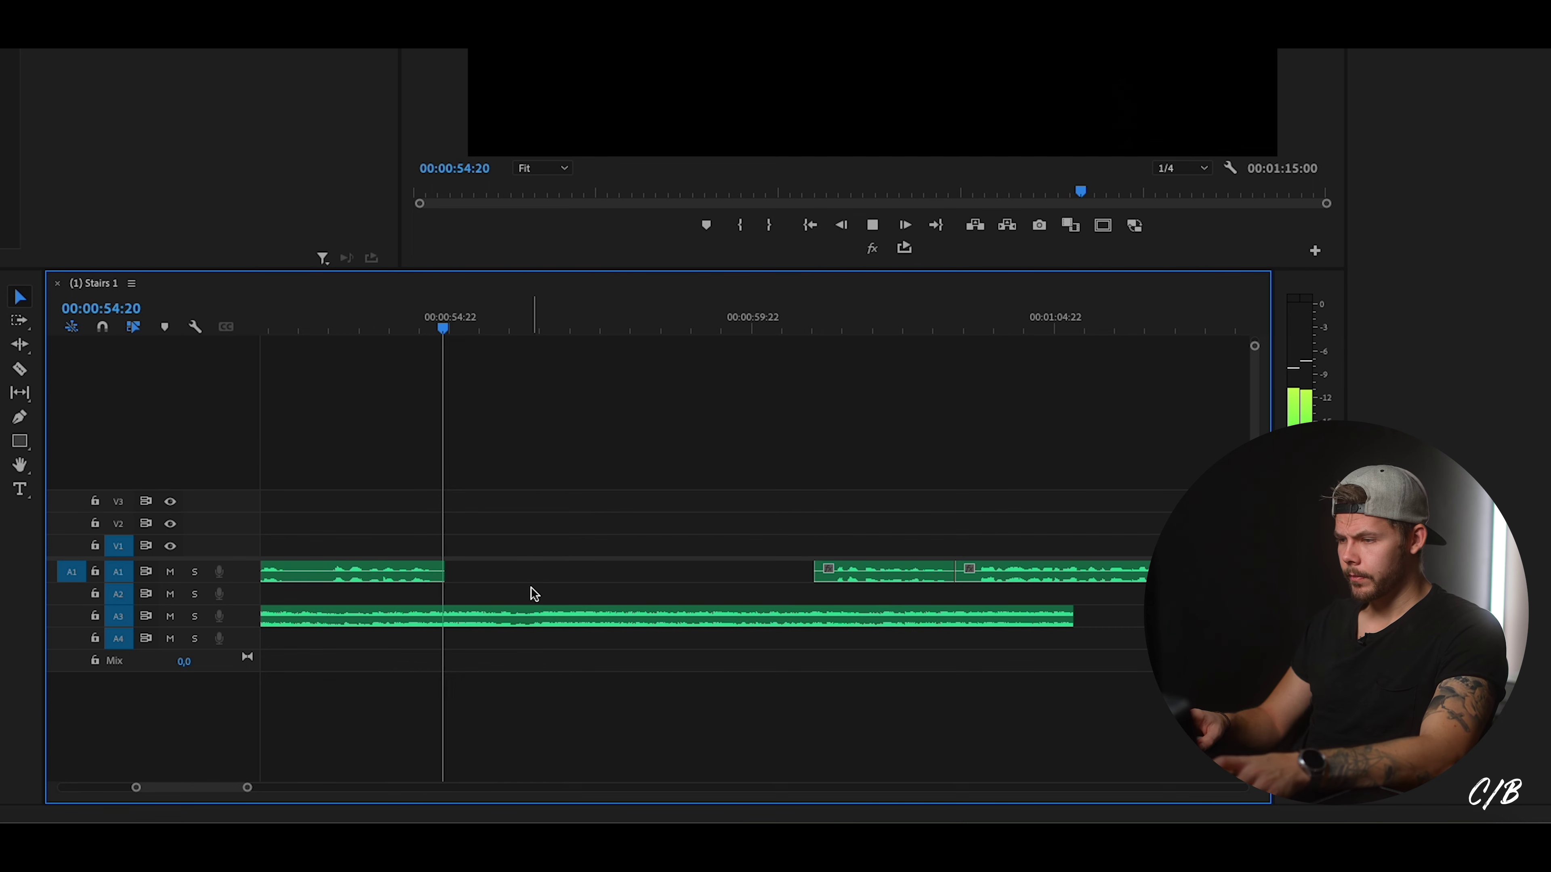
pyautogui.click(505, 615)
pyautogui.scroll(5, 512, 575)
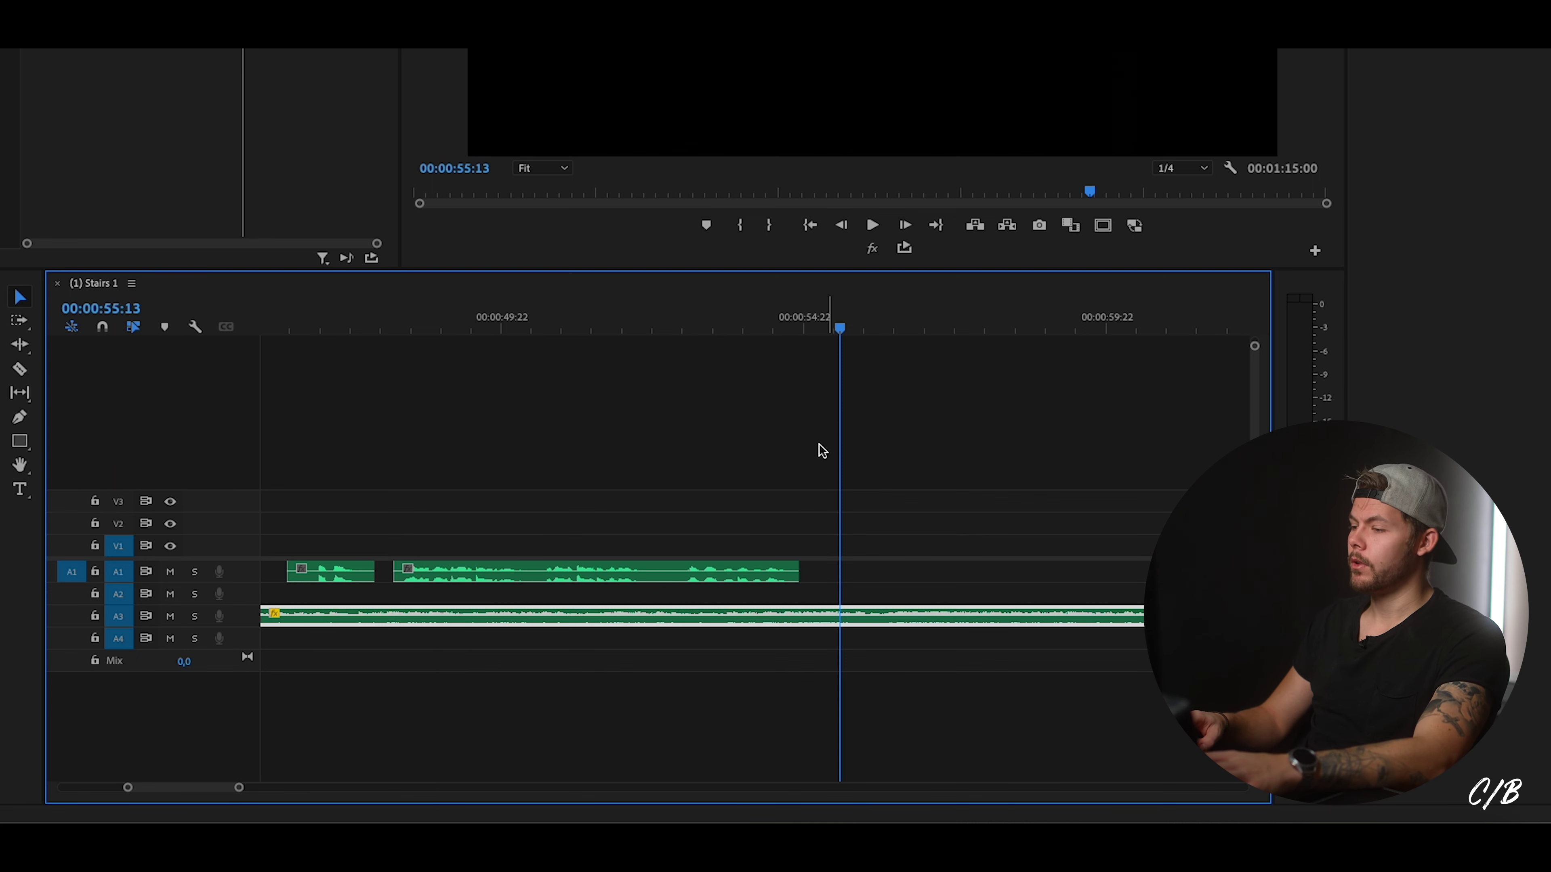
pyautogui.scroll(-3, 821, 450)
pyautogui.press('space')
pyautogui.click(640, 328)
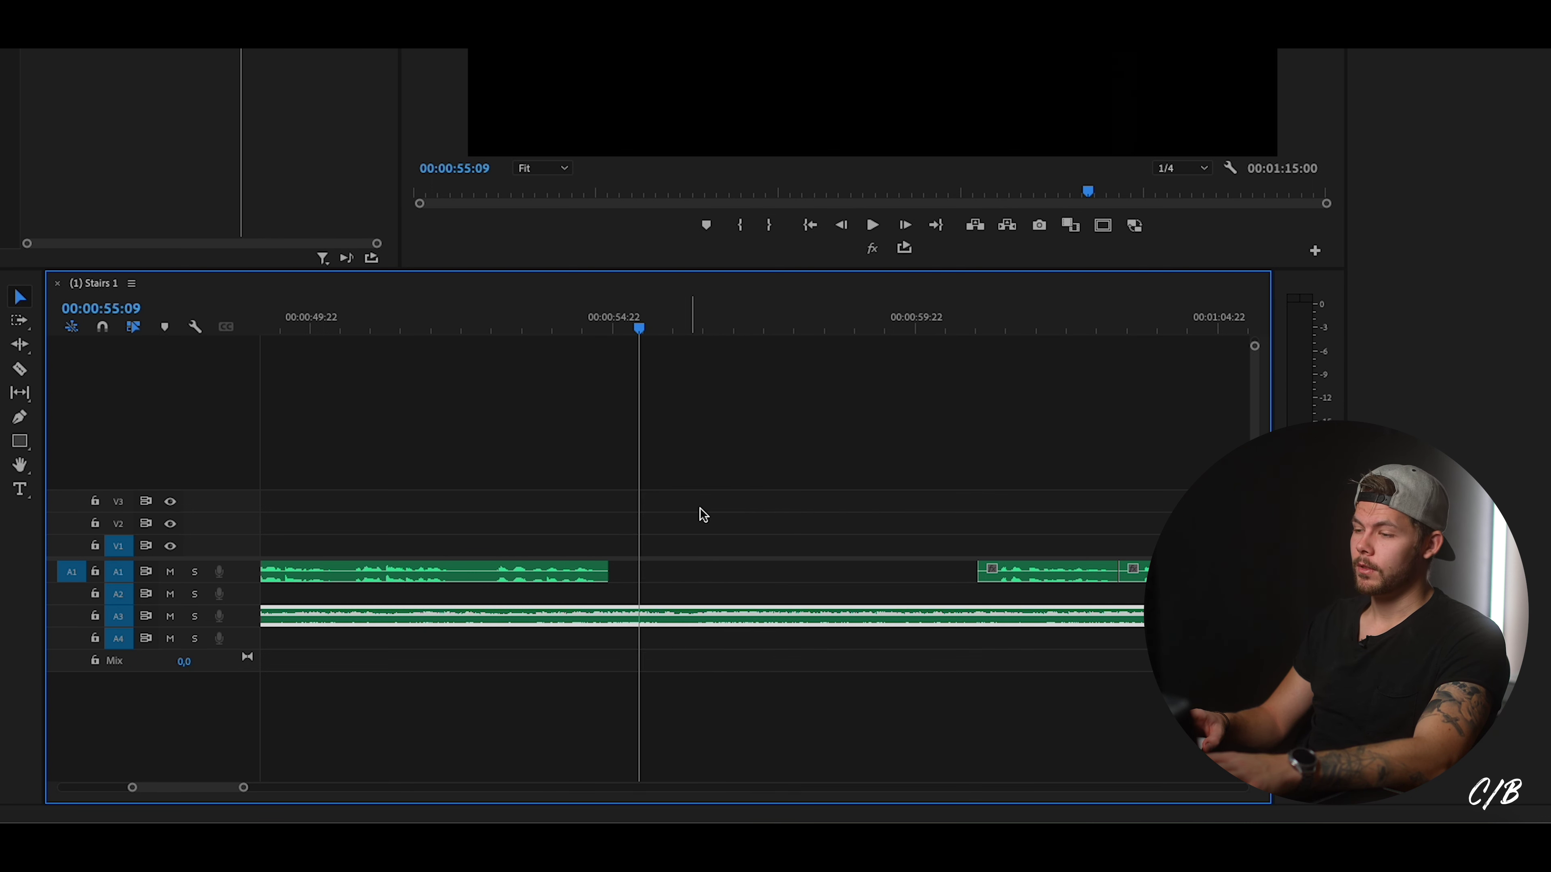
pyautogui.press('space')
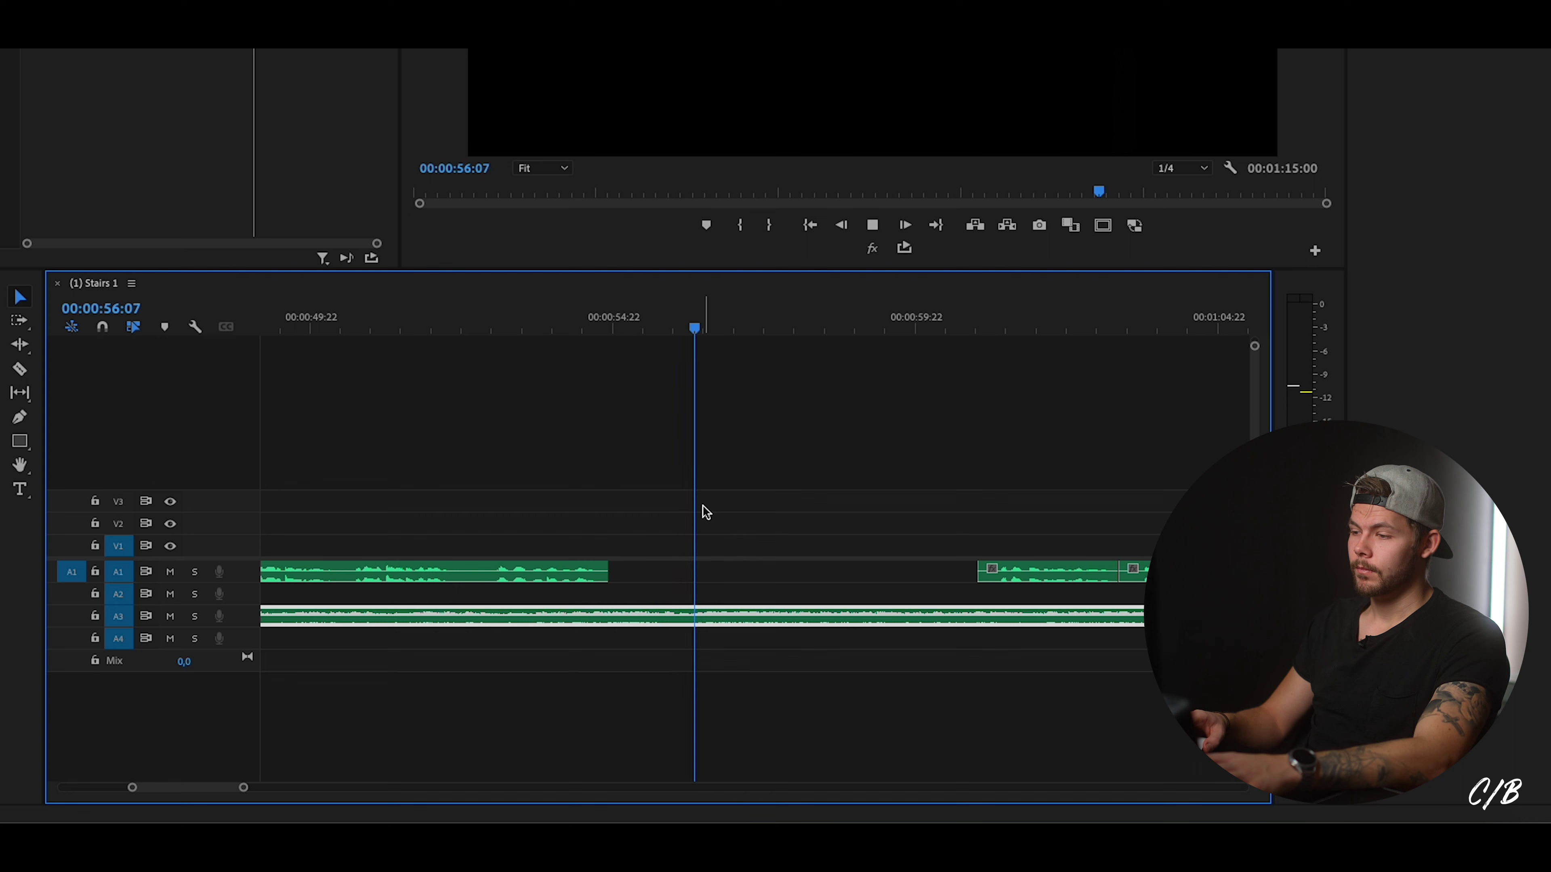
pyautogui.press('space')
pyautogui.scroll(1, 610, 549)
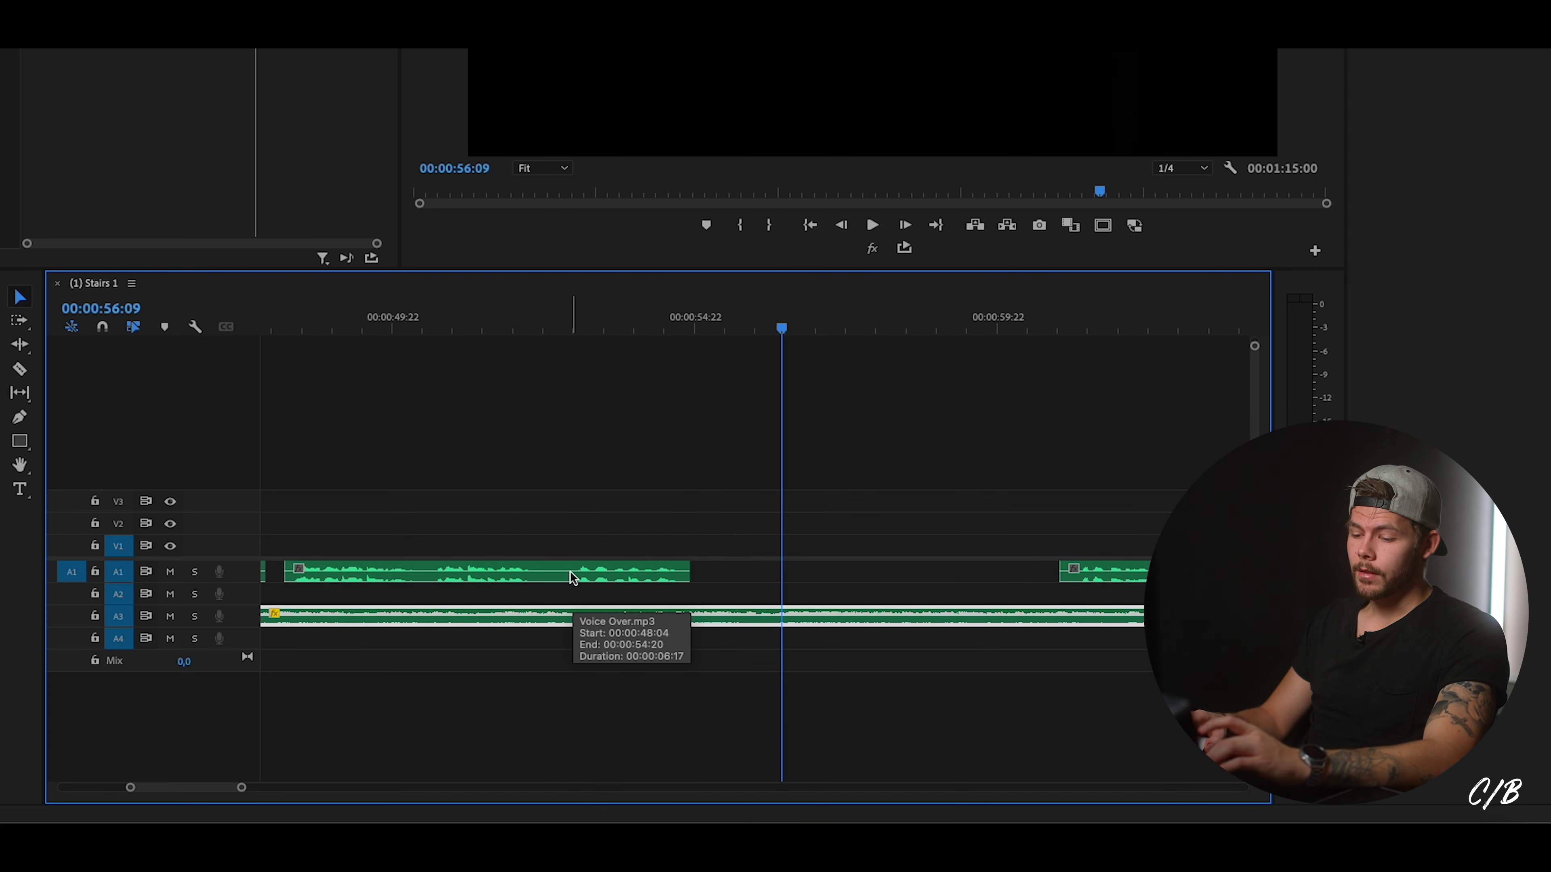
# Cut the voice-over clip before the gap at 00:00:52:22 and move its second part later to start at about 00:00:54:20.
pyautogui.press('c')
pyautogui.click(570, 573)
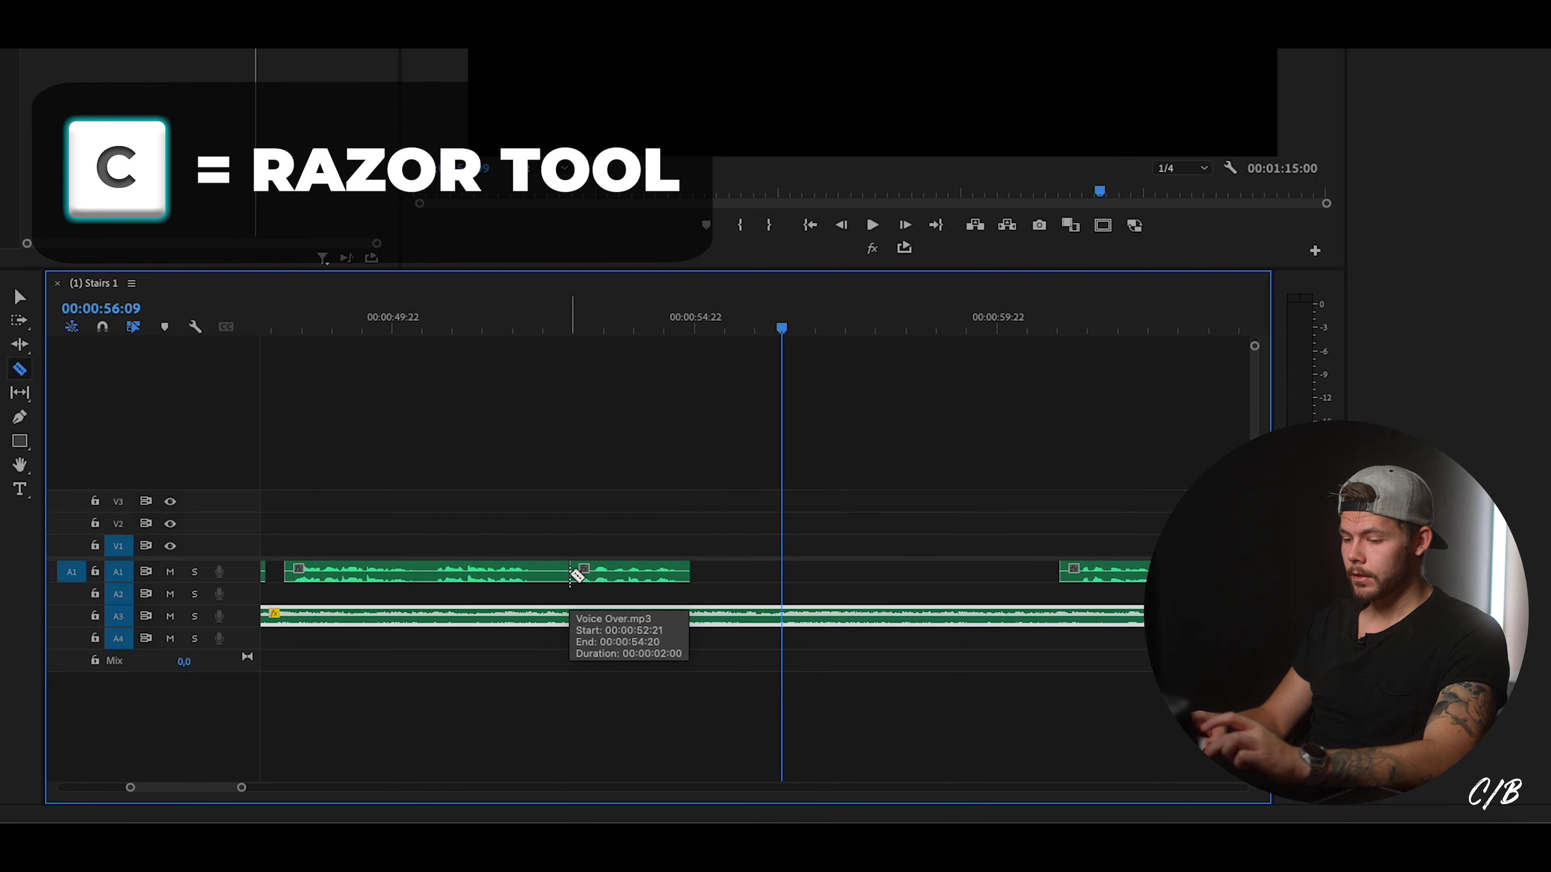
pyautogui.moveTo(623, 577)
pyautogui.mouseDown()
pyautogui.moveTo(717, 576)
pyautogui.moveTo(595, 572)
pyautogui.mouseUp()
pyautogui.click(581, 328)
pyautogui.hotkey('ctrl', 'k')
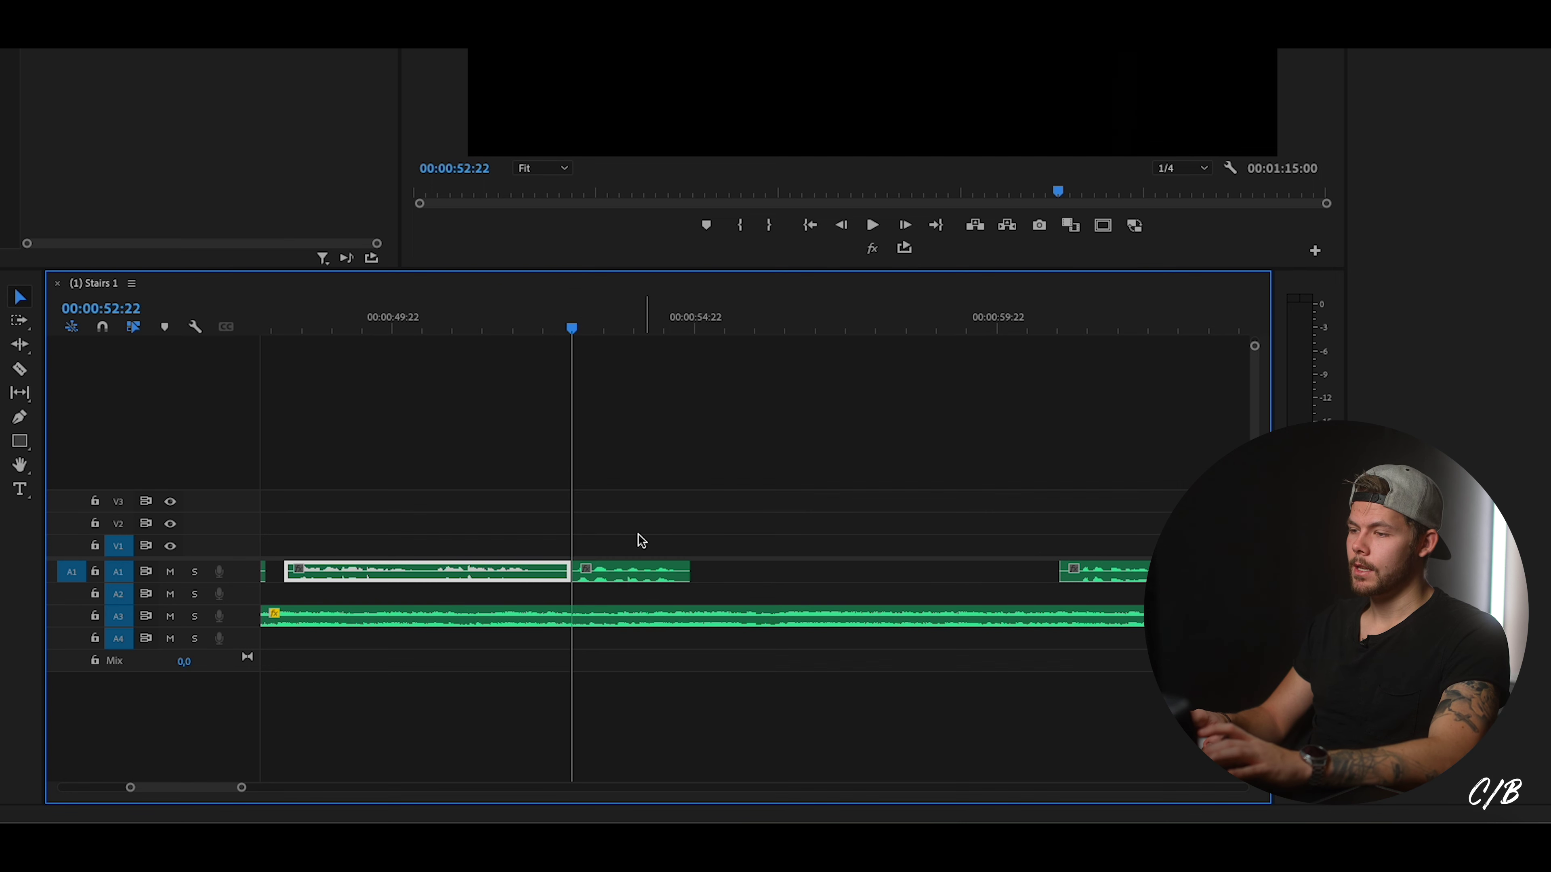
pyautogui.moveTo(626, 578); pyautogui.dragTo(742, 578)
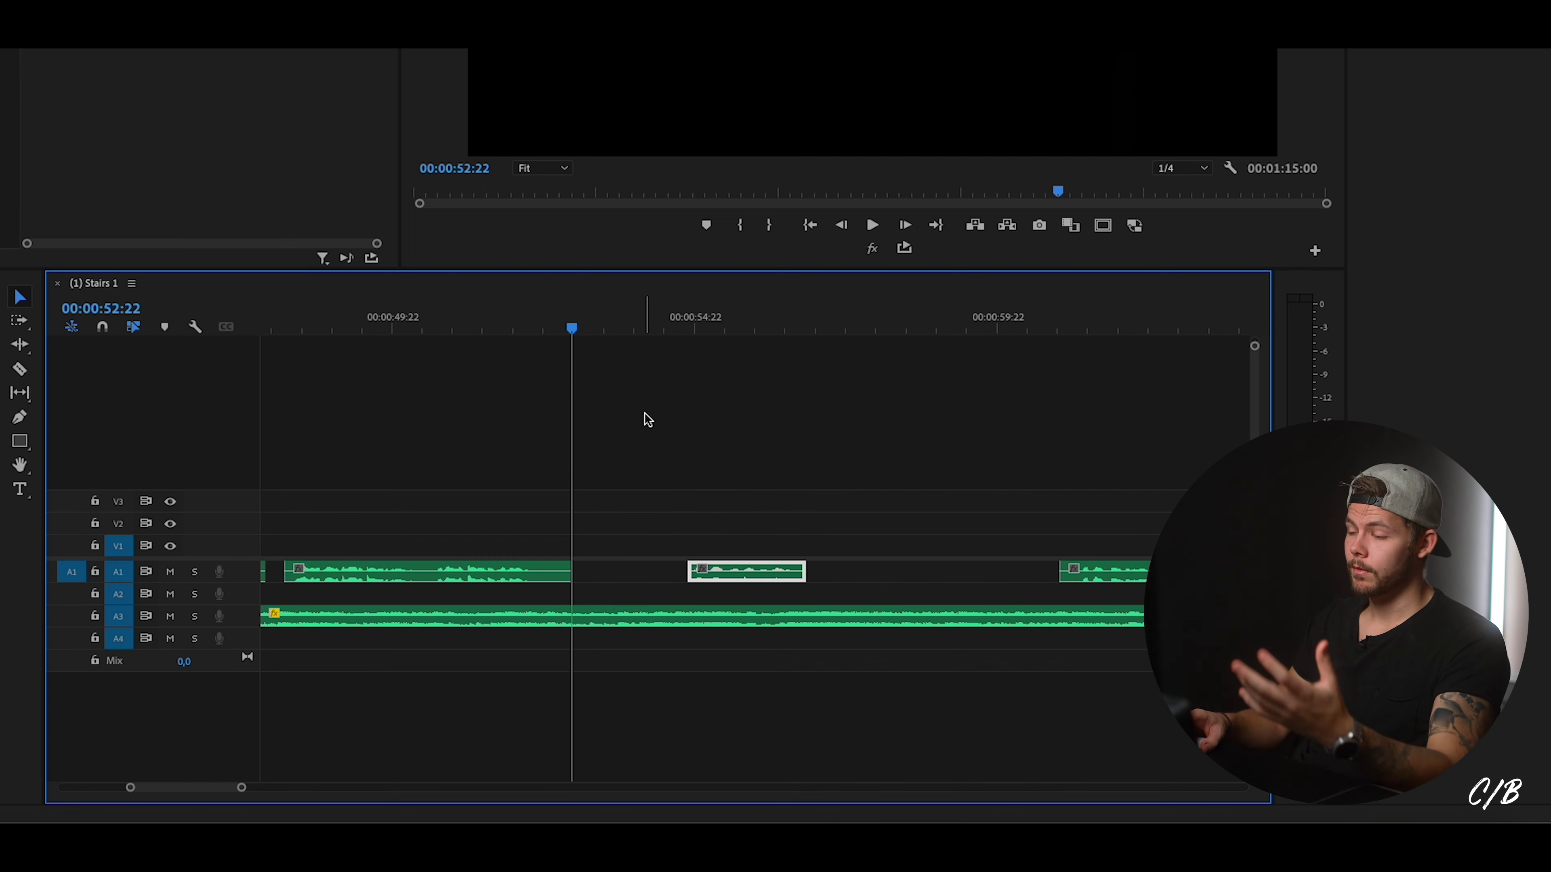
pyautogui.click(670, 469)
# Play back the pause before the separated voice-over phrase and move that clip earlier to start at about 00:00:54:01.
pyautogui.scroll(-1, 615, 486)
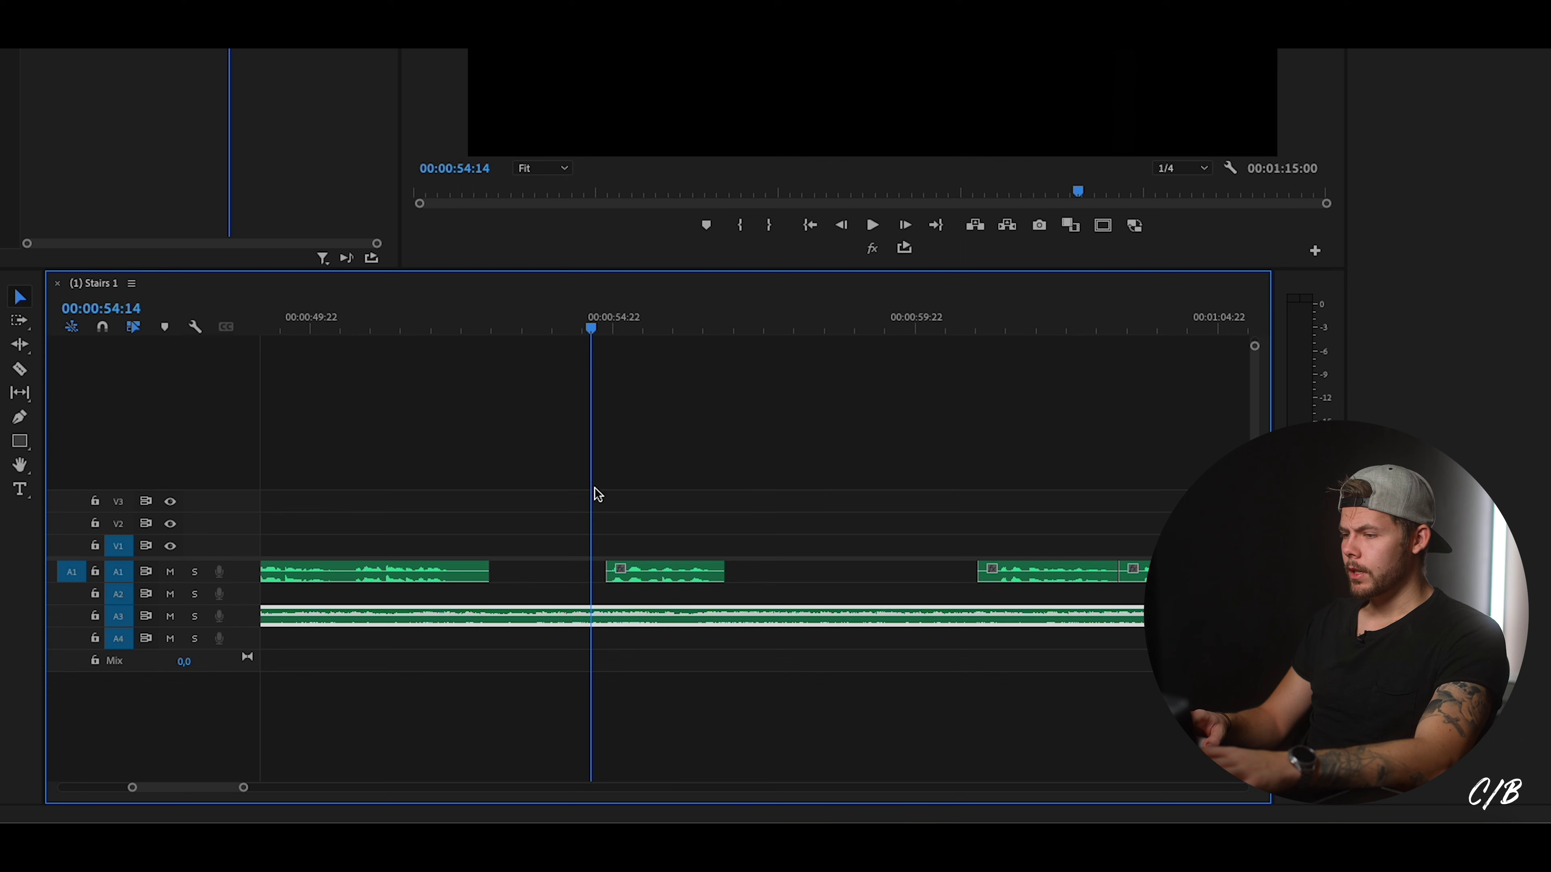
pyautogui.moveTo(243, 793); pyautogui.dragTo(225, 787)
pyautogui.click(664, 520)
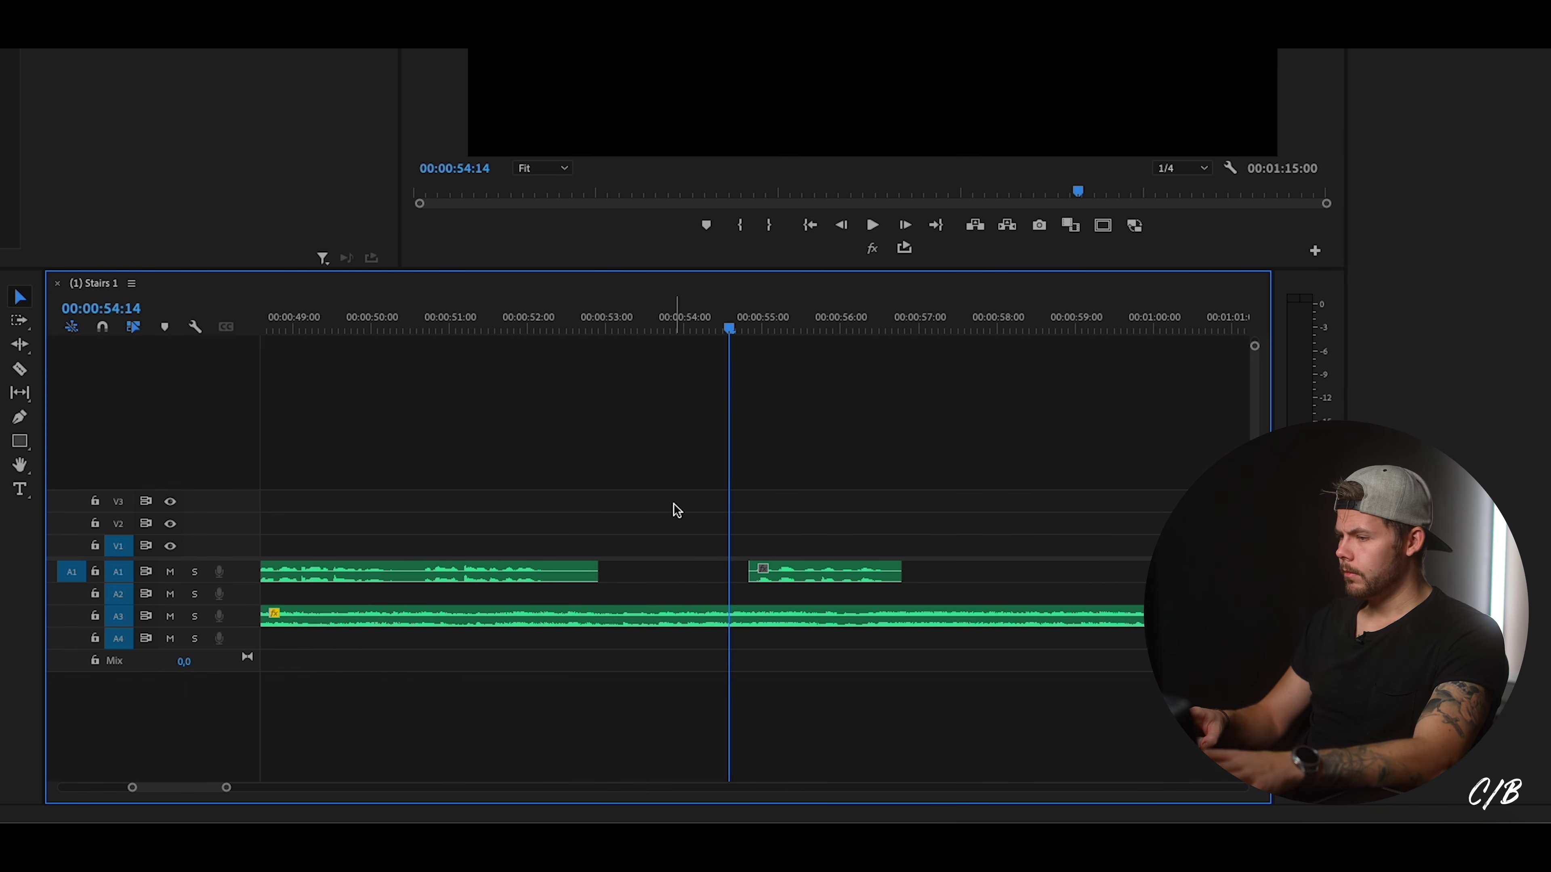
pyautogui.click(655, 354)
pyautogui.press('space')
pyautogui.moveTo(813, 574); pyautogui.dragTo(752, 575)
pyautogui.press('space')
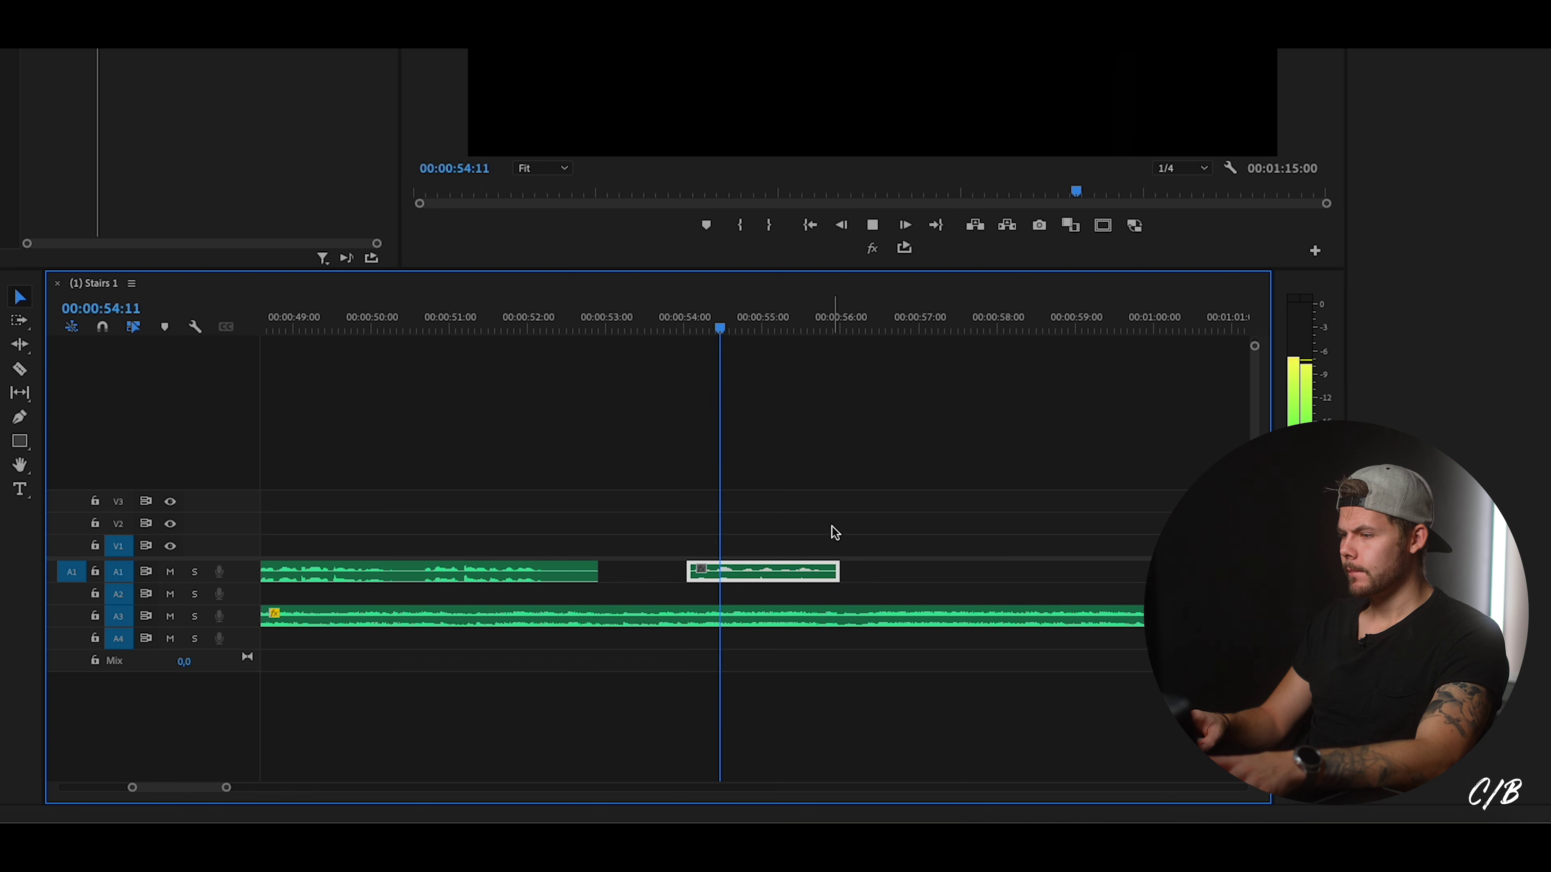
# Move the separated voice-over phrase about 8 frames earlier, to start near 00:00:53:17, and play it back against the A3 audio.
pyautogui.press('space')
pyautogui.moveTo(783, 574); pyautogui.dragTo(754, 575)
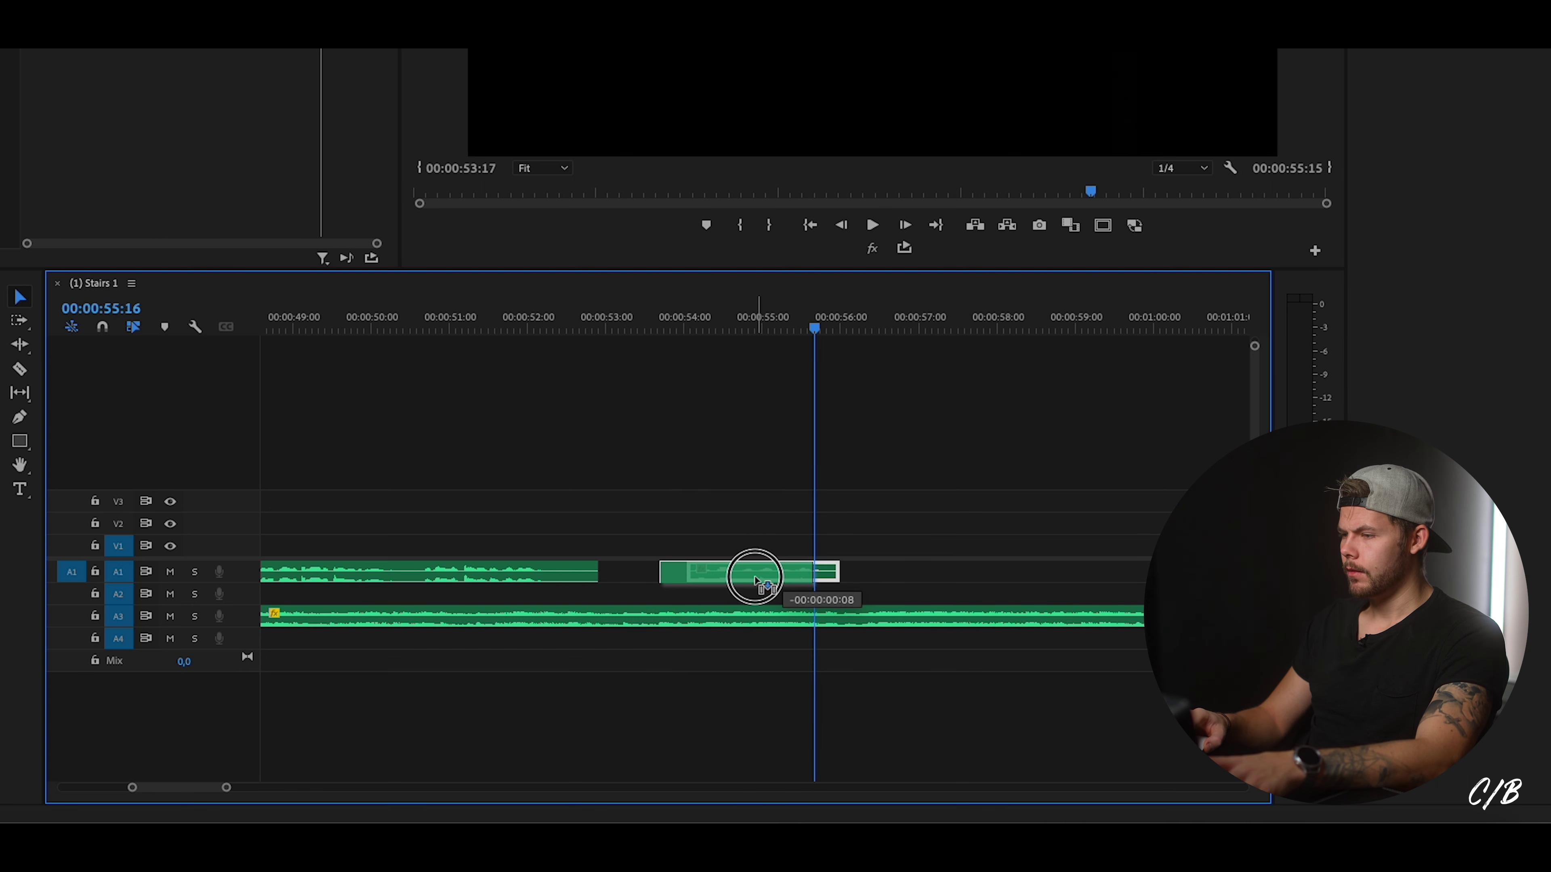
pyautogui.click(622, 330)
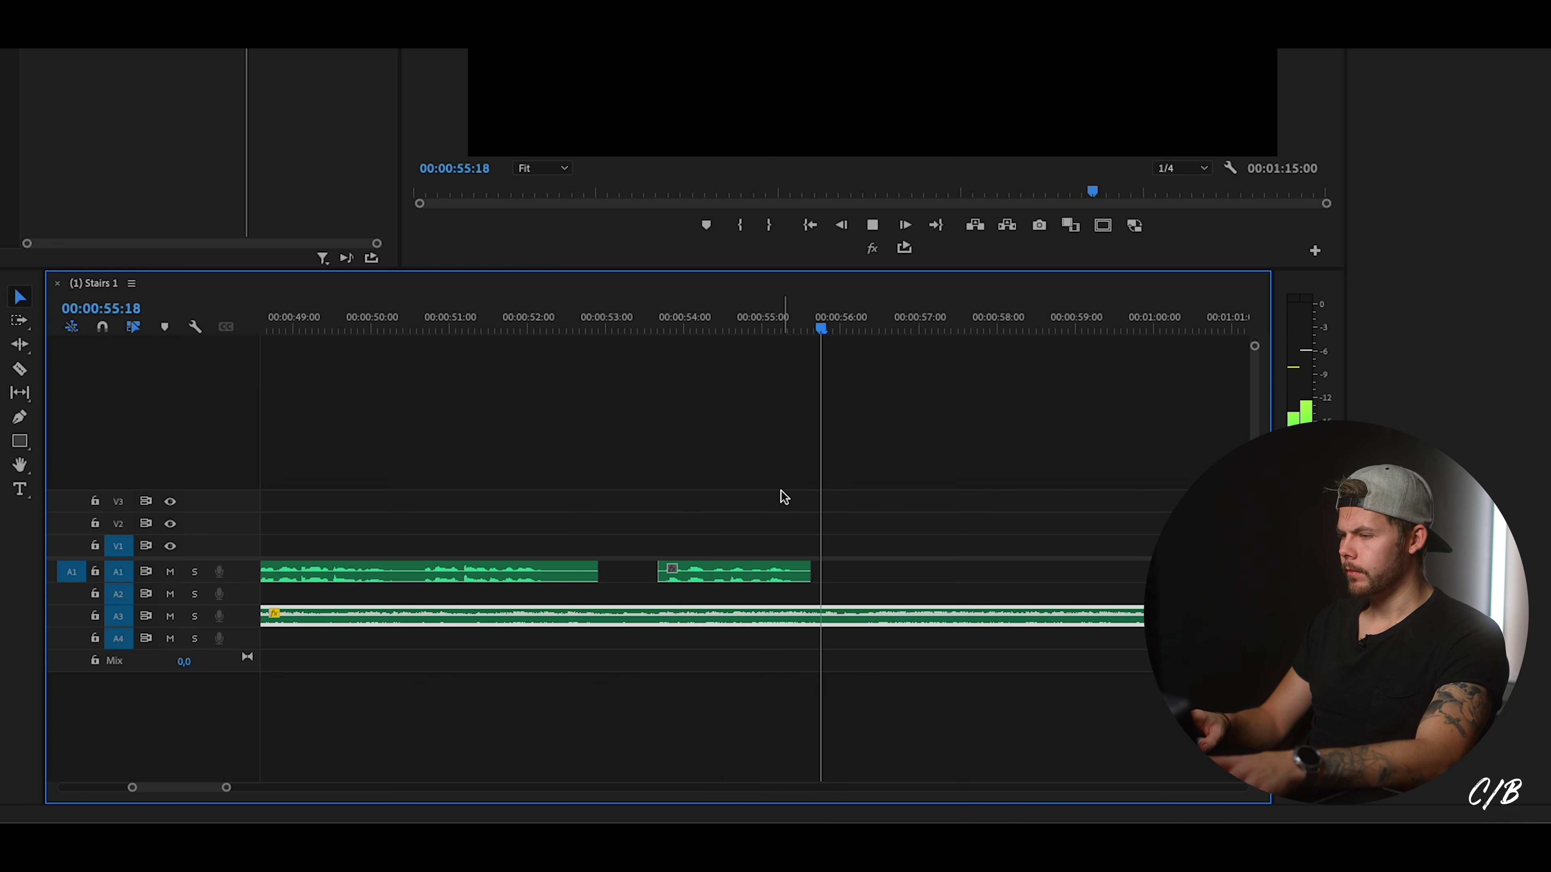
pyautogui.press('space')
pyautogui.moveTo(683, 323); pyautogui.dragTo(670, 354)
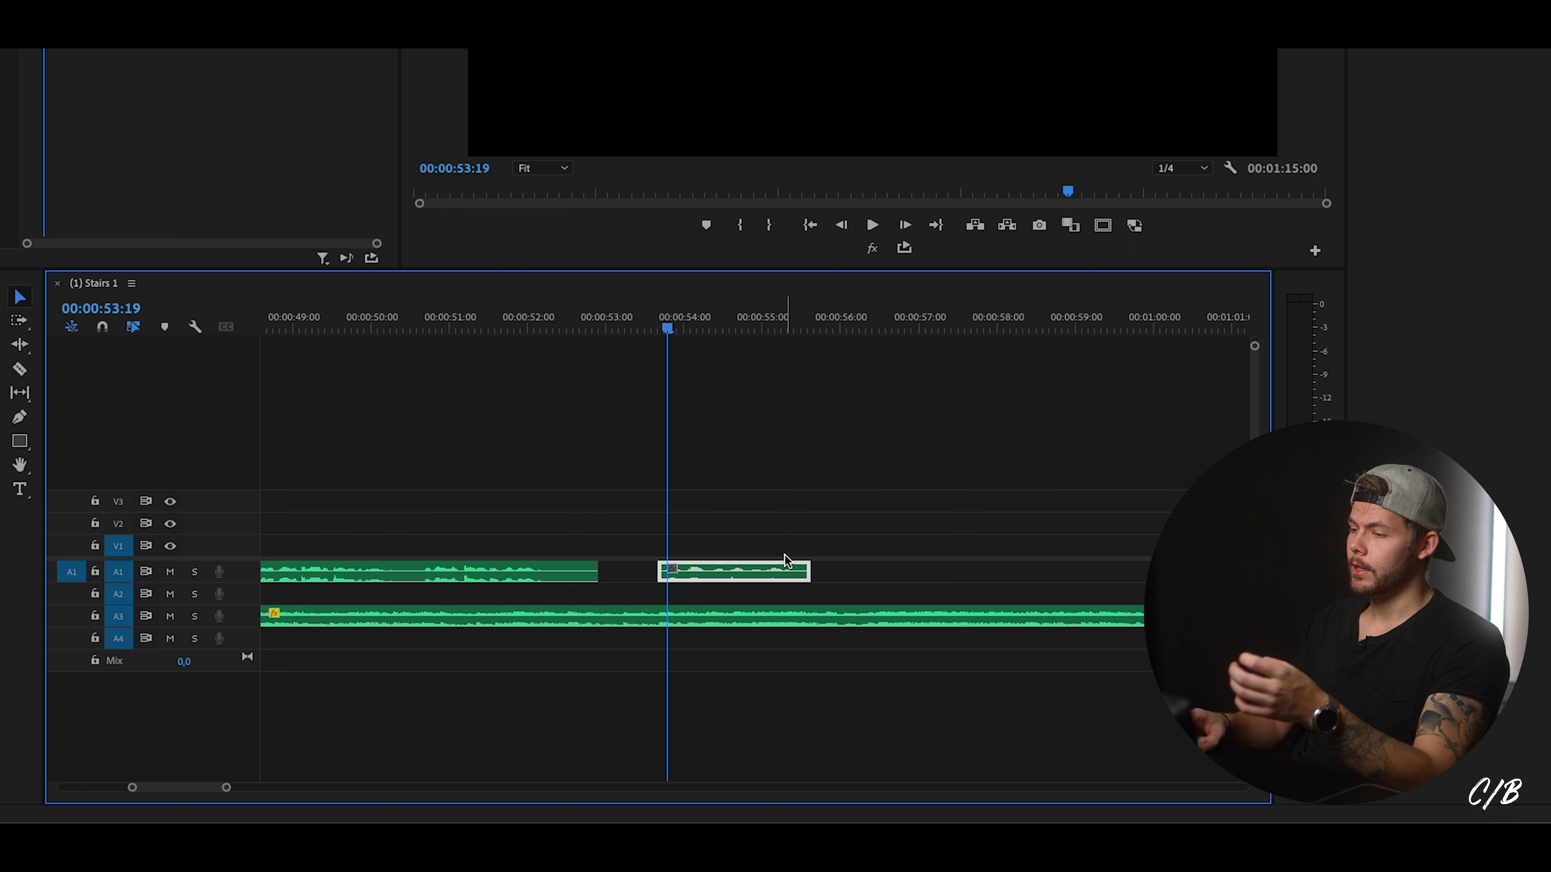
# Play the sequence from 00:00:56:04 through the gap and into the next voice-over clips, up to about 00:01:04:09.
pyautogui.hscroll(-3, 758, 544)
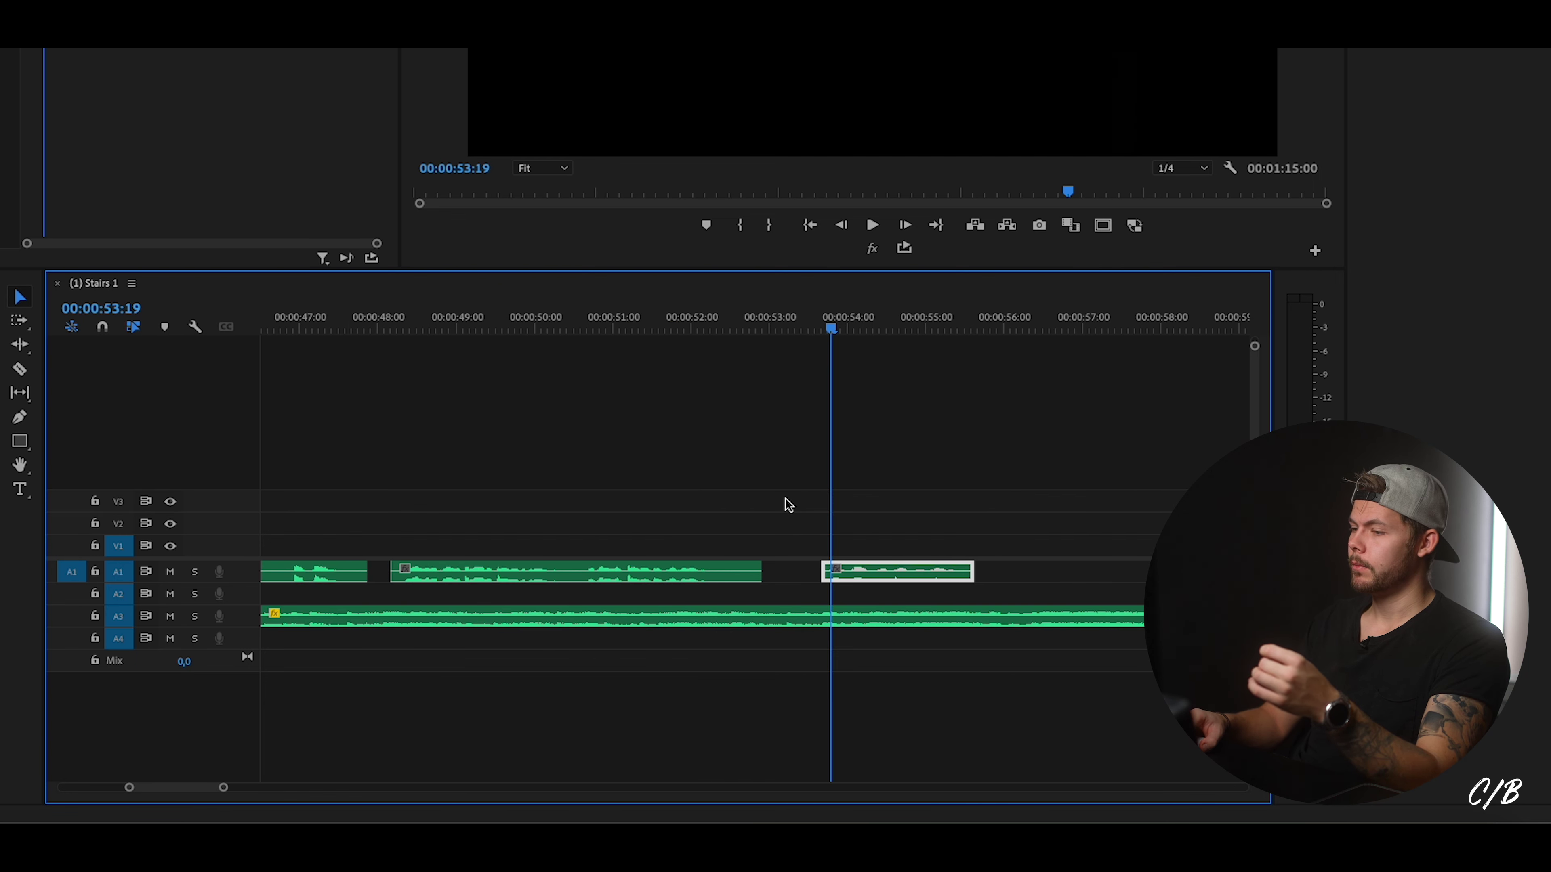
pyautogui.hscroll(3, 659, 466)
pyautogui.moveTo(623, 326); pyautogui.dragTo(512, 329)
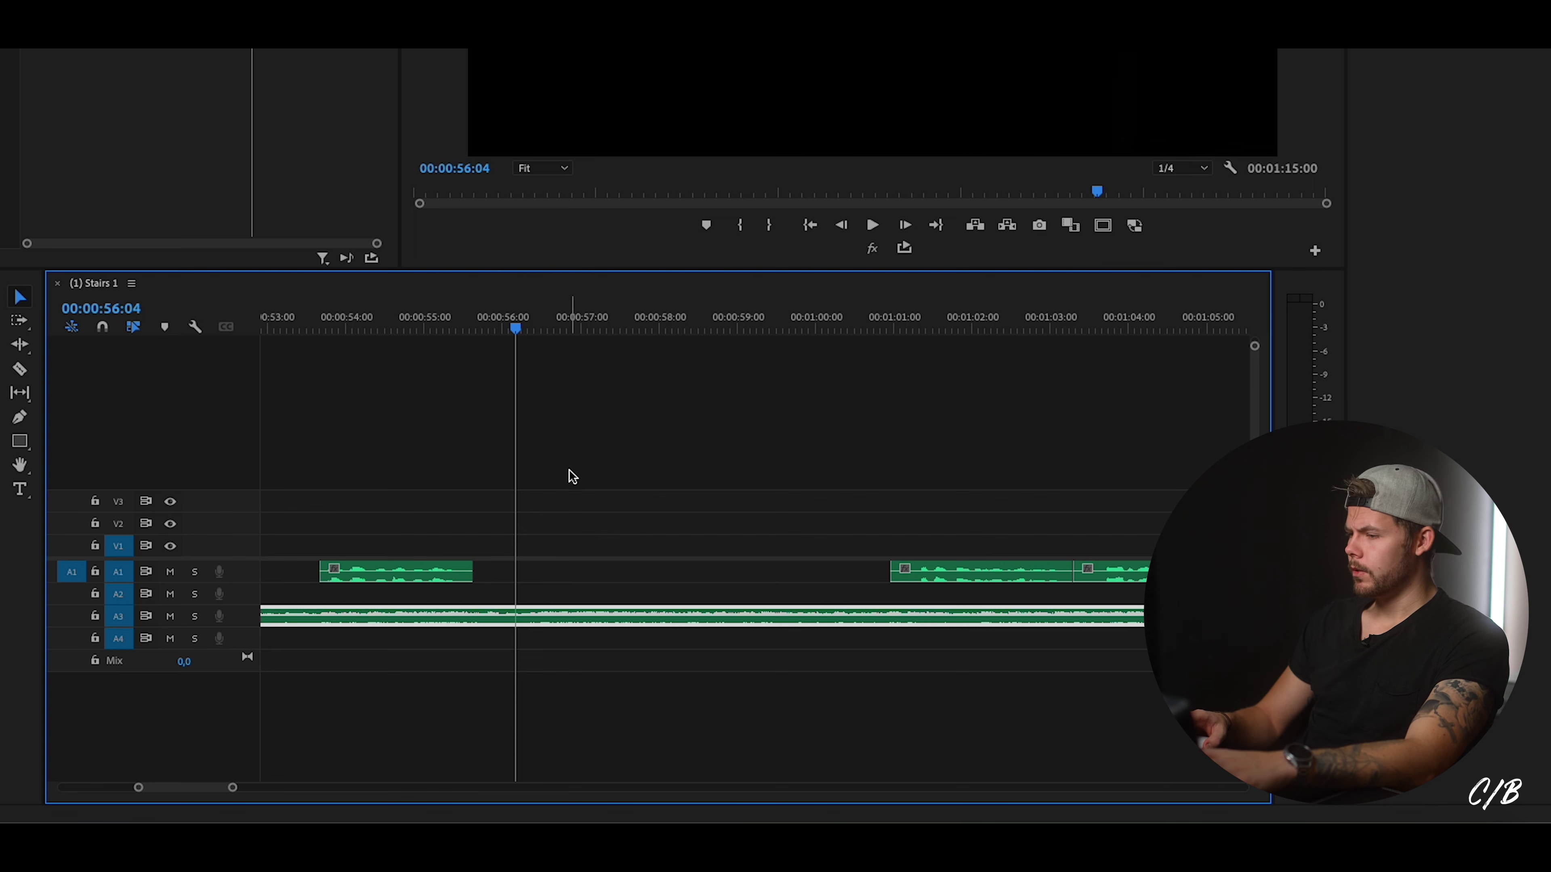
pyautogui.press('space')
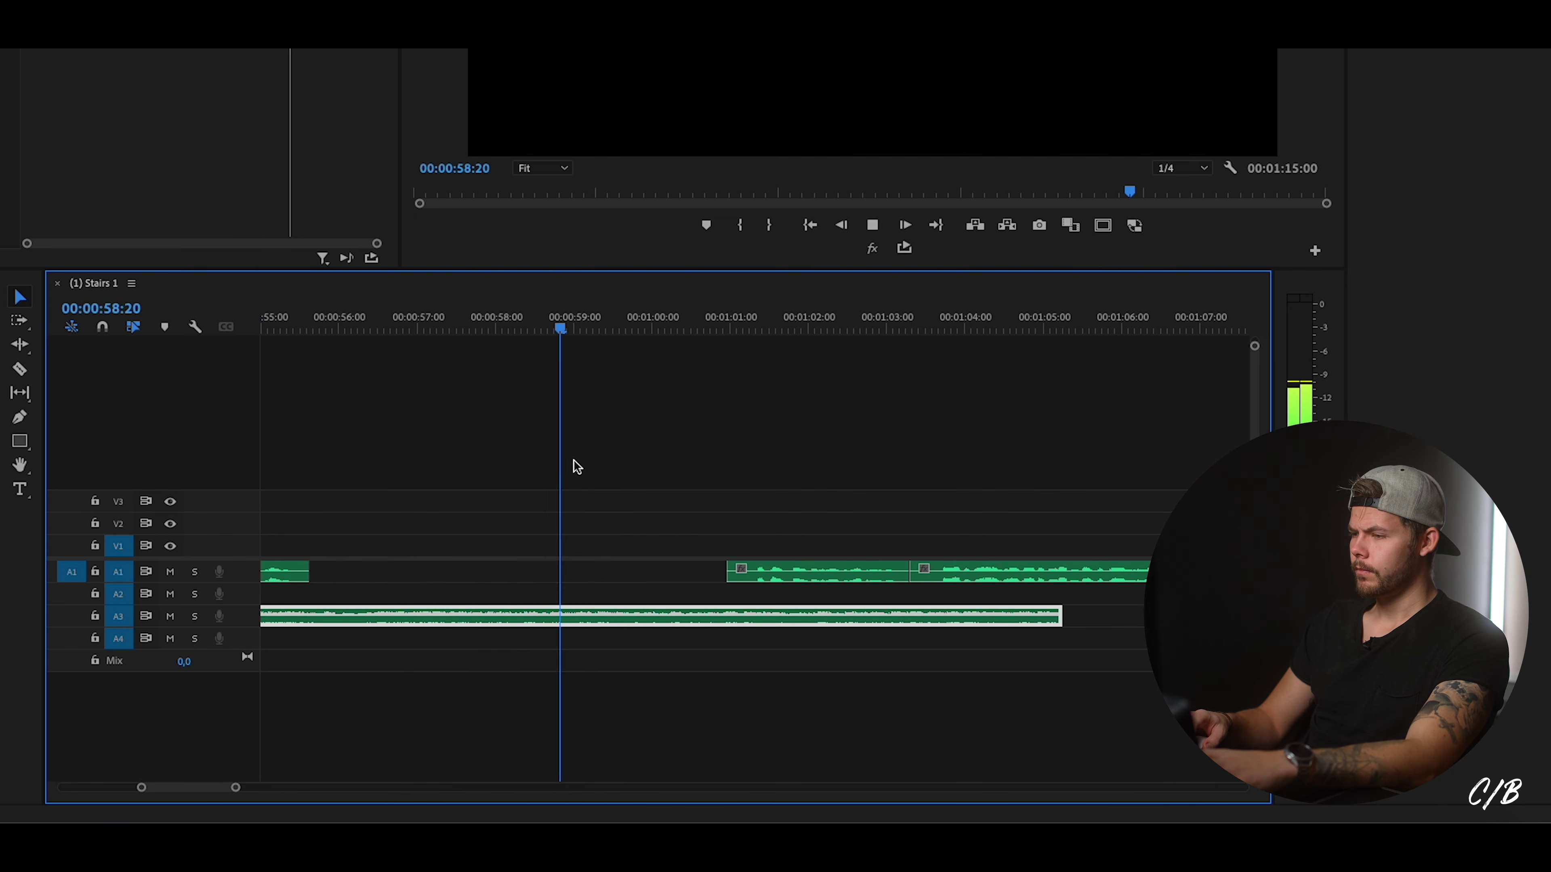
pyautogui.hscroll(3, 577, 467)
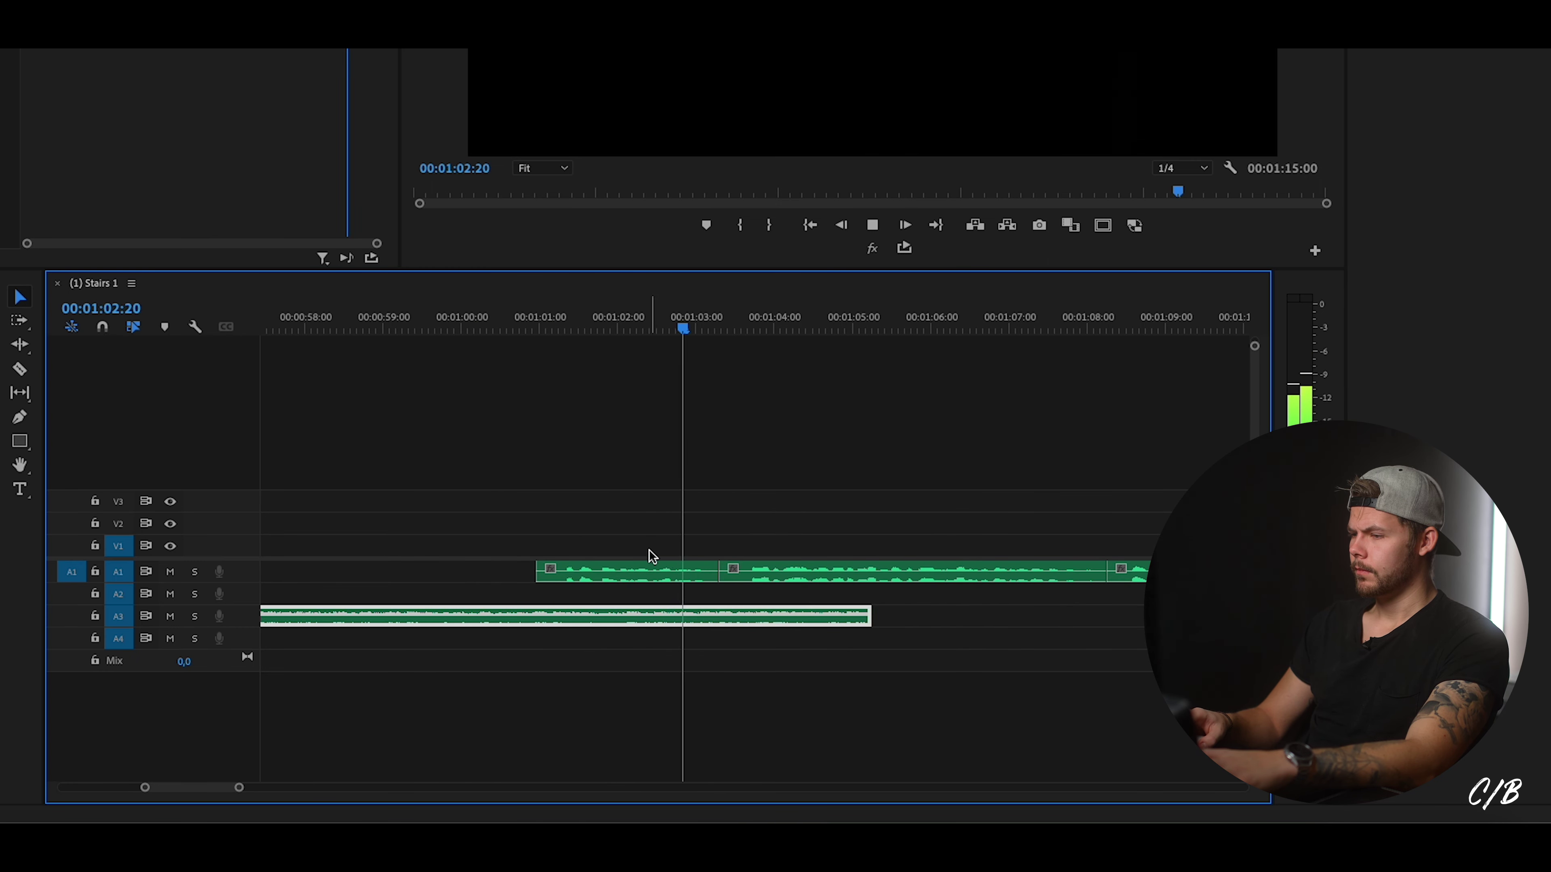
pyautogui.press('space')
pyautogui.hscroll(-5, 463, 339)
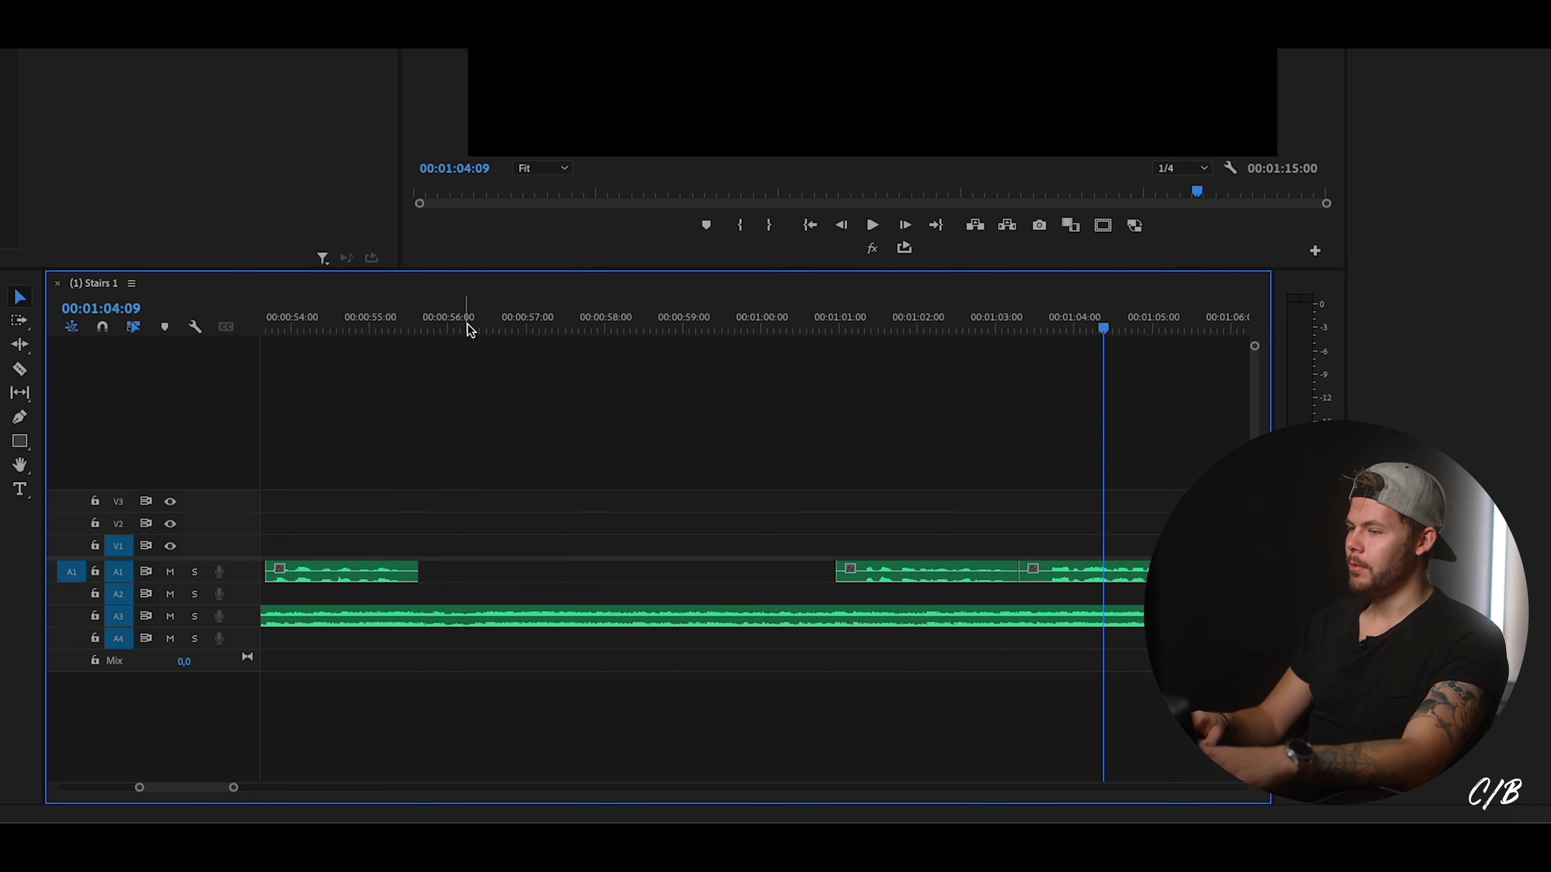
pyautogui.hscroll(5, 524, 505)
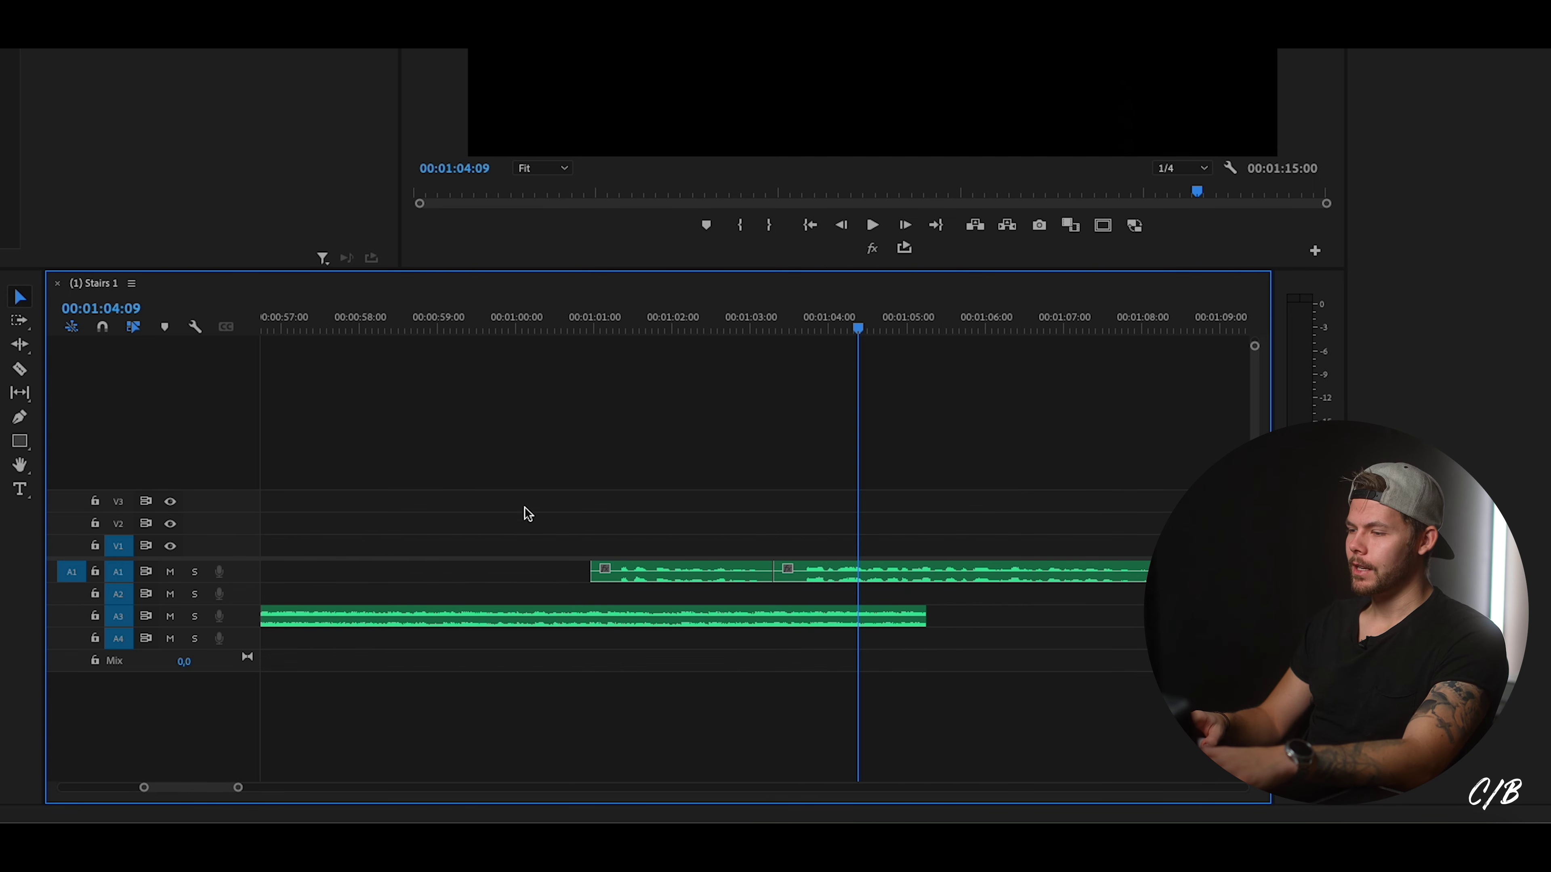
# Shift all remaining voice-over clips after the gap later on A1 to start at about 00:01:06:15, excluding the A3 clip.
pyautogui.press('a')
pyautogui.click(724, 577)
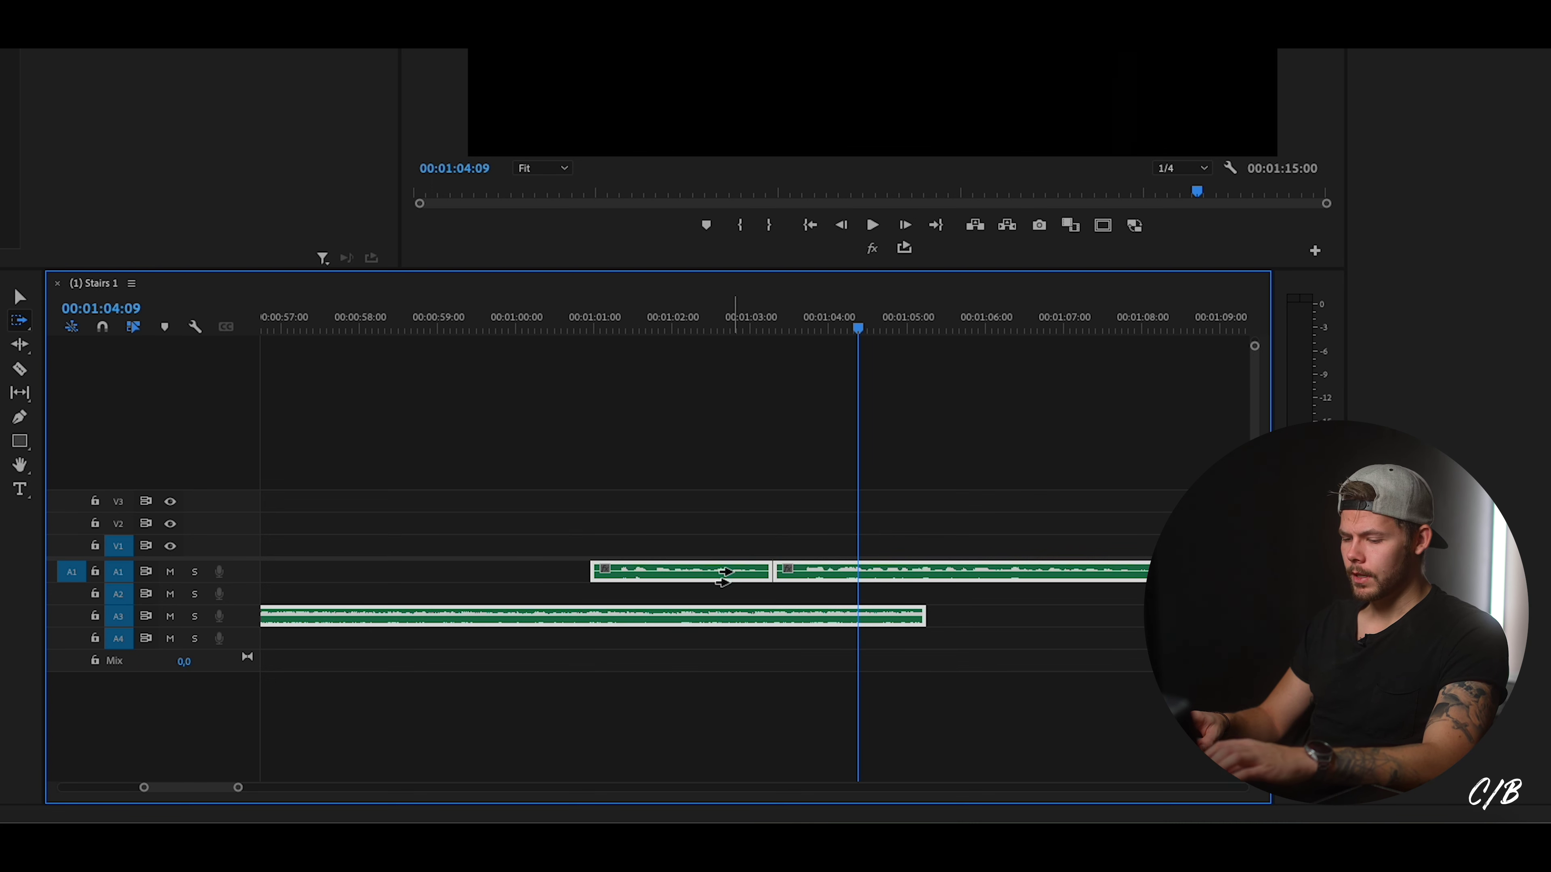
pyautogui.click(696, 621)
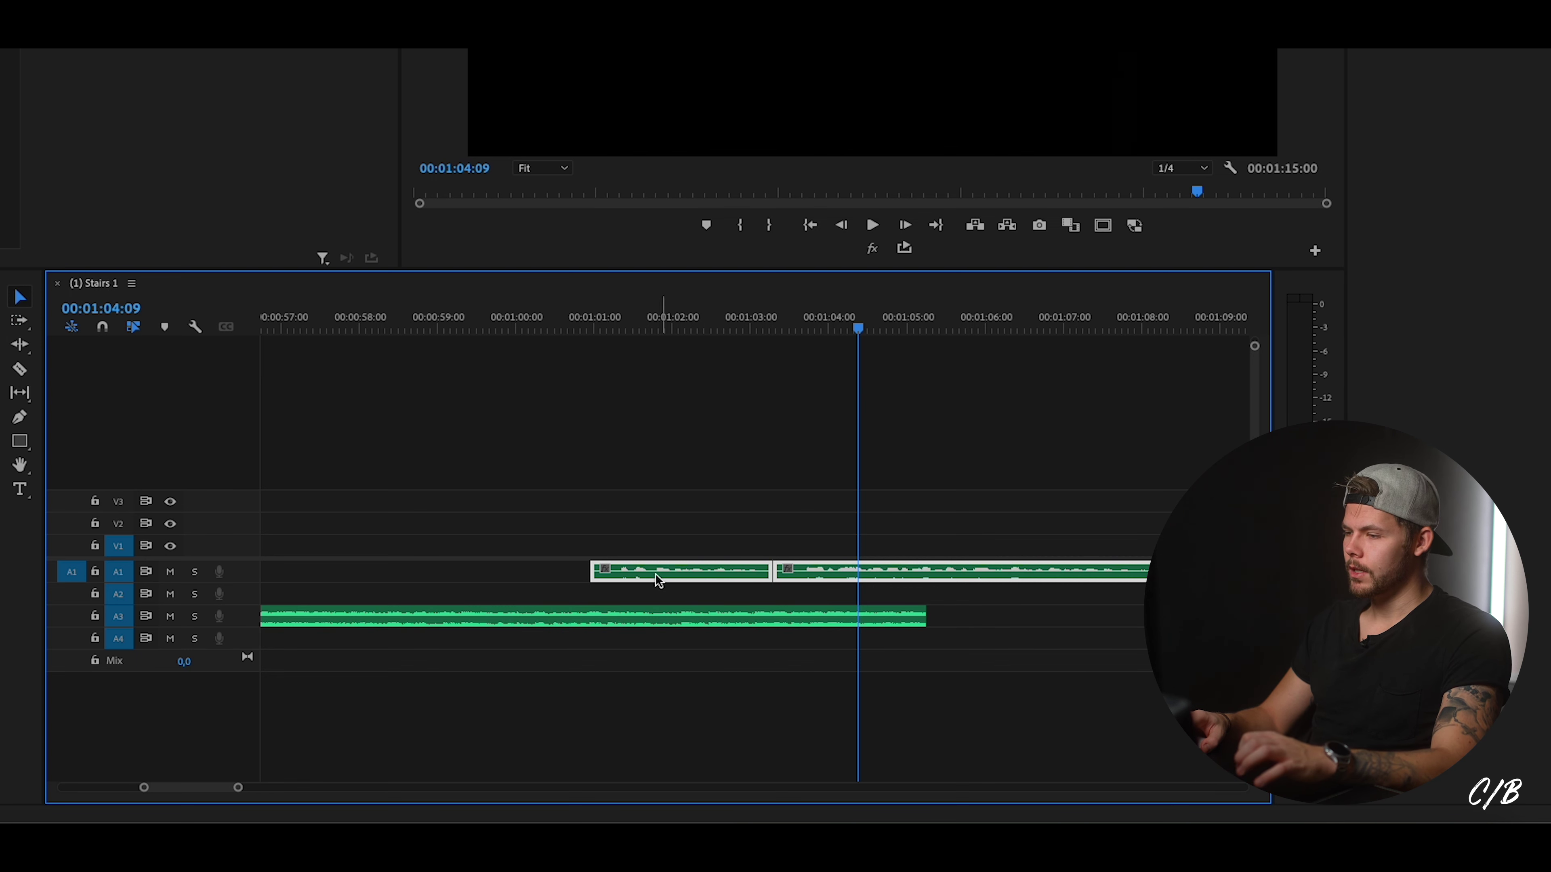
pyautogui.moveTo(651, 577); pyautogui.dragTo(1095, 574)
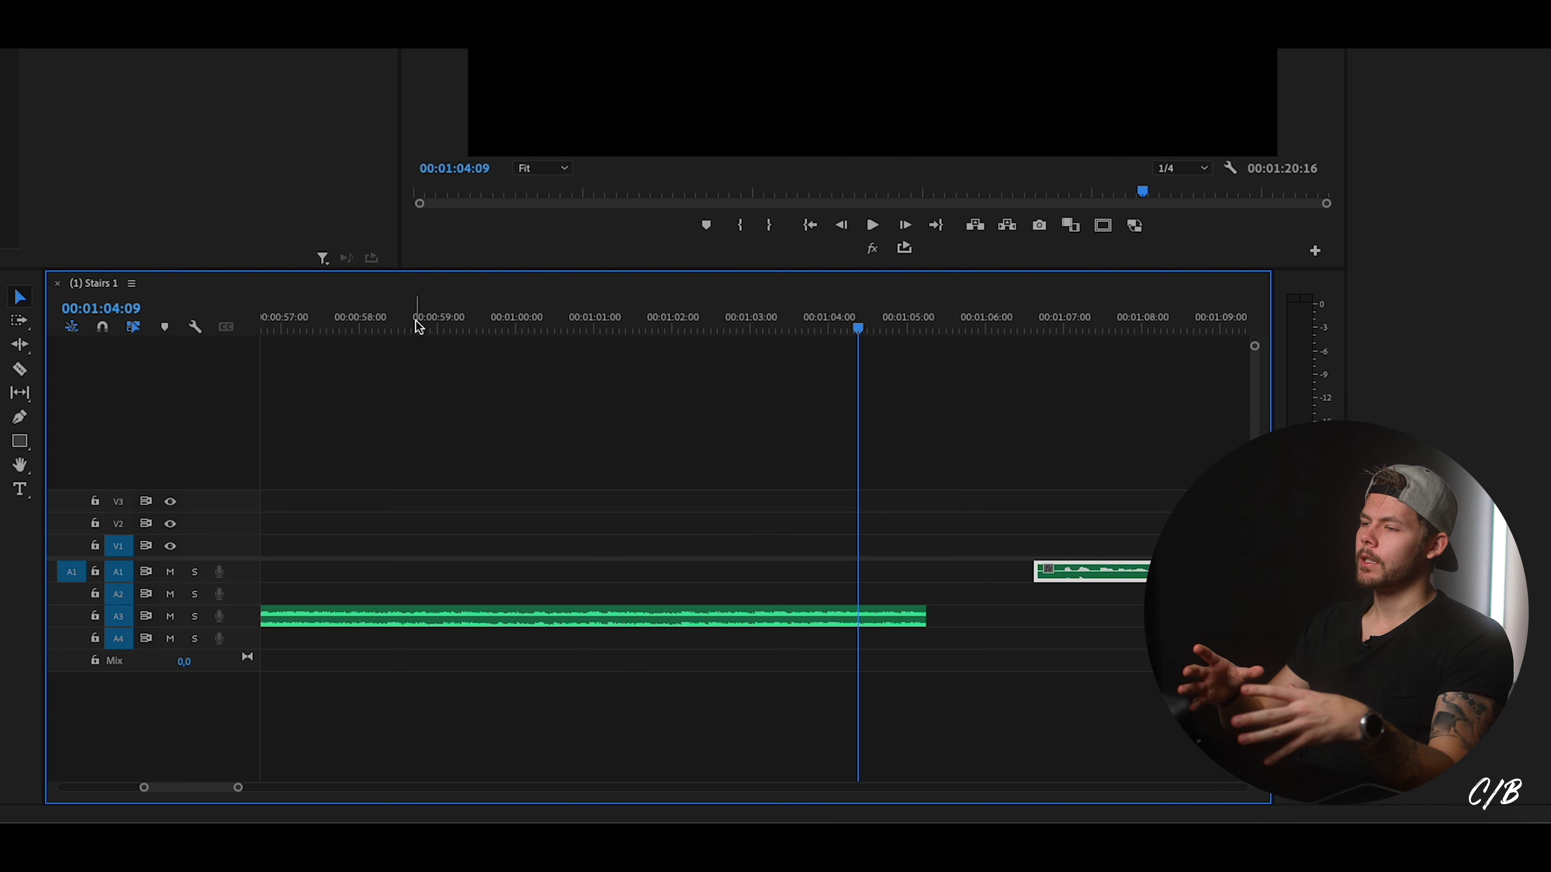
# Play the A3 audio from about 00:00:59:13 to find its cut point and trim the clip's end to 00:01:02:10.
pyautogui.click(479, 326)
pyautogui.press('space')
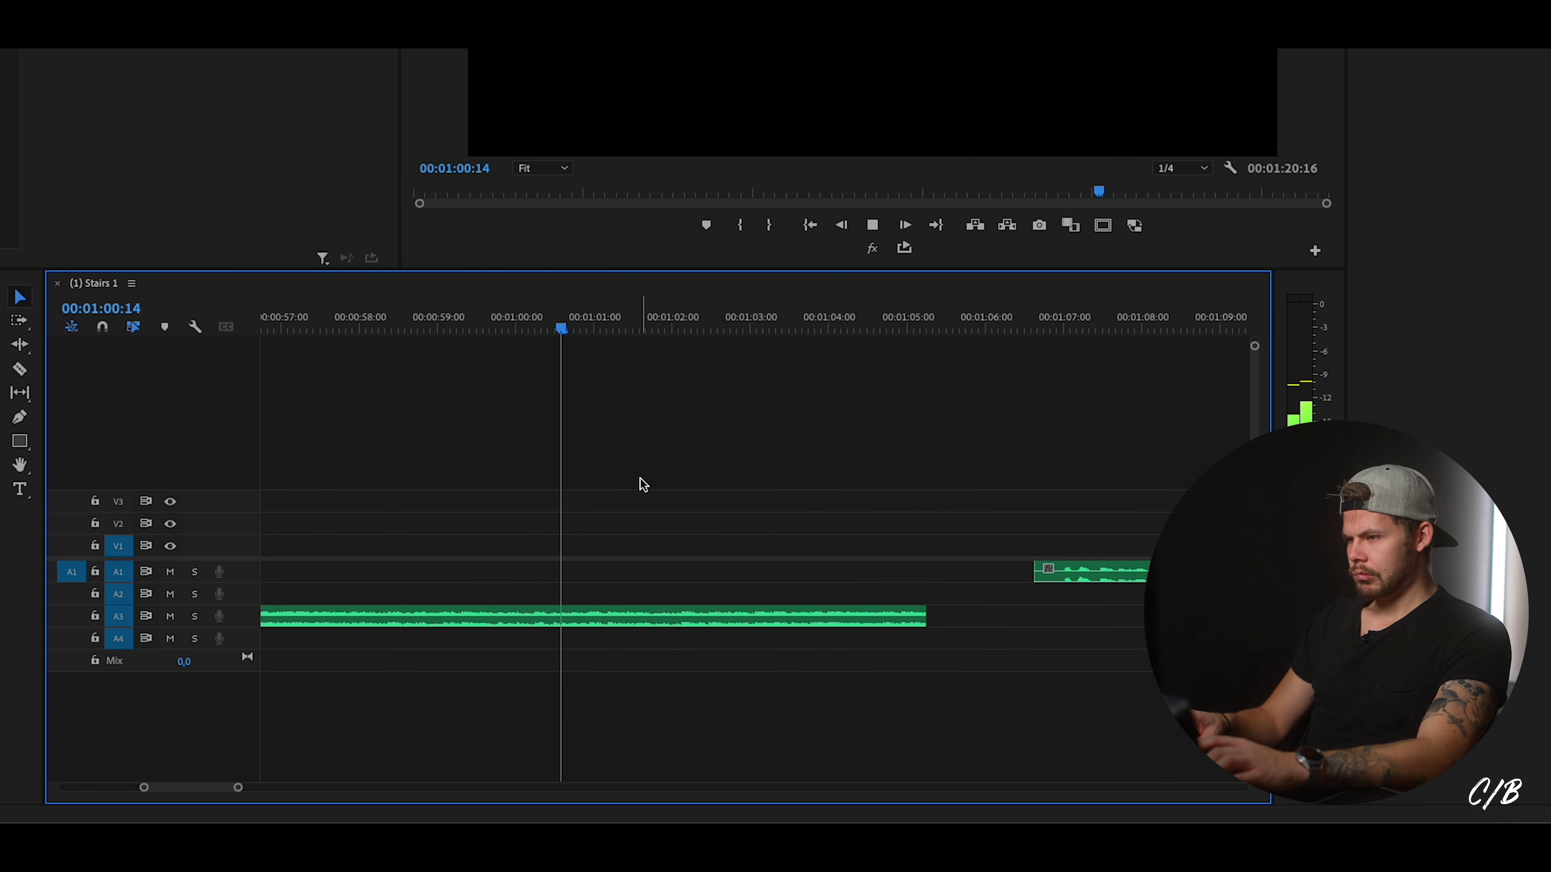
pyautogui.press('space')
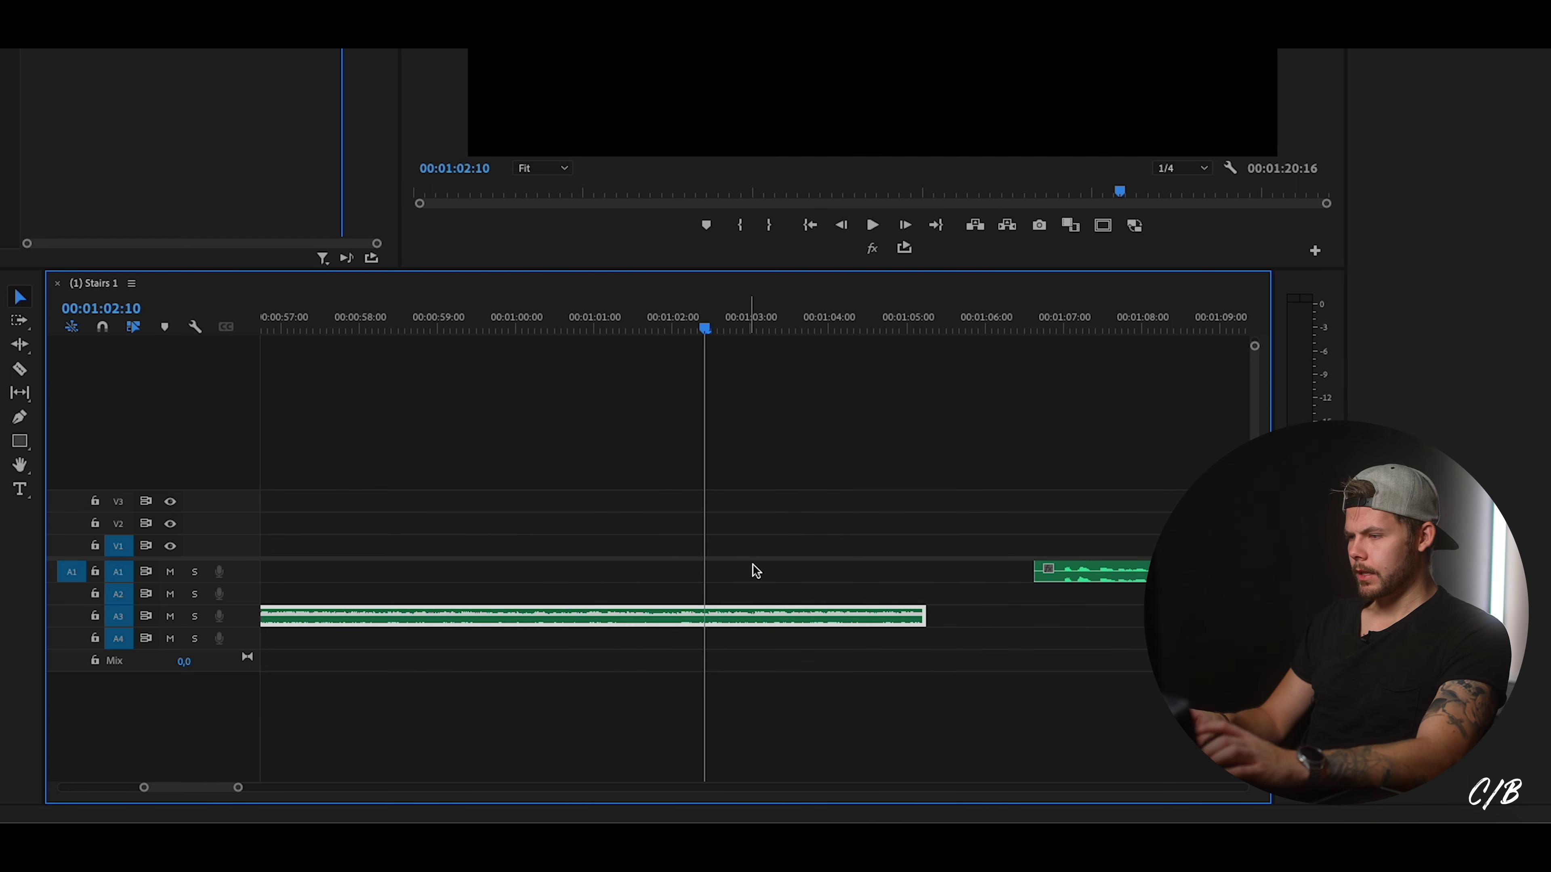
pyautogui.moveTo(931, 618); pyautogui.dragTo(706, 640)
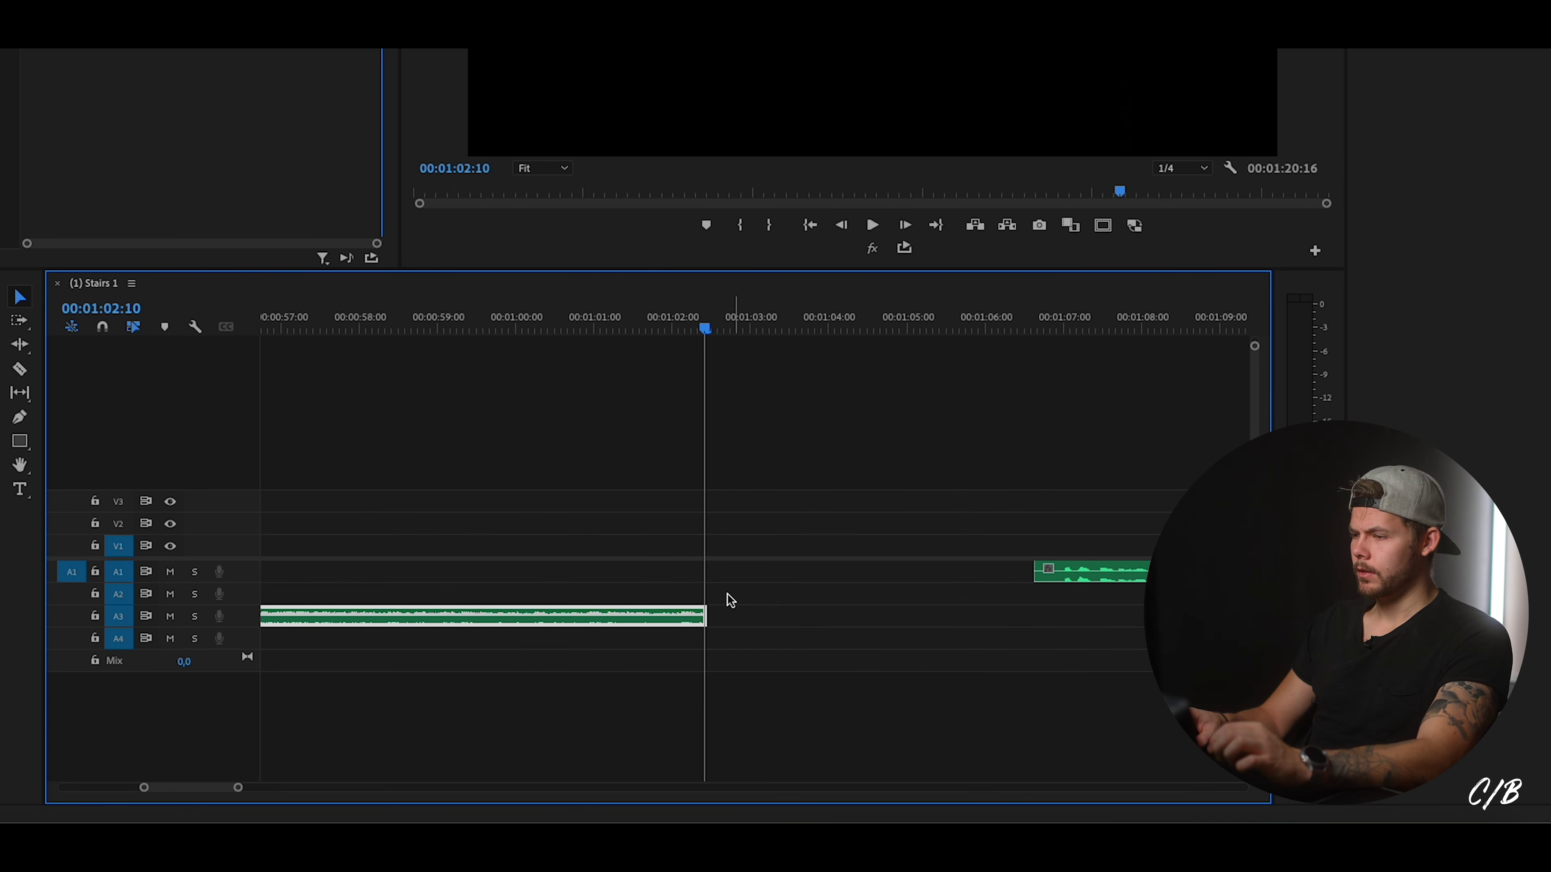
pyautogui.hscroll(2, 722, 523)
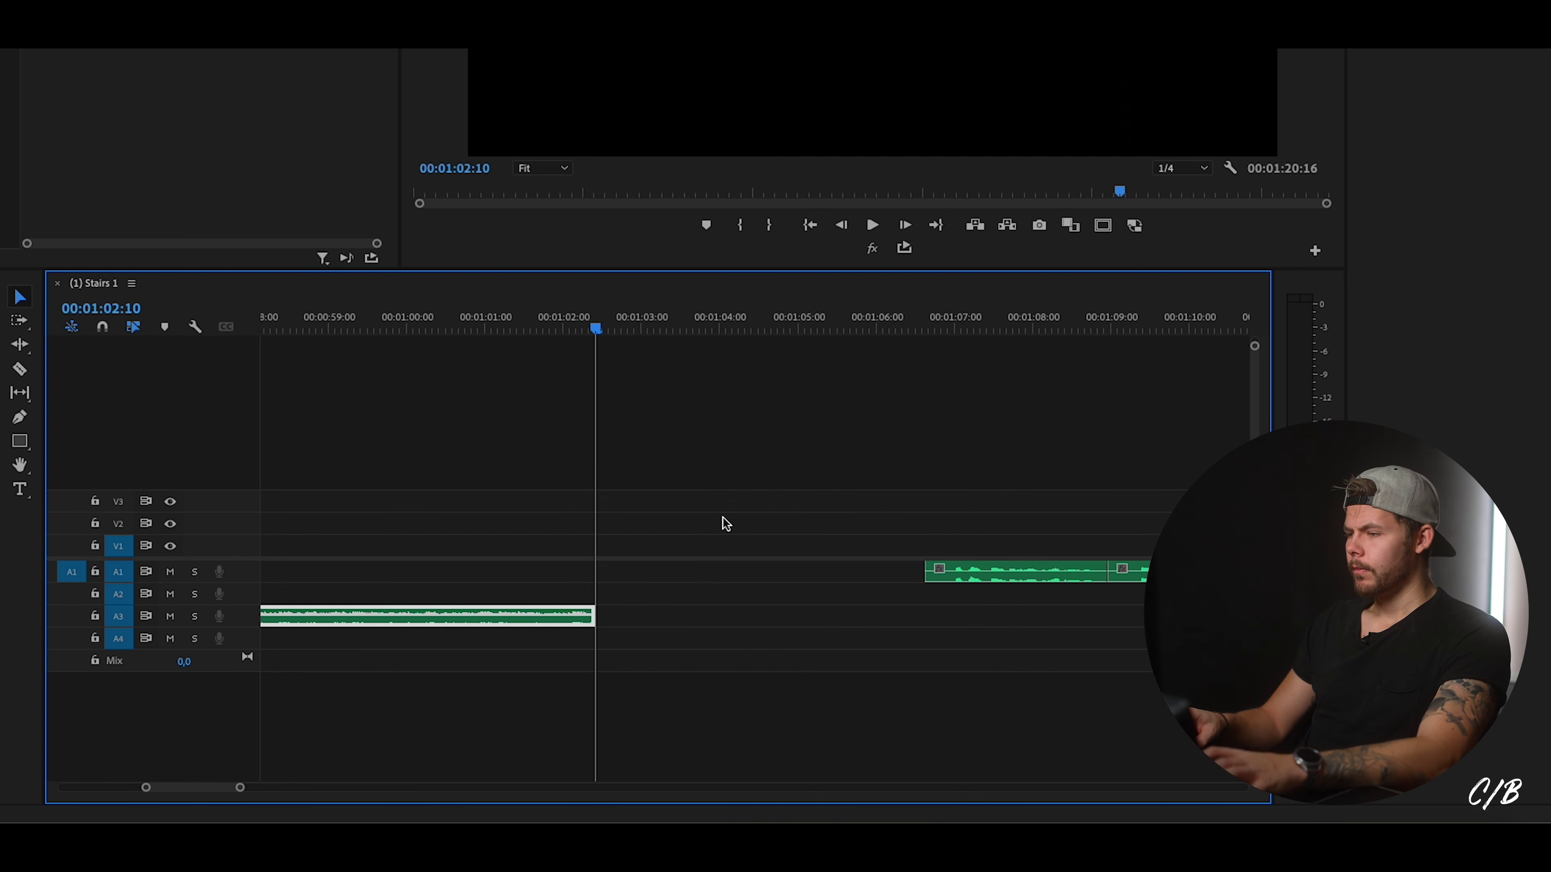
# Move the first voice-over clip after the gap earlier to start near 00:01:02:13, after the A3 clip's end, and play it back.
pyautogui.moveTo(888, 573); pyautogui.dragTo(568, 586)
pyautogui.press('space')
pyautogui.click(518, 573)
pyautogui.moveTo(242, 788); pyautogui.dragTo(210, 788)
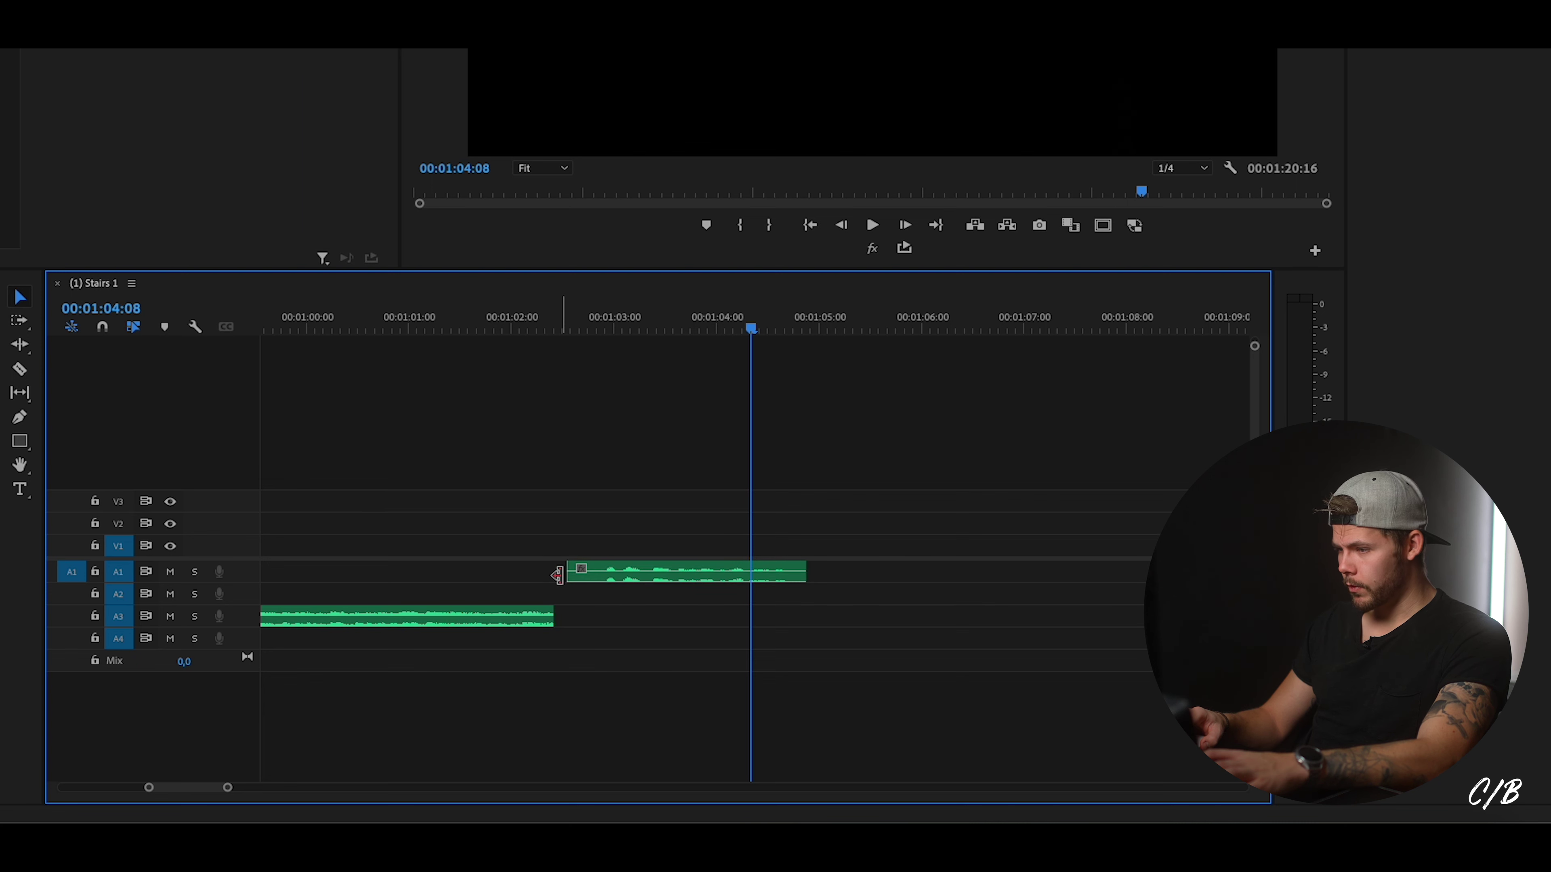
# Trim about 8 frames off this voice-over clip's beginning, keep its start near 00:01:02:13, and play back from 00:01:01:18.
pyautogui.moveTo(559, 574); pyautogui.dragTo(636, 575)
pyautogui.click(488, 309)
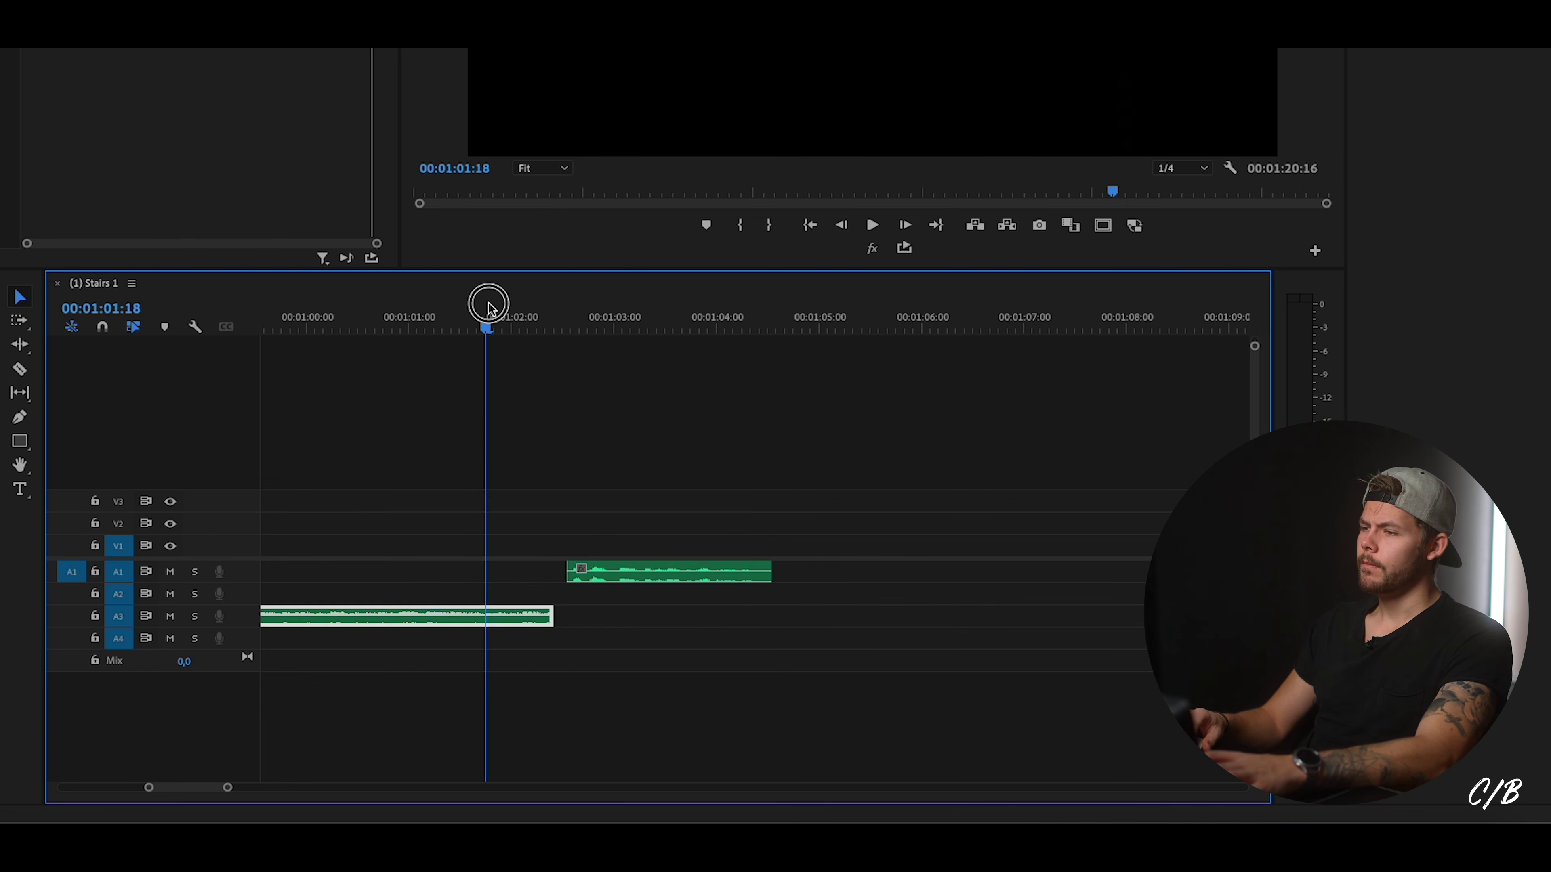
pyautogui.press('space')
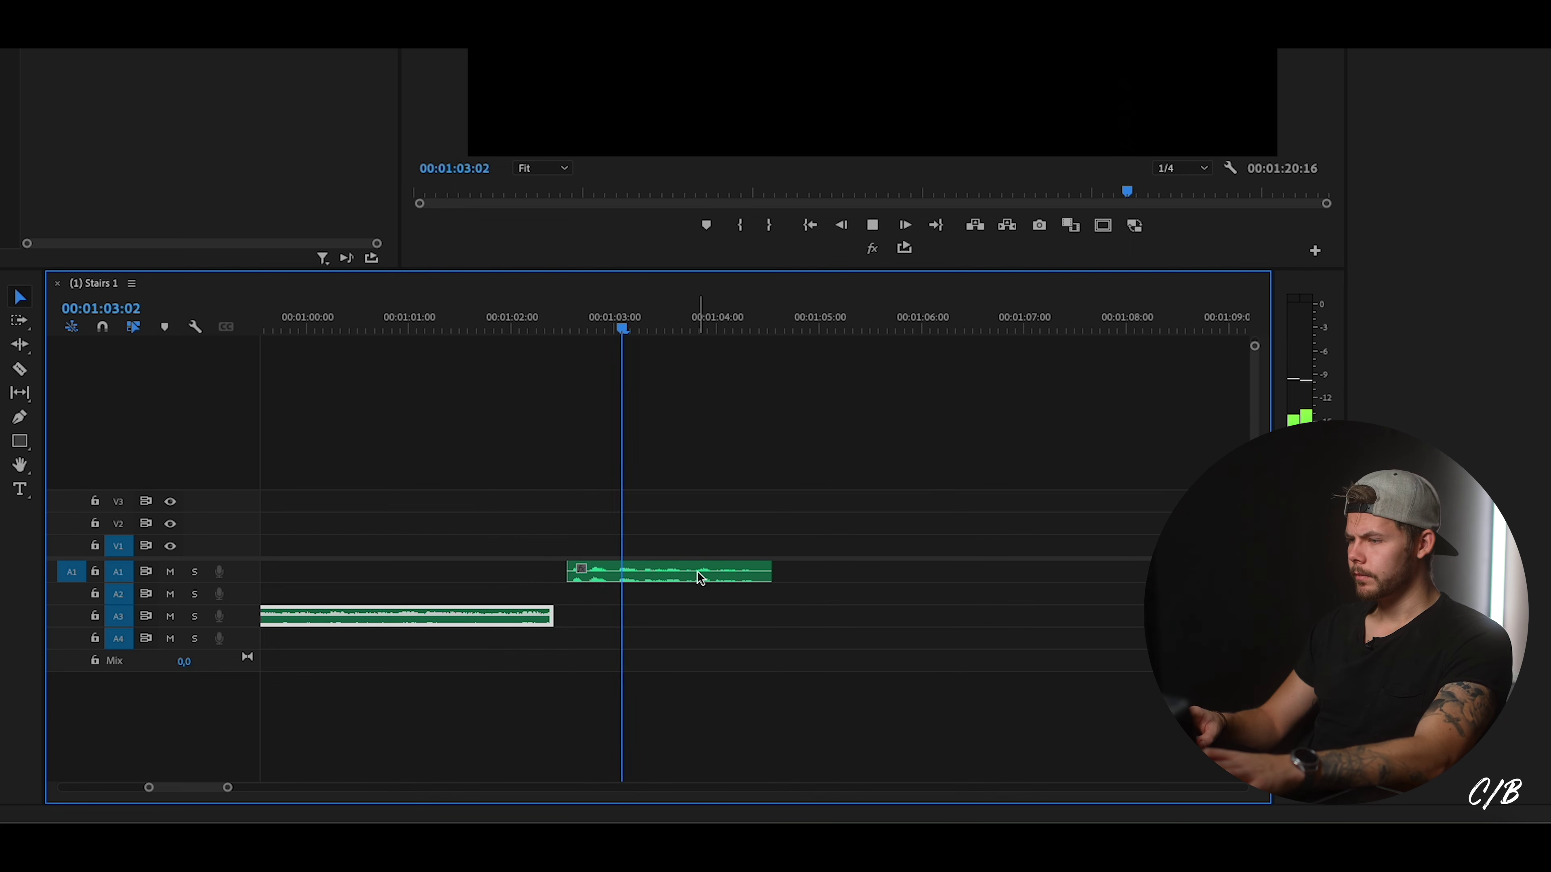
pyautogui.scroll(-2, 696, 577)
pyautogui.scroll(-2, 688, 579)
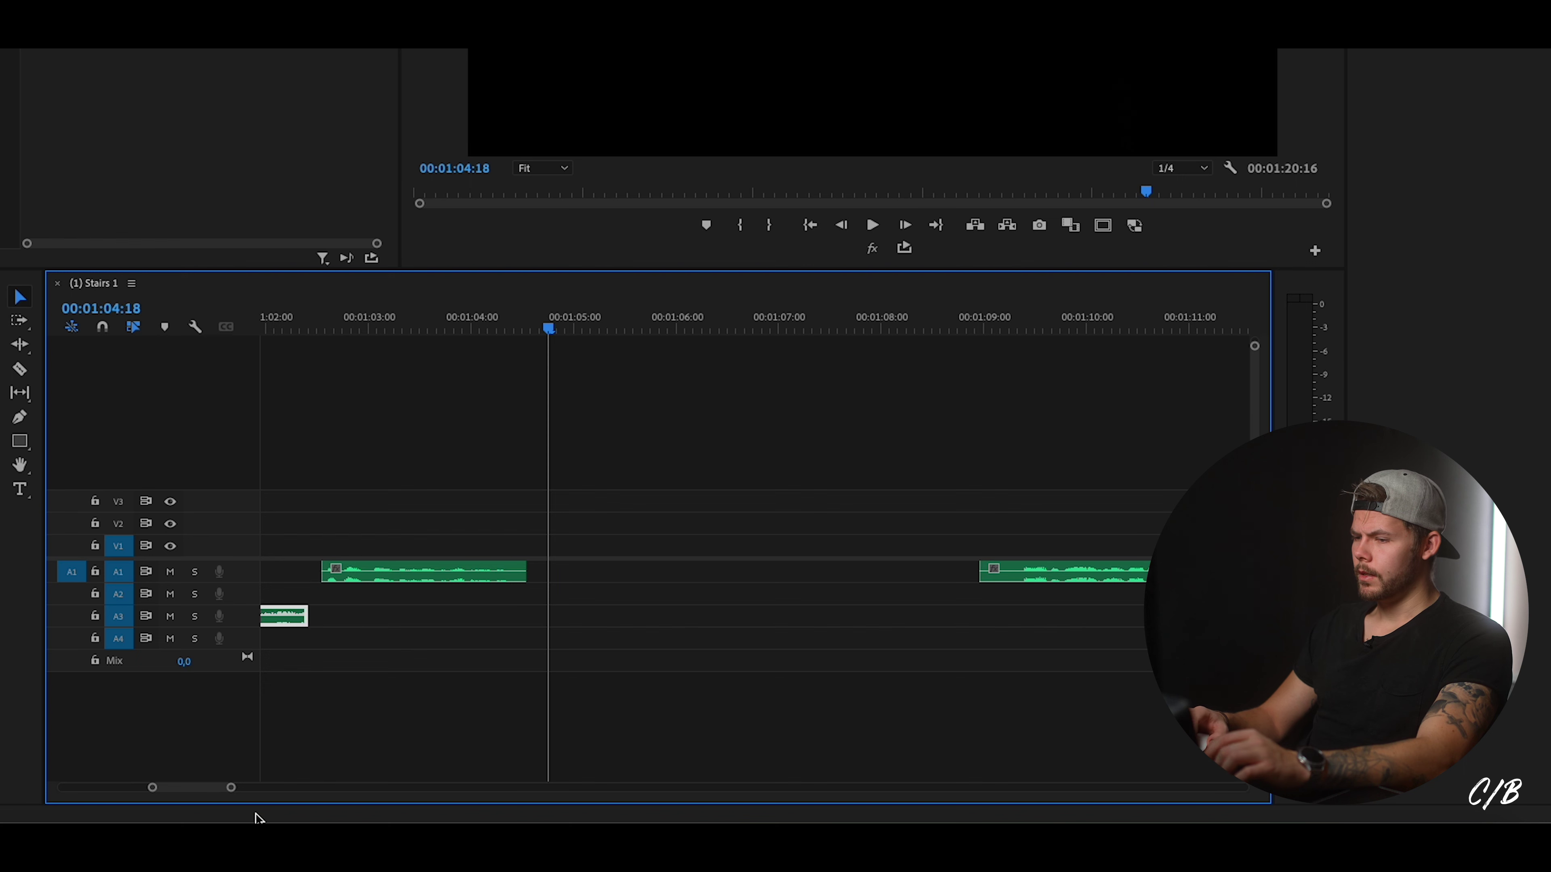
# Shift the remaining voice-over clips on A1 about 13 frames later, to start after the second A3 music clip begins.
pyautogui.moveTo(230, 787); pyautogui.dragTo(363, 780)
pyautogui.scroll(-4, 744, 565)
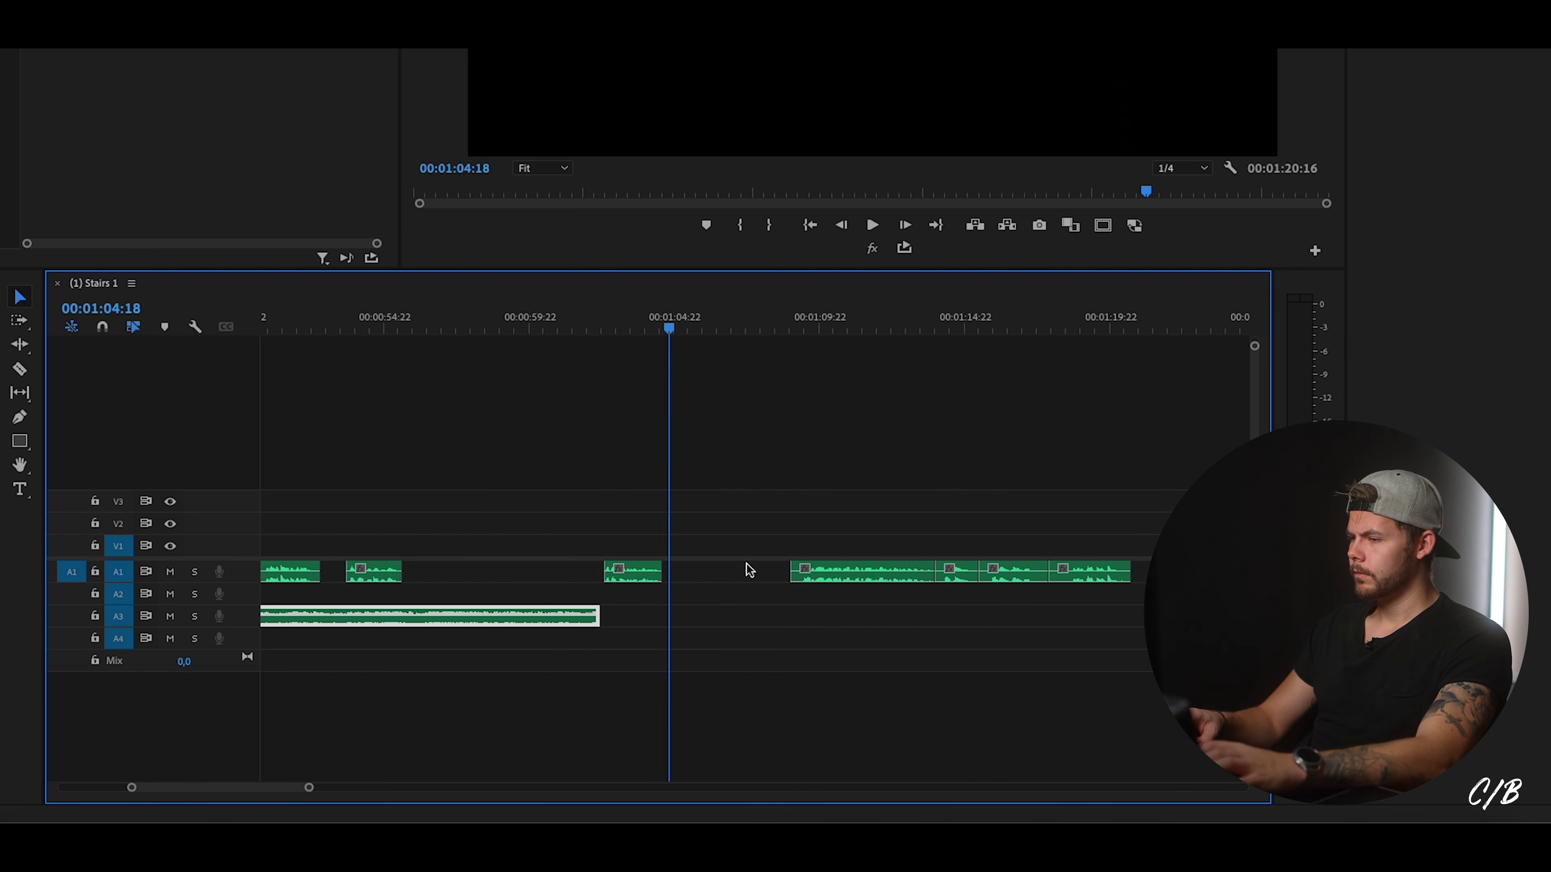
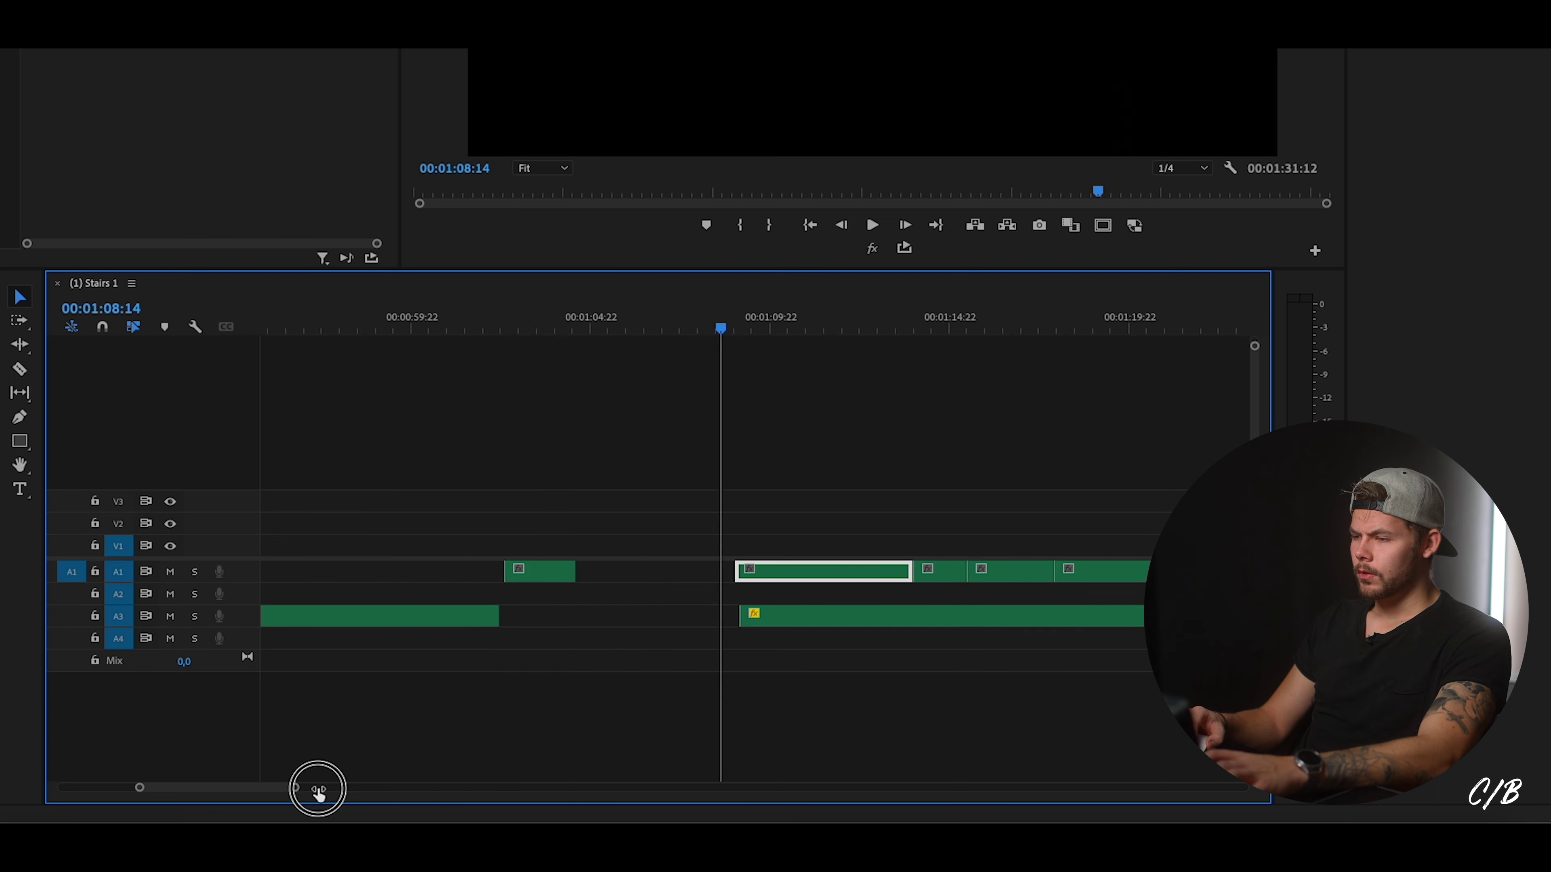
pyautogui.click(939, 563)
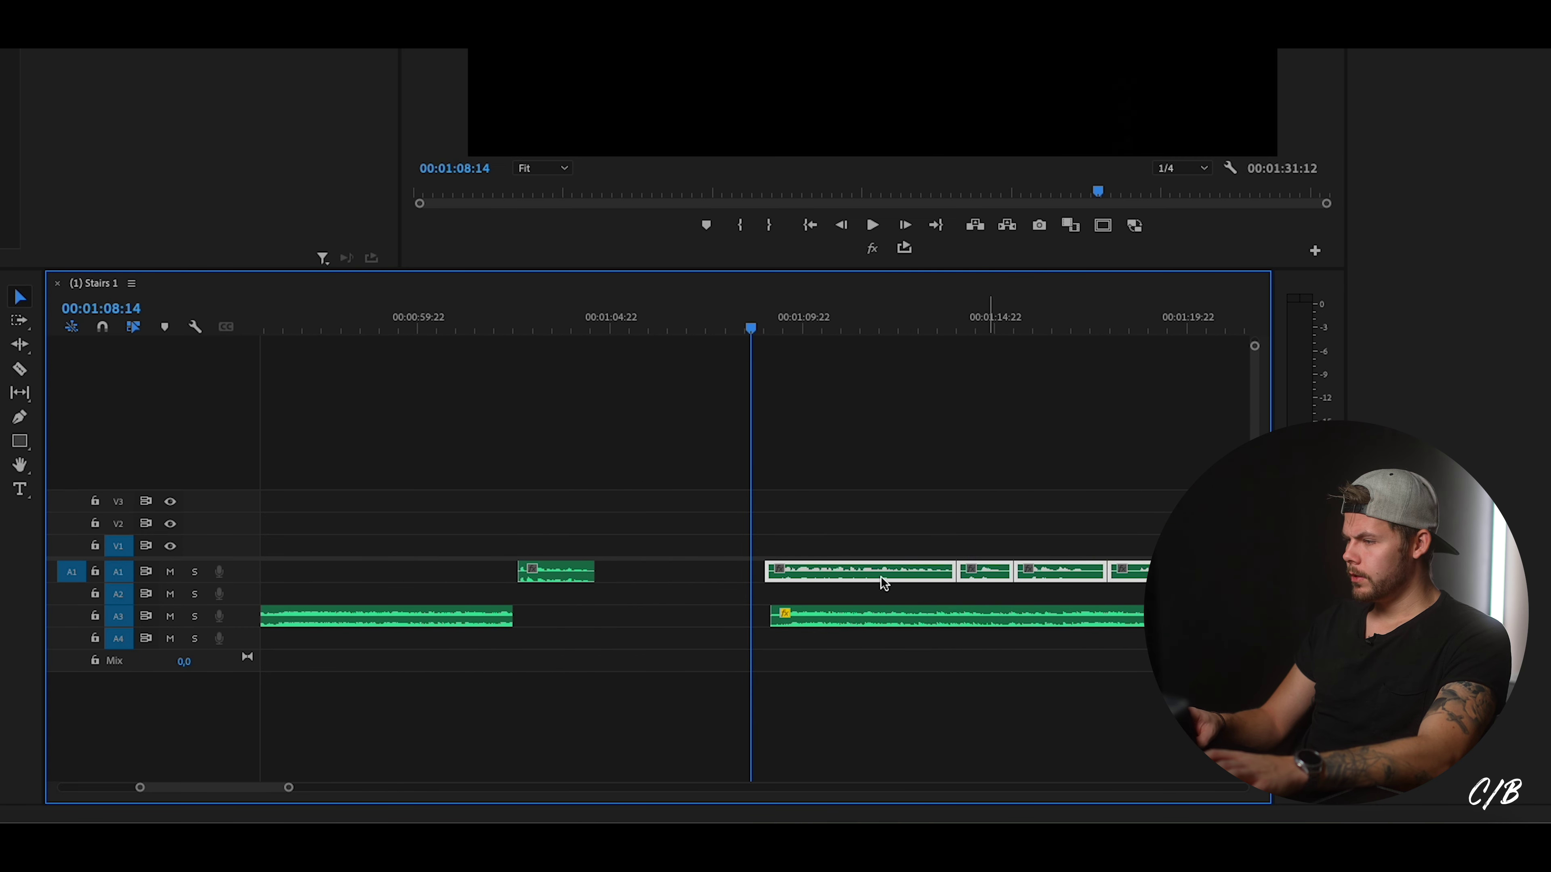
pyautogui.moveTo(812, 579); pyautogui.dragTo(820, 579)
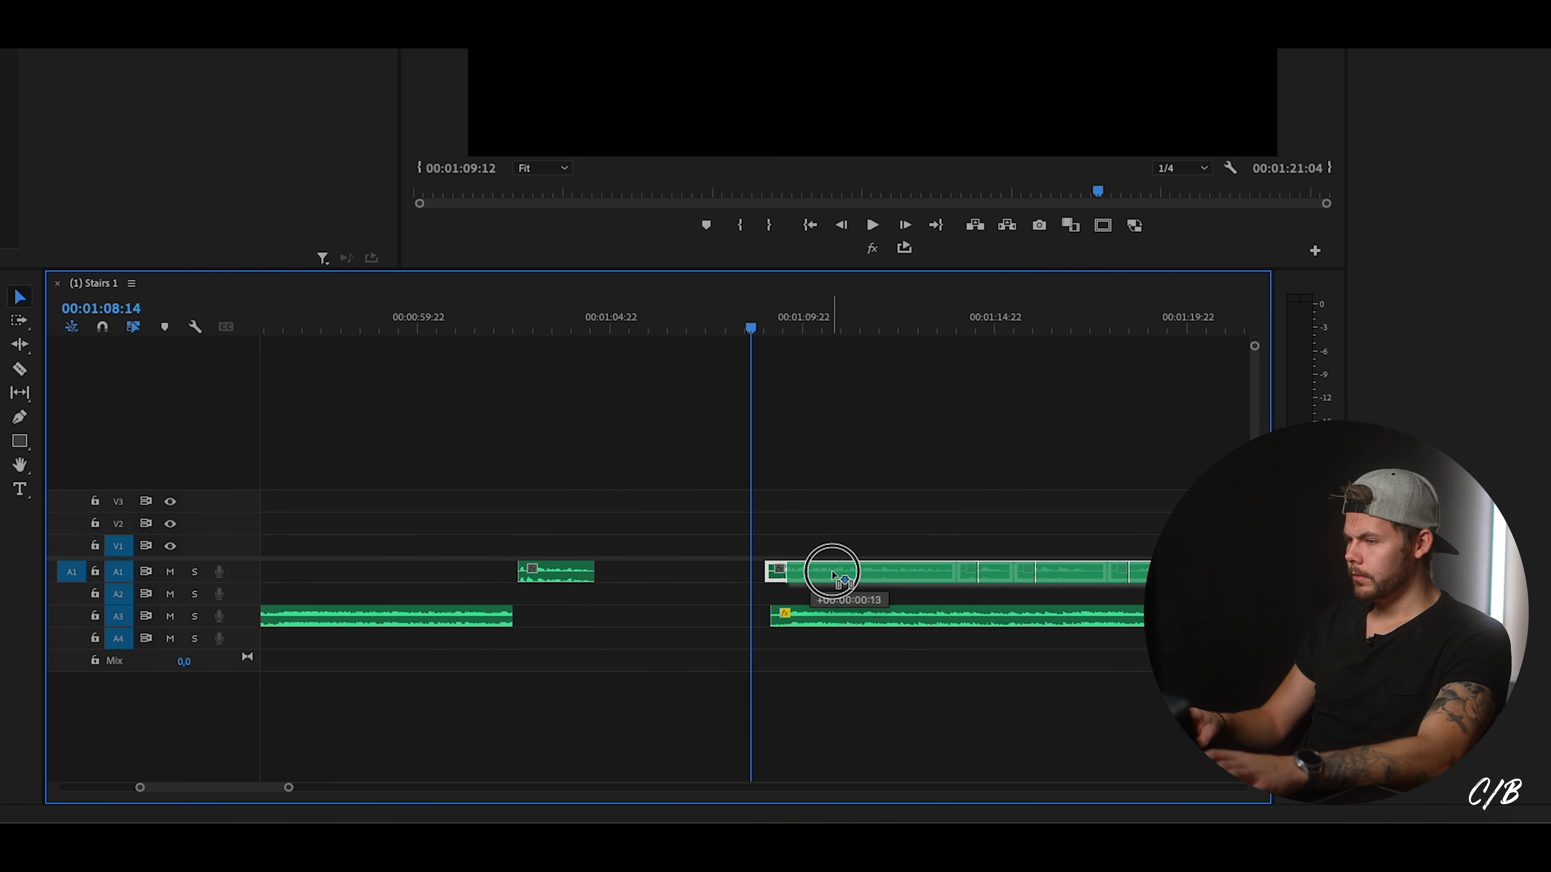
pyautogui.moveTo(834, 577); pyautogui.dragTo(836, 581)
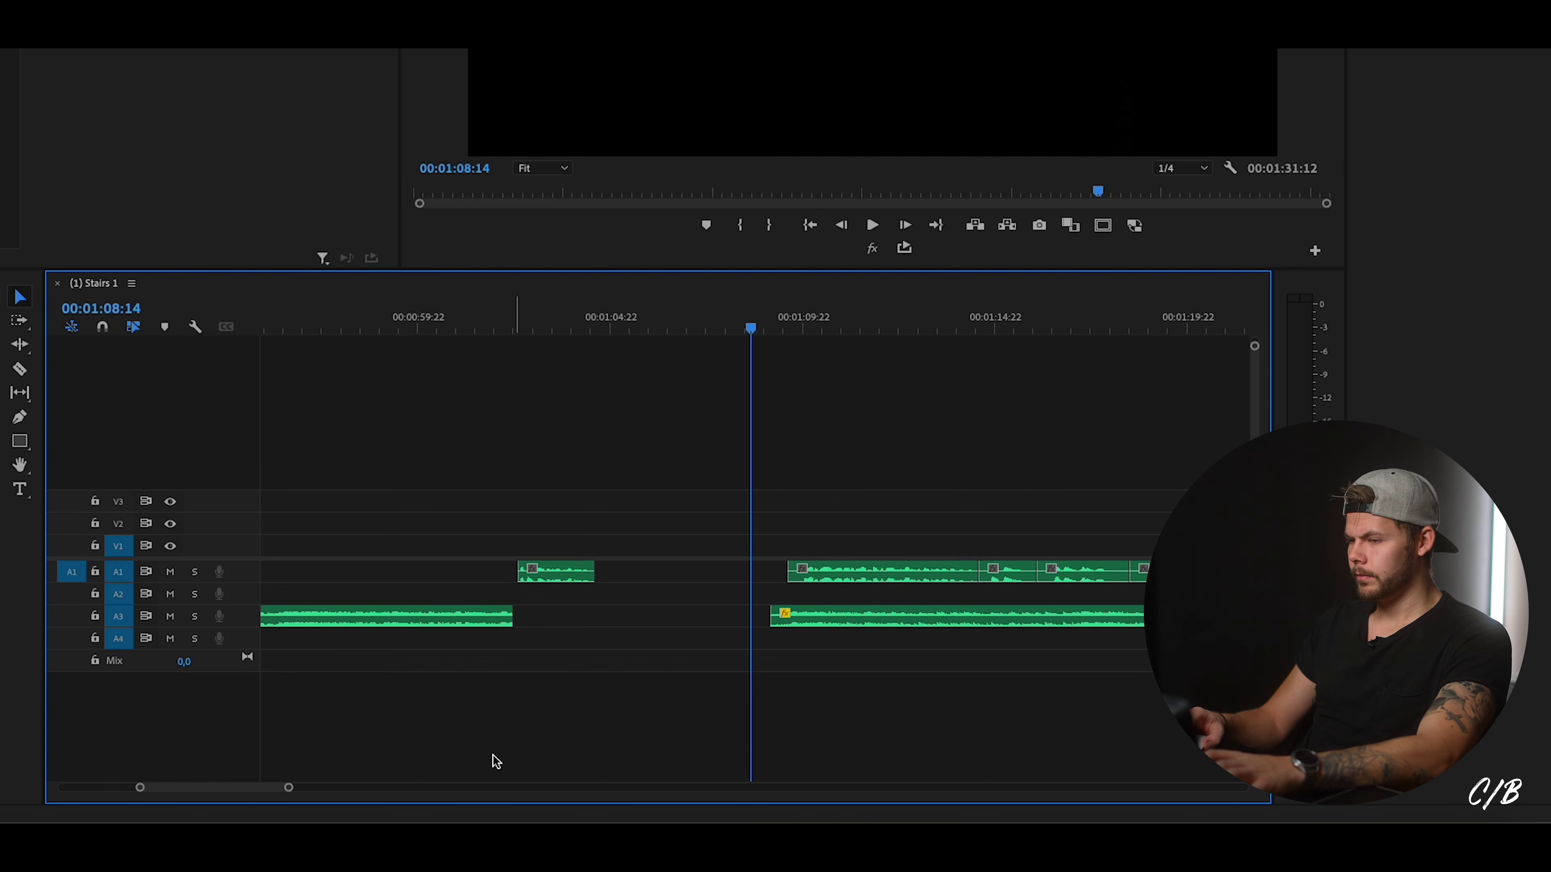
# Play the sequence from 00:01:08:14 to about 00:01:15:12 to check the voice-over against the second music clip.
pyautogui.moveTo(286, 786); pyautogui.dragTo(248, 788)
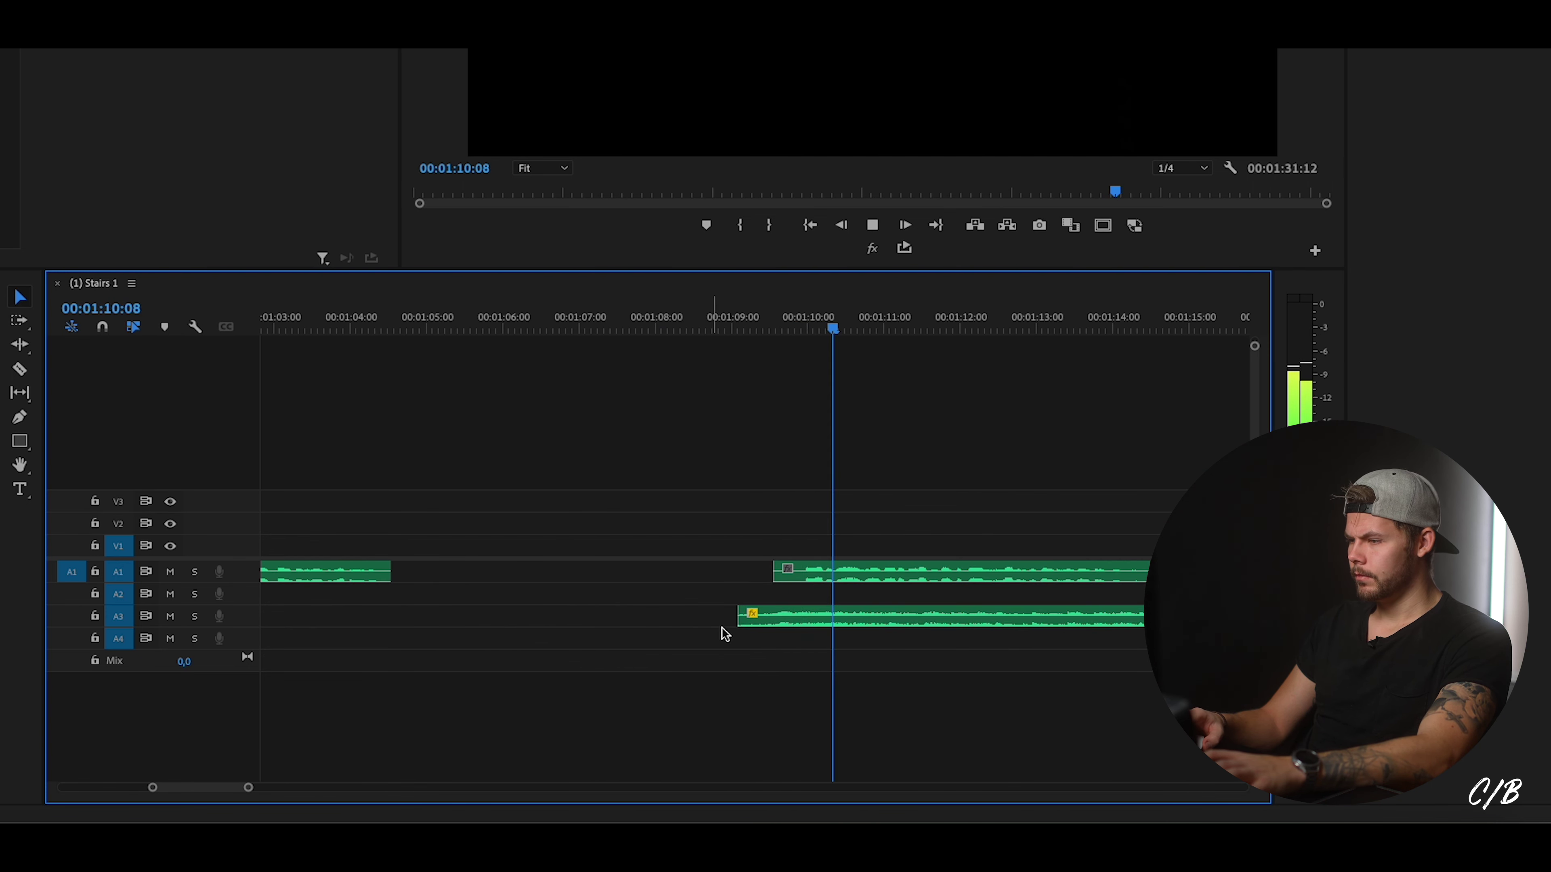
pyautogui.moveTo(248, 787); pyautogui.dragTo(293, 787)
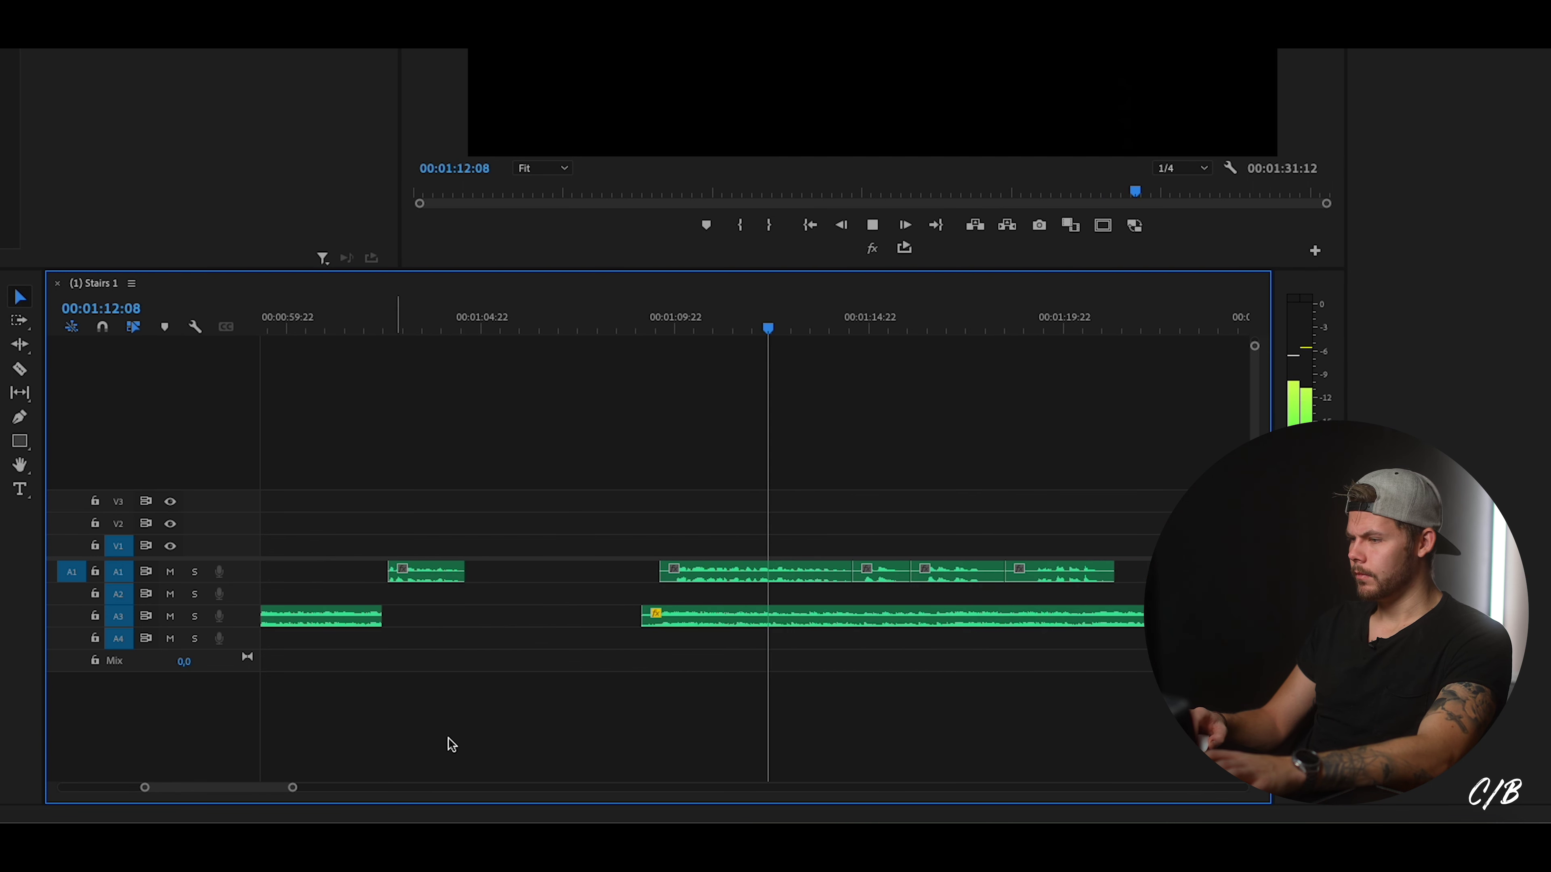
pyautogui.scroll(-3, 616, 658)
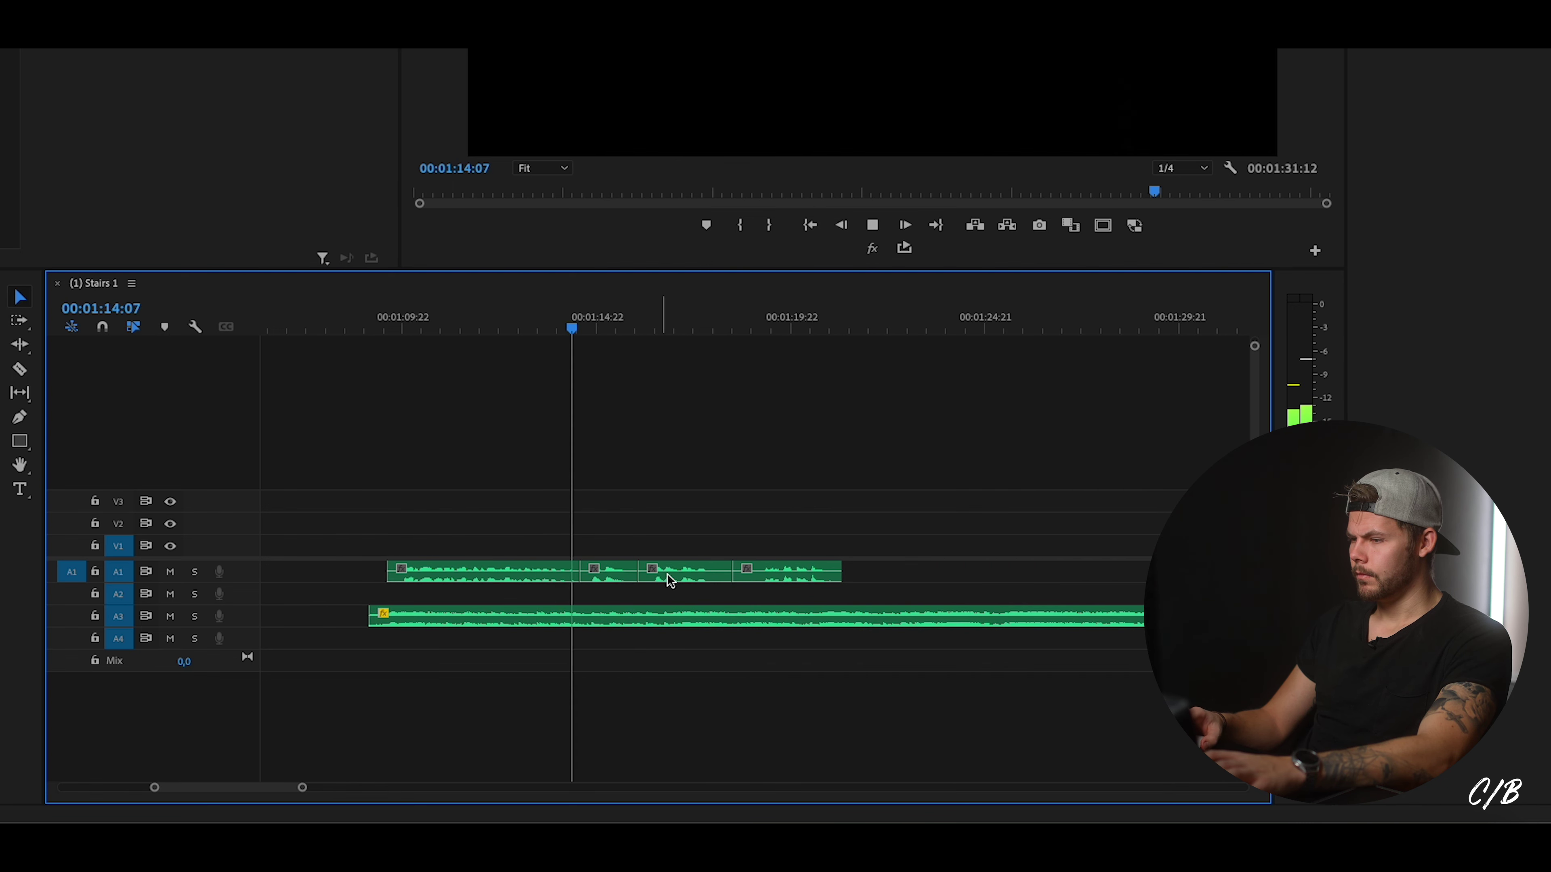
pyautogui.press('space')
# Shift the last three voice-over clips later on A1 to start at about 00:01:16:00 and play back from there.
pyautogui.press('d')
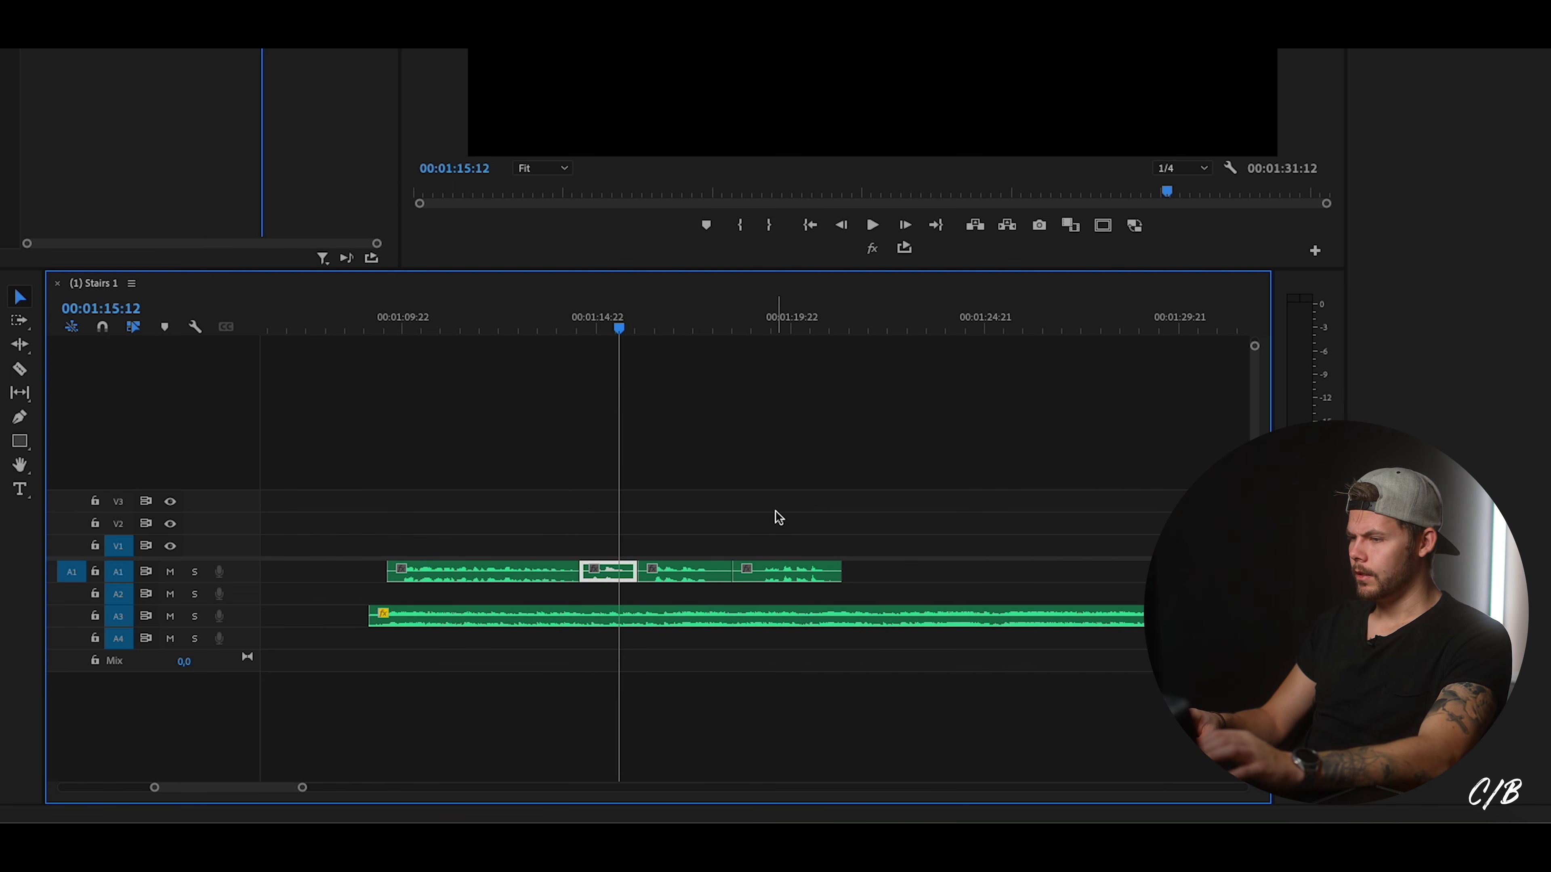
pyautogui.moveTo(806, 490); pyautogui.dragTo(663, 571)
pyautogui.press('space')
pyautogui.click(686, 559)
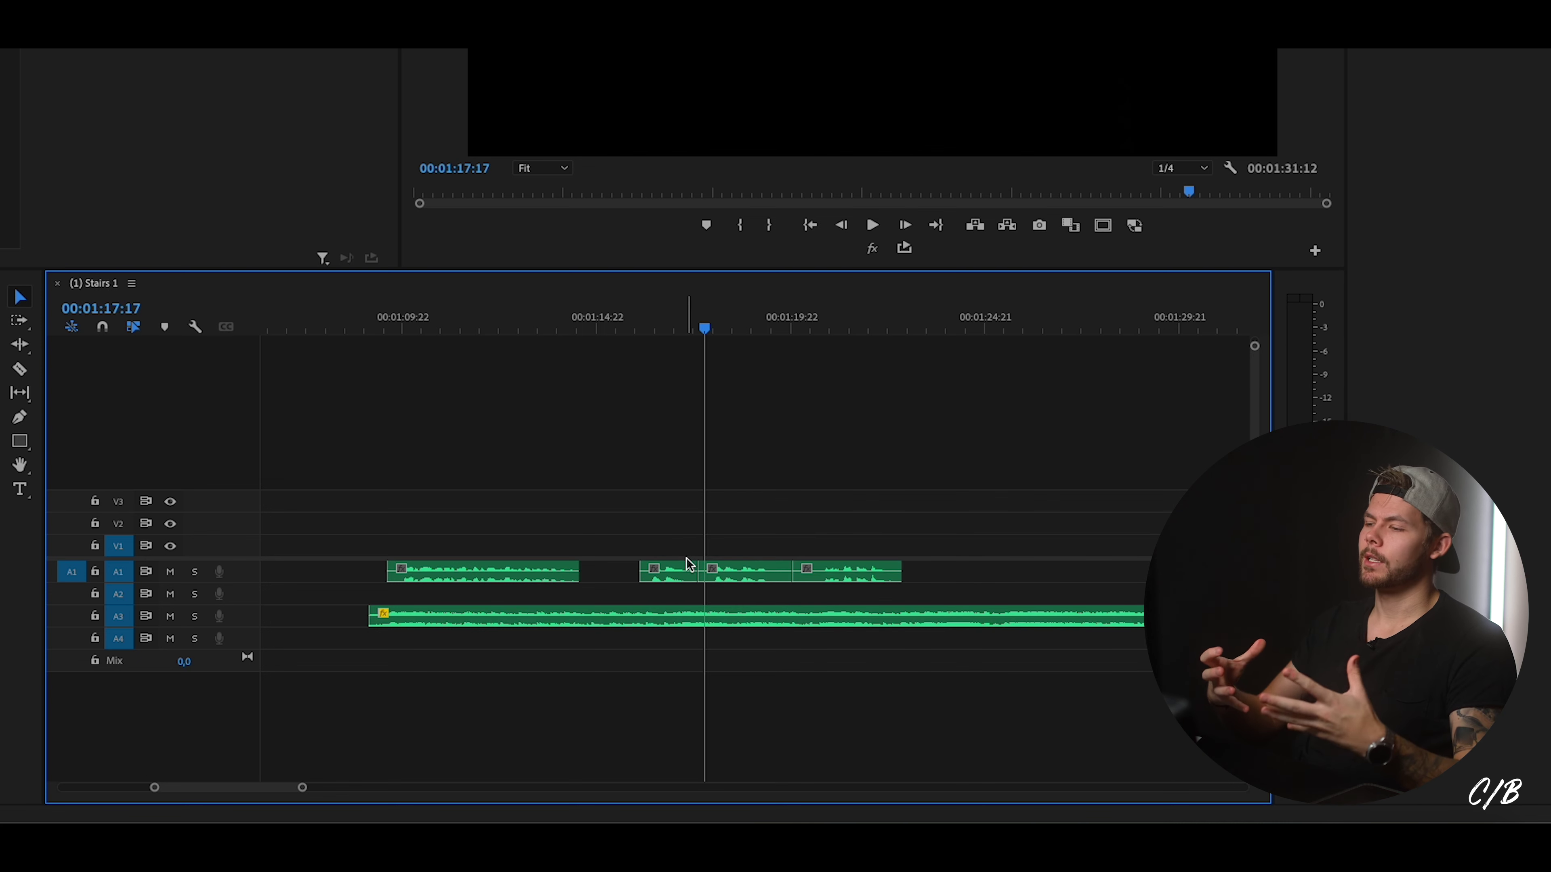
pyautogui.click(636, 324)
pyautogui.press('space')
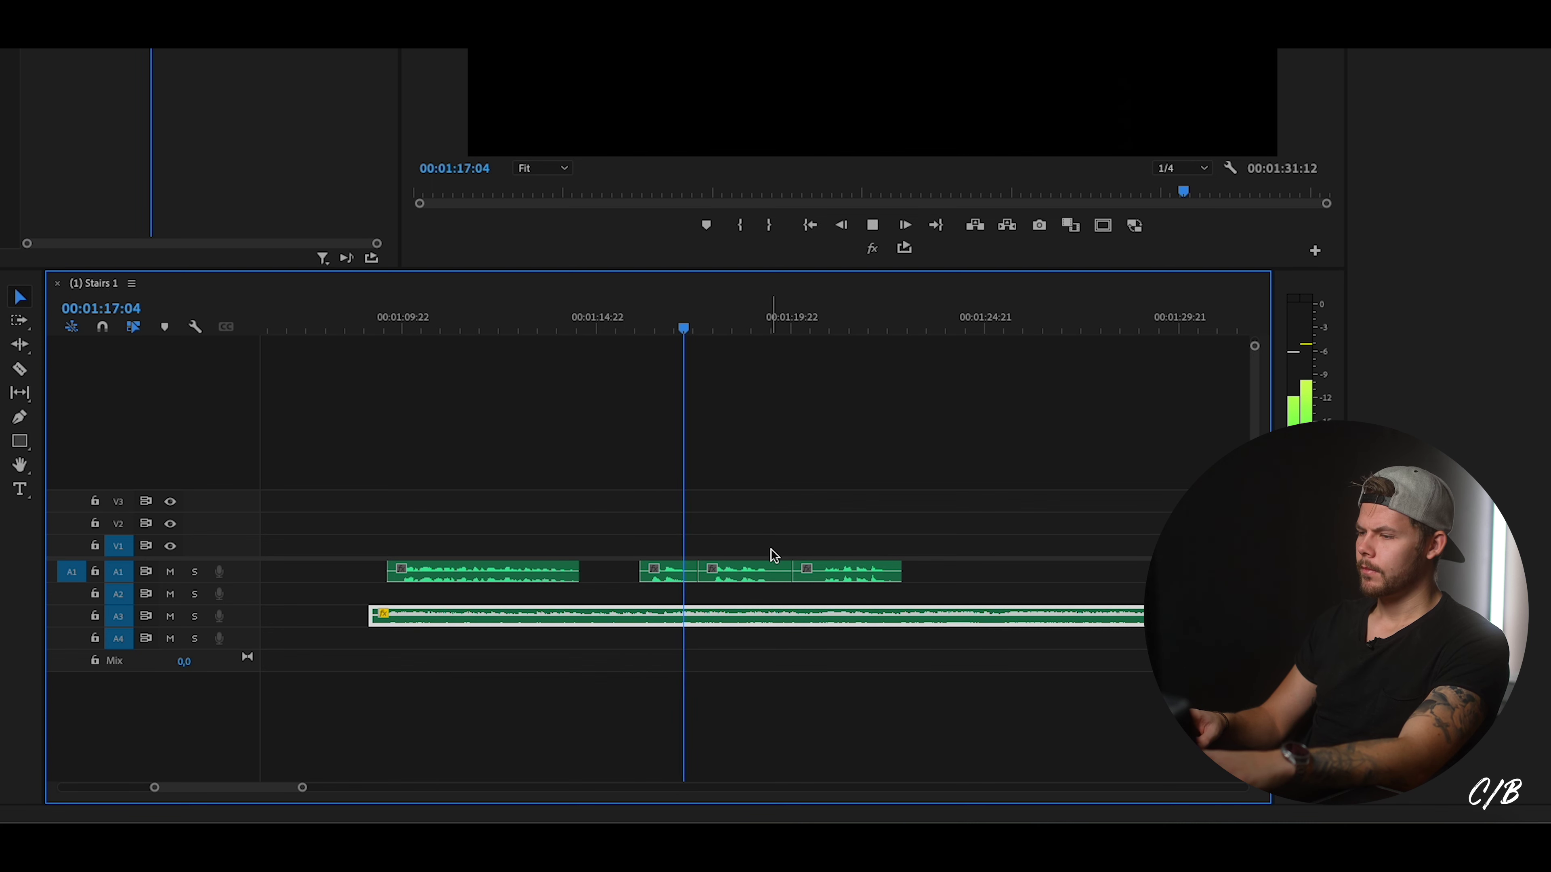
# Shift the last two voice-over clips later on A1 to start near 00:01:18:07 and play them back against the music.
pyautogui.click(774, 568)
pyautogui.moveTo(828, 540); pyautogui.dragTo(775, 575)
pyautogui.click(713, 324)
pyautogui.click(733, 616)
pyautogui.press('space')
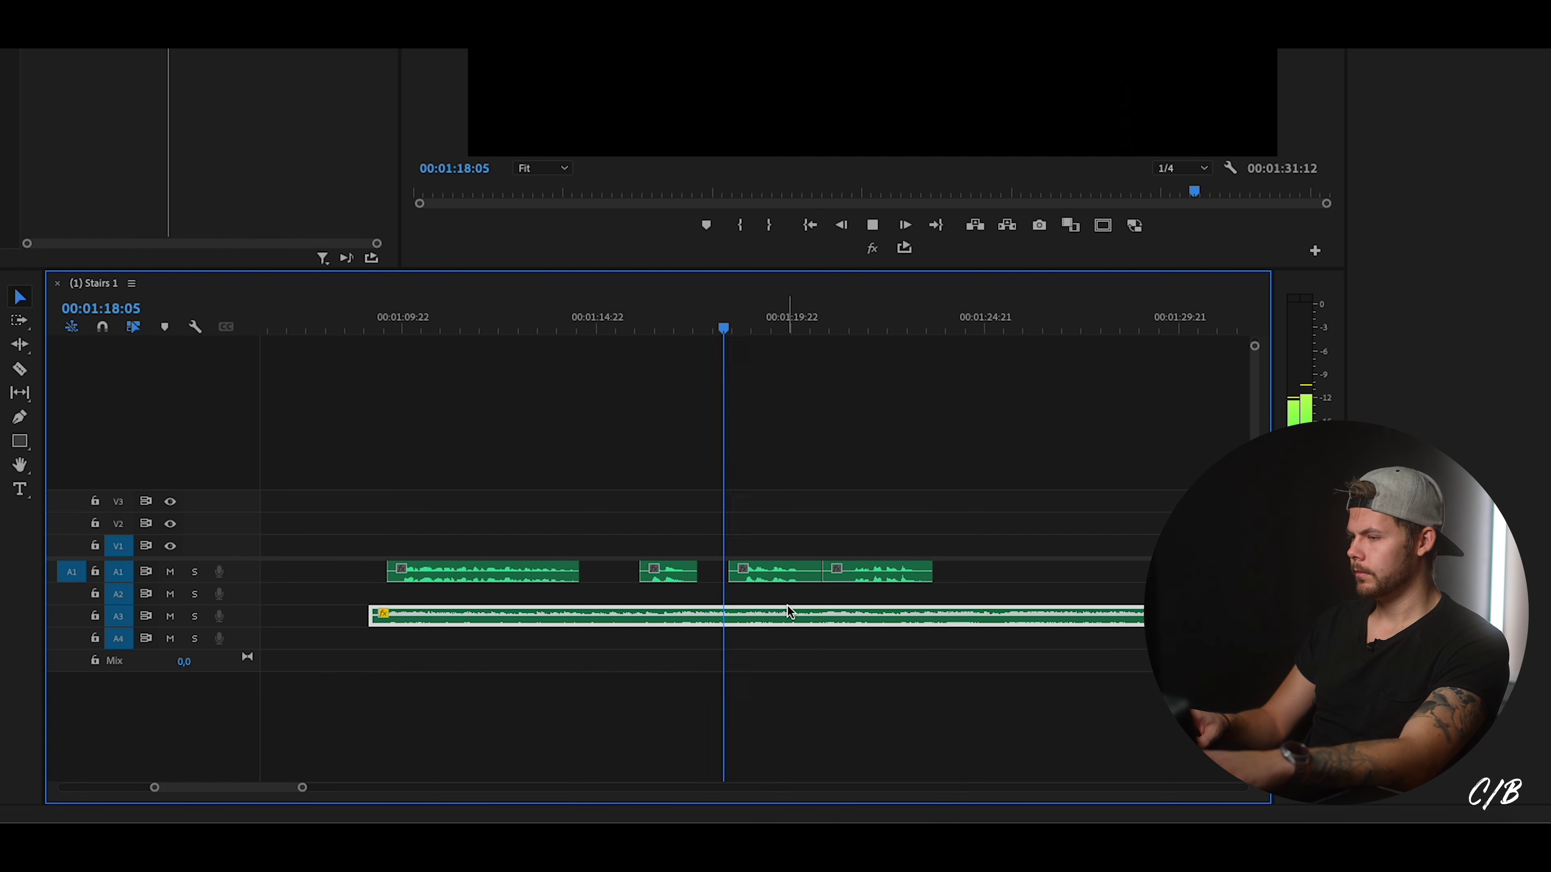
pyautogui.scroll(-3, 750, 613)
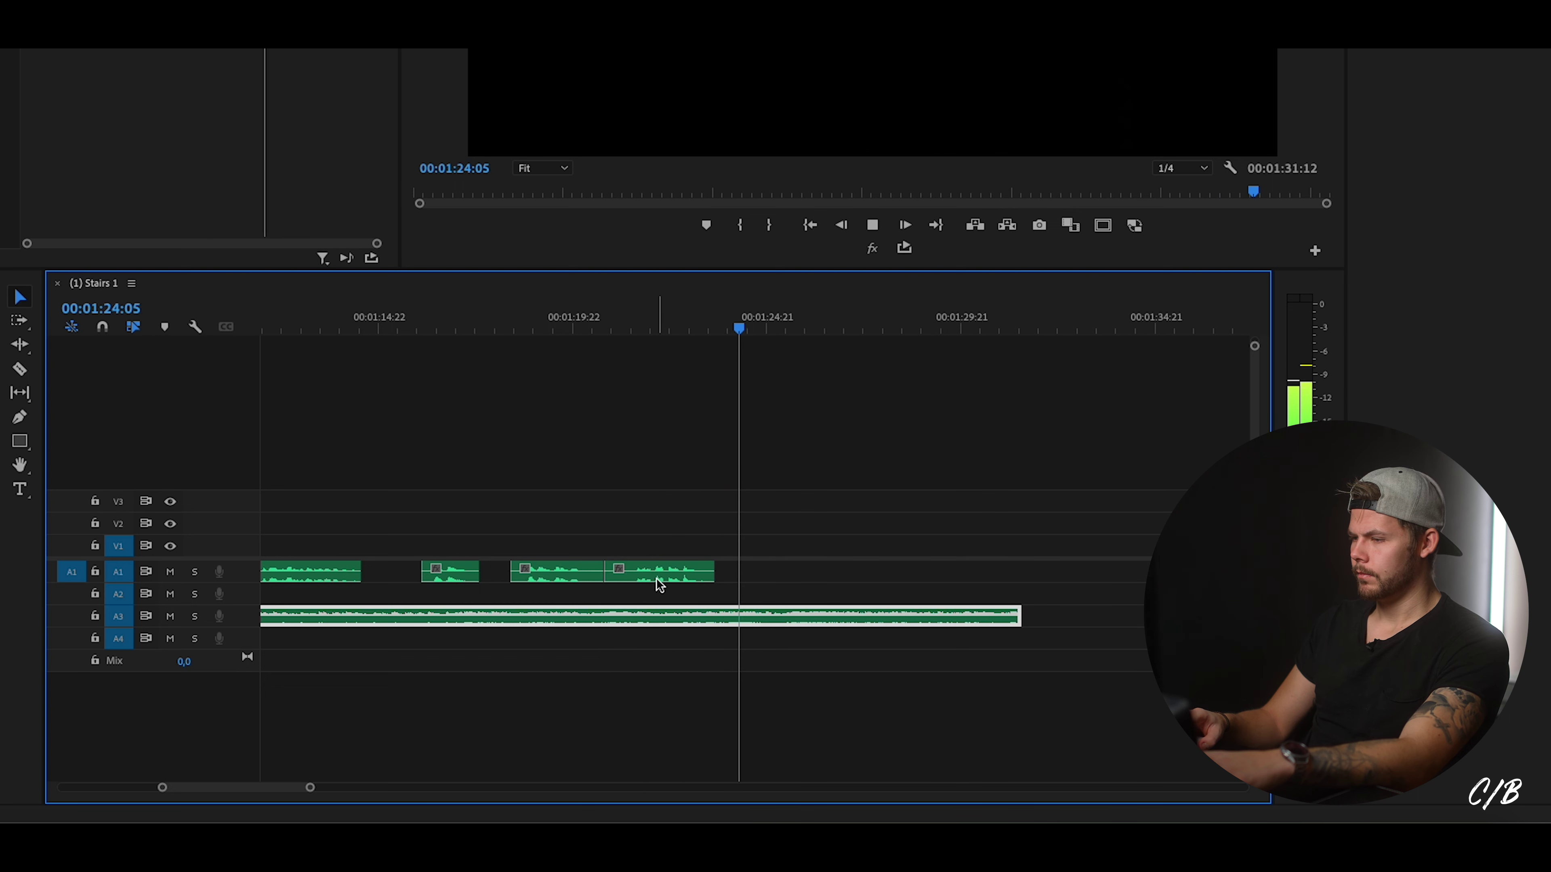
pyautogui.press('space')
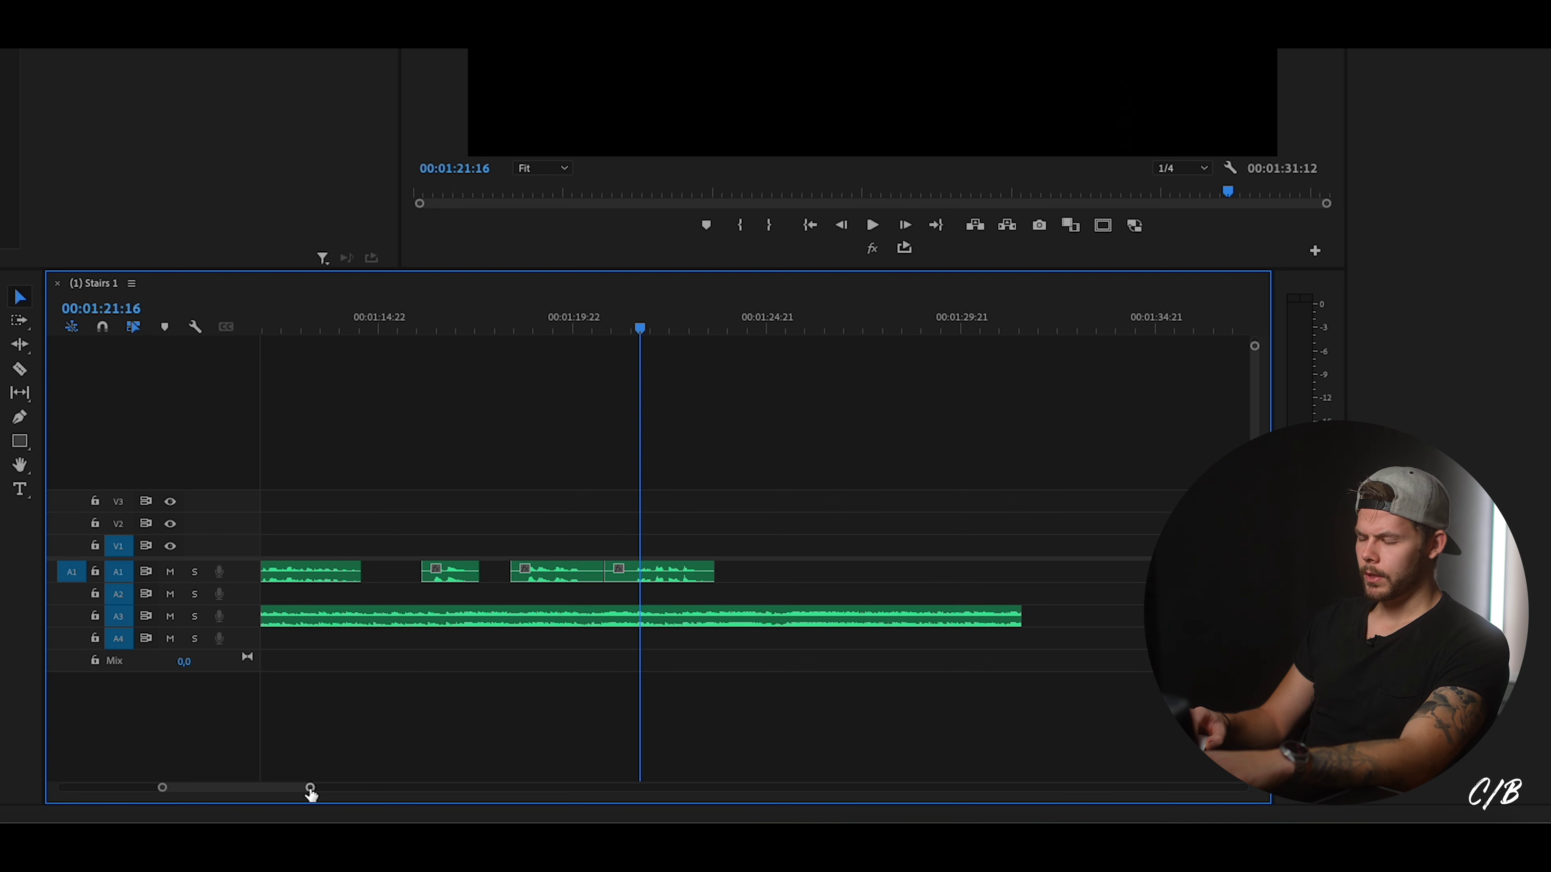
# Trim about 14 frames off the last voice-over clip's beginning, move it to start near 00:01:20:19, and play back from about 00:01:18:00.
pyautogui.moveTo(311, 787); pyautogui.dragTo(254, 787)
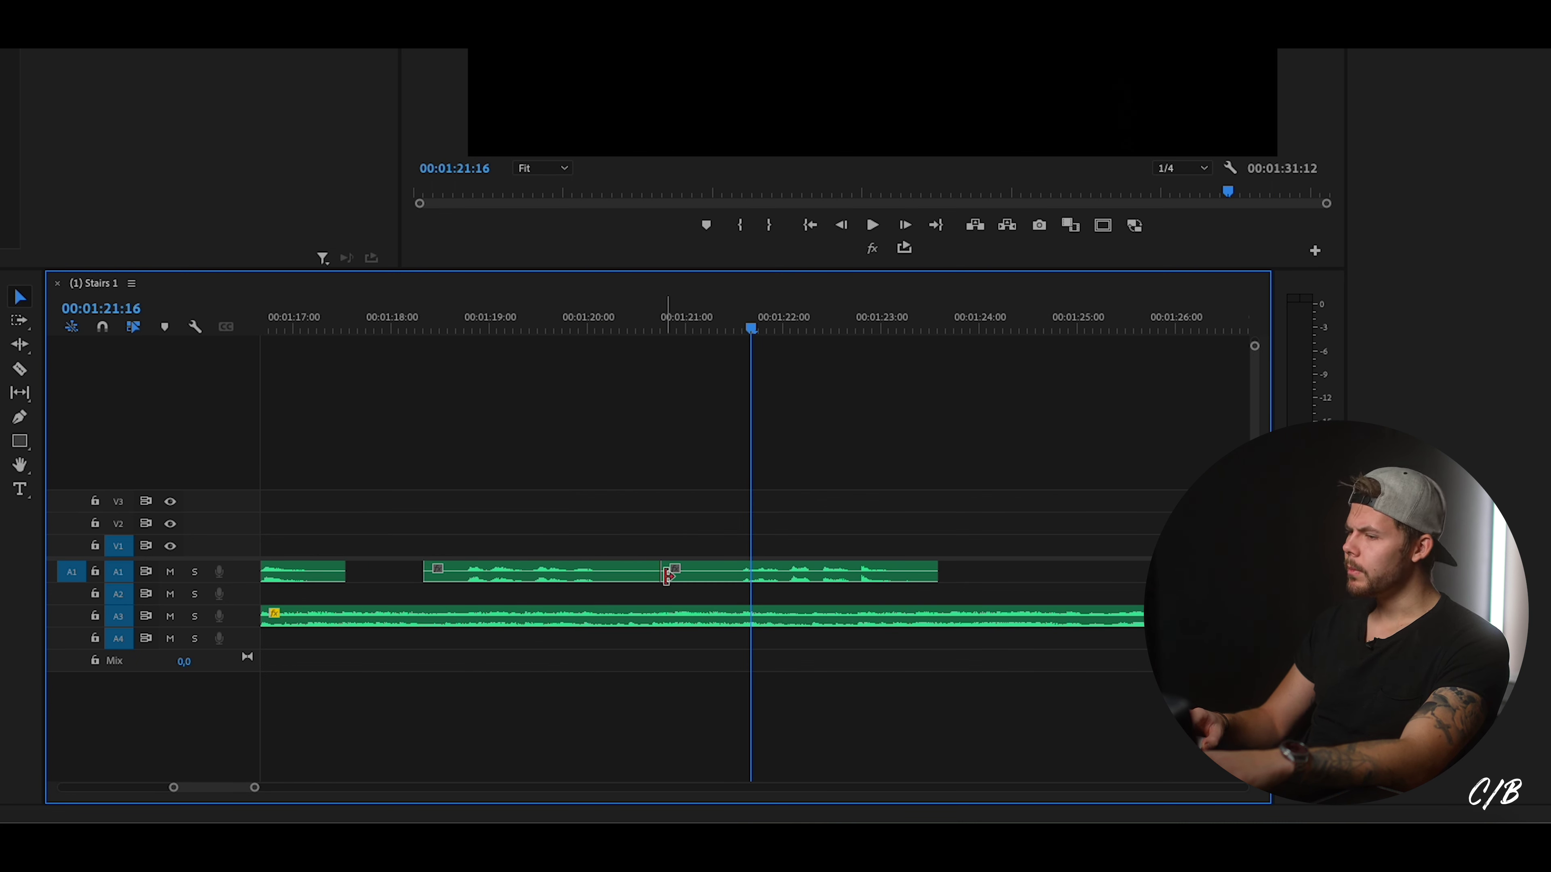
pyautogui.moveTo(666, 574); pyautogui.dragTo(723, 573)
pyautogui.moveTo(831, 577); pyautogui.dragTo(778, 575)
pyautogui.click(398, 344)
pyautogui.press('space')
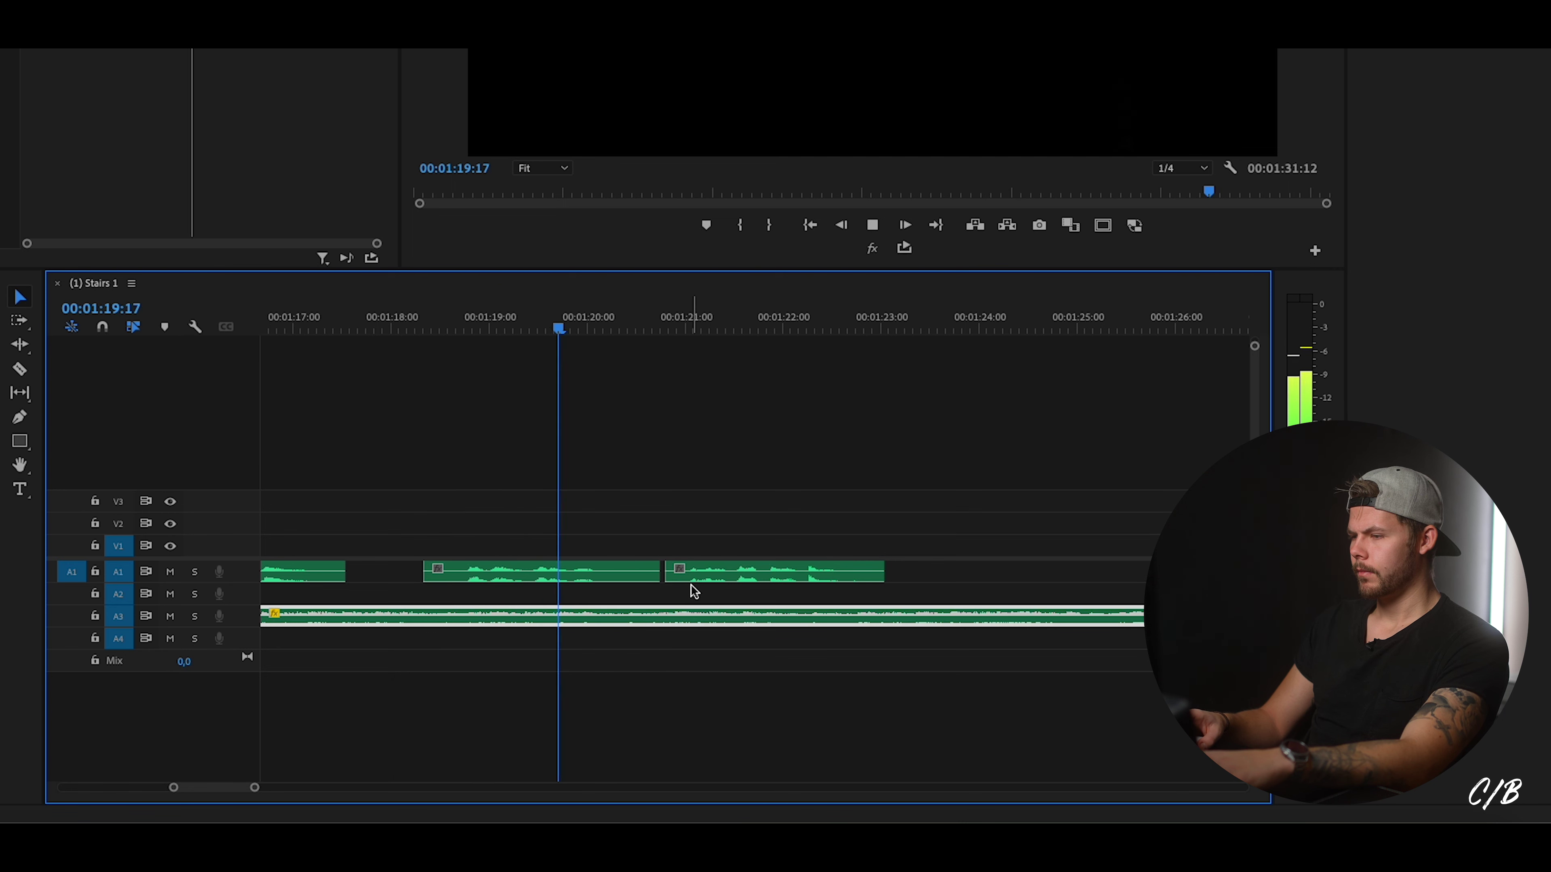
pyautogui.click(728, 581)
pyautogui.moveTo(267, 783); pyautogui.dragTo(299, 776)
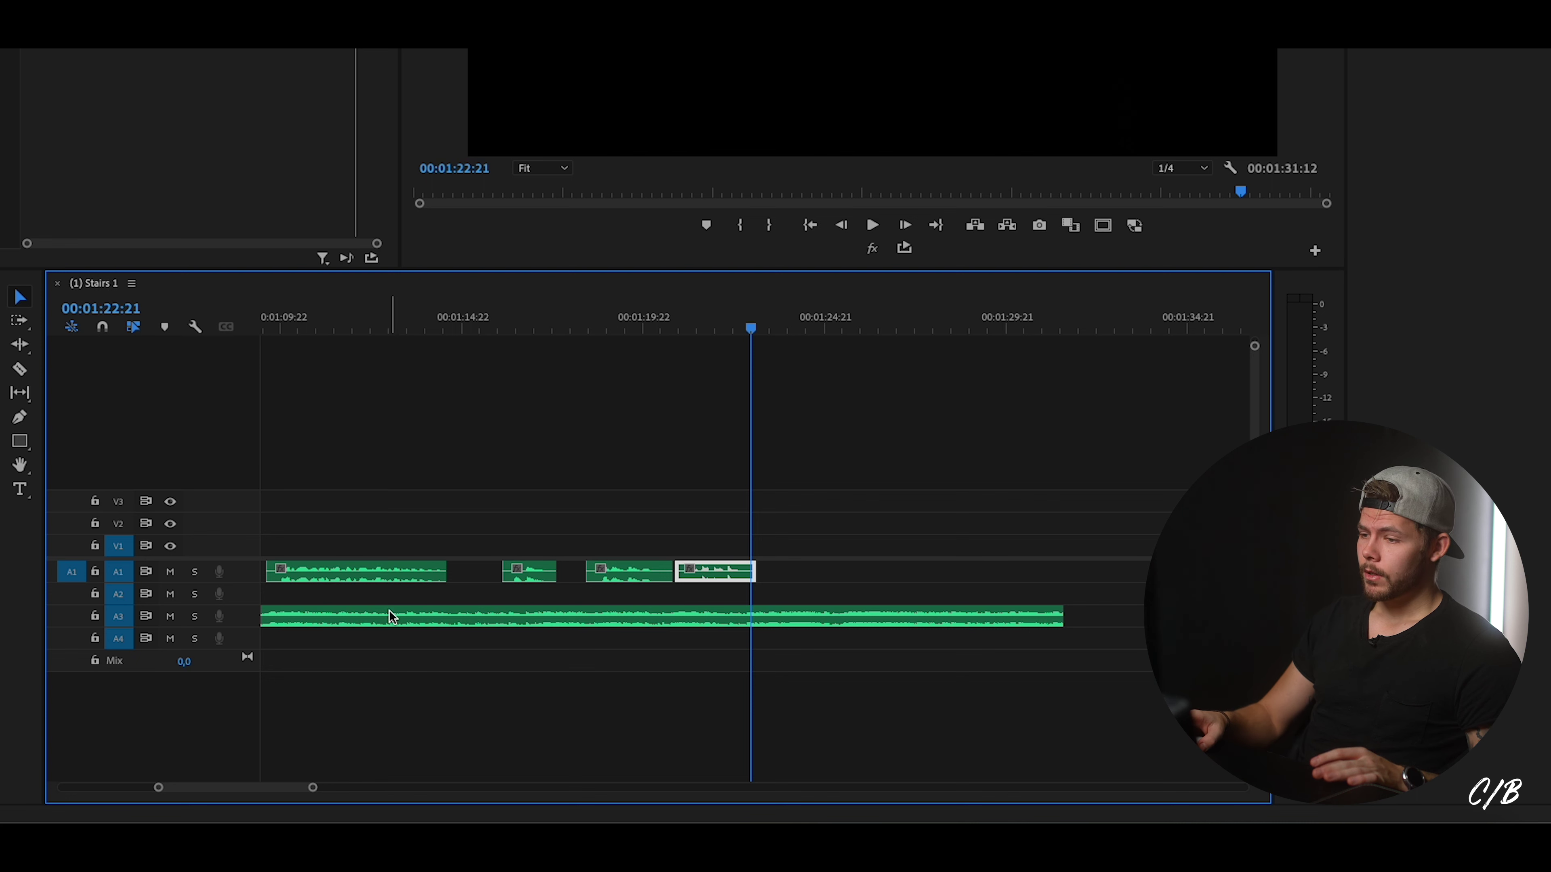
# Lock track A1 and enlarge the audio tracks to inspect the A3 music waveform around 00:01:16:12.
pyautogui.click(96, 572)
pyautogui.moveTo(314, 788); pyautogui.dragTo(274, 788)
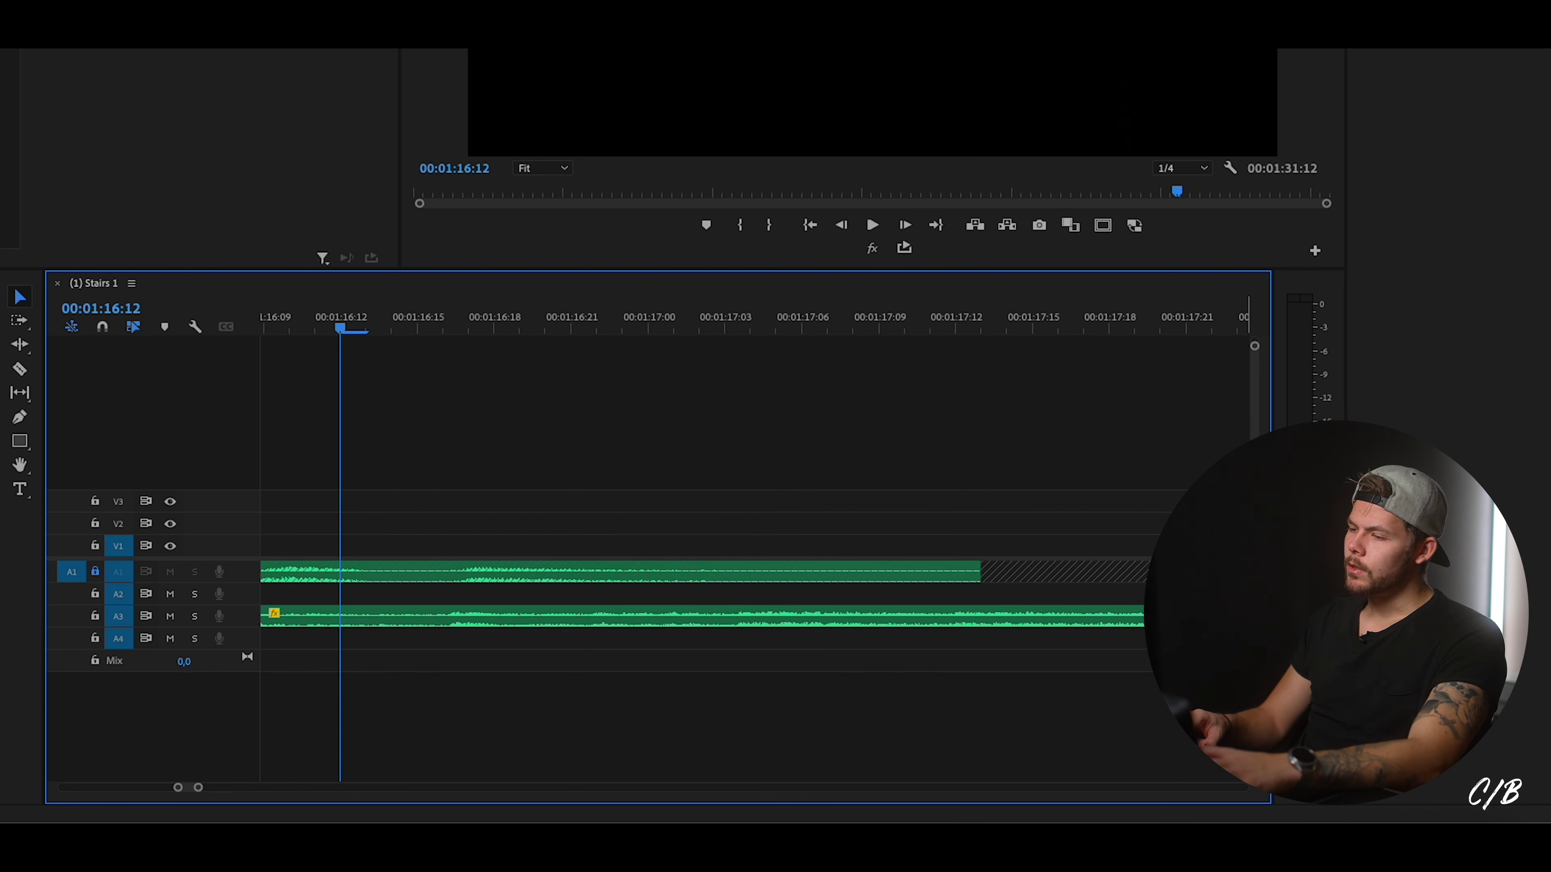
pyautogui.hotkey('alt', '=')
pyautogui.hotkey('alt', '=')
pyautogui.hotkey('alt', '=')
pyautogui.hotkey('alt', '=')
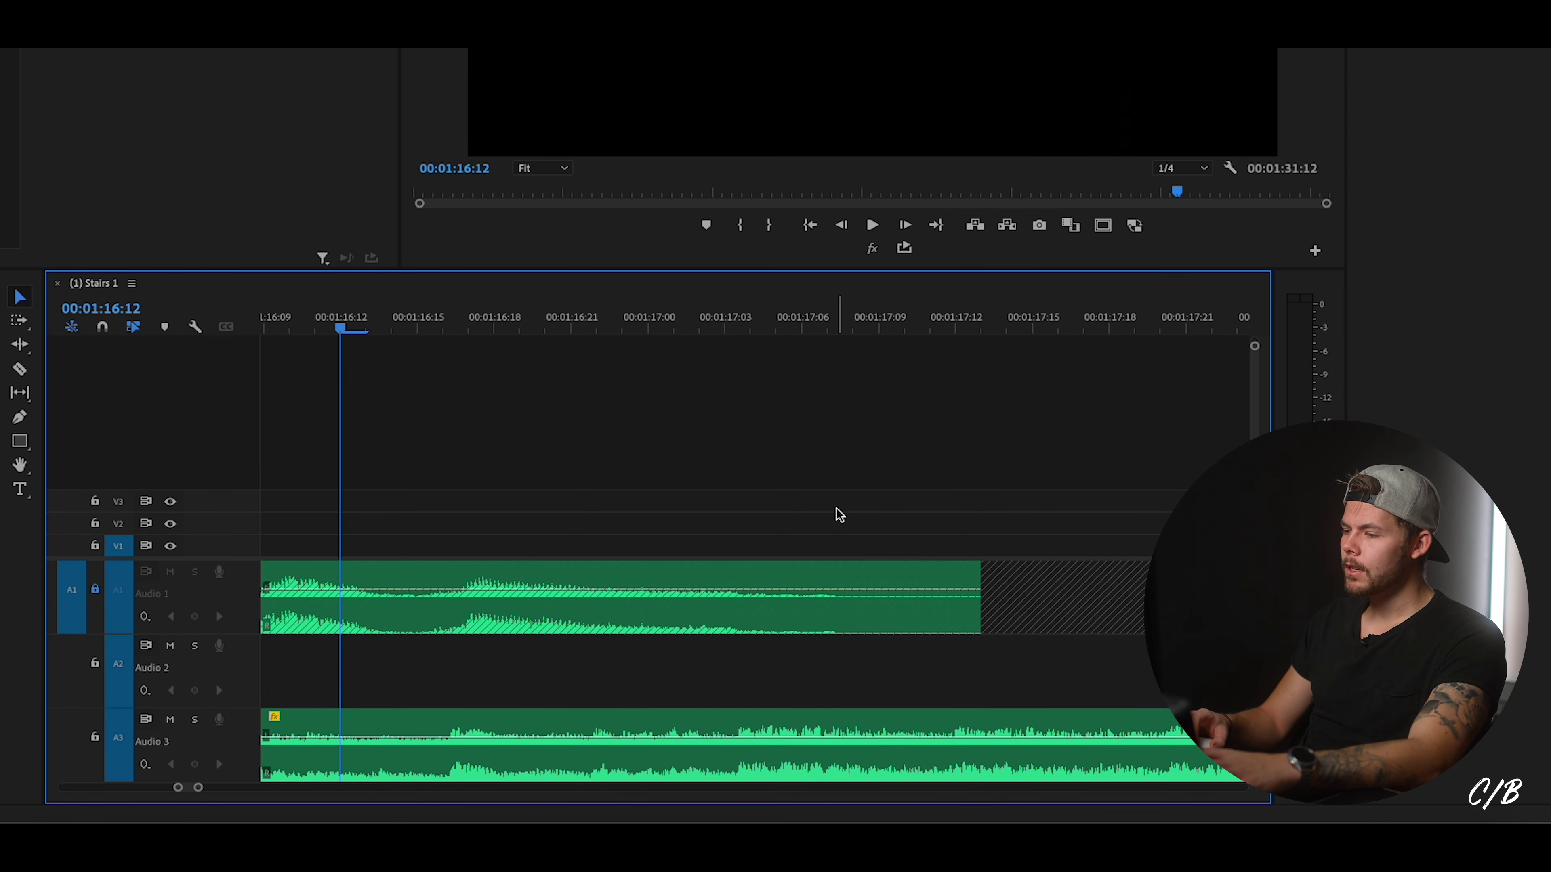
pyautogui.scroll(-2, 751, 678)
pyautogui.scroll(1, 747, 673)
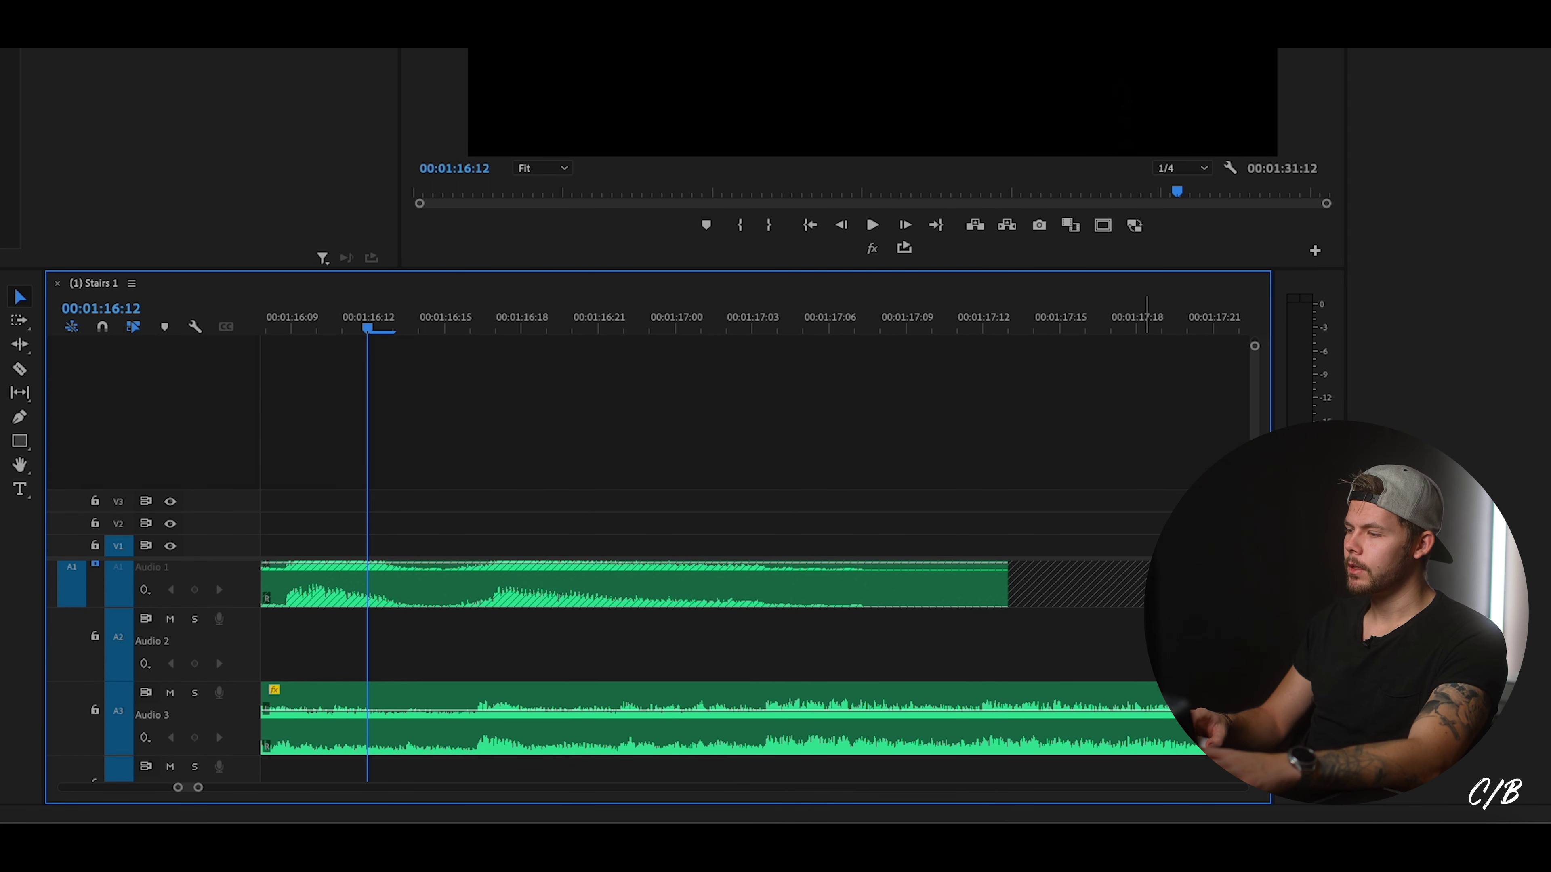
pyautogui.scroll(-3, 610, 672)
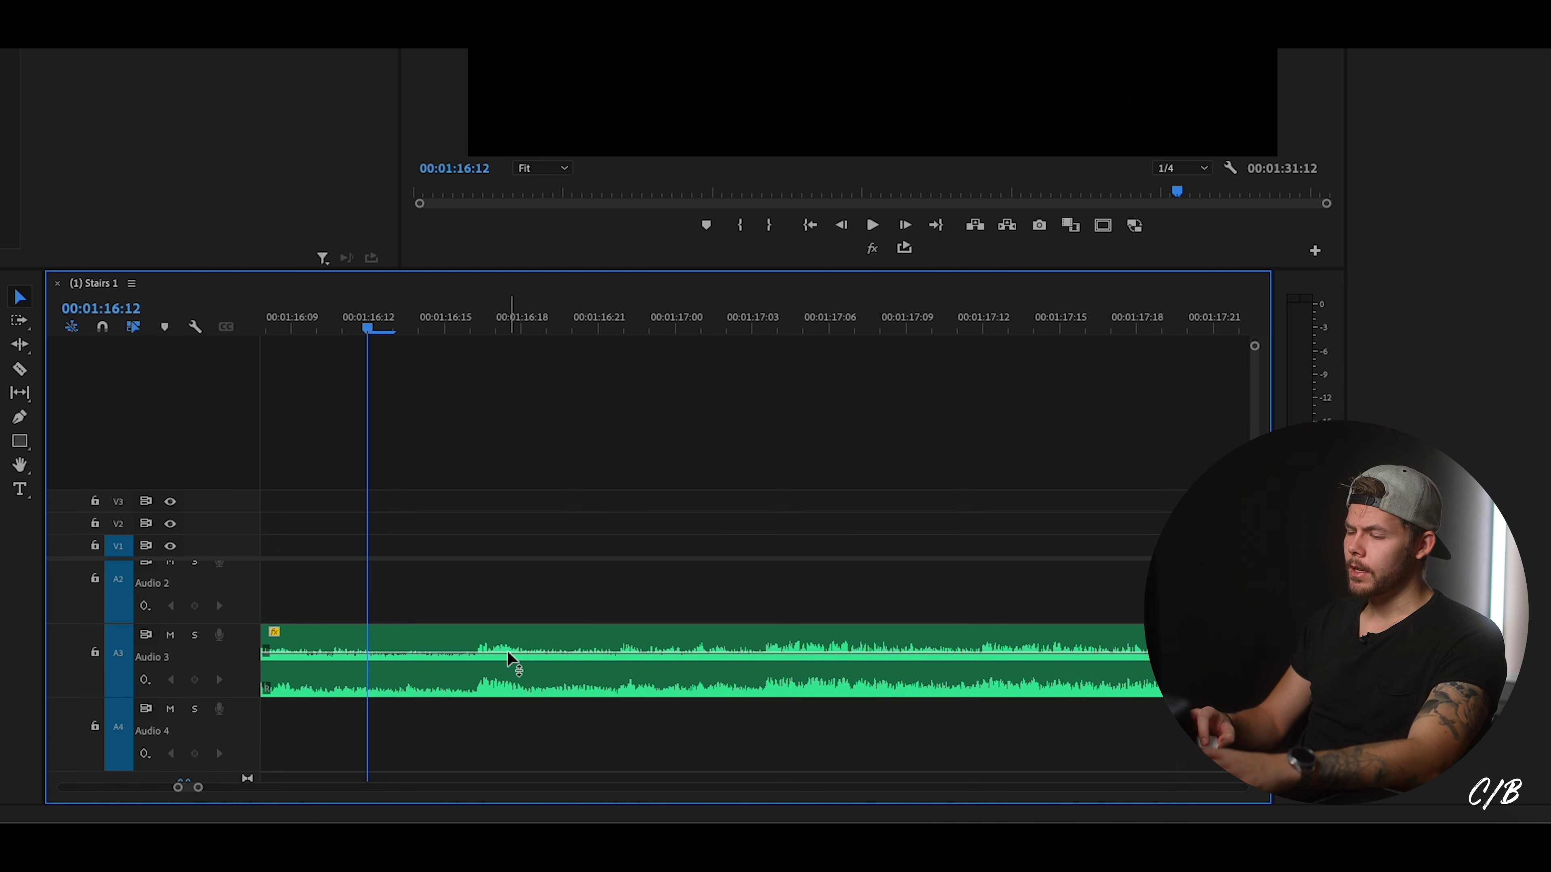
# Play the A3 music from about 00:01:16:11 to find a cut point beneath the second-to-last voice-over clip.
pyautogui.press('space')
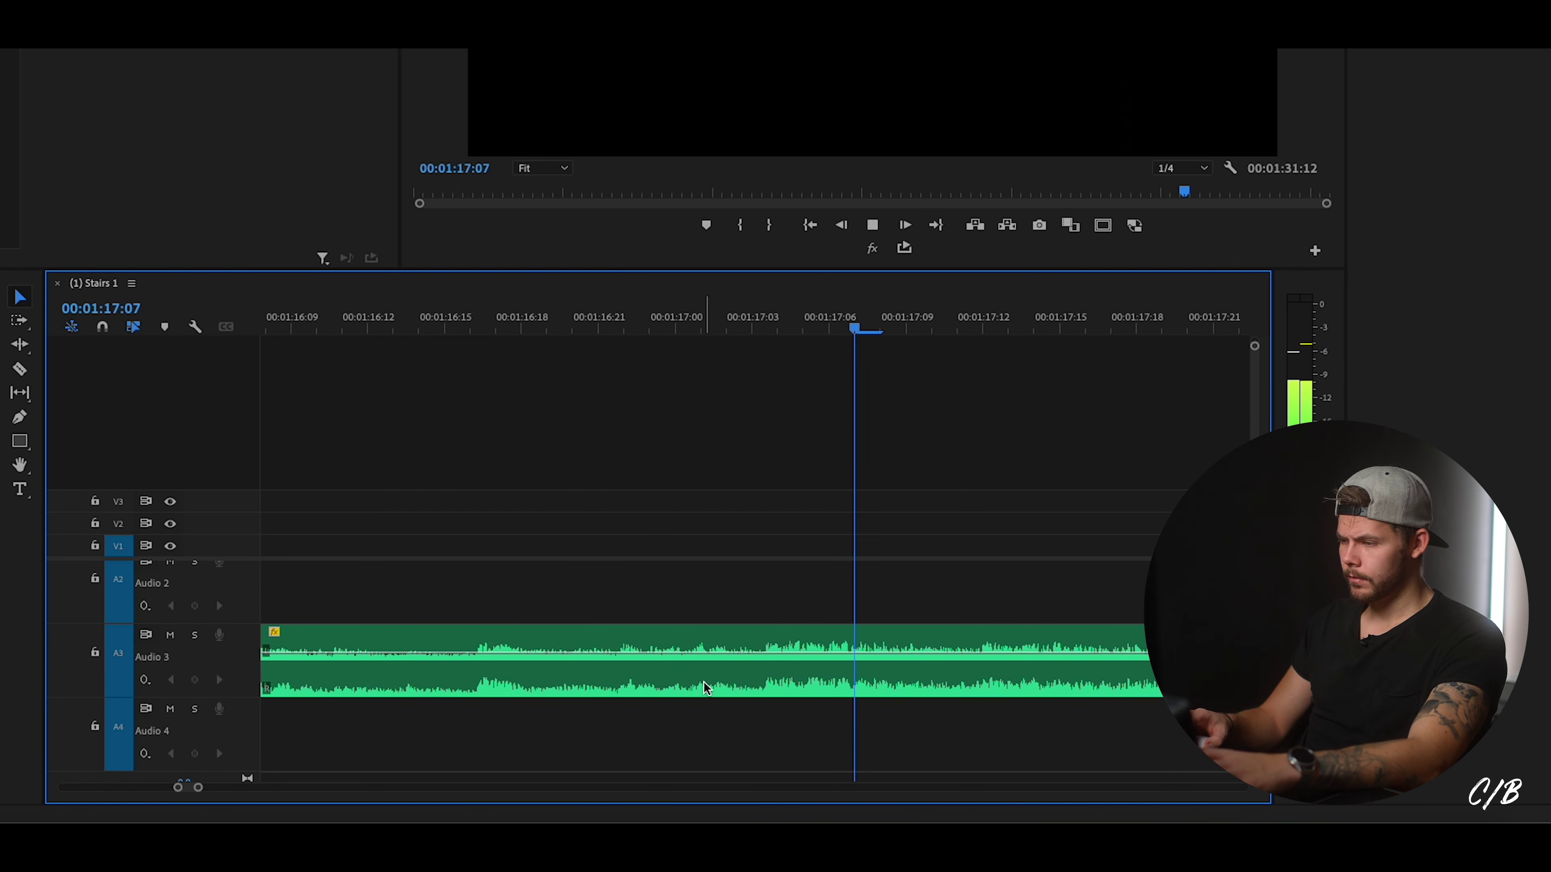
pyautogui.press('-')
pyautogui.press('-')
pyautogui.press('-')
pyautogui.press('-')
pyautogui.press('space')
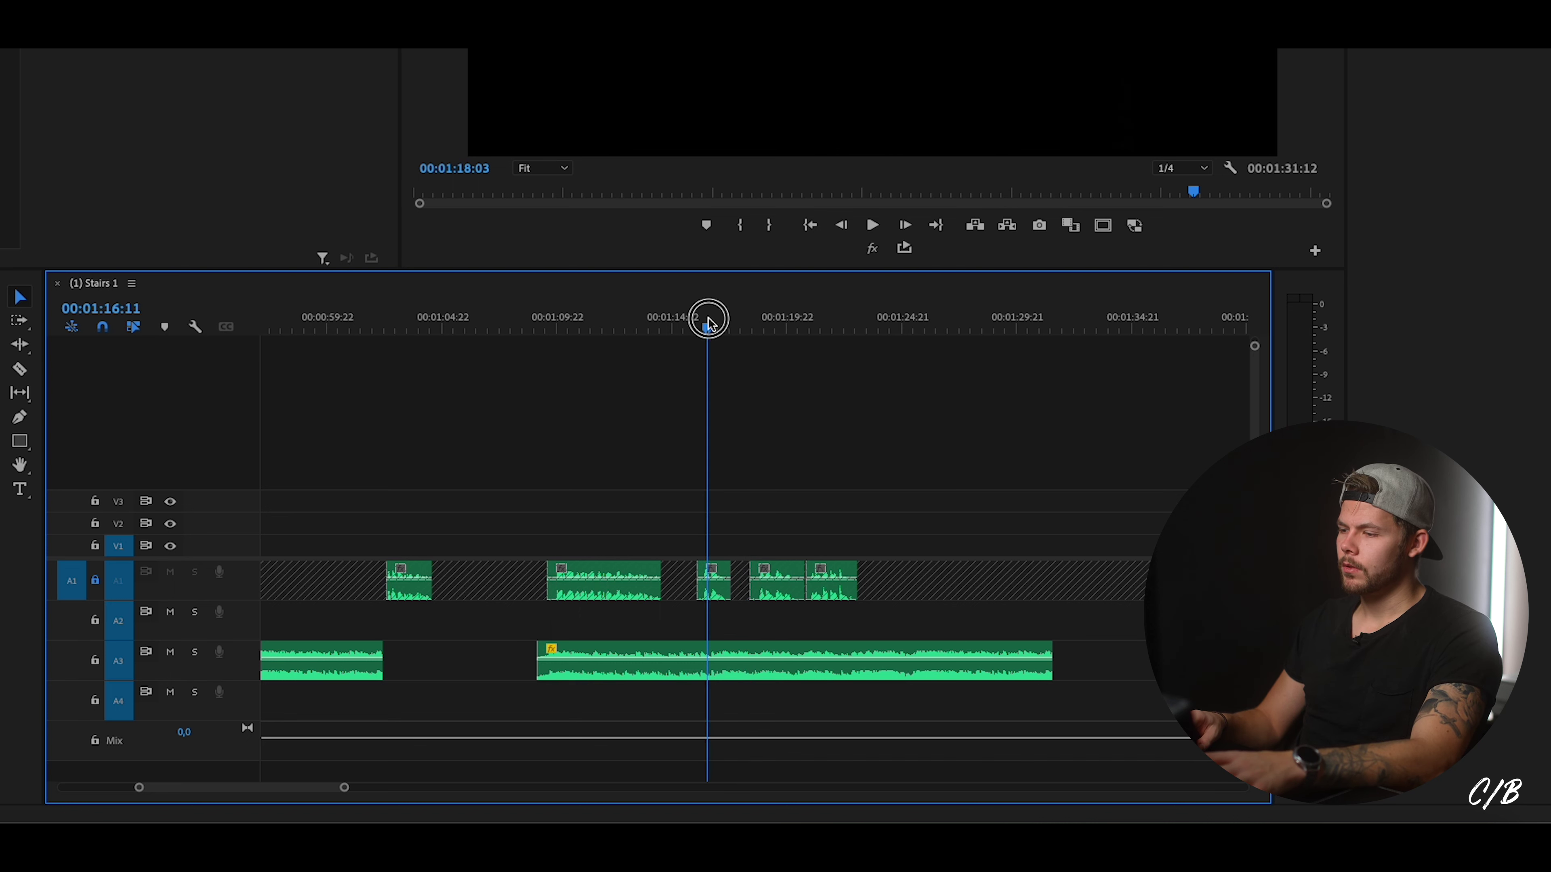
pyautogui.click(709, 319)
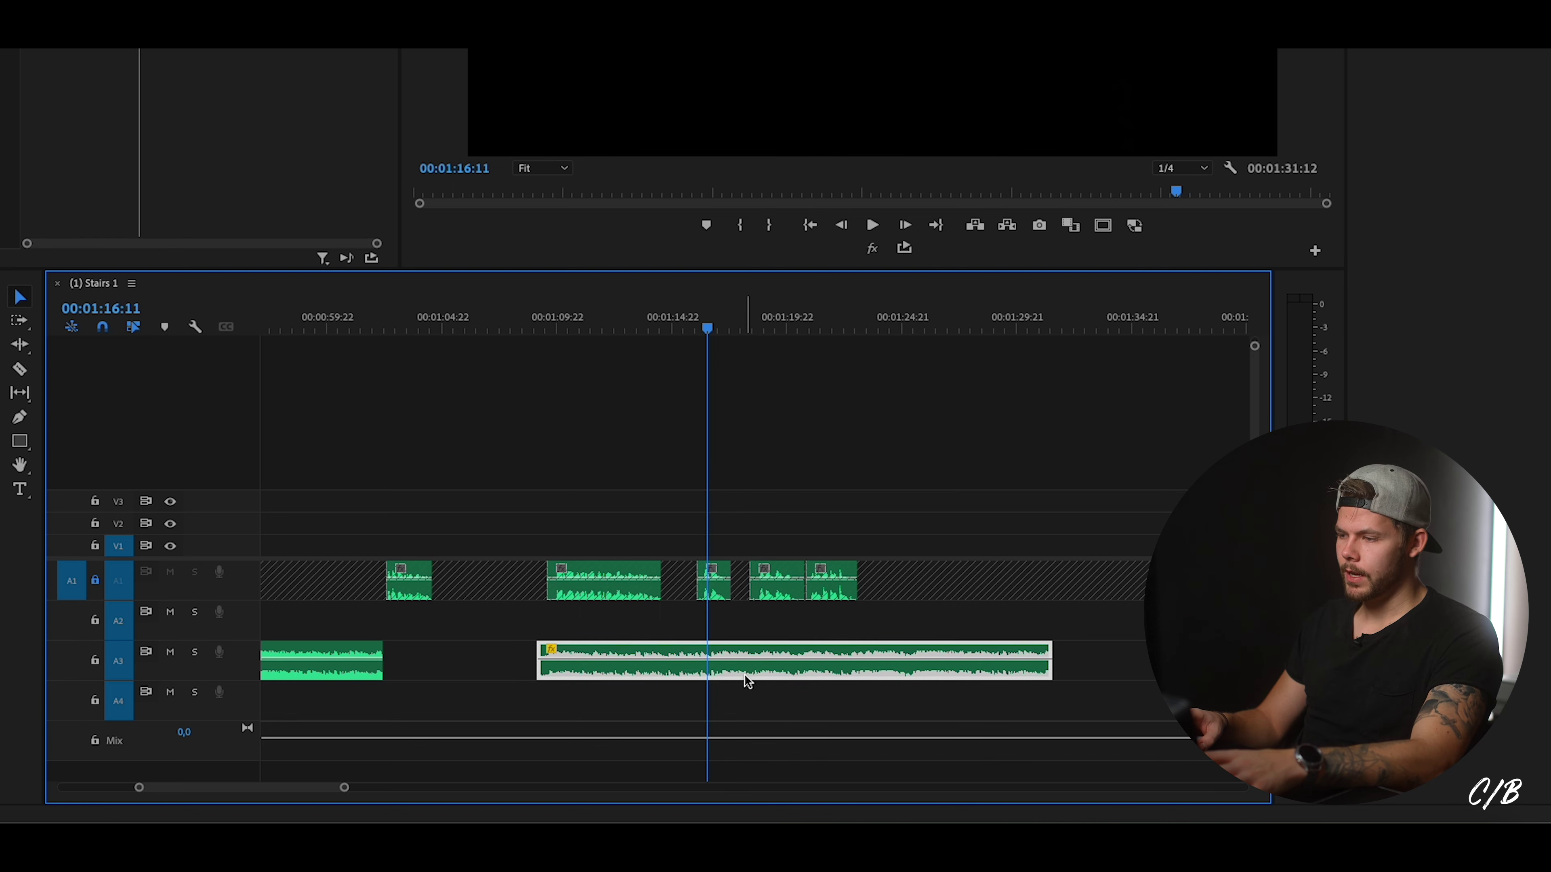
pyautogui.press('space')
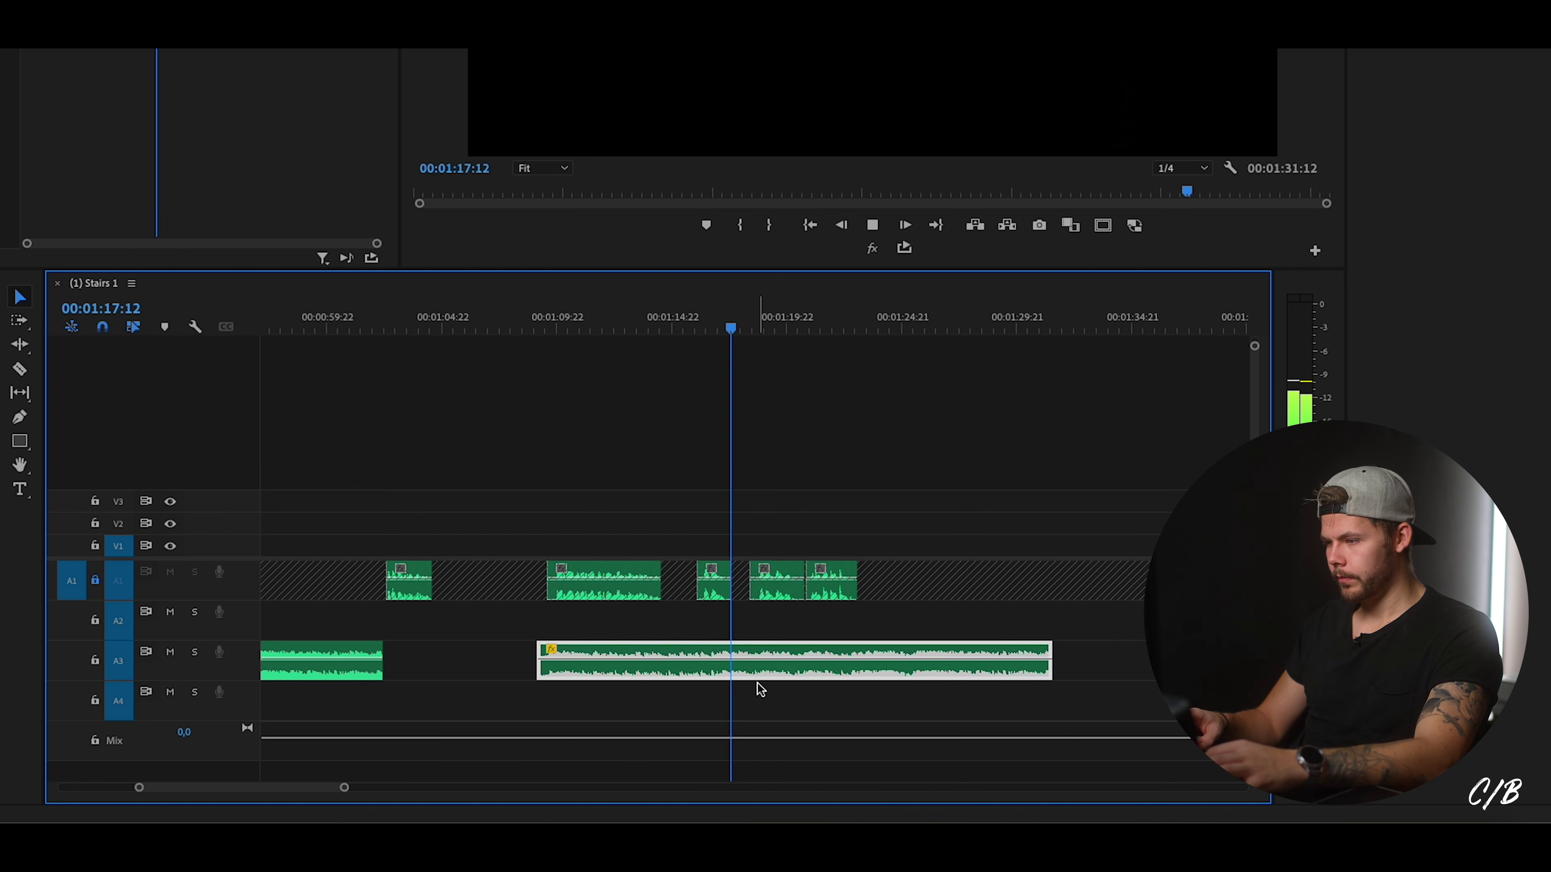
pyautogui.press('space')
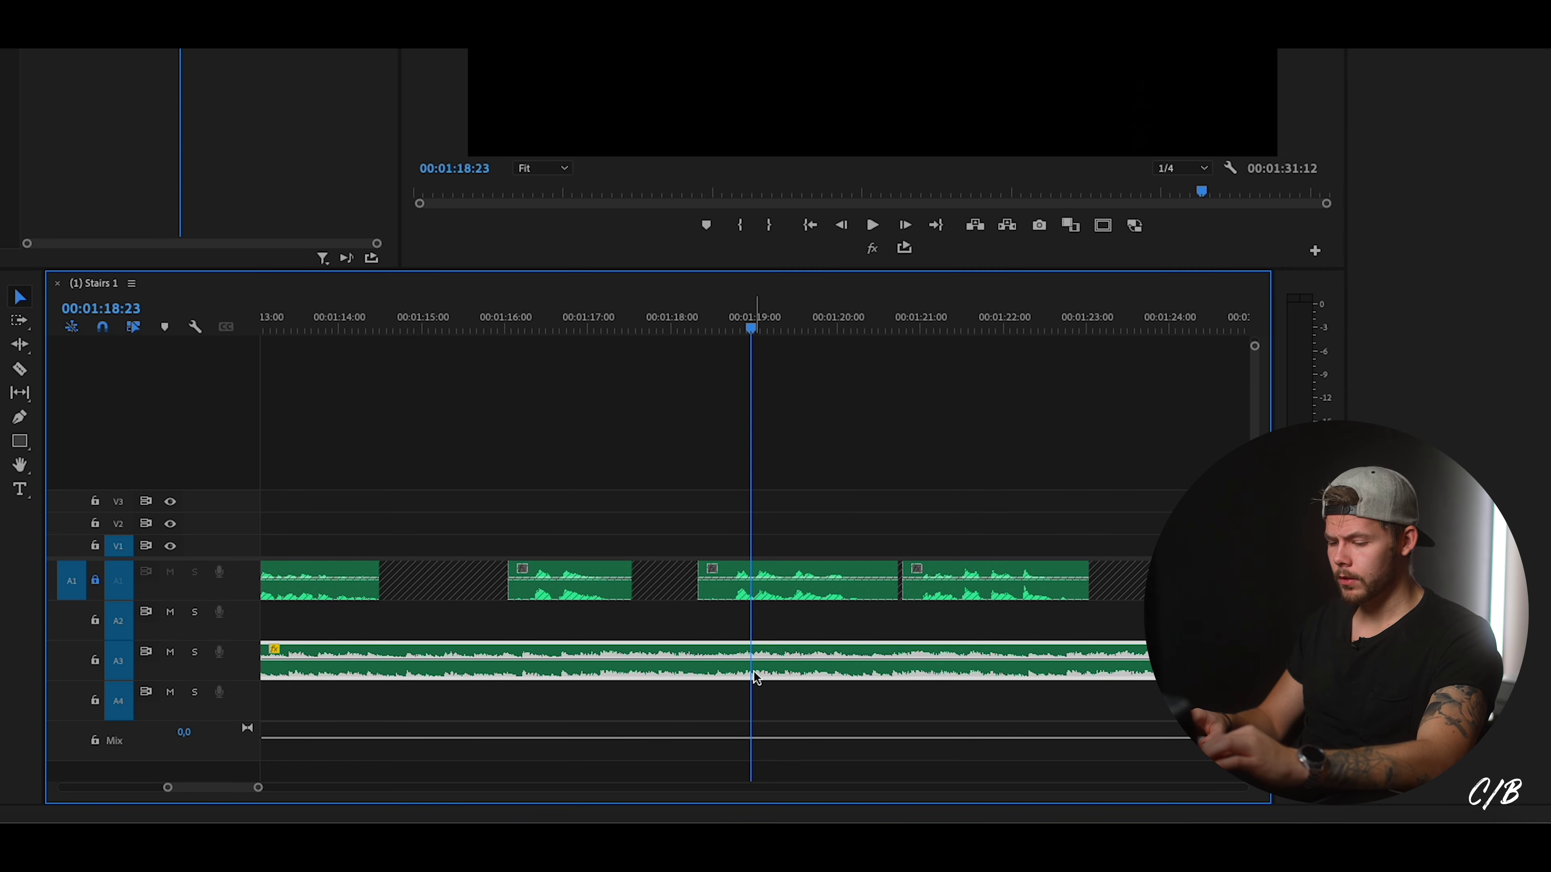
# Split the A3 music clip at 00:01:18:23.
pyautogui.press('c')
pyautogui.click(760, 673)
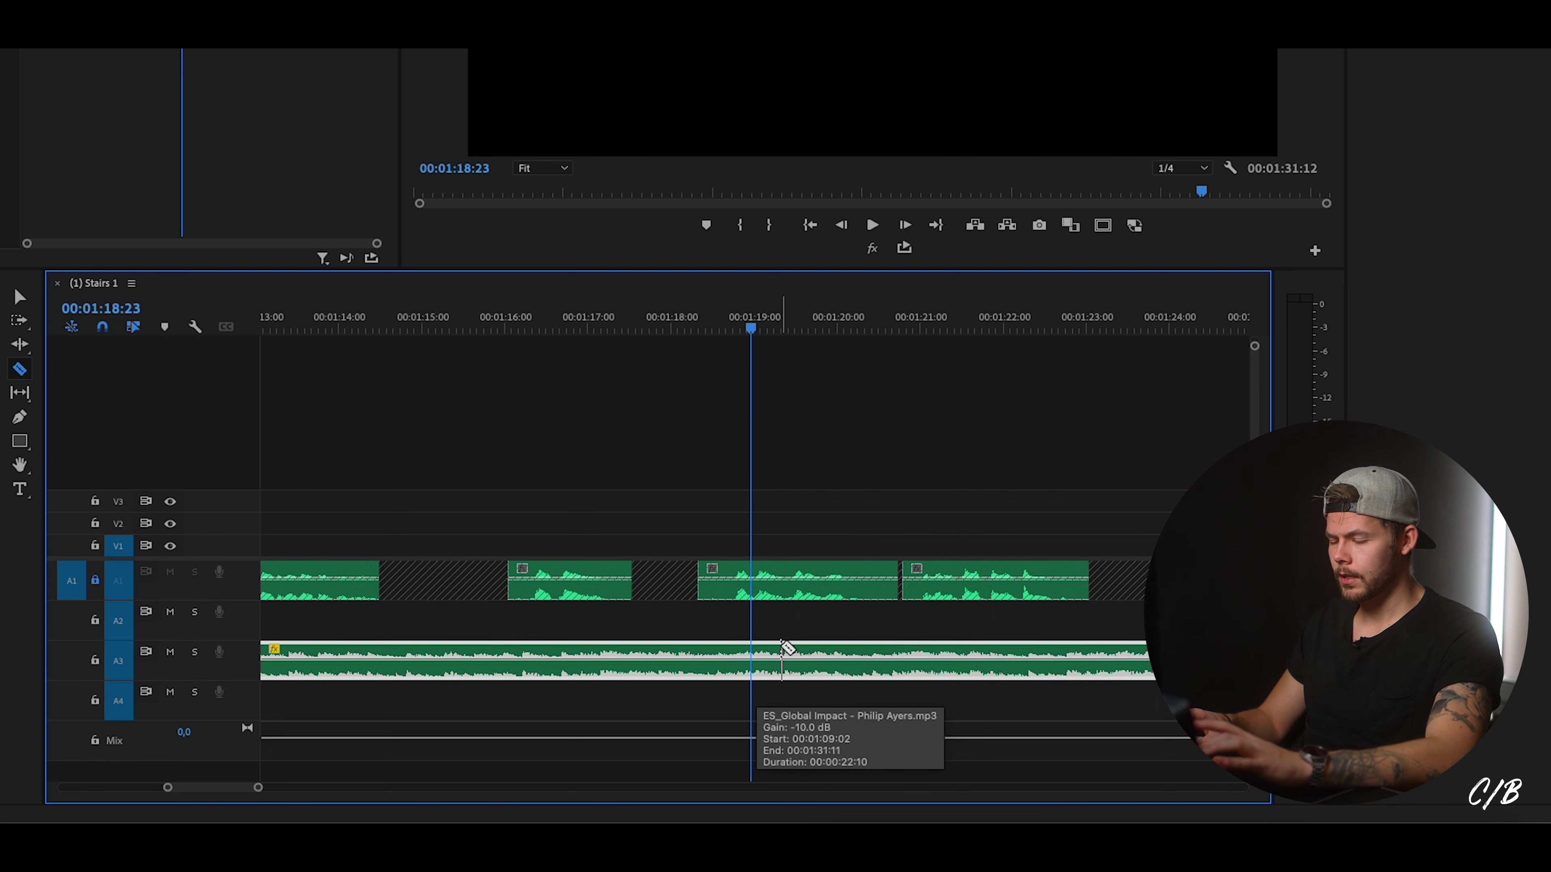
pyautogui.press('super+k')
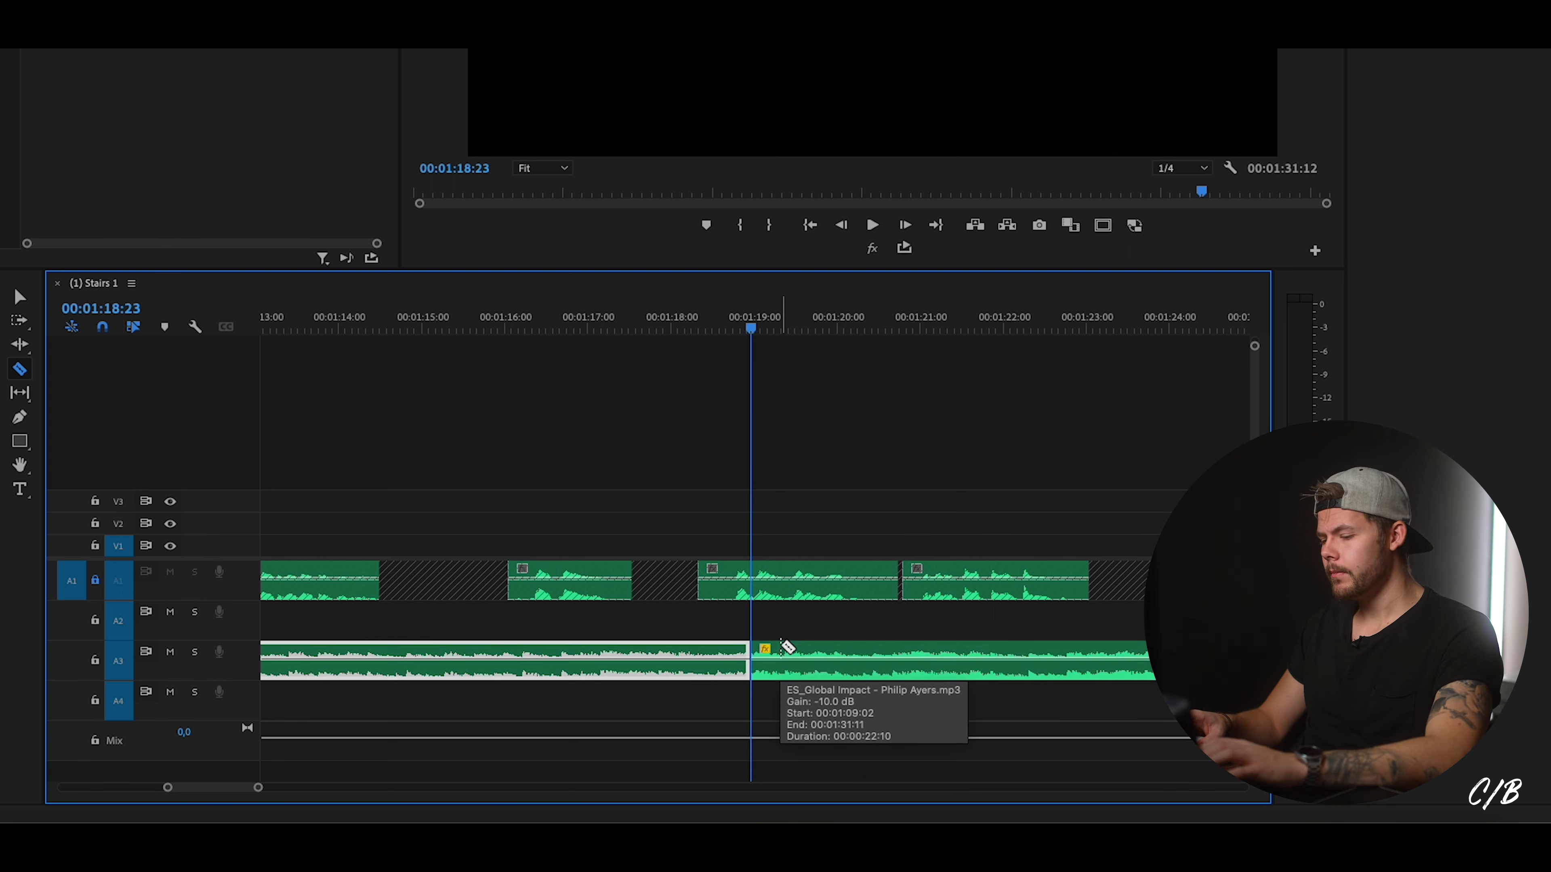
# Play the sequence from about 00:01:16:02 to 00:01:20:03 to check the music across the new A3 cut.
pyautogui.click(611, 321)
pyautogui.scroll(-3, 775, 679)
pyautogui.scroll(4, 777, 681)
pyautogui.scroll(-3, 776, 682)
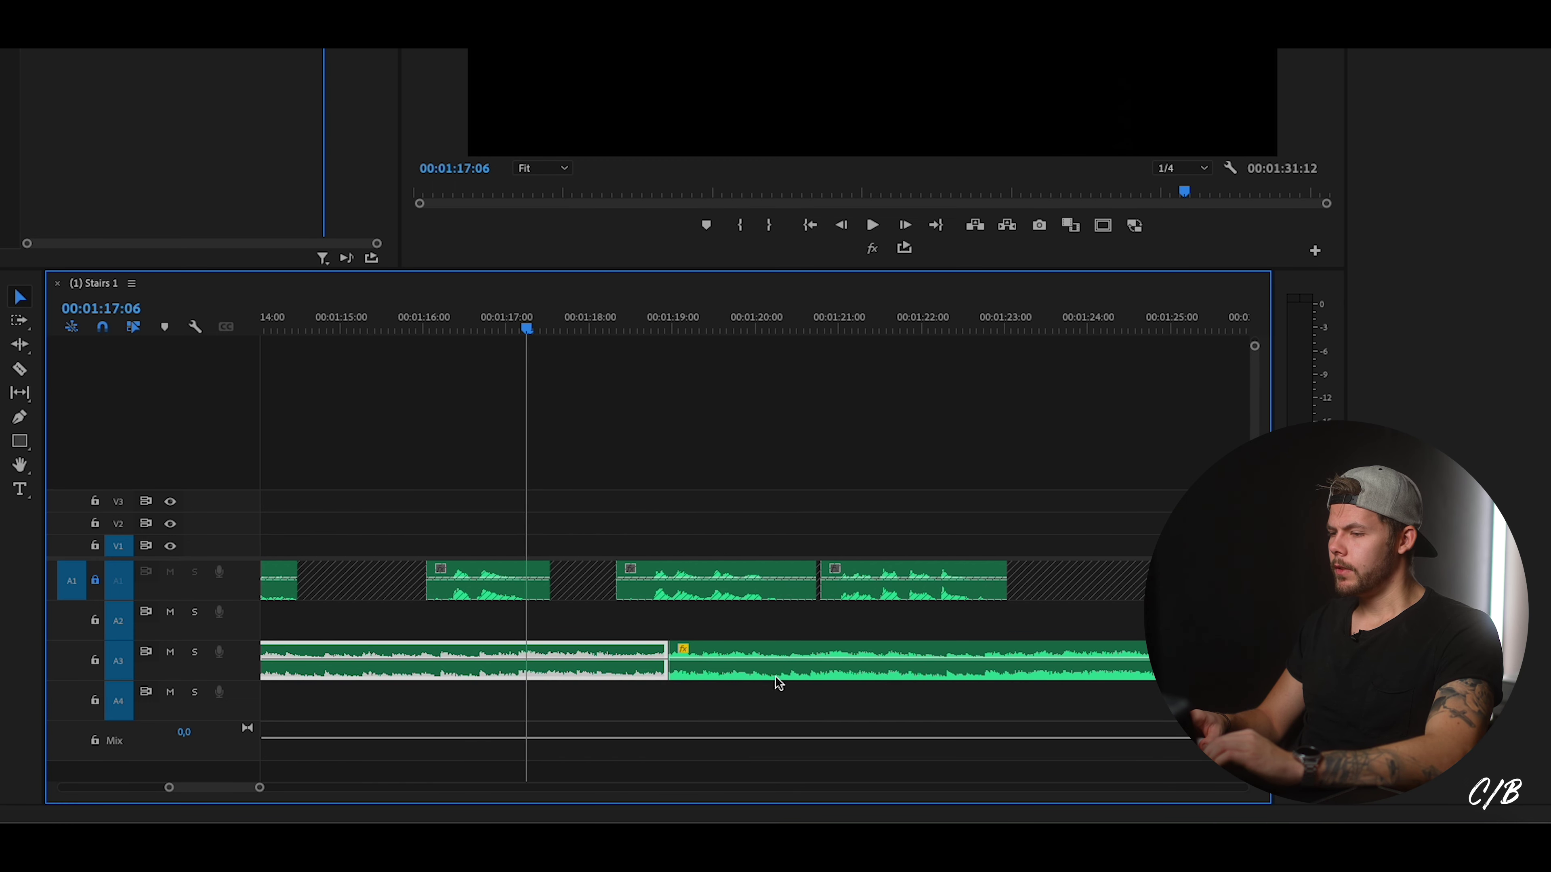
pyautogui.click(432, 325)
pyautogui.press('space')
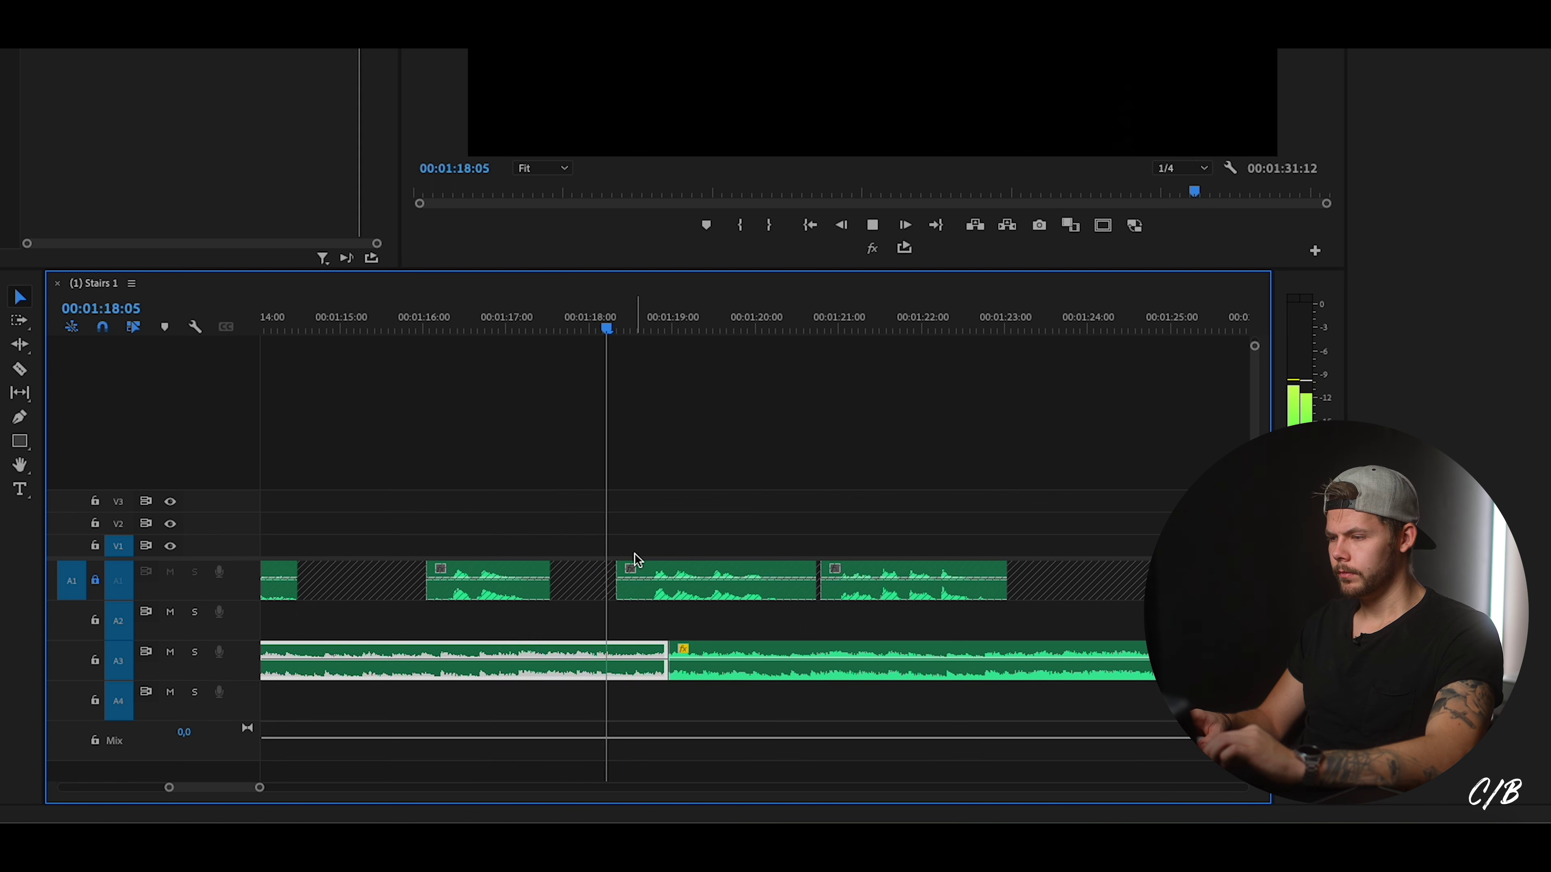
pyautogui.press('space')
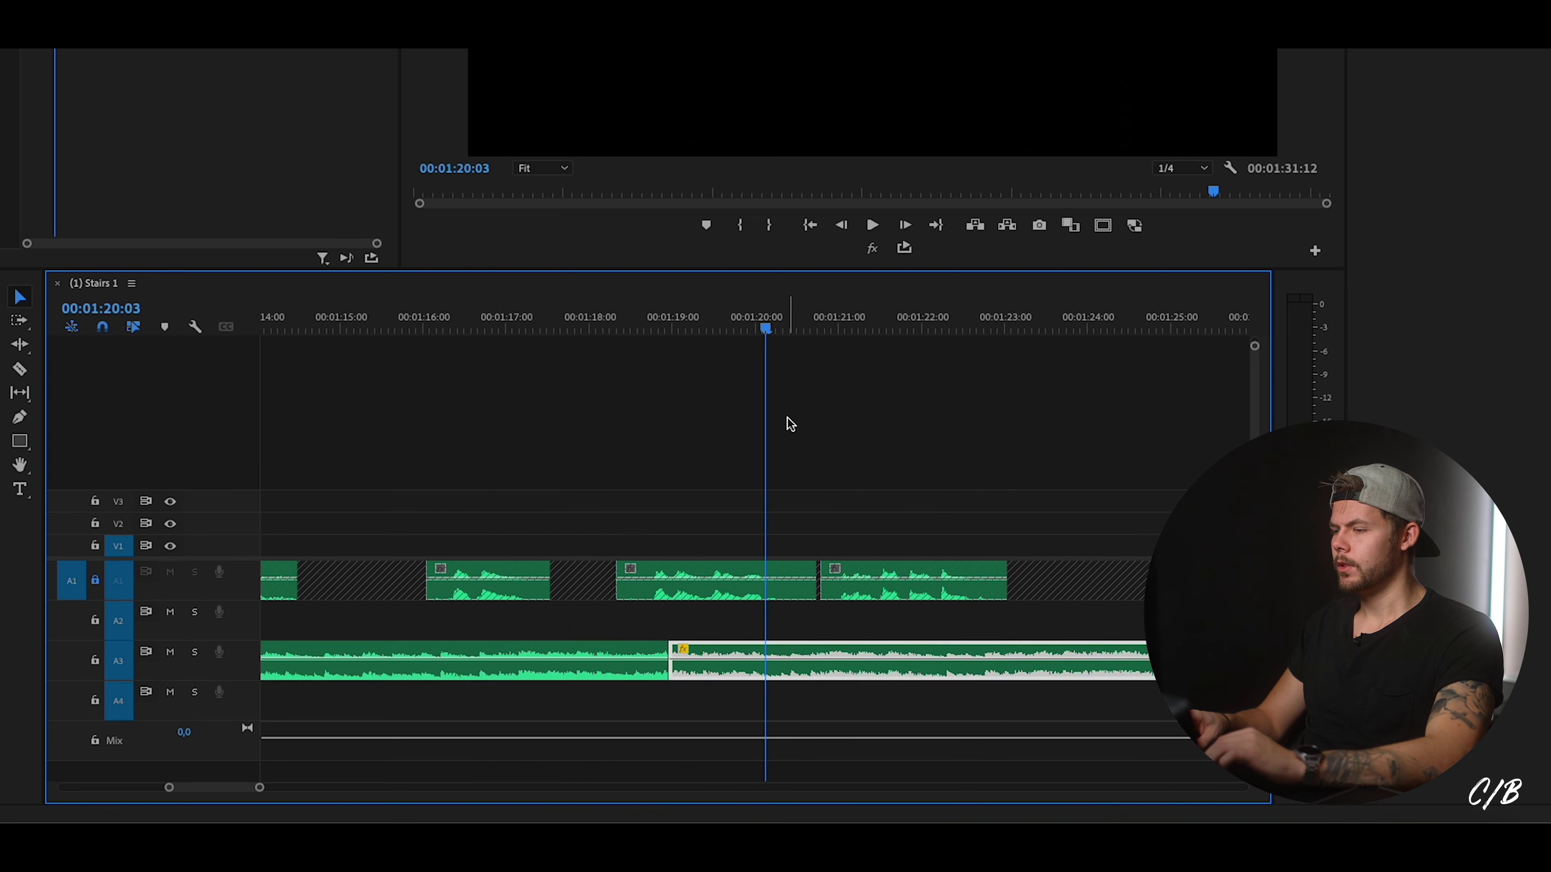
# Mute the locked A1 voice-over track and play the A3 music from 00:01:20:03 to find the next cut point.
pyautogui.click(95, 580)
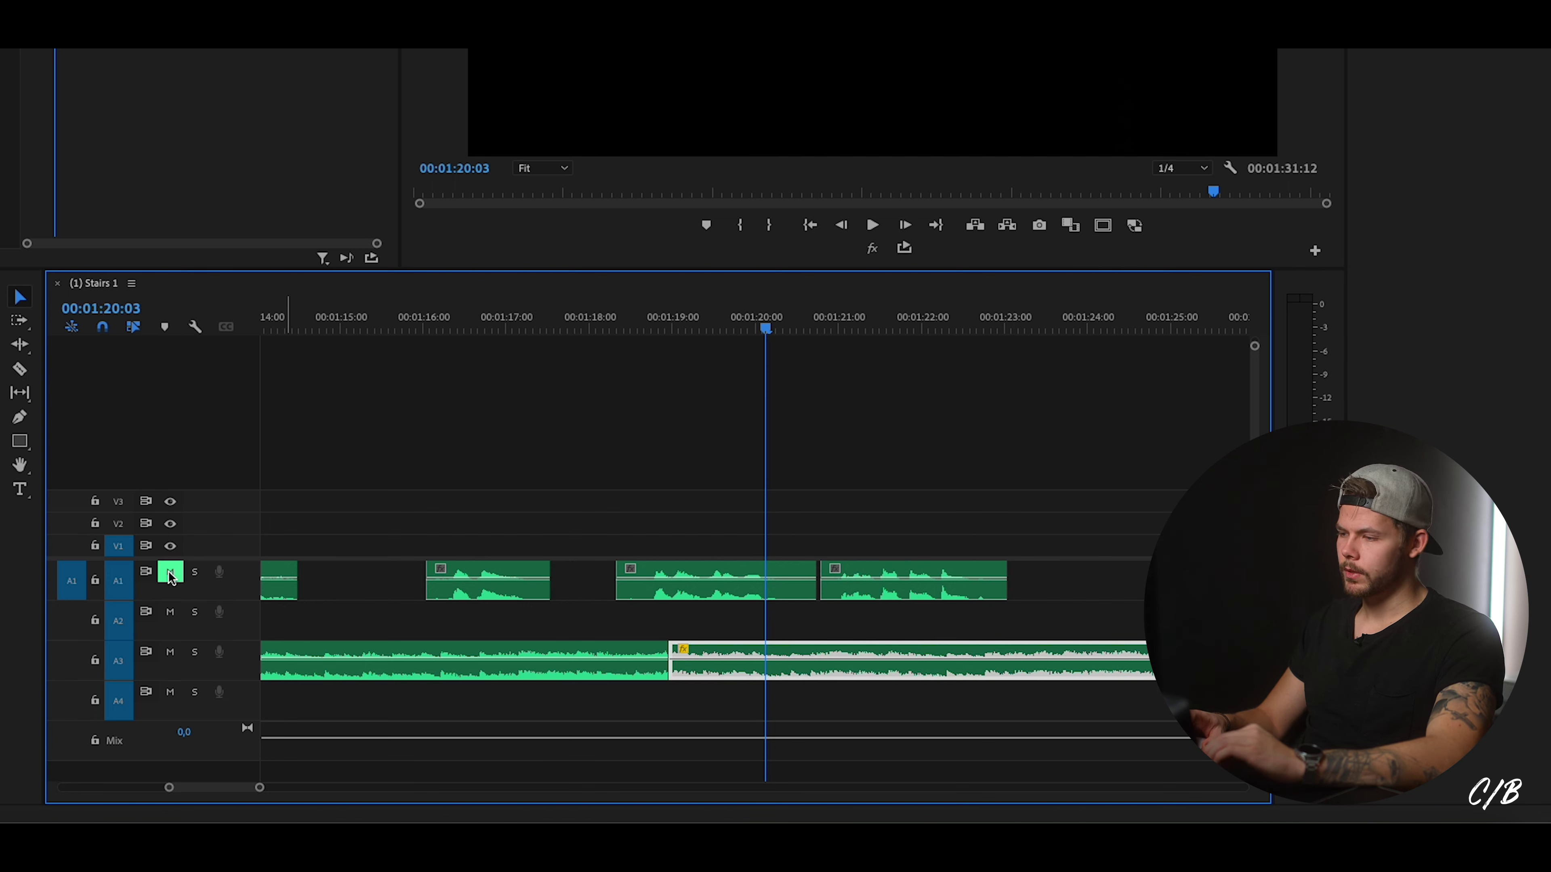
pyautogui.click(95, 581)
pyautogui.press('space')
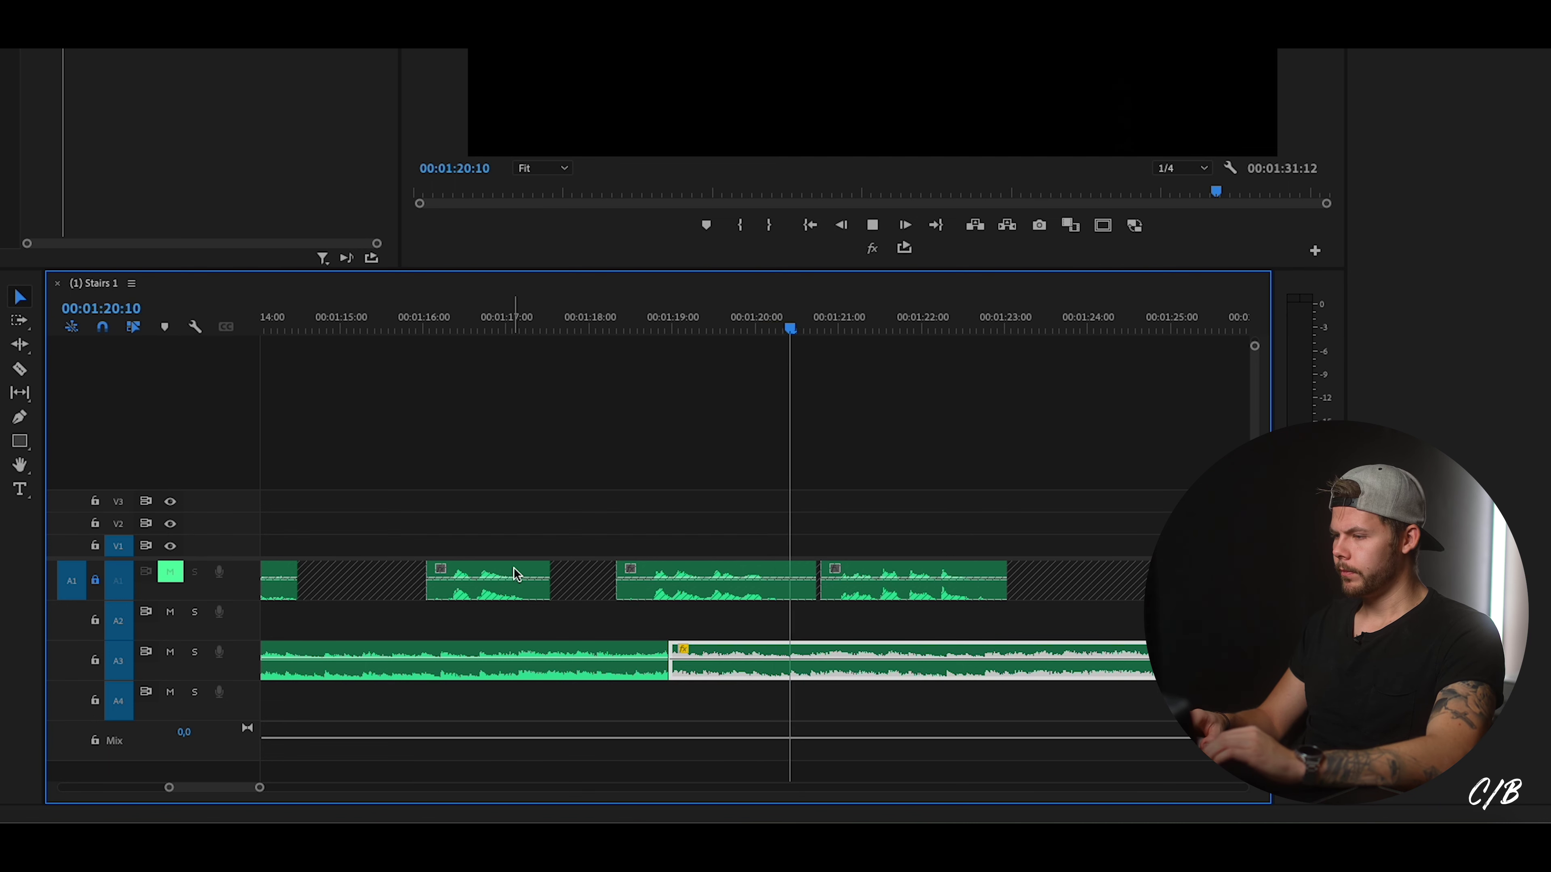
pyautogui.press('space')
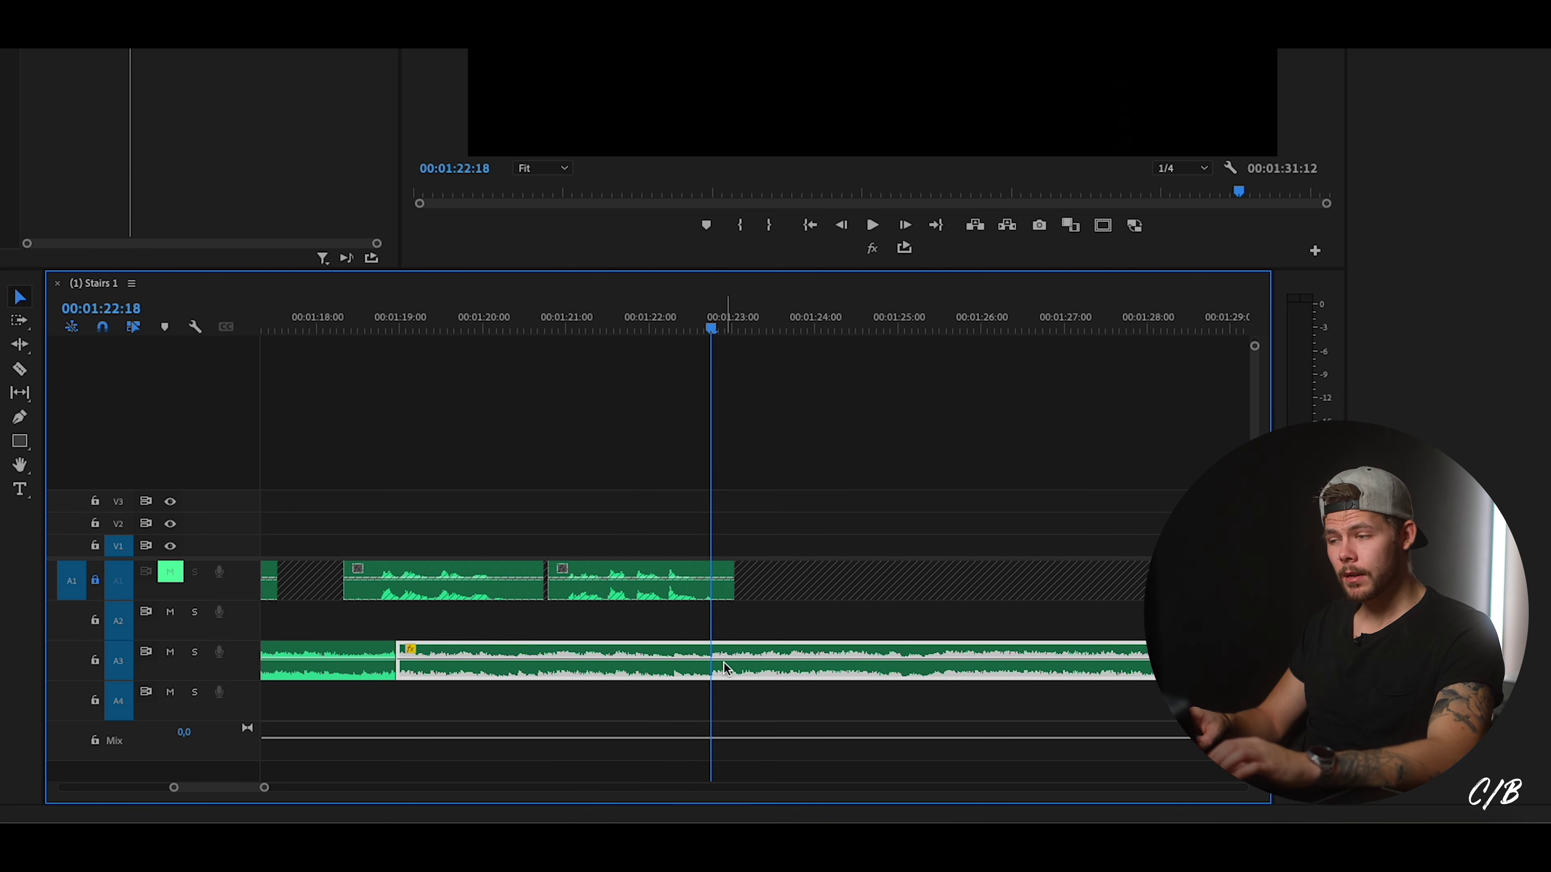
# Split the A3 music clip at 00:01:22:18.
pyautogui.press('c')
pyautogui.click(709, 668)
pyautogui.press('v')
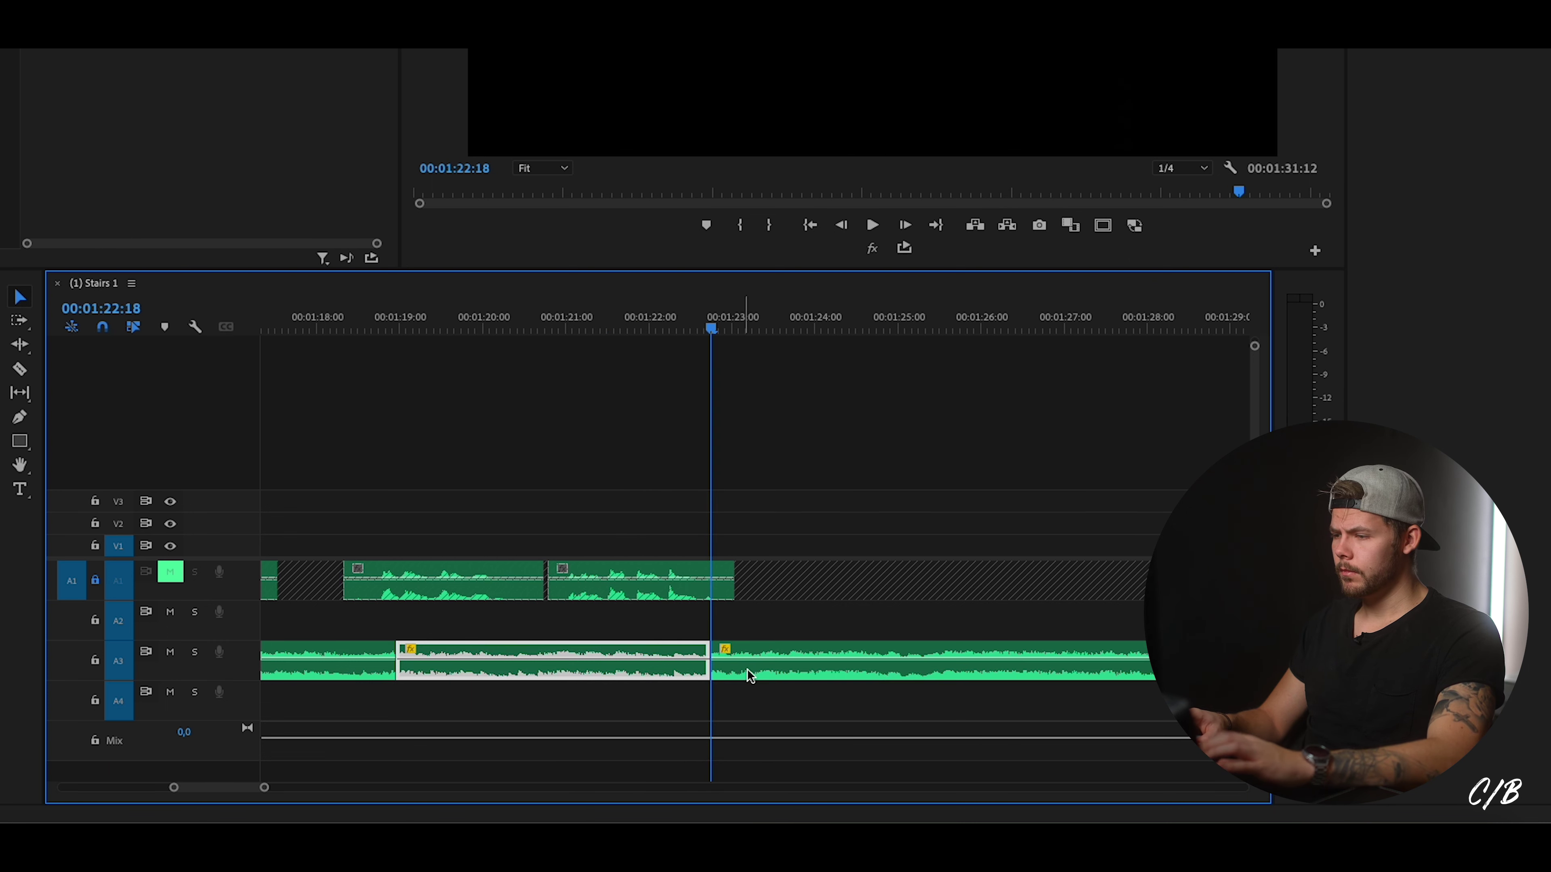
# Try moving the last A3 music clip 00:00:03:19 earlier to the 00:01:18:23 cut, then play the join and undo the move.
pyautogui.moveTo(773, 675); pyautogui.dragTo(464, 673)
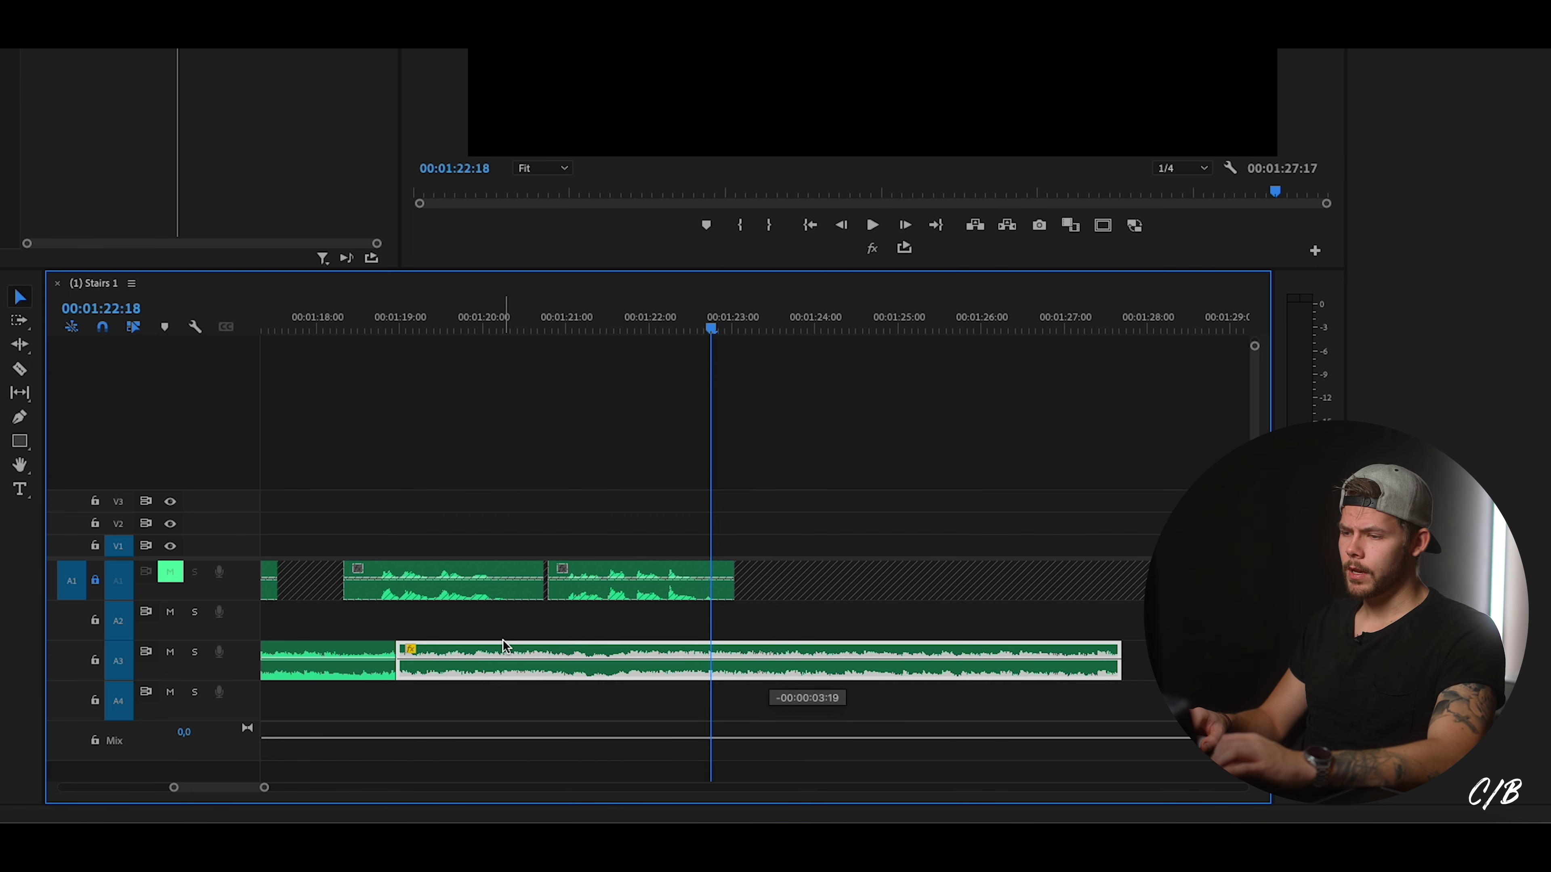
pyautogui.scroll(1, 505, 646)
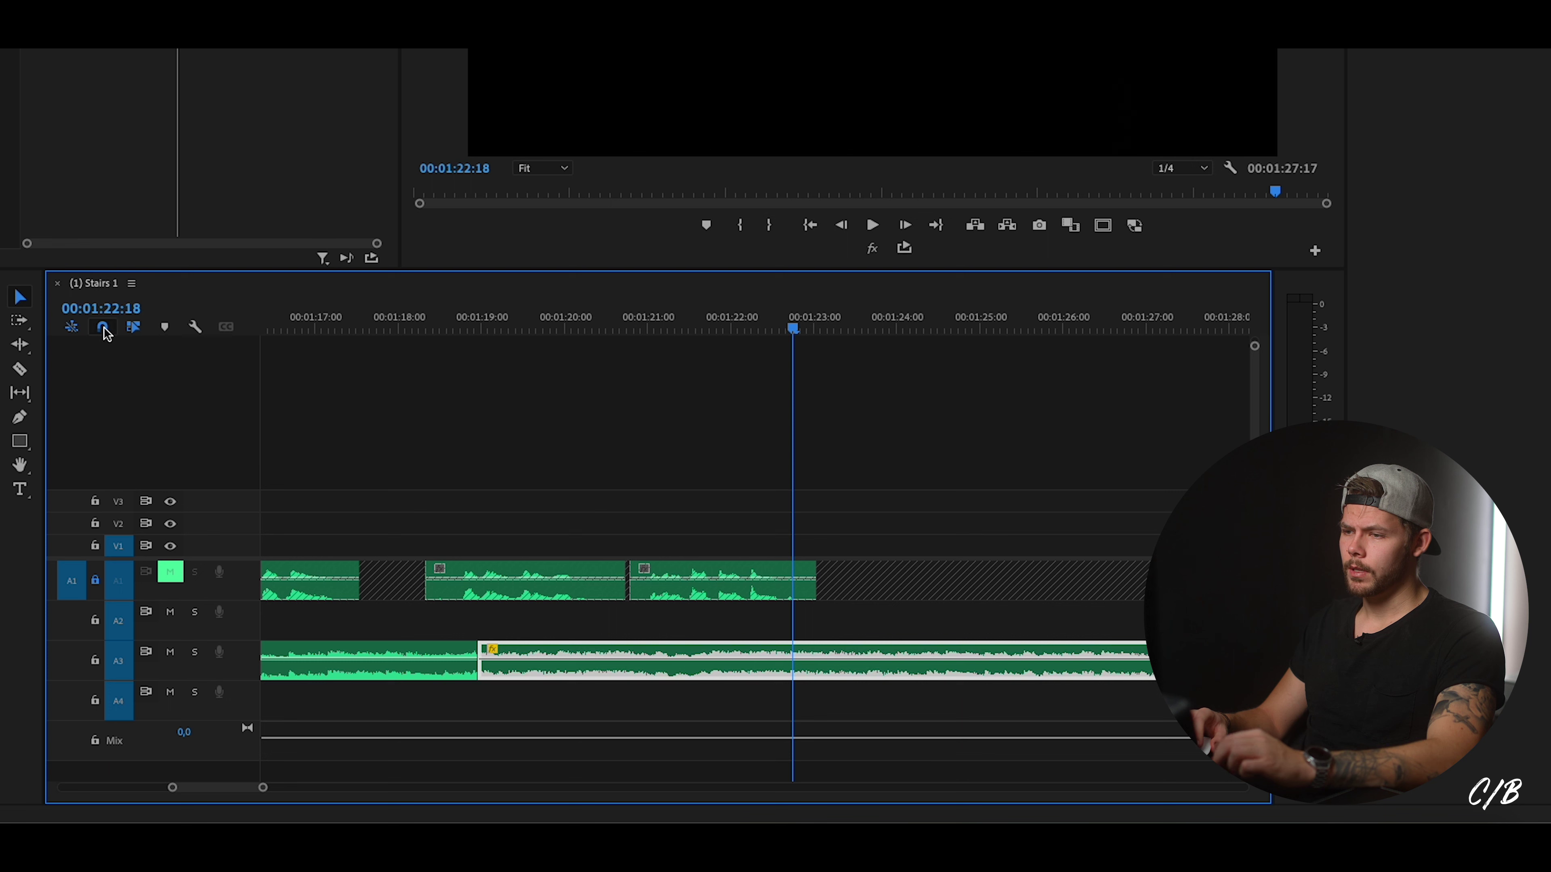
pyautogui.click(308, 319)
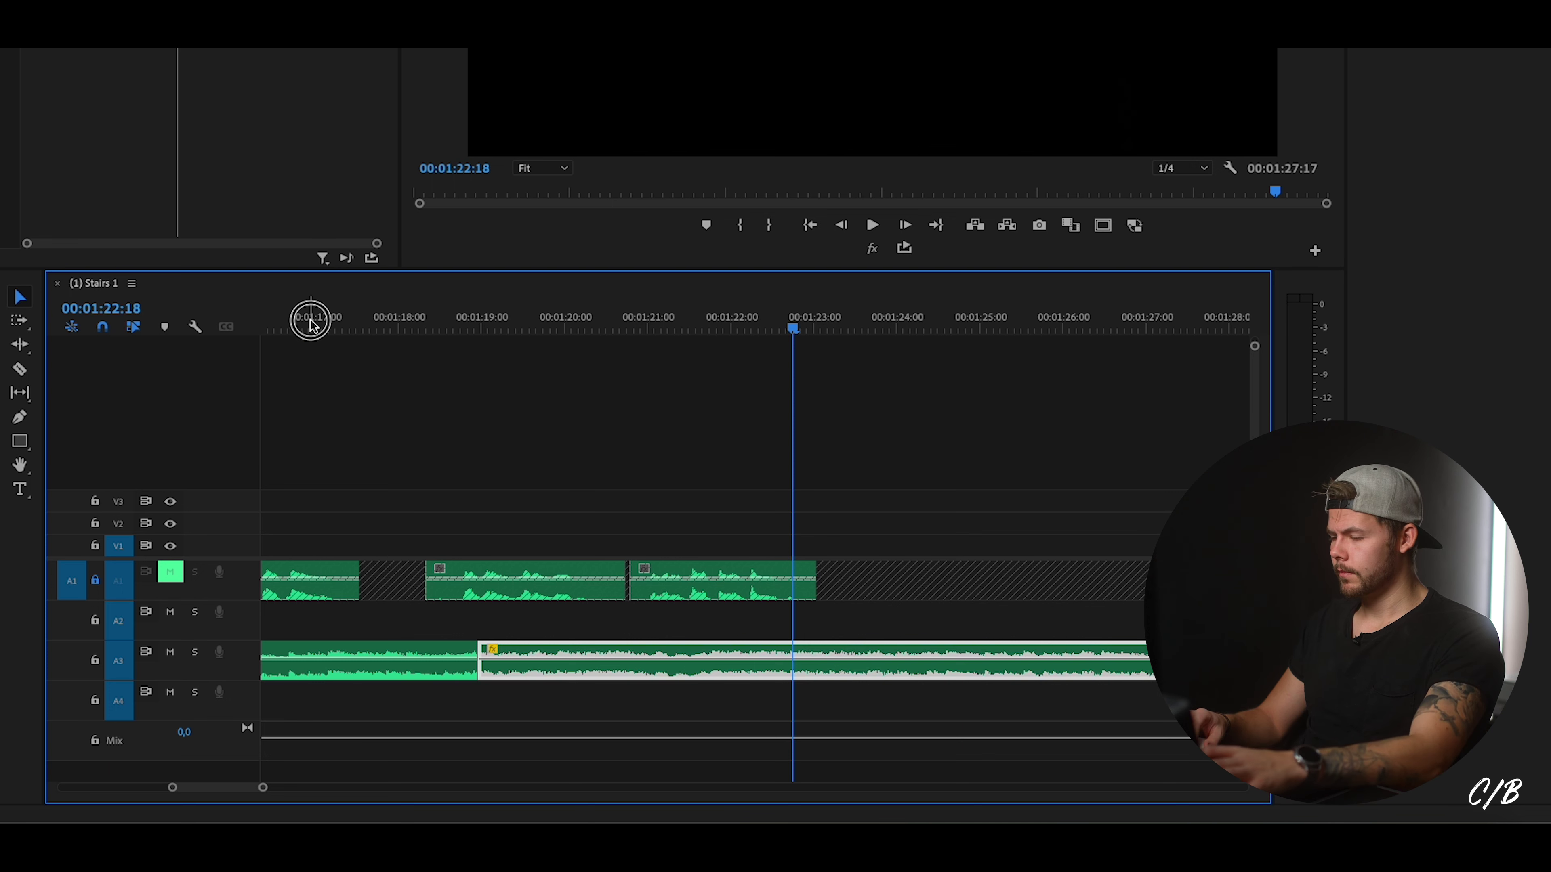
pyautogui.press('space')
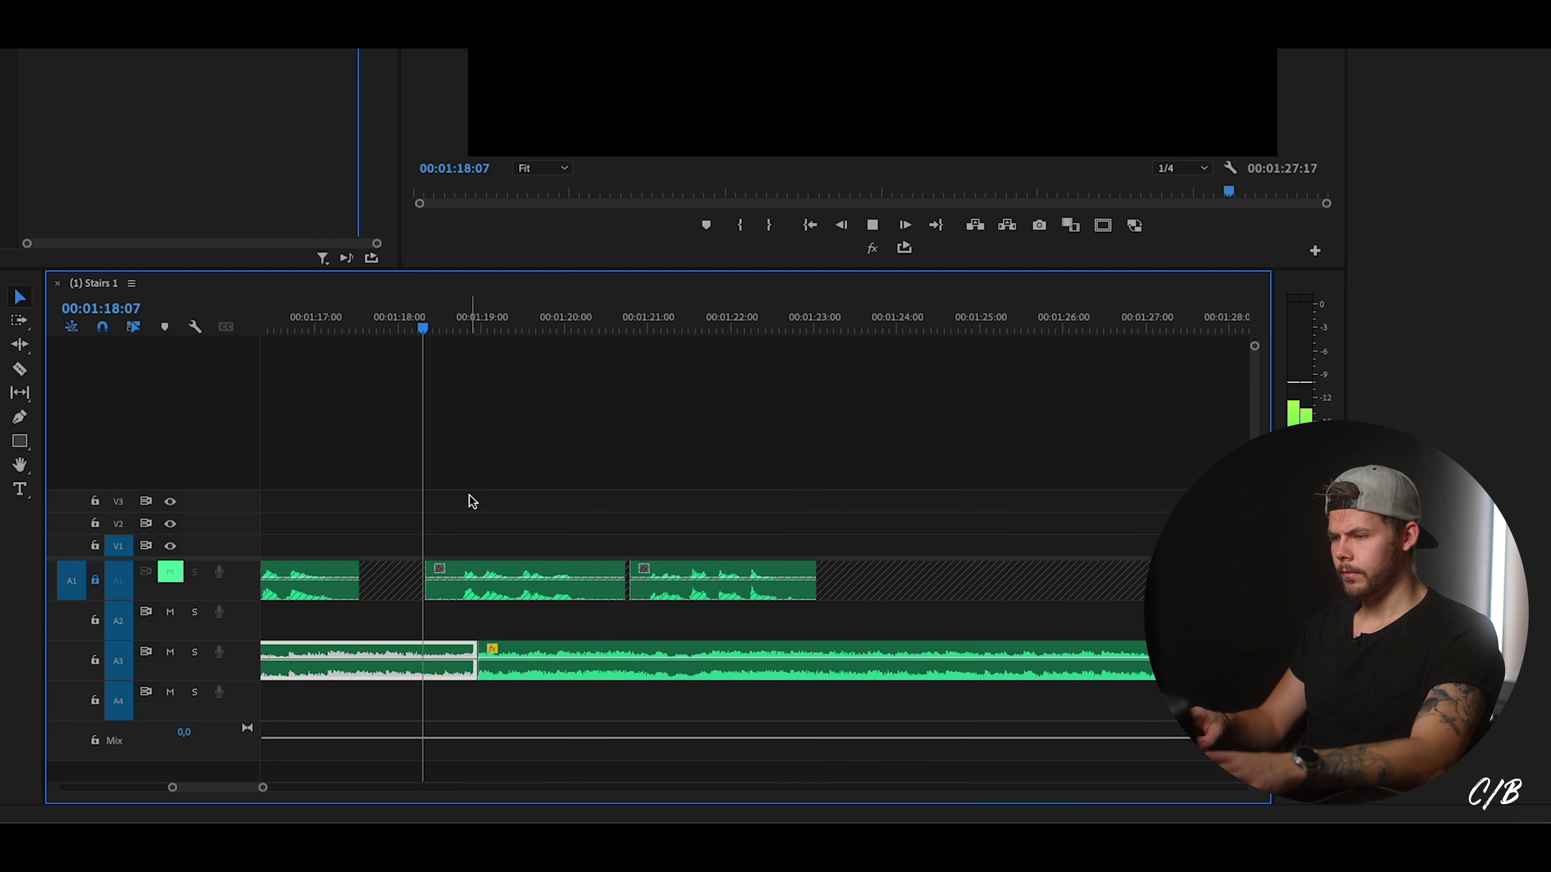
pyautogui.press('space')
pyautogui.press('d')
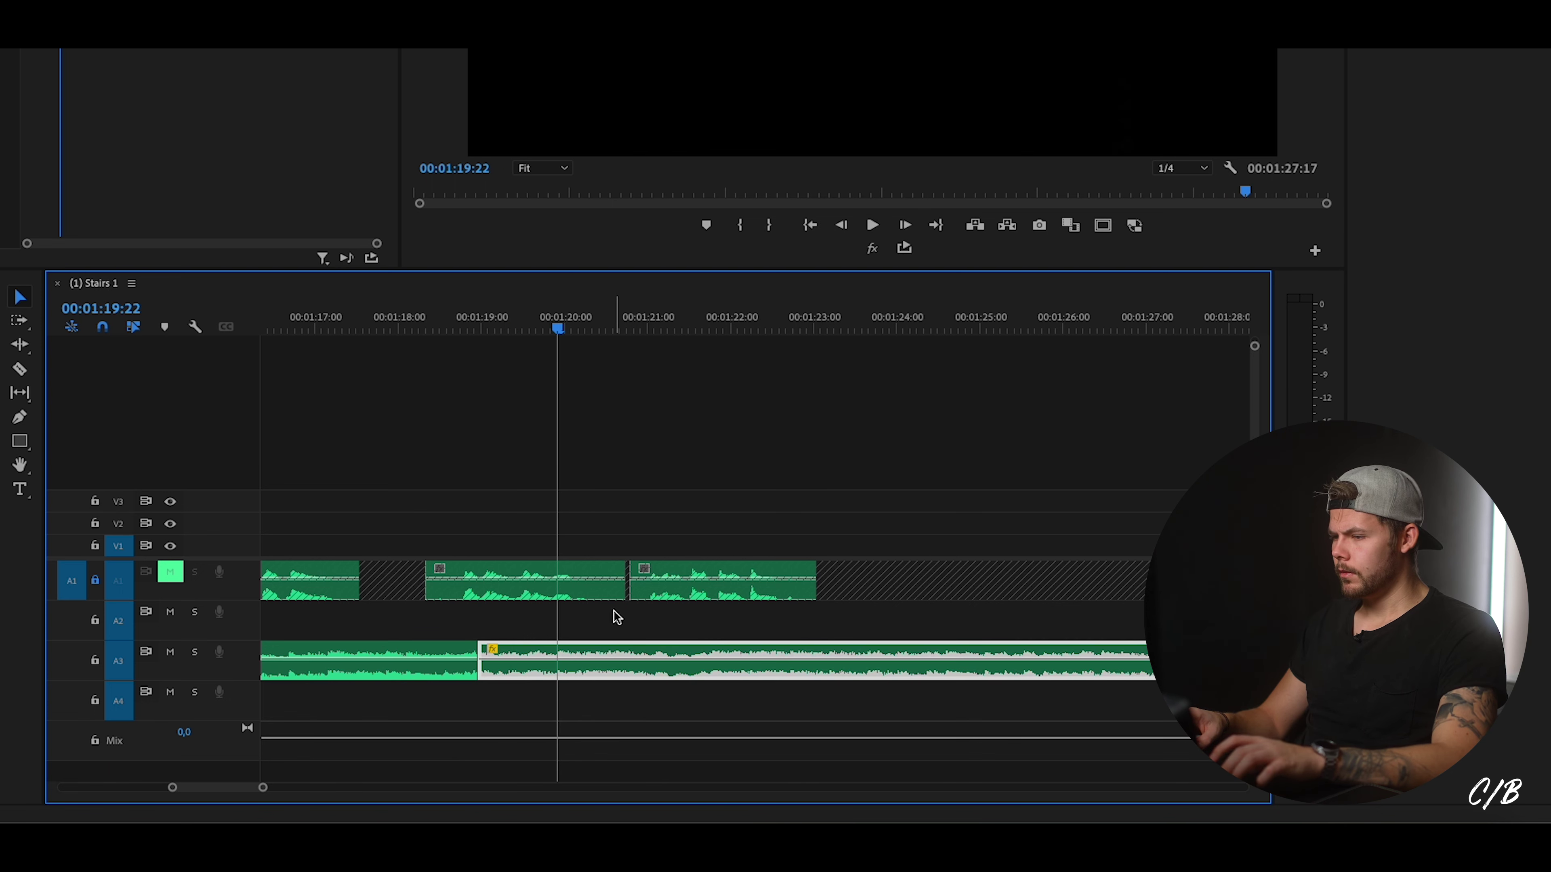
pyautogui.hotkey('ctrl', 'z')
# Play the music to 00:01:20:20 and ripple-trim the start of the middle A3 clip to that point.
pyautogui.moveTo(467, 319); pyautogui.dragTo(381, 401)
pyautogui.press('space')
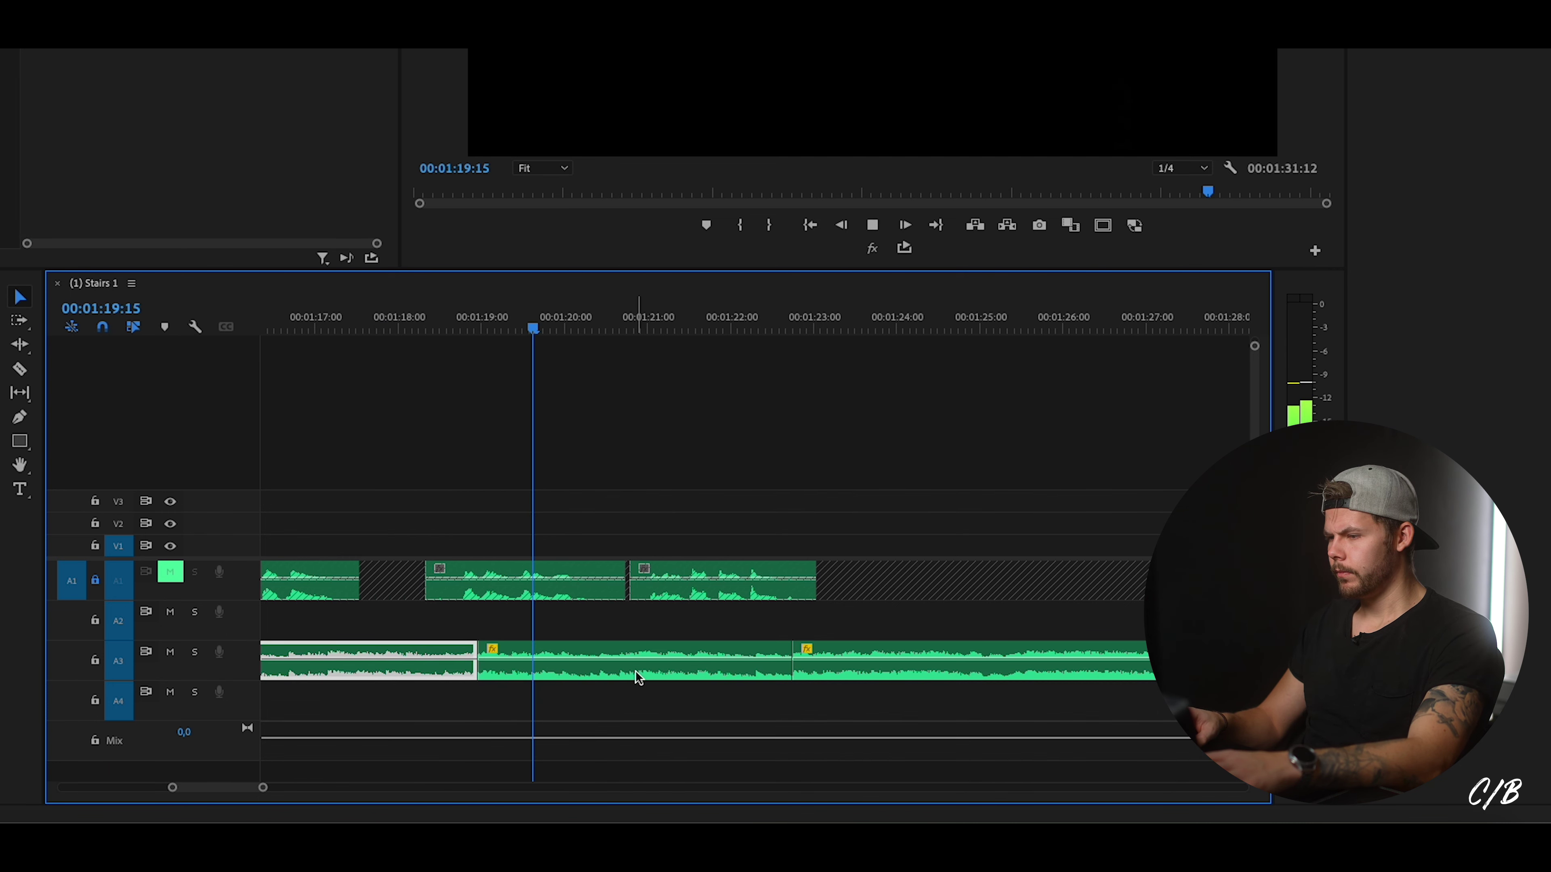
pyautogui.click(648, 677)
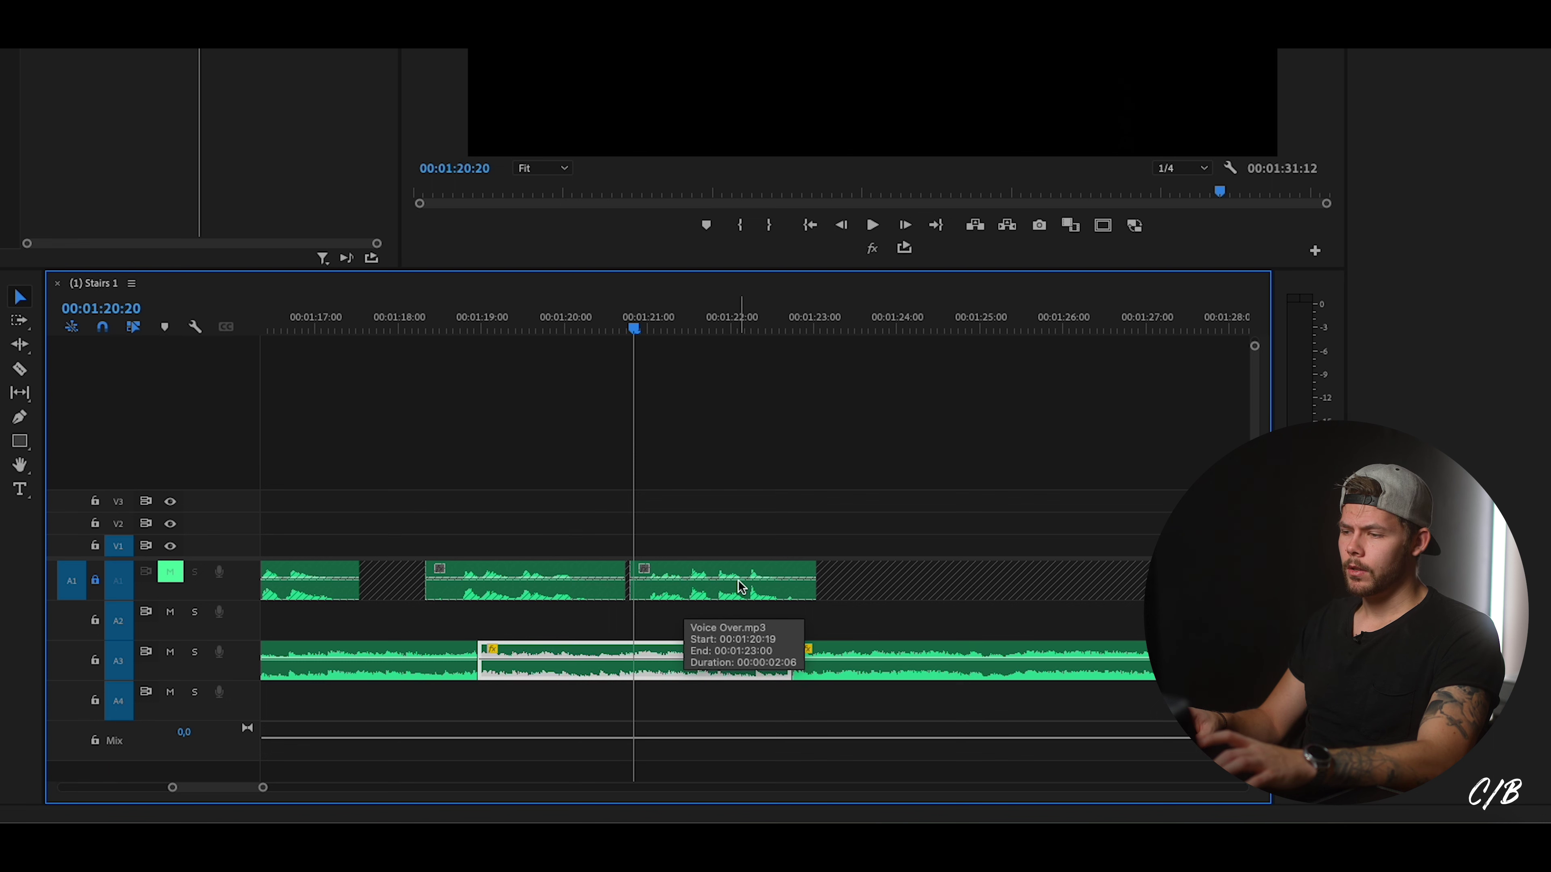
pyautogui.press('w')
pyautogui.press('Up')
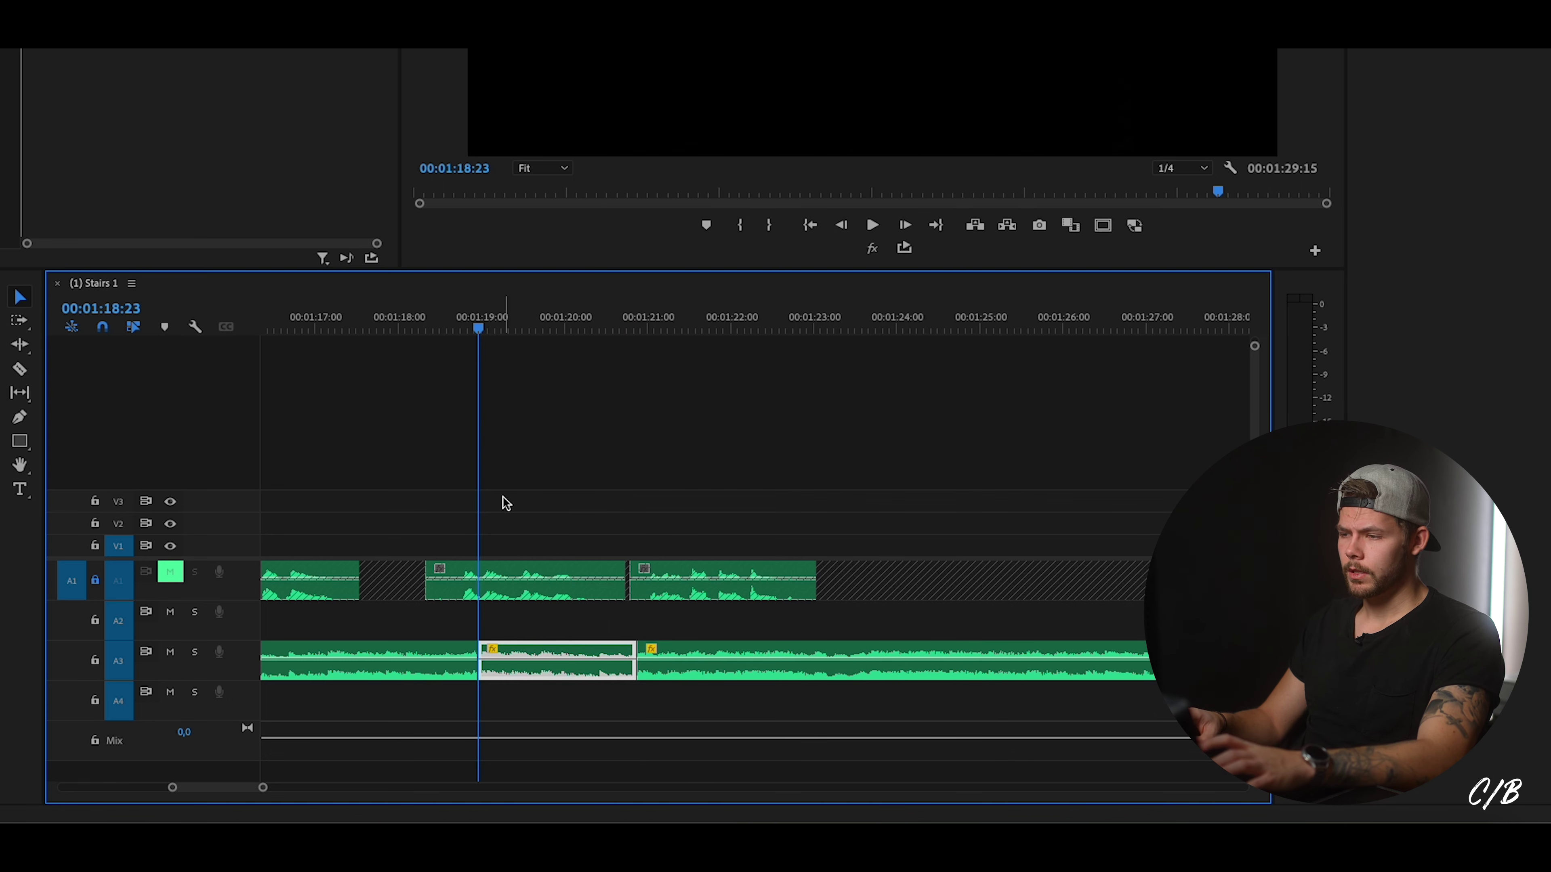
# Play the sequence from 00:01:16:12 and again from 00:01:17:12 to check the music across the trimmed A3 edit.
pyautogui.scroll(1, 549, 550)
pyautogui.click(302, 329)
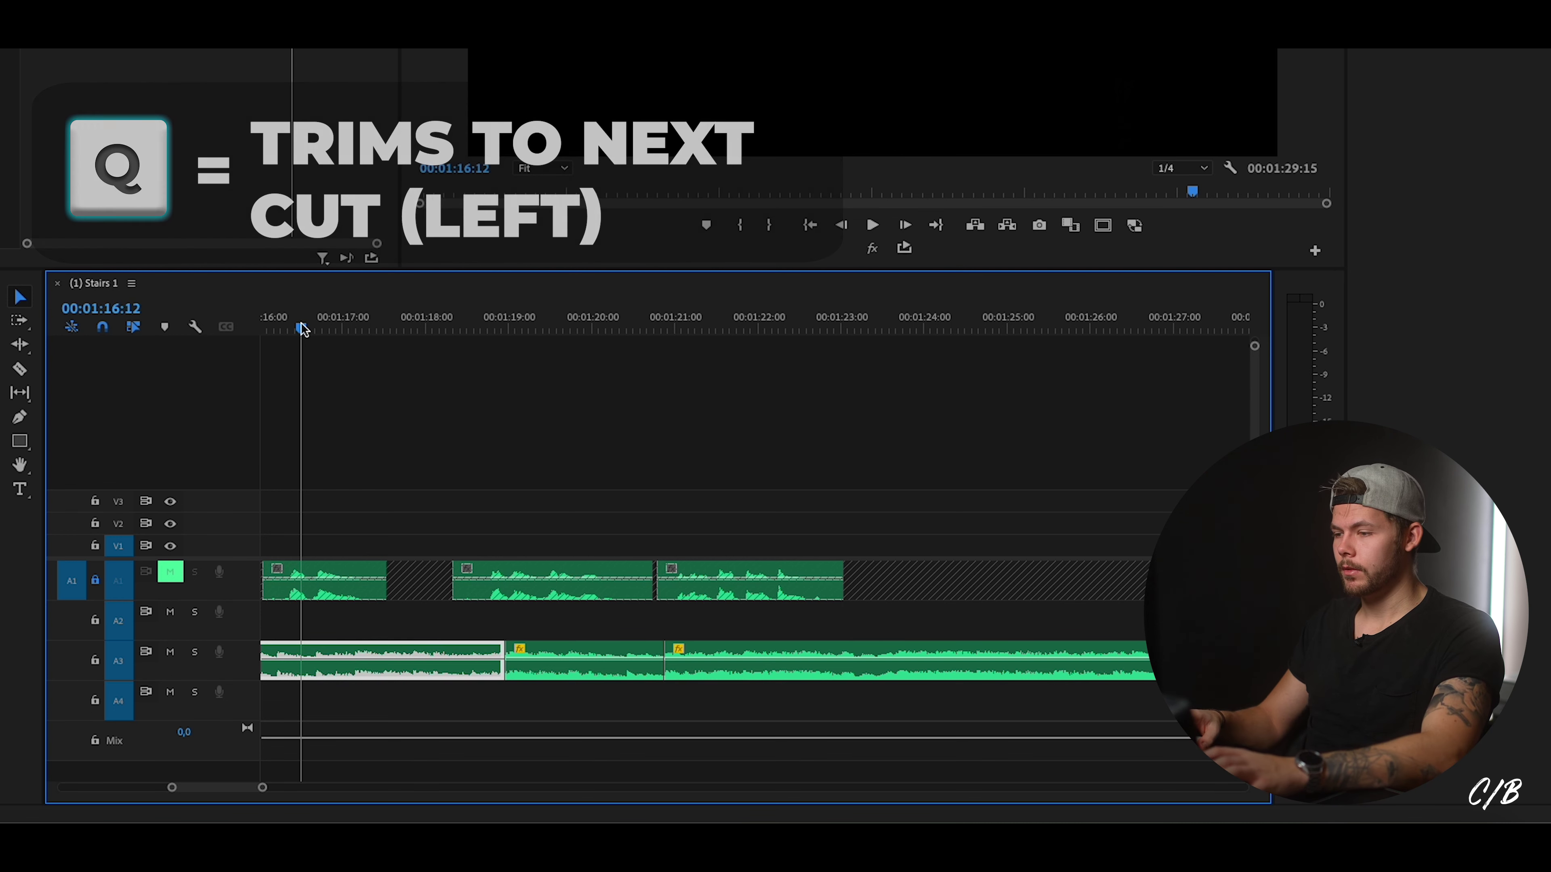
pyautogui.press('space')
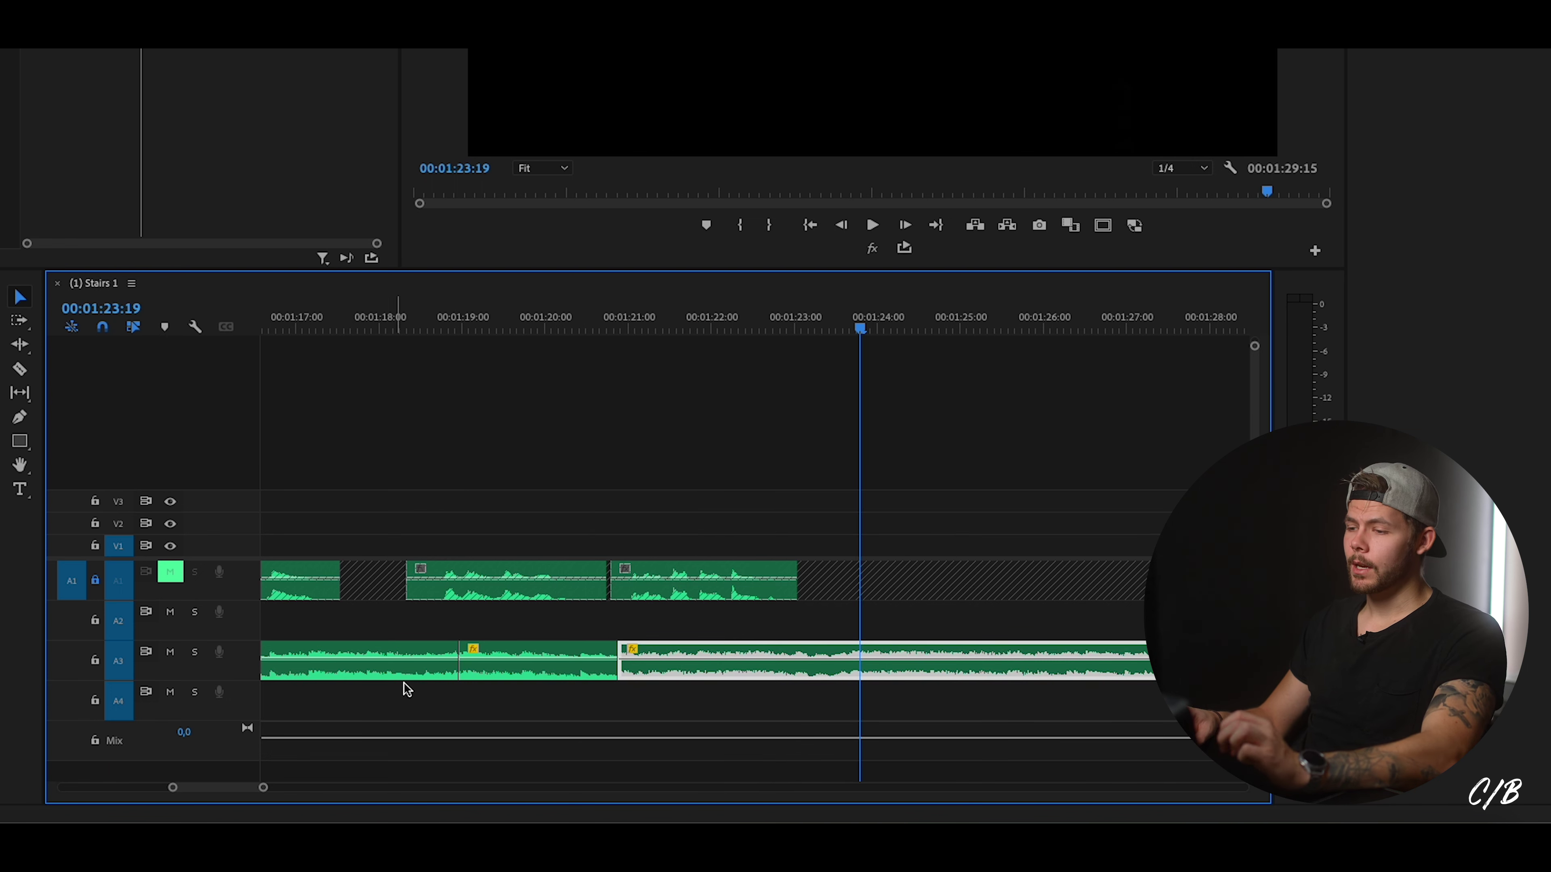
pyautogui.click(340, 324)
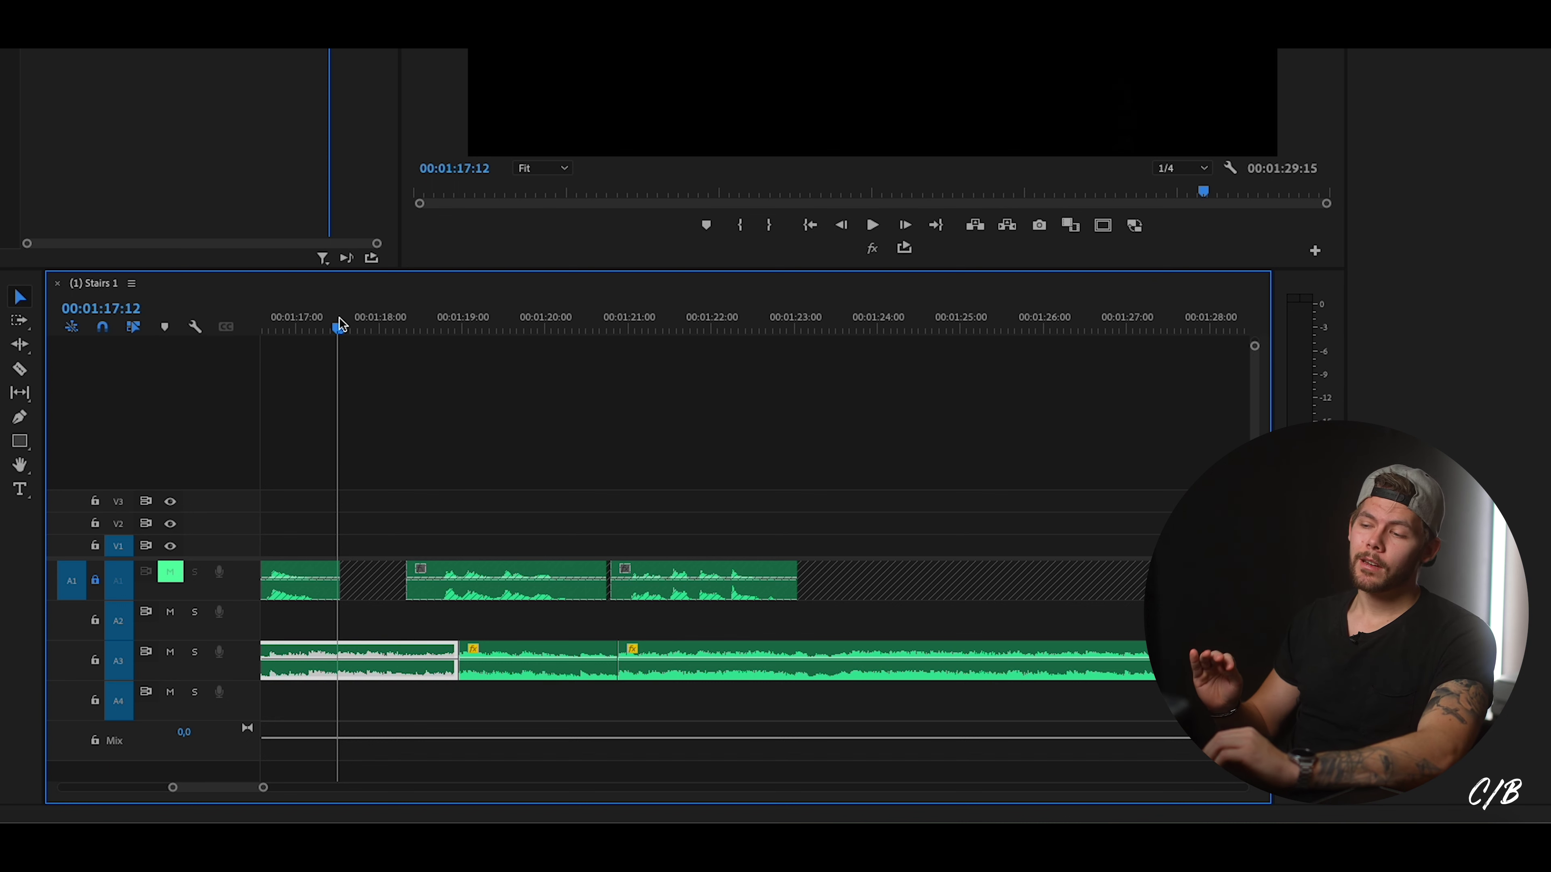
pyautogui.press('space')
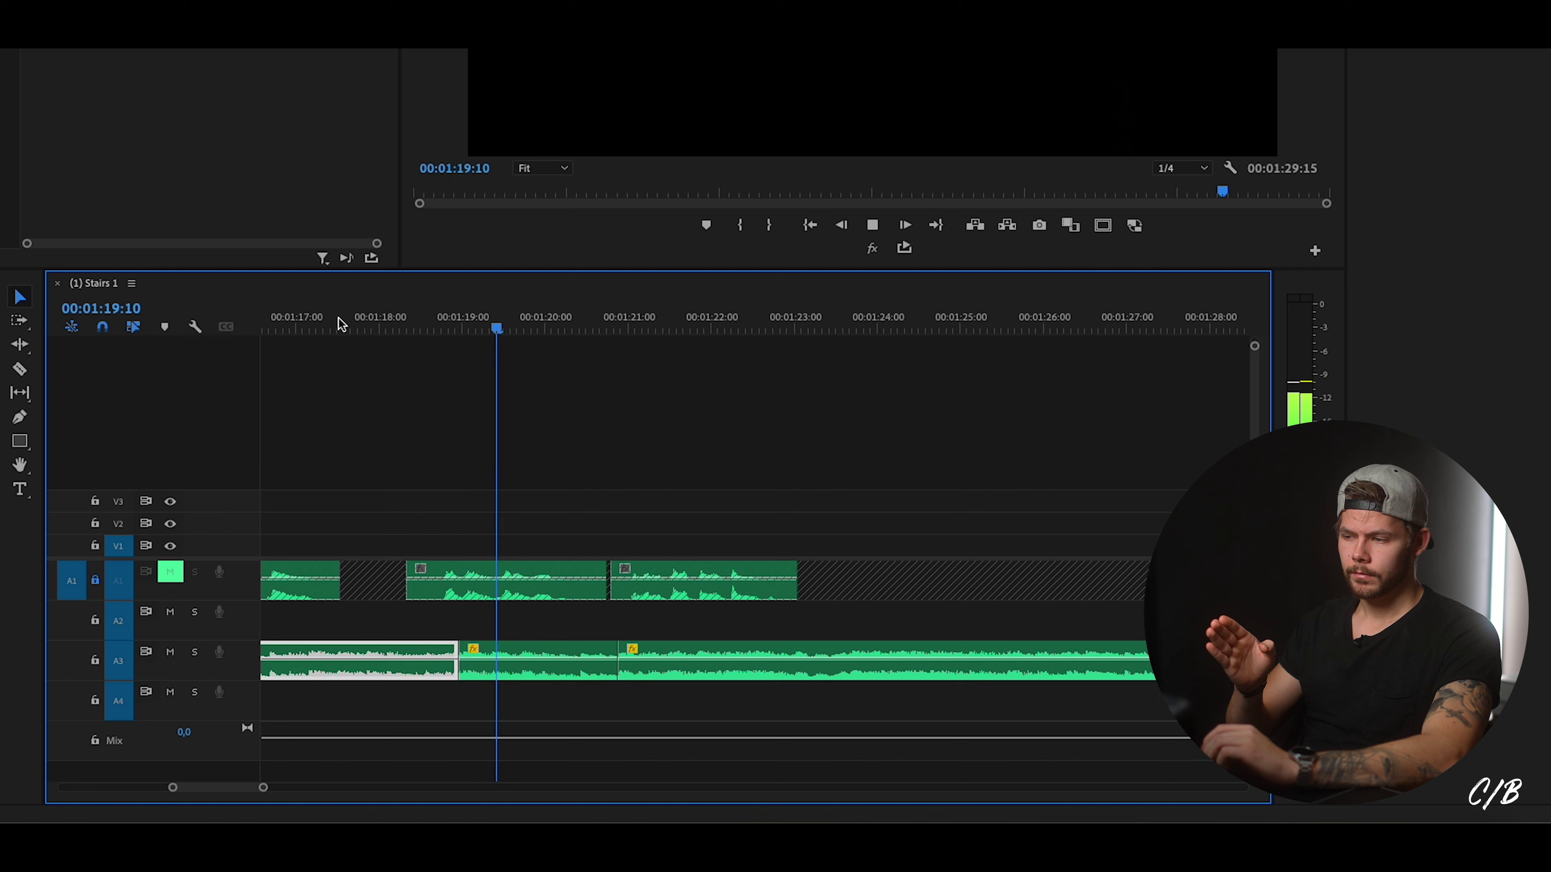
pyautogui.press('space')
# Apply the default transition to the A3 edit at 00:01:18:23.
pyautogui.click(464, 672)
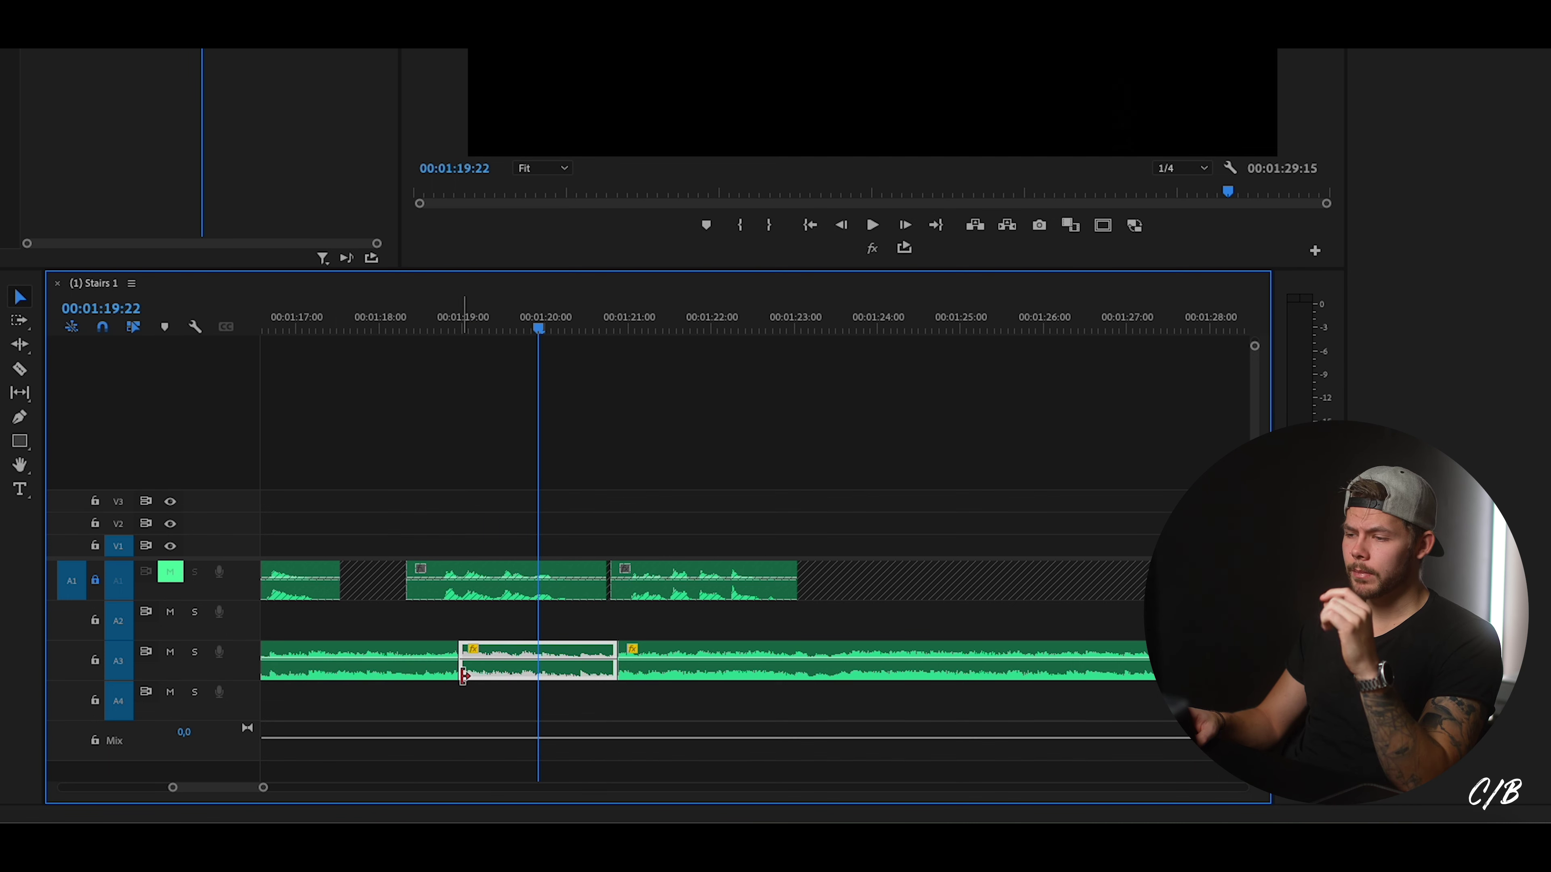
pyautogui.rightClick(462, 674)
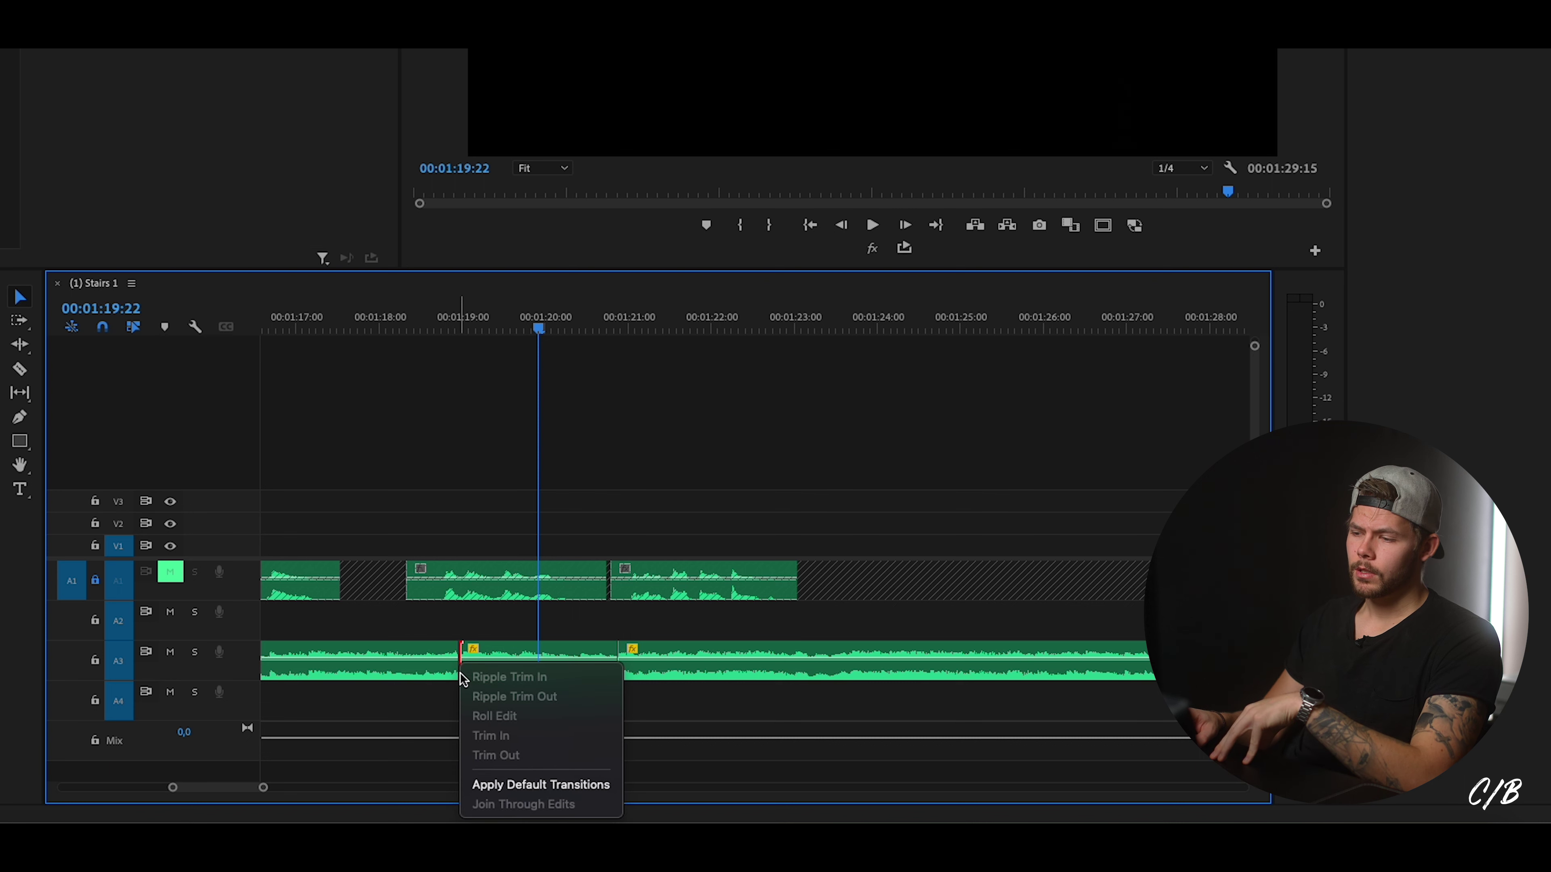
pyautogui.click(510, 785)
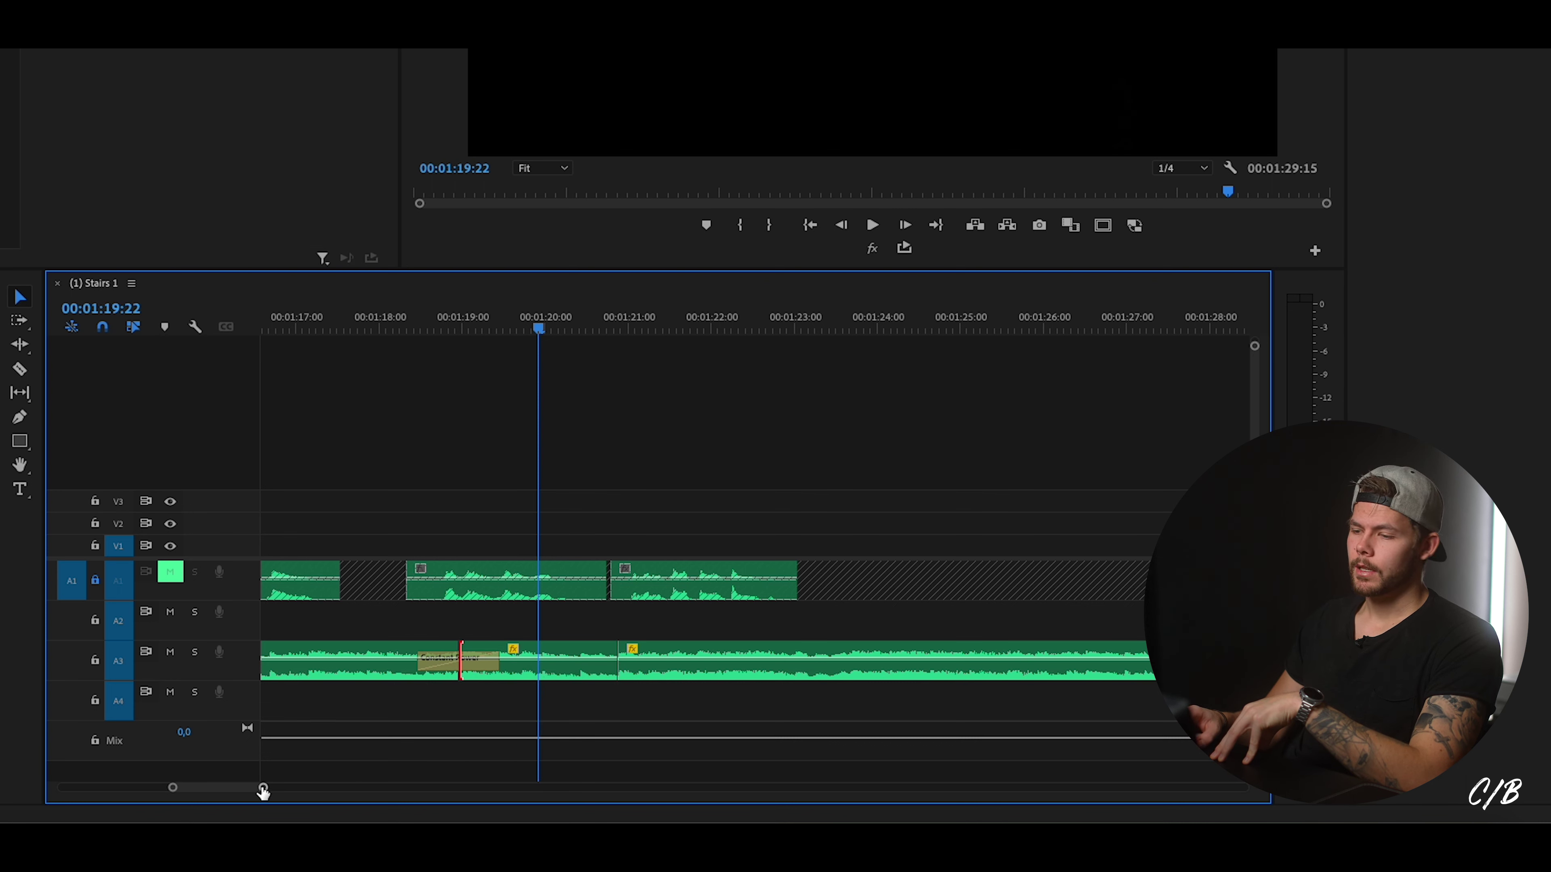
# Lengthen the Constant Power crossfade on A3 so that it ends at about 00:01:19:20.
pyautogui.moveTo(263, 792); pyautogui.dragTo(224, 788)
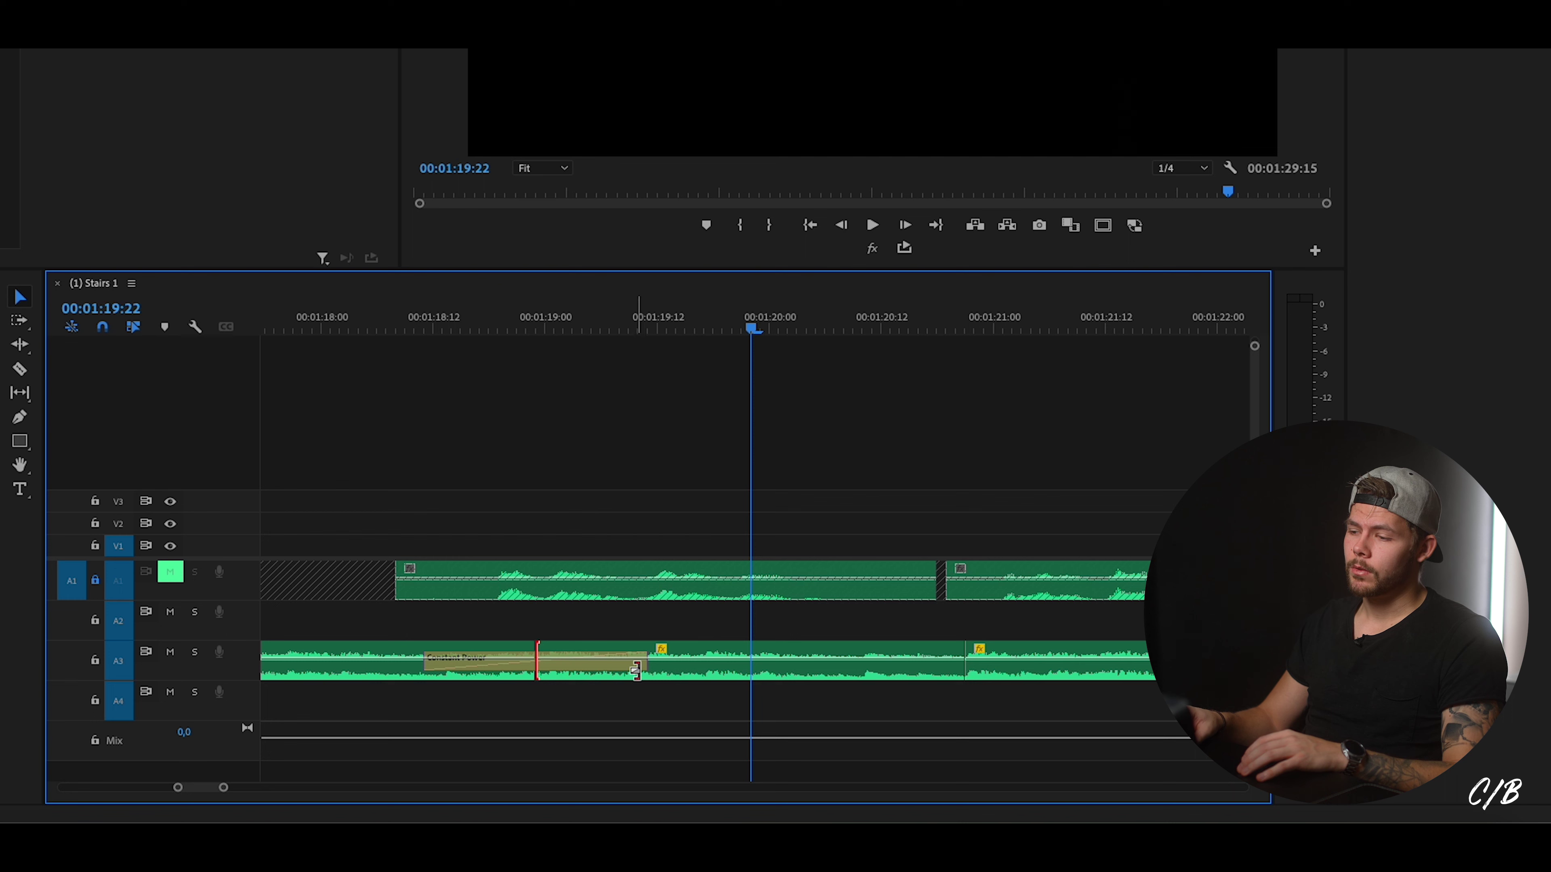
pyautogui.moveTo(643, 667); pyautogui.dragTo(740, 661)
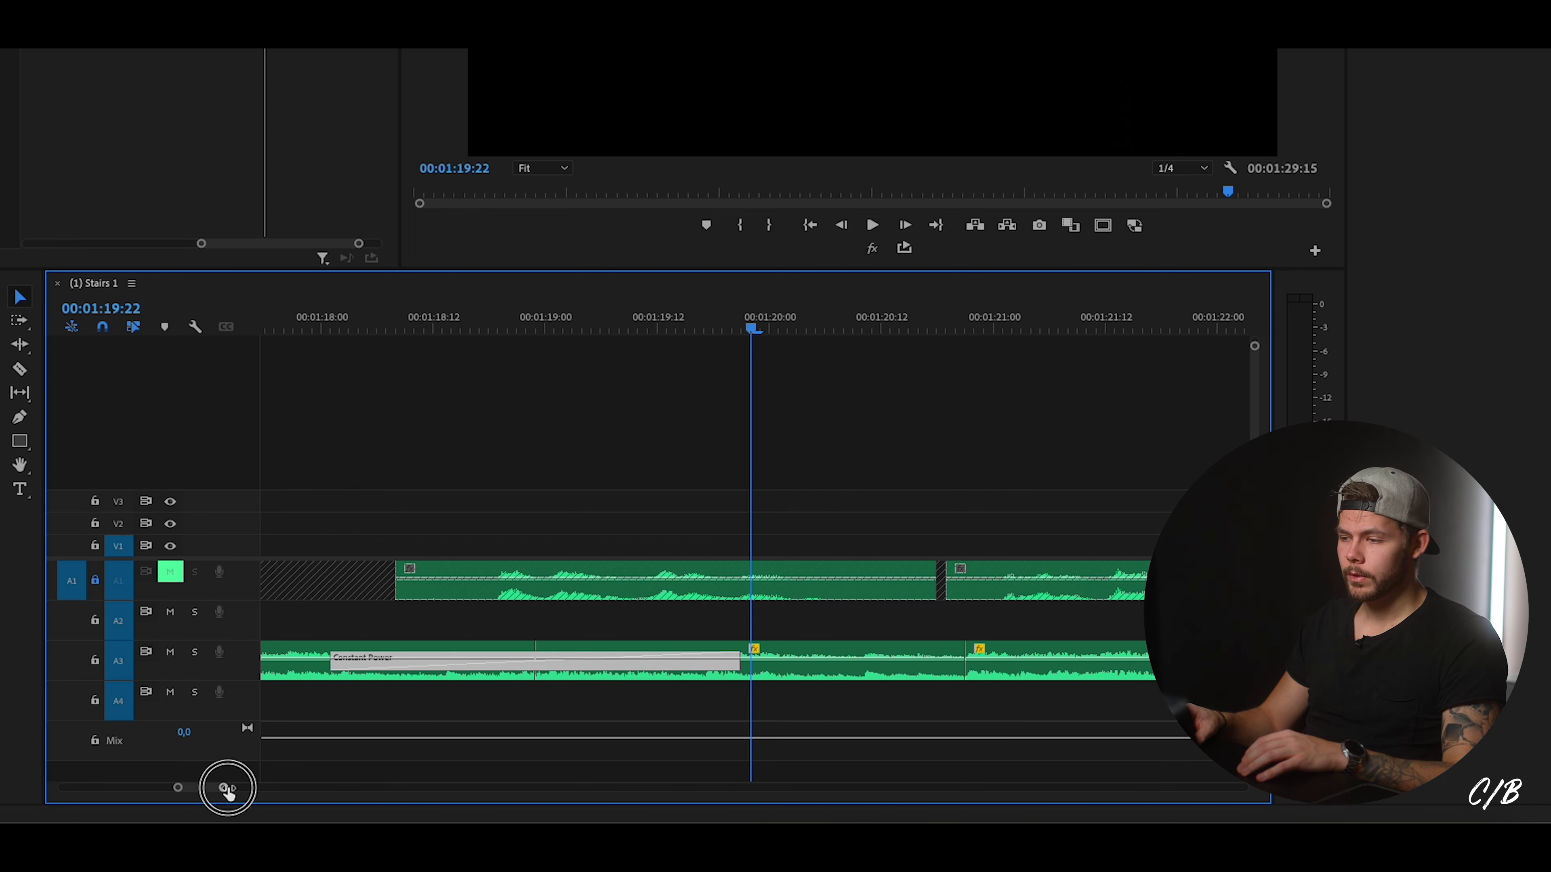
pyautogui.moveTo(227, 788); pyautogui.dragTo(249, 788)
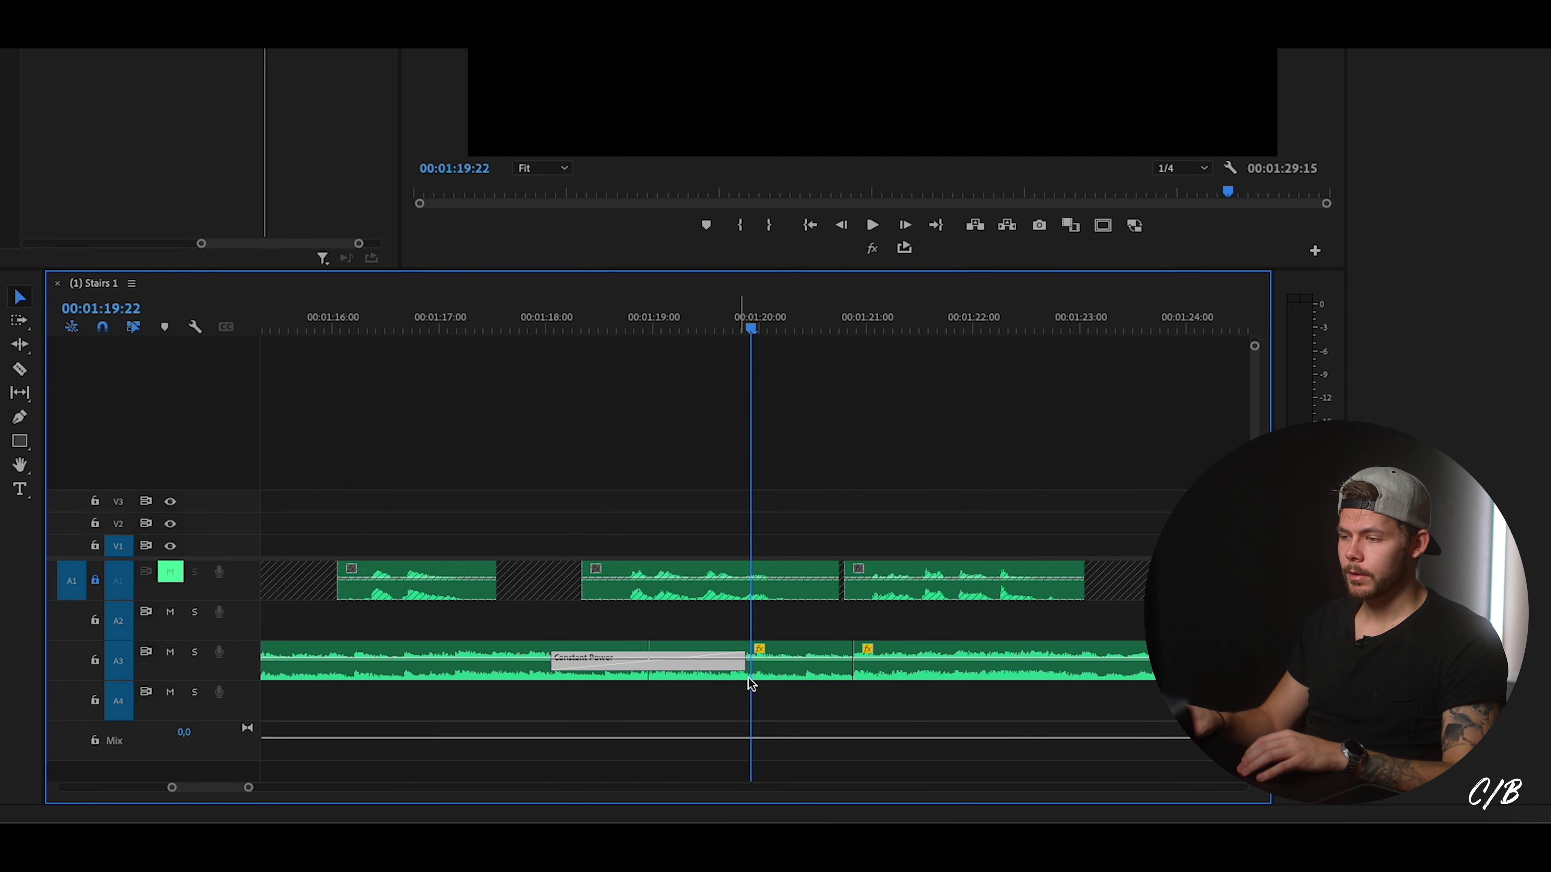
pyautogui.moveTo(740, 665)
pyautogui.mouseDown()
pyautogui.moveTo(668, 670)
pyautogui.moveTo(737, 659)
pyautogui.mouseUp()
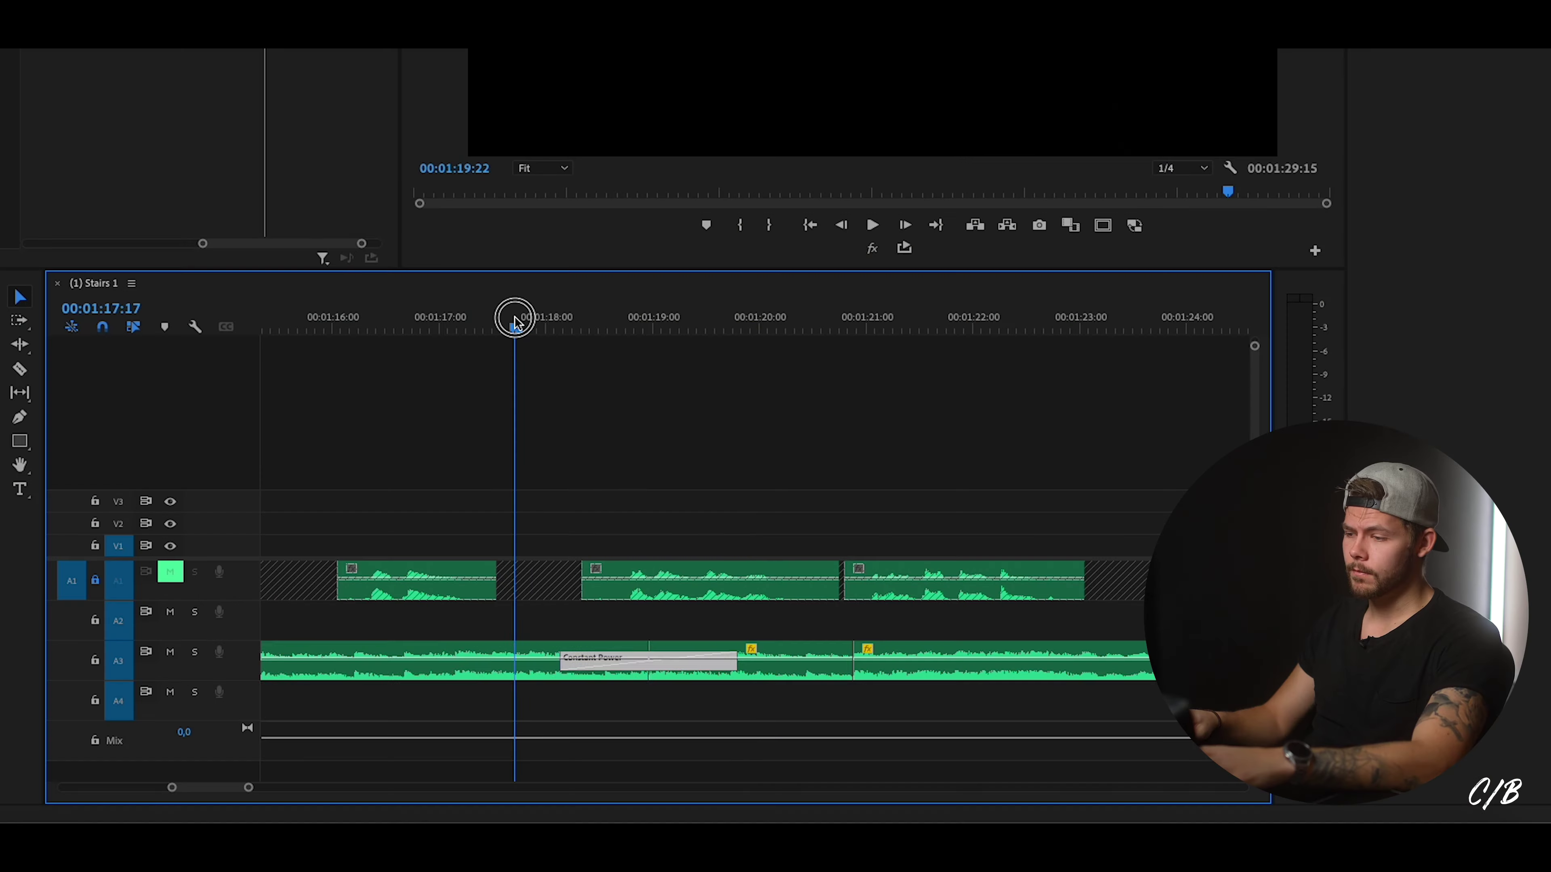
# Play the A3 music through the lengthened crossfade and past the following cut twice to check how both edits sound.
pyautogui.click(537, 659)
pyautogui.press('space')
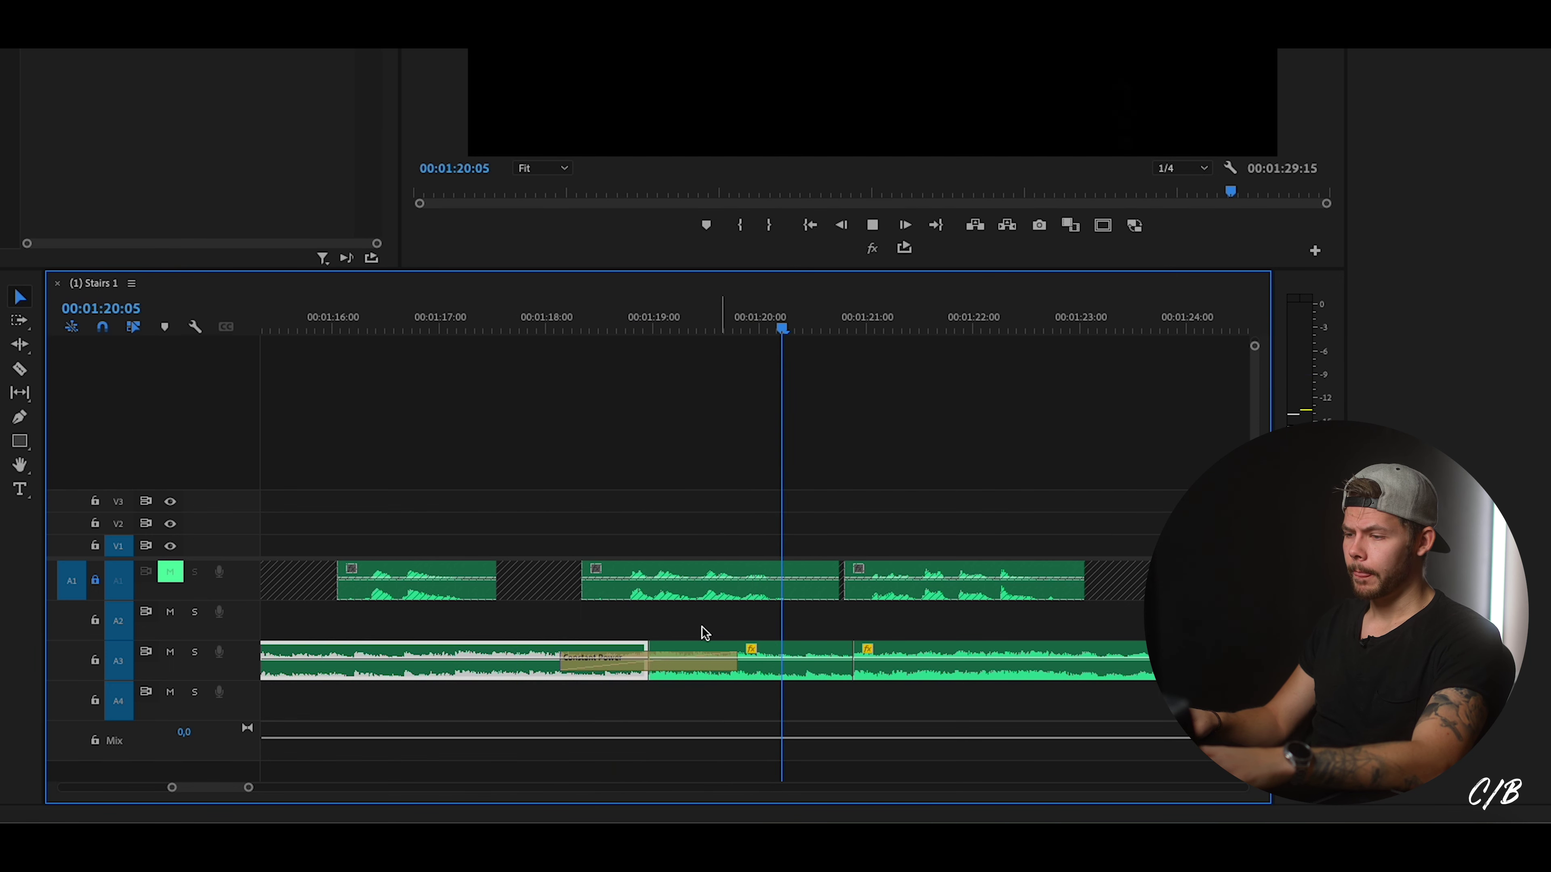
pyautogui.press('space')
pyautogui.press('d')
pyautogui.moveTo(248, 788); pyautogui.dragTo(286, 785)
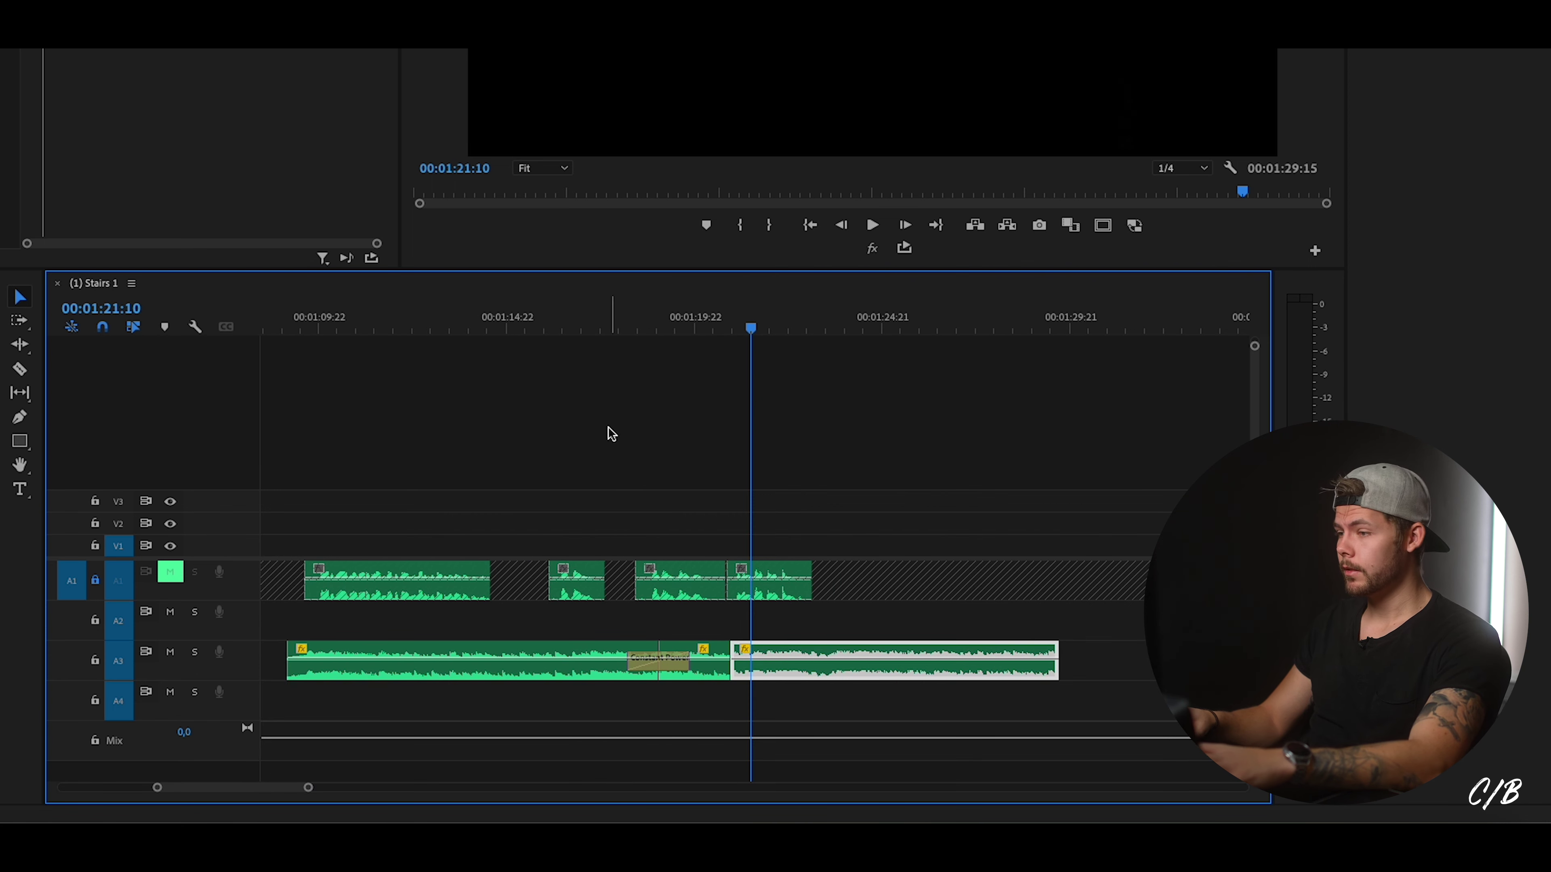
pyautogui.click(600, 304)
pyautogui.press('d')
pyautogui.press('space')
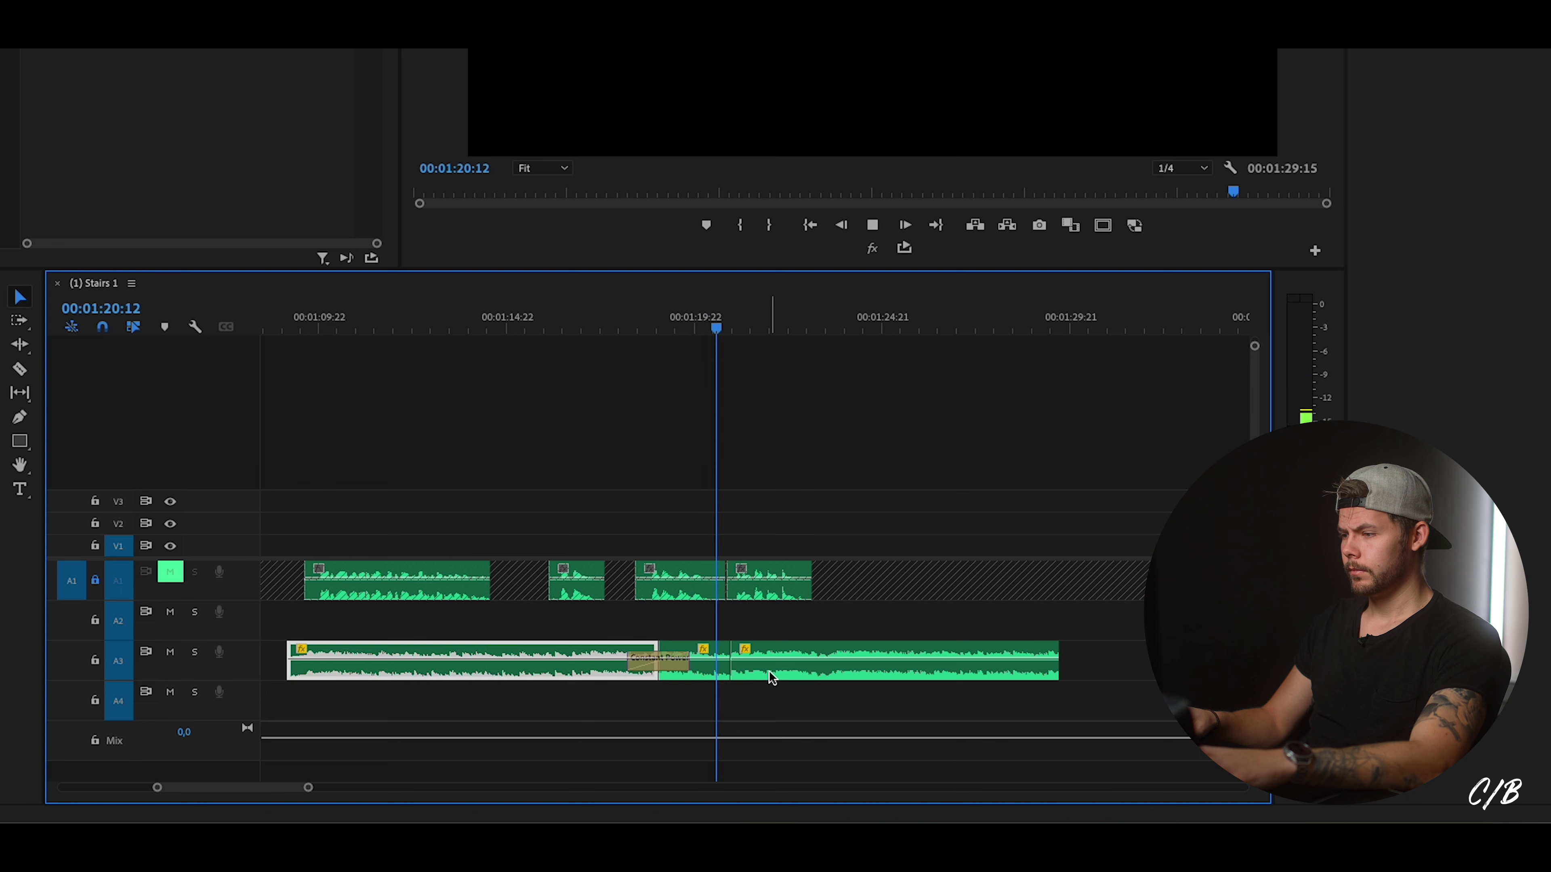
pyautogui.press('space')
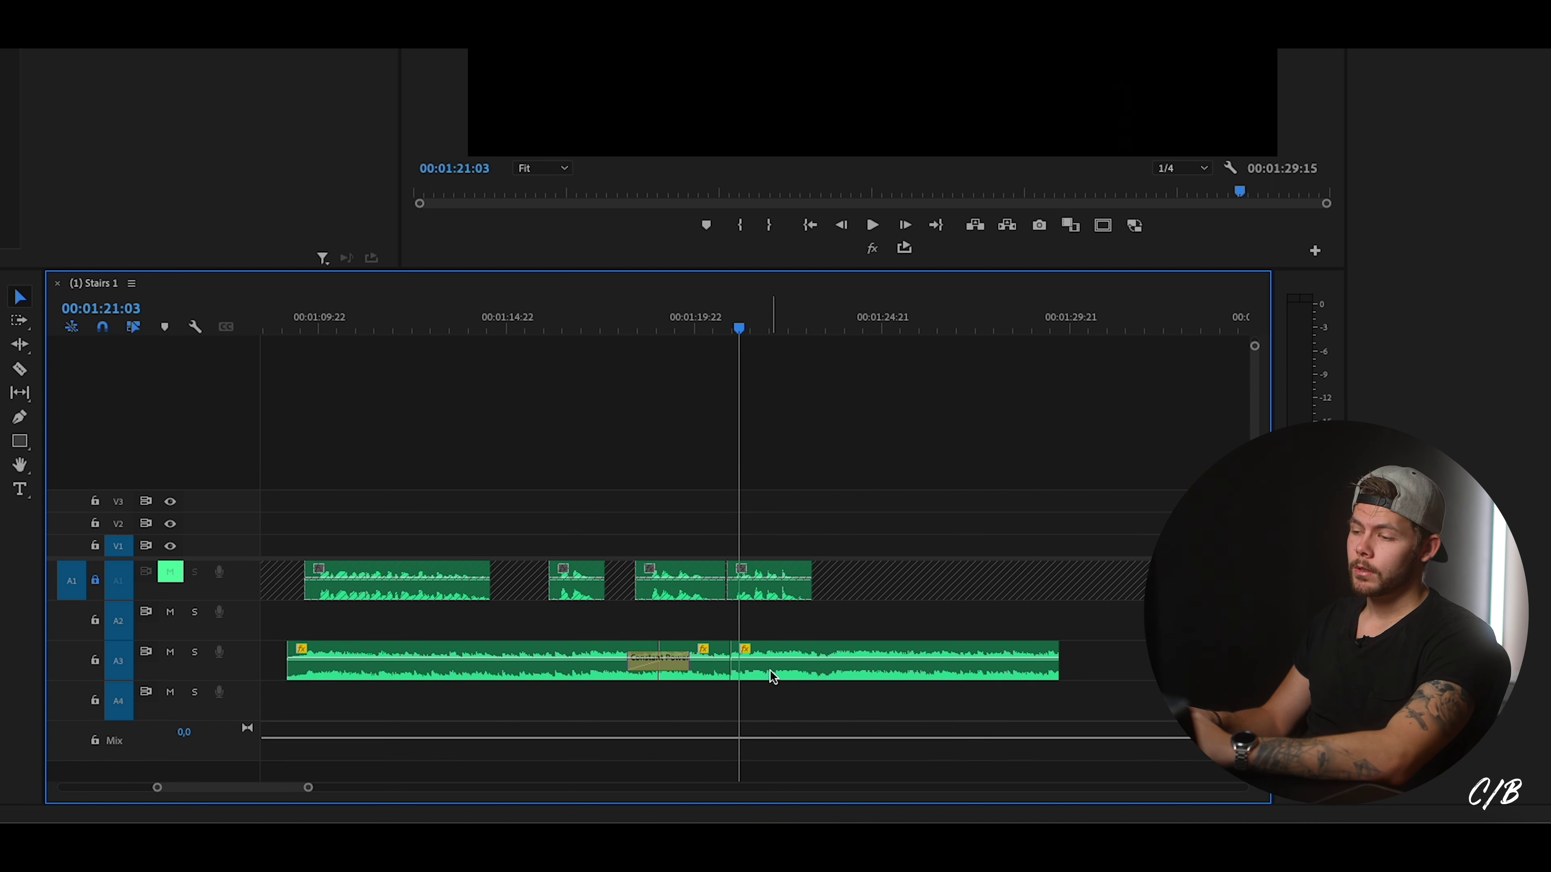
# Remove the A3 cut near 00:01:20:21 by deleting the last music clip and extending the preceding one to 00:01:33:07.
pyautogui.rightClick(735, 672)
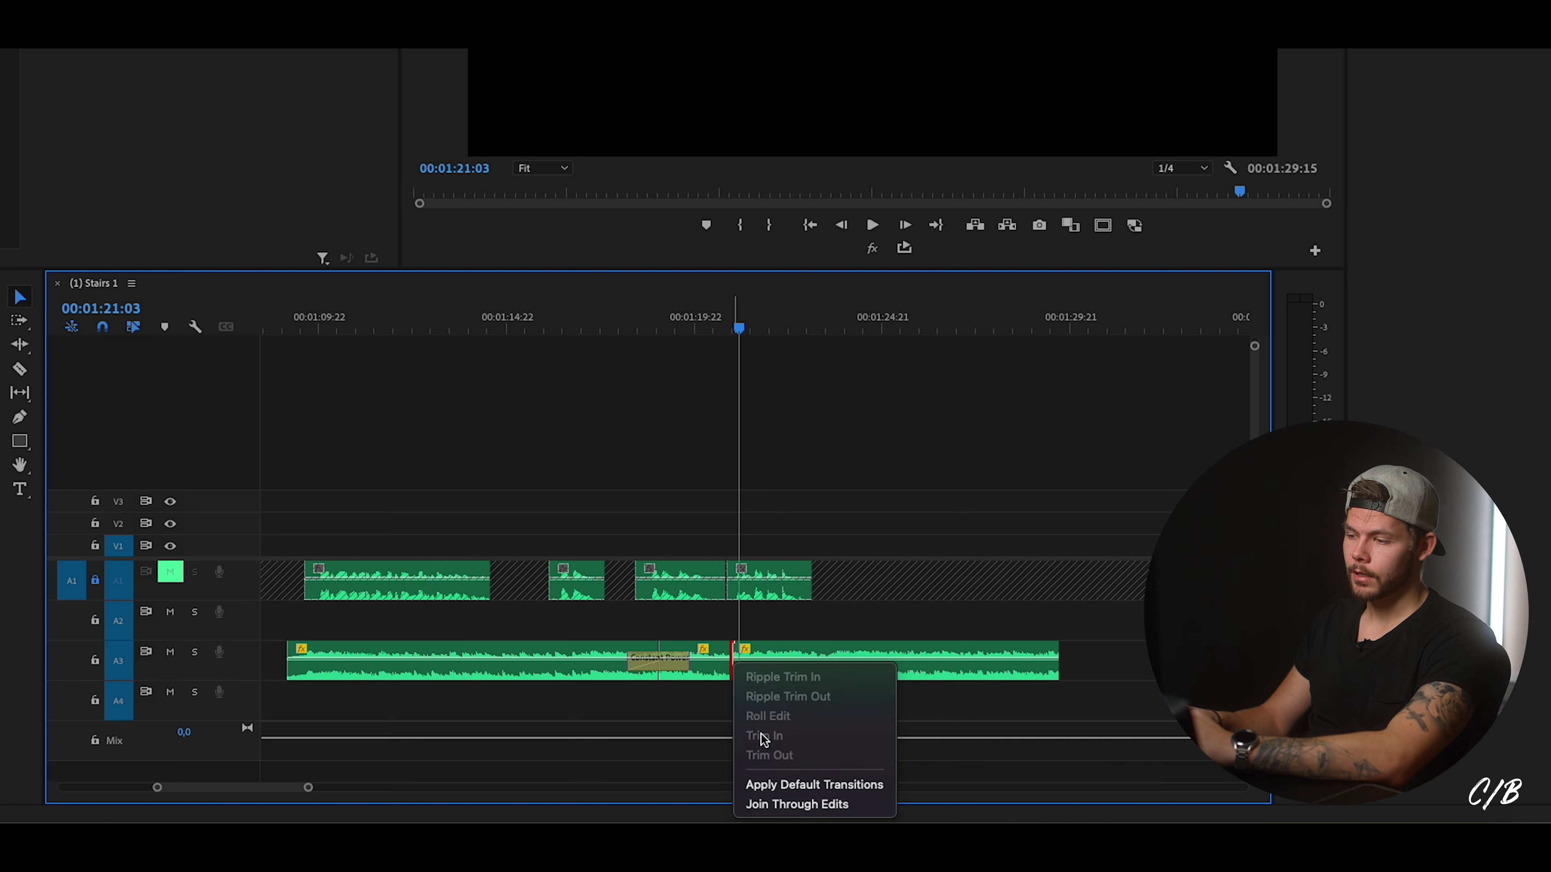
pyautogui.click(764, 804)
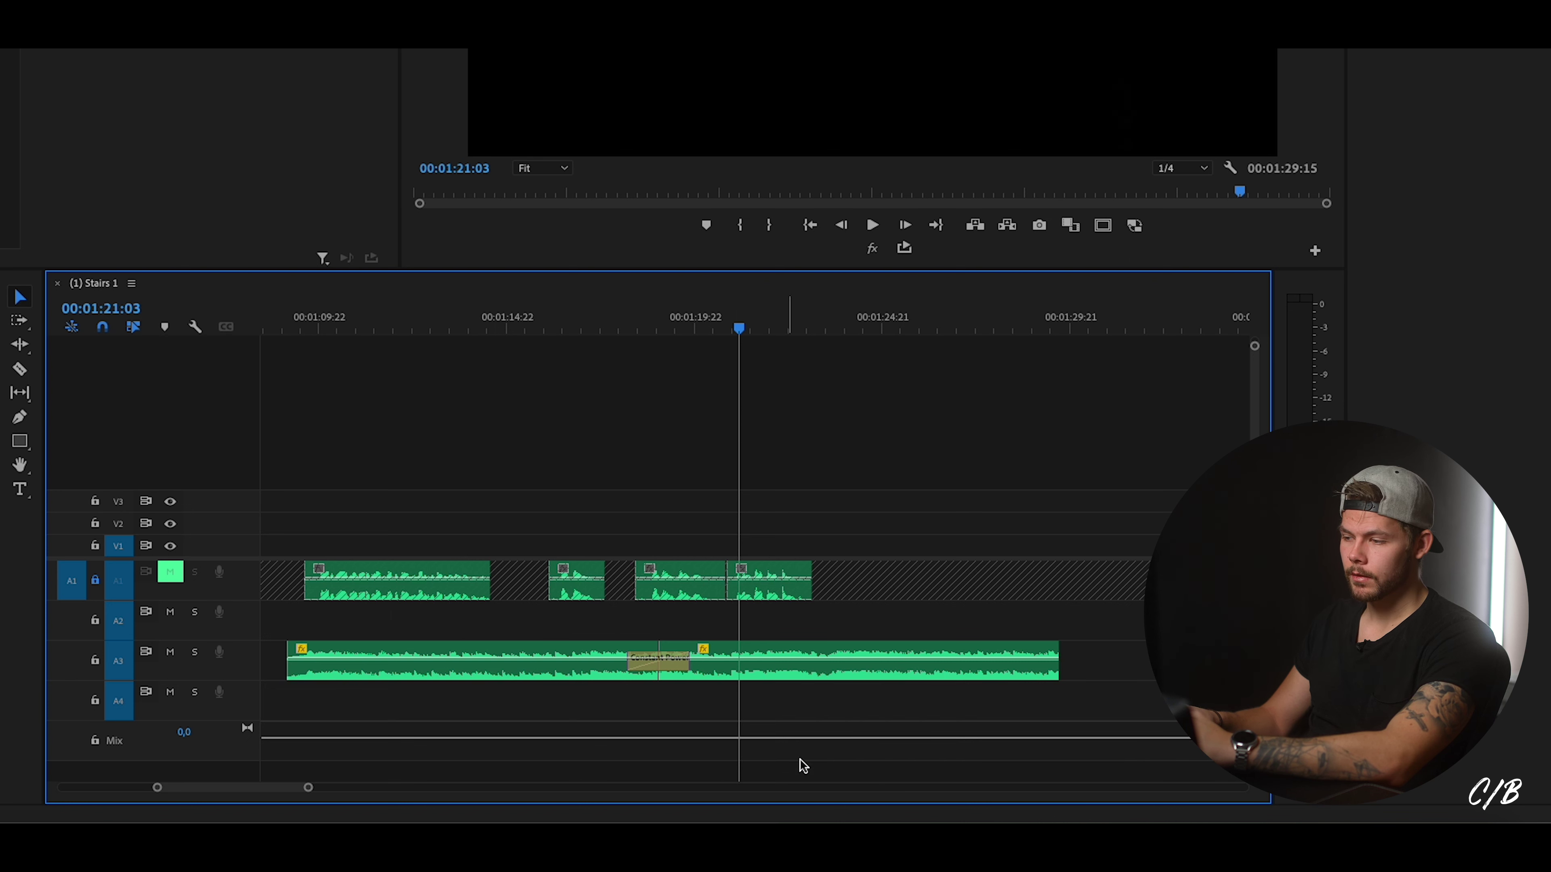
pyautogui.click(793, 675)
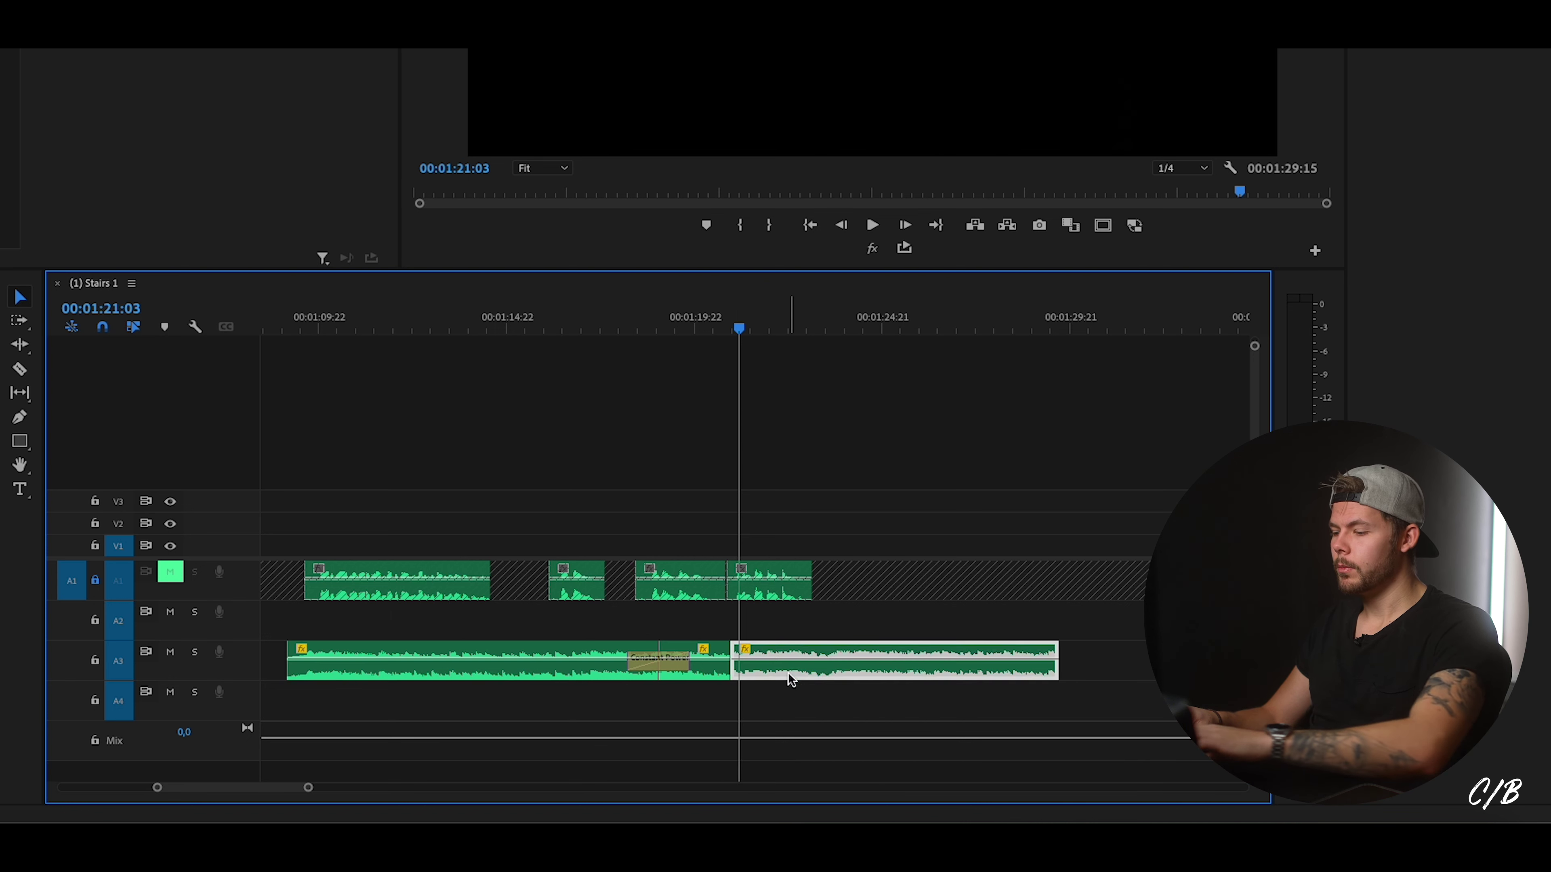
pyautogui.press('Delete')
pyautogui.hotkey('ctrl', 'z')
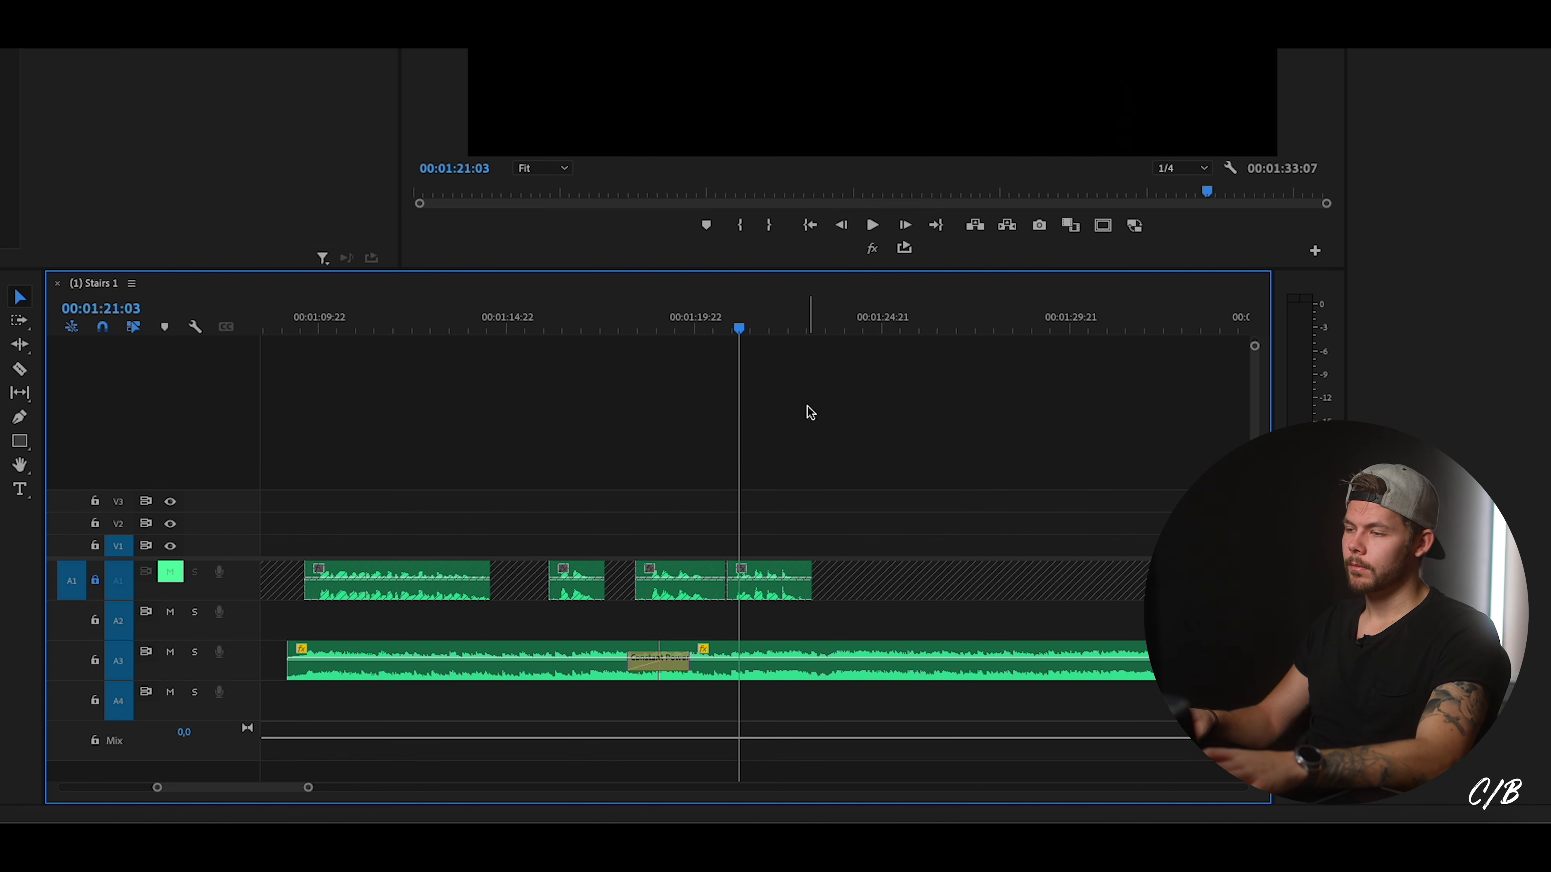
# Play the extended A3 music past 00:01:20:13 to check the passage where the cut was removed.
pyautogui.click(694, 352)
pyautogui.press('d')
pyautogui.press('space')
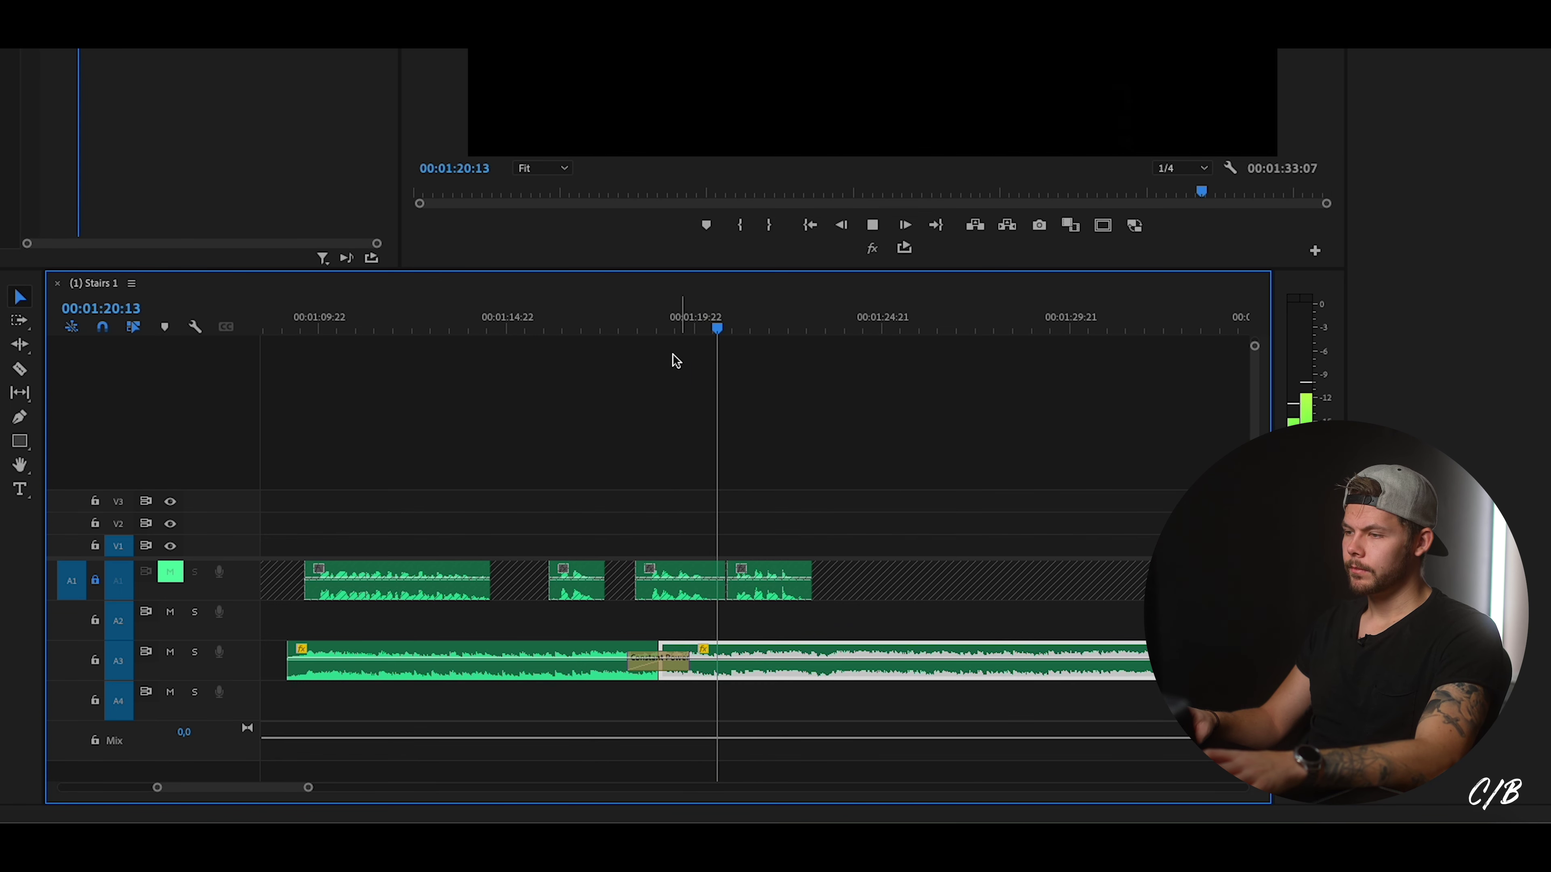
# Unmute track A1 and play the sequence from 00:01:16:09 to check the voice-over against the edited music.
pyautogui.scroll(2, 615, 394)
pyautogui.click(641, 682)
pyautogui.press('=')
pyautogui.click(632, 329)
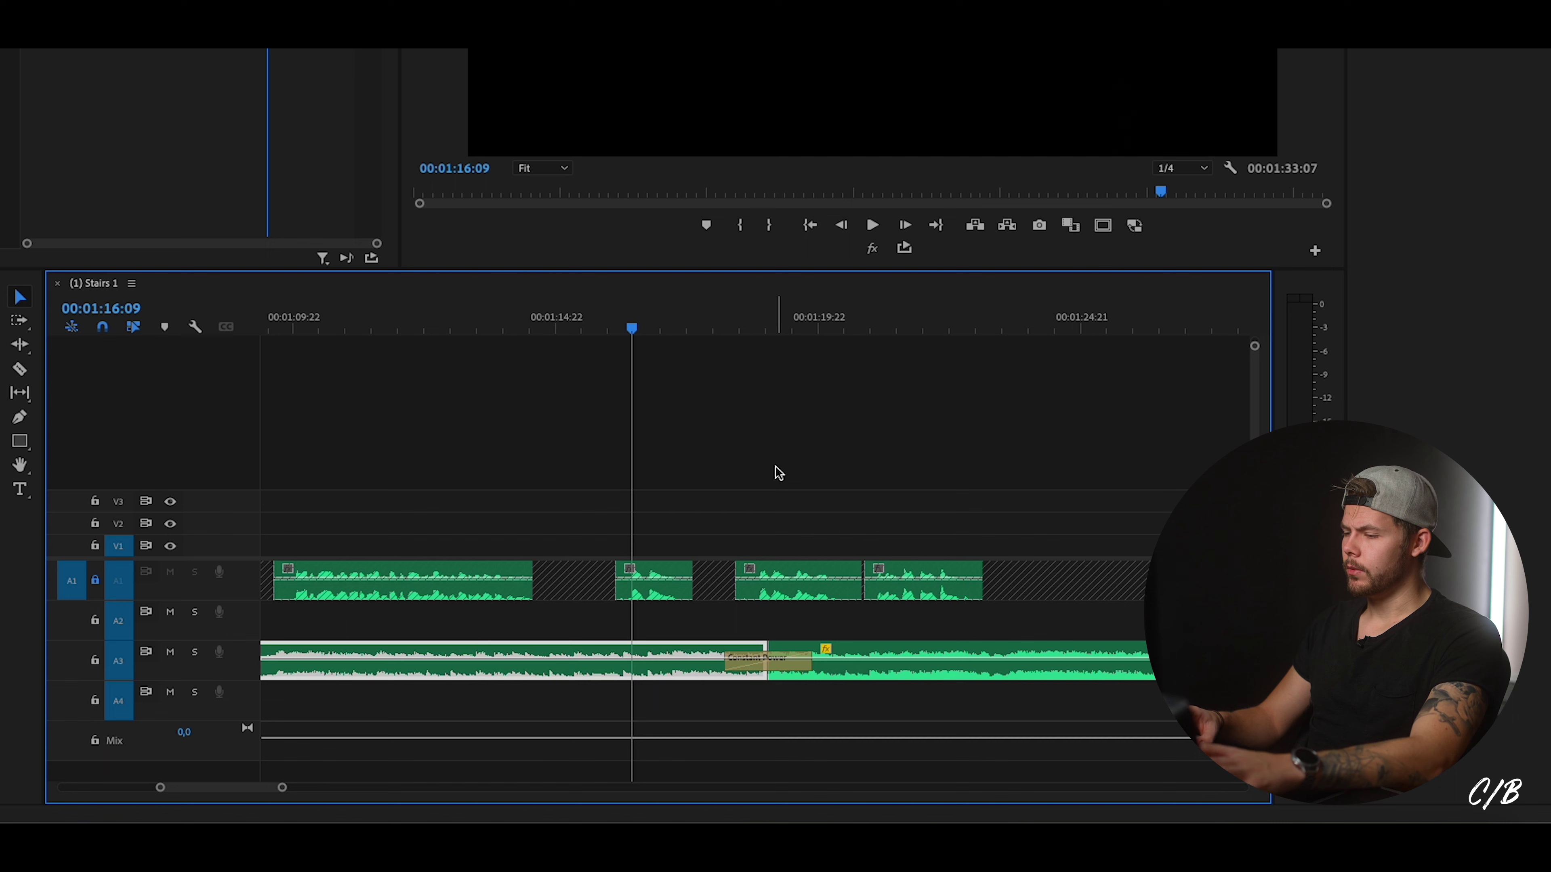
pyautogui.press('space')
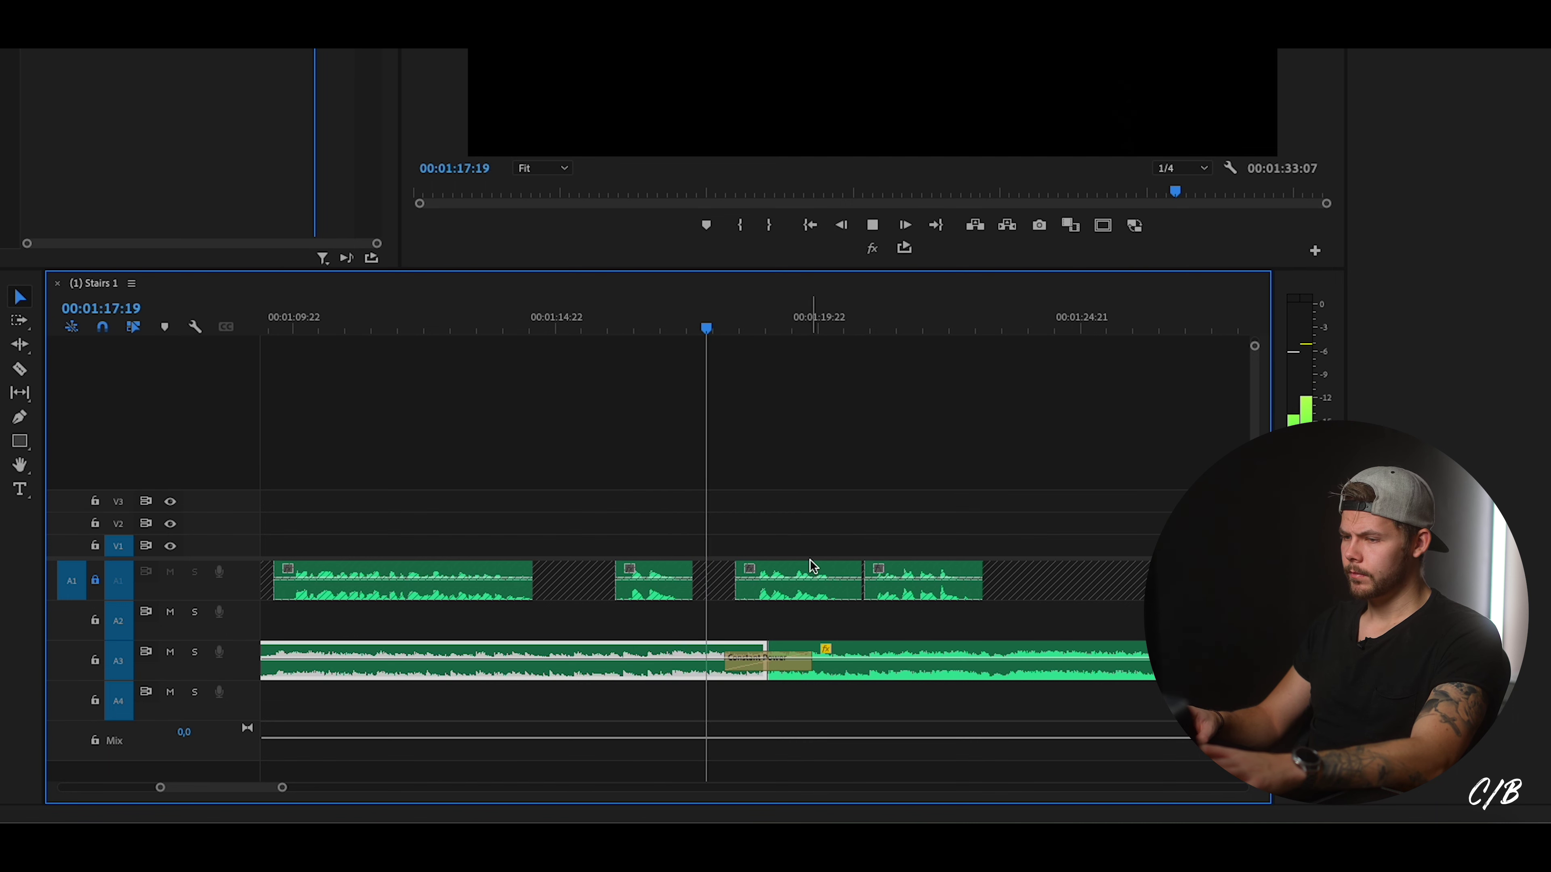
pyautogui.scroll(-4, 726, 617)
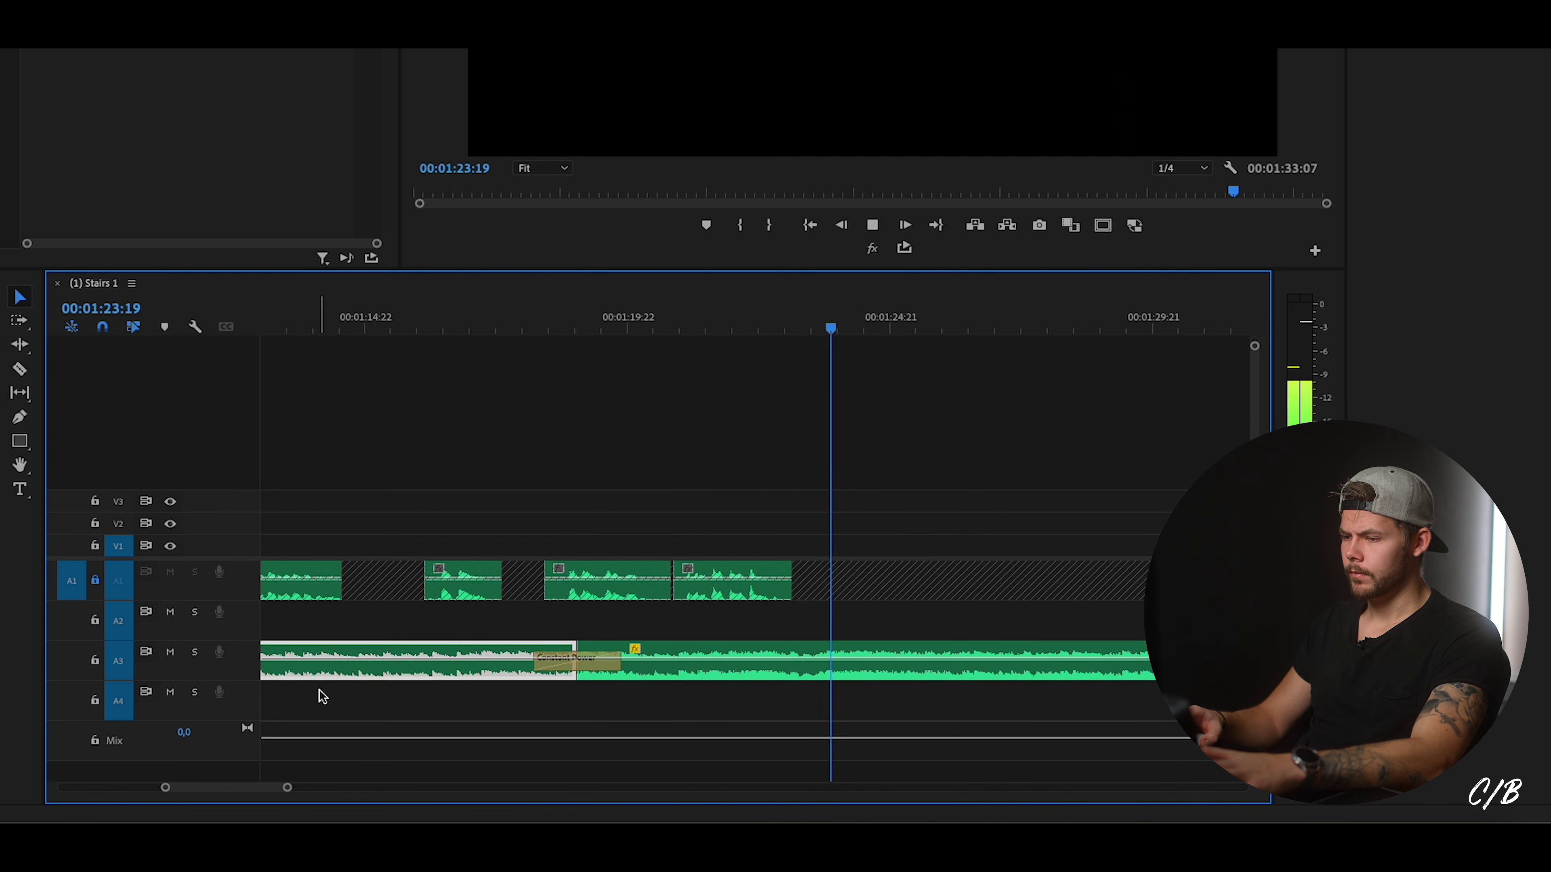
# Play the end of the voice-over and the last music clip on past 00:01:25:19 to check how they fit.
pyautogui.moveTo(288, 788); pyautogui.dragTo(377, 788)
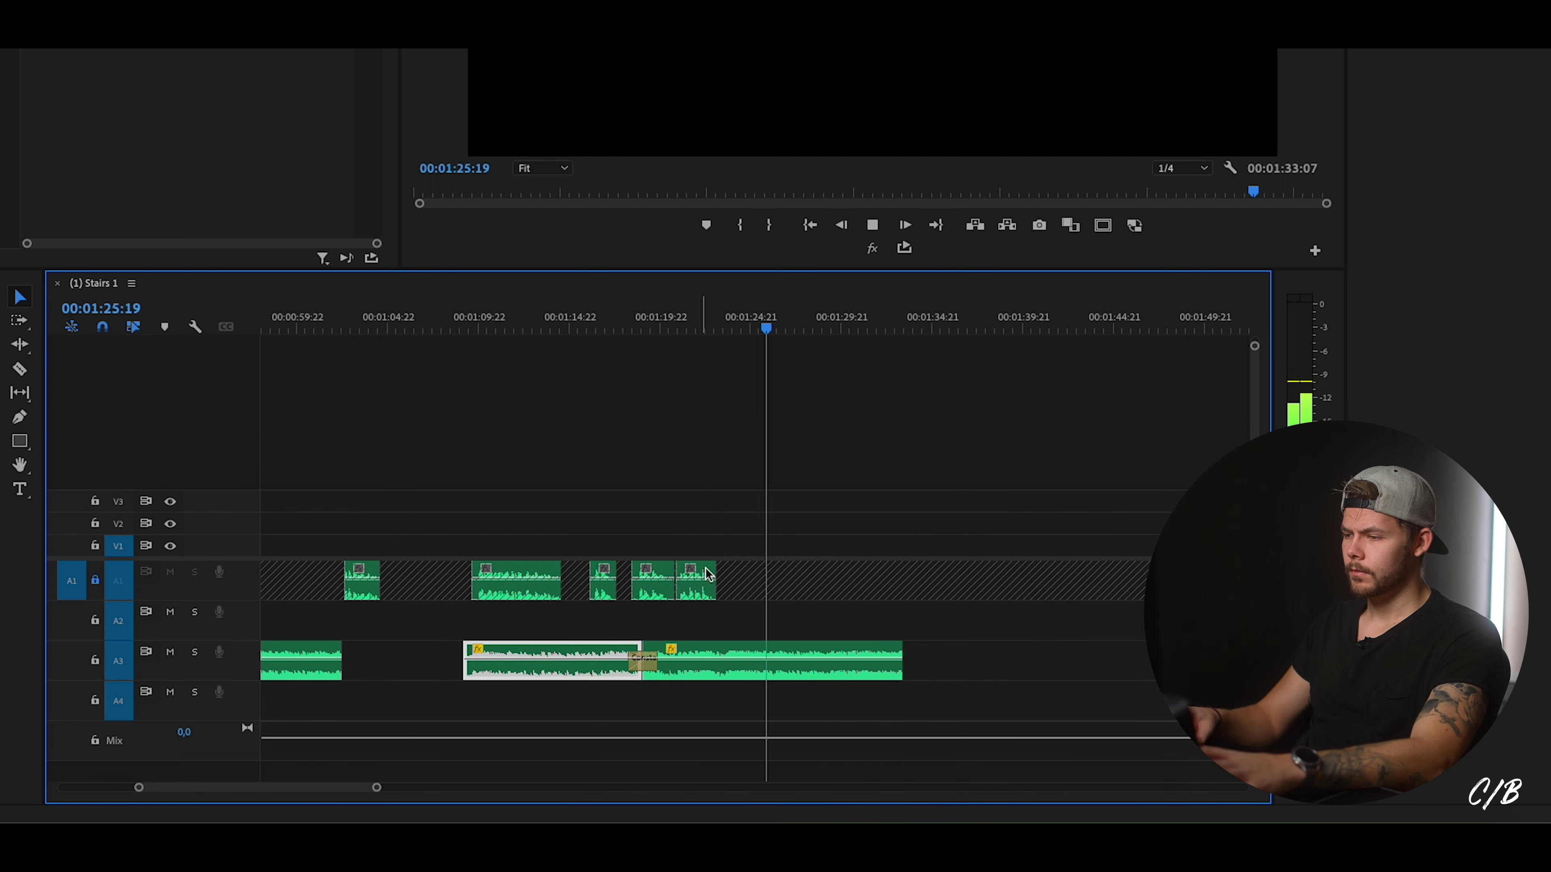
pyautogui.press('space')
pyautogui.click(839, 660)
pyautogui.click(751, 489)
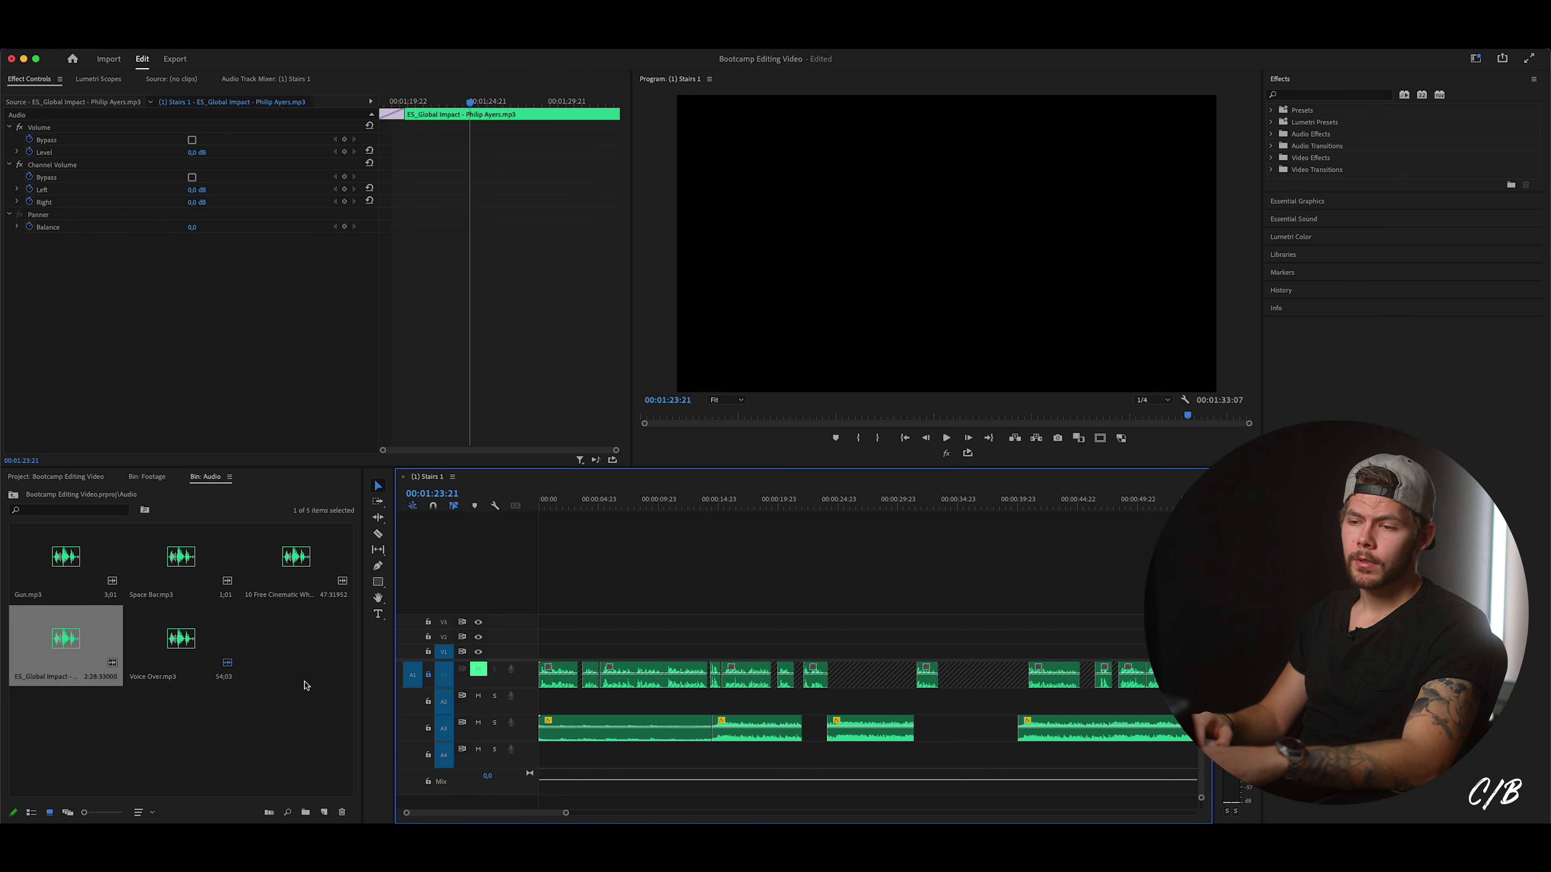
# Mark Space Bar.mp3 from 00;02;14;20 to 00;02;15;04 and place the marked part on track A2 at about 00:00:19:06.
pyautogui.click(304, 682)
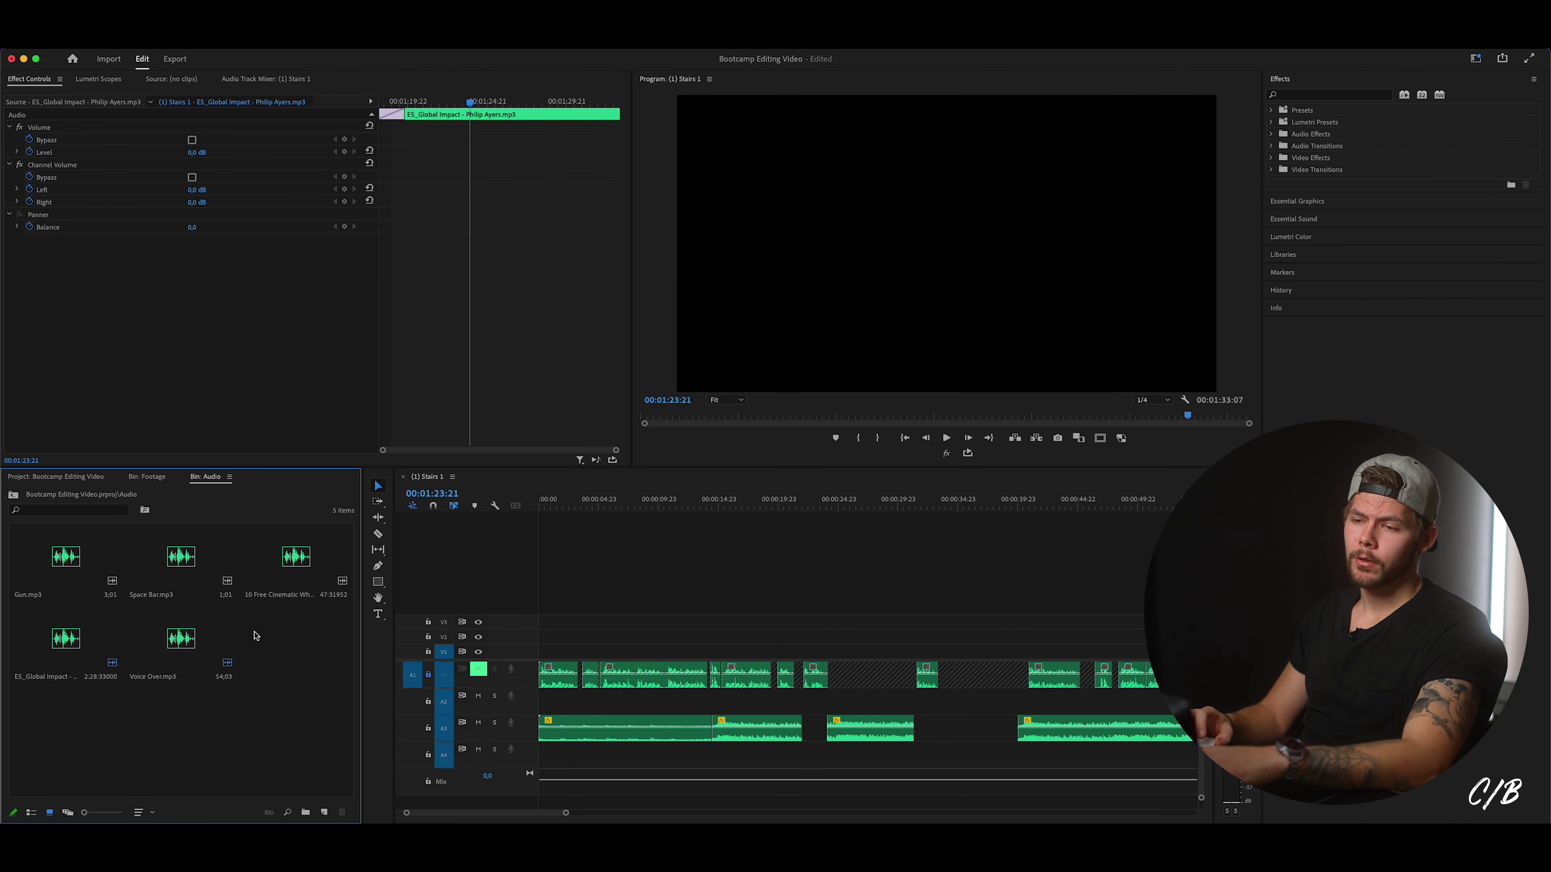
pyautogui.doubleClick(181, 556)
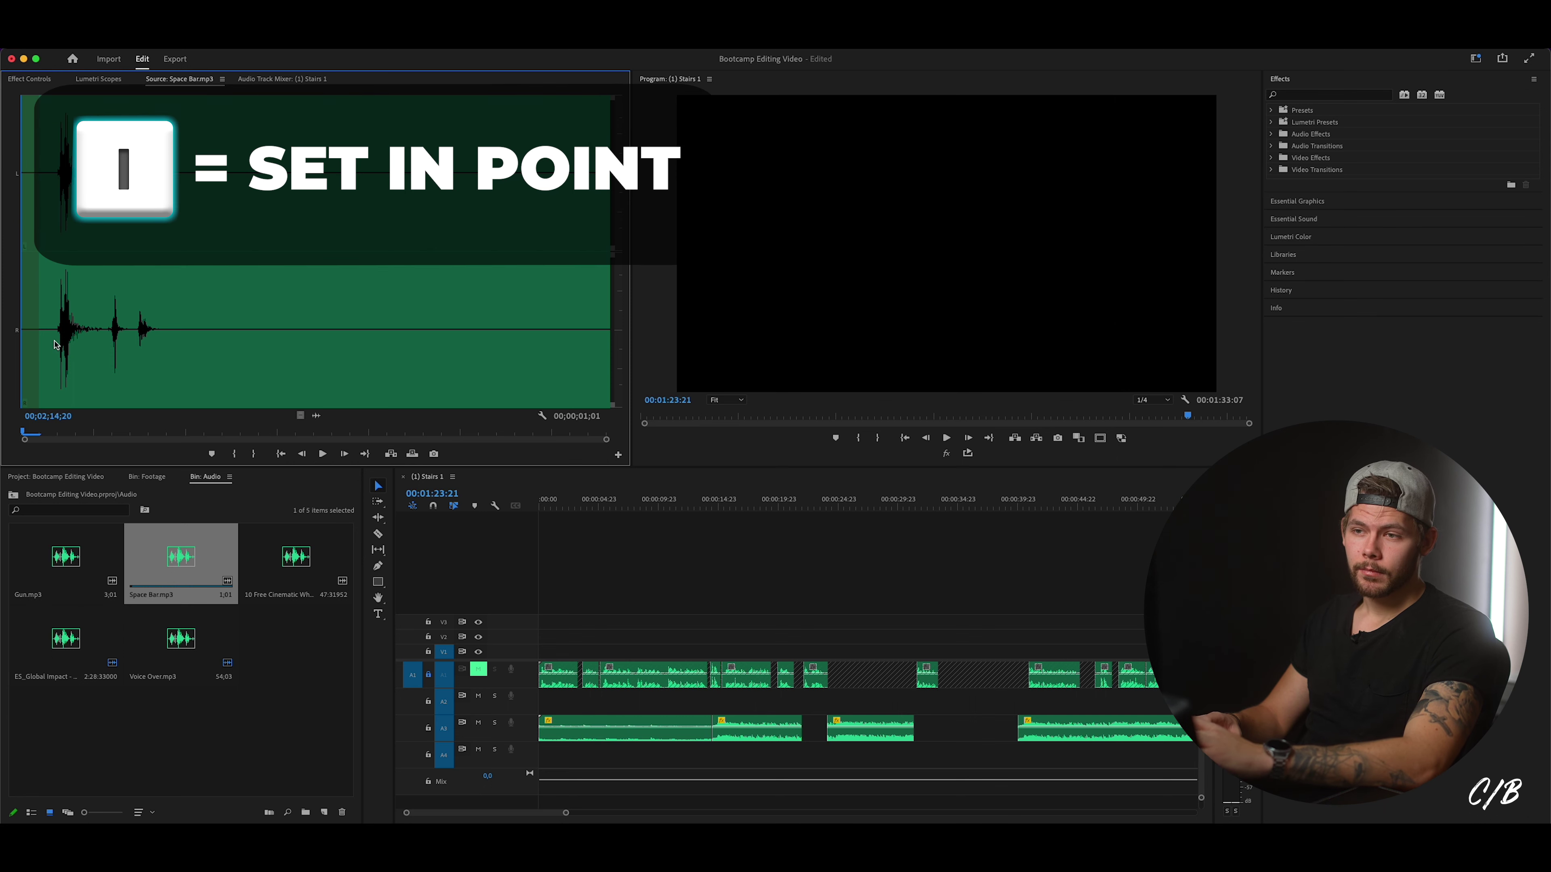
pyautogui.press('i')
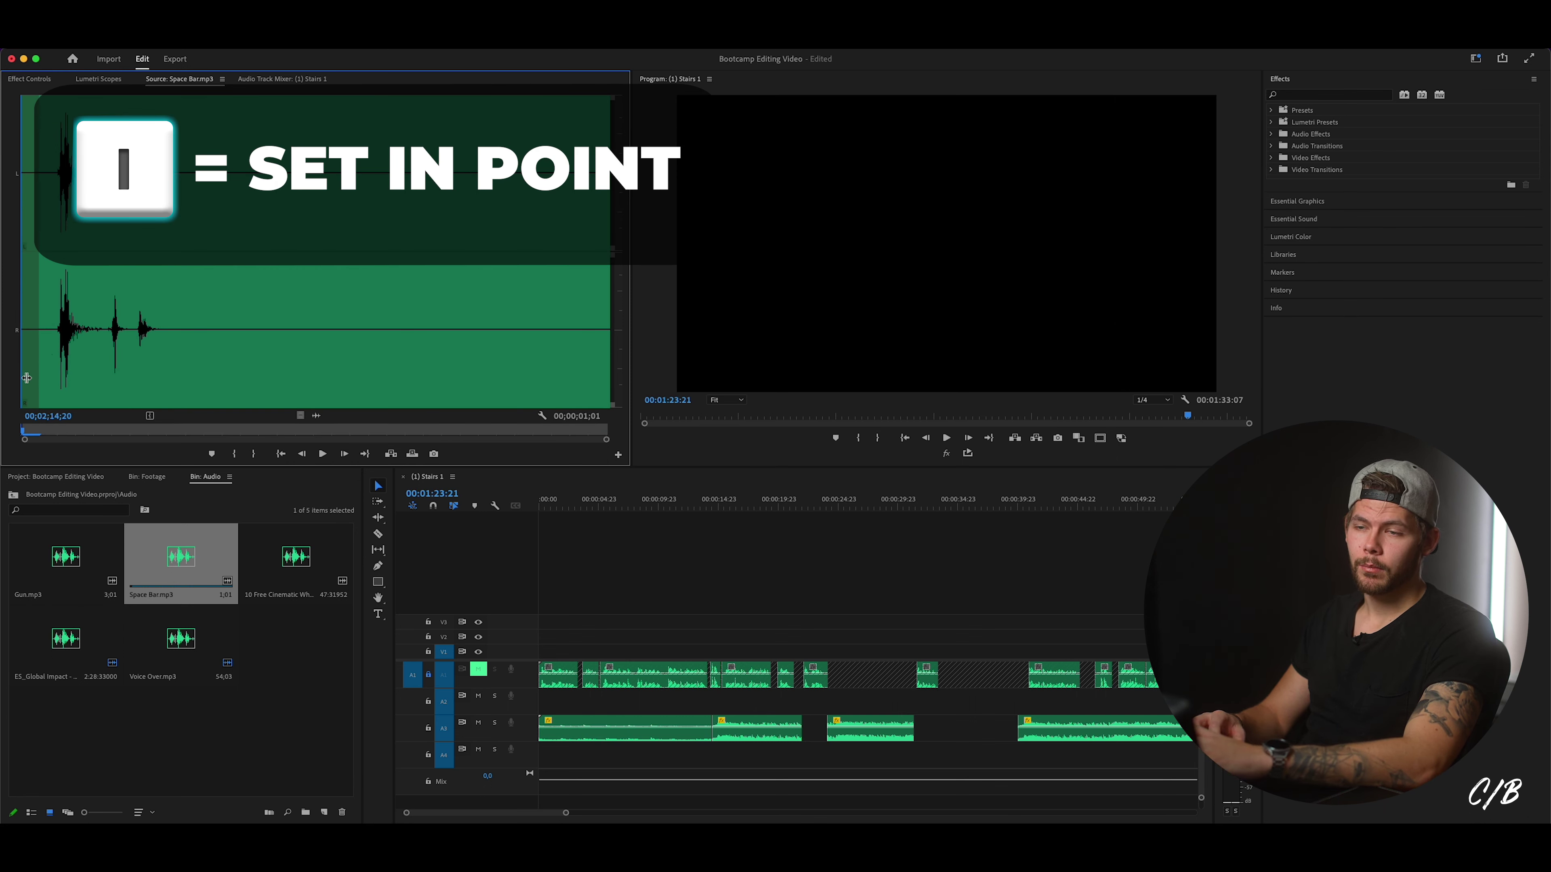
pyautogui.moveTo(25, 378); pyautogui.dragTo(274, 358)
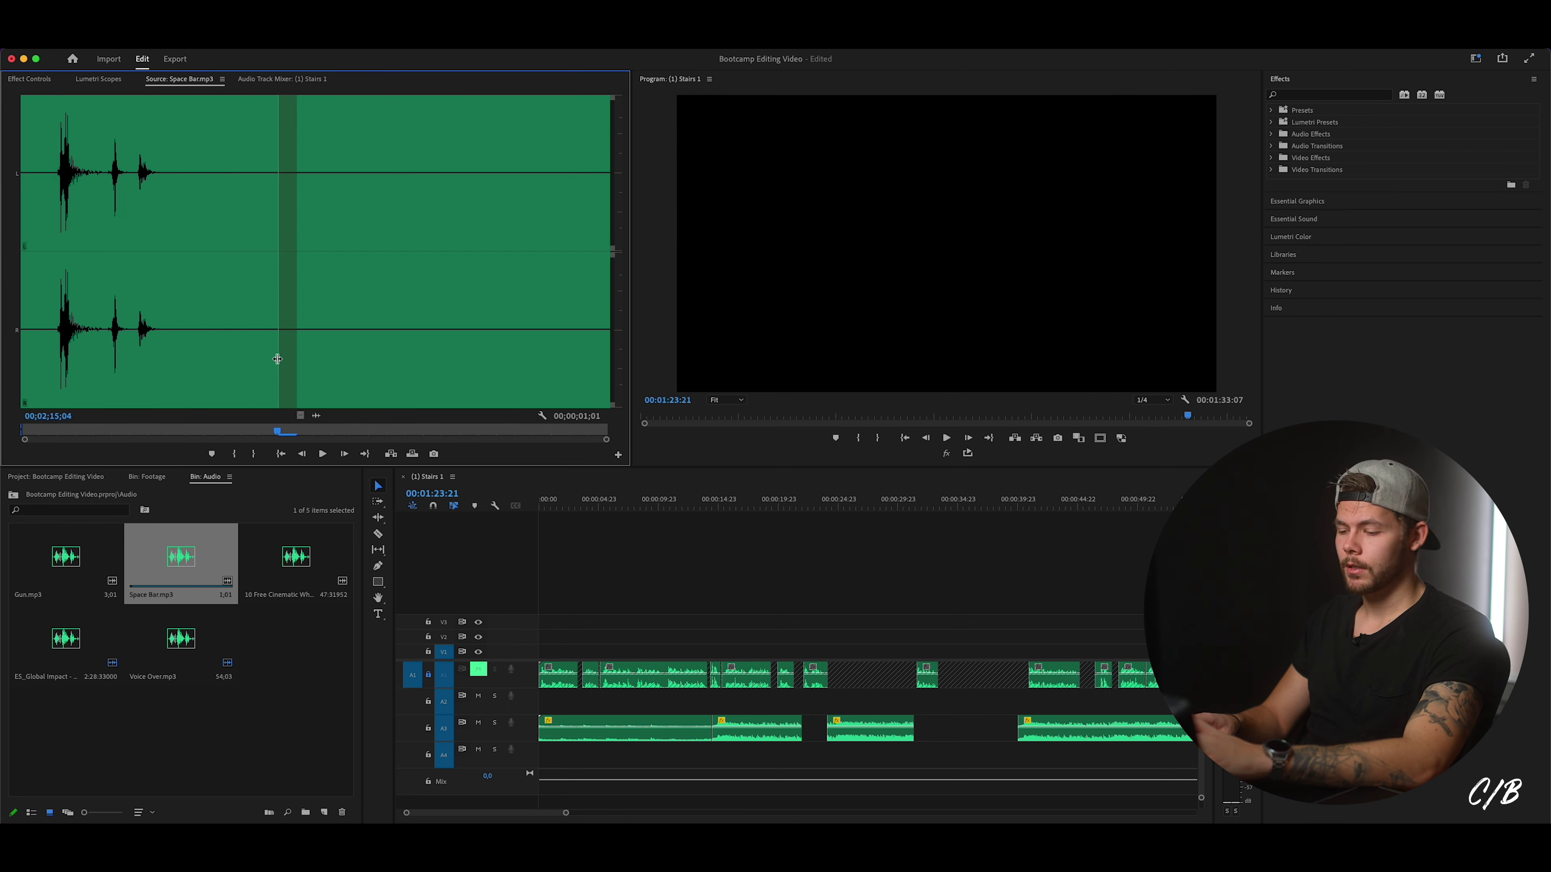
pyautogui.press('o')
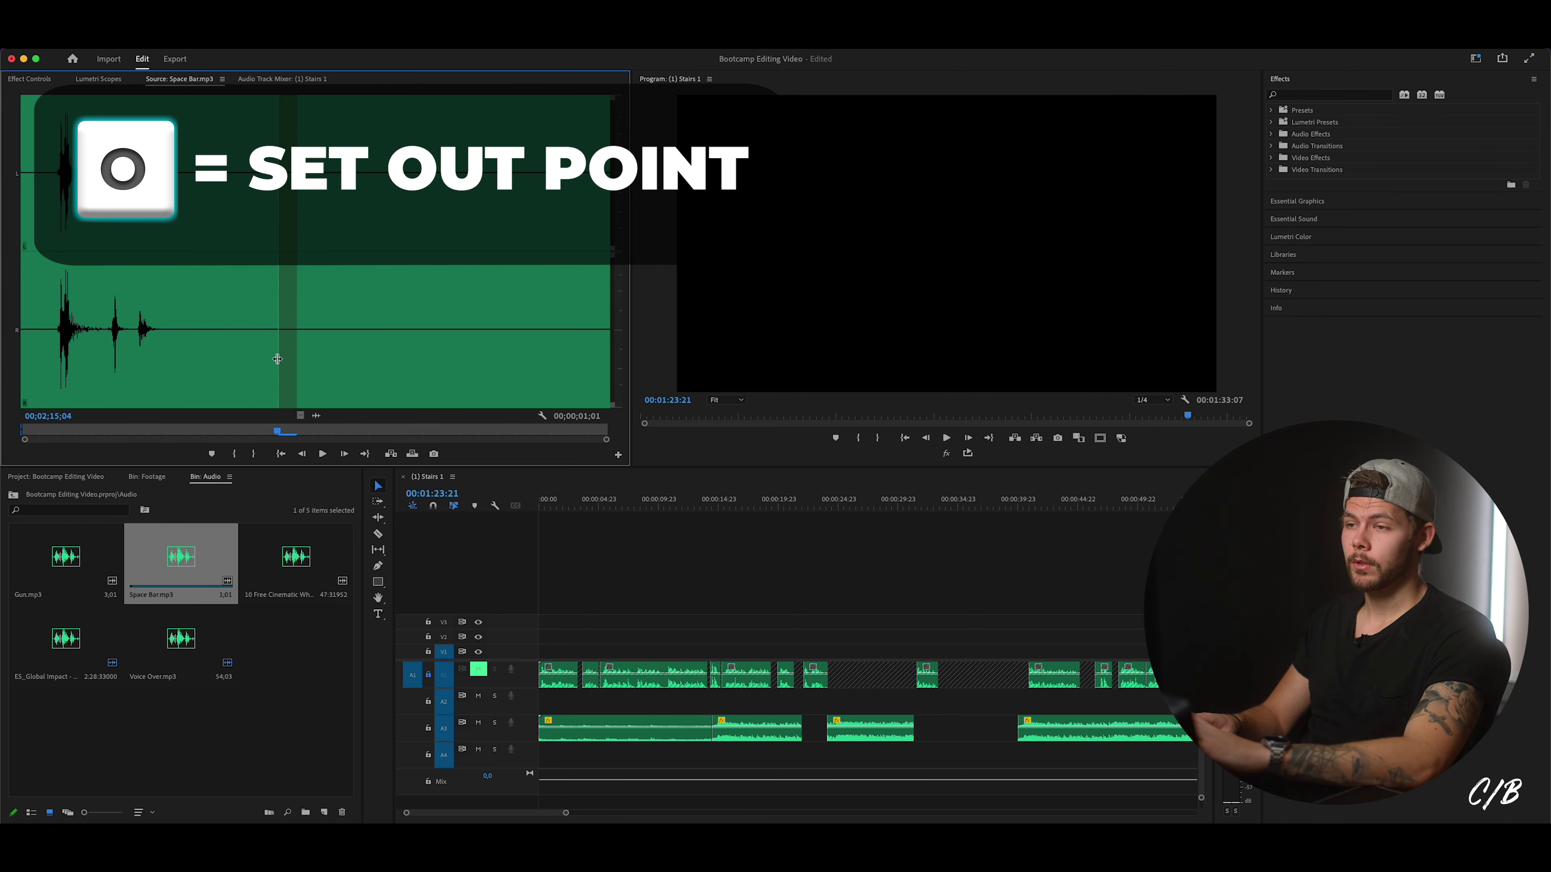
pyautogui.press('o')
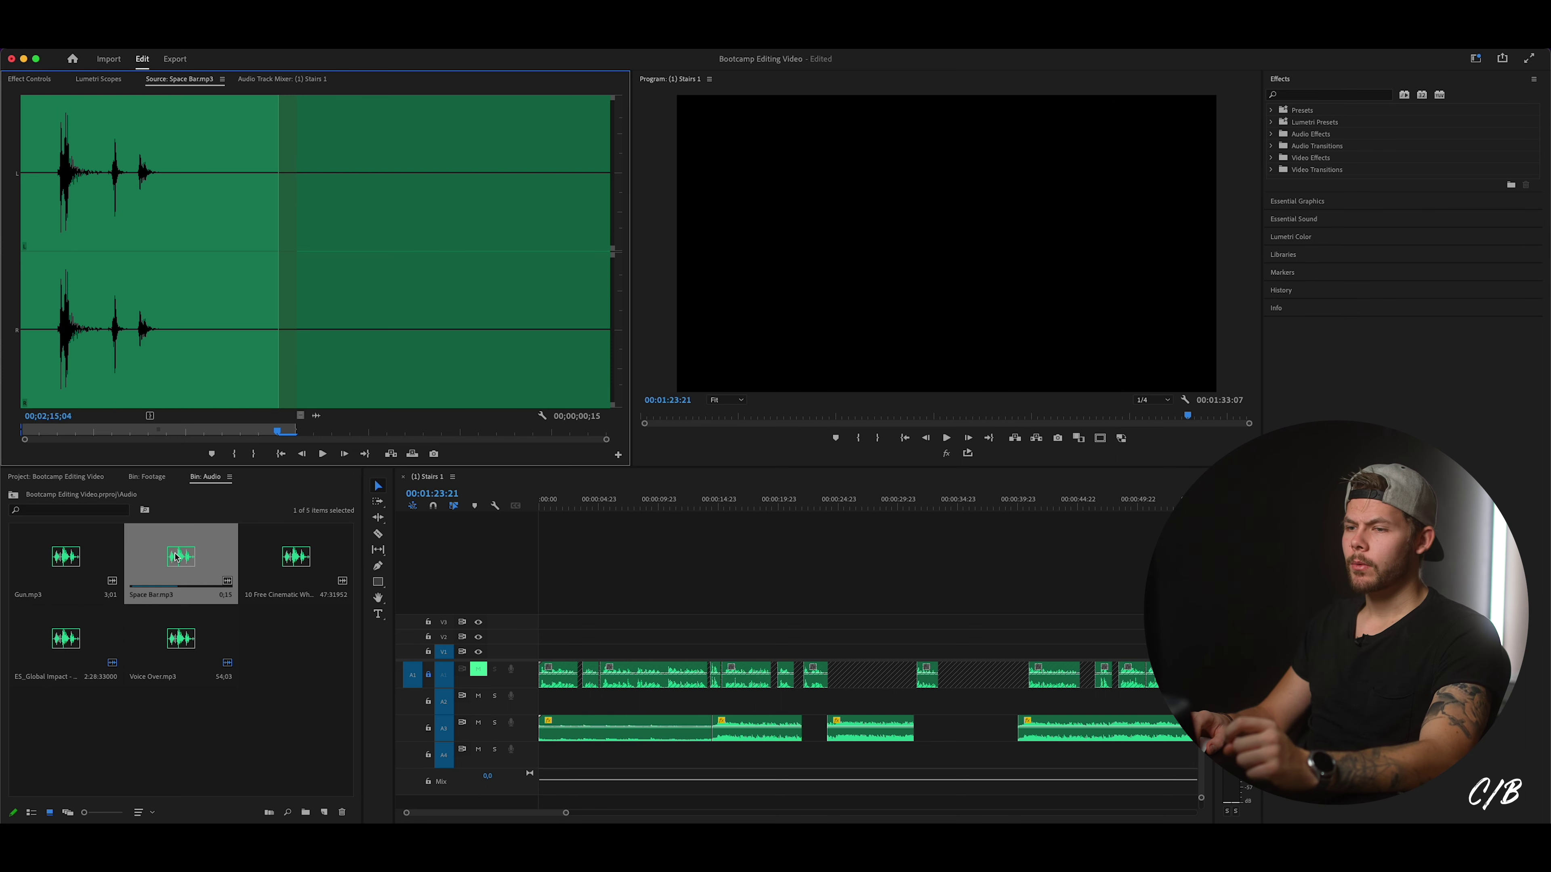
pyautogui.moveTo(176, 556); pyautogui.dragTo(711, 676)
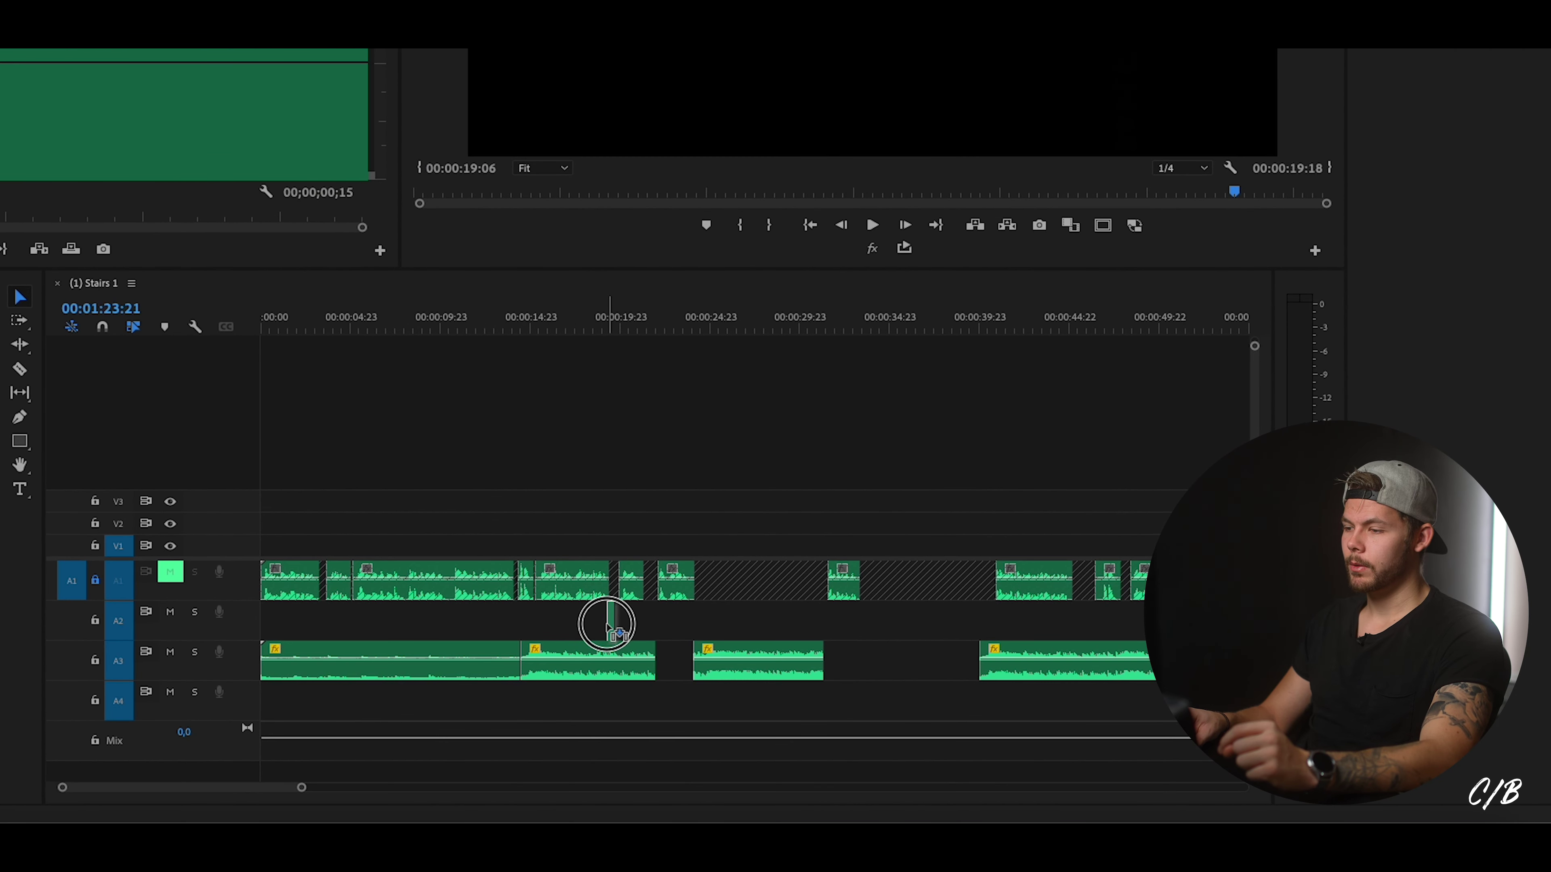
pyautogui.moveTo(609, 627); pyautogui.dragTo(610, 627)
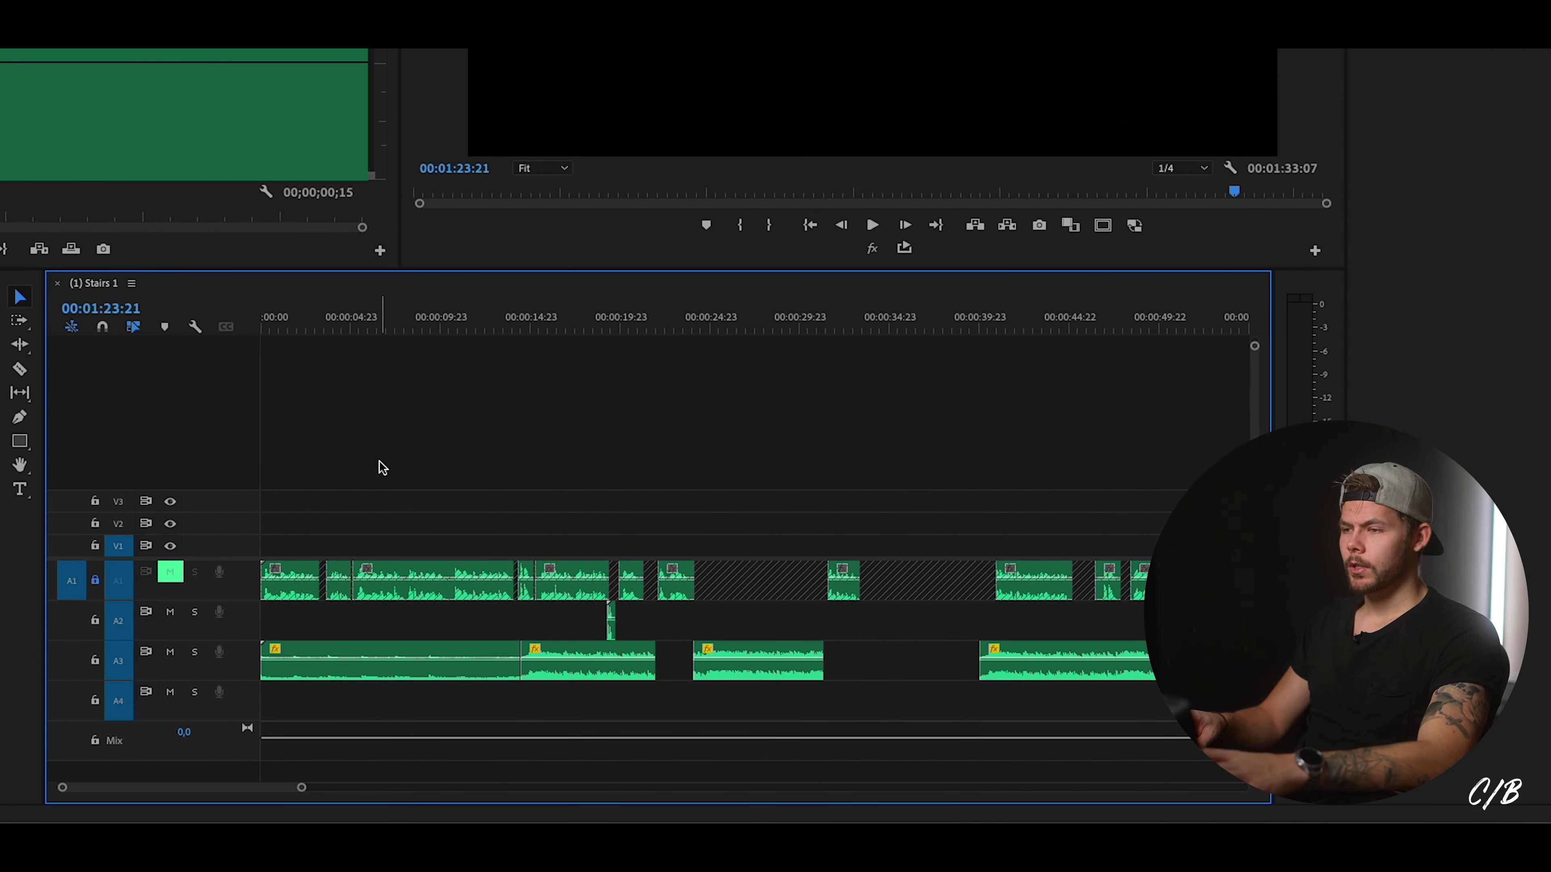
# Unlock and unmute track A1, and play the sequence from the start up to the first voice-over gap at 00:00:03:10.
pyautogui.press('Home')
pyautogui.click(219, 345)
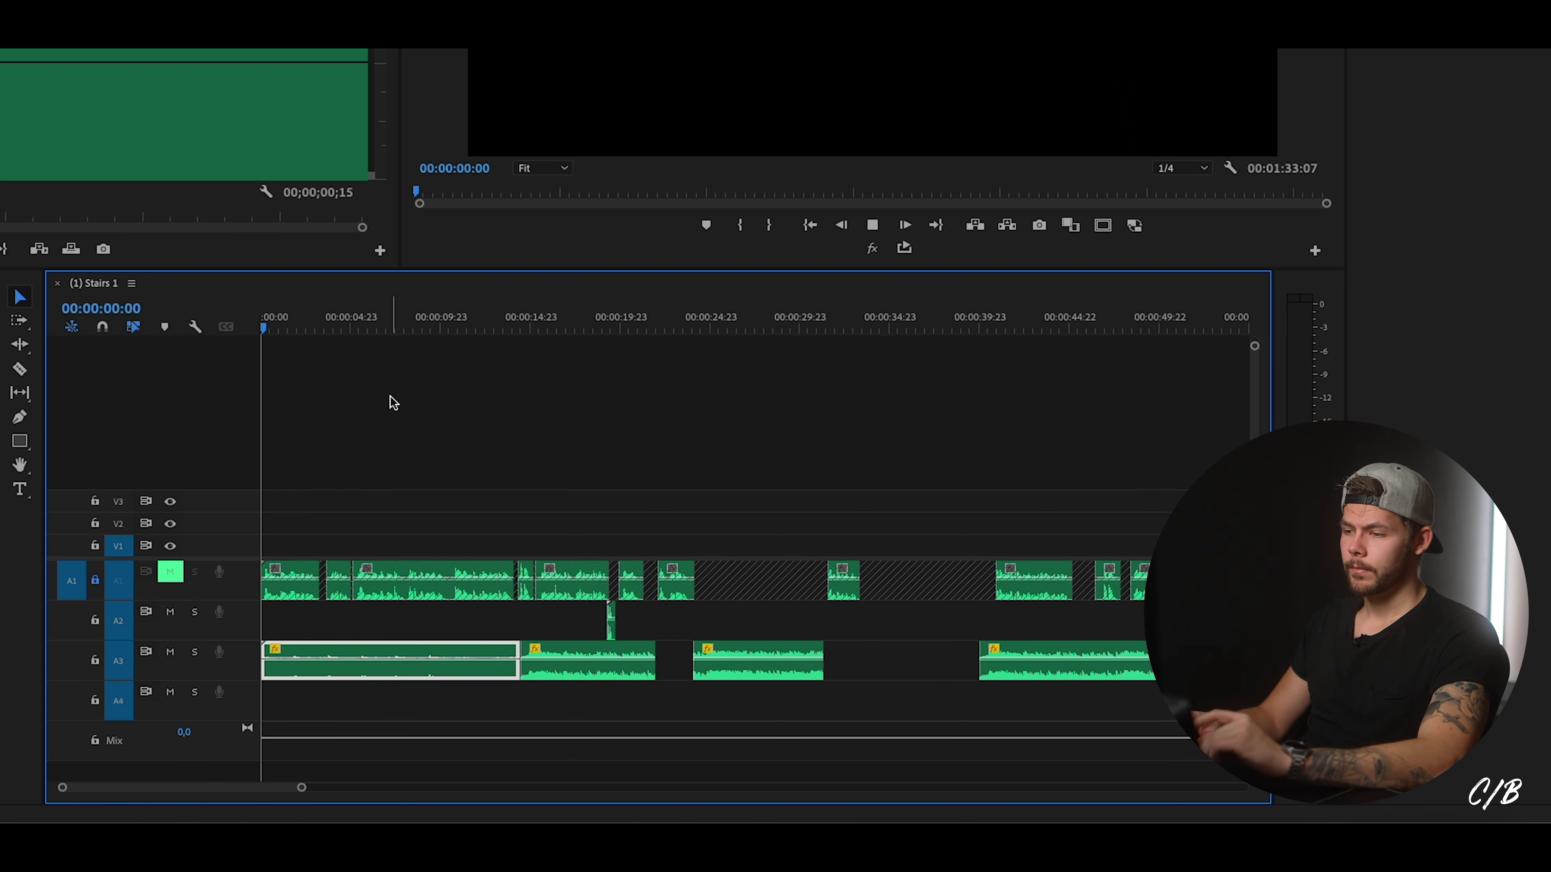
pyautogui.press('space')
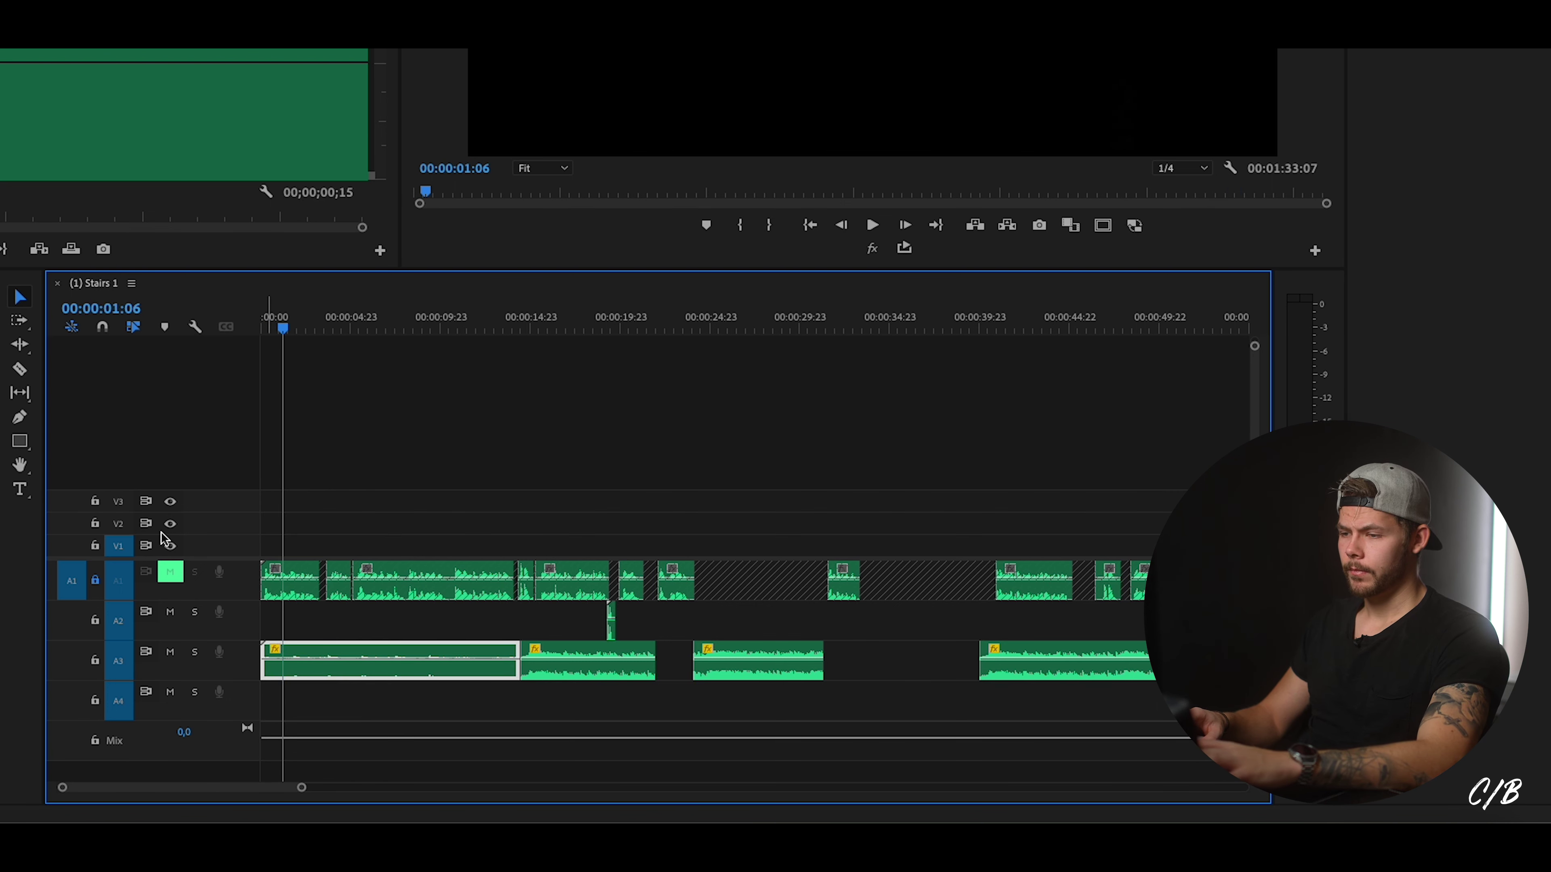
pyautogui.click(96, 583)
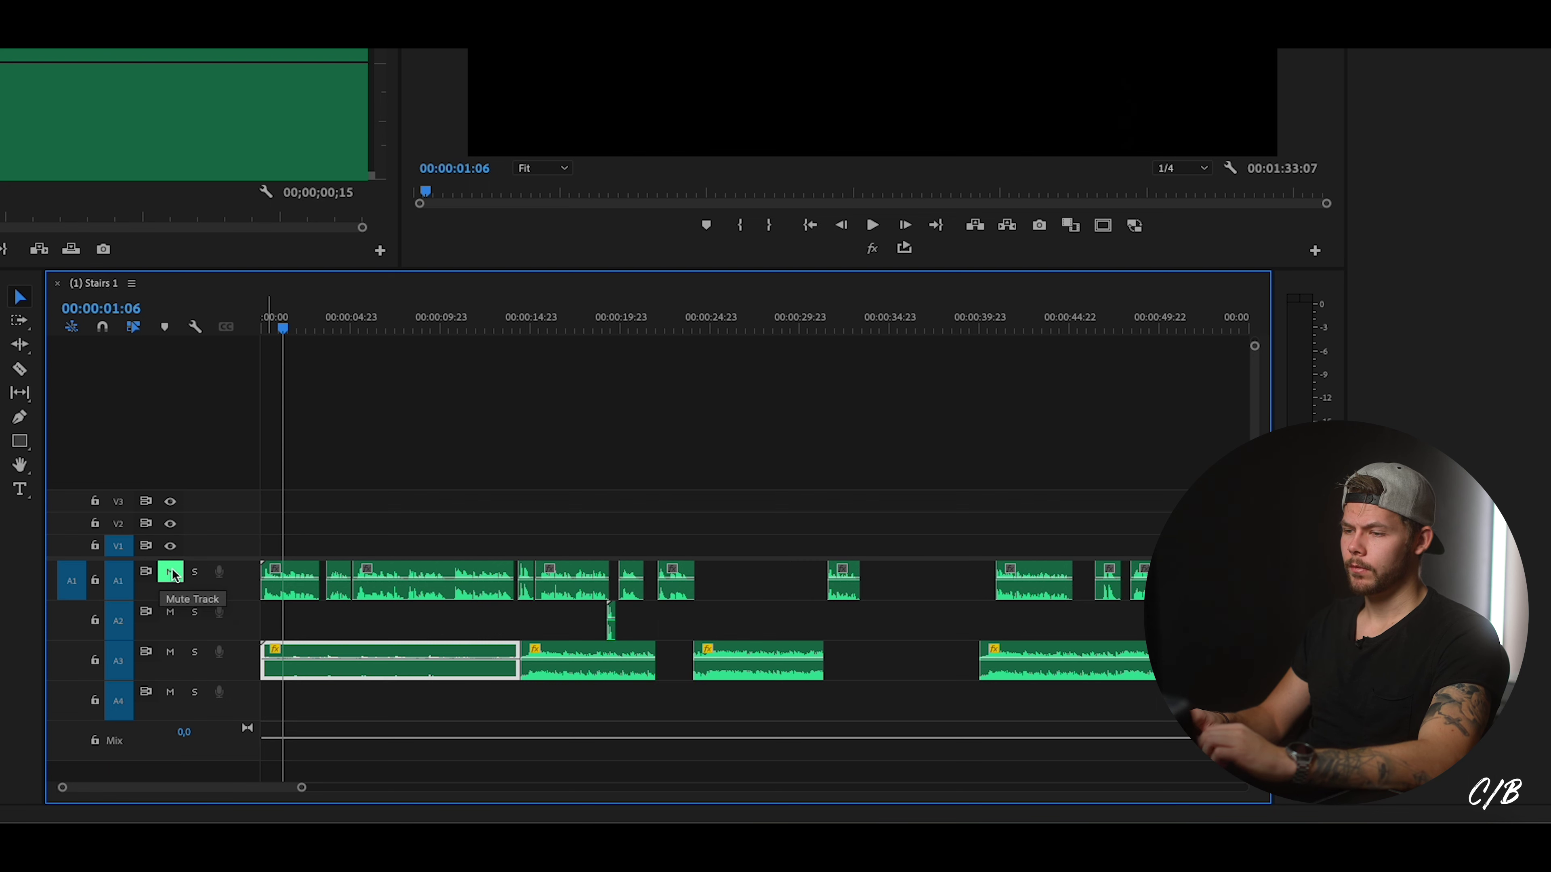
pyautogui.moveTo(282, 330); pyautogui.dragTo(263, 331)
pyautogui.press('space')
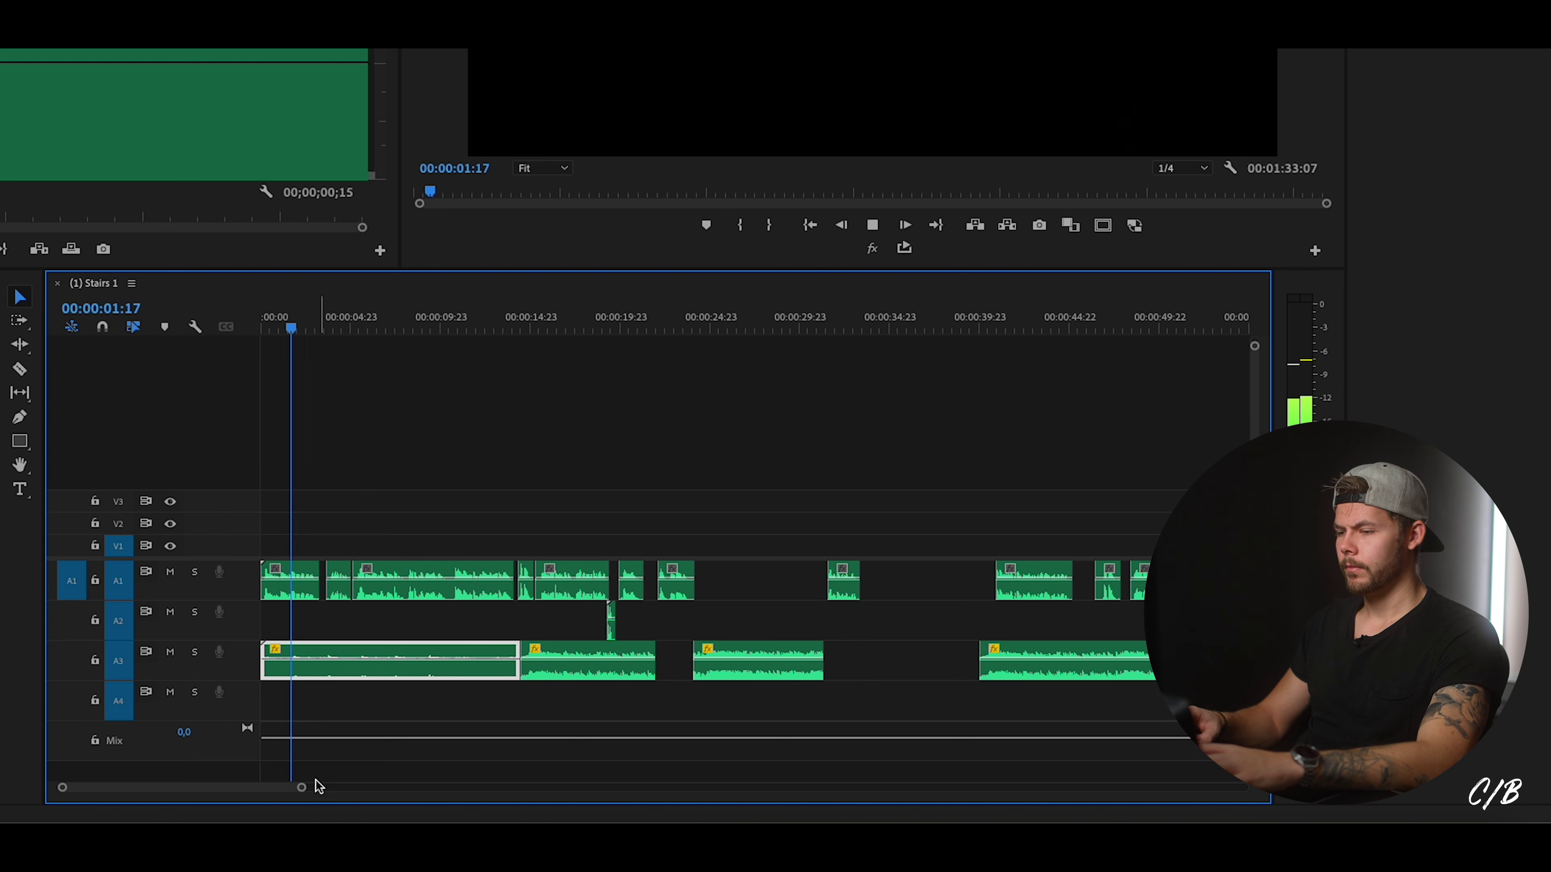
pyautogui.moveTo(301, 787); pyautogui.dragTo(247, 787)
pyautogui.press('space')
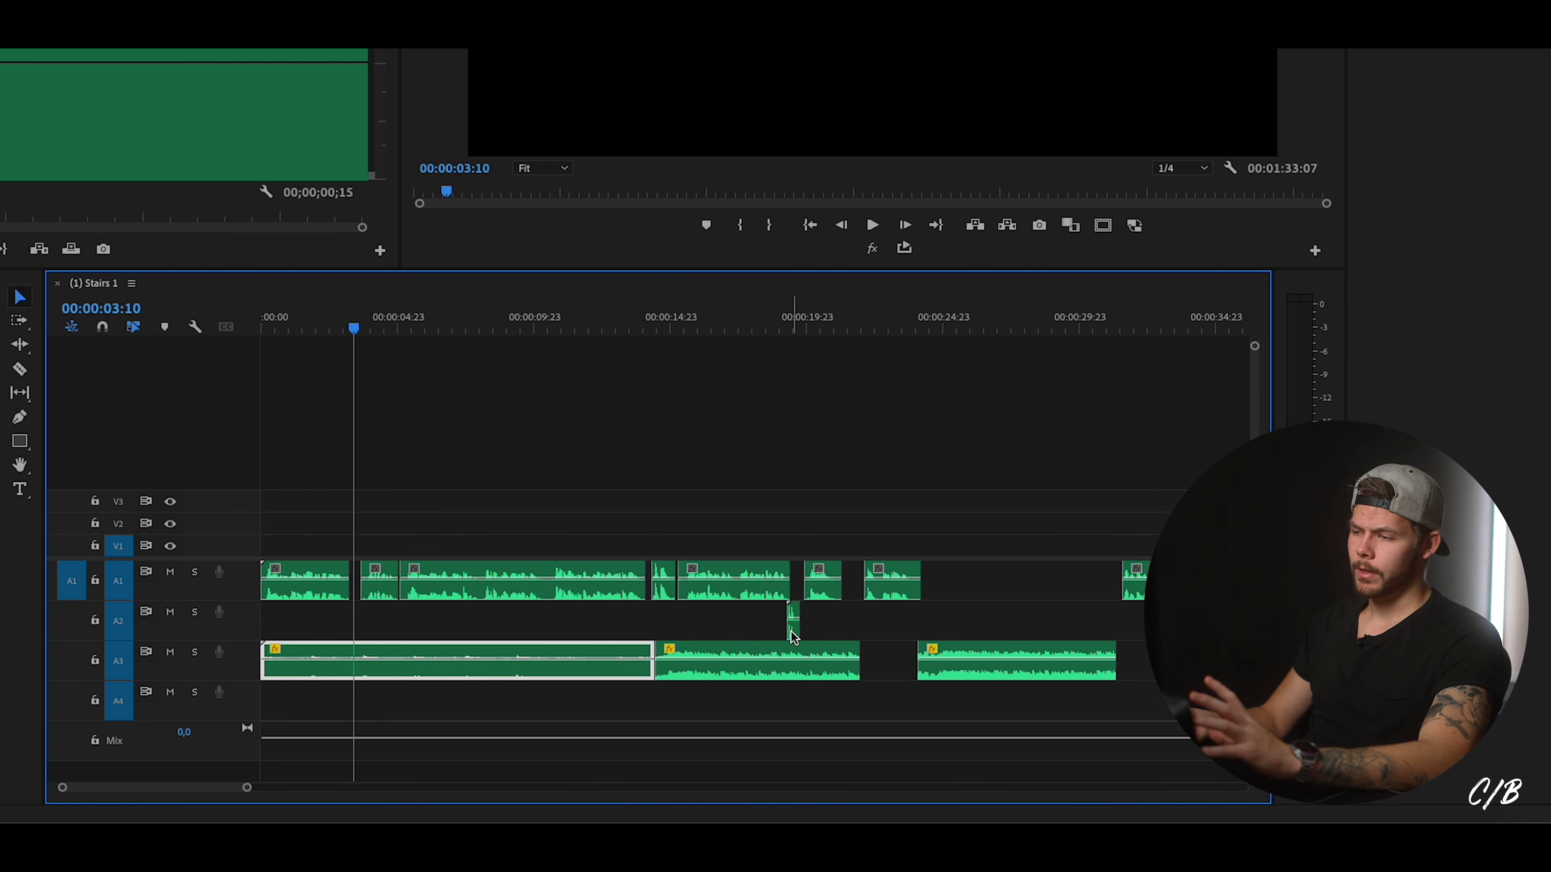
# Move the Space Bar sound on A2 into the first voice-over gap and play from the start to check its timing.
pyautogui.moveTo(794, 635); pyautogui.dragTo(355, 635)
pyautogui.moveTo(356, 328); pyautogui.dragTo(267, 324)
pyautogui.click(345, 577)
pyautogui.press('space')
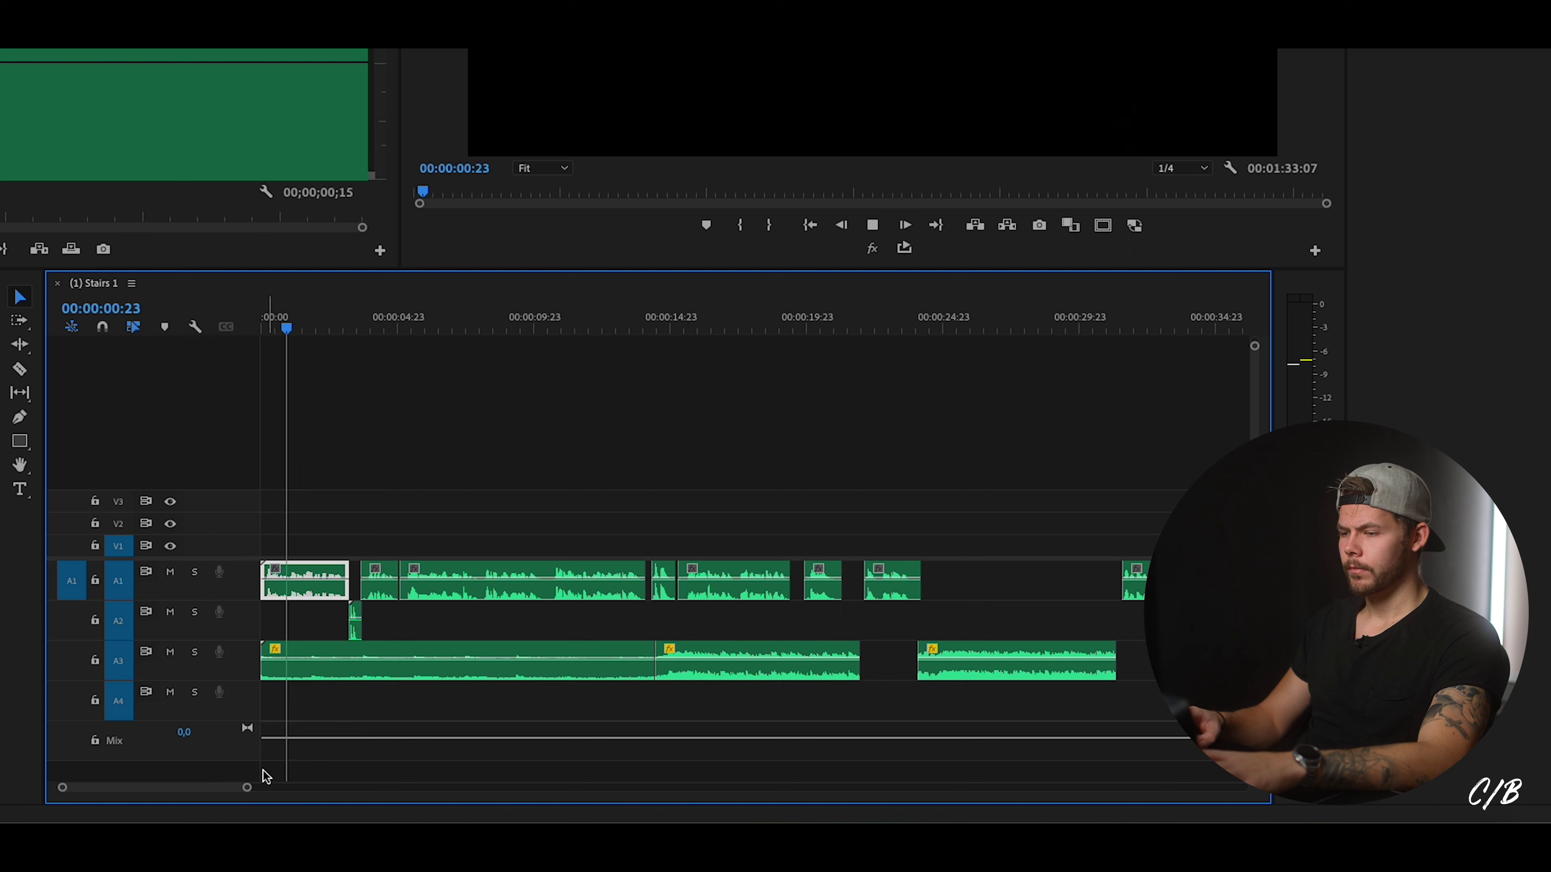
pyautogui.moveTo(243, 791); pyautogui.dragTo(189, 787)
pyautogui.click(476, 580)
pyautogui.press('space')
# Shift the Space Bar sound slightly to start at 00:00:03:10 and replay the first voice-over gap.
pyautogui.moveTo(437, 635); pyautogui.dragTo(443, 635)
pyautogui.click(372, 320)
pyautogui.press('space')
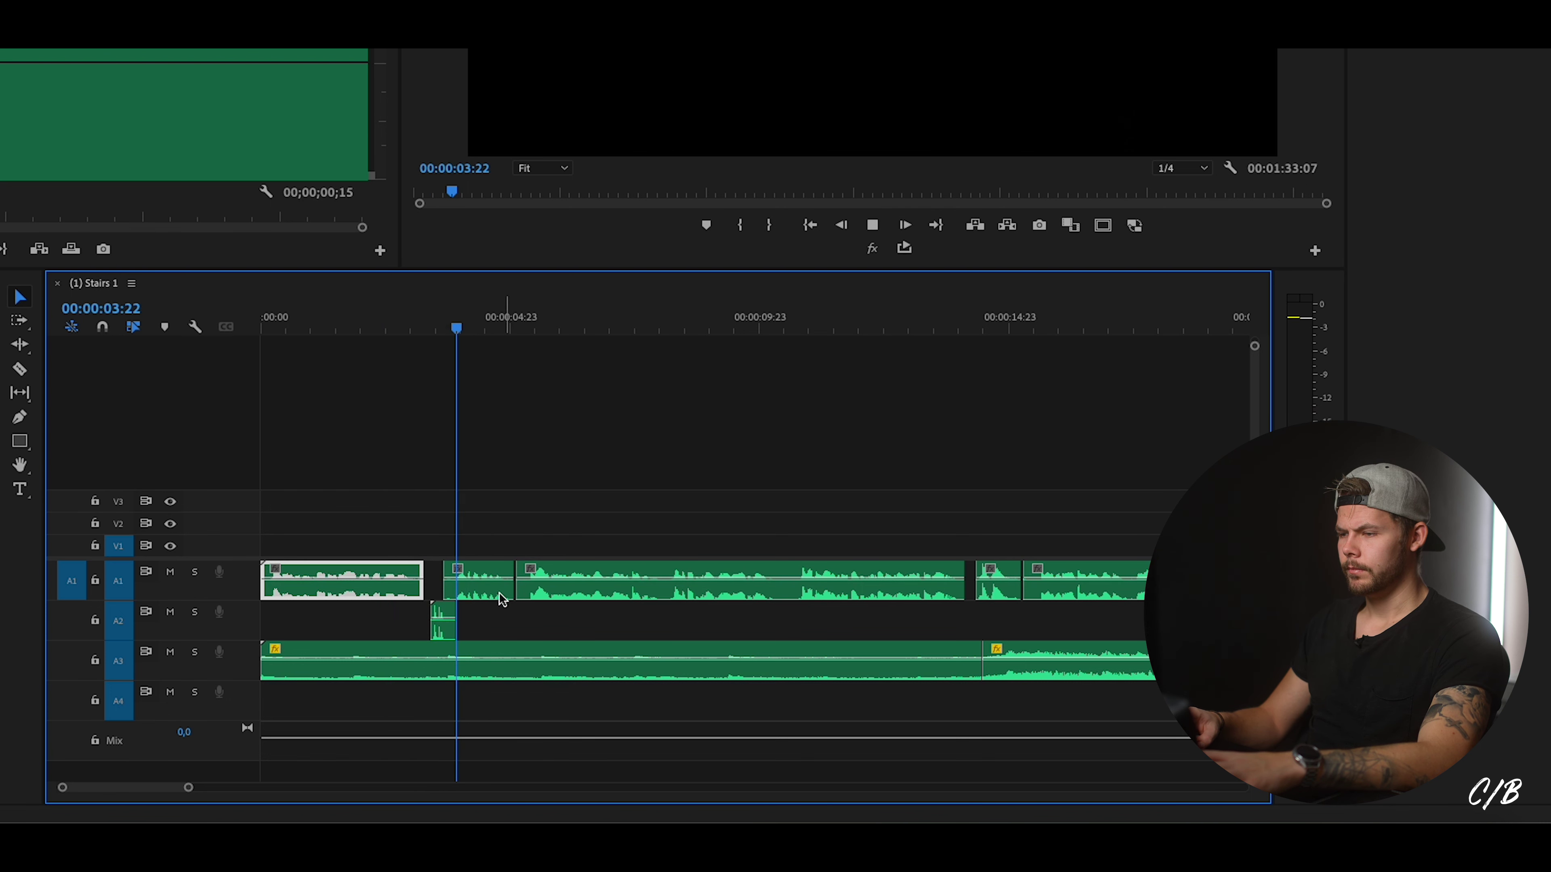
pyautogui.press('space')
# Adjust the gain of the Space Bar sound on A2 by -7 dB and play the passage around it to check the level.
pyautogui.click(485, 591)
pyautogui.click(443, 633)
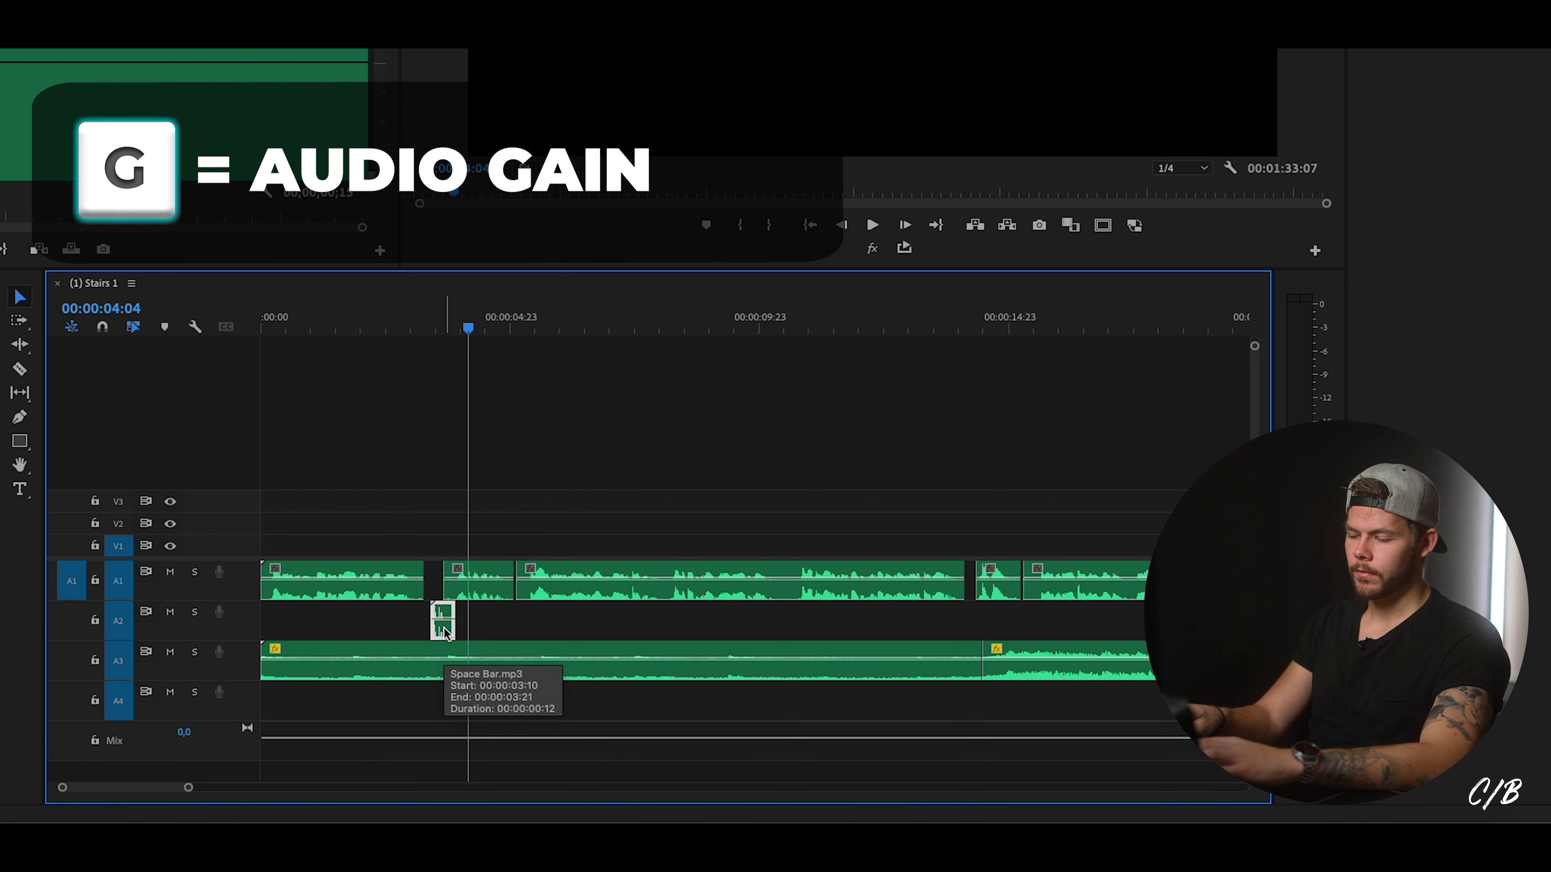
pyautogui.press('g')
pyautogui.write('-7')
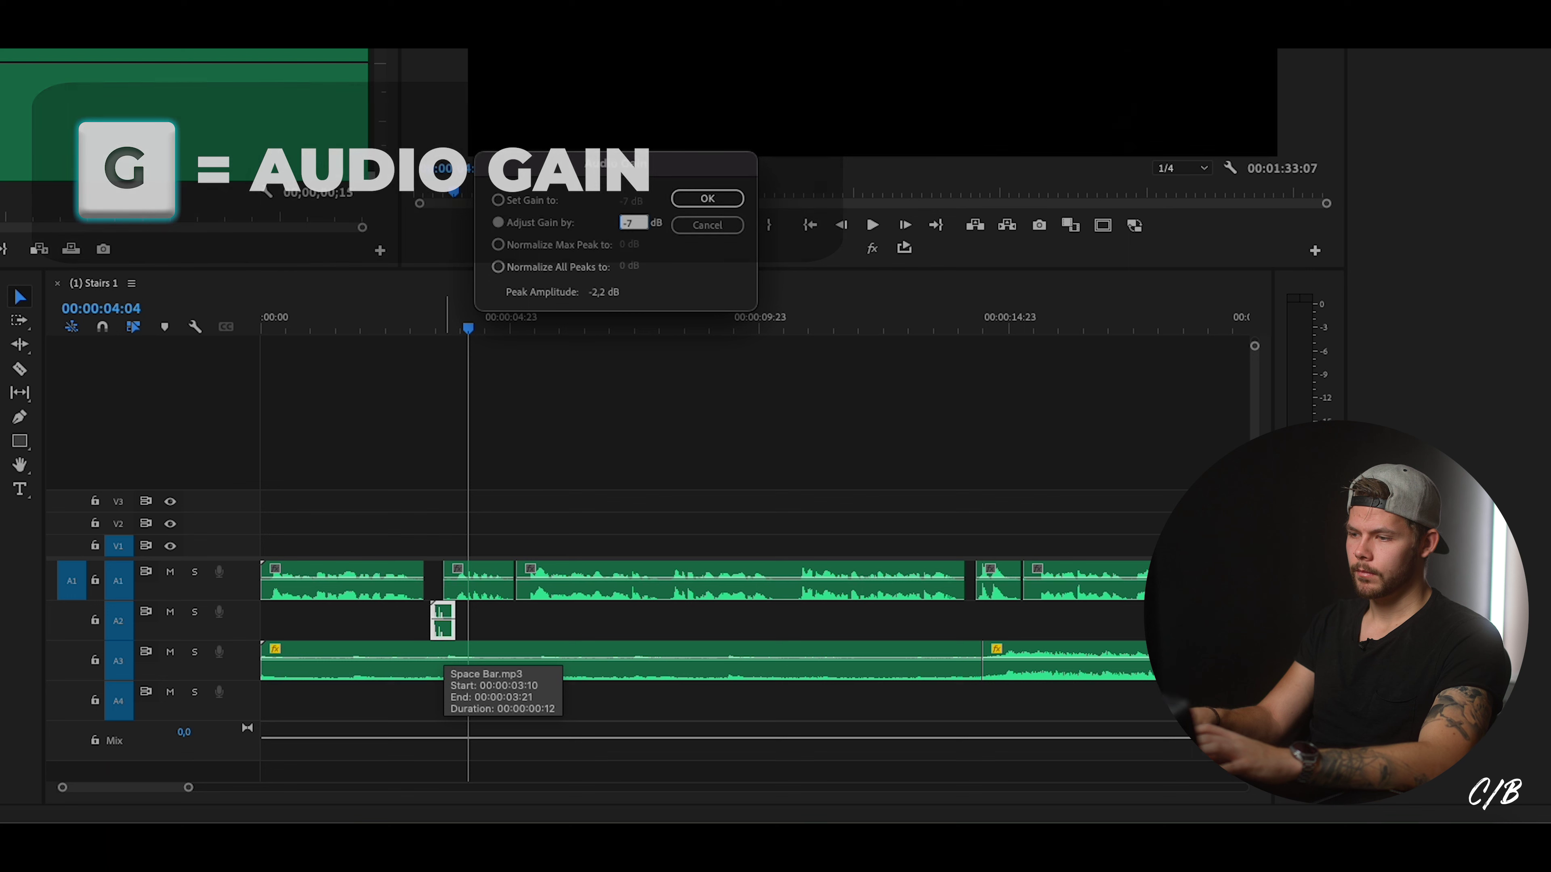
pyautogui.press('Return')
pyautogui.click(376, 322)
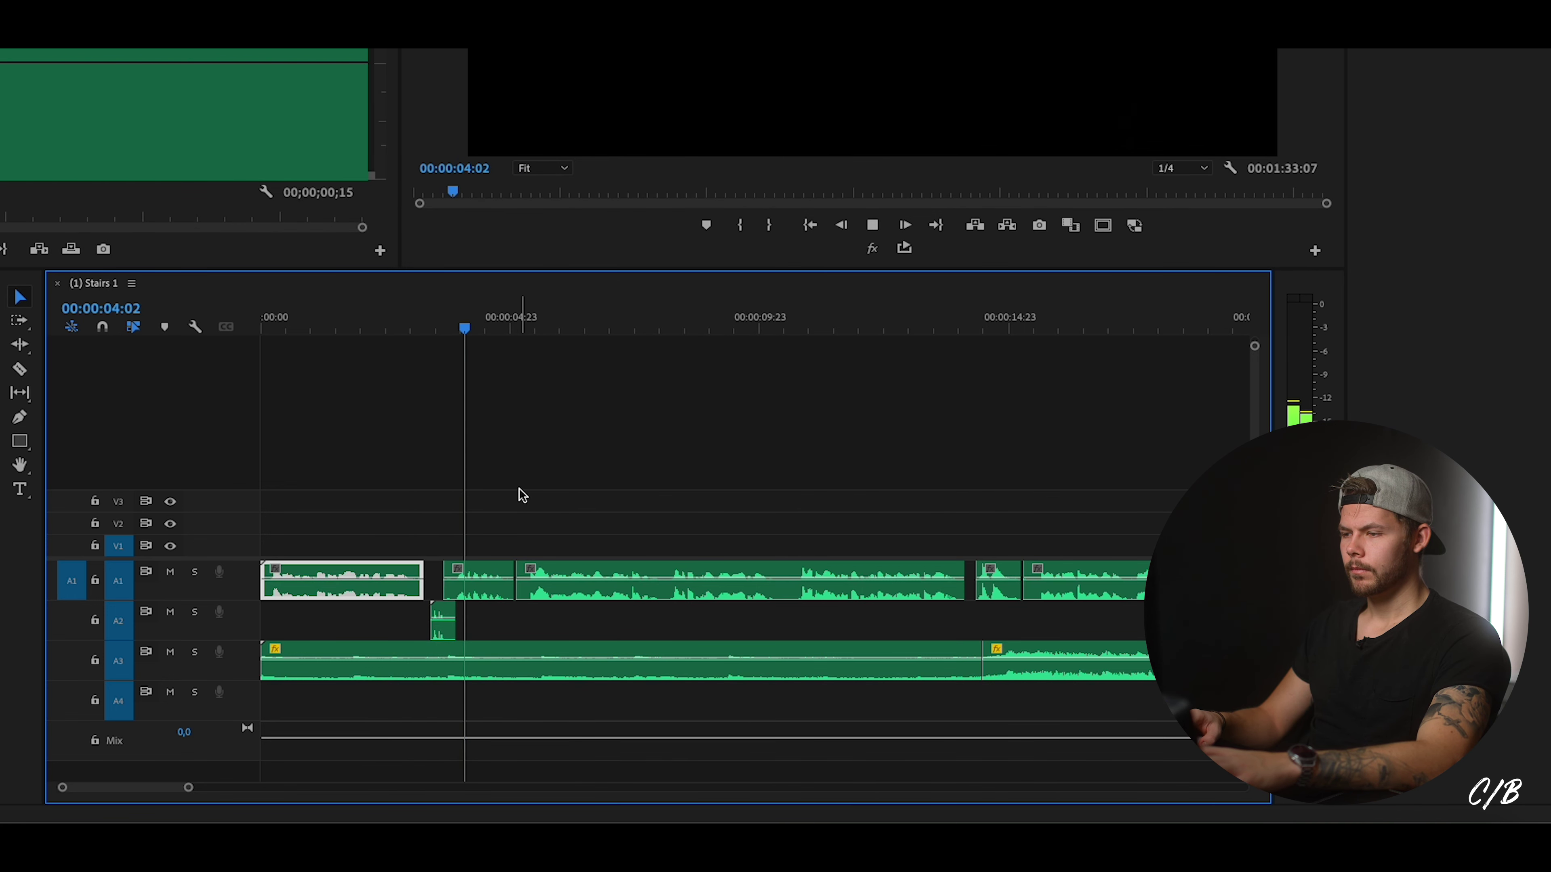
pyautogui.press('space')
pyautogui.press('d')
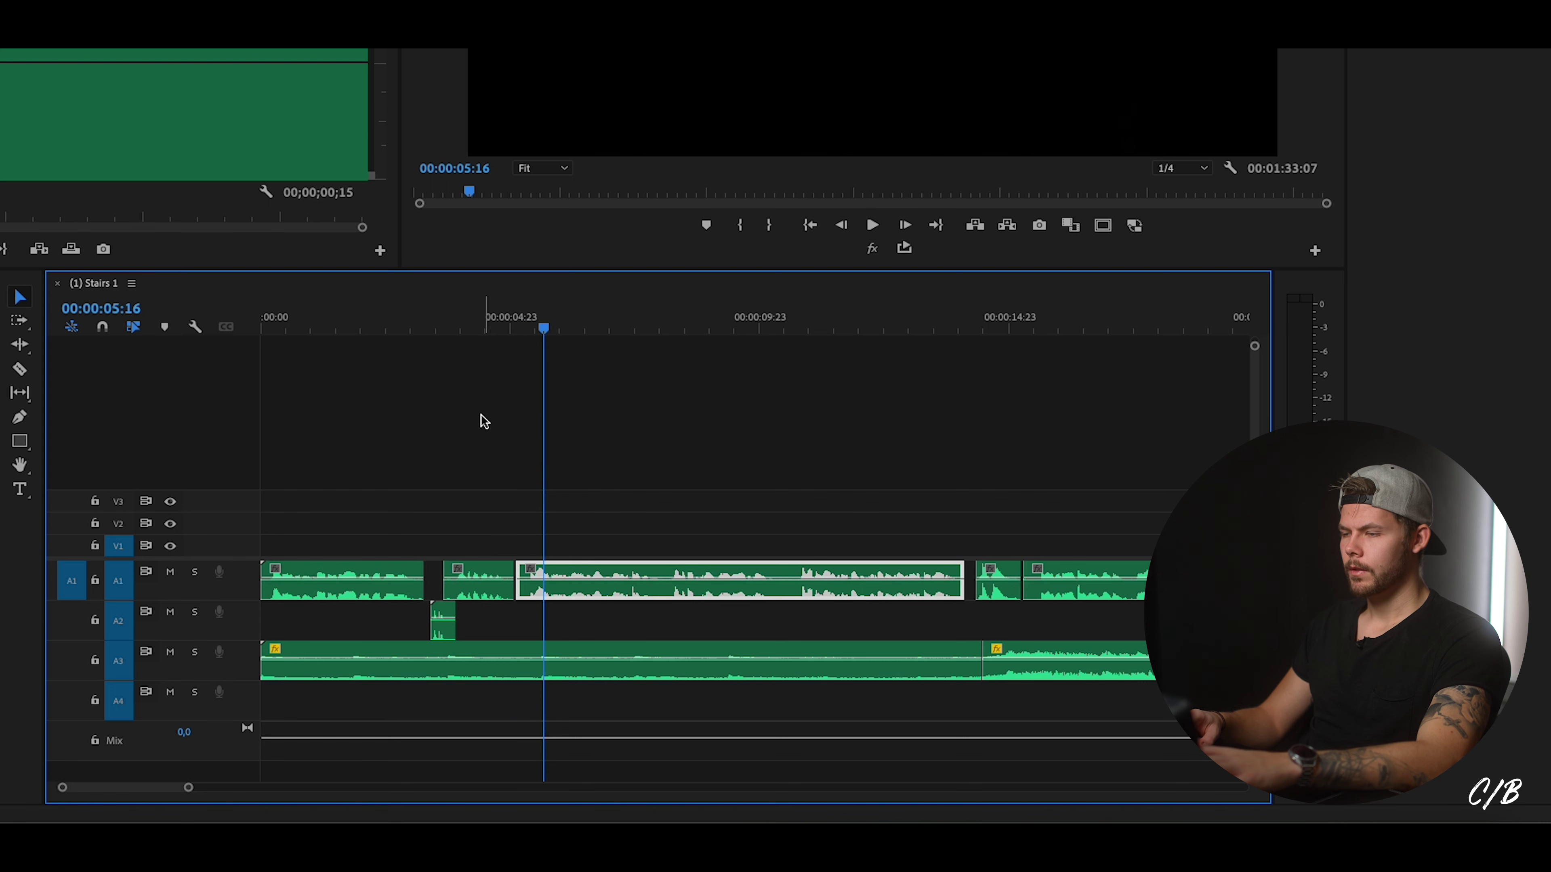
# Duplicate the Space Bar sound on A2 to 00:00:13:22, in the gap before the music change, and play the lead-up to it.
pyautogui.hscroll(1, 445, 470)
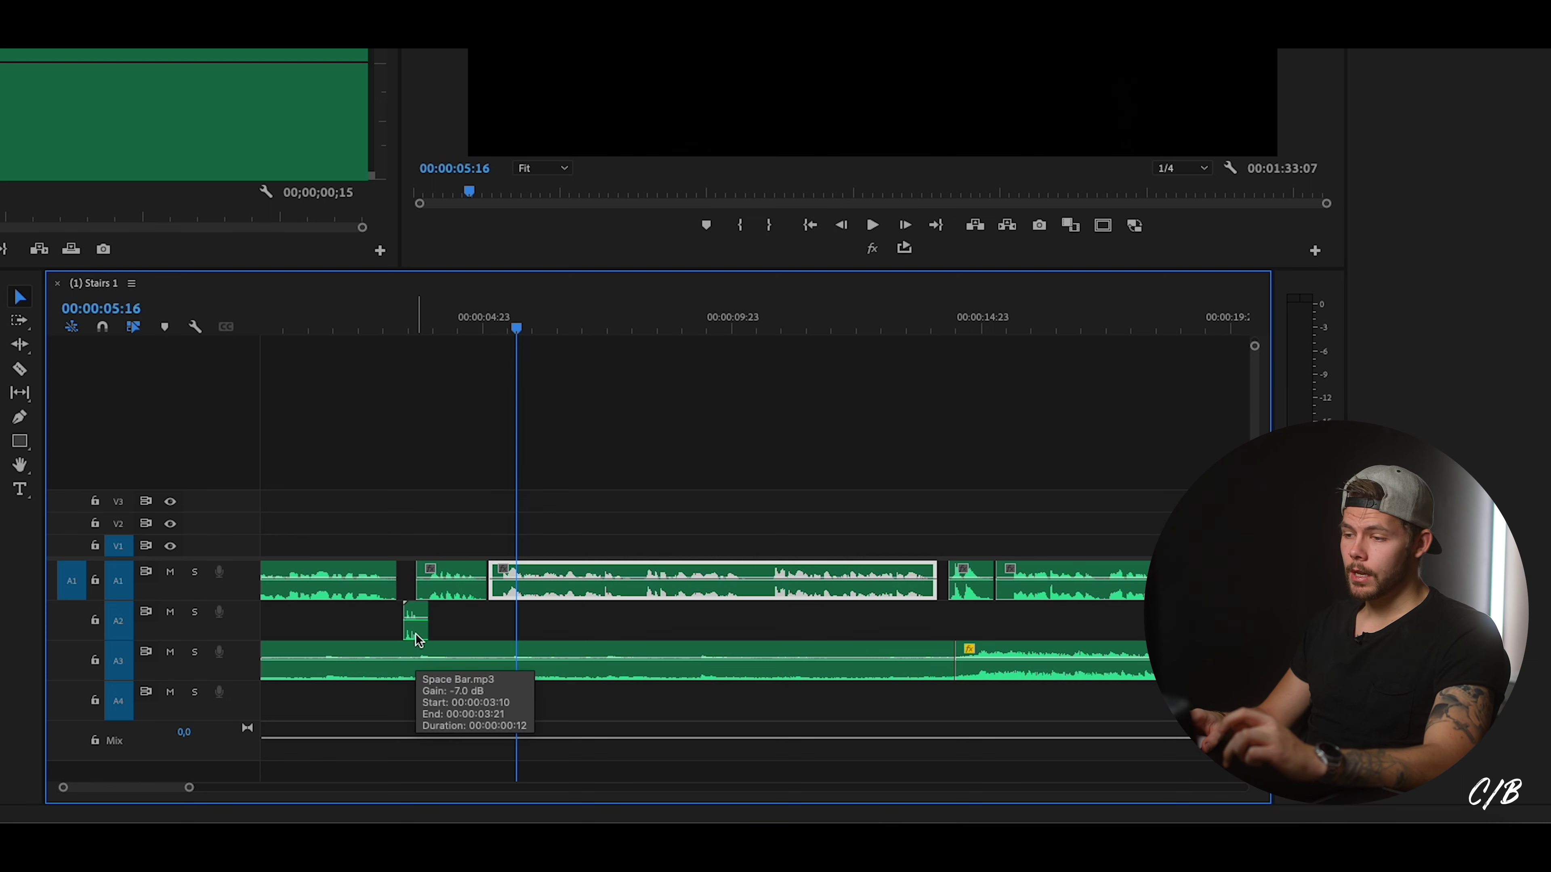
pyautogui.moveTo(417, 639); pyautogui.dragTo(727, 641)
pyautogui.moveTo(879, 639); pyautogui.dragTo(937, 635)
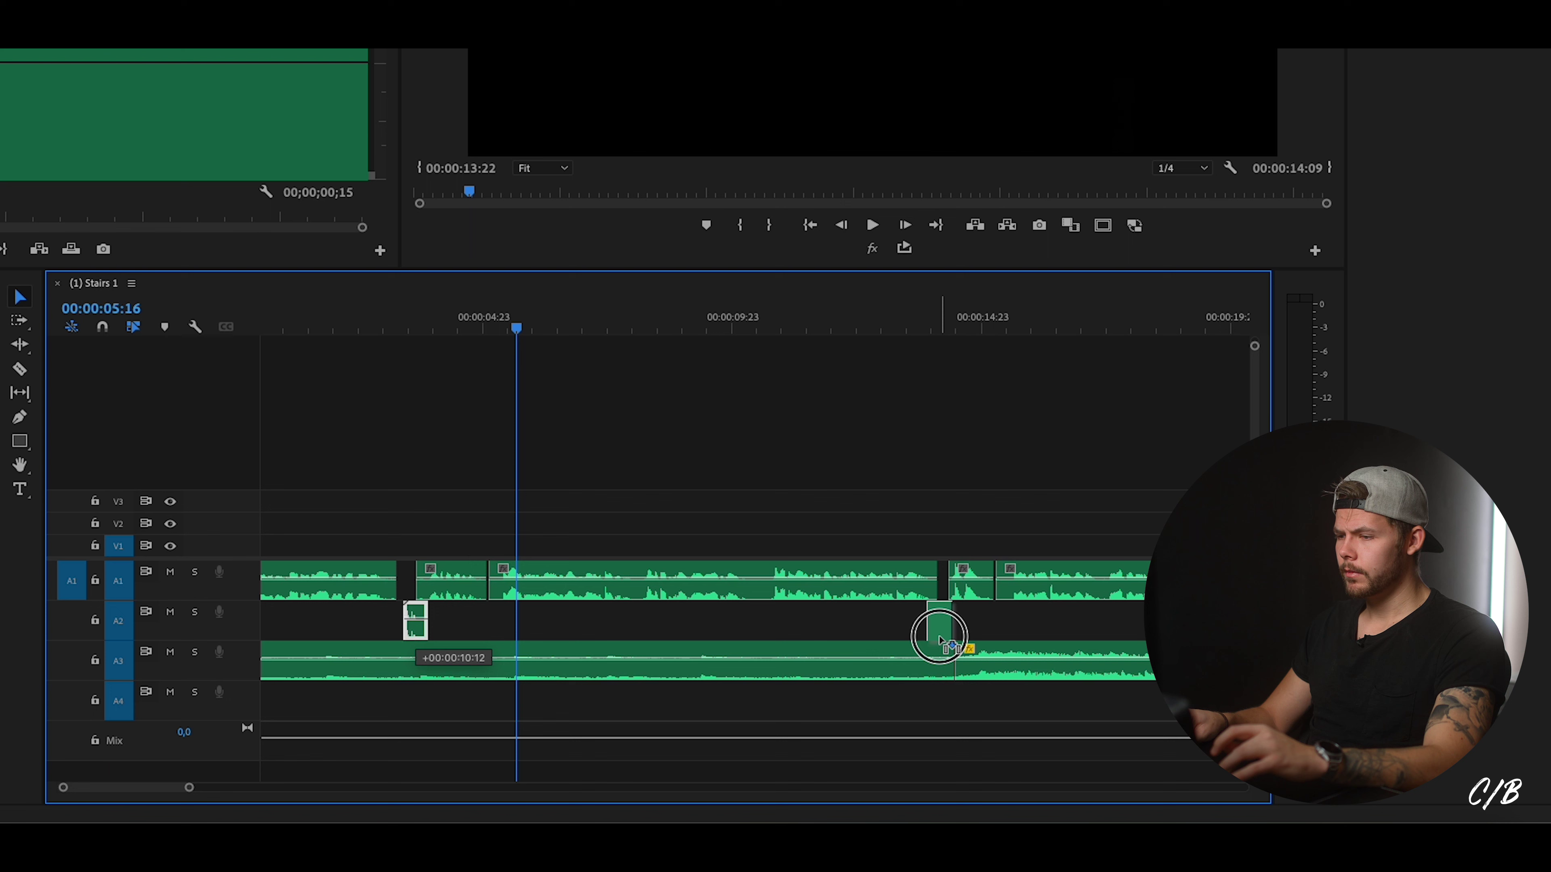
pyautogui.click(786, 632)
pyautogui.moveTo(721, 328); pyautogui.dragTo(651, 330)
pyautogui.press('space')
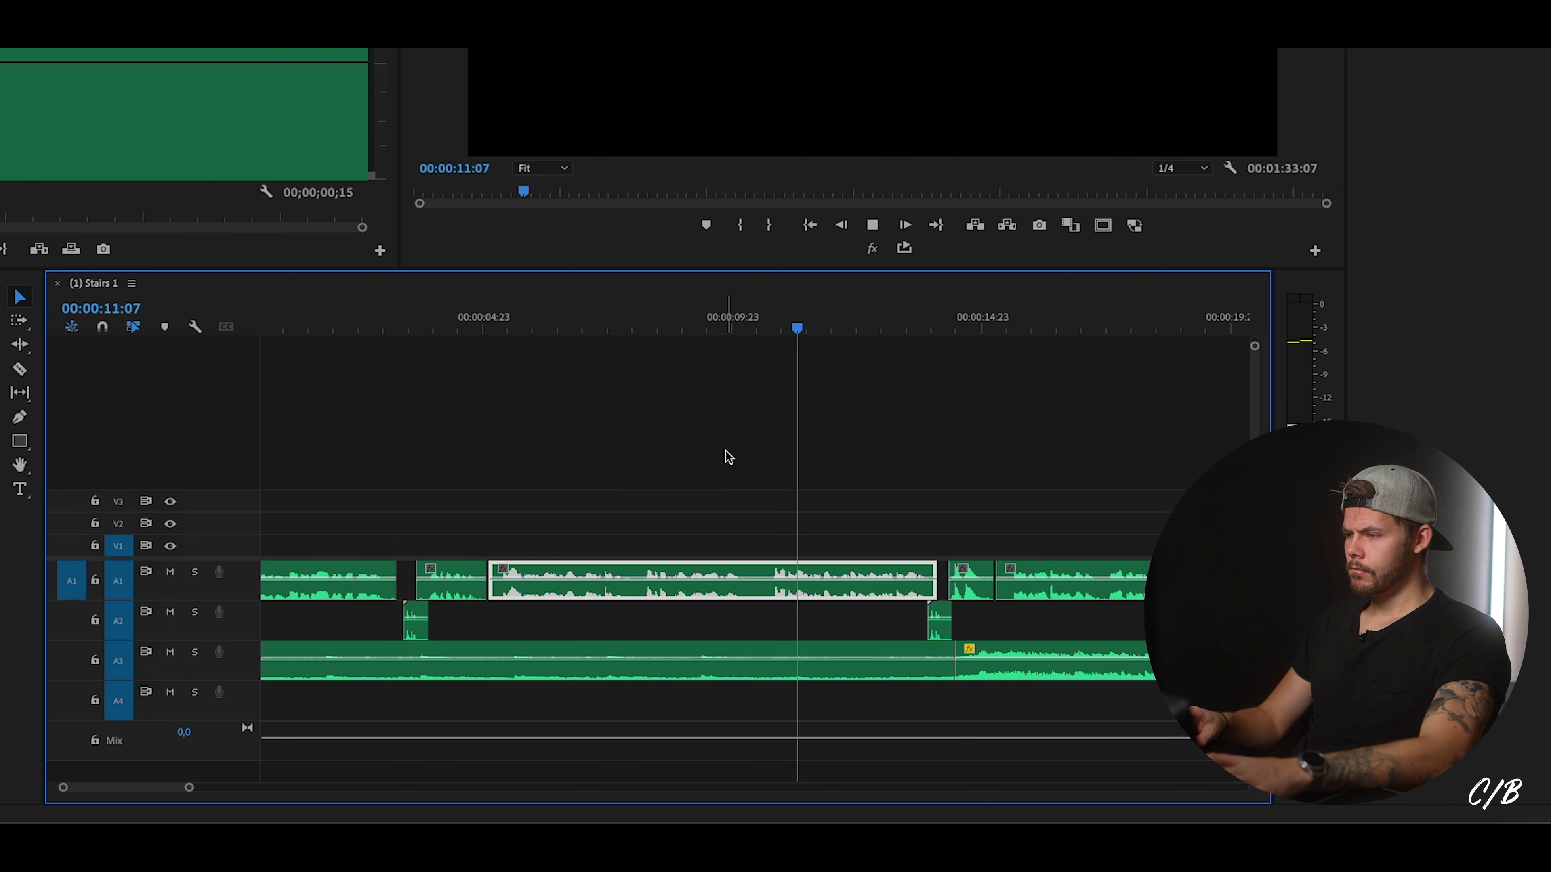
pyautogui.scroll(-3, 764, 513)
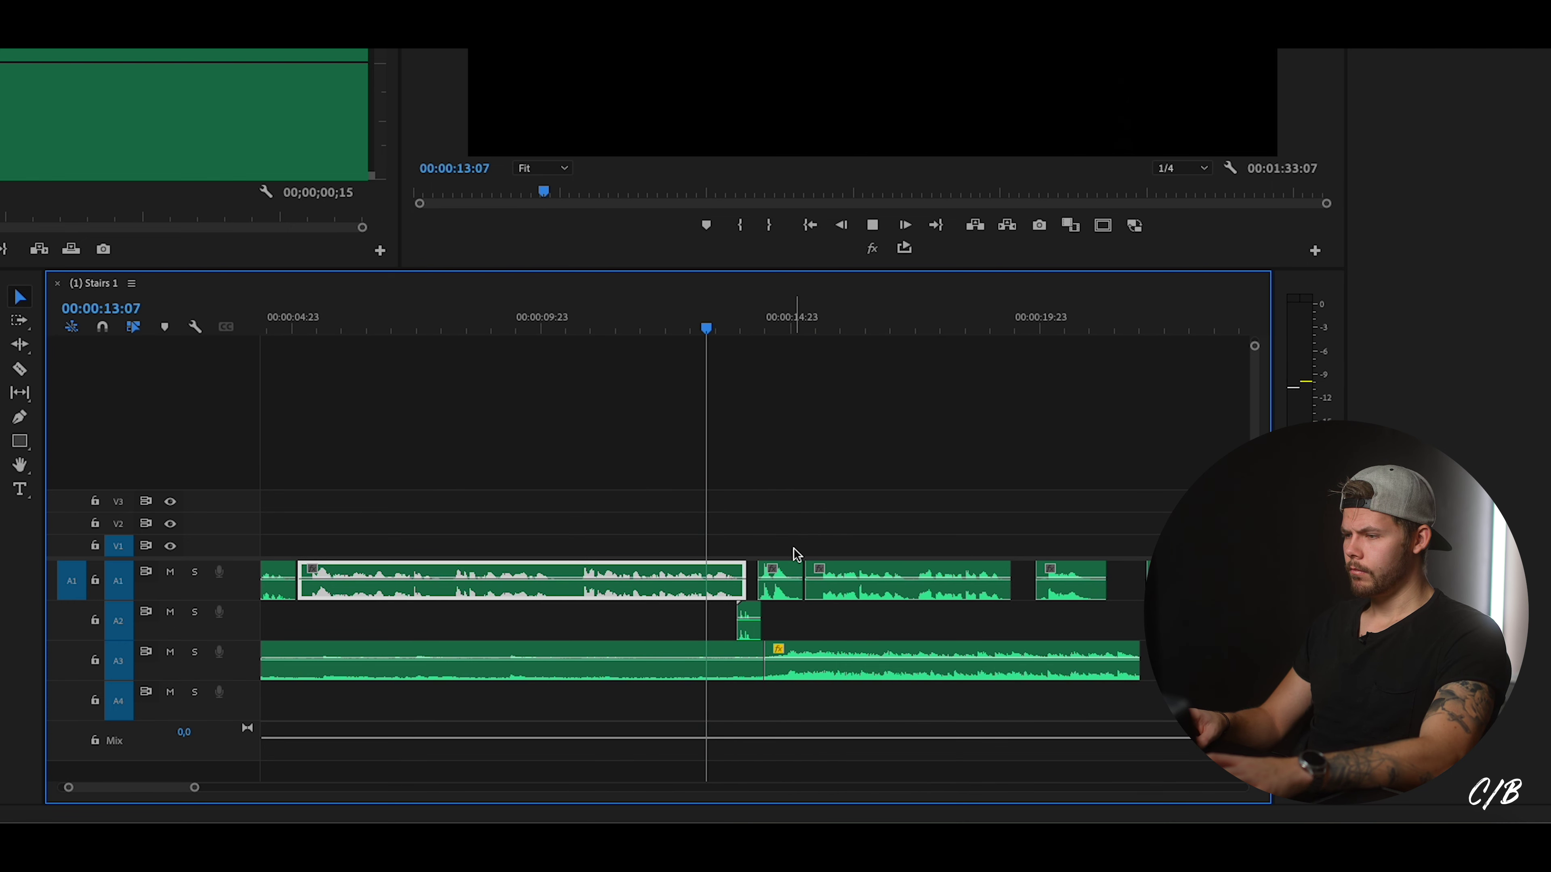
# Duplicate the Space Bar sound to about 00:00:21:14 on A2, near the end of the music before its gap.
pyautogui.scroll(-3, 671, 559)
pyautogui.moveTo(529, 635); pyautogui.dragTo(917, 617)
pyautogui.press('space')
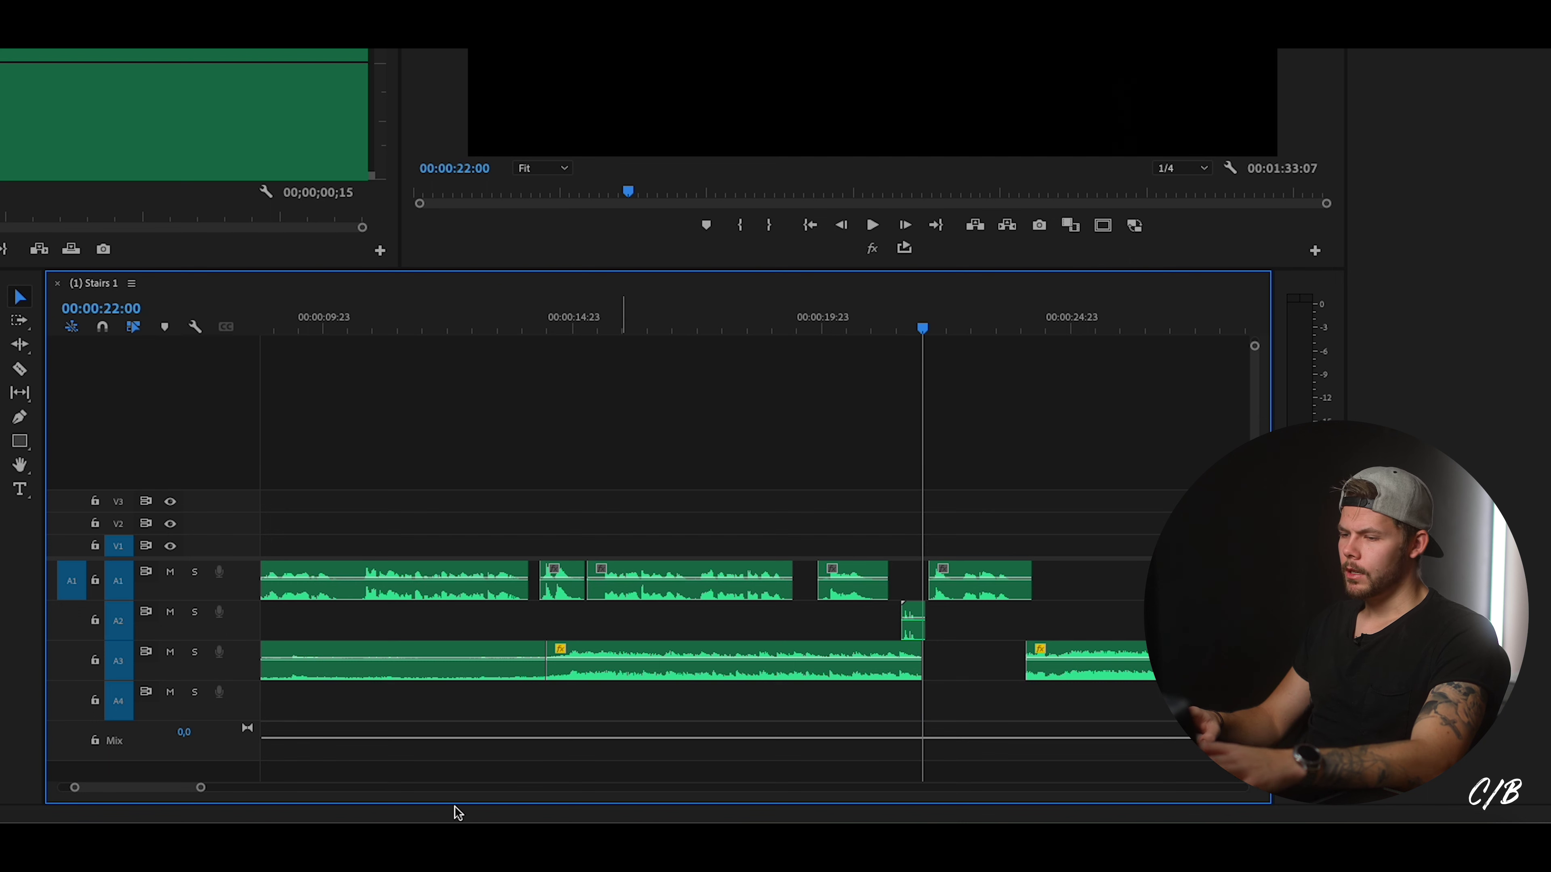
# Shift the third Space Bar sound to start at 00:00:21:22, aligning its hit with the music's end at 00:00:22:00, and play it through.
pyautogui.moveTo(201, 787); pyautogui.dragTo(140, 788)
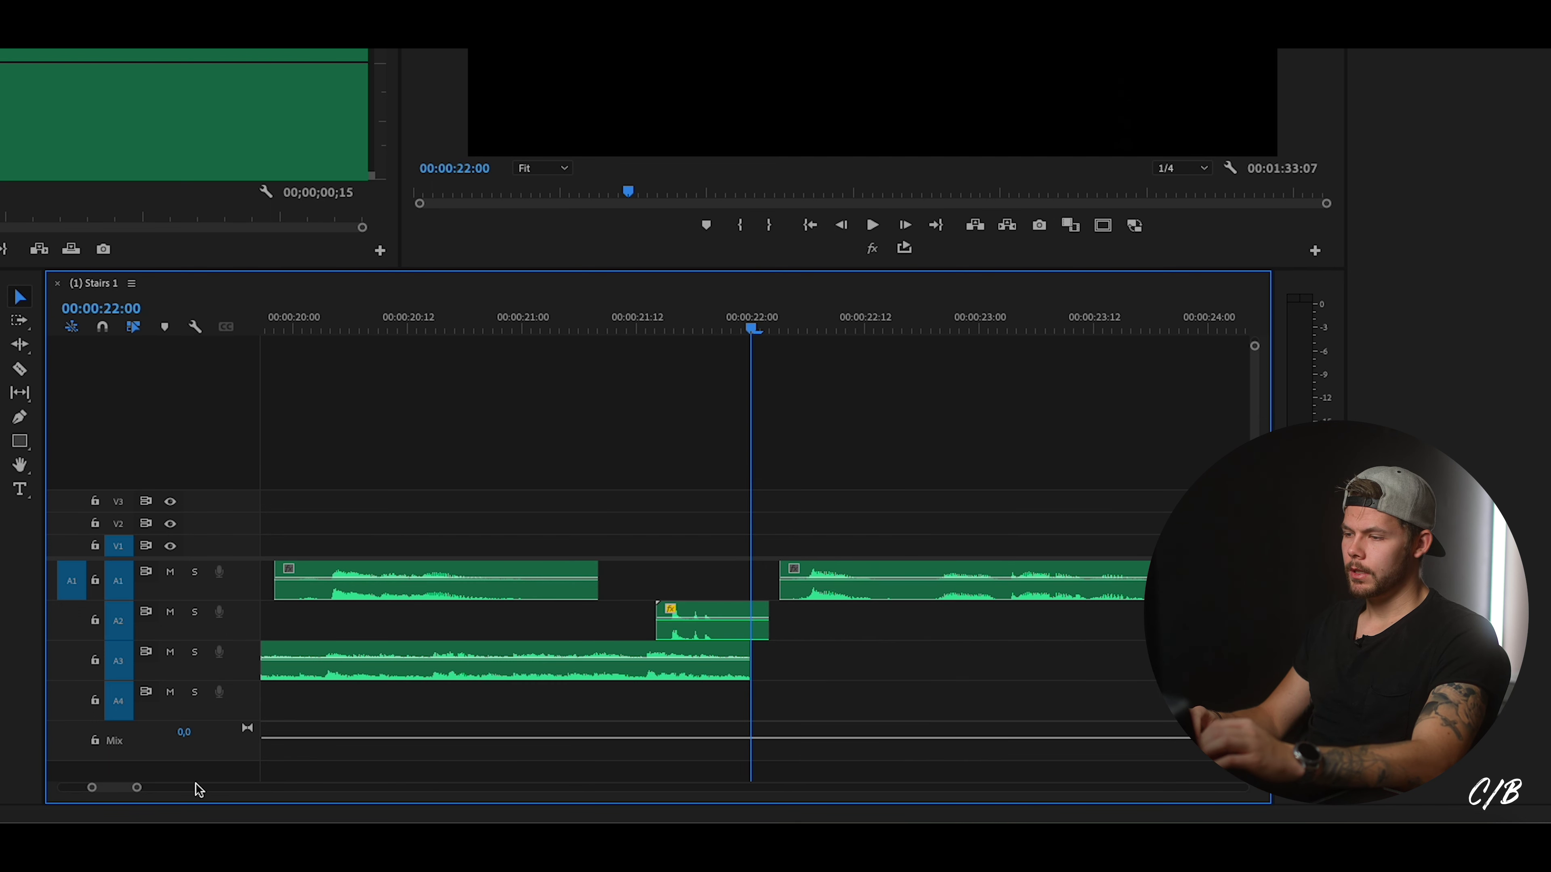
pyautogui.moveTo(690, 634); pyautogui.dragTo(772, 645)
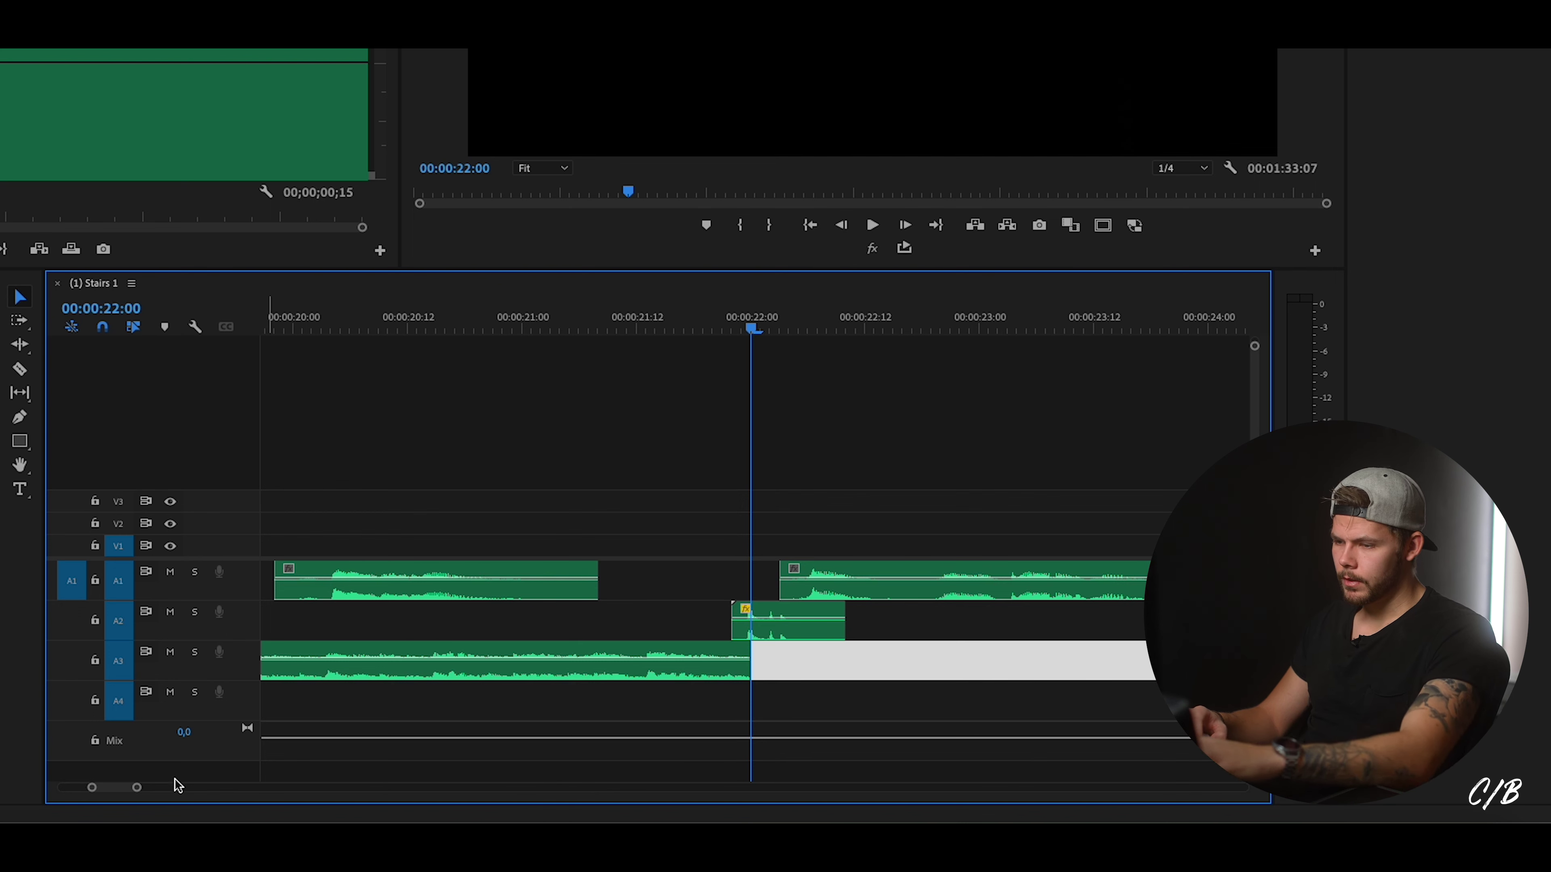
pyautogui.moveTo(136, 787); pyautogui.dragTo(116, 788)
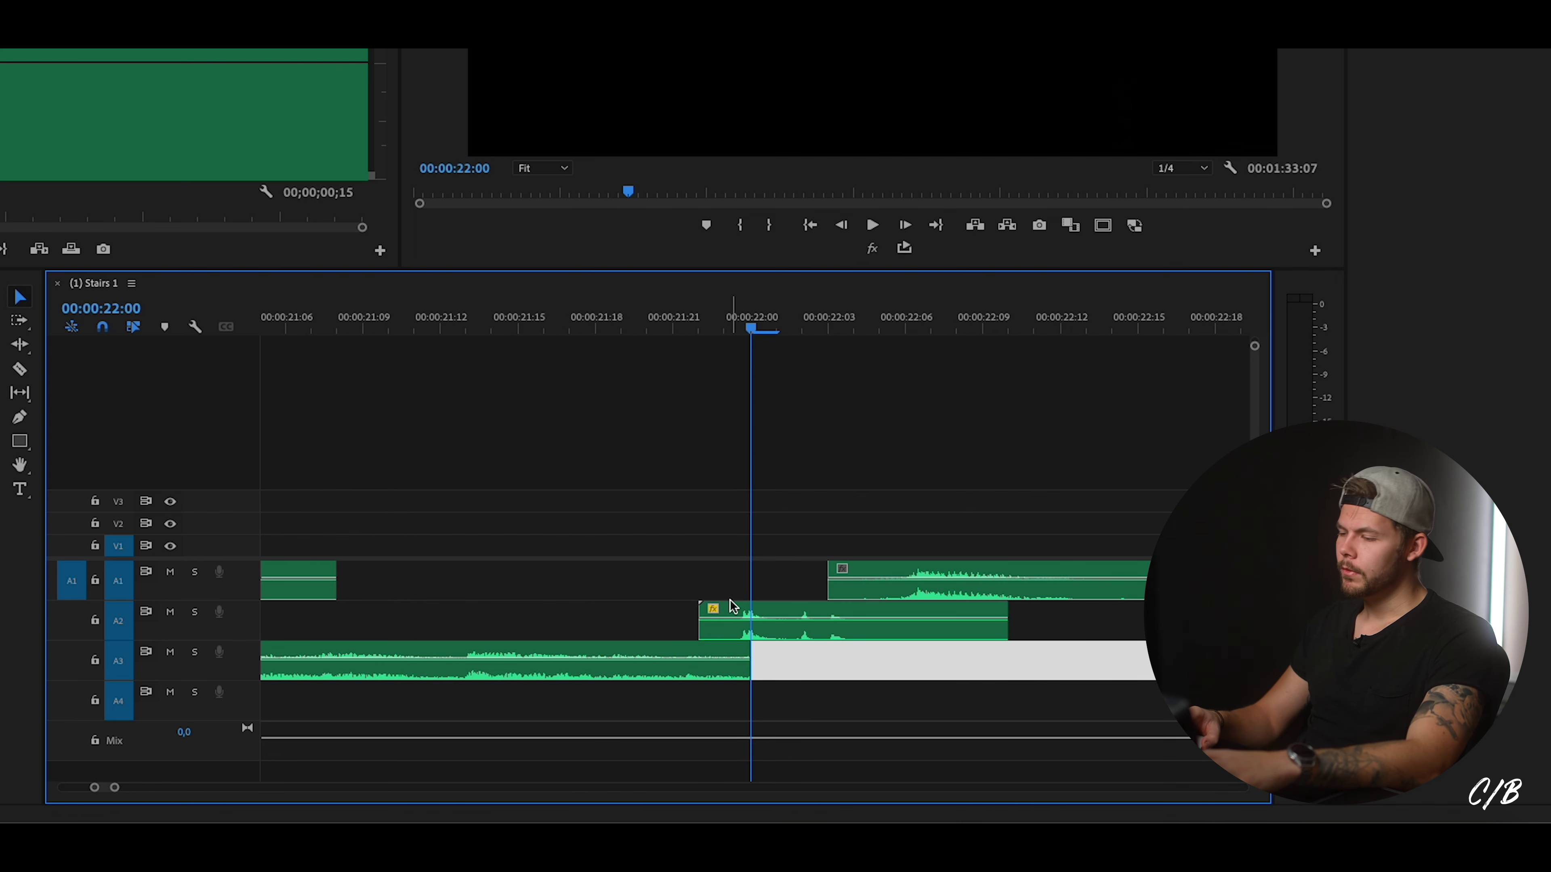
pyautogui.moveTo(752, 636)
pyautogui.mouseDown()
pyautogui.moveTo(800, 638)
pyautogui.moveTo(759, 609)
pyautogui.mouseUp()
pyautogui.click(471, 330)
pyautogui.press('space')
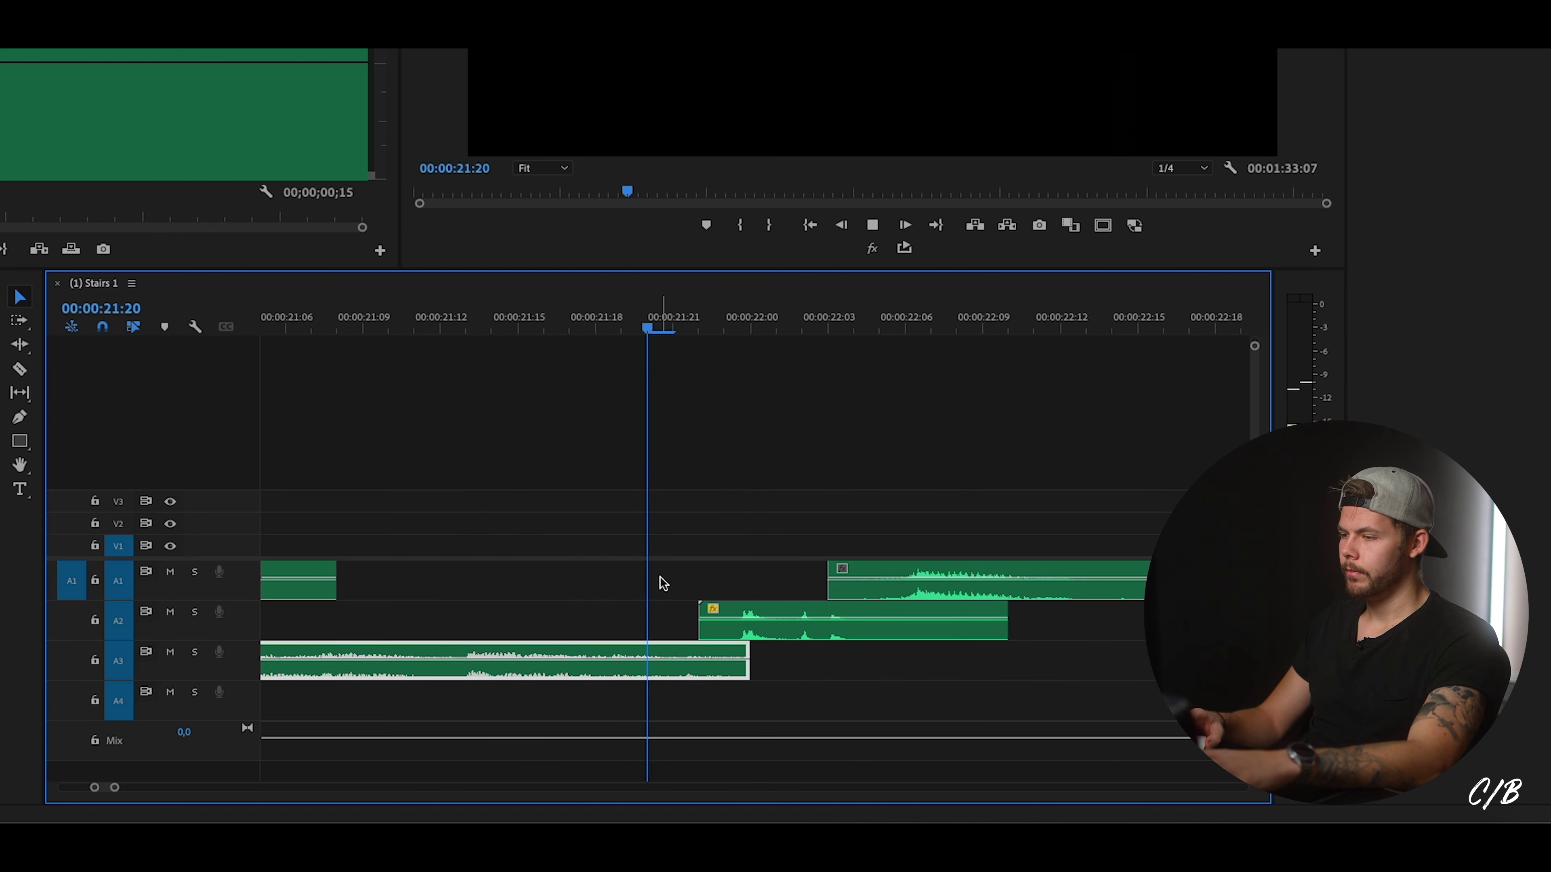
pyautogui.moveTo(119, 788); pyautogui.dragTo(185, 788)
pyautogui.press('space')
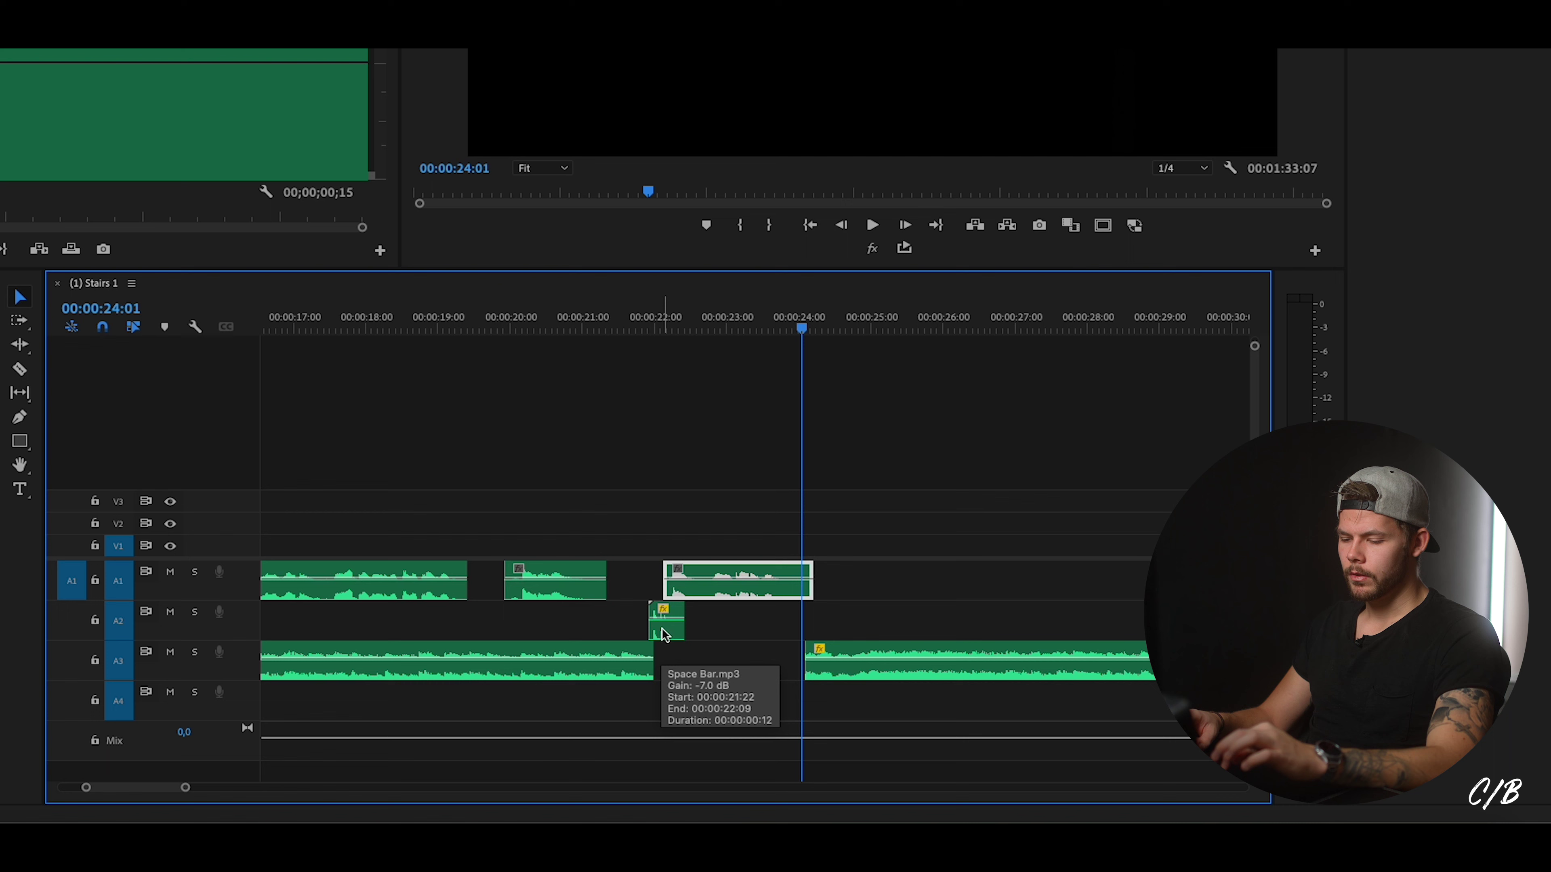
# Duplicate the Space Bar sound to about 00:00:23:21 on A2, just before the music restarts after its gap.
pyautogui.moveTo(664, 635); pyautogui.dragTo(795, 630)
pyautogui.moveTo(185, 788); pyautogui.dragTo(123, 788)
pyautogui.moveTo(651, 634); pyautogui.dragTo(732, 637)
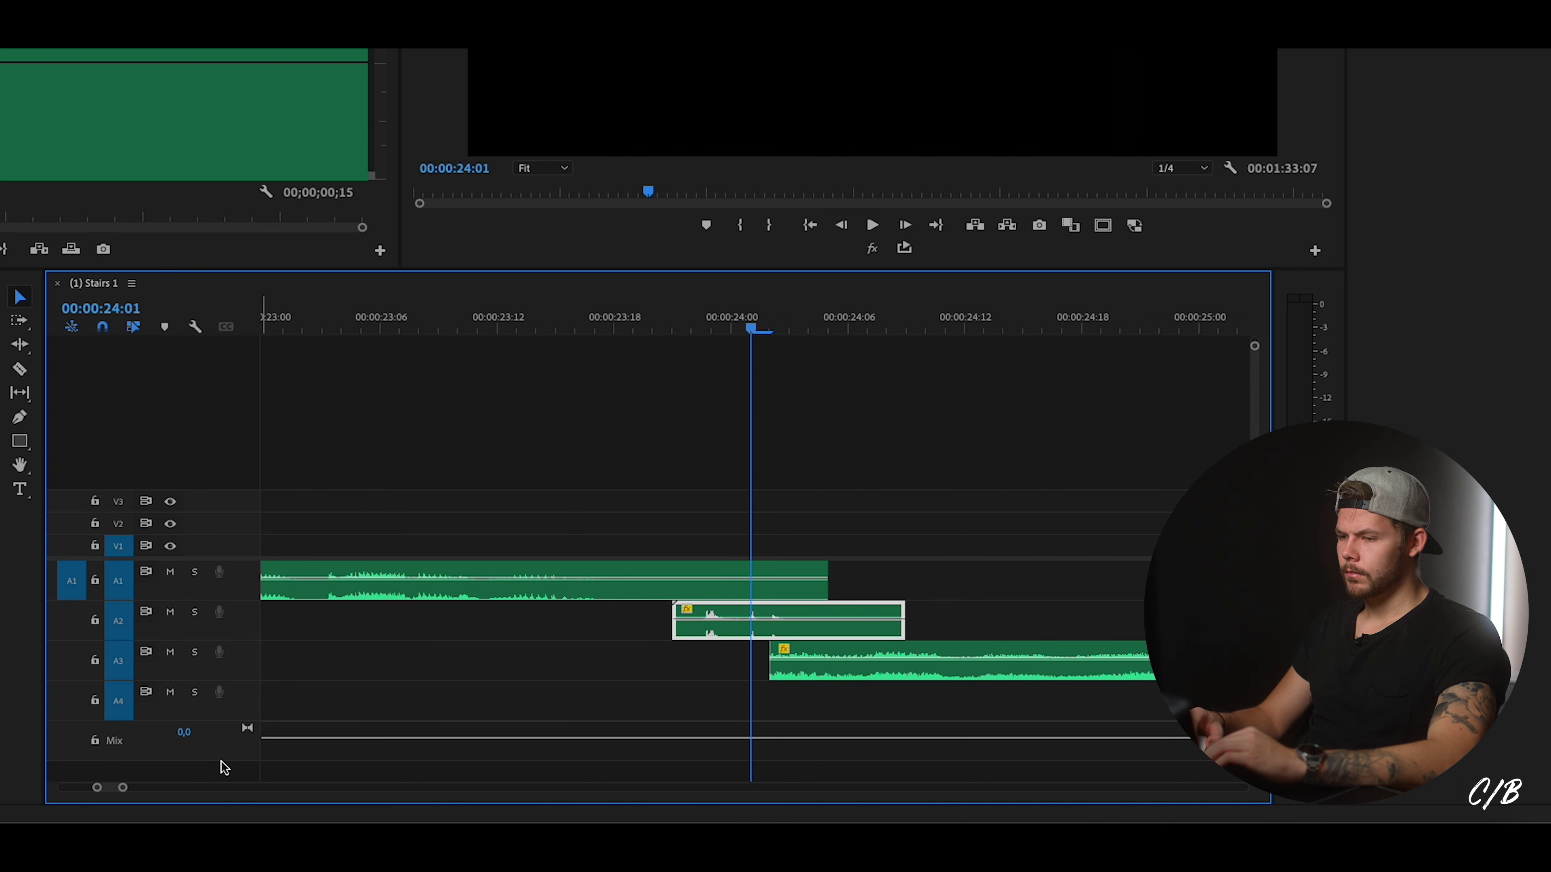
pyautogui.moveTo(123, 788); pyautogui.dragTo(174, 788)
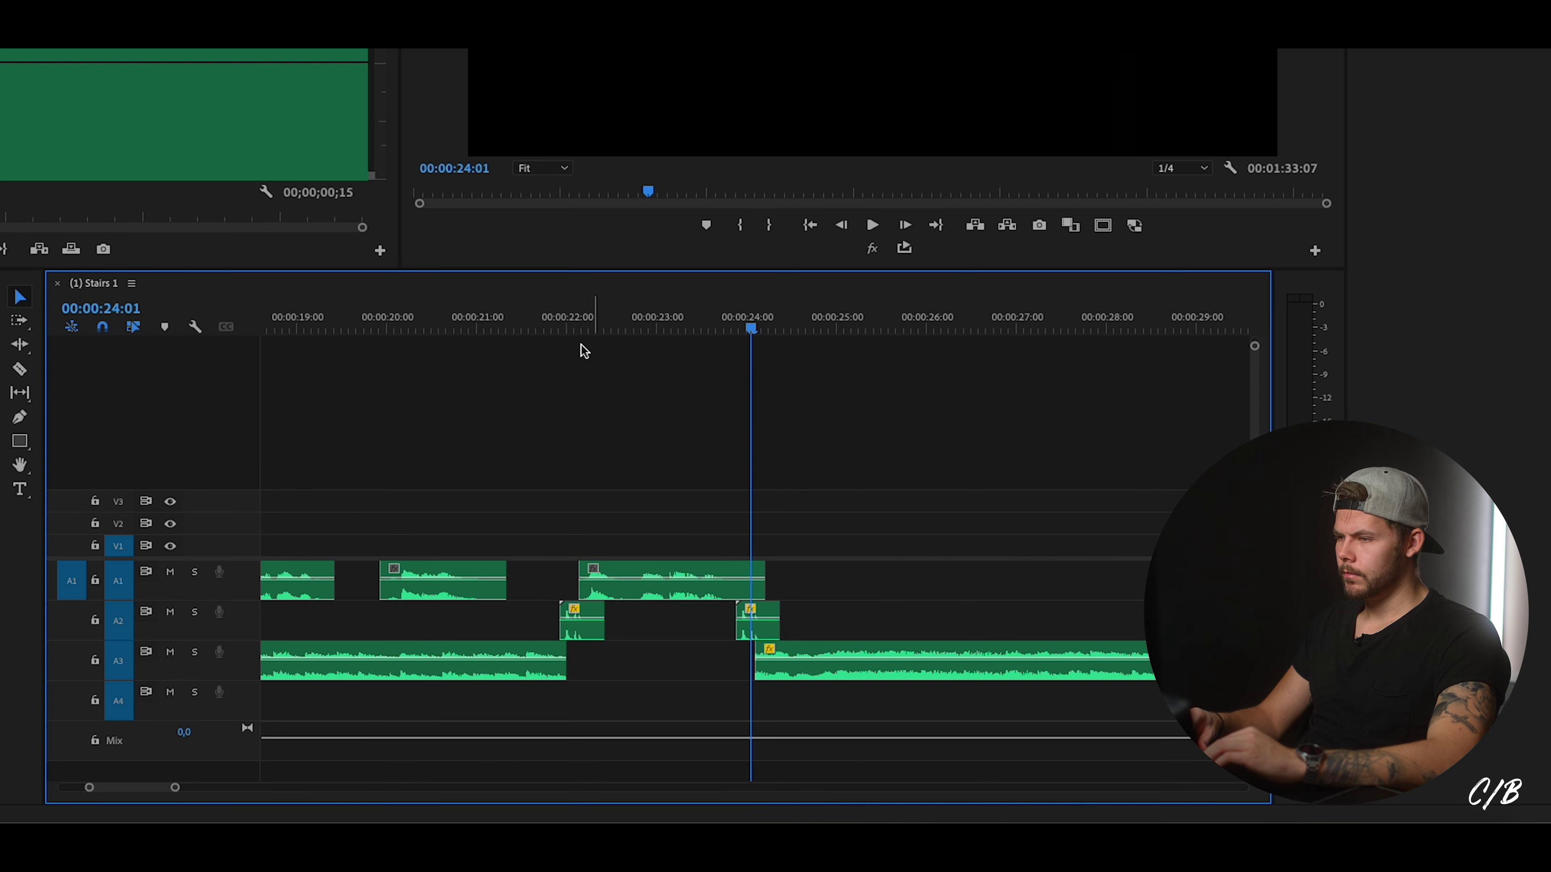
# Play the passage past 00:00:25:04 to check the Space Bar sounds around the music gap.
pyautogui.click(580, 620)
pyautogui.press('space')
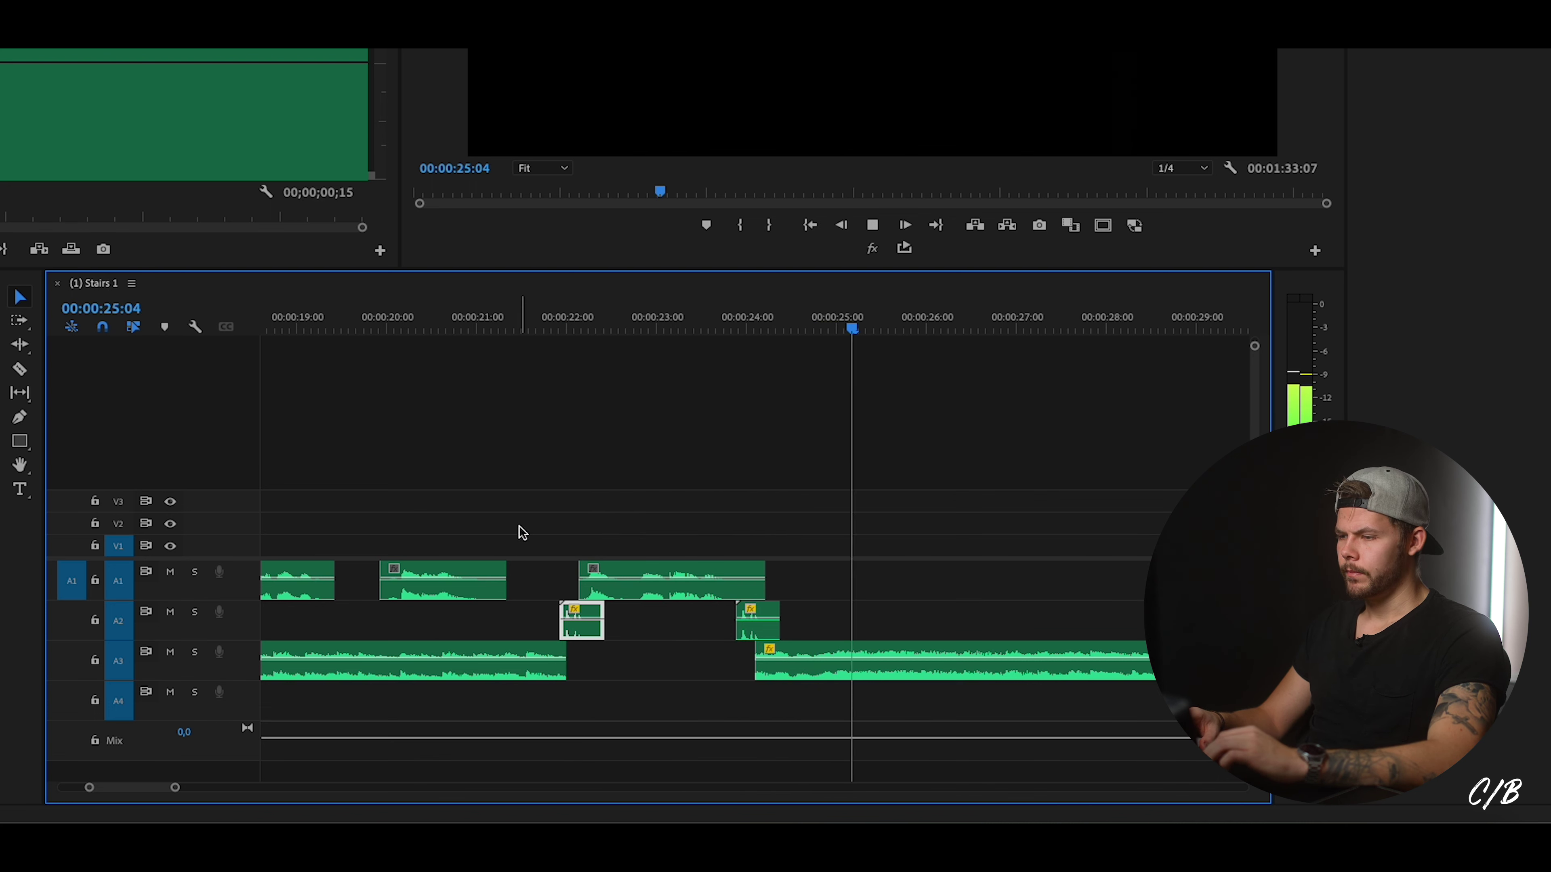
pyautogui.press('-')
pyautogui.click(615, 333)
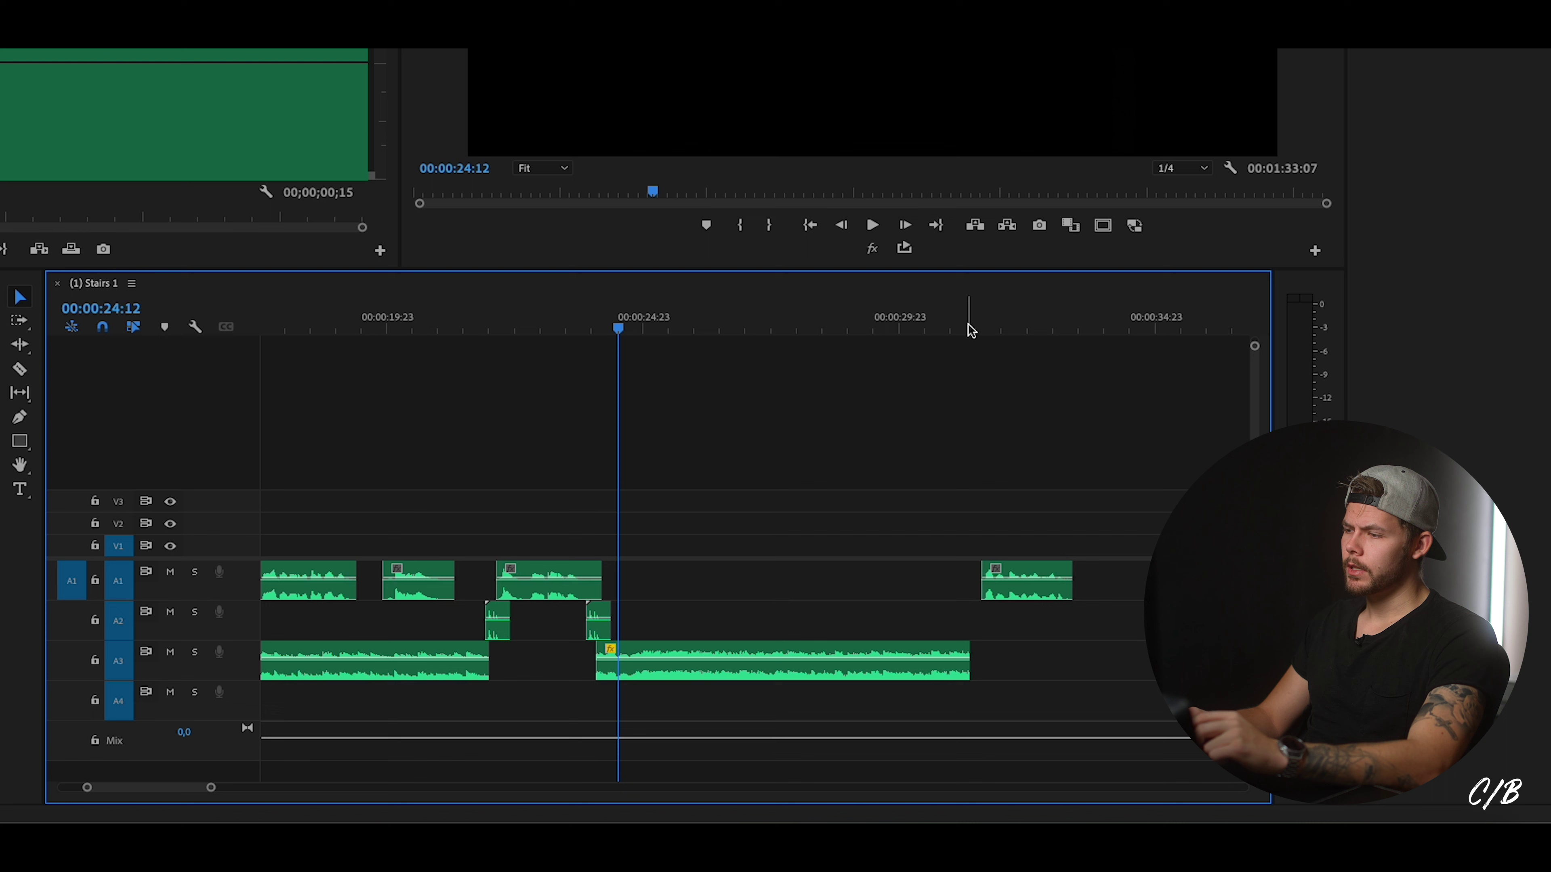
# Duplicate the pair of Space Bar sounds on A2 to the end of the second music section at 00:00:31:08.
pyautogui.click(971, 330)
pyautogui.press('space')
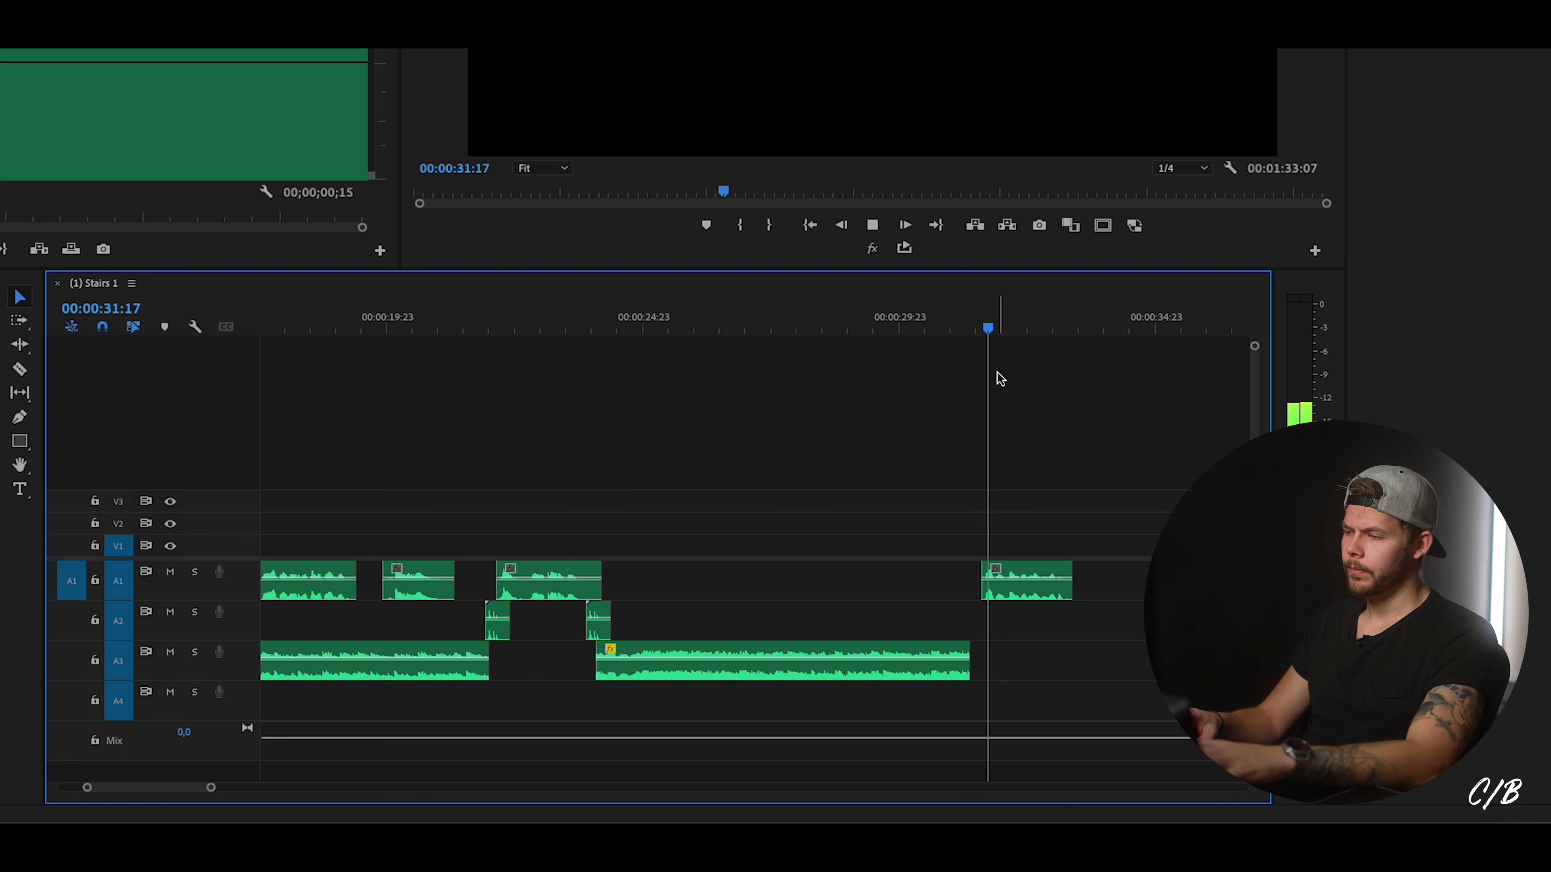
pyautogui.click(970, 326)
pyautogui.moveTo(675, 626); pyautogui.dragTo(472, 627)
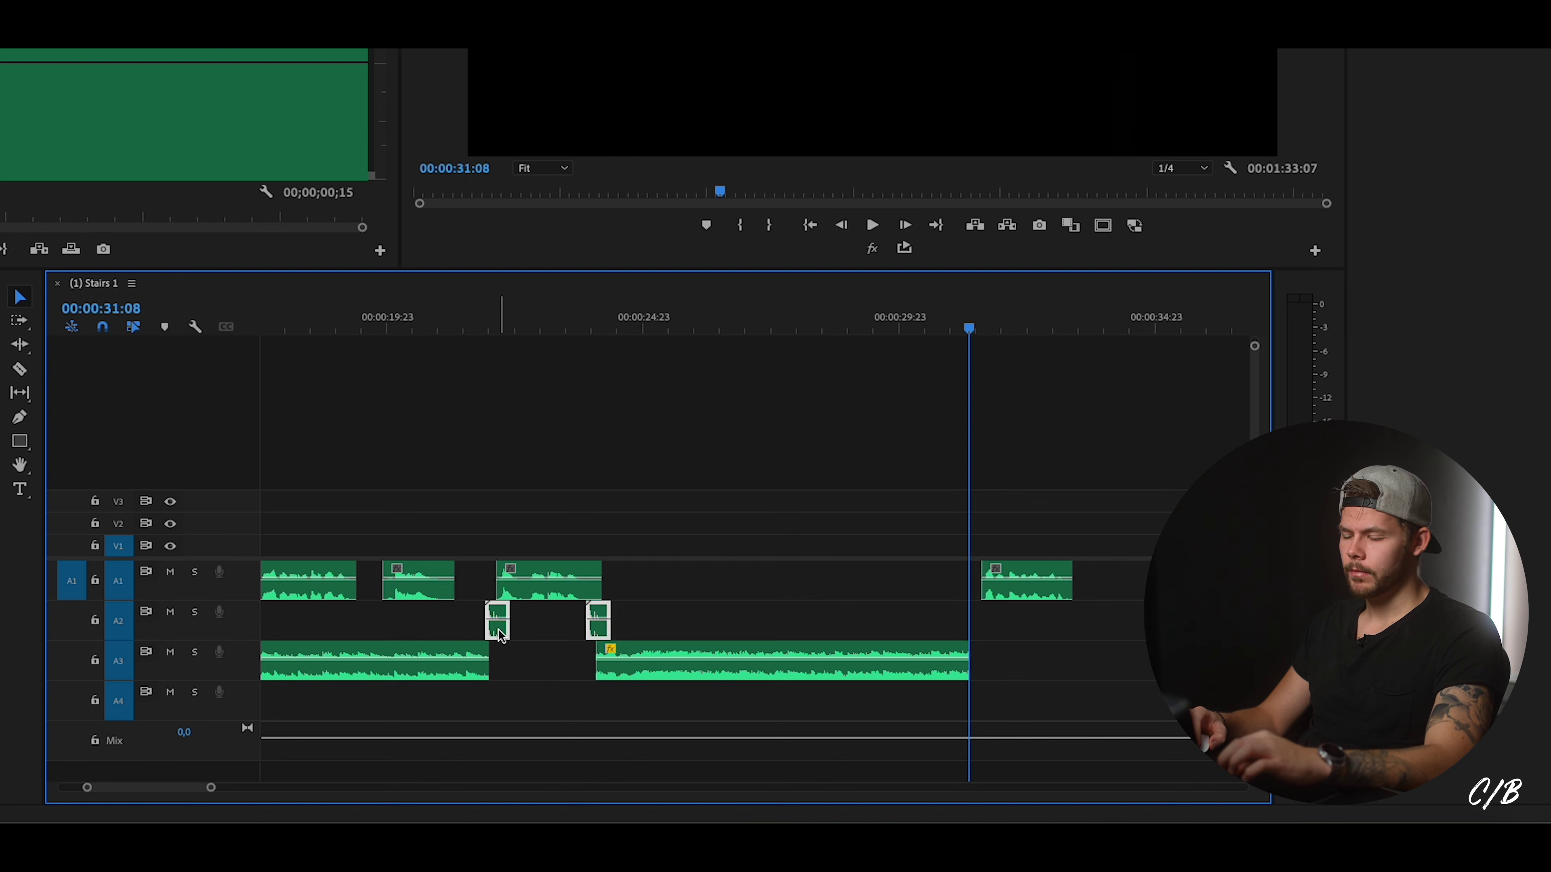
pyautogui.moveTo(499, 635); pyautogui.dragTo(977, 624)
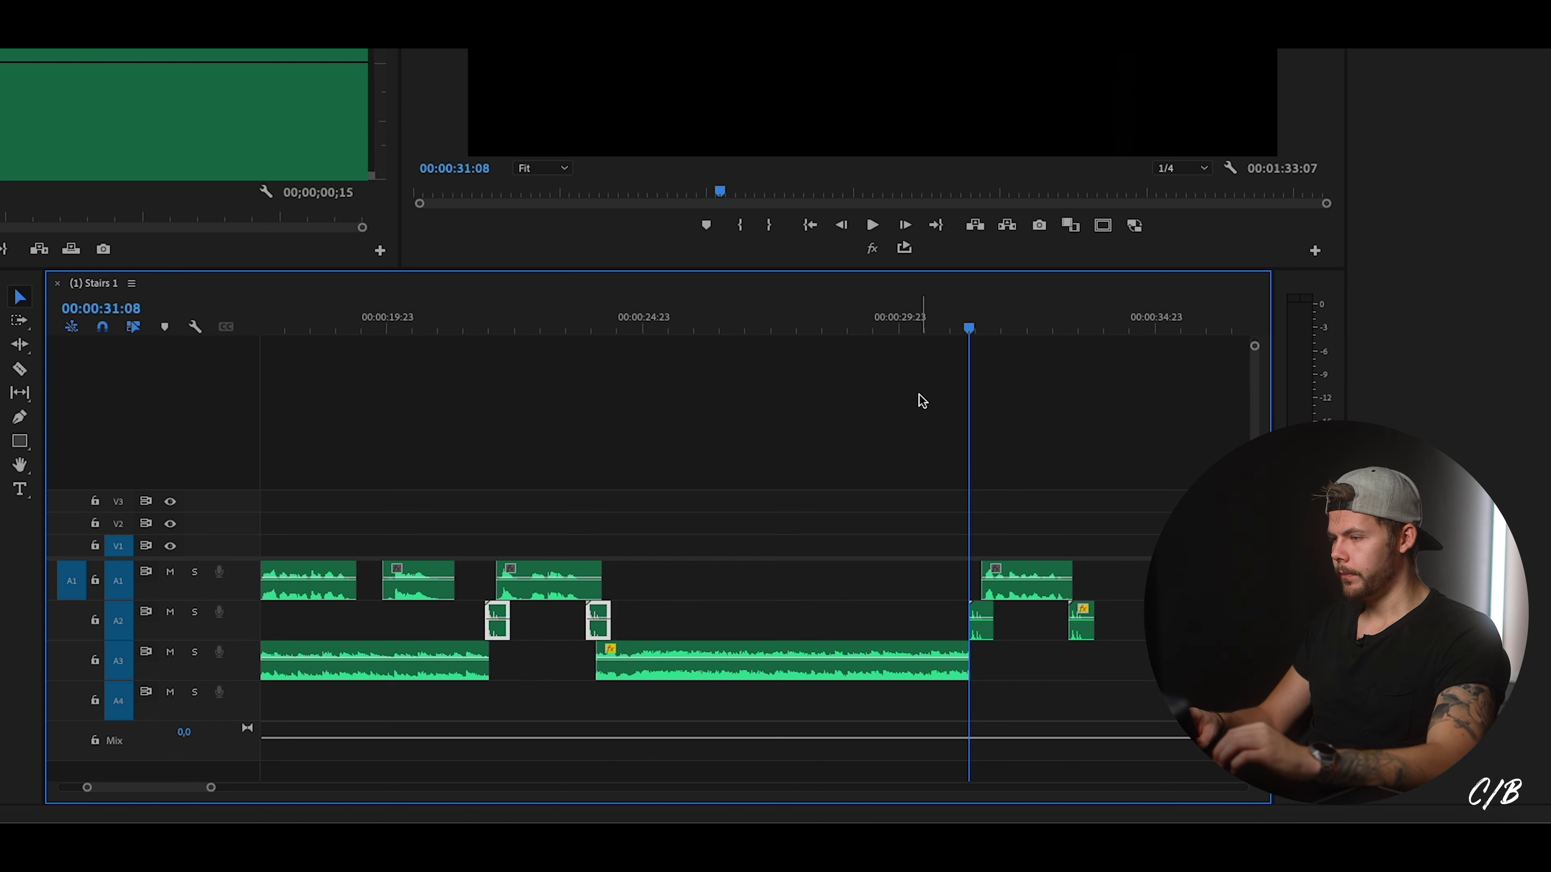
# Shift the voice-over clip in this pause to start at about 00:00:31:20, together with its closing Space Bar sound, and play it through.
pyautogui.moveTo(213, 789); pyautogui.dragTo(158, 793)
pyautogui.click(613, 342)
pyautogui.press('space')
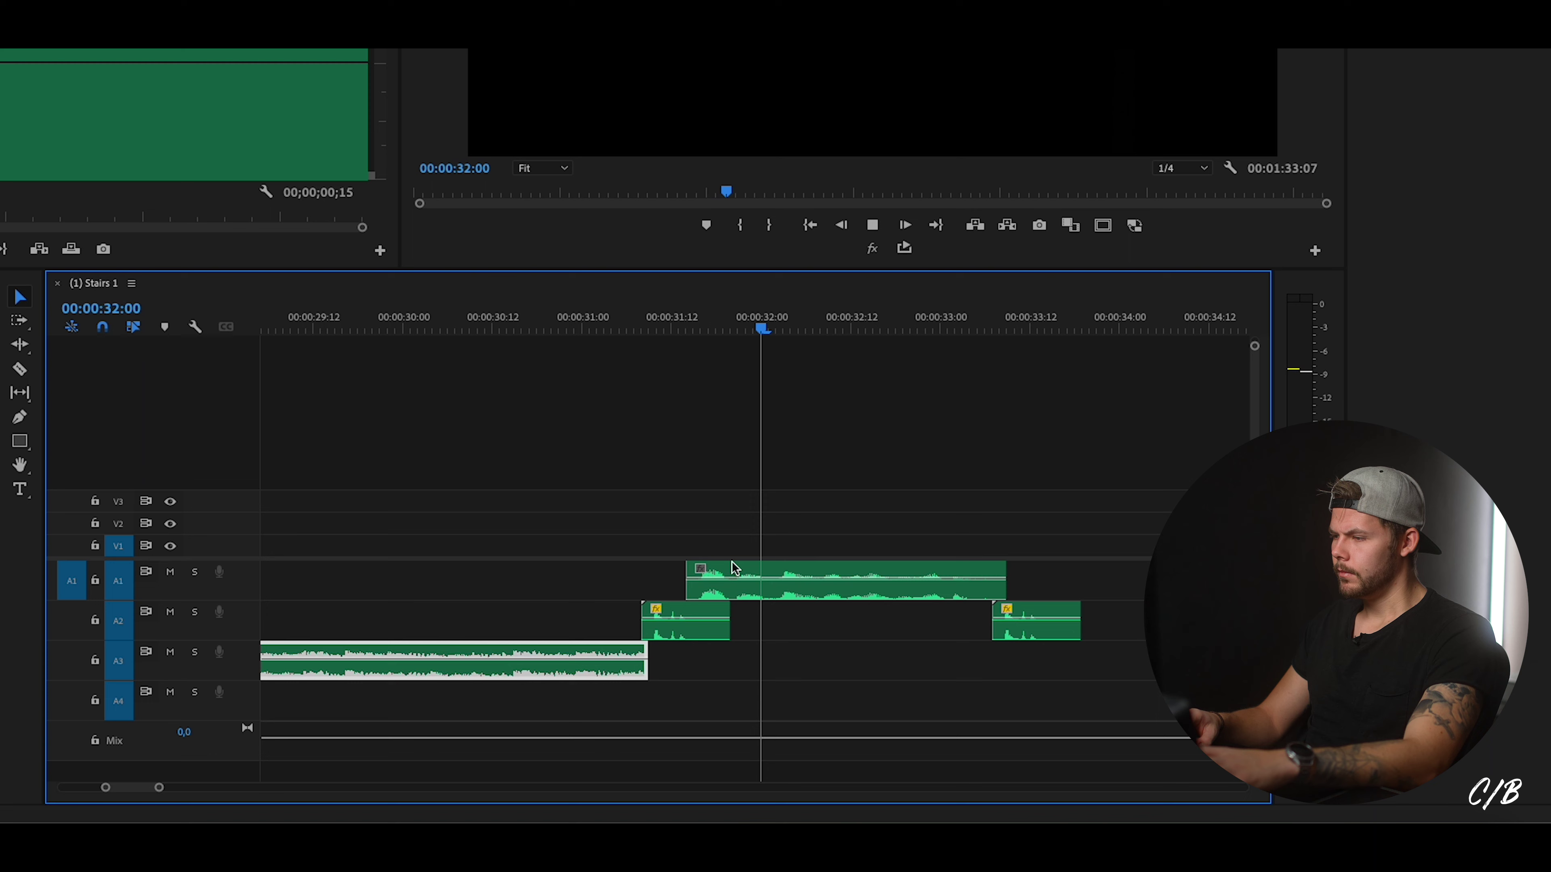
pyautogui.press('space')
pyautogui.click(795, 535)
pyautogui.moveTo(795, 534); pyautogui.dragTo(554, 596)
pyautogui.scroll(3, 507, 397)
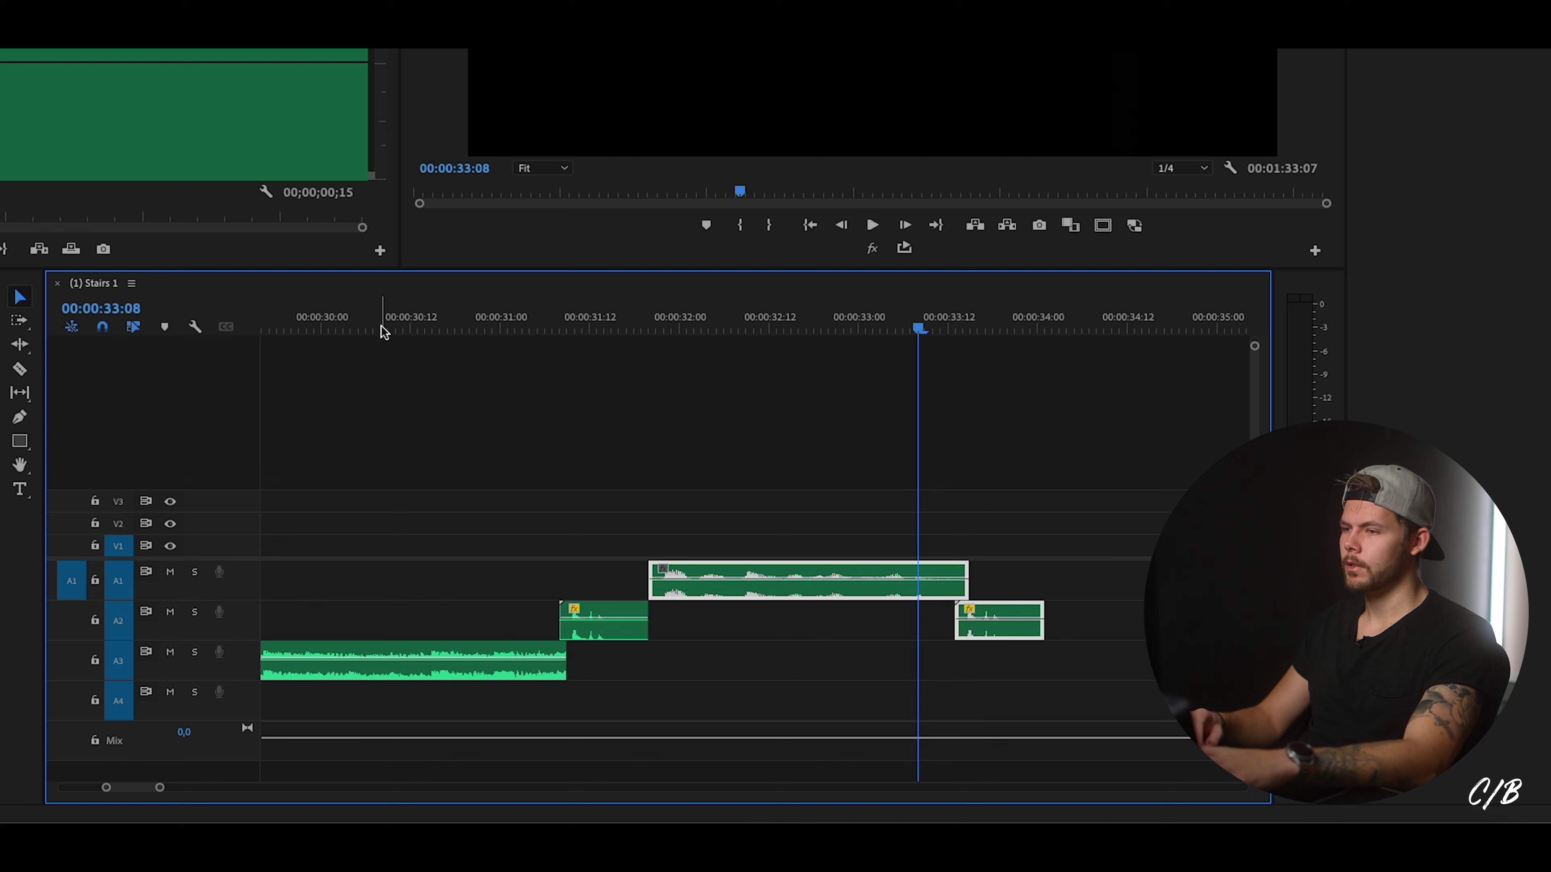
pyautogui.click(367, 328)
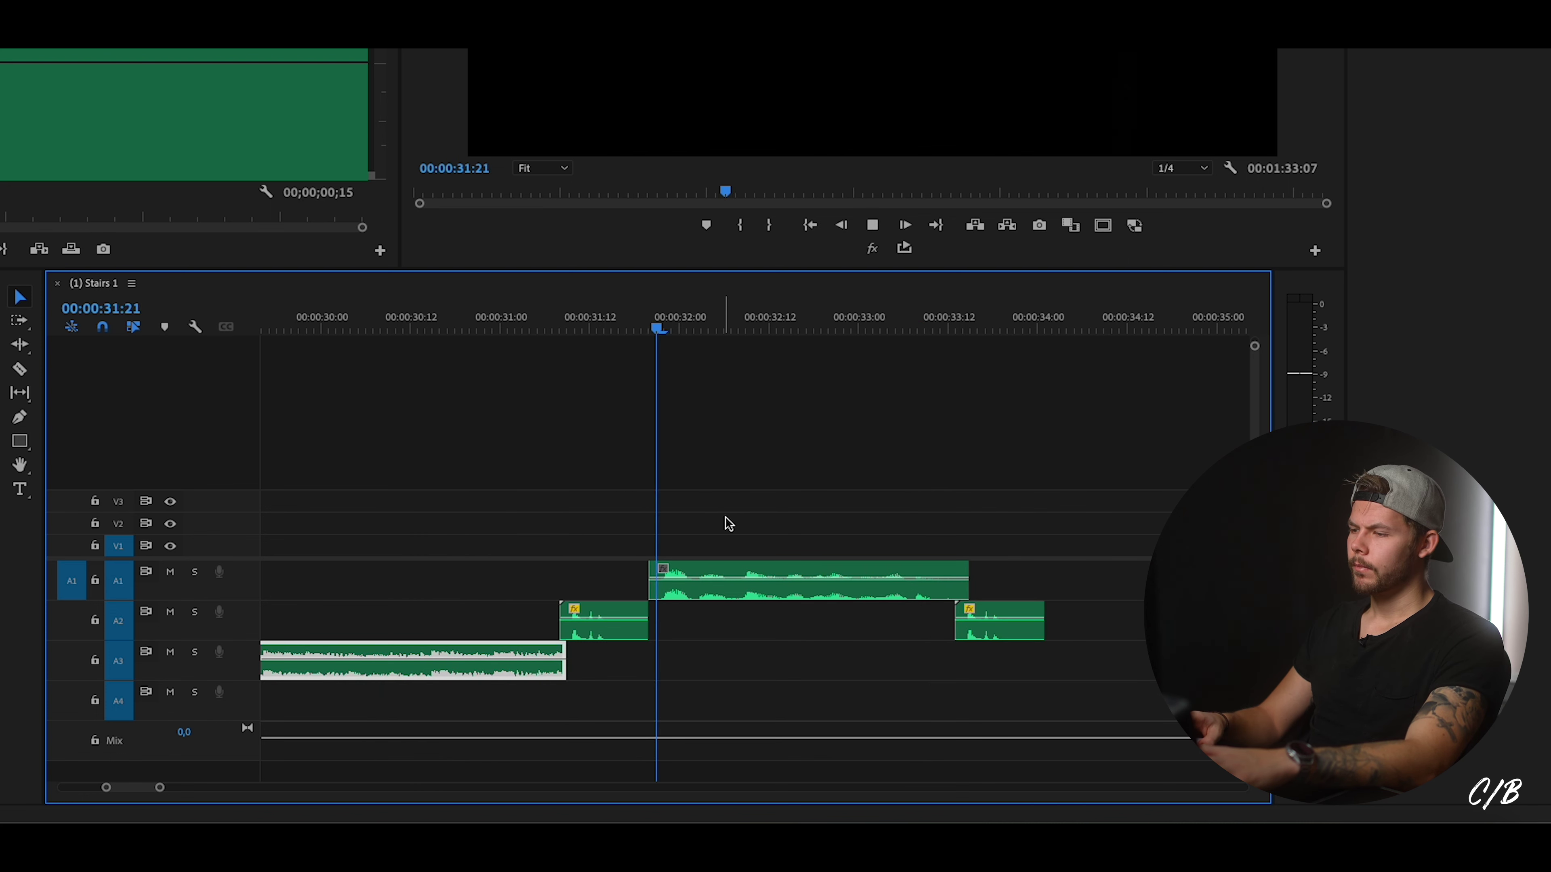
# Move the voice-over clip and its closing Space Bar sound about 4 frames earlier, starting the voice at about 00:00:31:16, and play it.
pyautogui.moveTo(800, 638); pyautogui.dragTo(970, 606)
pyautogui.moveTo(819, 596); pyautogui.dragTo(787, 594)
pyautogui.click(398, 328)
pyautogui.press('space')
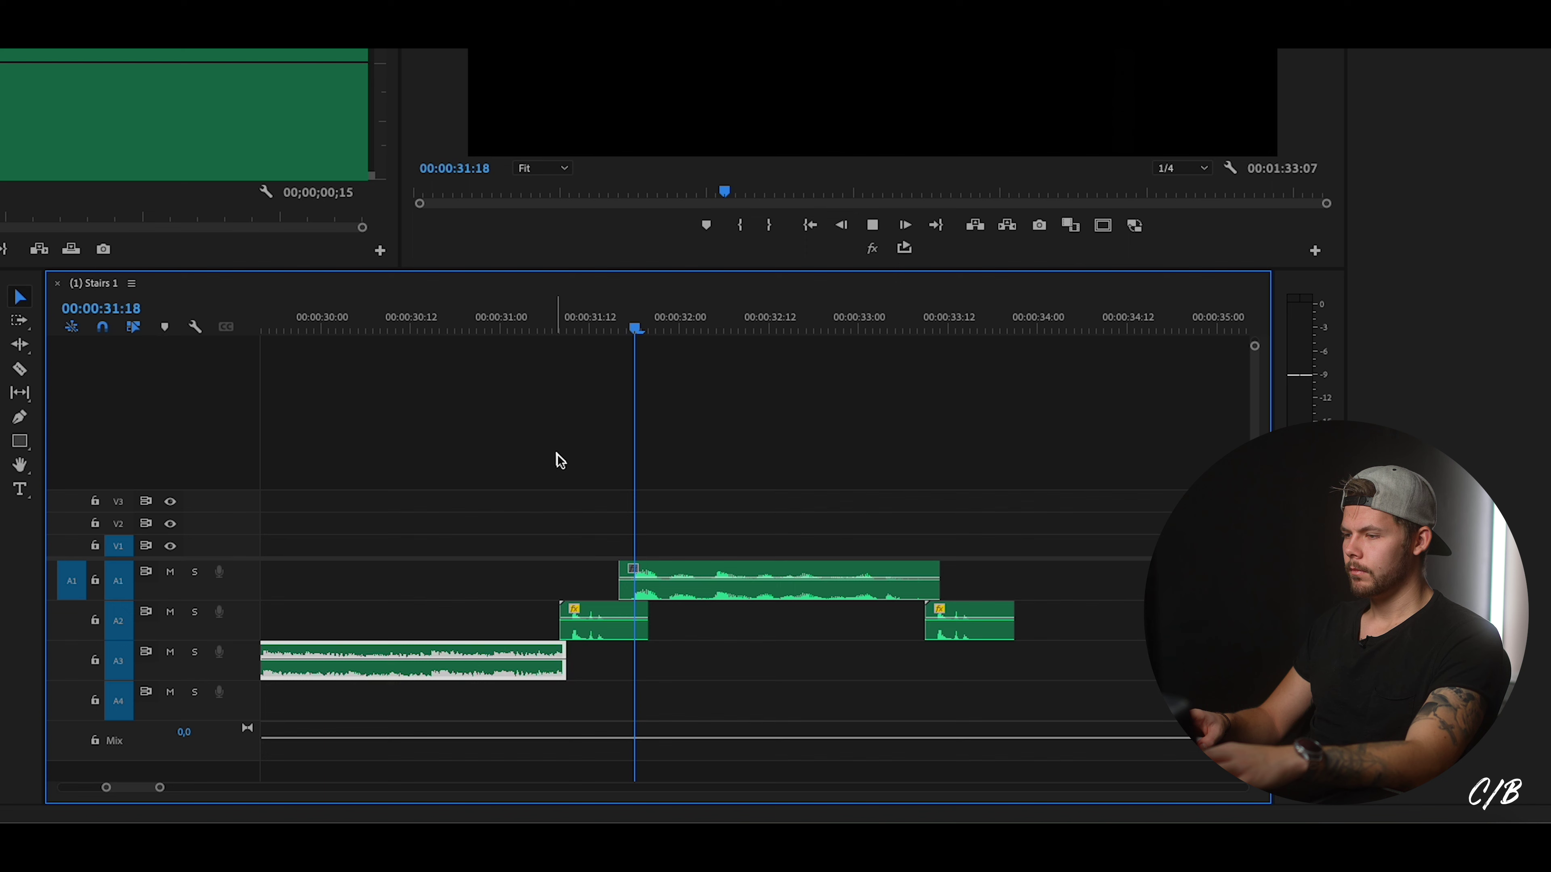
pyautogui.press('space')
# Extend the voice-over clip's end to about 00:00:33:17, shift the closing Space Bar sound to about 00:00:33:13, and play the passage.
pyautogui.moveTo(809, 589); pyautogui.dragTo(849, 590)
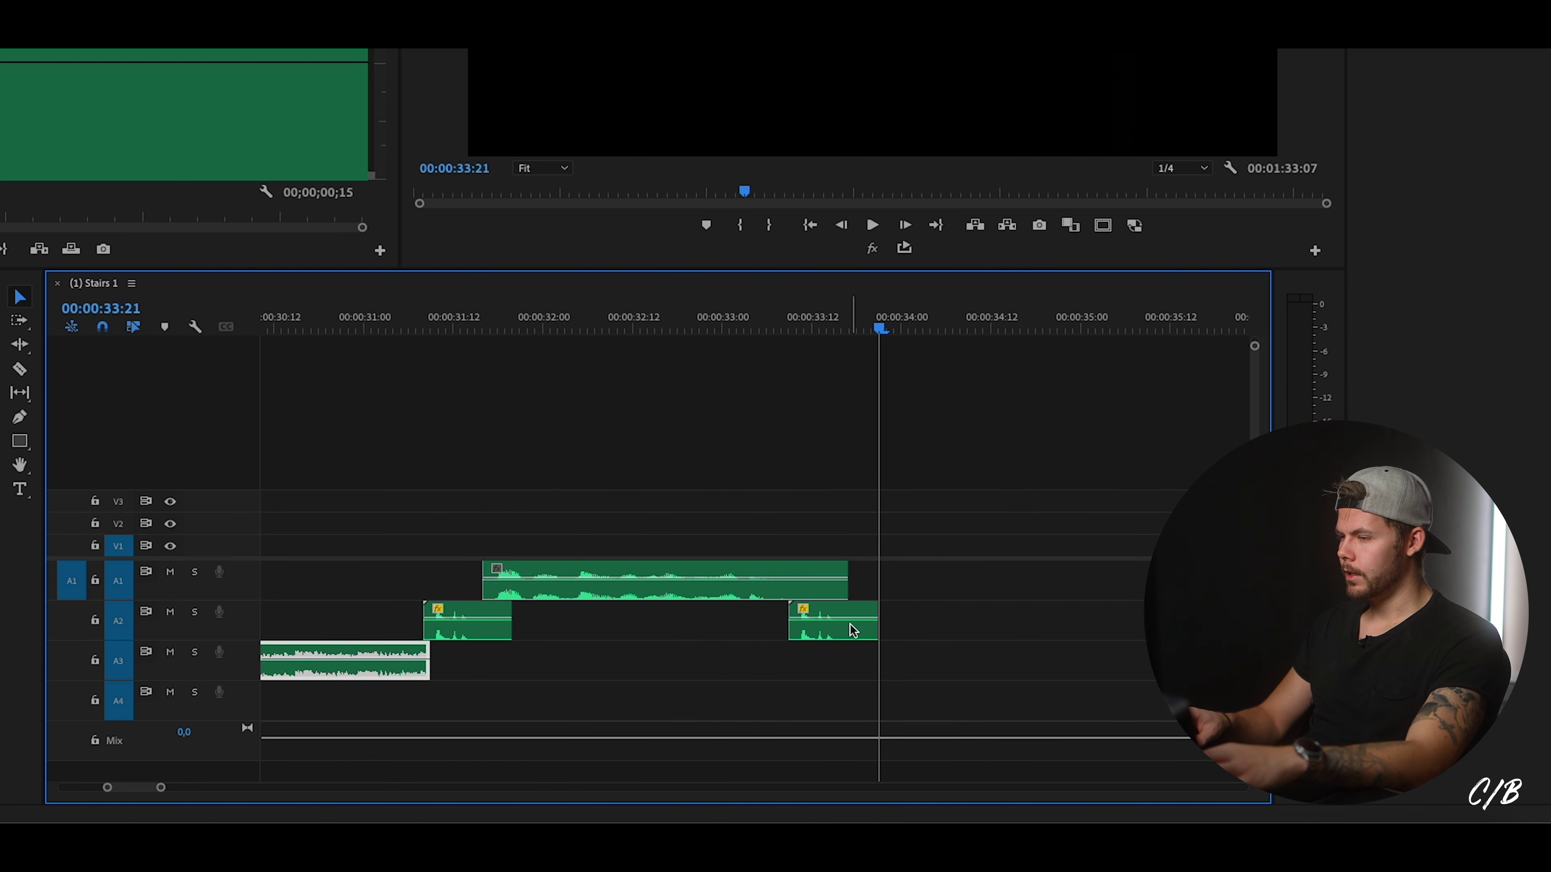
pyautogui.moveTo(813, 638); pyautogui.dragTo(843, 639)
pyautogui.click(313, 328)
pyautogui.press('space')
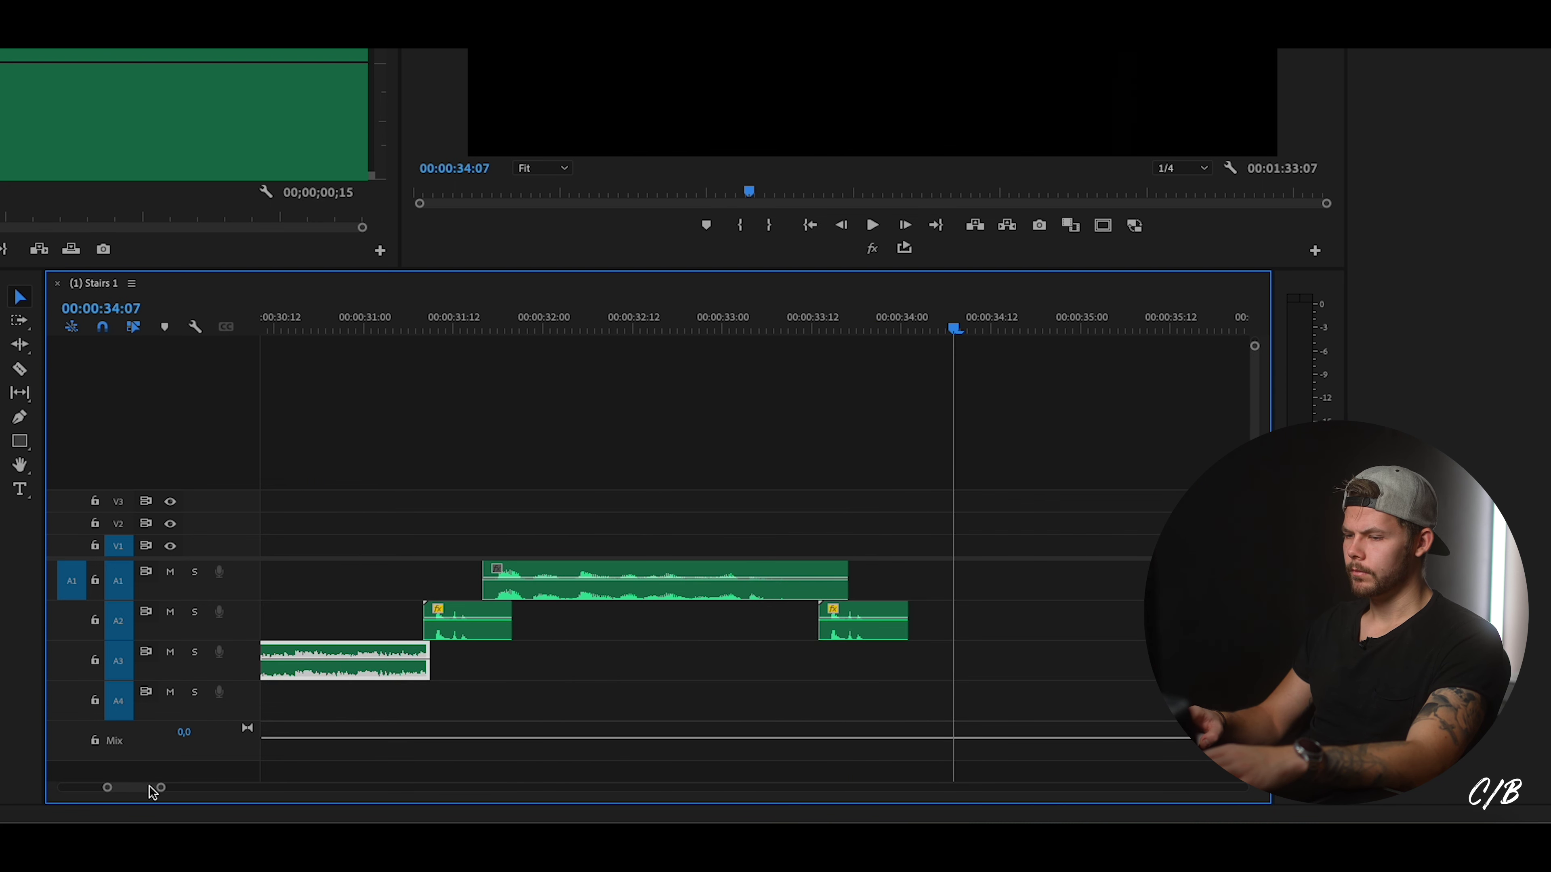
# Duplicate the pair of Space Bar sounds on A2 to the end of the third music section at about 00:01:02:08.
pyautogui.moveTo(162, 790); pyautogui.dragTo(277, 788)
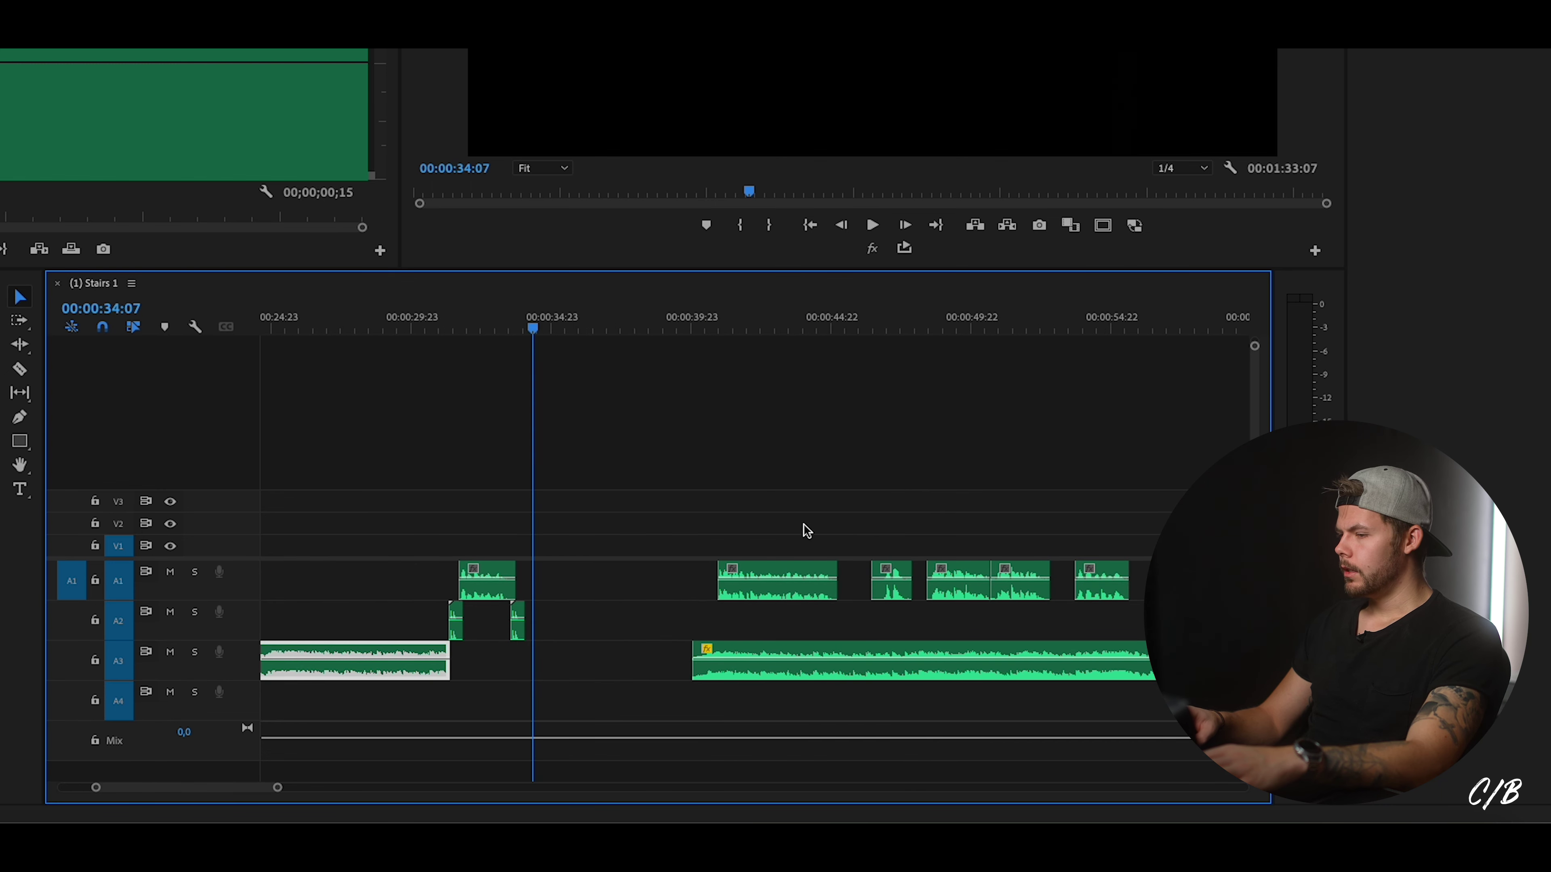
pyautogui.click(688, 314)
pyautogui.press('space')
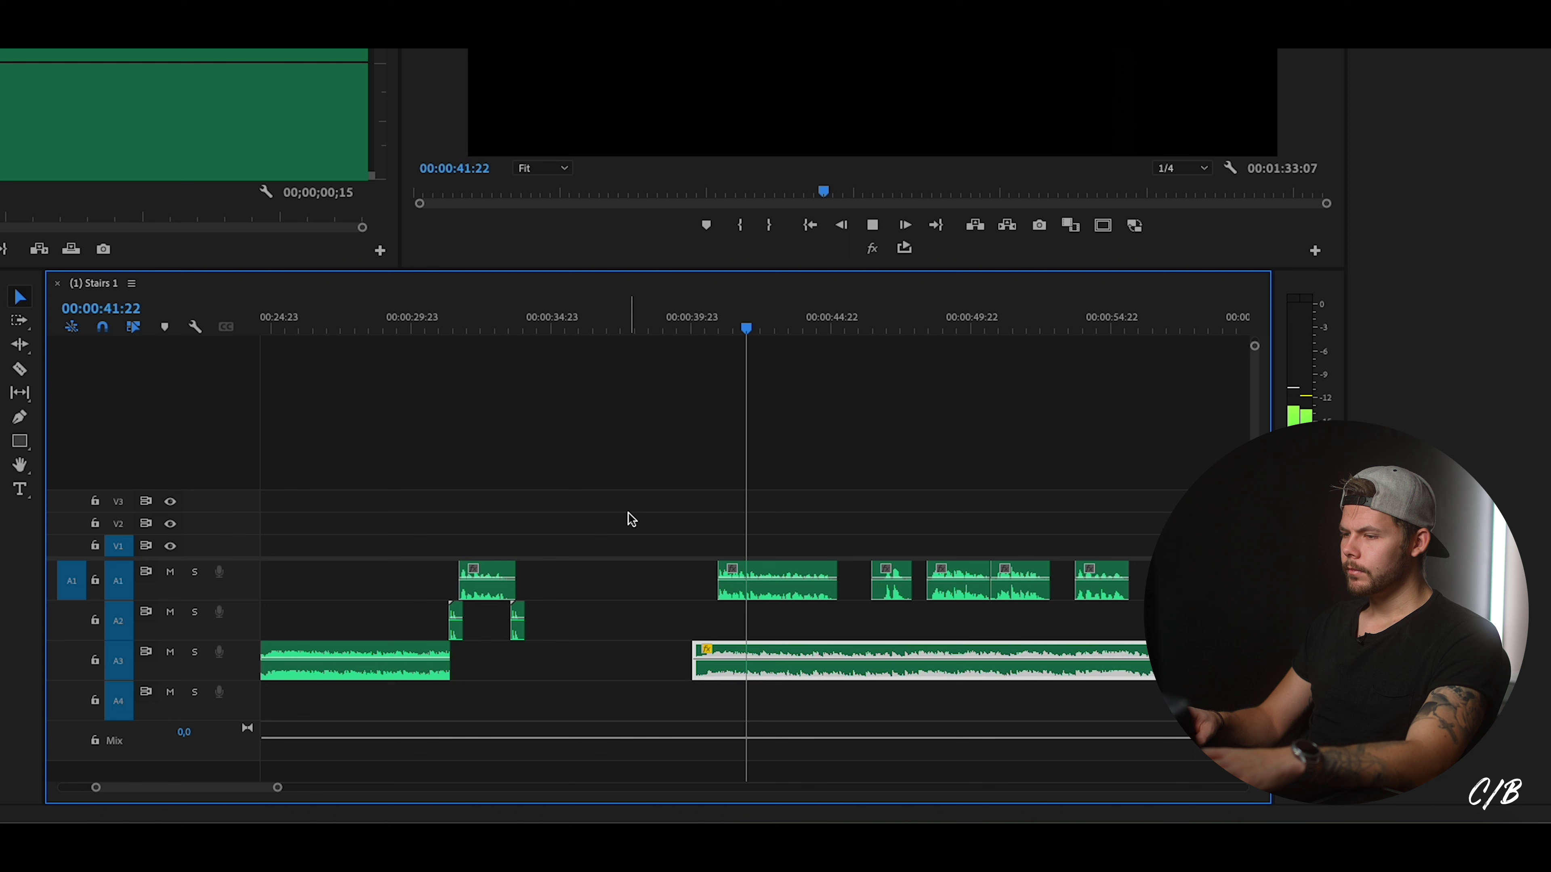
pyautogui.press('space')
pyautogui.scroll(-3, 580, 606)
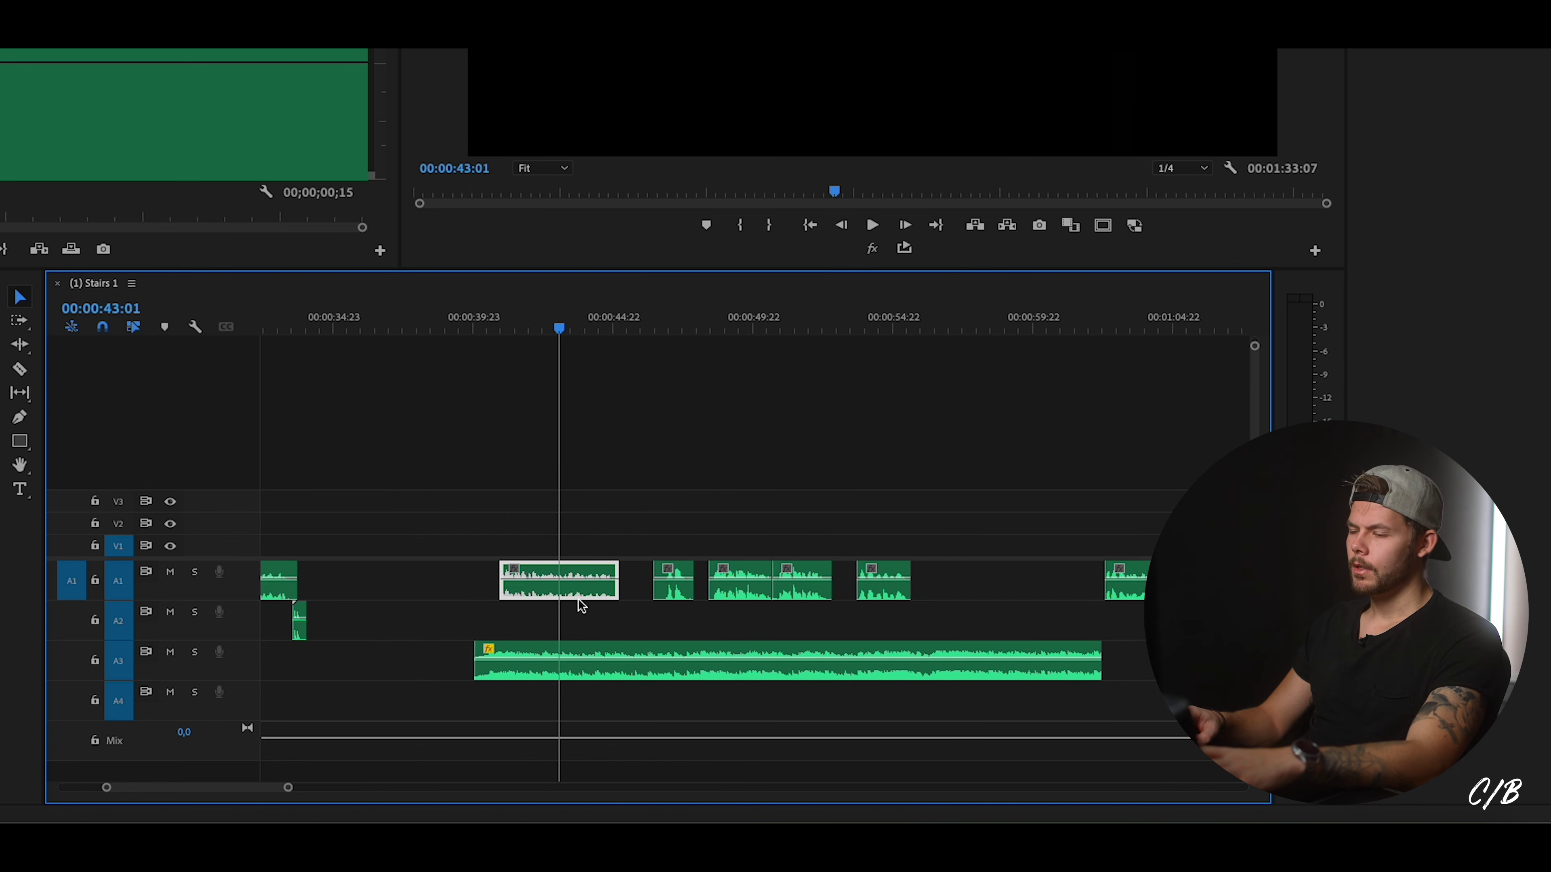
pyautogui.scroll(2, 543, 593)
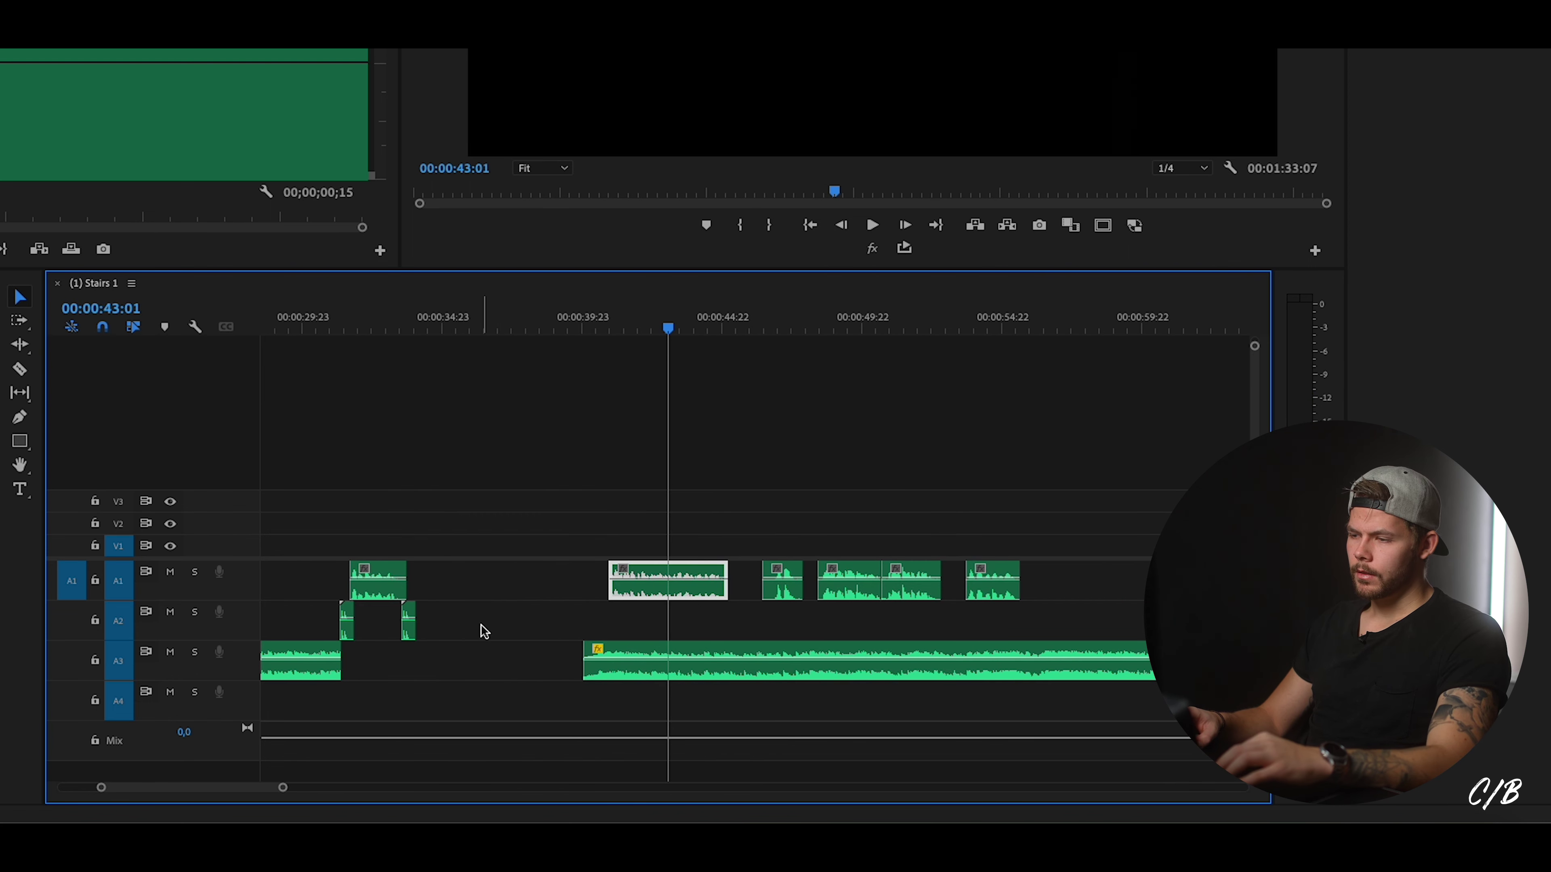
pyautogui.moveTo(483, 623); pyautogui.dragTo(269, 620)
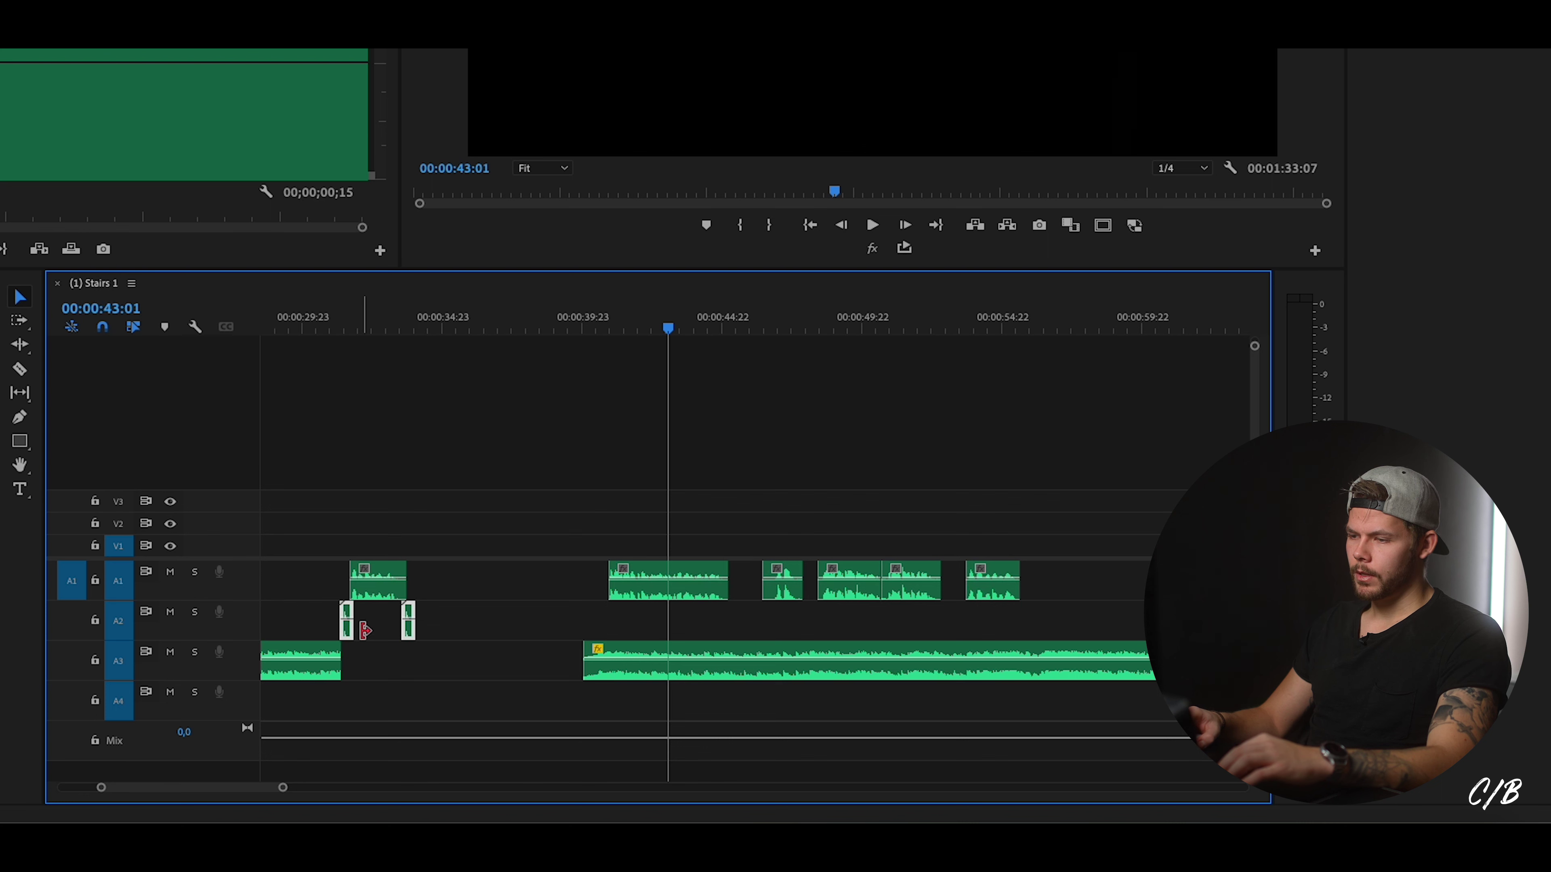
pyautogui.moveTo(347, 633); pyautogui.dragTo(1214, 632)
pyautogui.scroll(-6, 1004, 606)
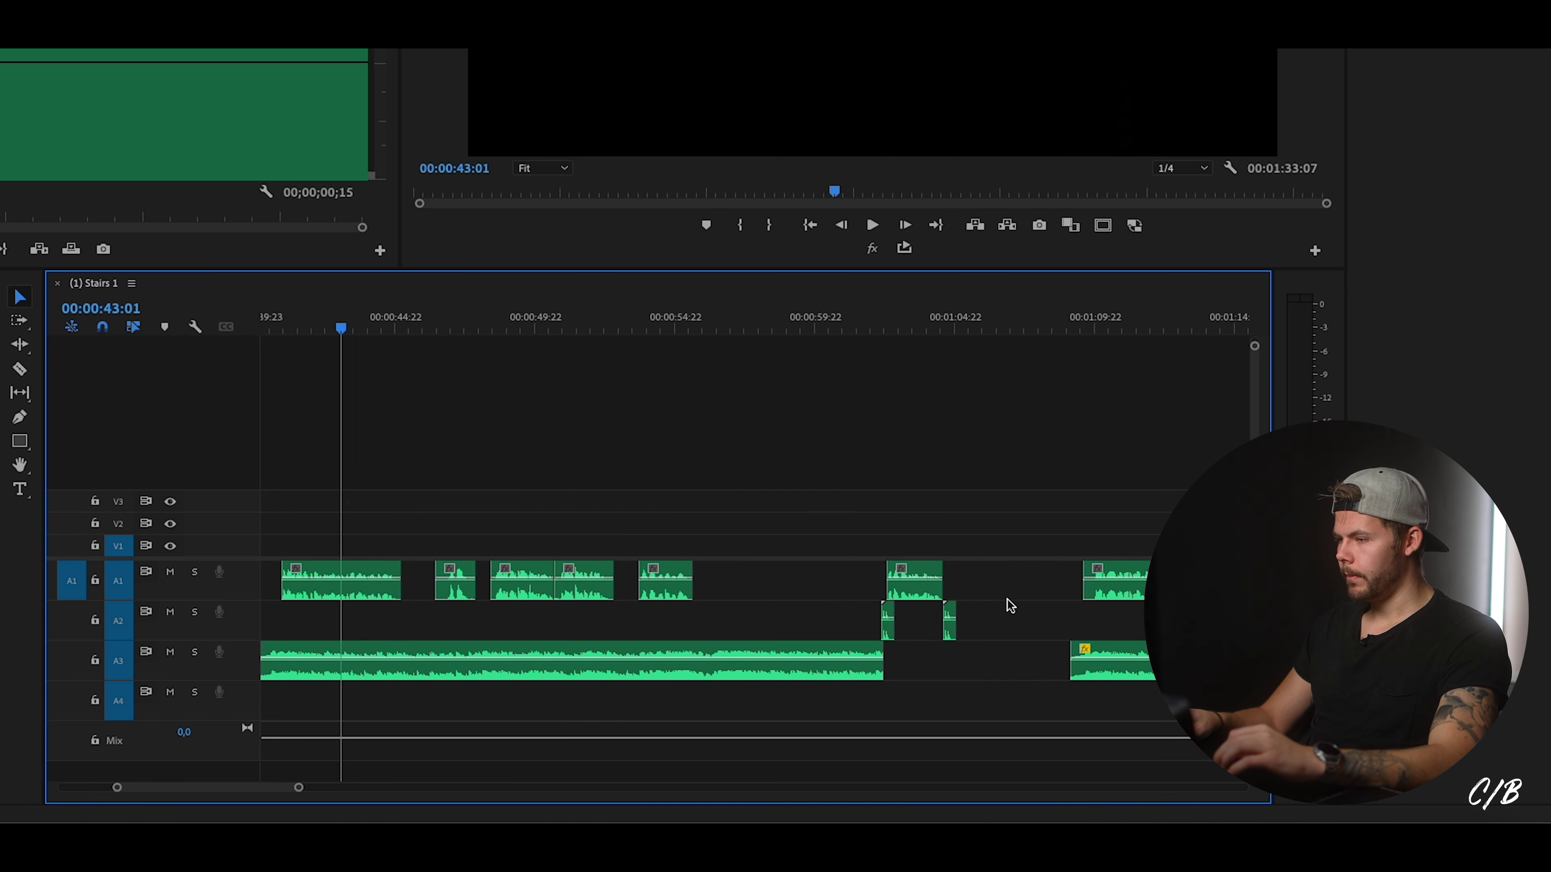
# Extend the voice-over clip to about 00:01:04:18, move the closing Space Bar sound to its end, and play the pause through.
pyautogui.click(818, 328)
pyautogui.press('space')
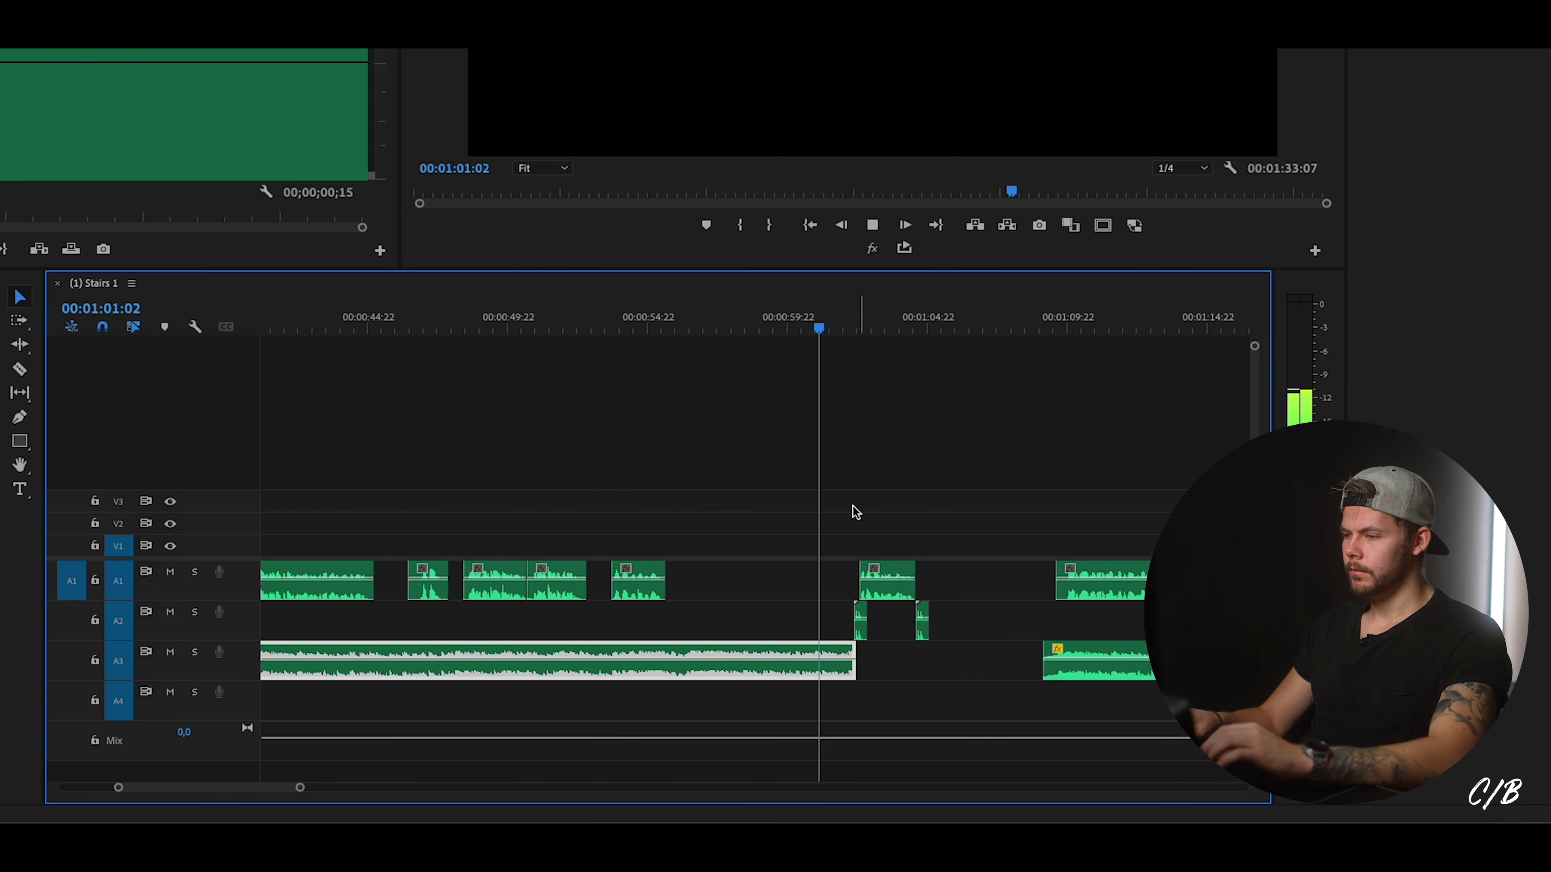
pyautogui.scroll(2, 305, 789)
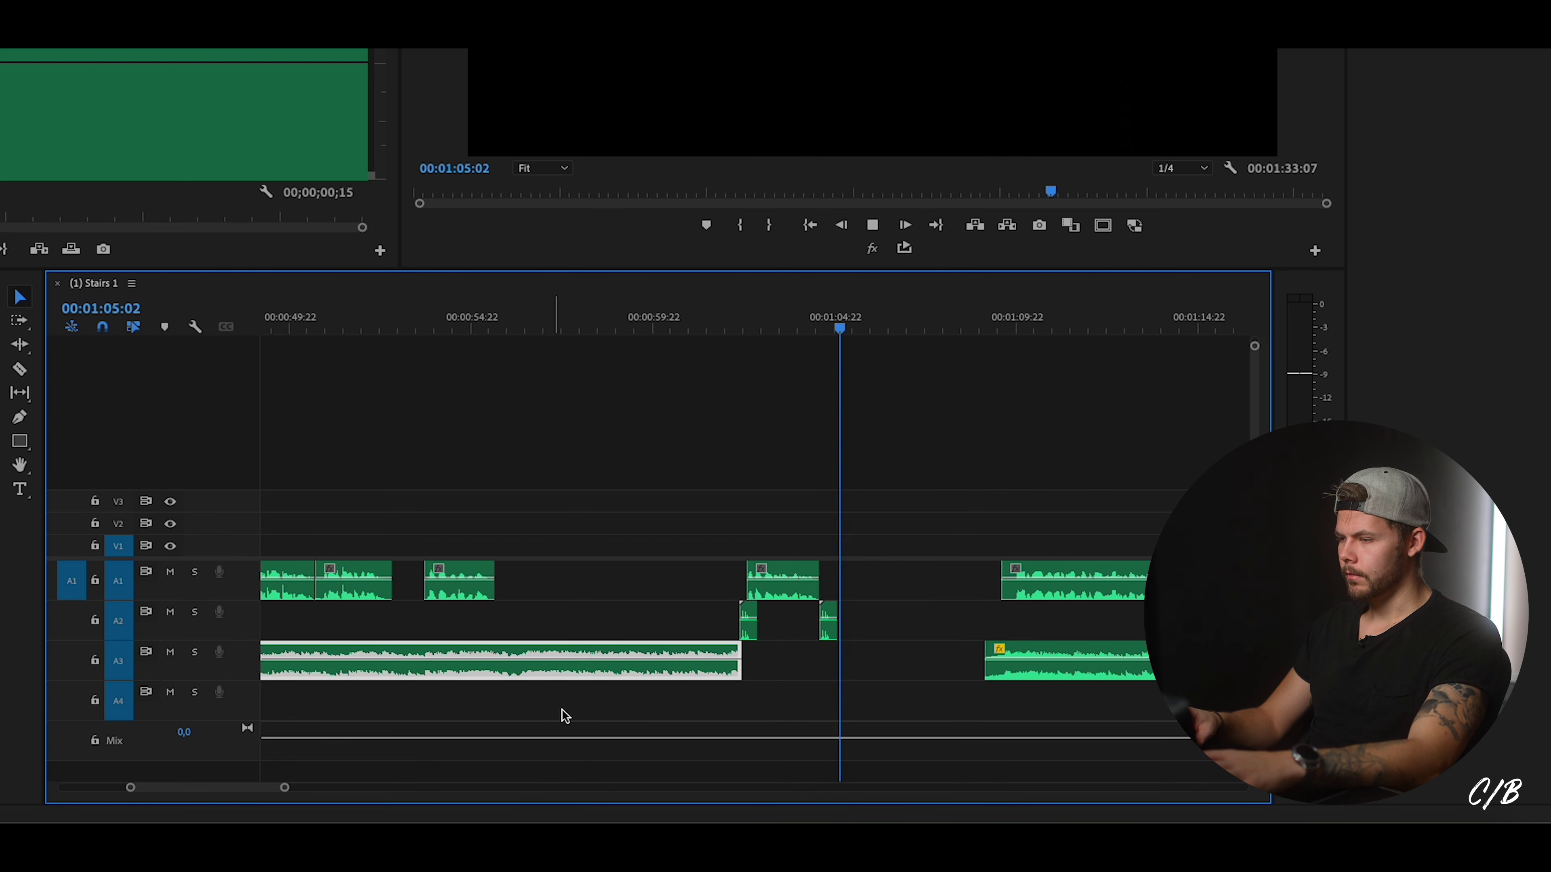
pyautogui.scroll(3, 222, 785)
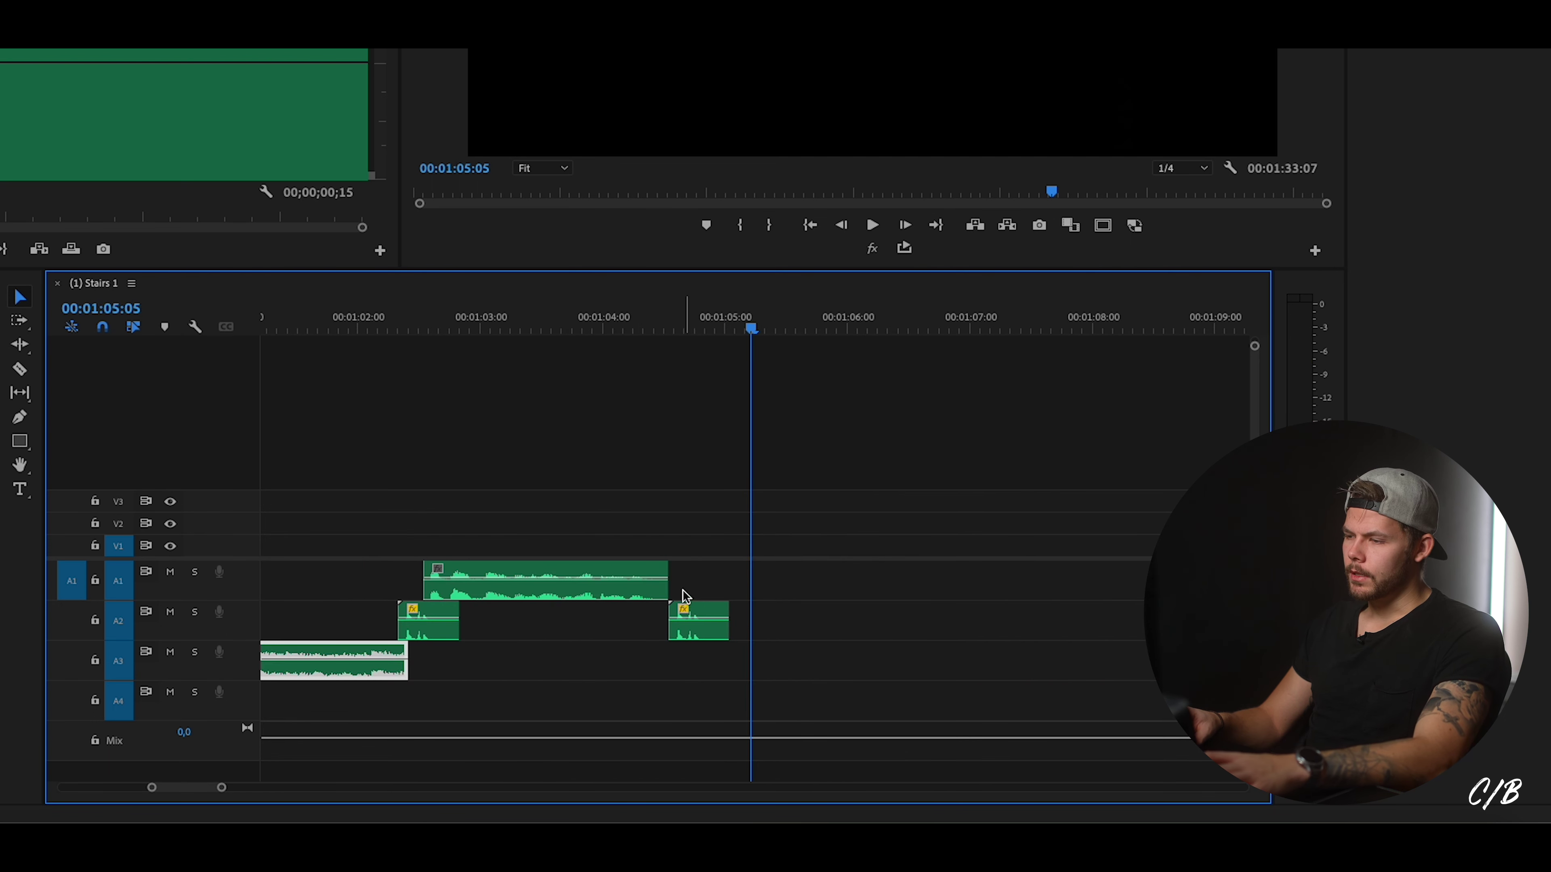
pyautogui.moveTo(675, 590); pyautogui.dragTo(693, 624)
pyautogui.click(301, 322)
pyautogui.press('space')
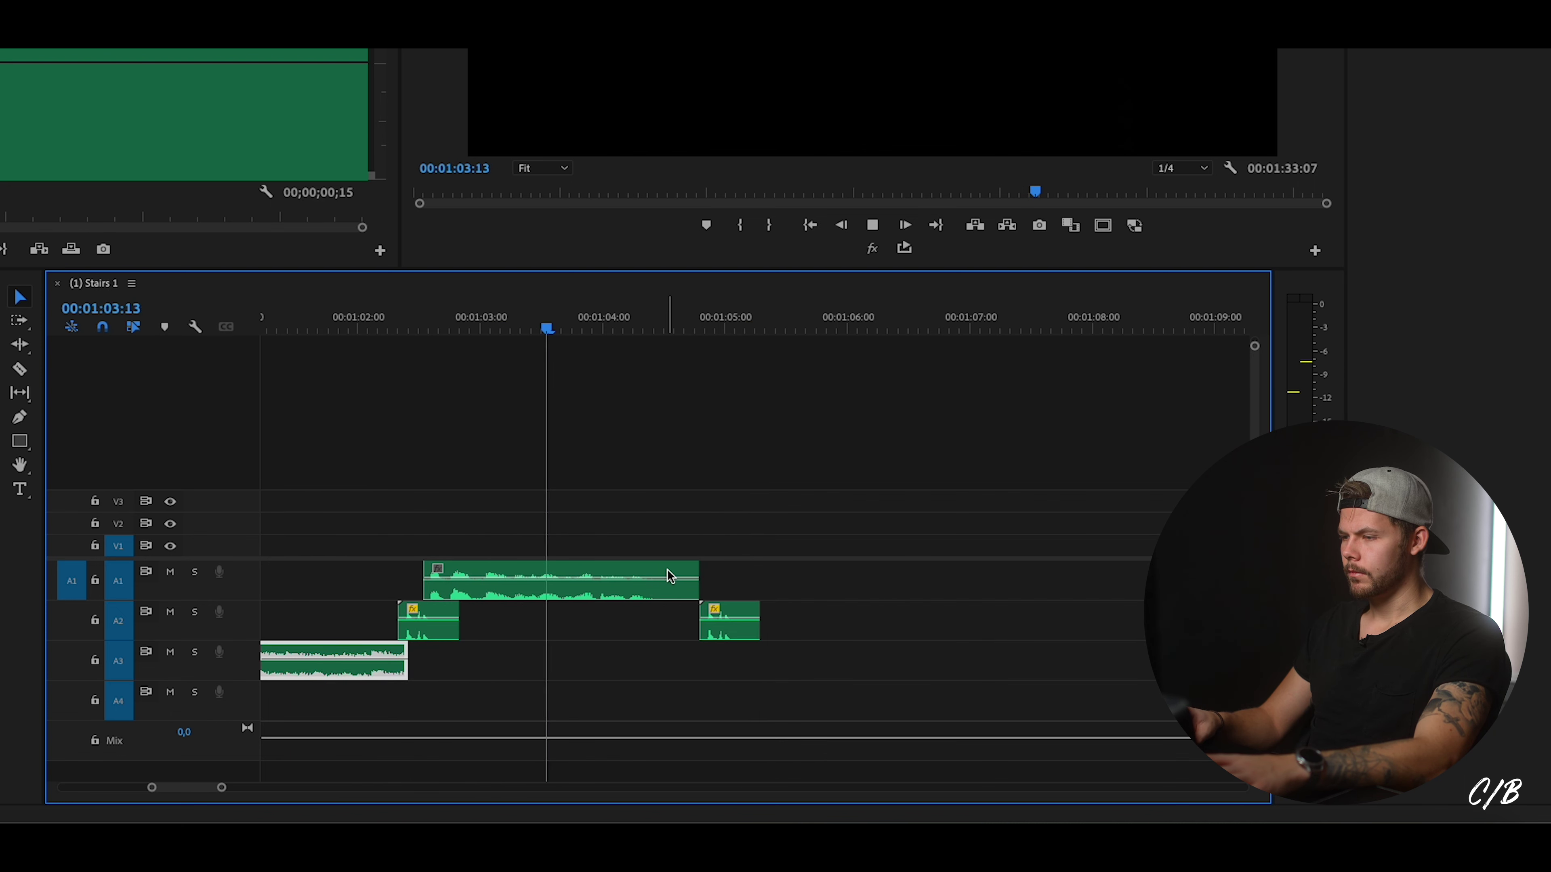
pyautogui.press('space')
# Nudge the voice-over clip about 2 frames later, starting at about 00:01:02:15 with snapping off, and play the pause again.
pyautogui.click(496, 598)
pyautogui.moveTo(496, 599); pyautogui.dragTo(506, 596)
pyautogui.click(317, 328)
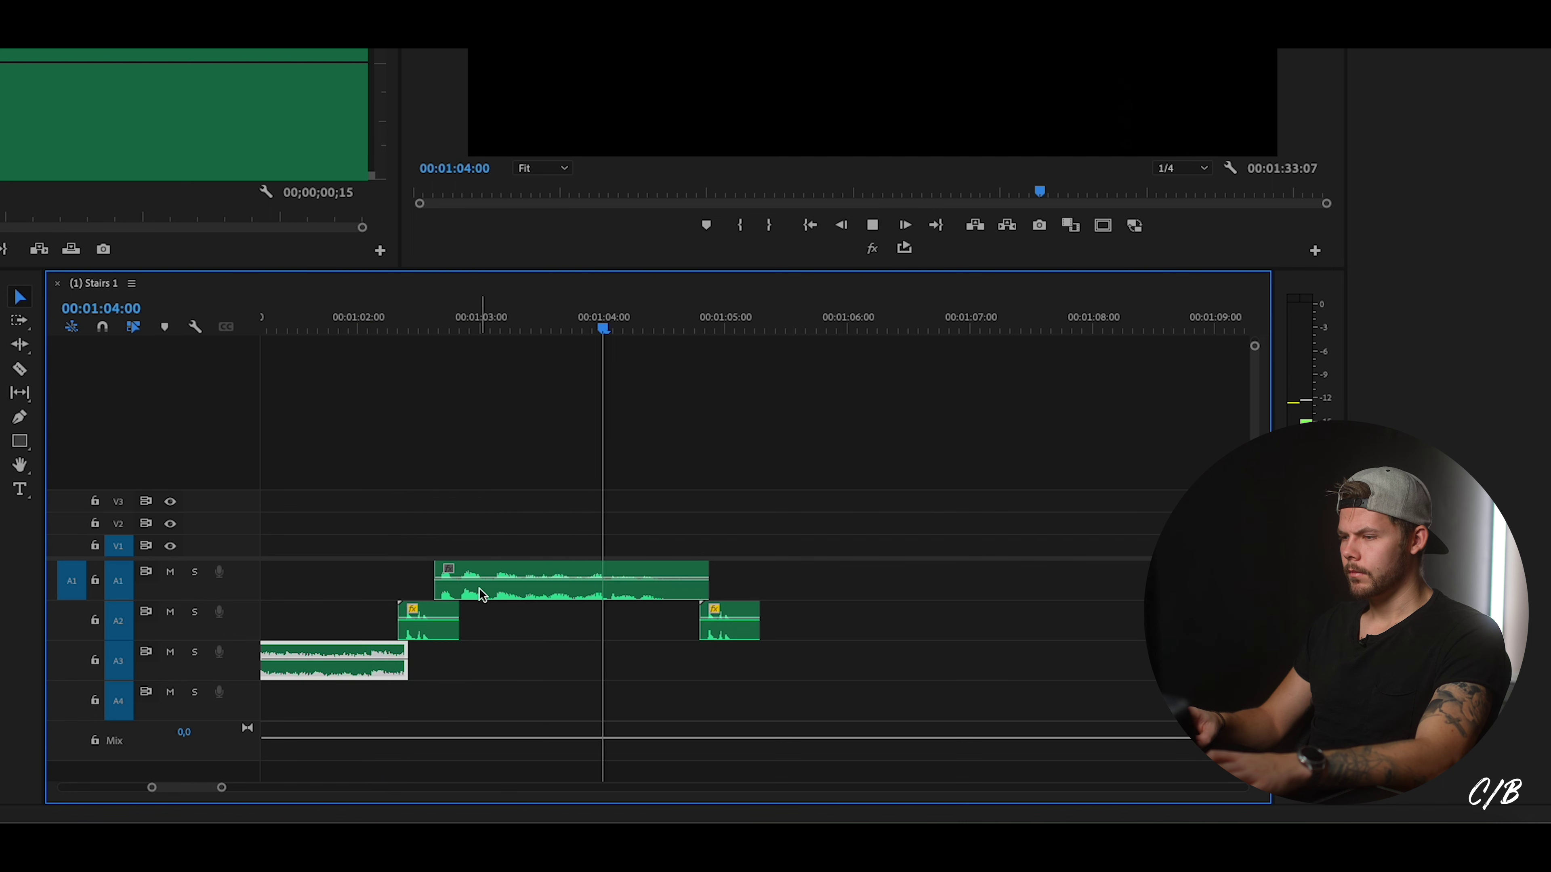
pyautogui.scroll(5, 473, 549)
pyautogui.click(360, 324)
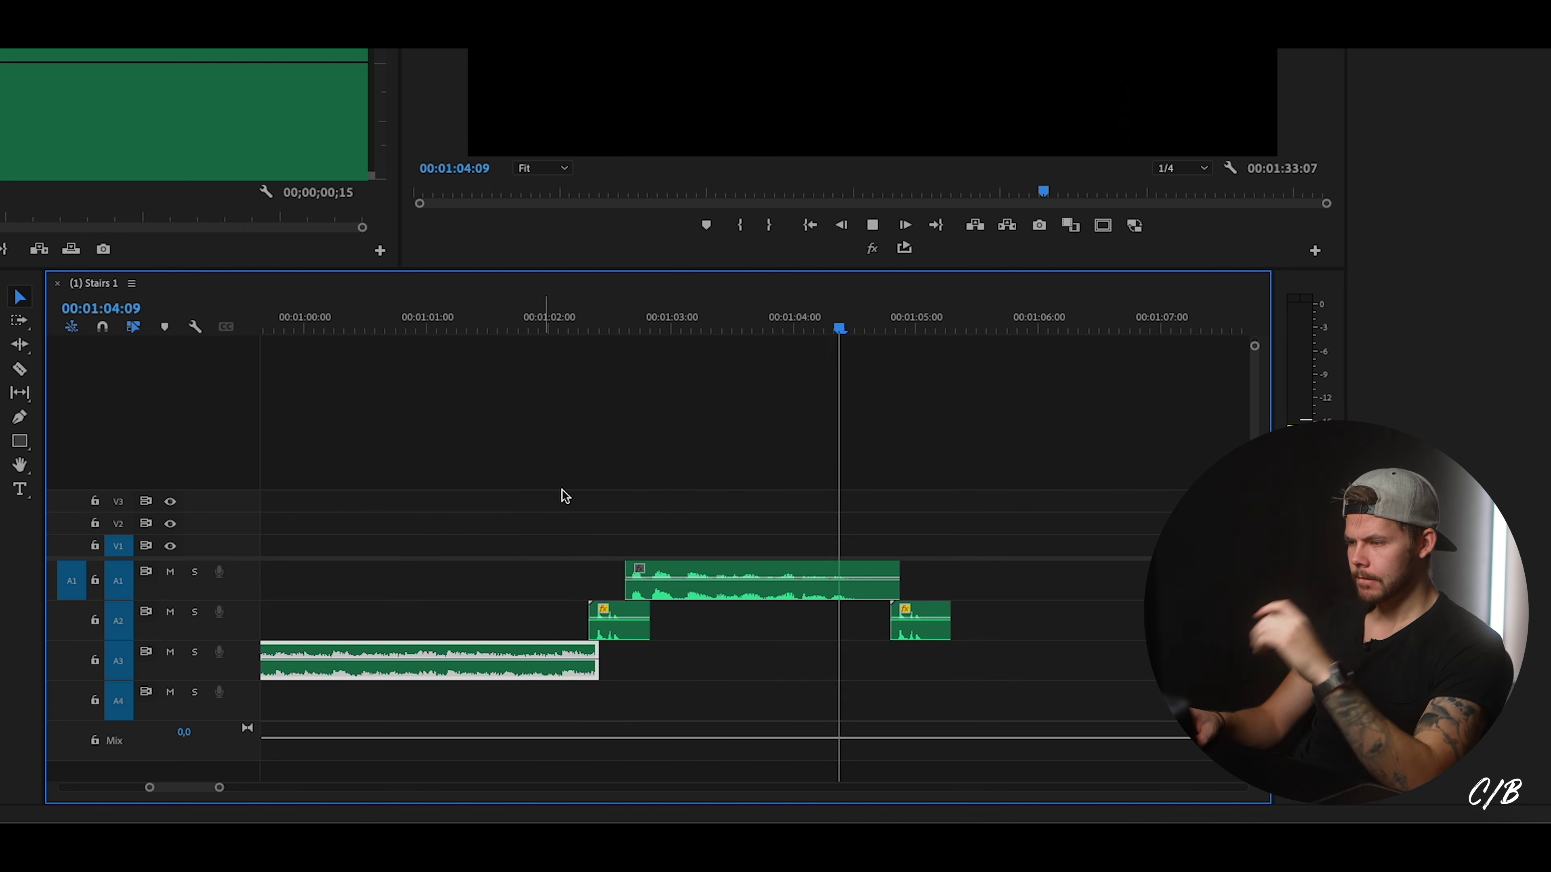
pyautogui.press('space')
# Play the passage from the last music restart at about 00:01:09:00 to check the voice-over timing.
pyautogui.scroll(-5, 634, 510)
pyautogui.scroll(-1, 634, 510)
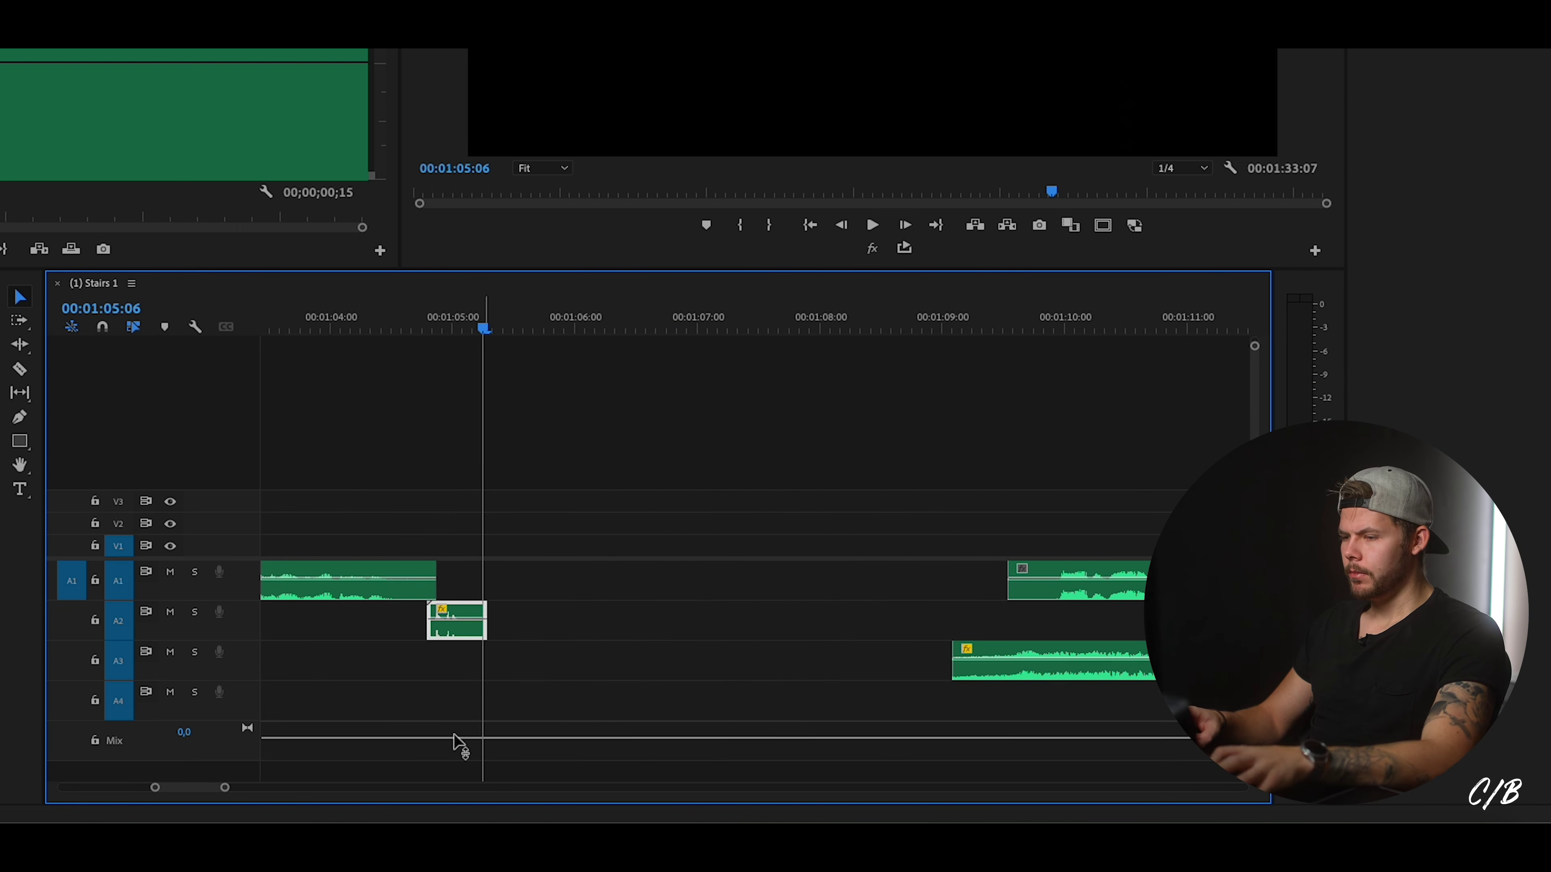
pyautogui.moveTo(228, 789); pyautogui.dragTo(328, 788)
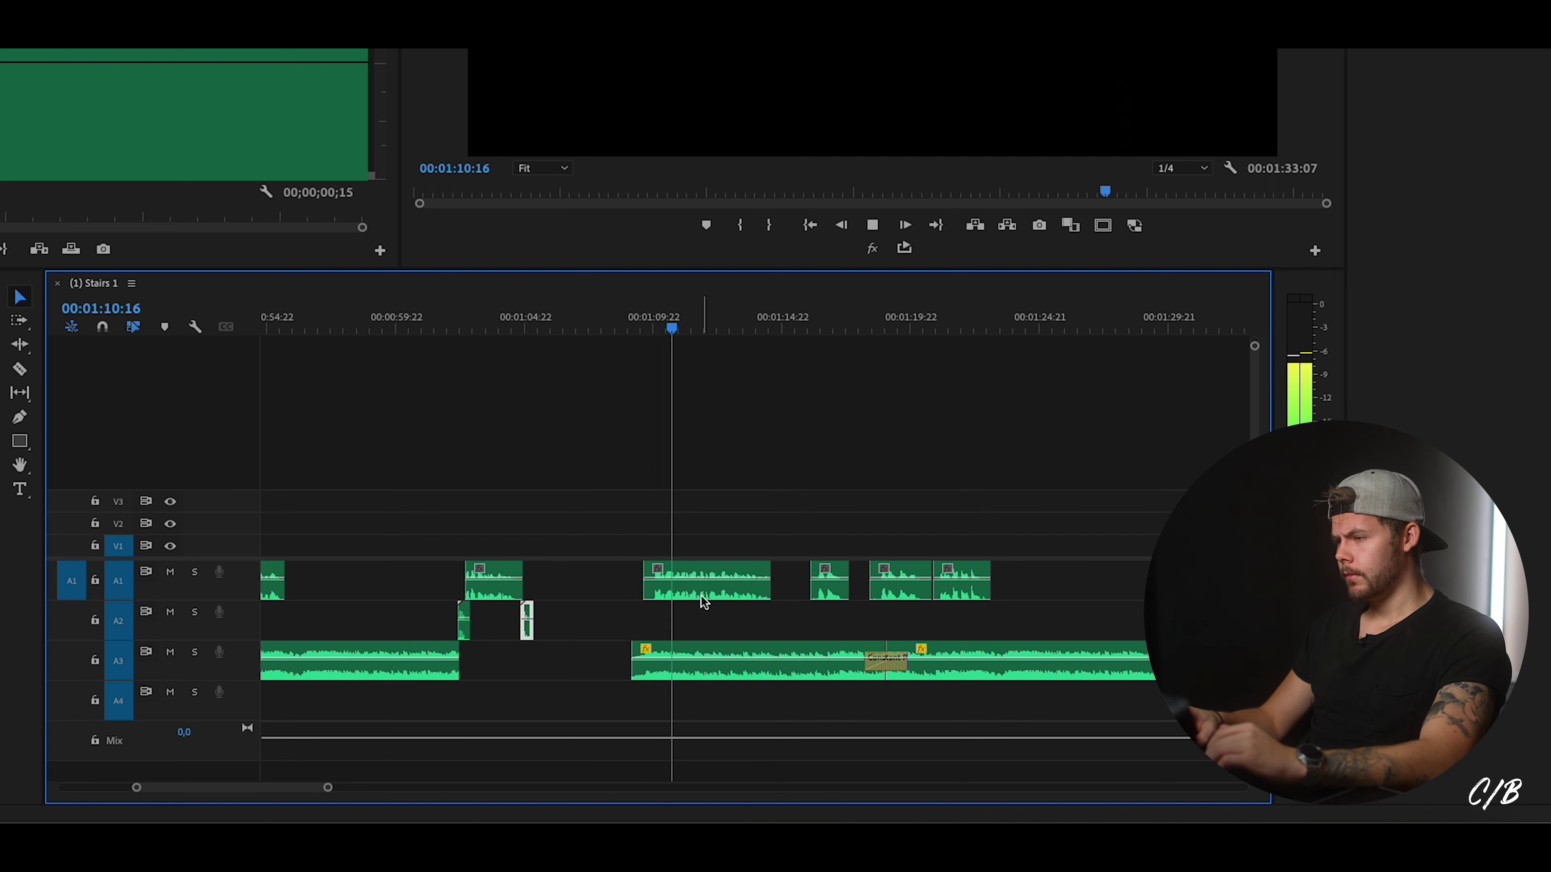
pyautogui.scroll(-2, 656, 602)
pyautogui.scroll(-3, 655, 603)
pyautogui.scroll(4, 655, 603)
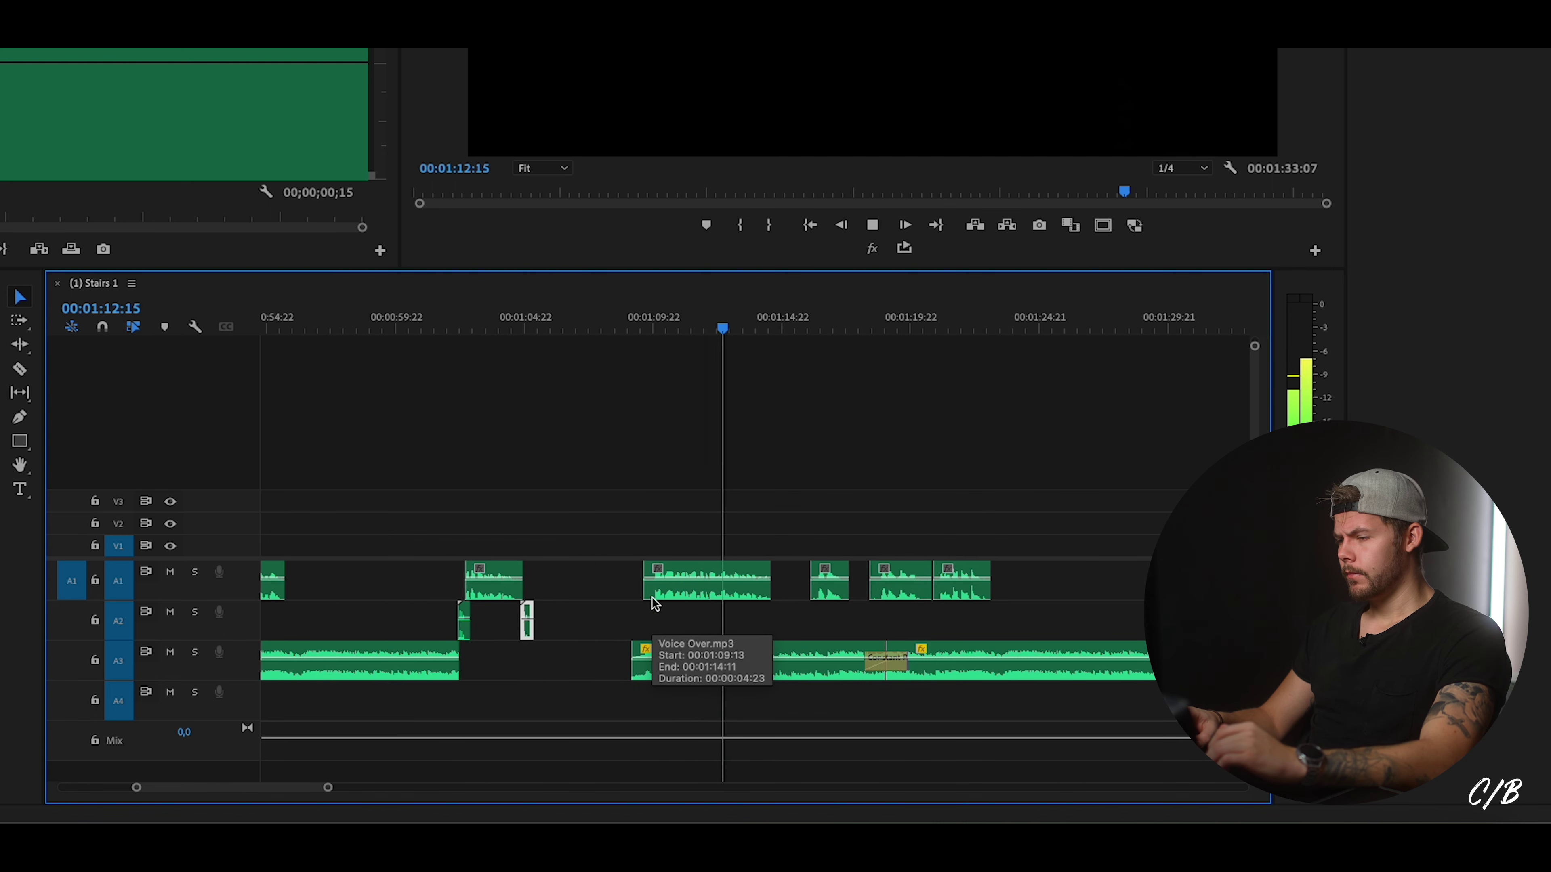
pyautogui.click(653, 597)
pyautogui.press('space')
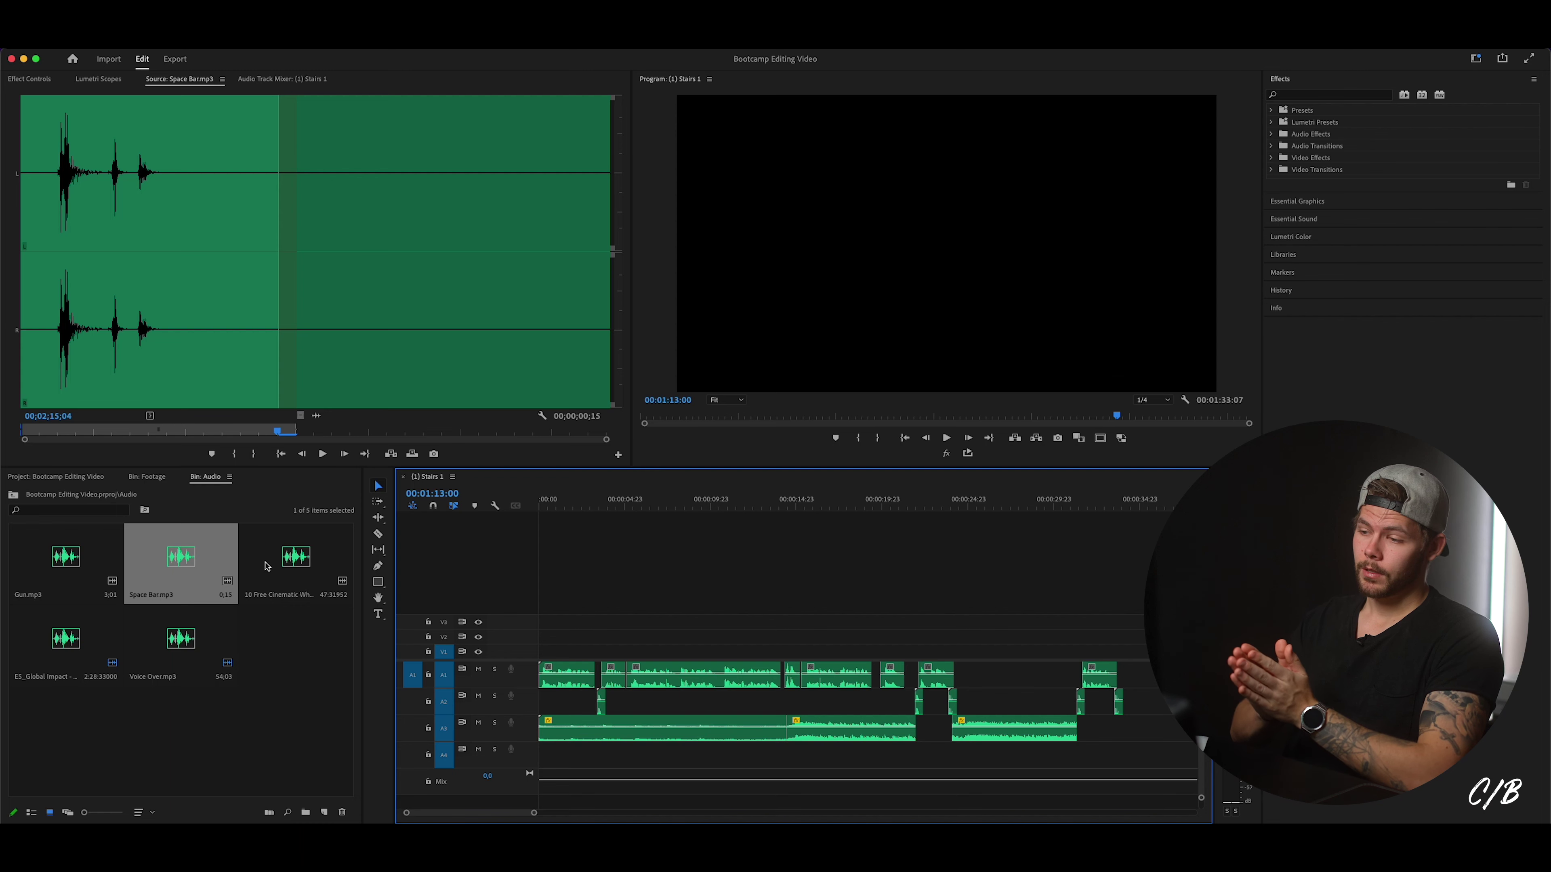
# Play the opening voice-over and stop at 00:00:04:22, where the second A1 clip ends, for the next sound effect.
pyautogui.click(593, 501)
pyautogui.press('space')
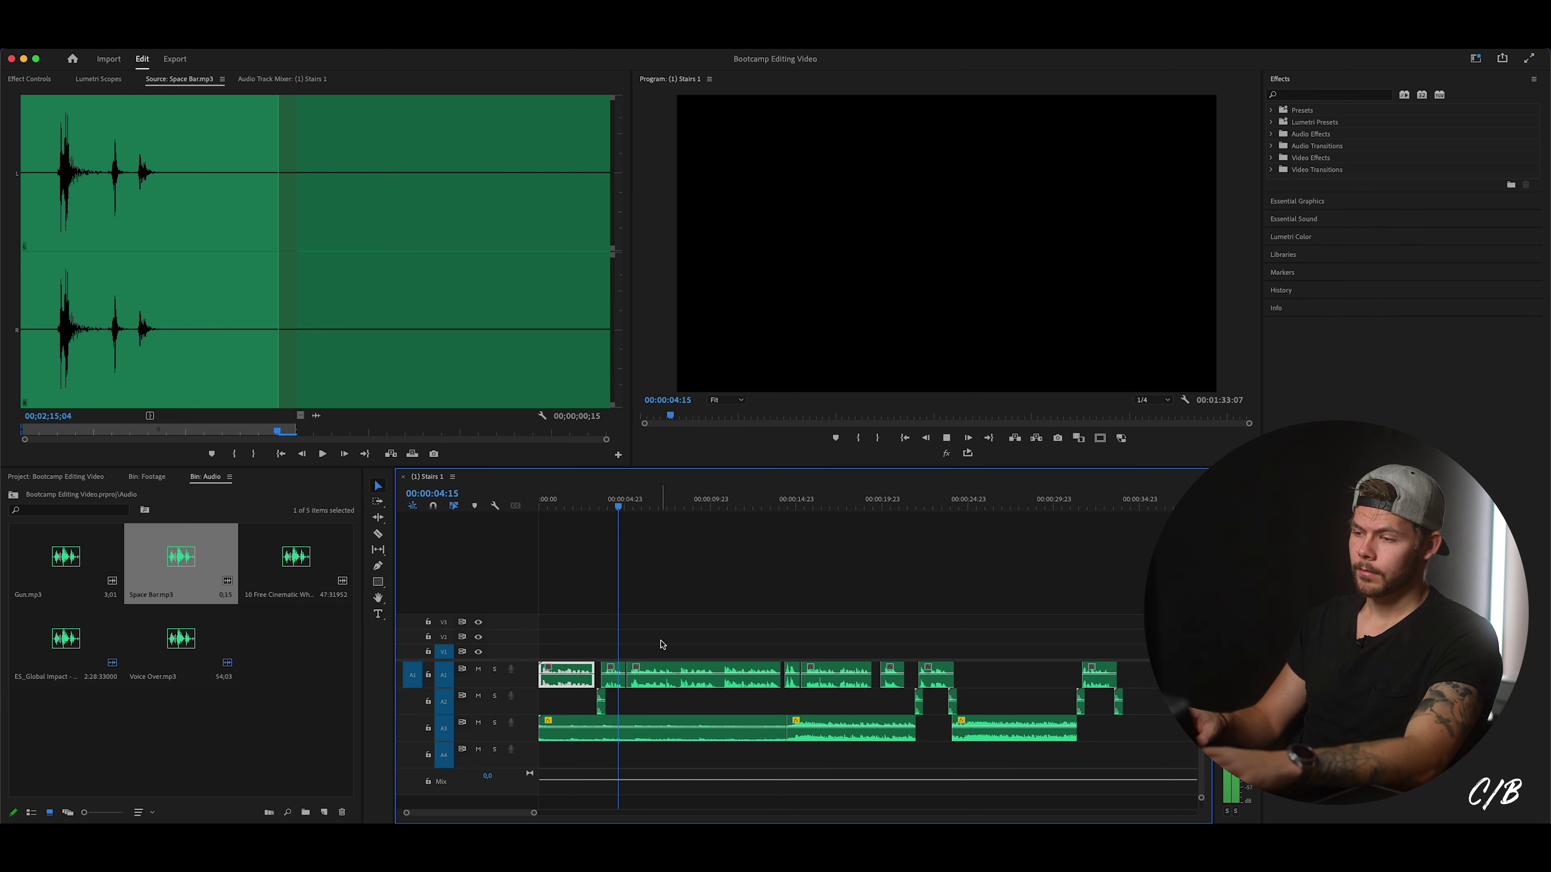
pyautogui.click(612, 674)
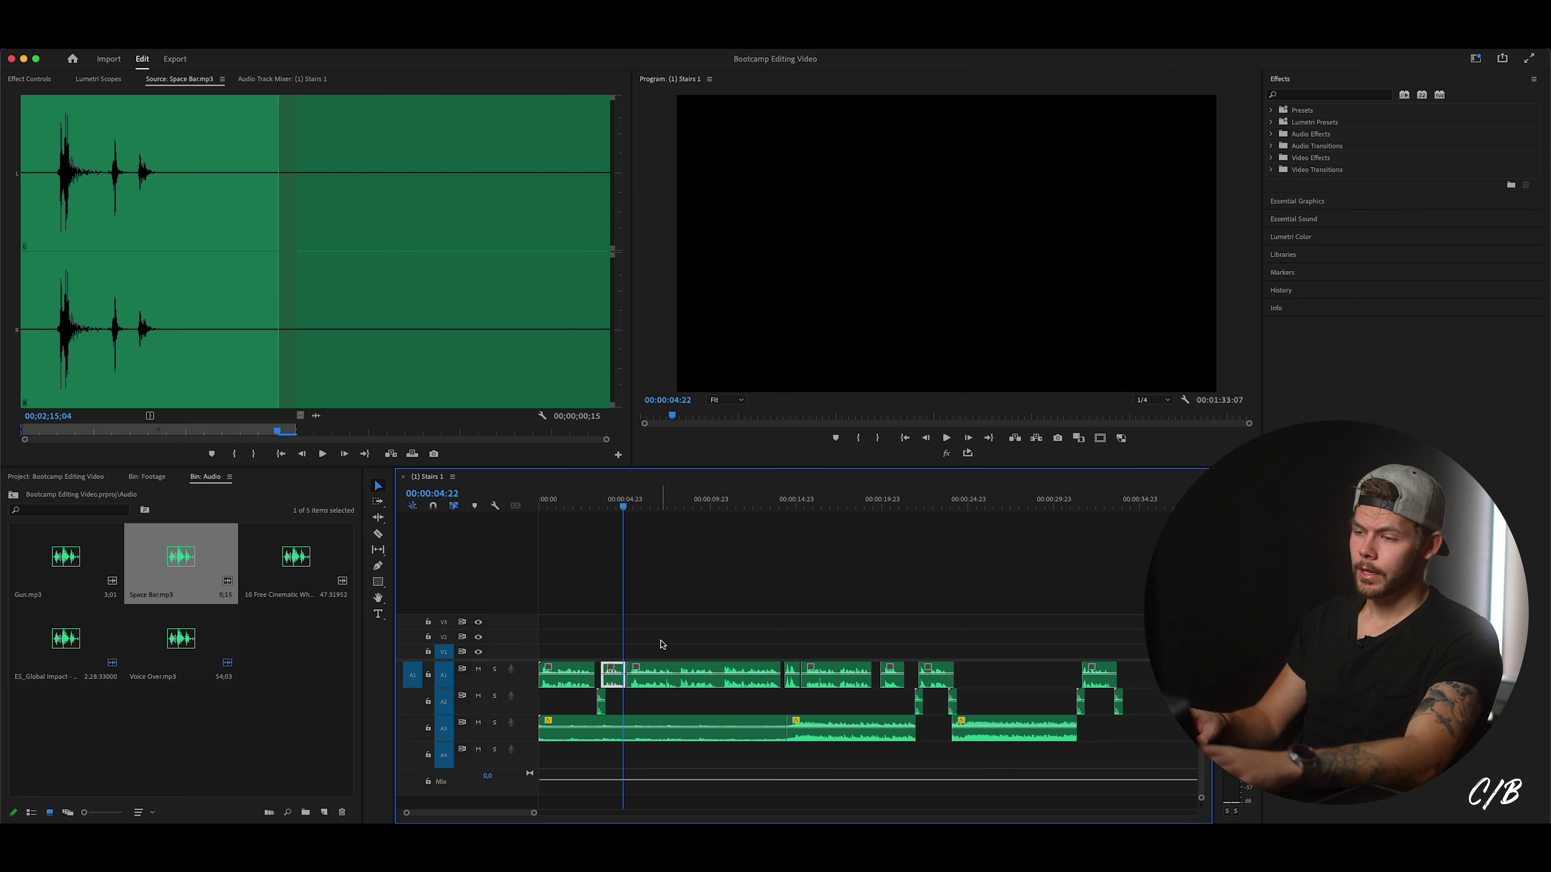
# Open 10 Free Cinematic Whoosh Sound Effects.mp3 in the source monitor and audition the short whoosh near 00:00:38:05.
pyautogui.doubleClick(289, 556)
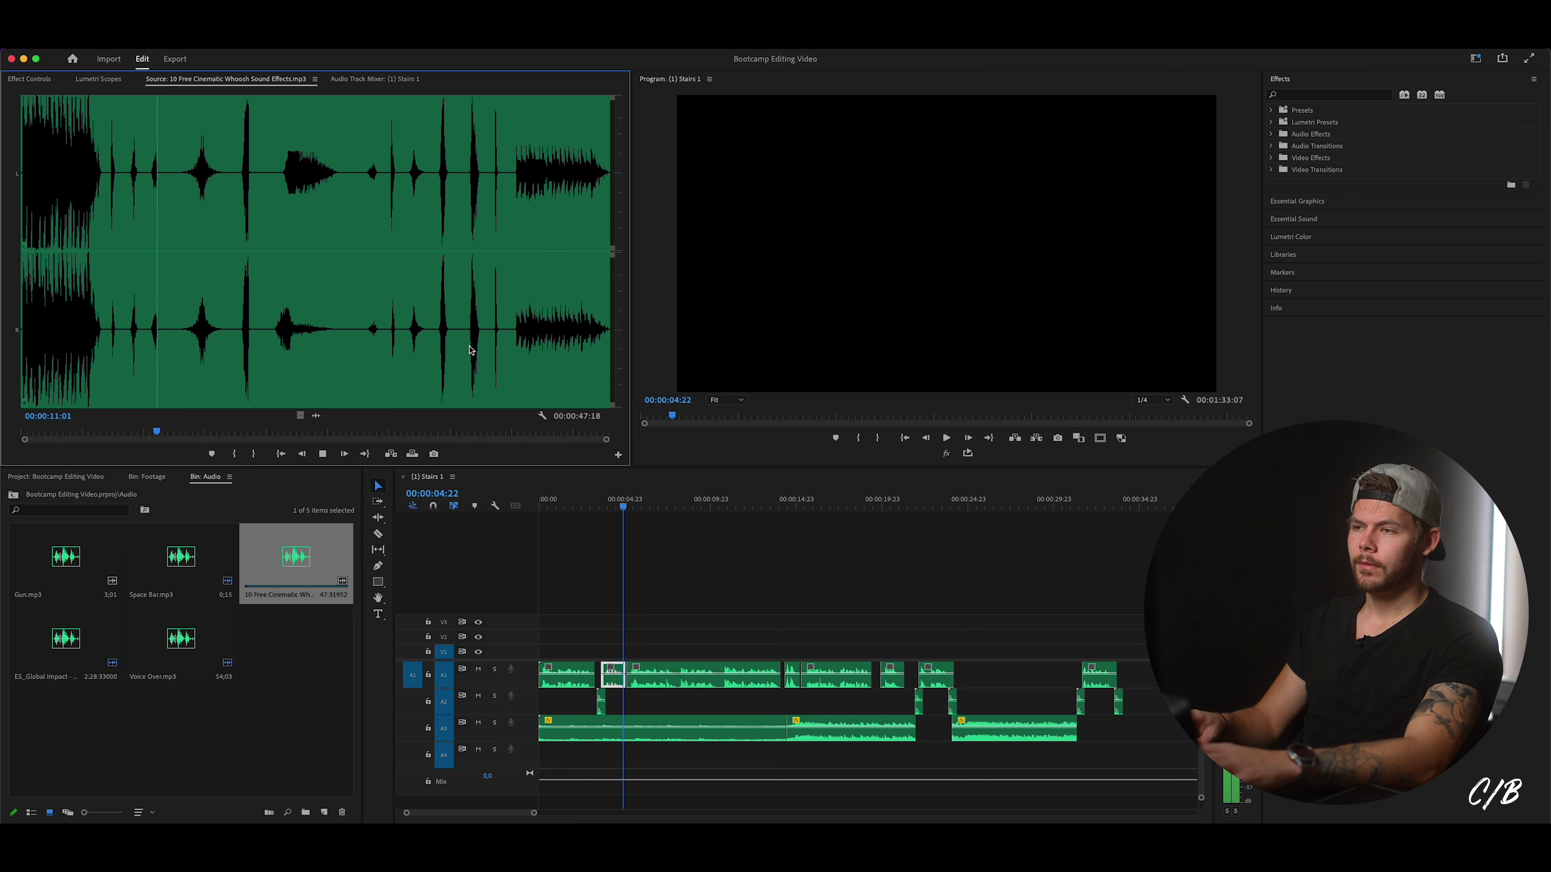
pyautogui.click(491, 360)
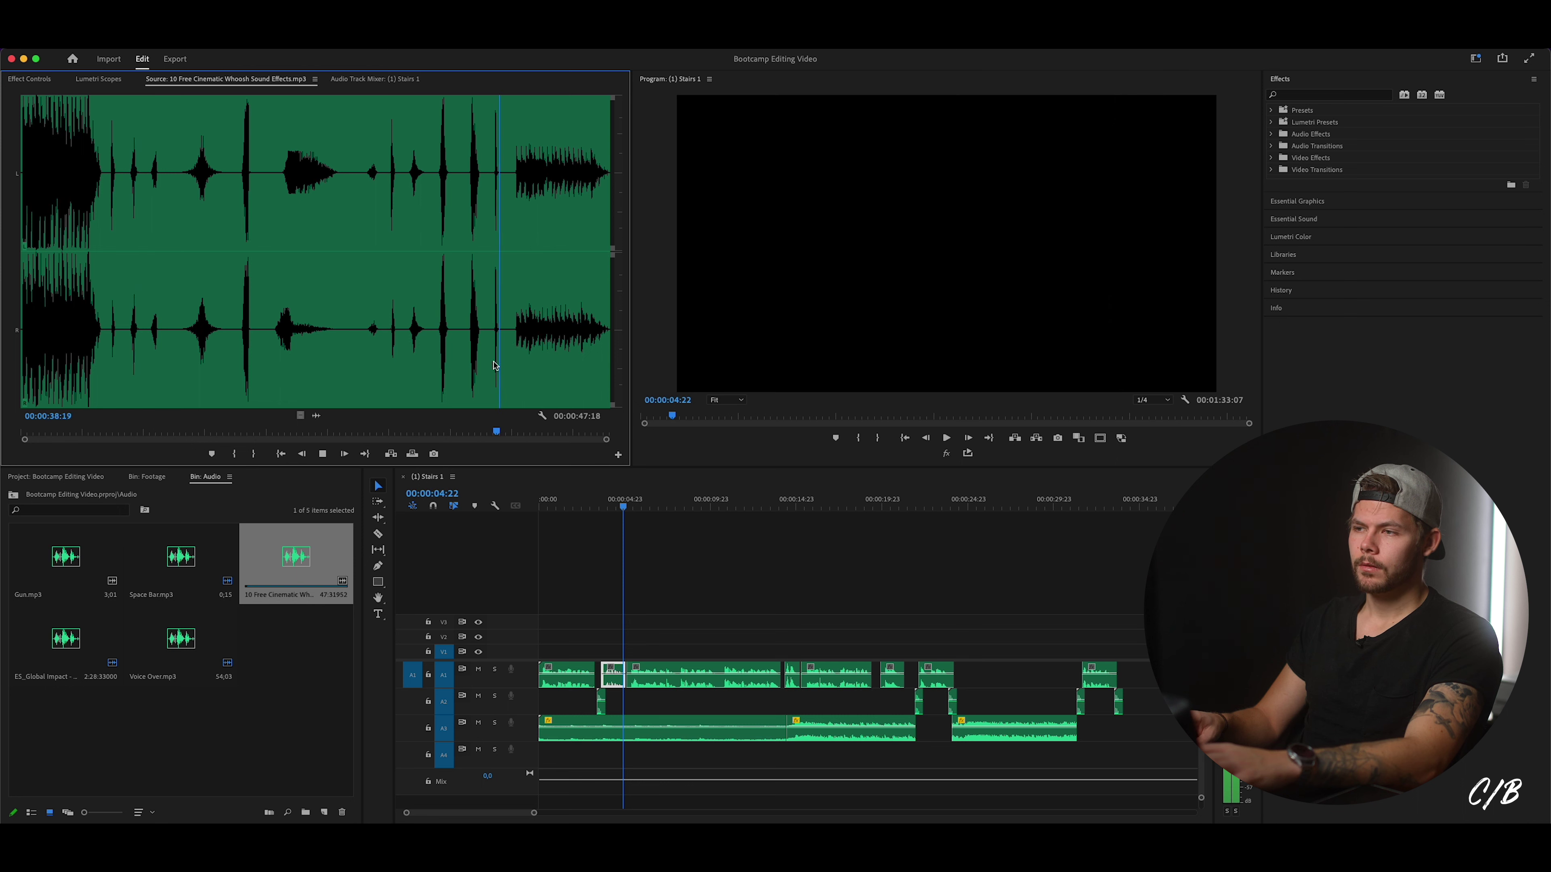
pyautogui.click(493, 354)
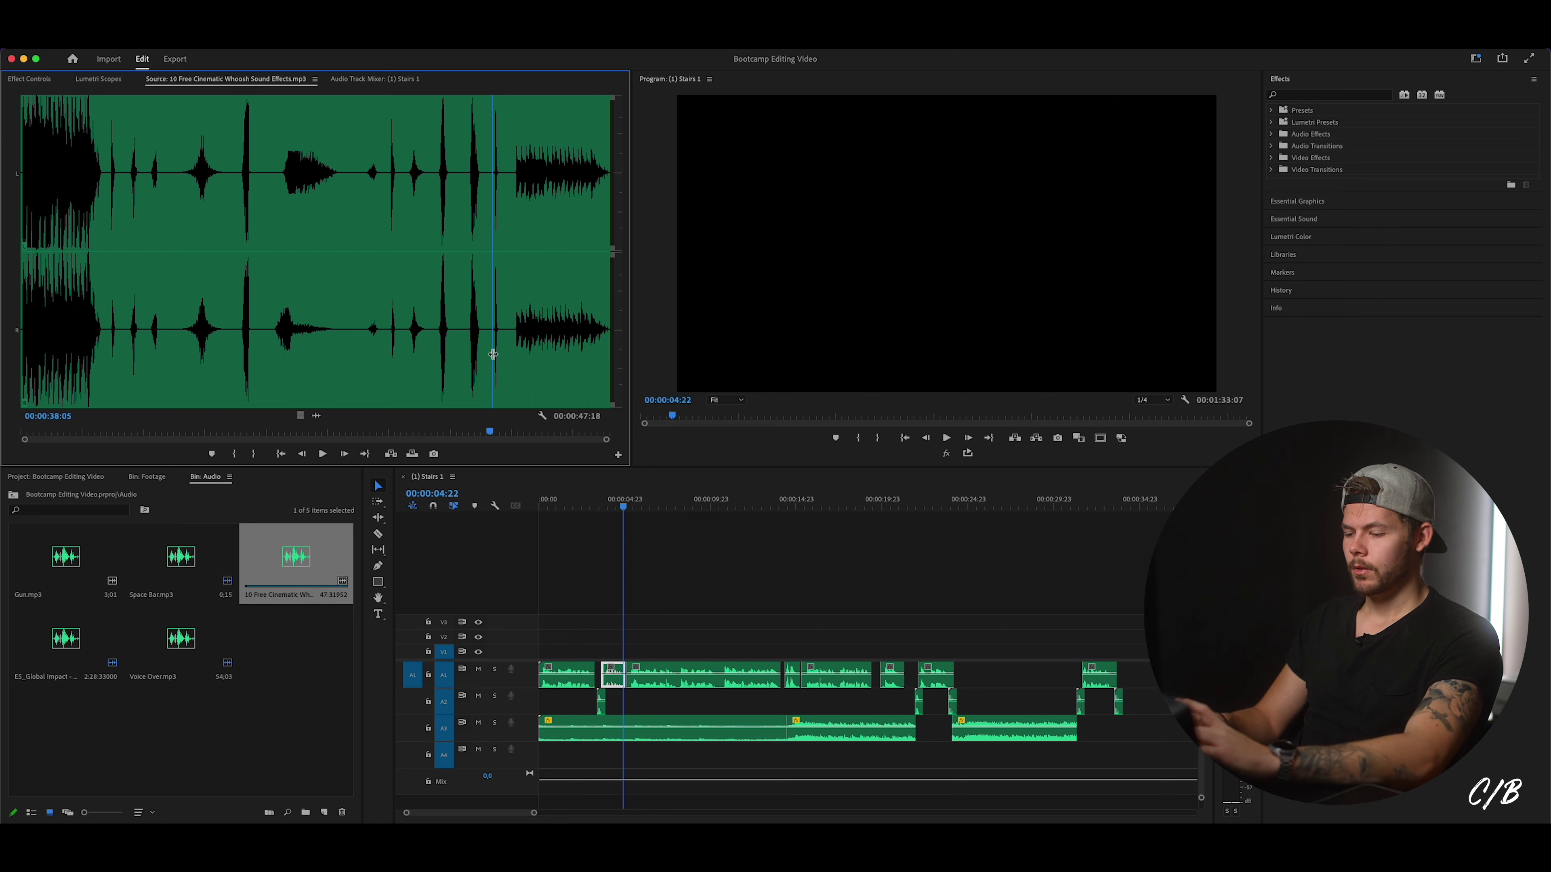
pyautogui.click(492, 354)
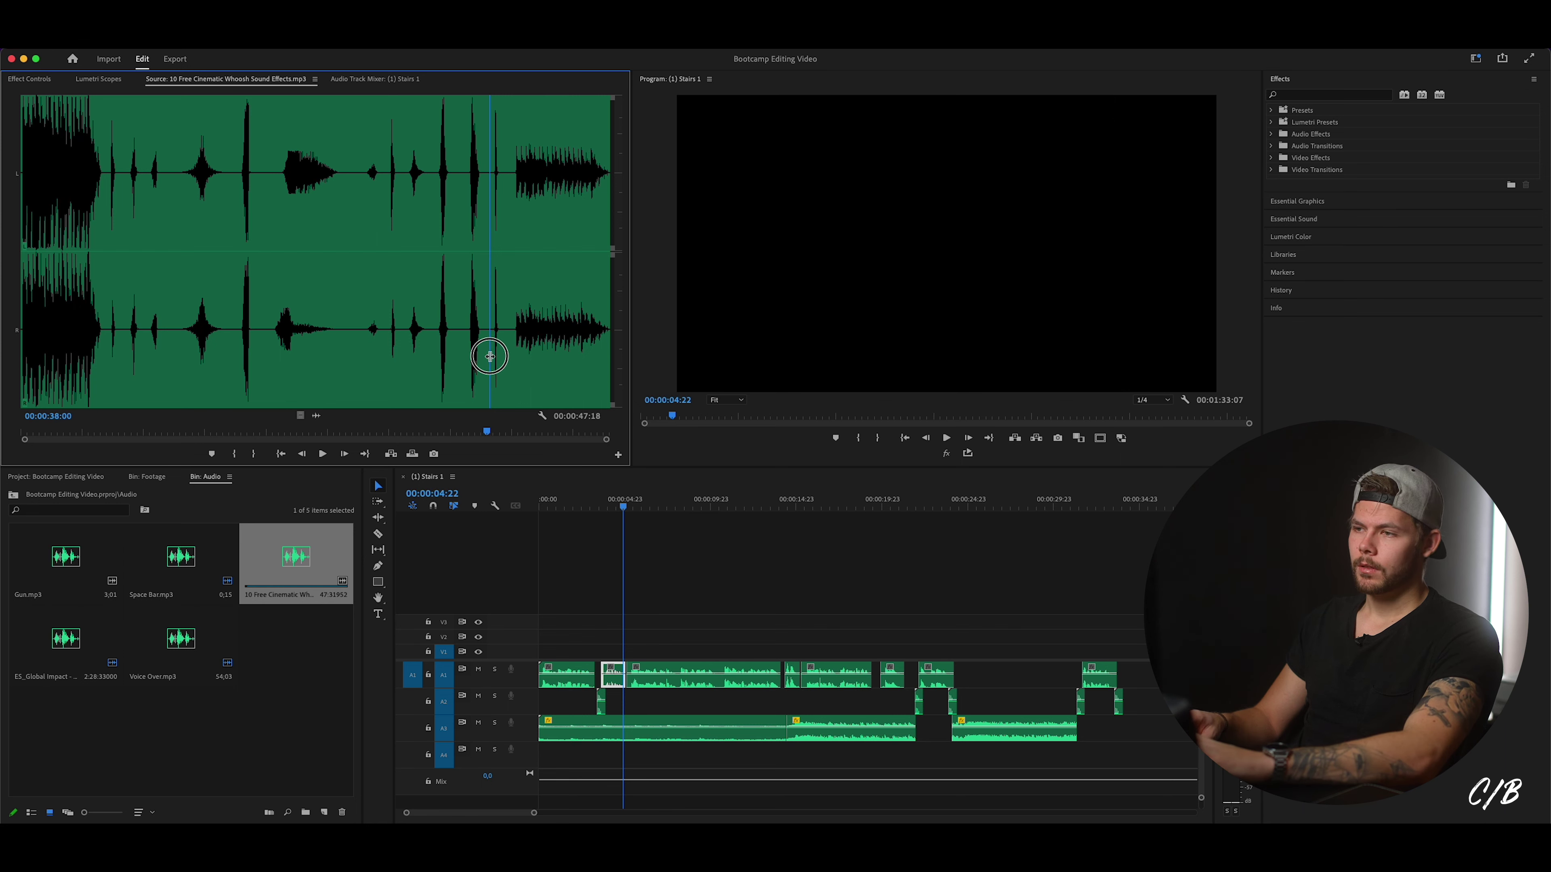
# Mark the short whoosh in the source clip with an In point at 00:00:38:05 and an Out point at 00:00:38:22.
pyautogui.moveTo(492, 354); pyautogui.dragTo(494, 355)
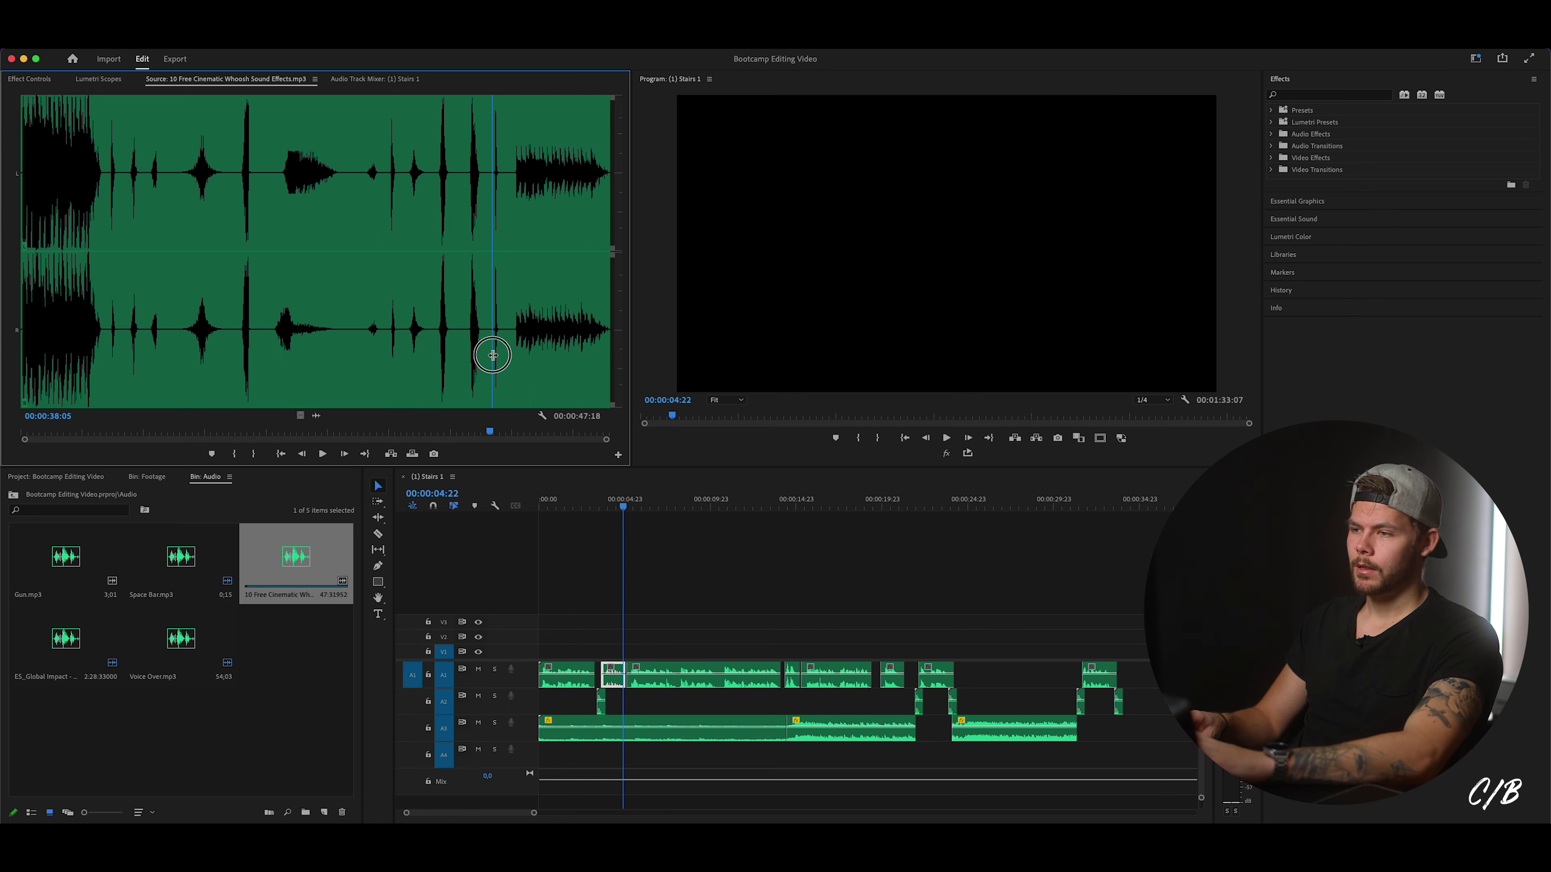
pyautogui.press('i')
pyautogui.moveTo(495, 355); pyautogui.dragTo(500, 356)
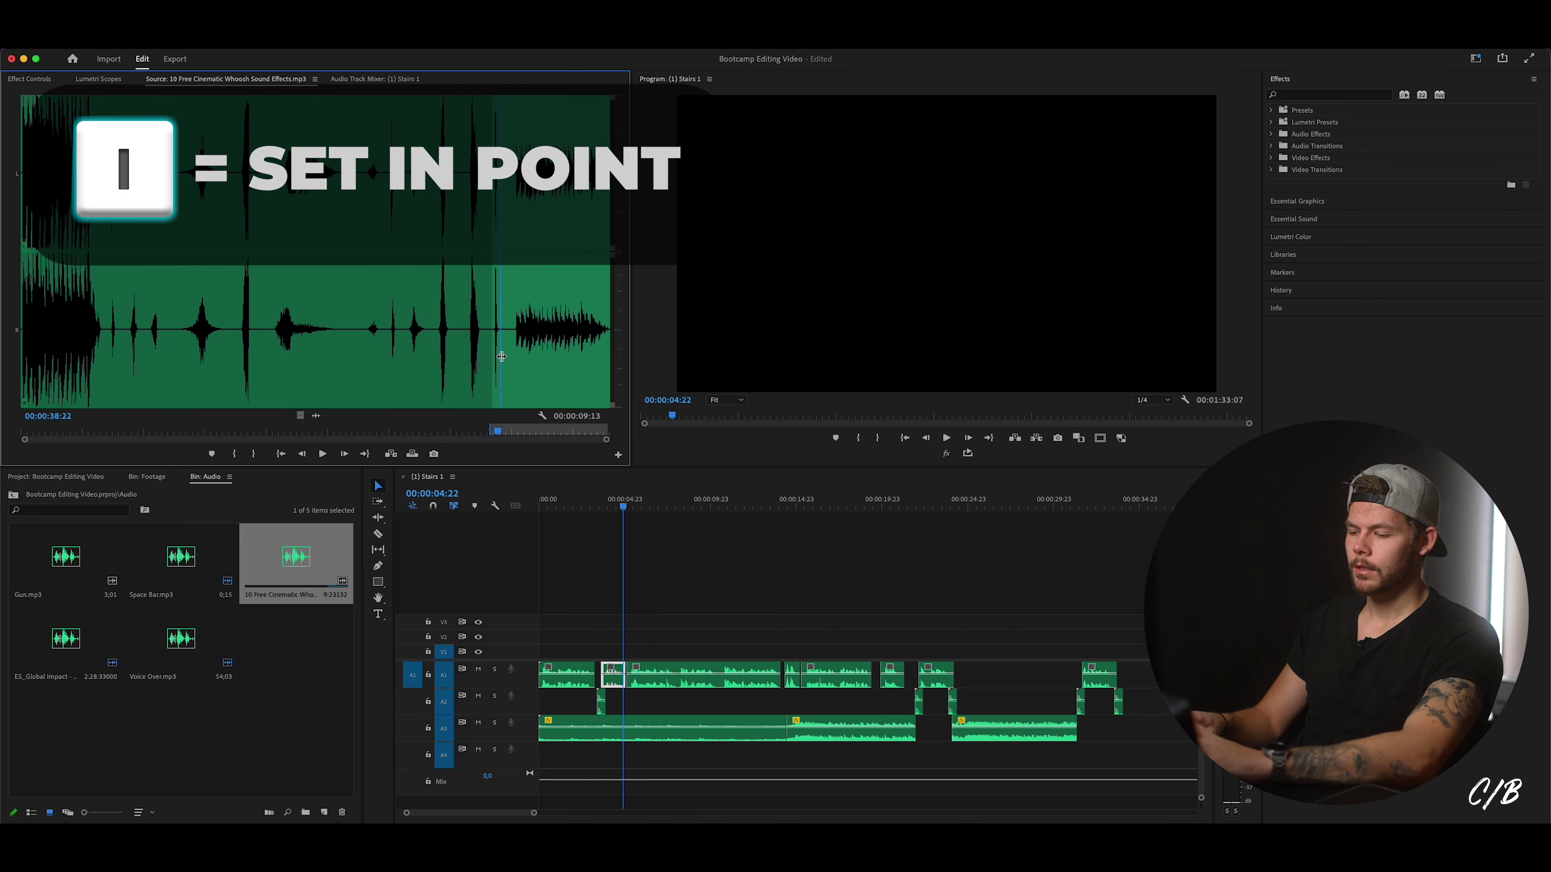
pyautogui.press('o')
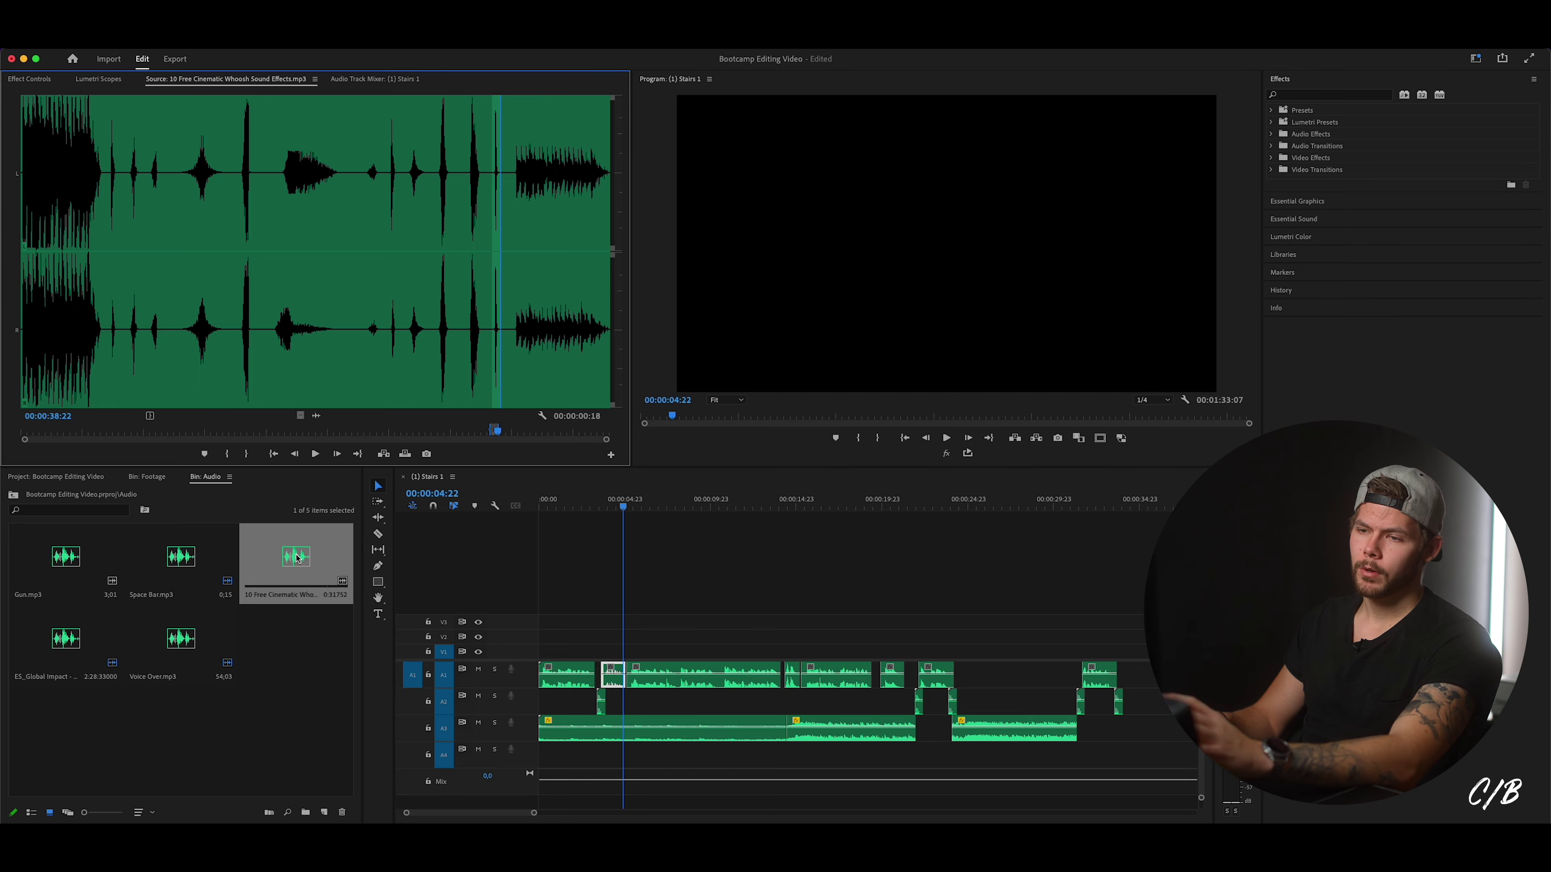
# Place the marked whoosh on A2 at about 00:00:04:20, under the end of the second A1 clip, and play it in context.
pyautogui.click(522, 666)
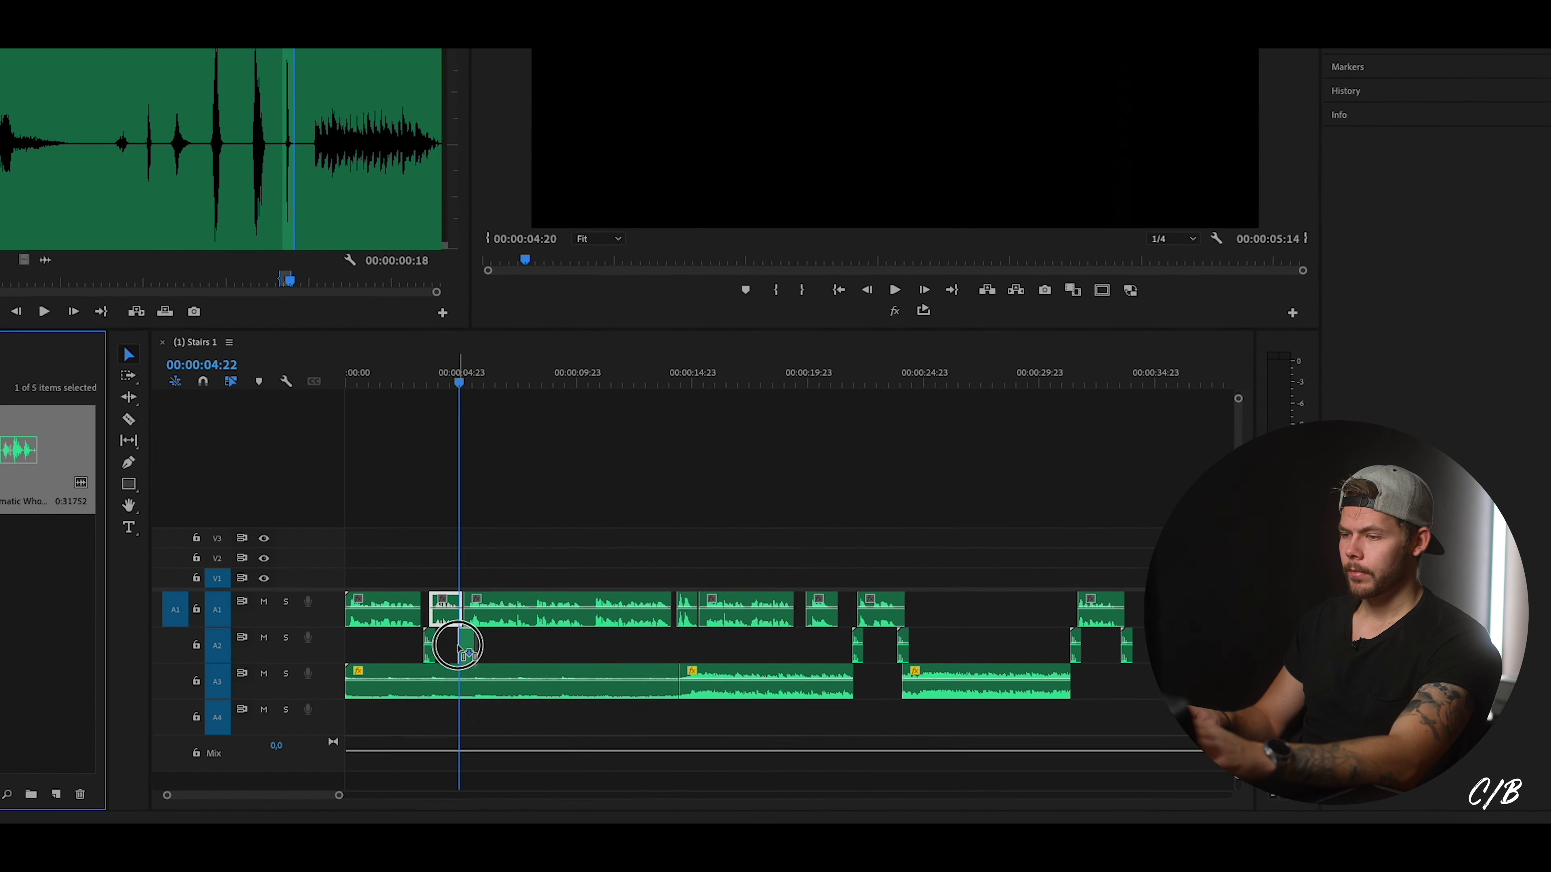
pyautogui.click(438, 537)
pyautogui.moveTo(258, 797); pyautogui.dragTo(145, 794)
pyautogui.click(655, 327)
pyautogui.press('space')
pyautogui.click(784, 629)
pyautogui.hotkey('alt', 'Left')
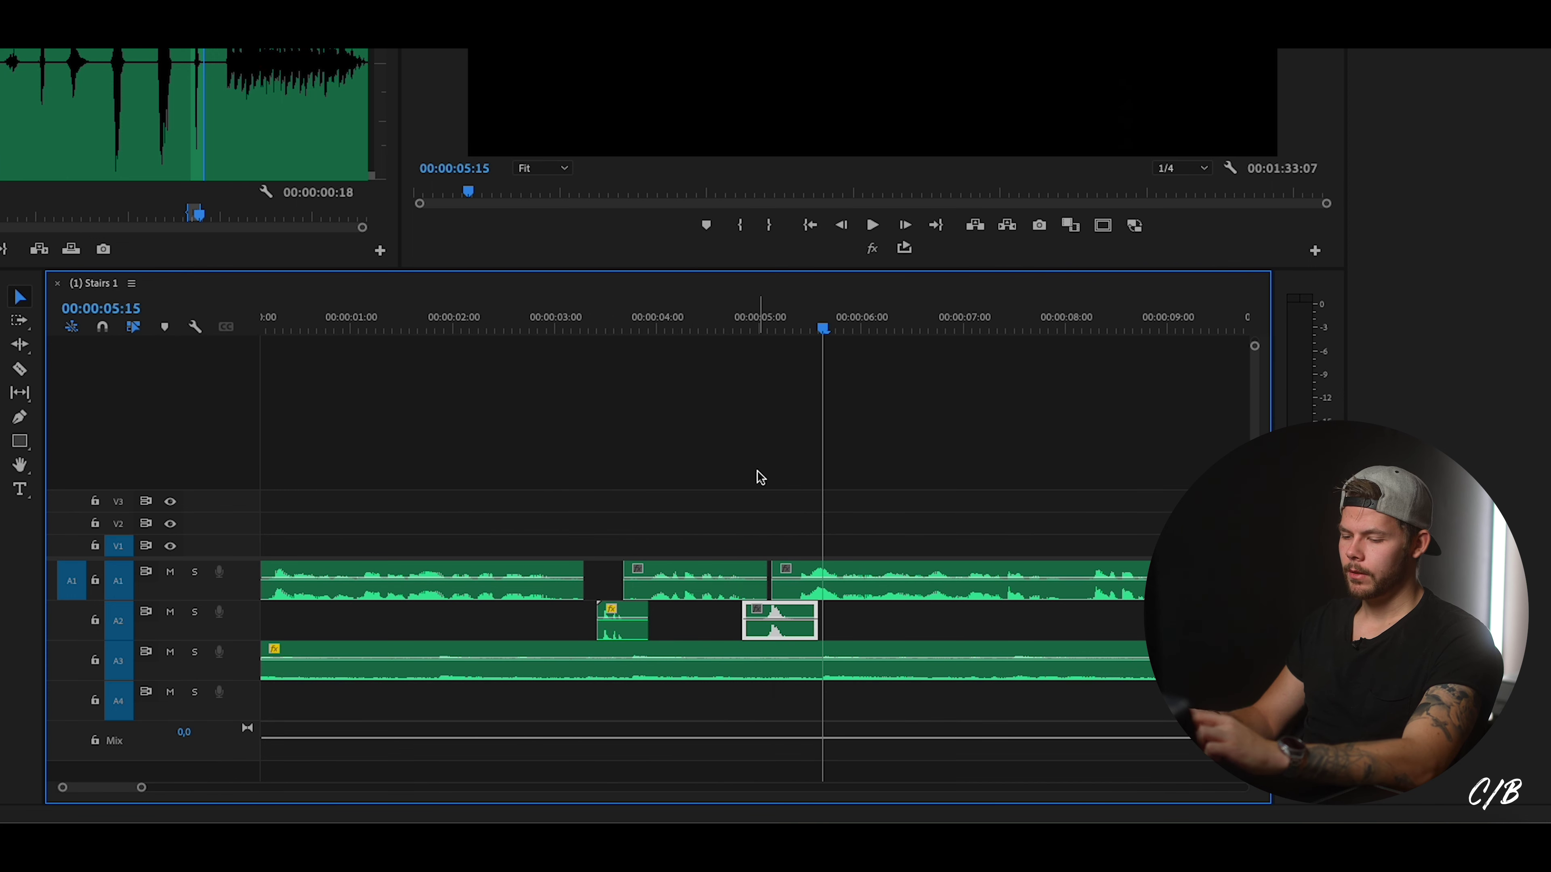
# Lower the whoosh clip's audio gain and replay the opening passage to check its level.
pyautogui.press('g')
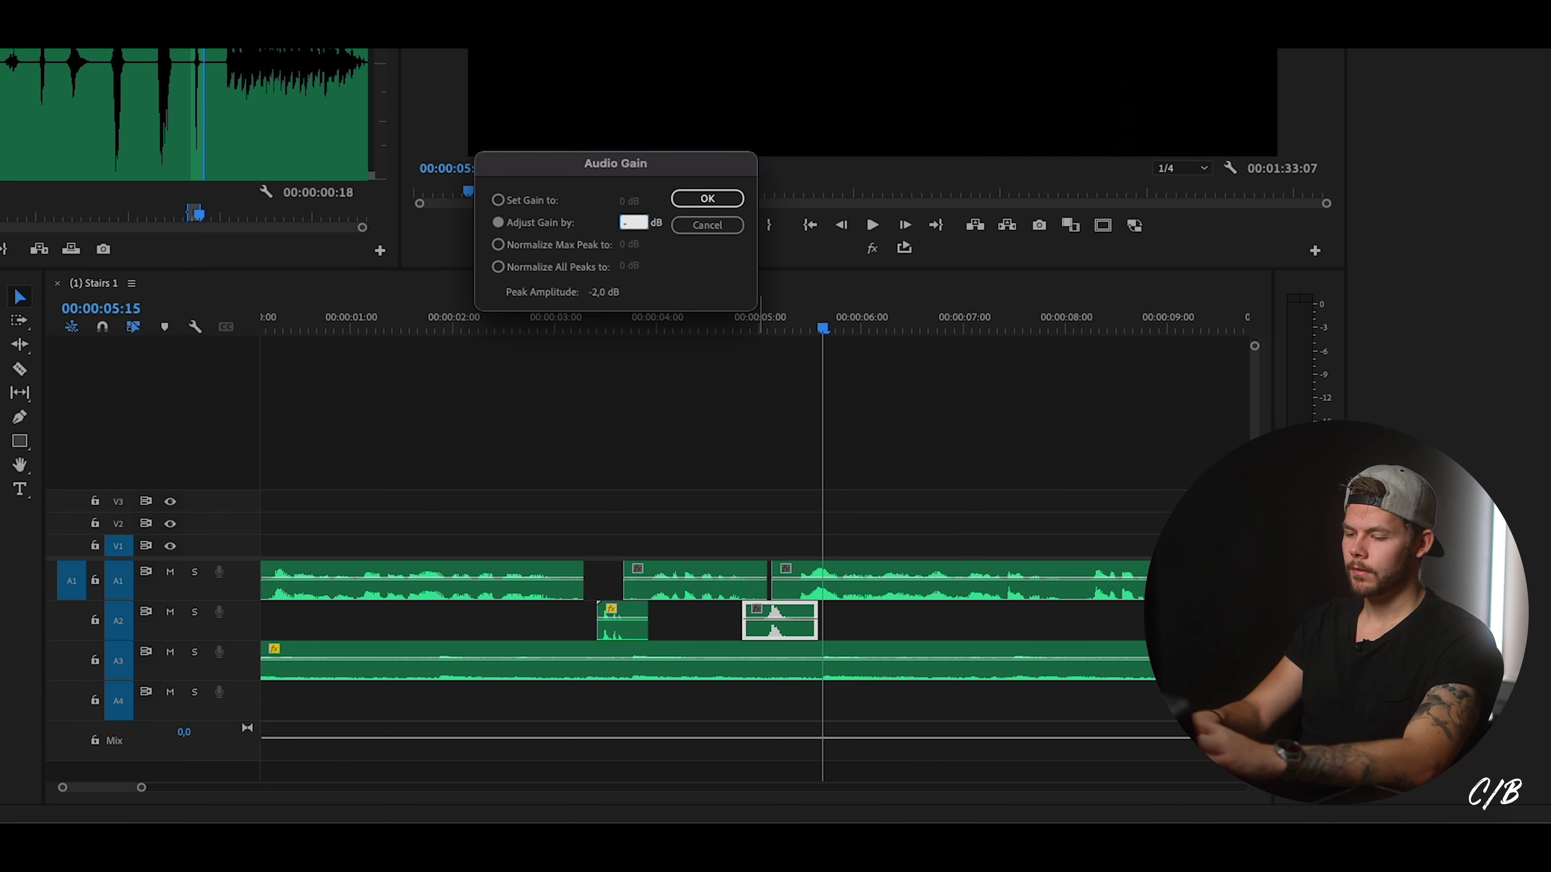
pyautogui.press('Return')
pyautogui.click(525, 322)
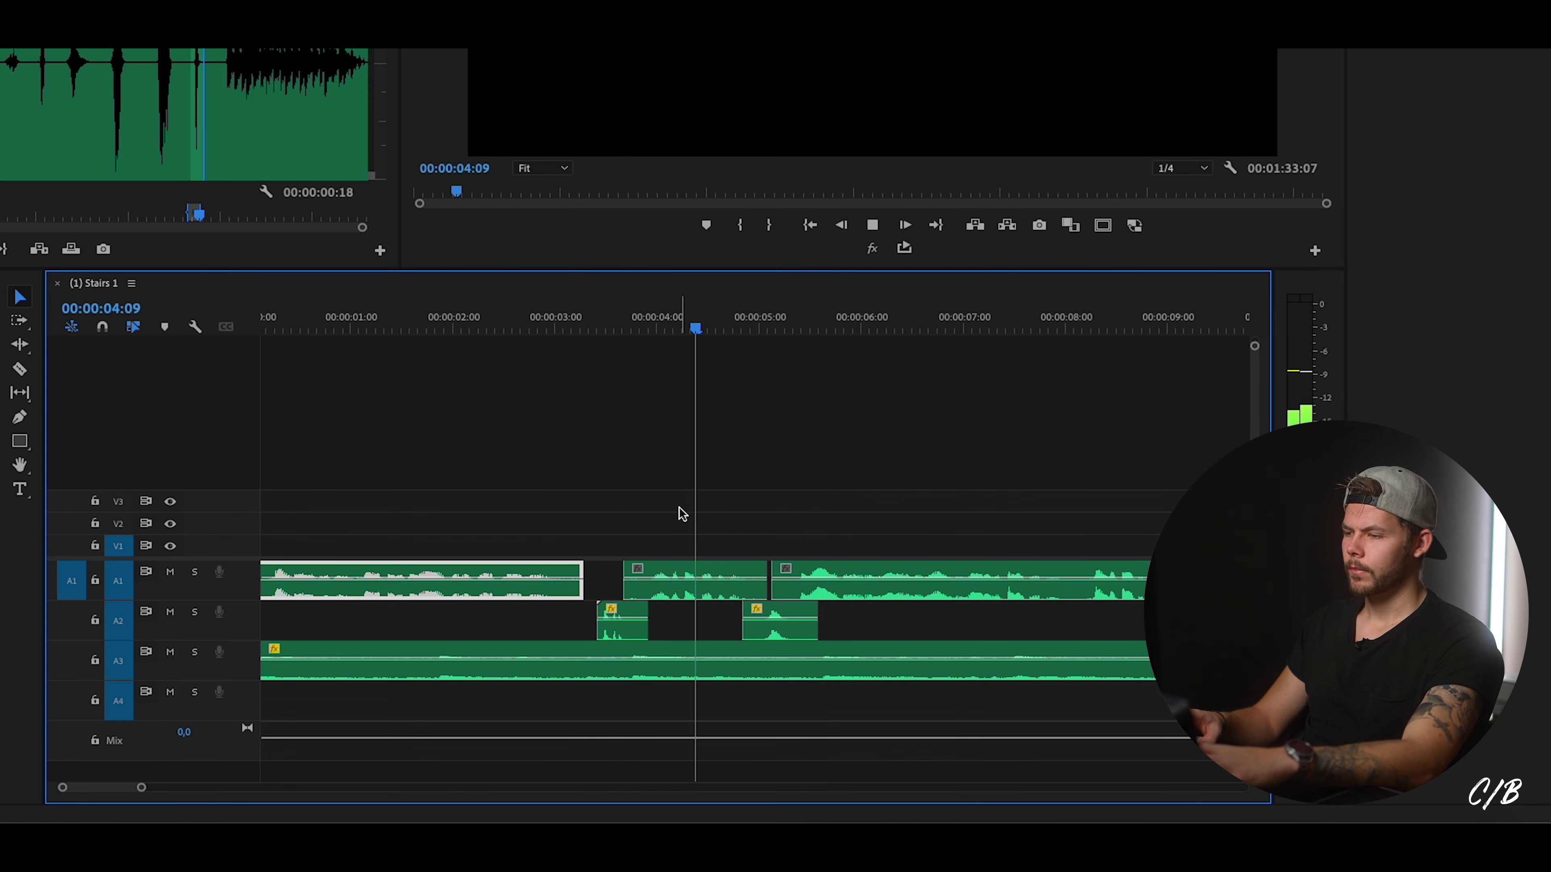
pyautogui.press('space')
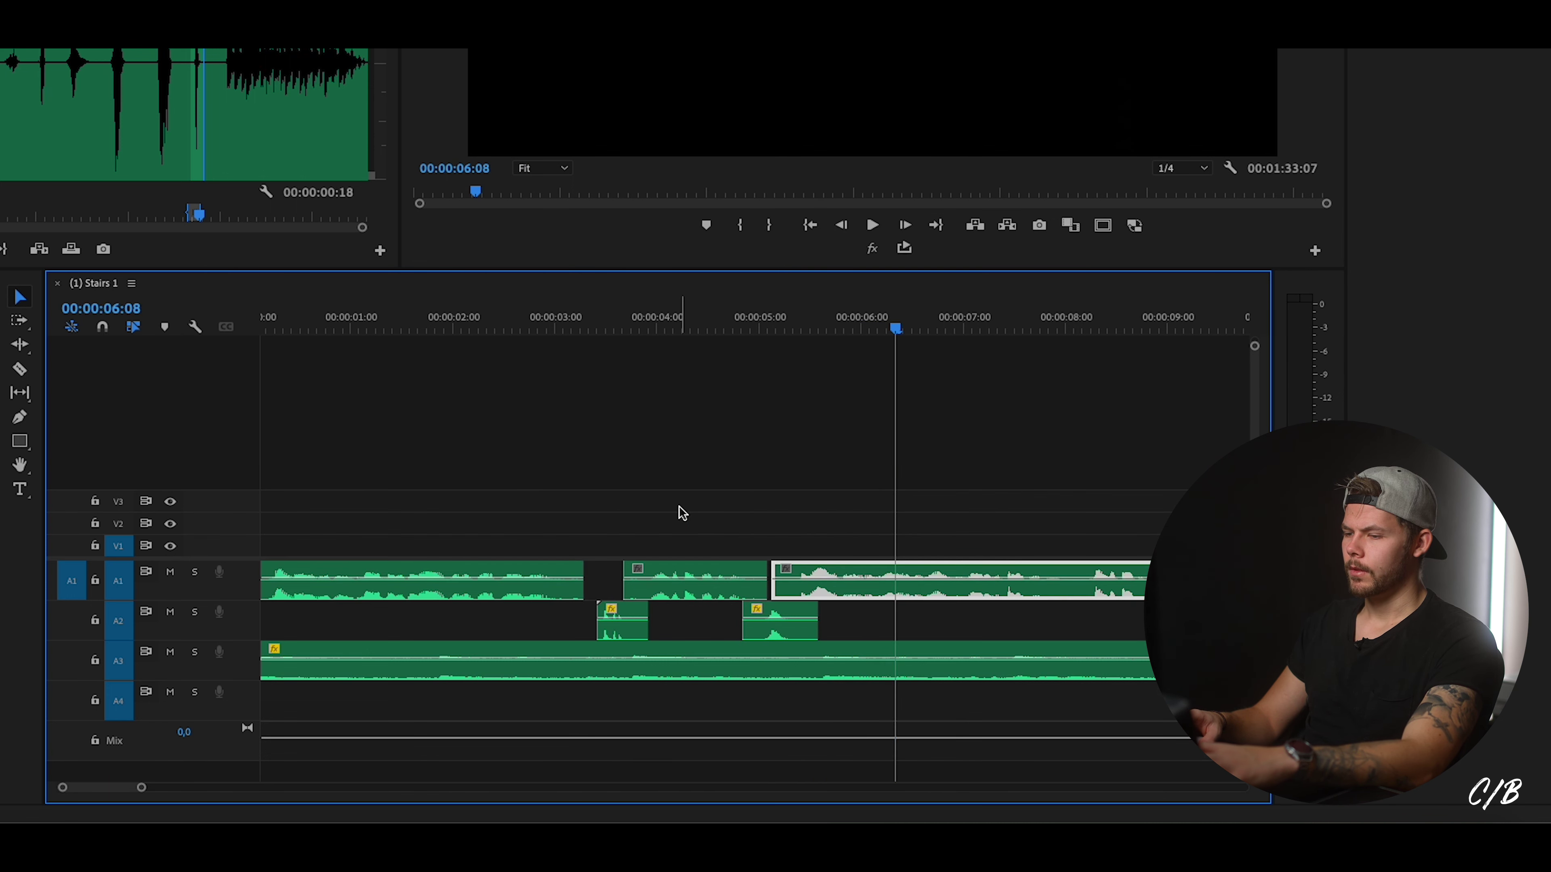
# Play the sequence from about 00:00:19:20 and stop at 00:00:24:07, the spot for the next sound effect.
pyautogui.press('d')
pyautogui.hscroll(5, 679, 513)
pyautogui.hscroll(2, 677, 513)
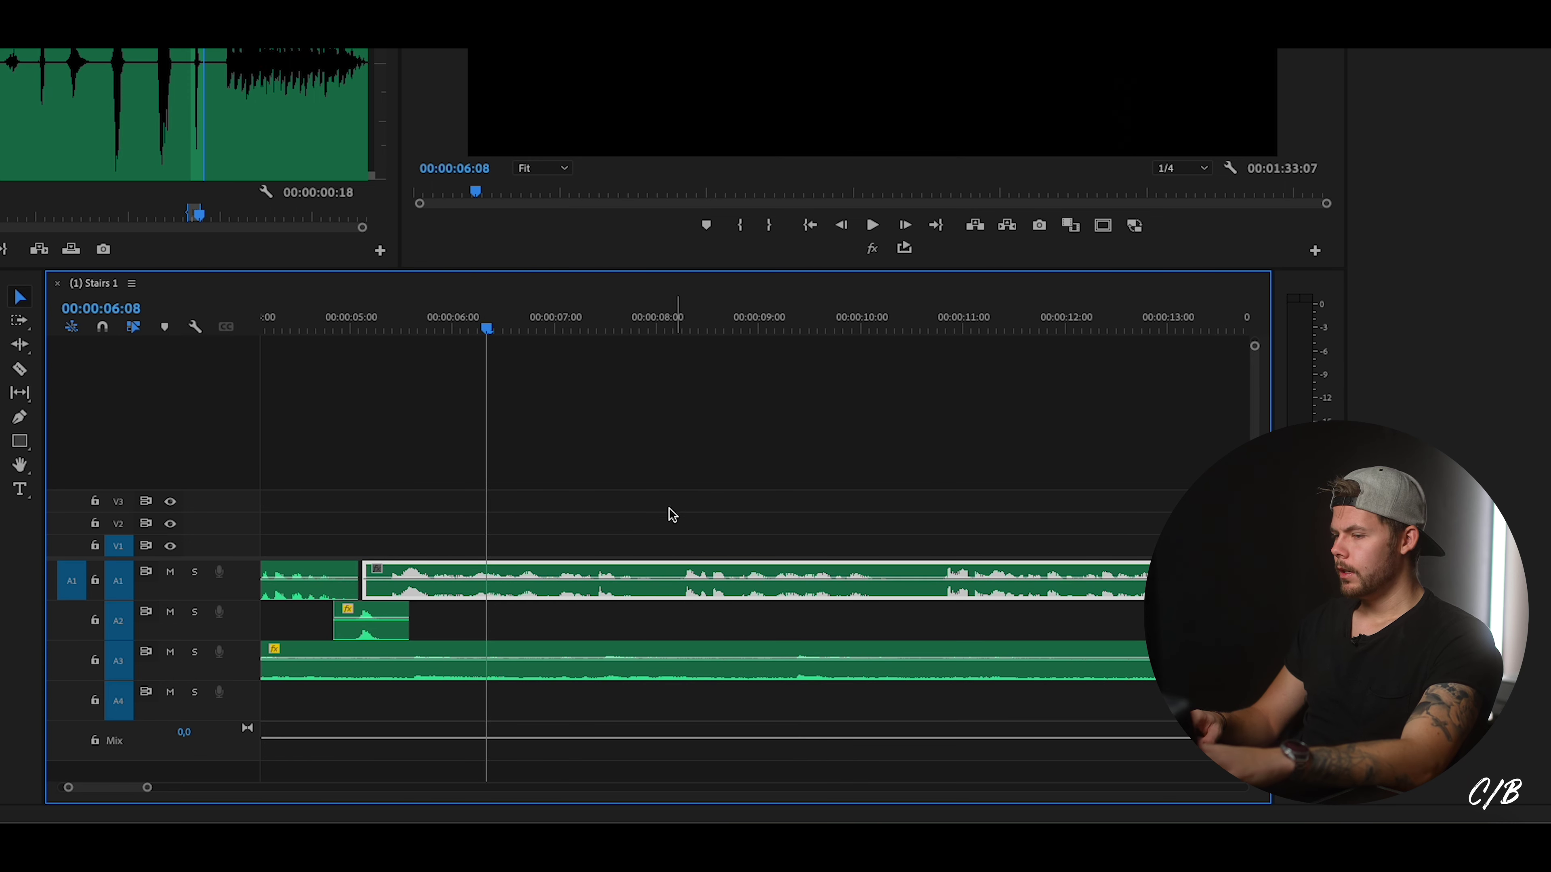
pyautogui.moveTo(148, 792); pyautogui.dragTo(225, 788)
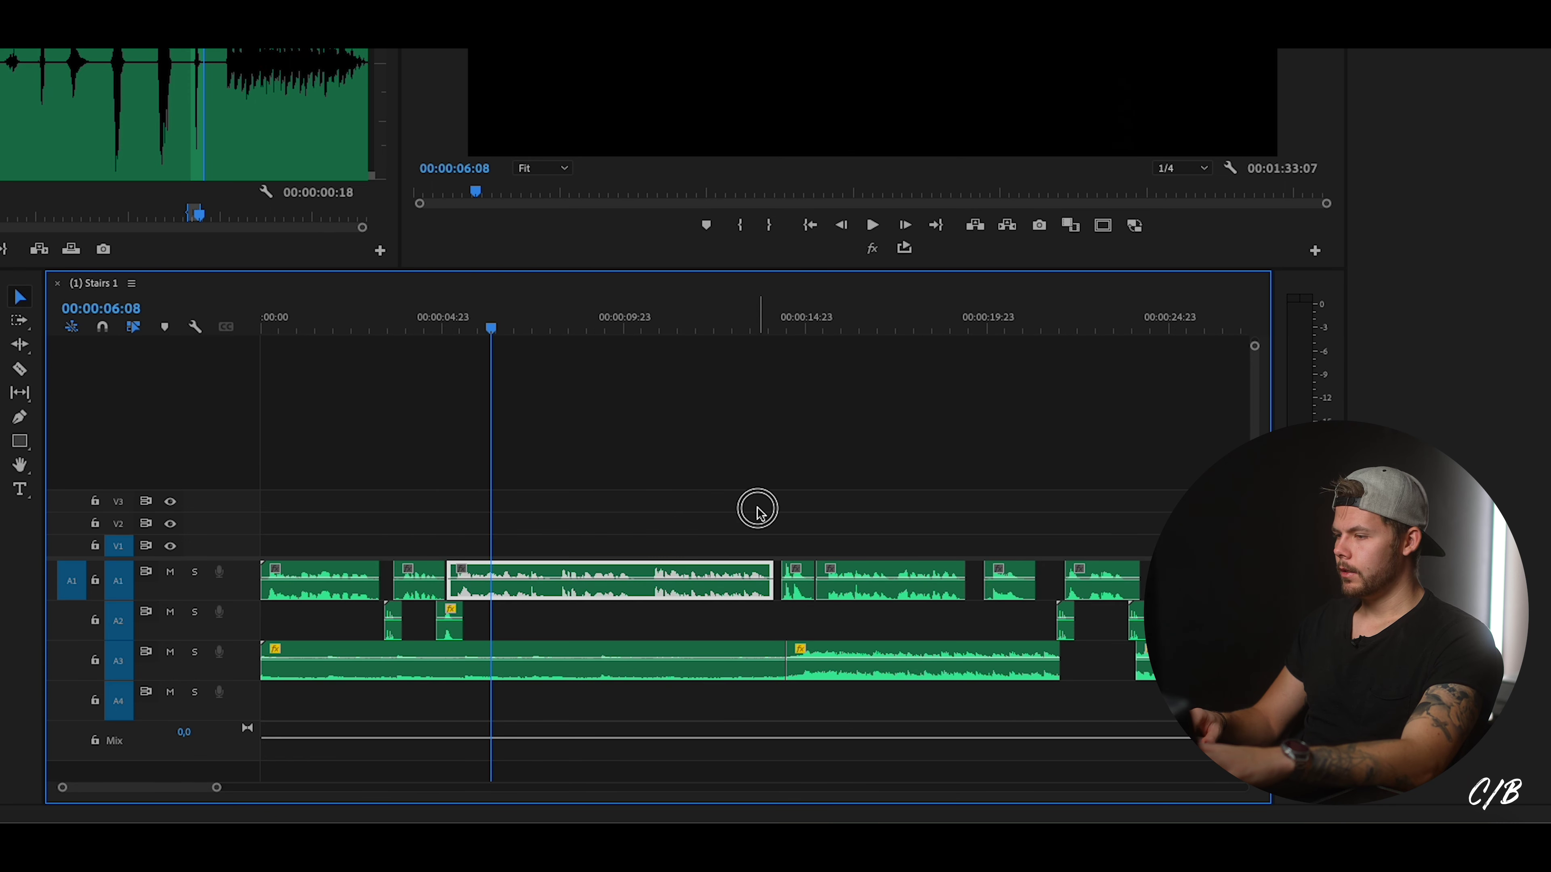
pyautogui.hscroll(8, 736, 528)
pyautogui.click(765, 328)
pyautogui.press('space')
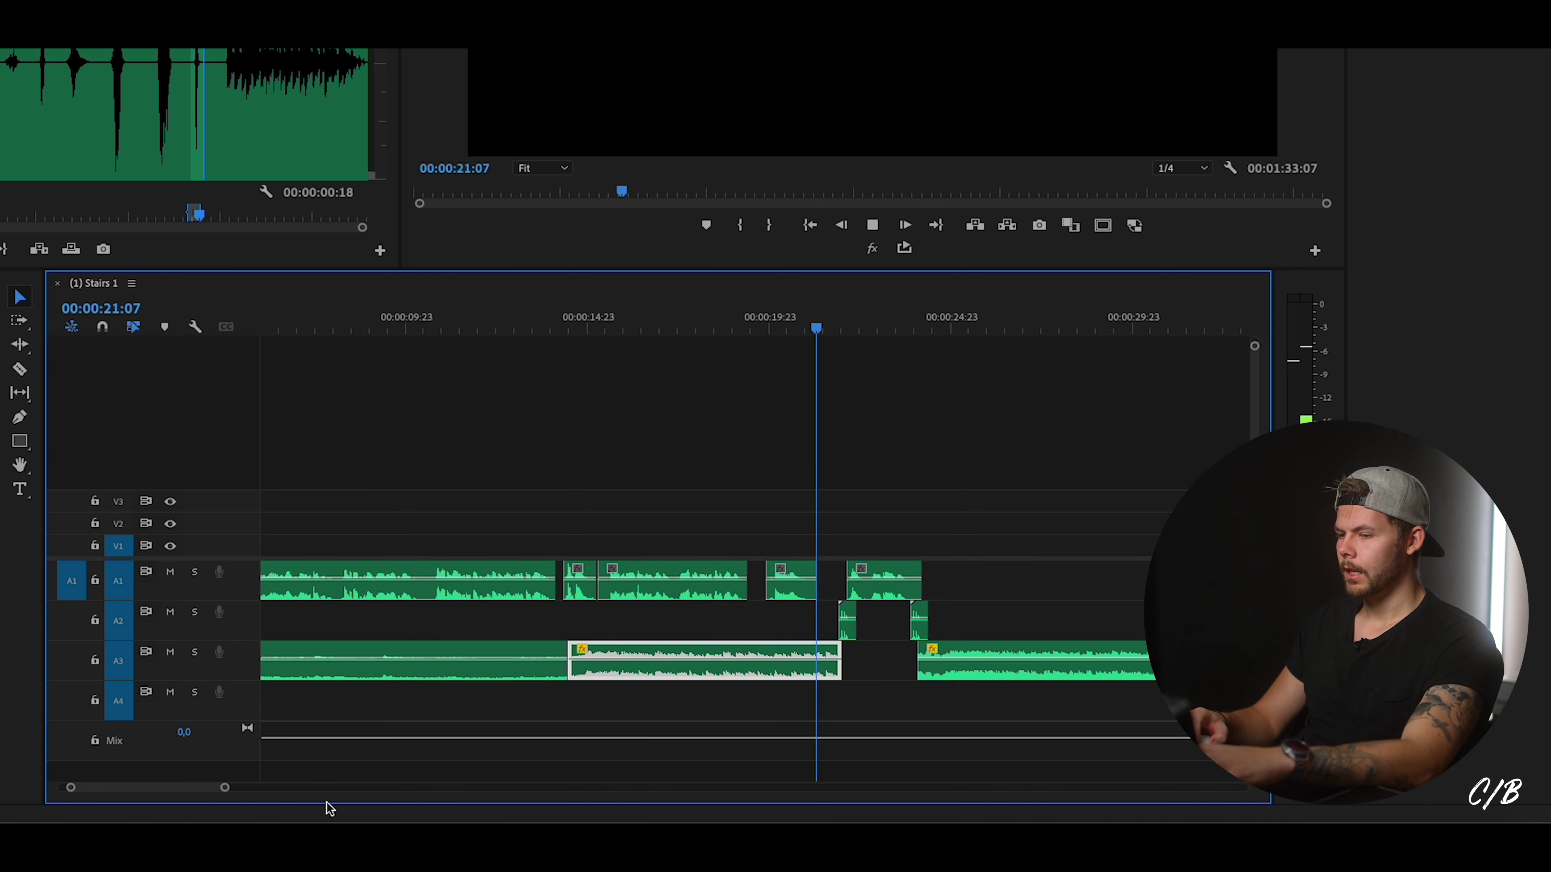
pyautogui.moveTo(224, 787); pyautogui.dragTo(206, 788)
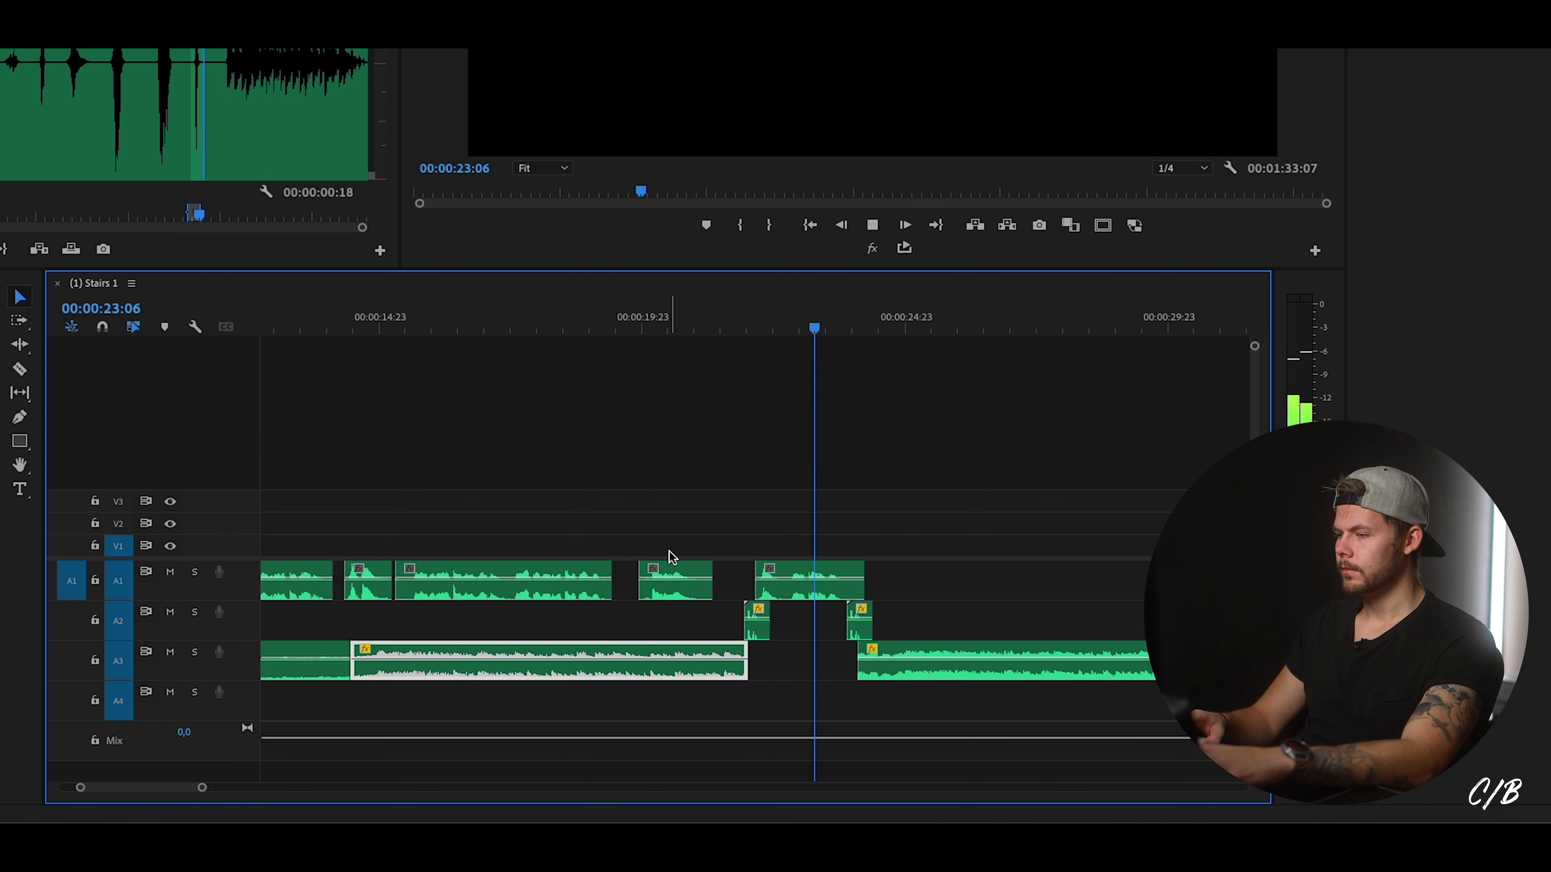
pyautogui.press('space')
pyautogui.press('d')
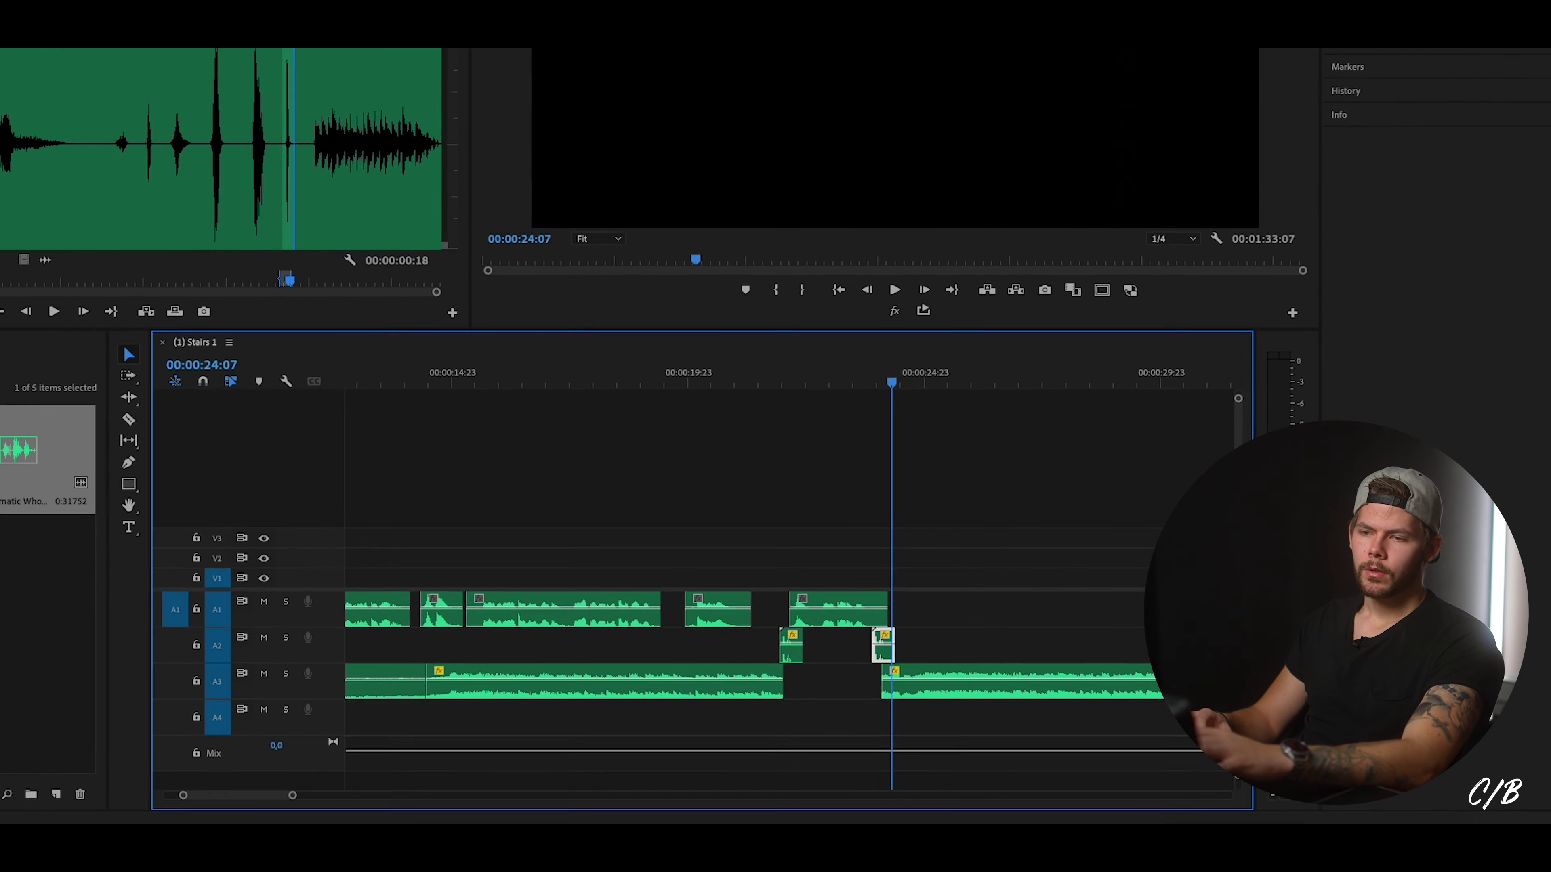
# Open Gun.mp3 in the source monitor, audition it, and mark In and Out points around the double gun sound, ending at 00;02;21;04.
pyautogui.doubleClick(65, 559)
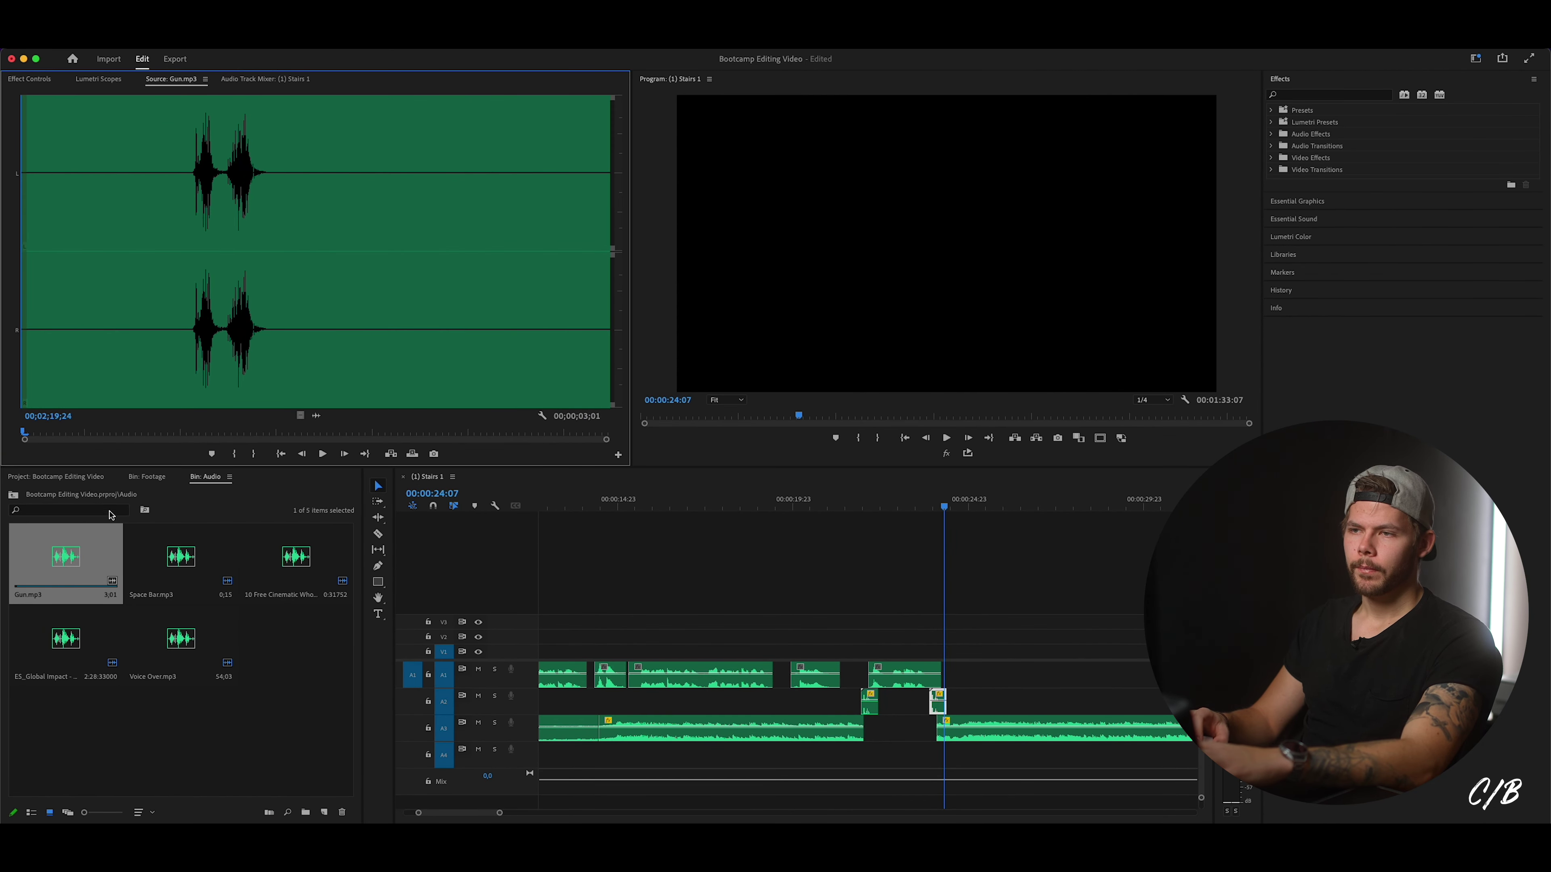
pyautogui.press('space')
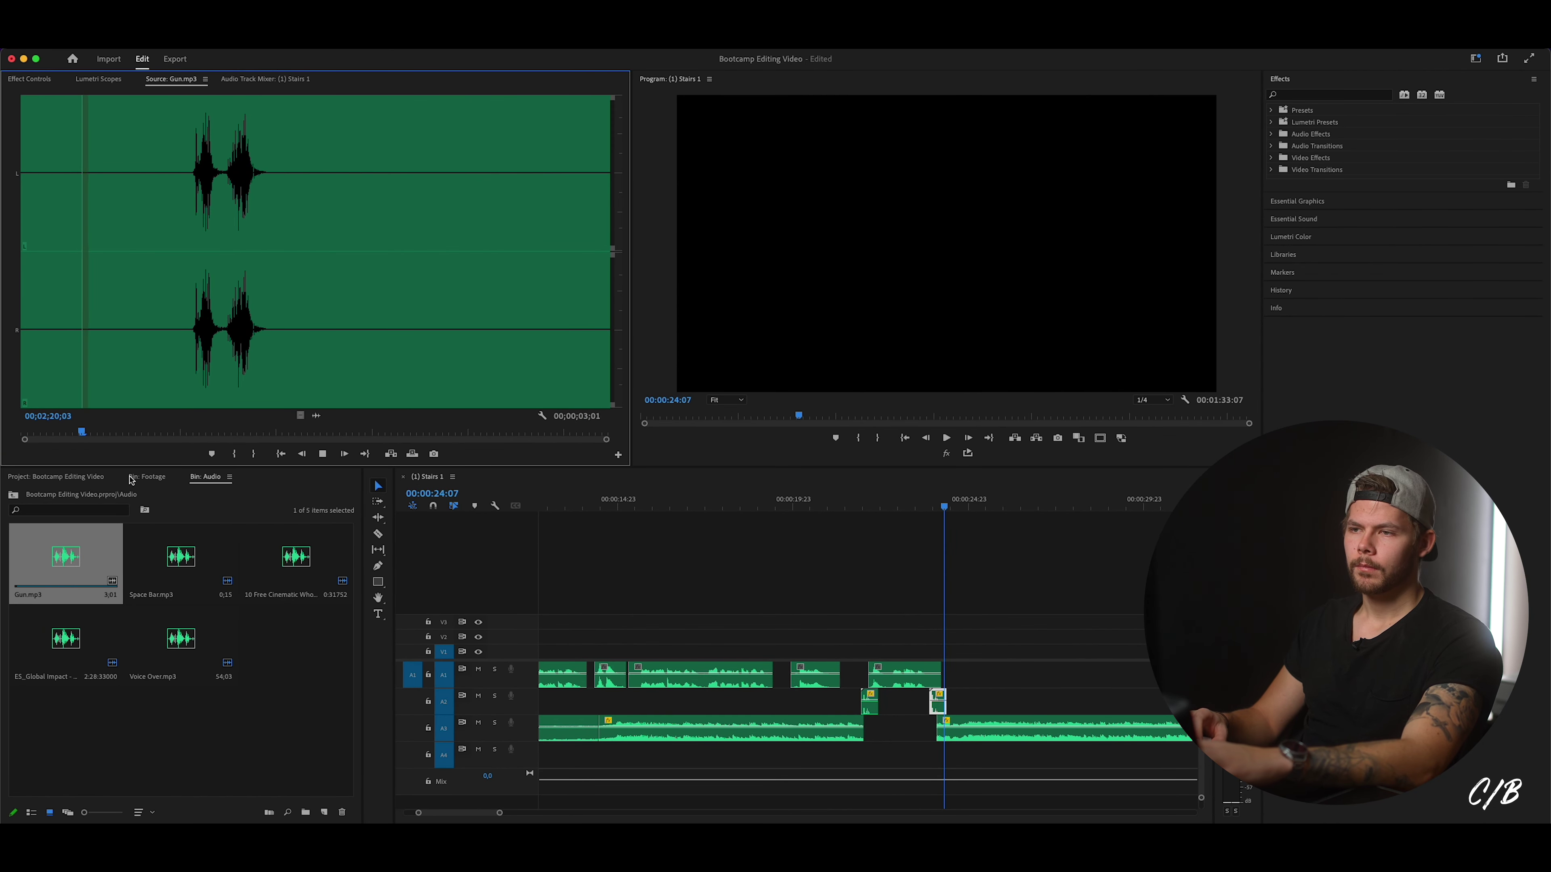
pyautogui.click(182, 348)
pyautogui.press('i')
pyautogui.click(277, 323)
pyautogui.press('o')
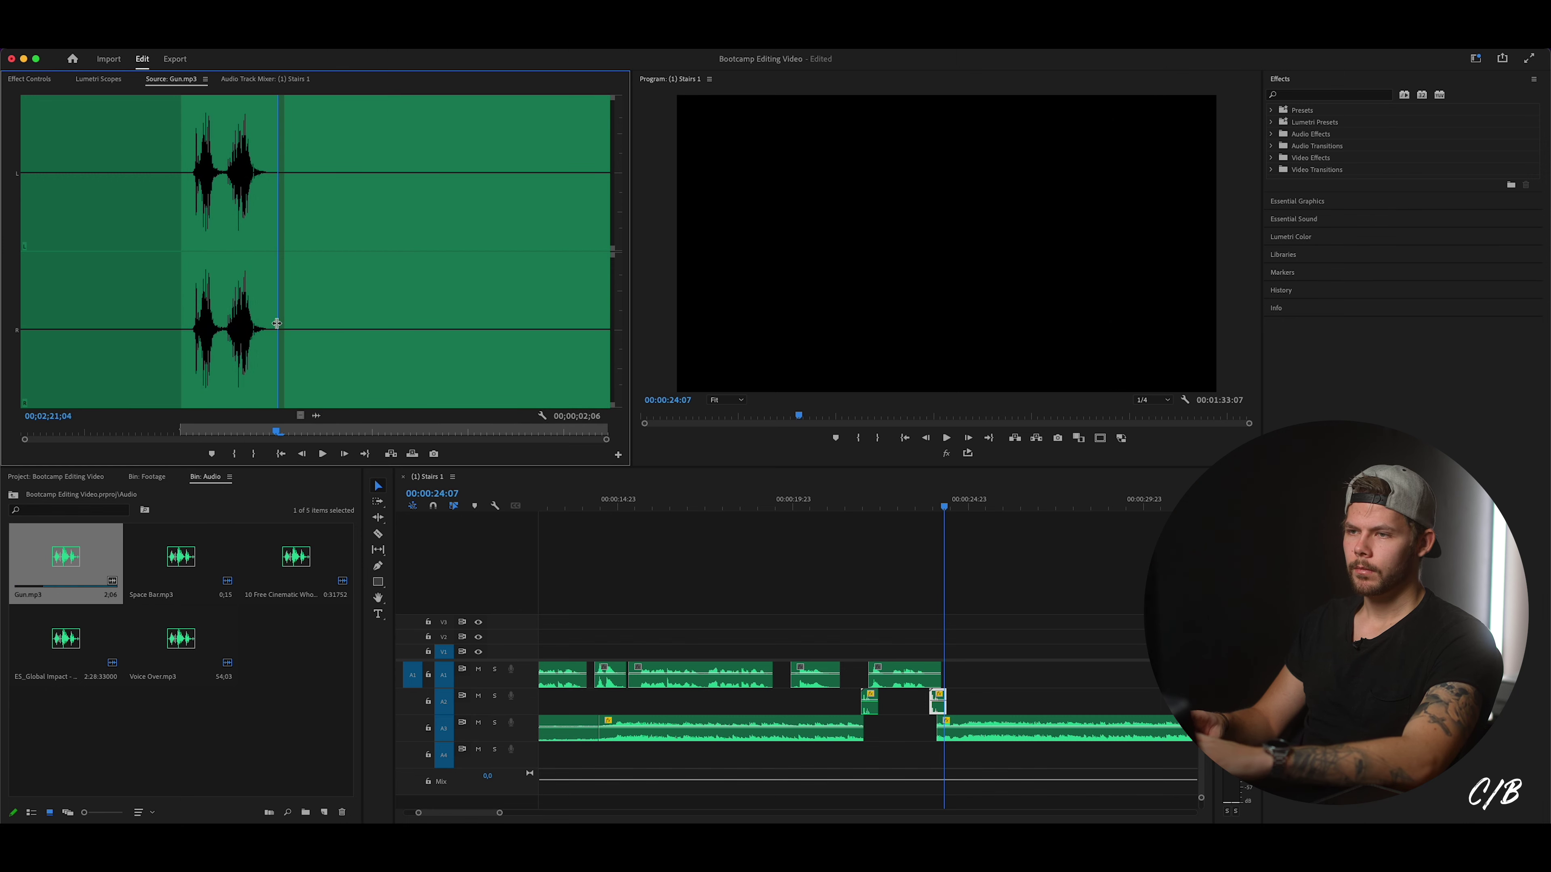
# Place the marked gun sound on A2 at 00:00:24:08, directly after the Space Bar effect, and play it in context.
pyautogui.click(315, 417)
pyautogui.moveTo(315, 416); pyautogui.dragTo(941, 695)
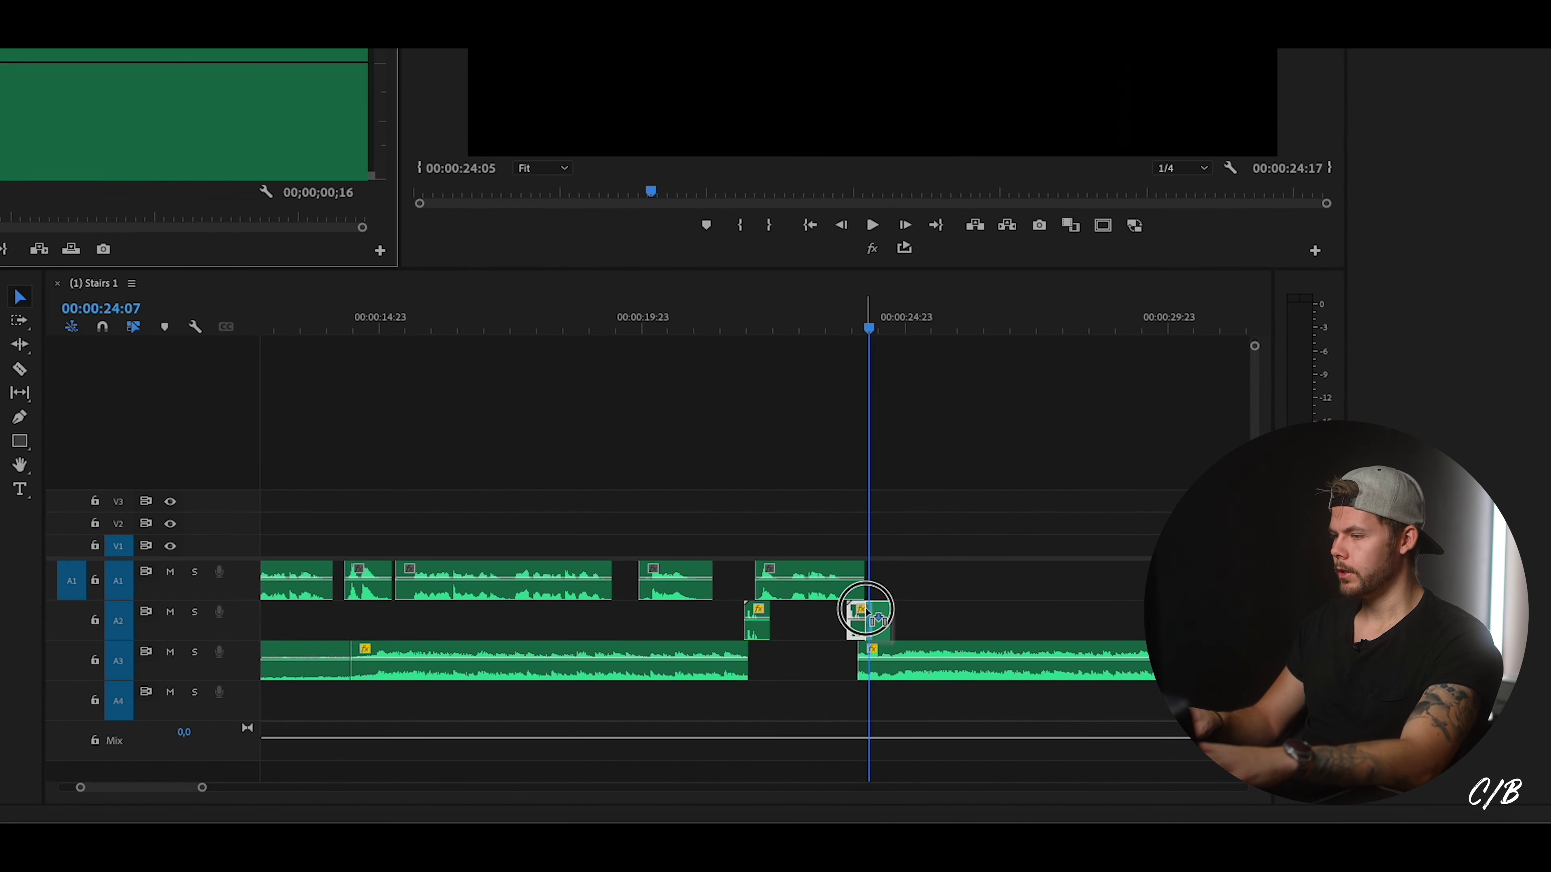
pyautogui.moveTo(865, 610); pyautogui.dragTo(861, 612)
pyautogui.scroll(-5, 504, 482)
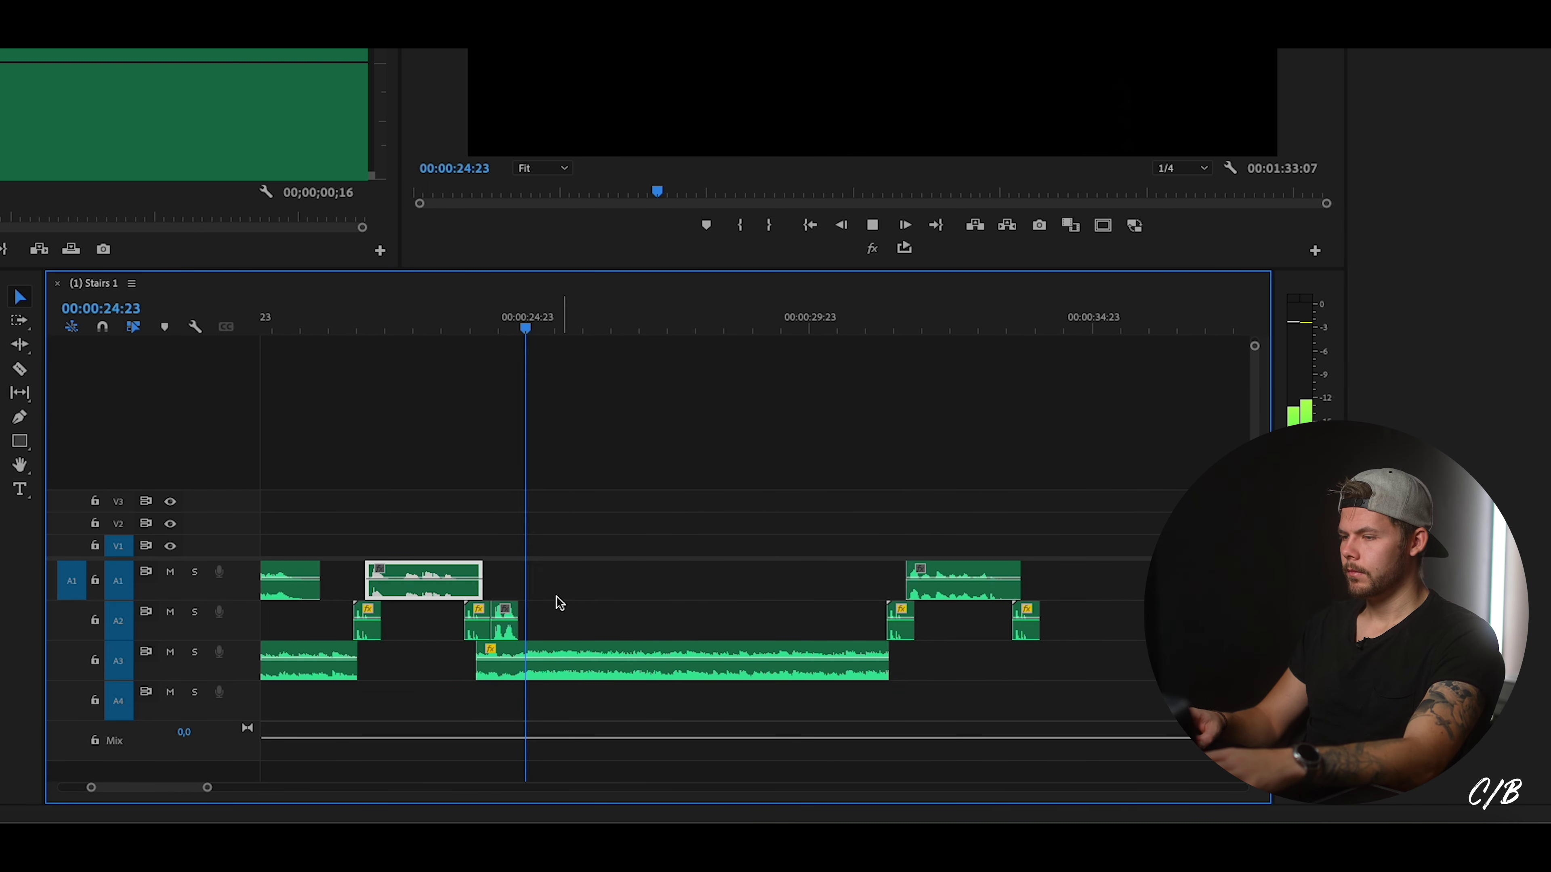
# Lower the Gun.mp3 clip's audio gain and replay the passage leading into it.
pyautogui.click(508, 652)
pyautogui.click(502, 639)
pyautogui.press('g')
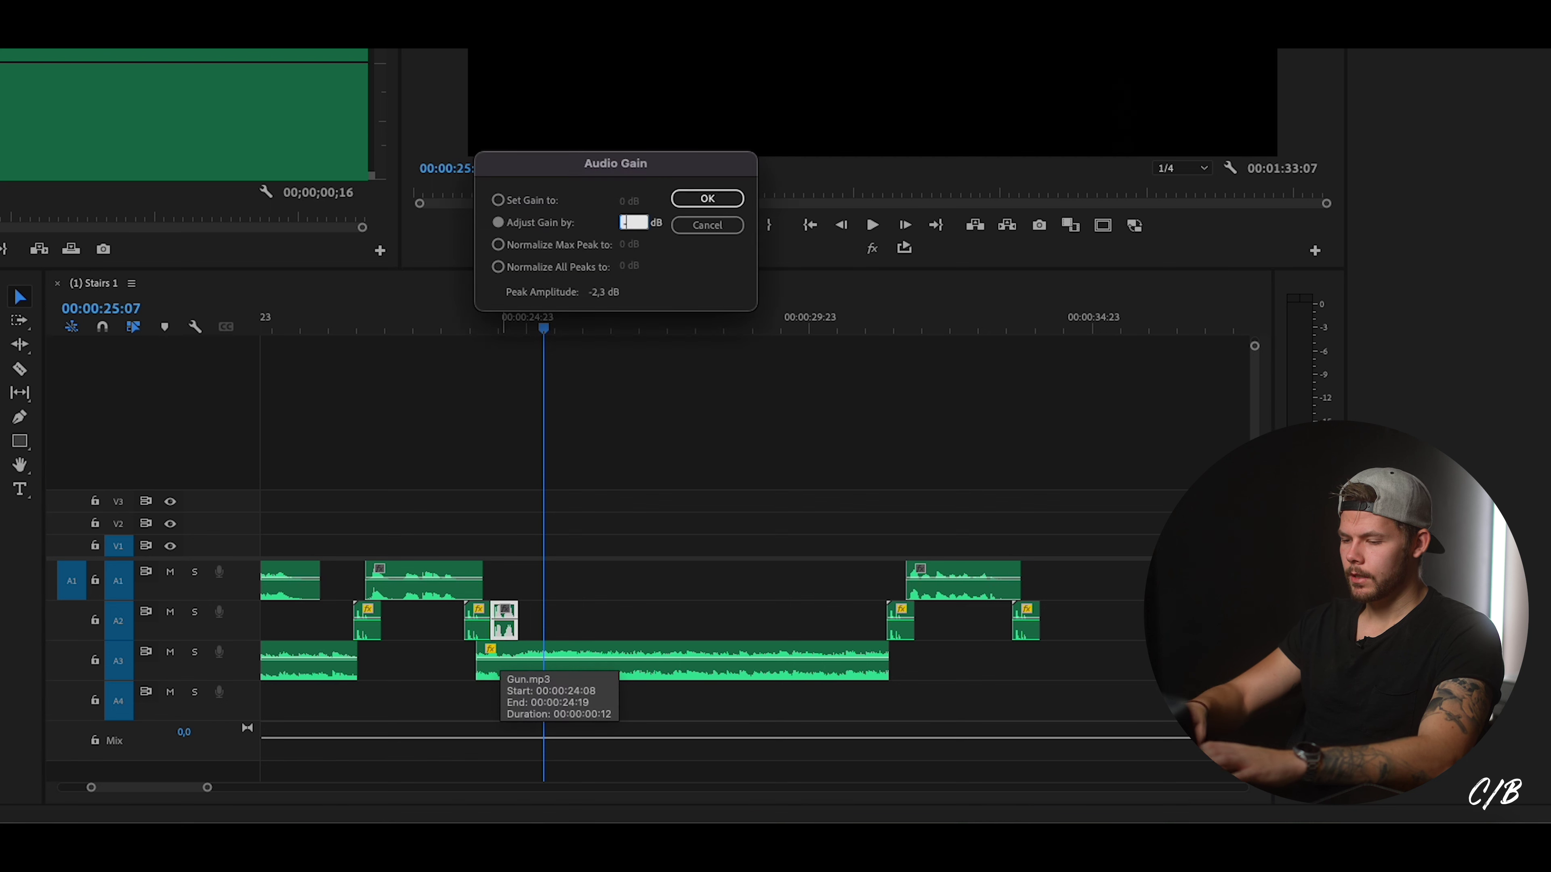
pyautogui.write('-')
pyautogui.press('Return')
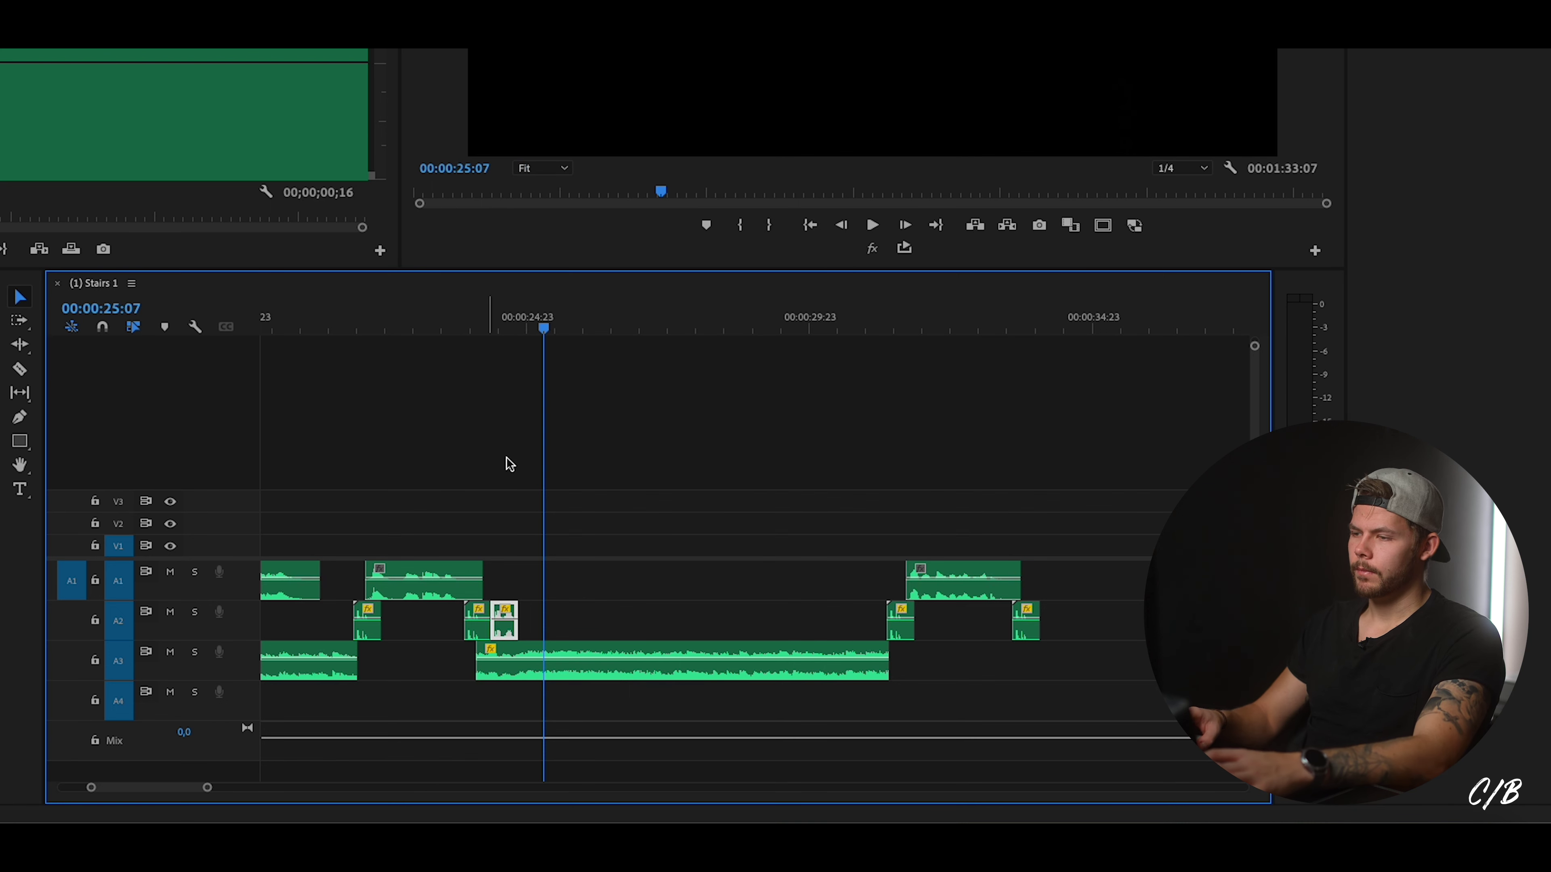
pyautogui.click(431, 313)
pyautogui.press('space')
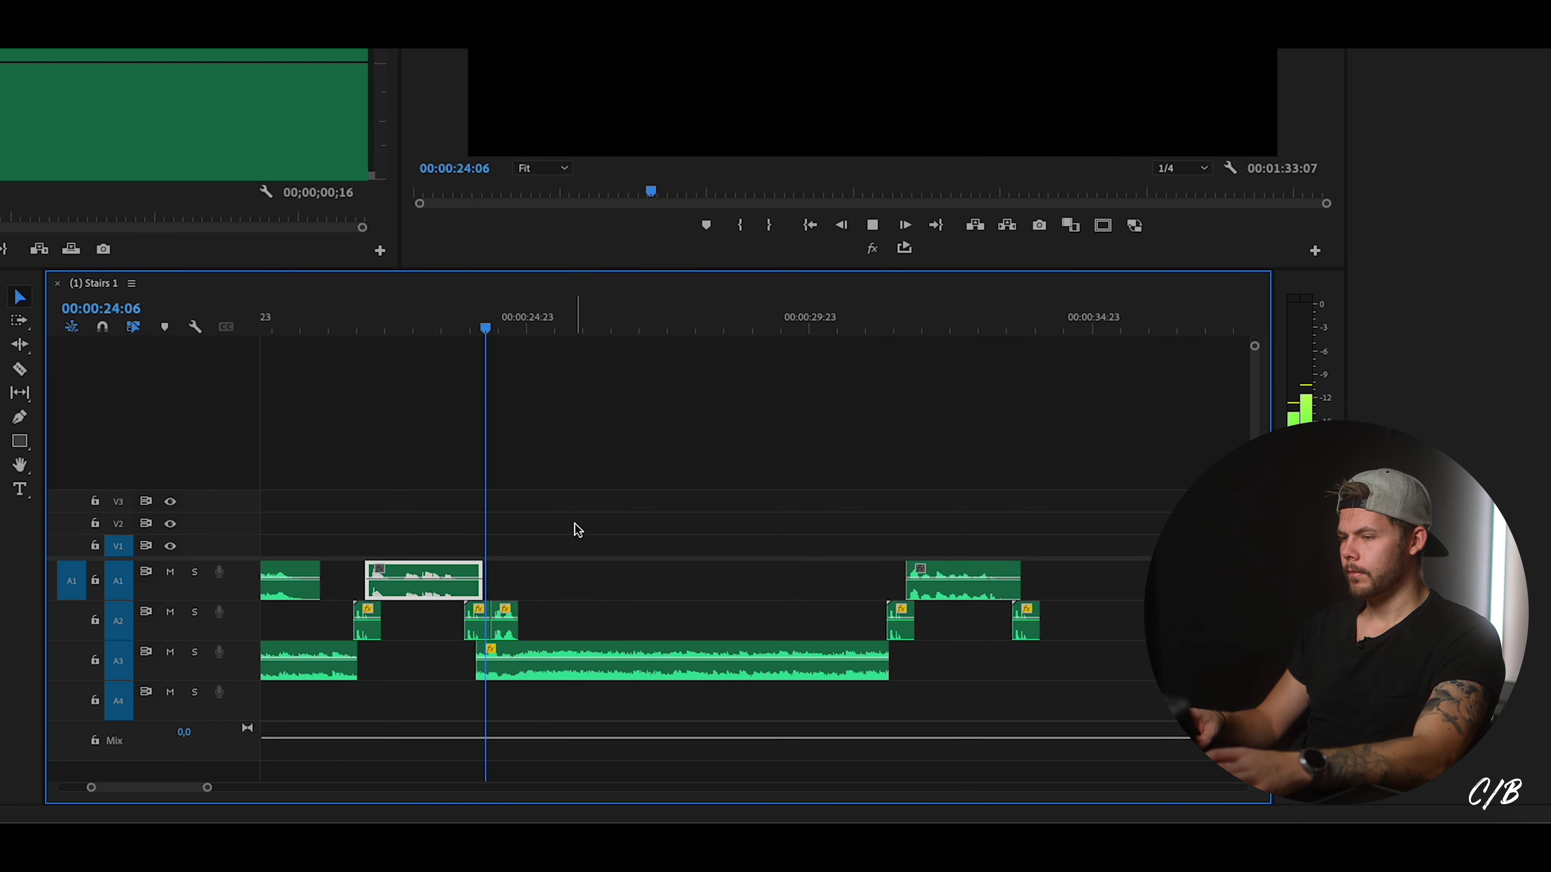